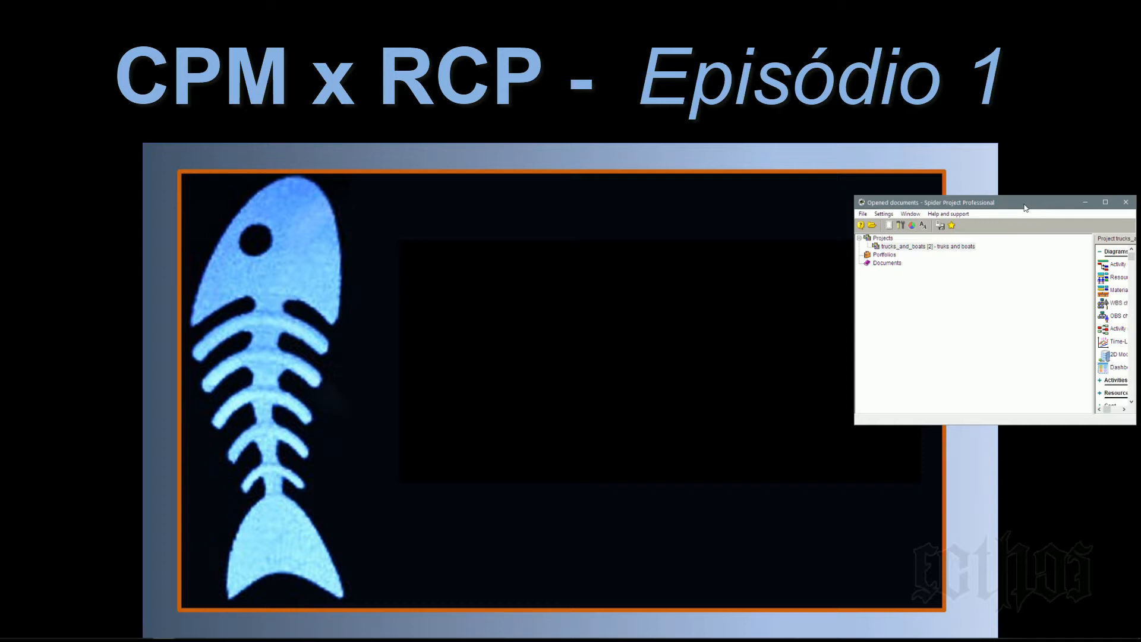
Step: Bring forward the Opened documents window that lists the two Projeto_PP versions
left_click_drag(1025, 206, 1023, 197)
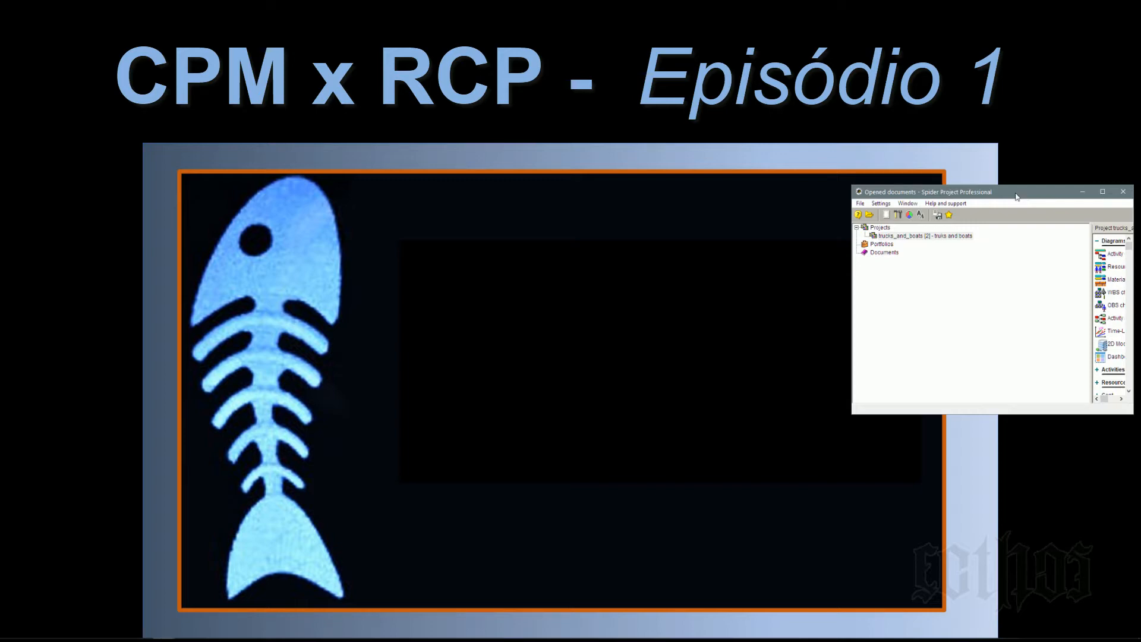
key("alt+Tab")
key("alt+Tab")
key("alt+Tab")
key("alt+Tab")
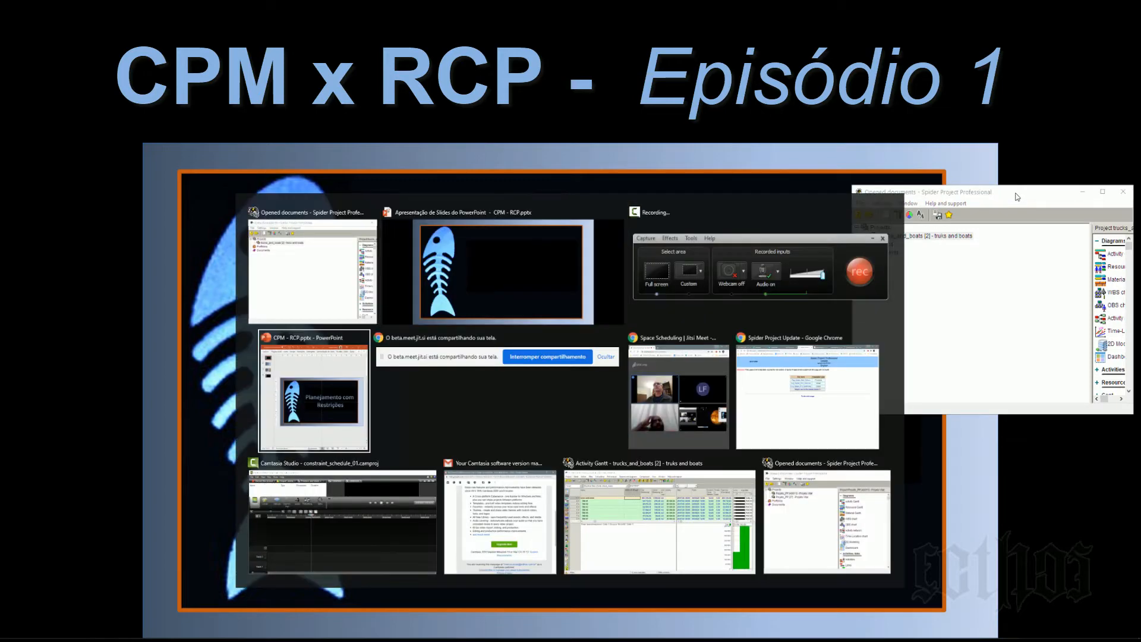
key("alt+Tab")
key("alt+Tab")
key("alt+Tab")
key("alt+Tab")
key("alt+Tab")
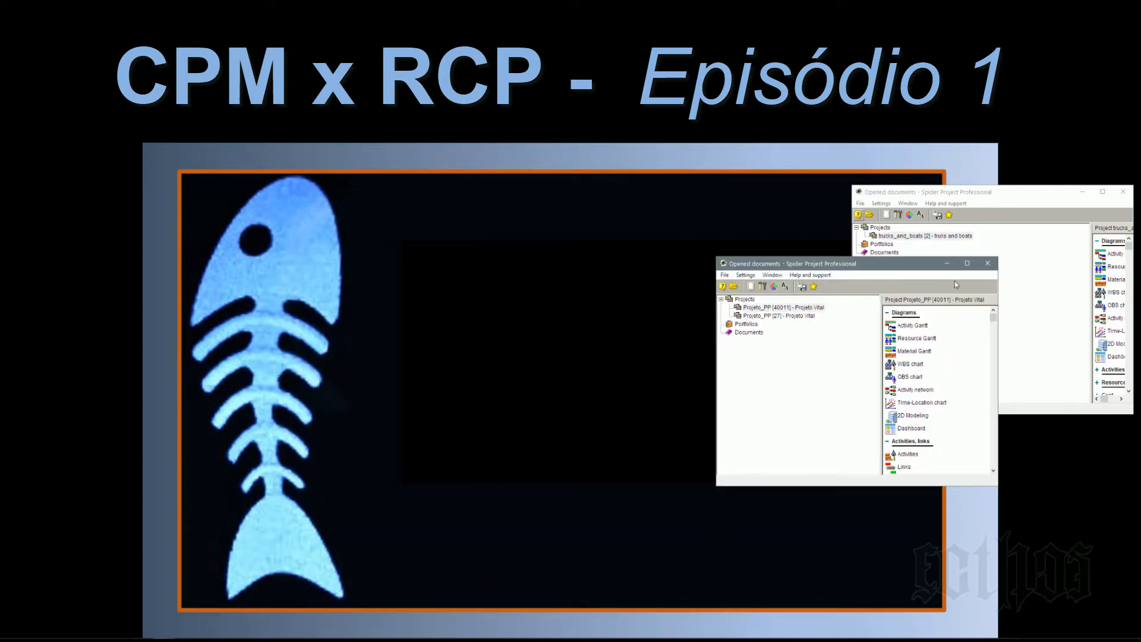
Step: Minimize the trucks_and_boats documents window and put the Projeto_PP documents window in its place
left_click_drag(919, 266, 766, 203)
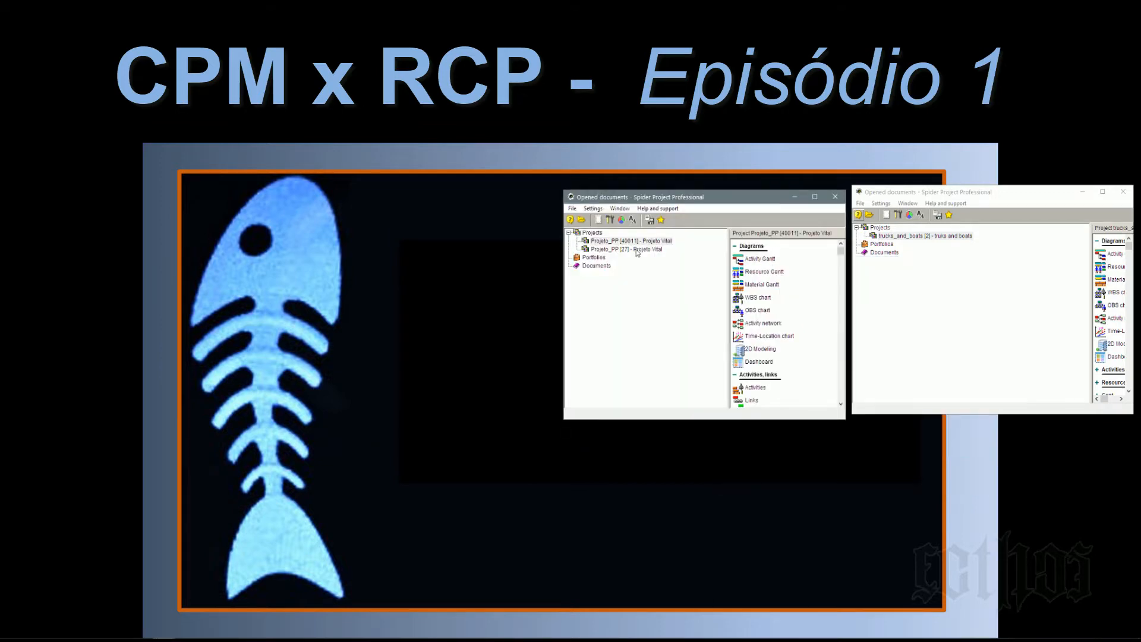
left_click(1084, 192)
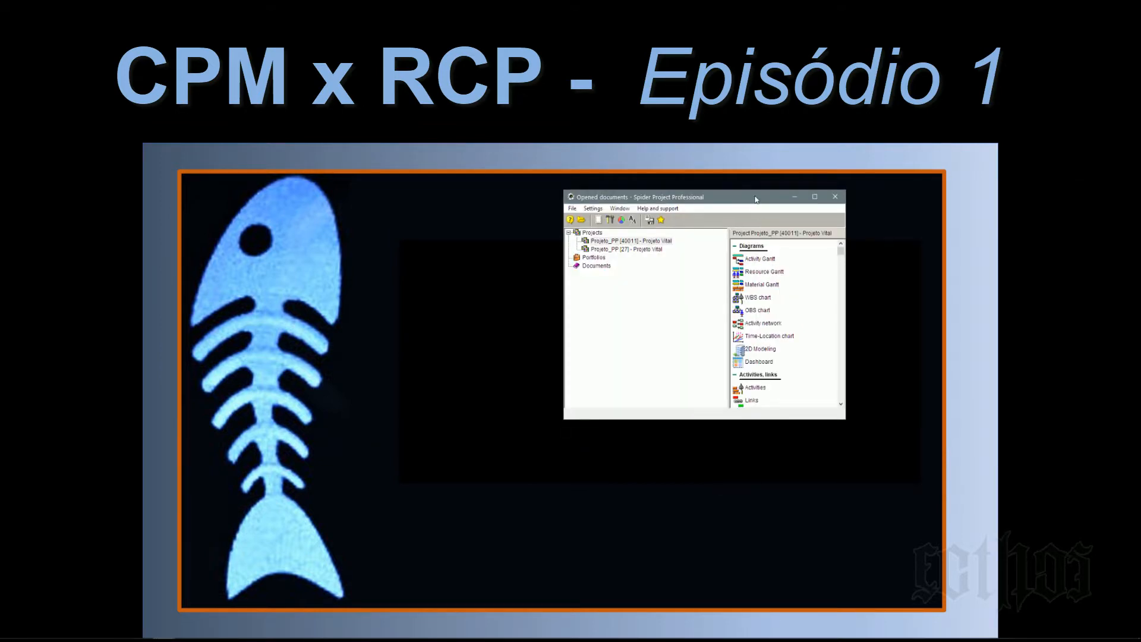
left_click_drag(770, 201, 987, 197)
Step: Open the Activity Gantt of Projeto_PP [27] on the left half of the screen and apply Modo 015.A.E - Atributos das Atividades
double_click(881, 250)
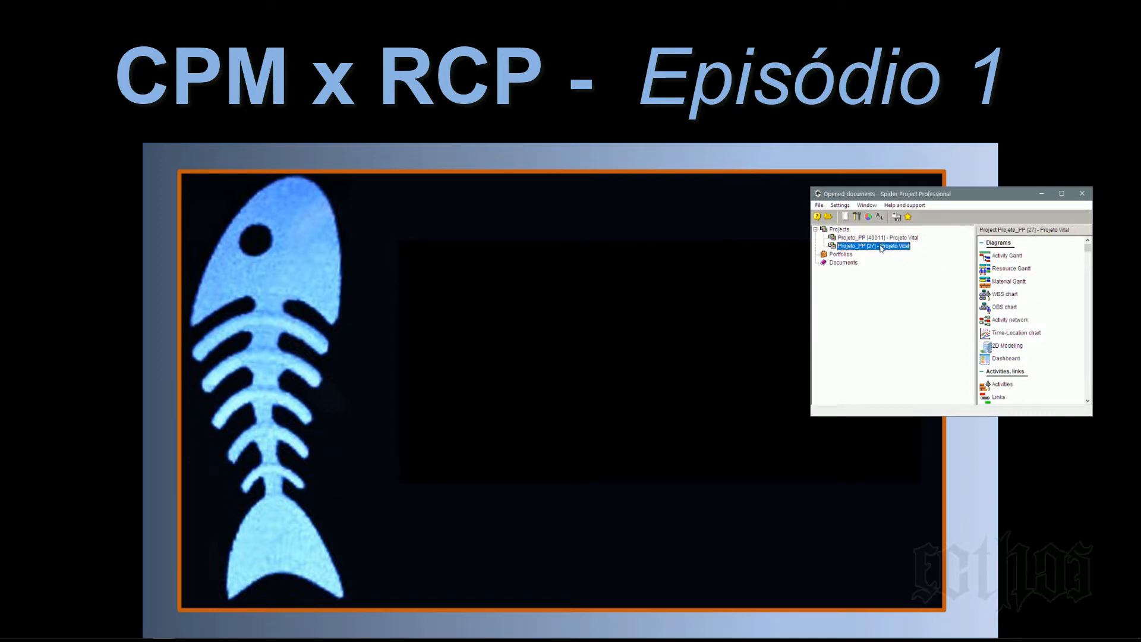
left_click_drag(896, 150, 1, 238)
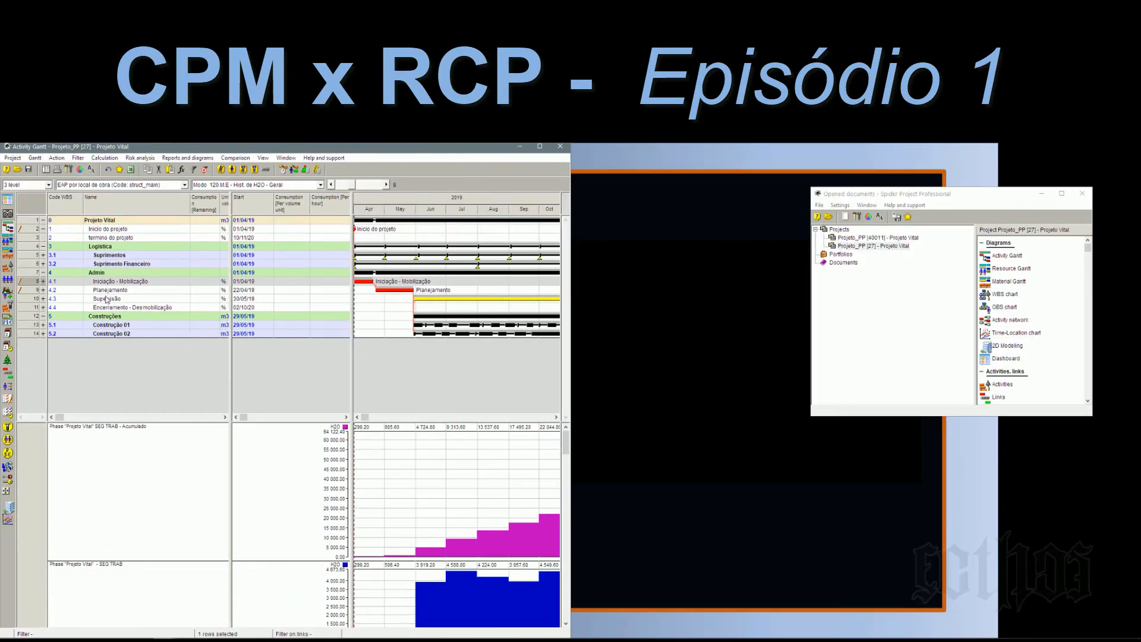
left_click(245, 186)
scroll(250, 210, "up", 2)
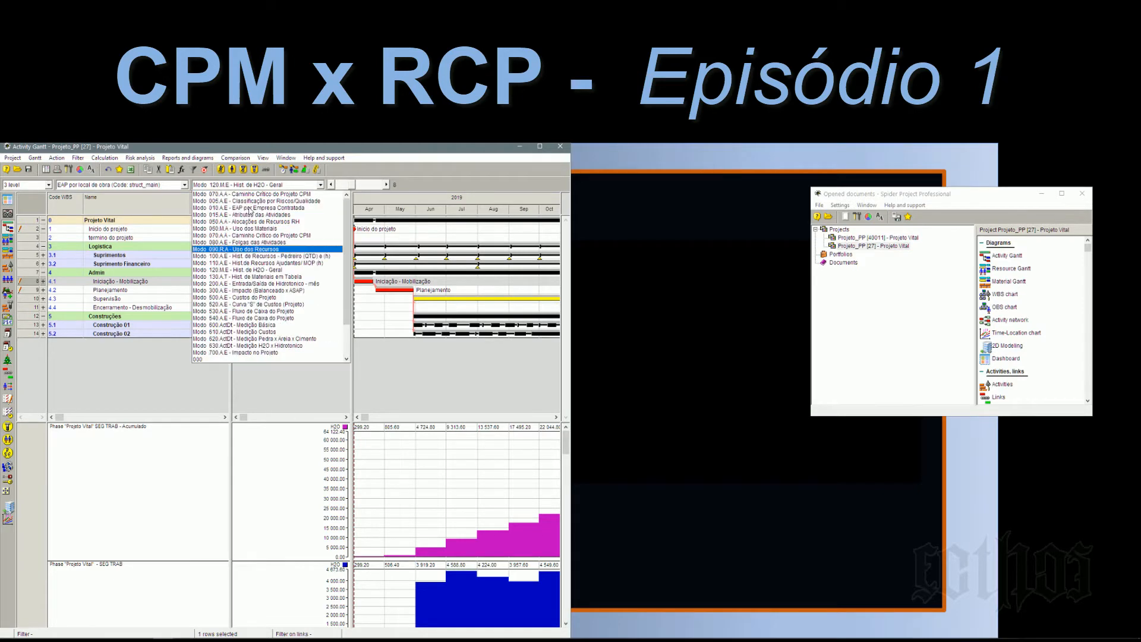
left_click(252, 215)
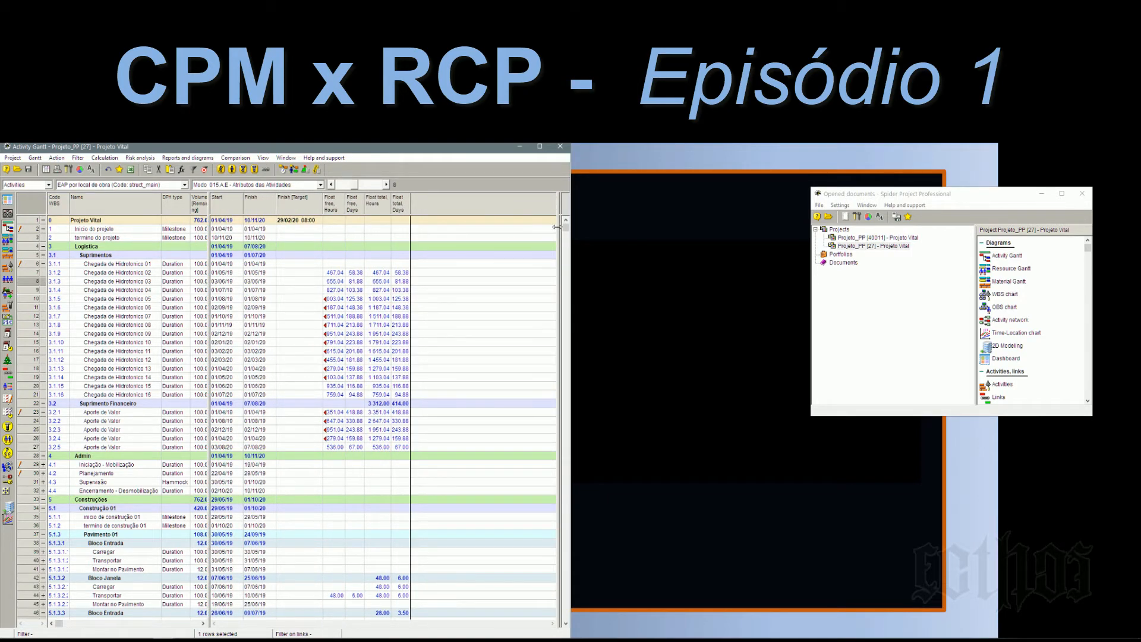
Step: Fit the Projeto_PP [27] timescale to the whole project and collapse the table to the Projeto Vital summary row
right_click(365, 205)
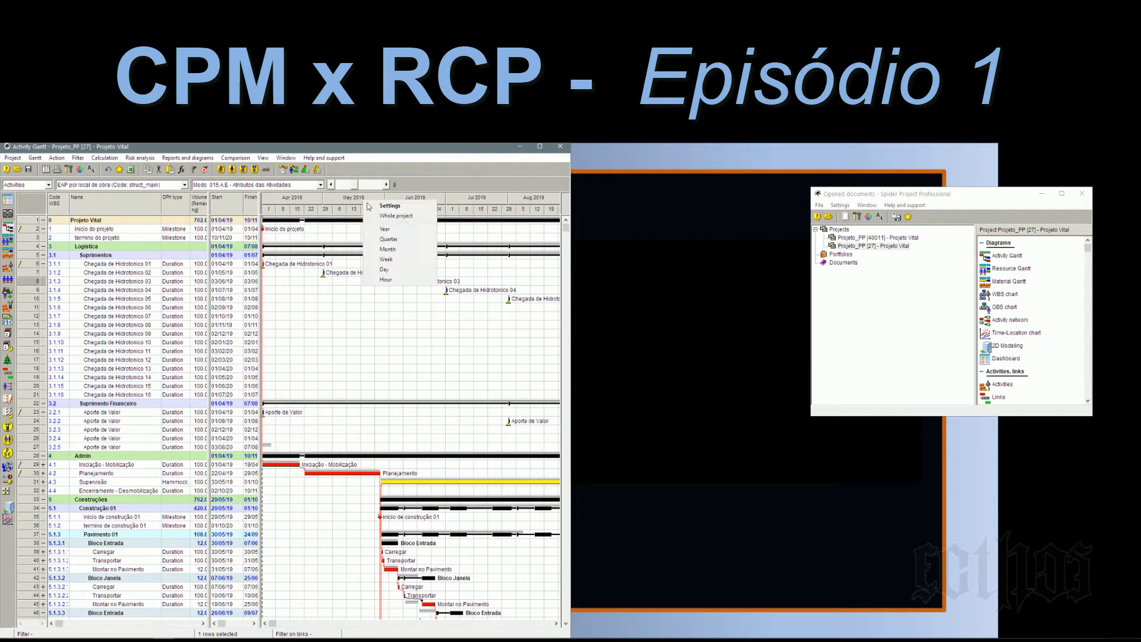
left_click(375, 213)
left_click(43, 220)
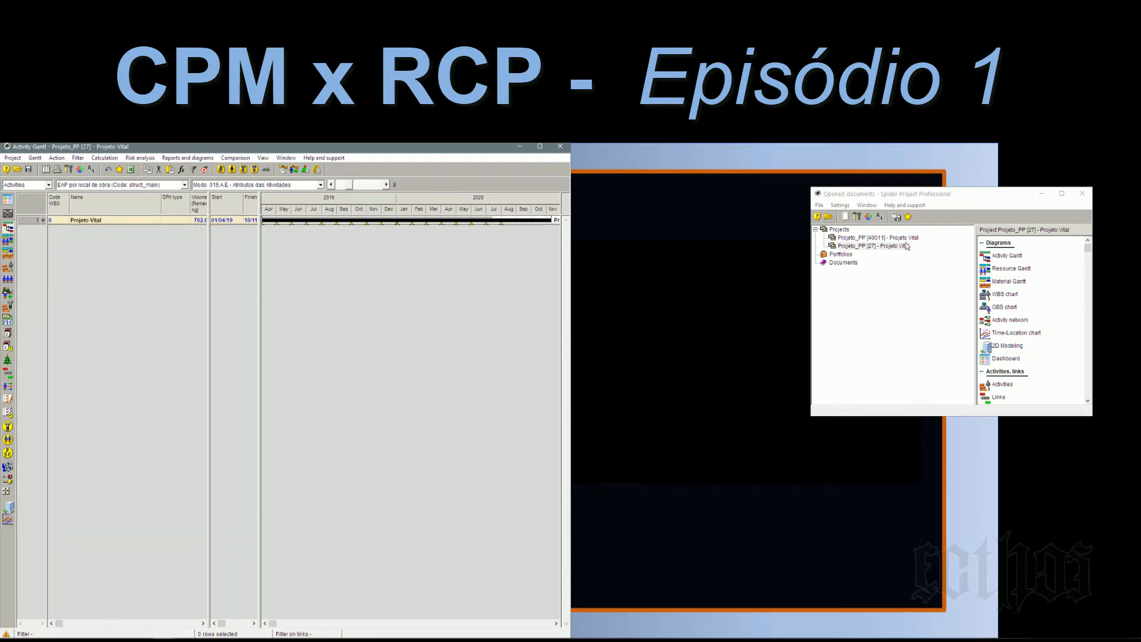
Step: Open the Activity Gantt of Projeto_PP [40011] and apply Mode 015.A.E - Activity Attributes
double_click(886, 238)
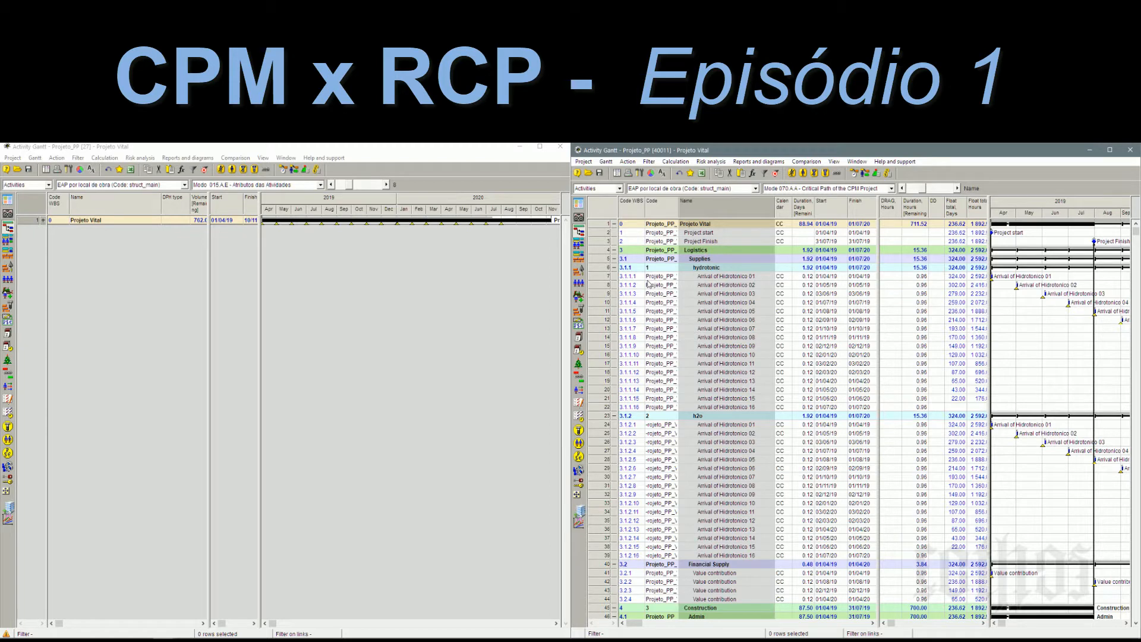
left_click(614, 224)
left_click(874, 190)
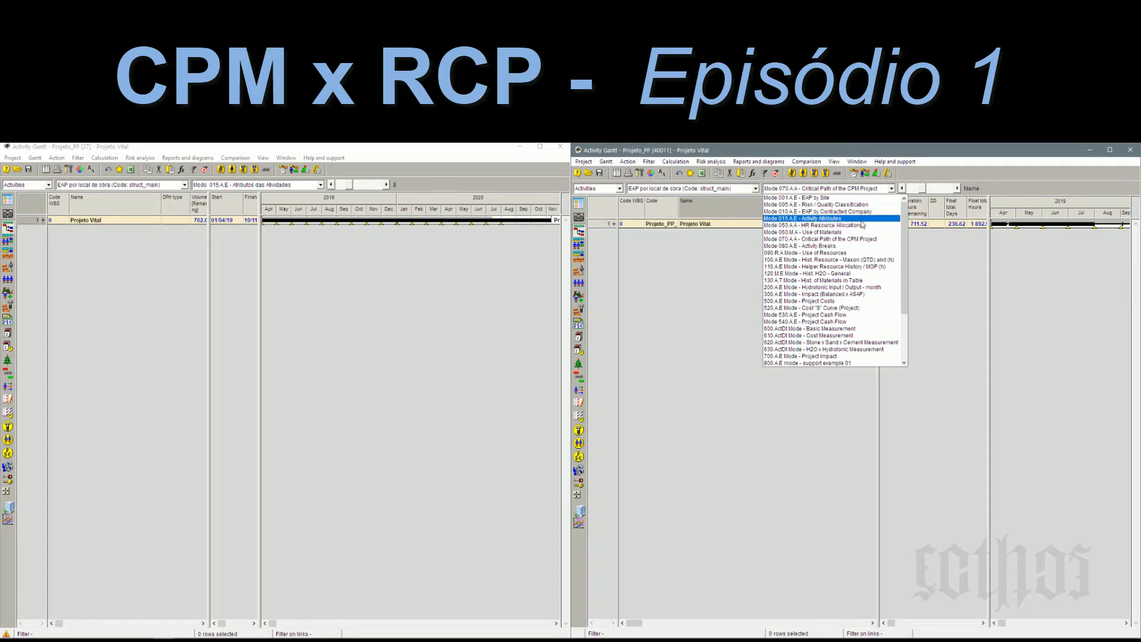
left_click(862, 220)
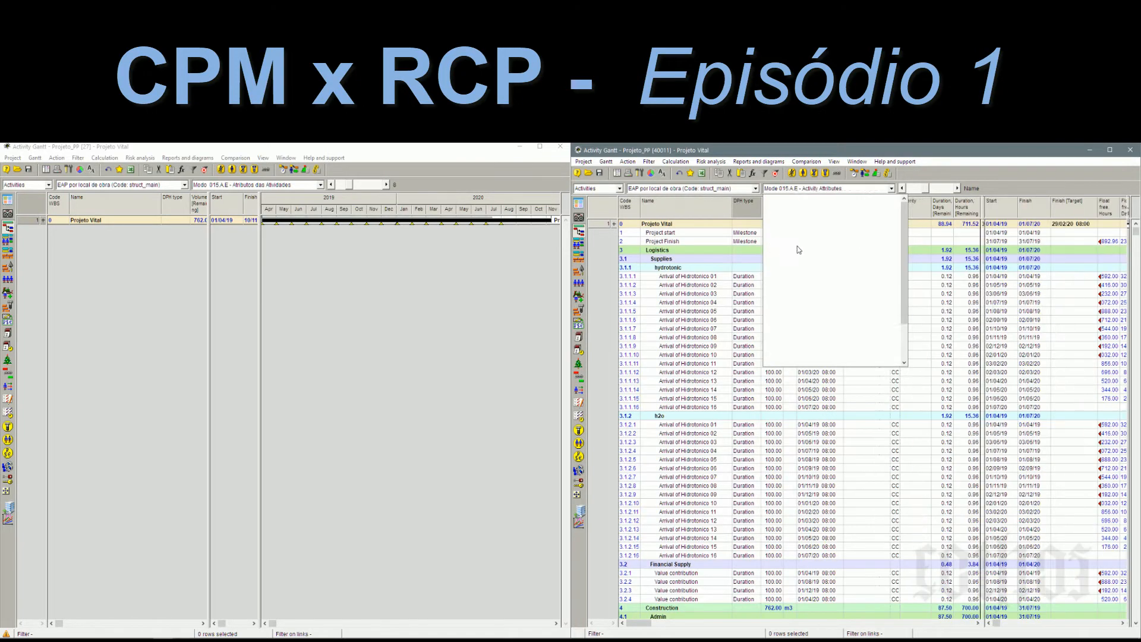
Step: Collapse Projeto_PP [40011] to its summary row and reveal its Gantt chart with the timescale fitted to the whole project
left_click_drag(984, 214, 831, 215)
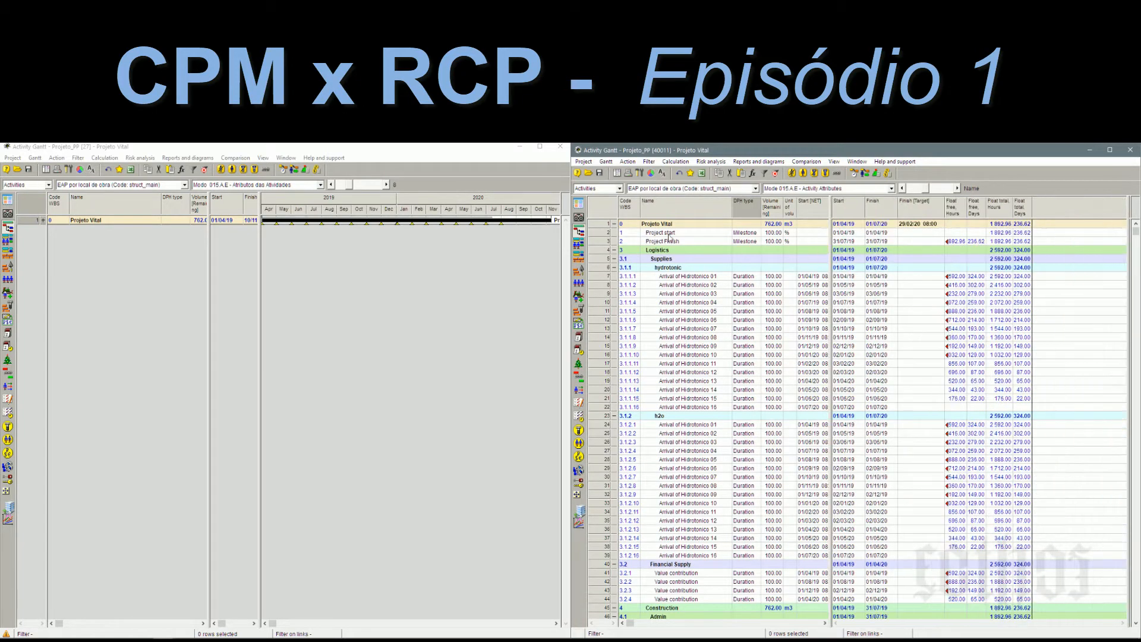
left_click(616, 224)
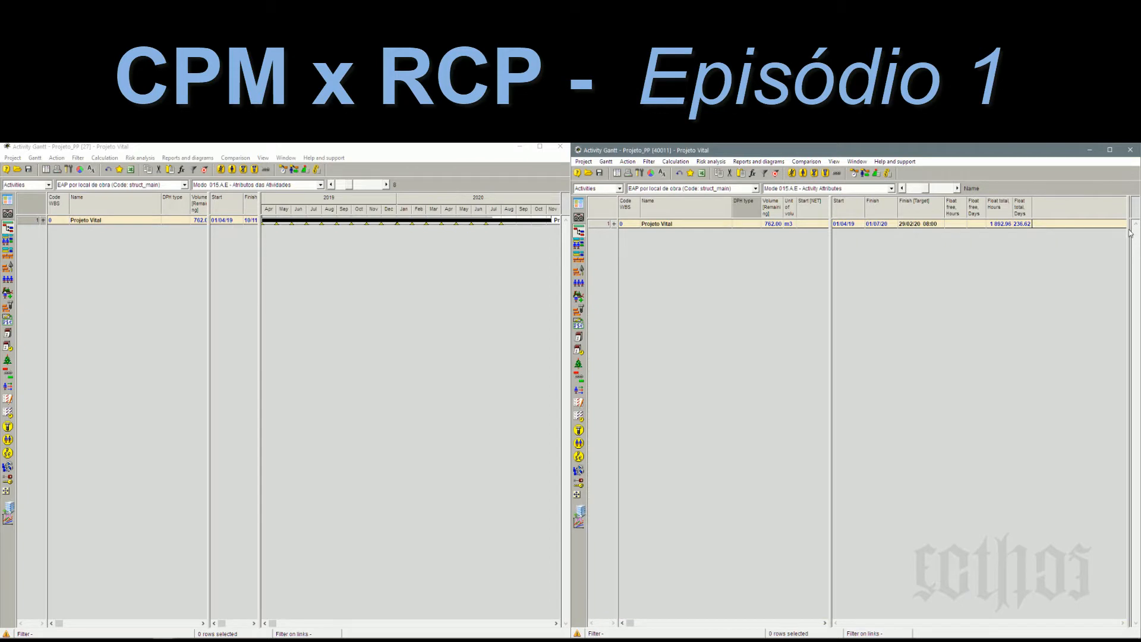
left_click_drag(1128, 233, 845, 235)
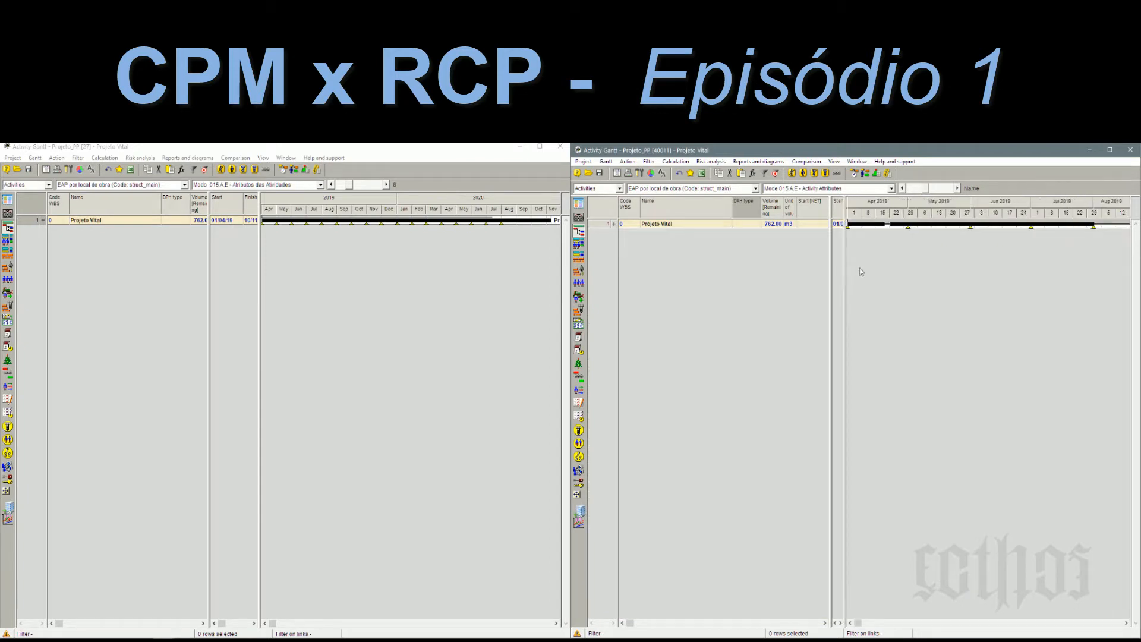
right_click(898, 205)
left_click(906, 219)
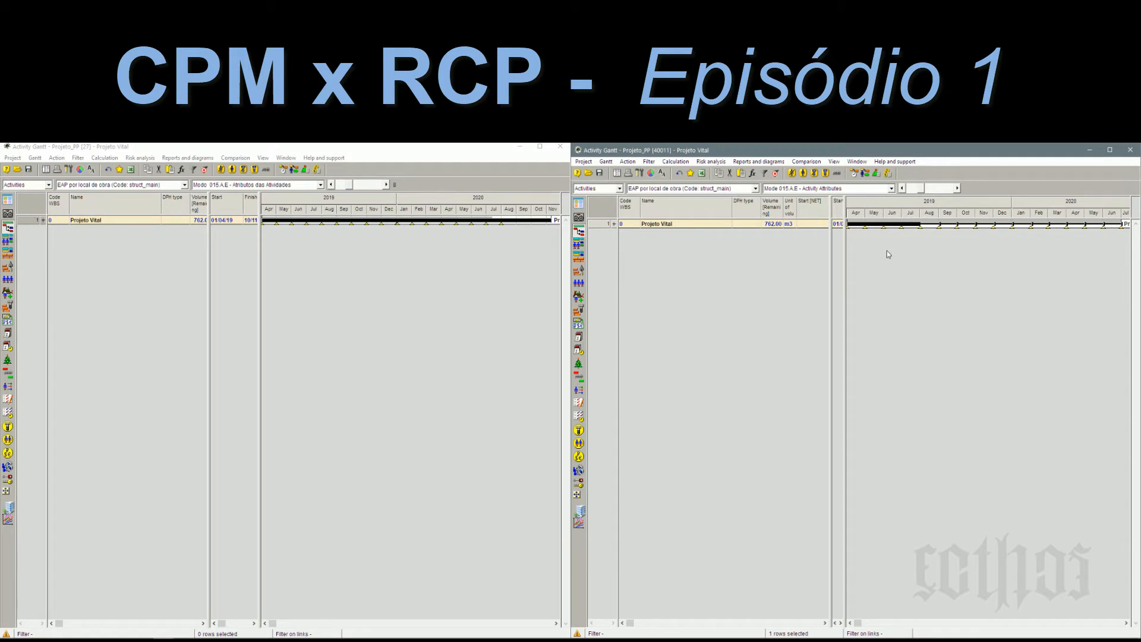
Step: Show Projeto_PP [27] at 2 level and go through its Construções, Admin and Logística phases
left_click(43, 220)
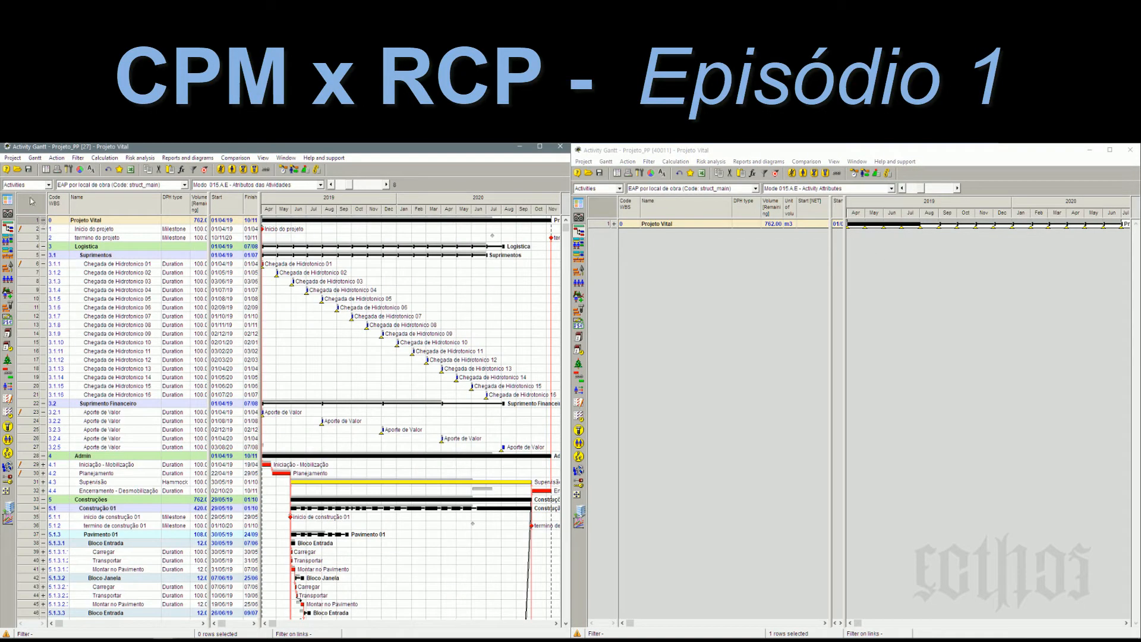
left_click(47, 185)
left_click(46, 202)
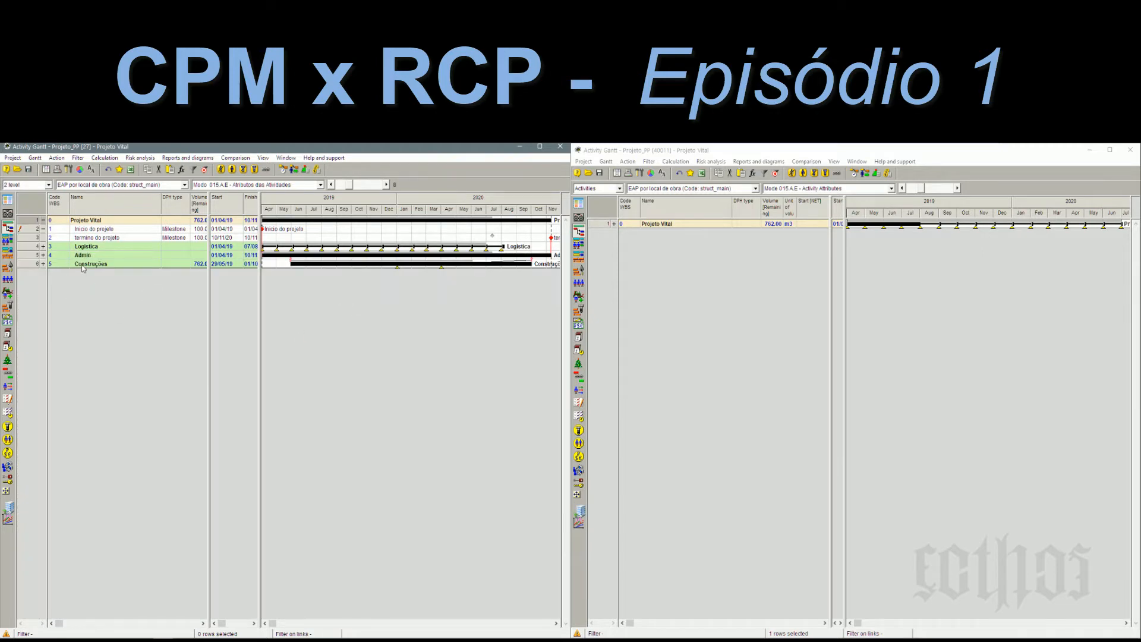
left_click(83, 269)
key("Up")
key("Up")
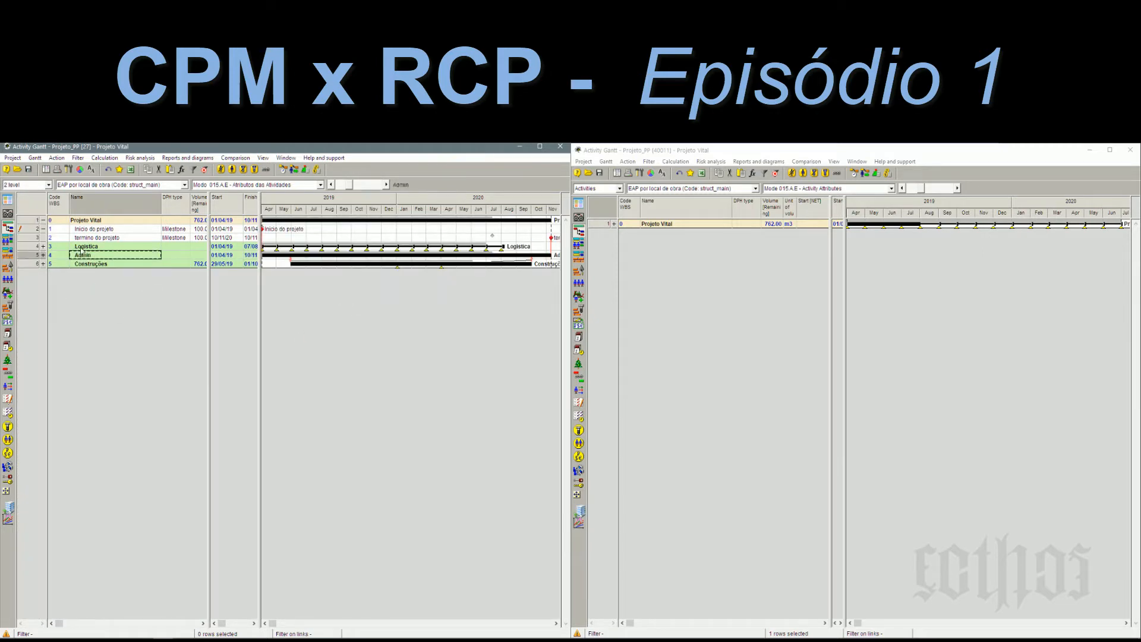
Step: Expand the Construções phase of Projeto_PP [27], including Construção 01 and Construção 02, down to their Pavimento rows
left_click(42, 263)
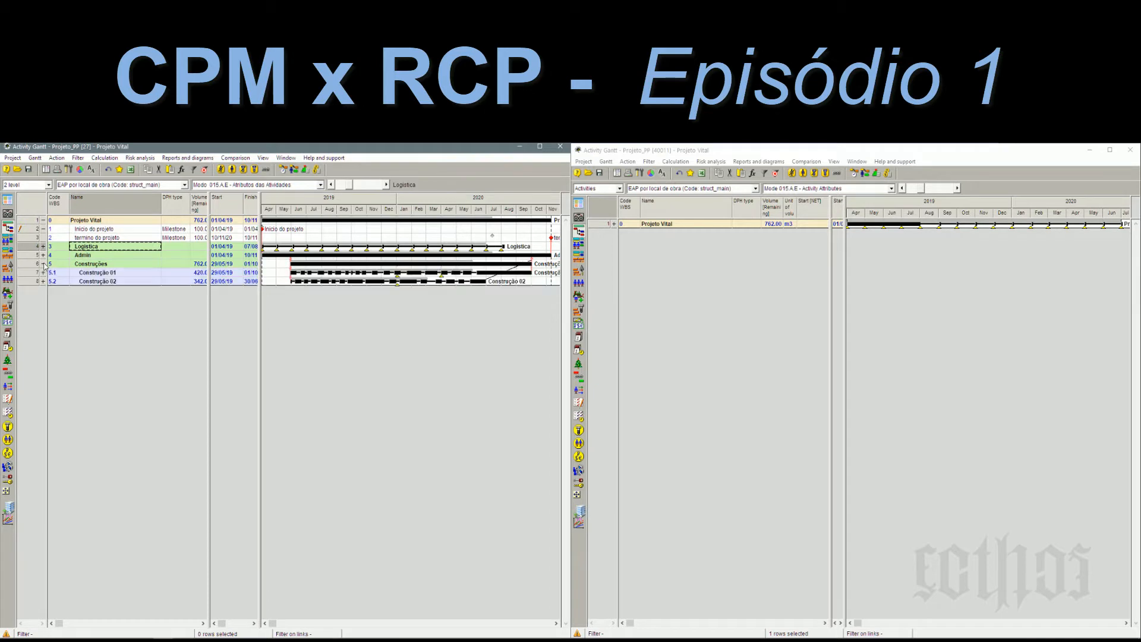
left_click(43, 281)
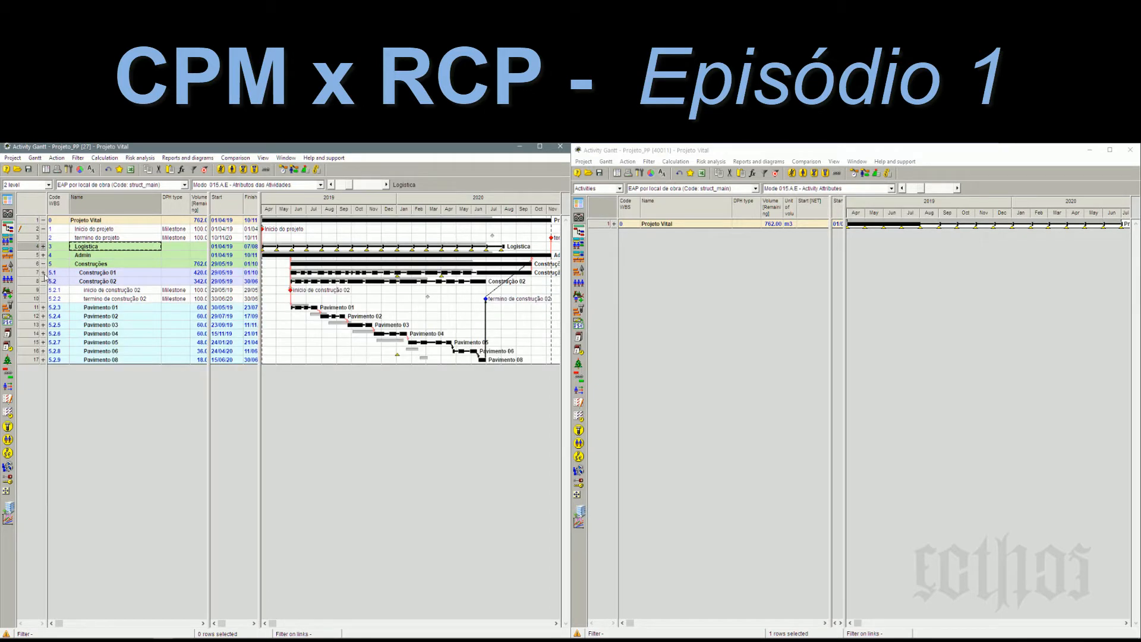
left_click(43, 272)
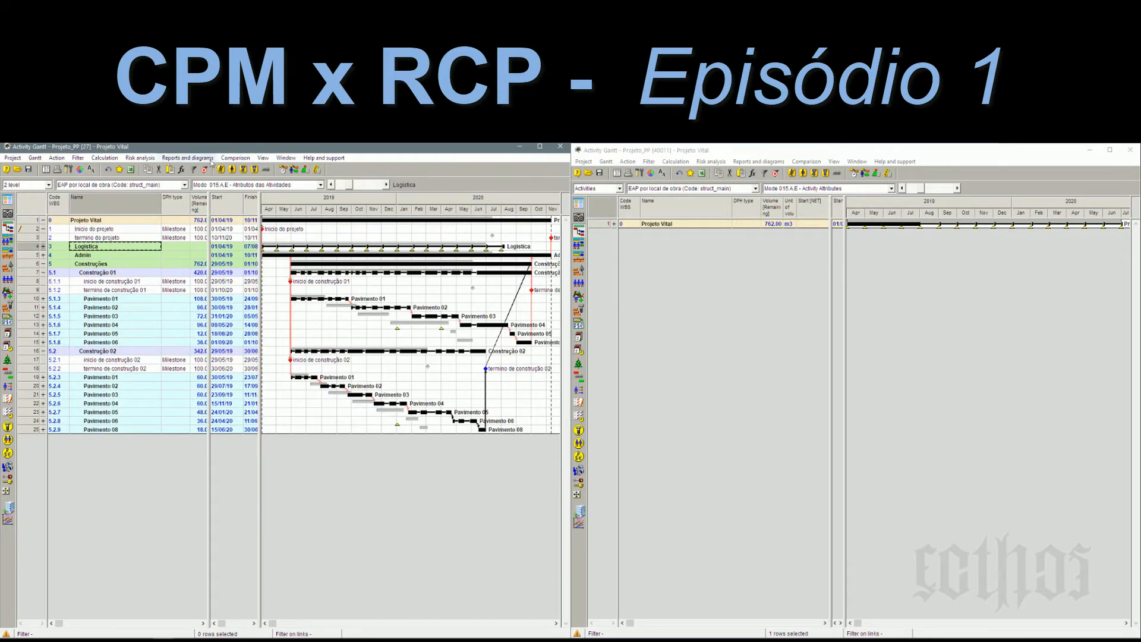
Step: Delete the results of the comparison with baseline from the Projeto_PP [27] Gantt
left_click(236, 158)
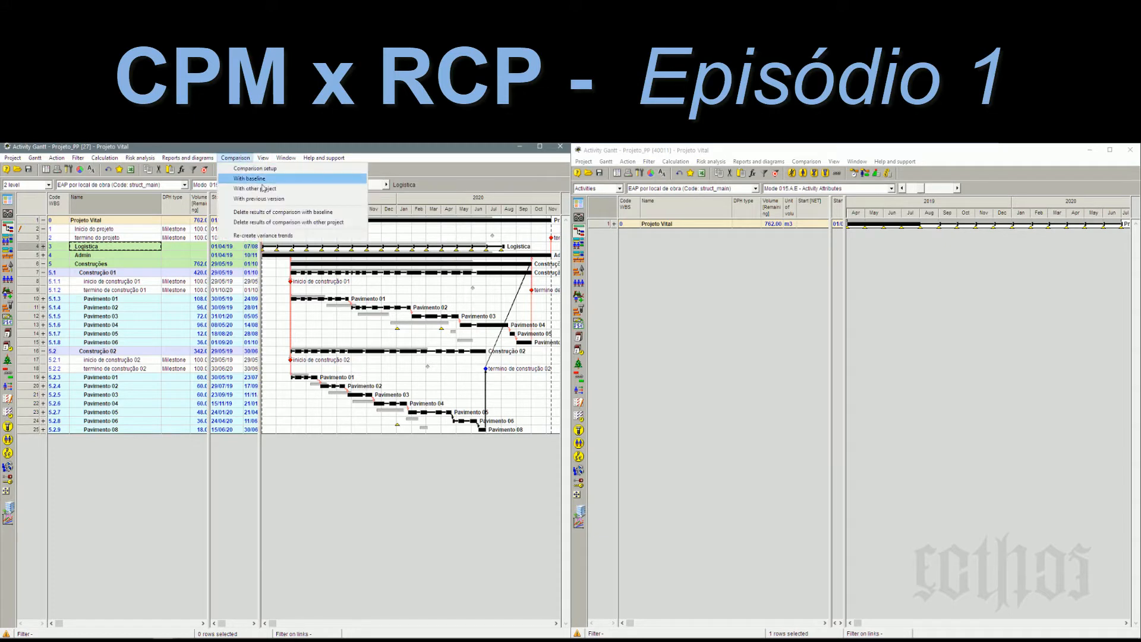
left_click(275, 214)
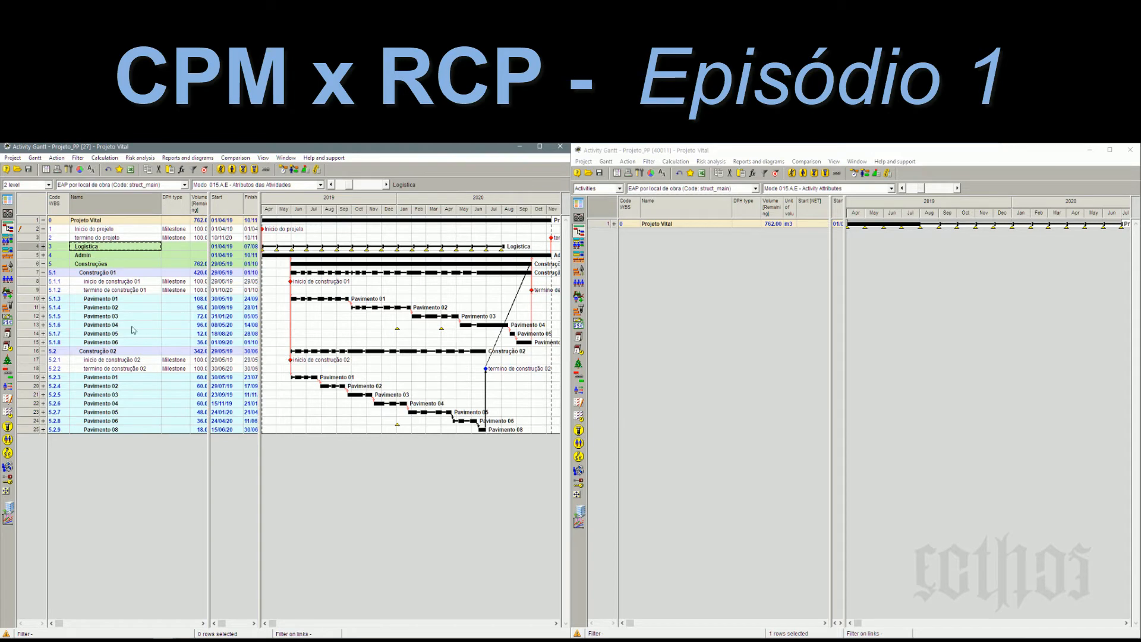
Step: Expand Pavimento 01 of Construção 01 and examine its blocks one by one, from 5.1.3.1 Bloco Entrada to 5.1.3.4 Janela Dupla
left_click(43, 300)
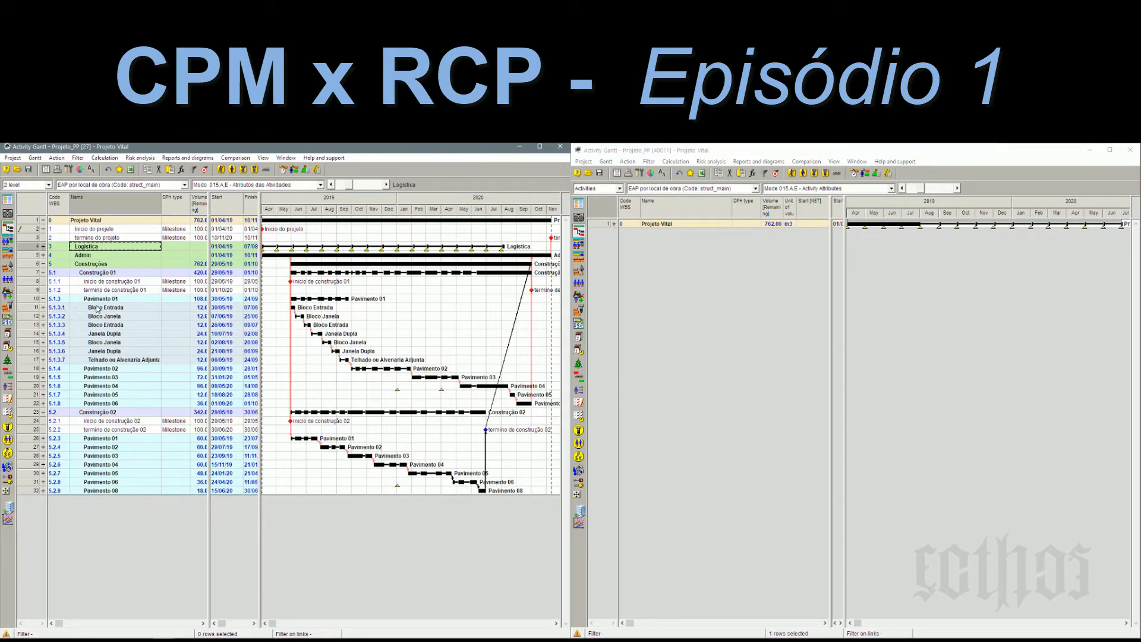
left_click(98, 308)
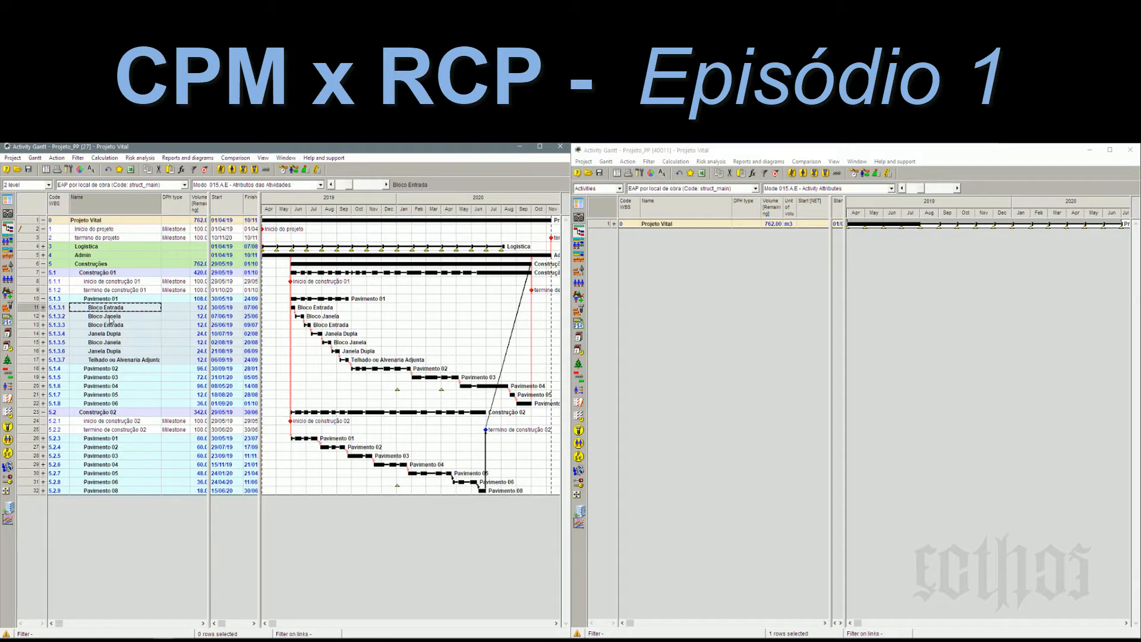
left_click(112, 318)
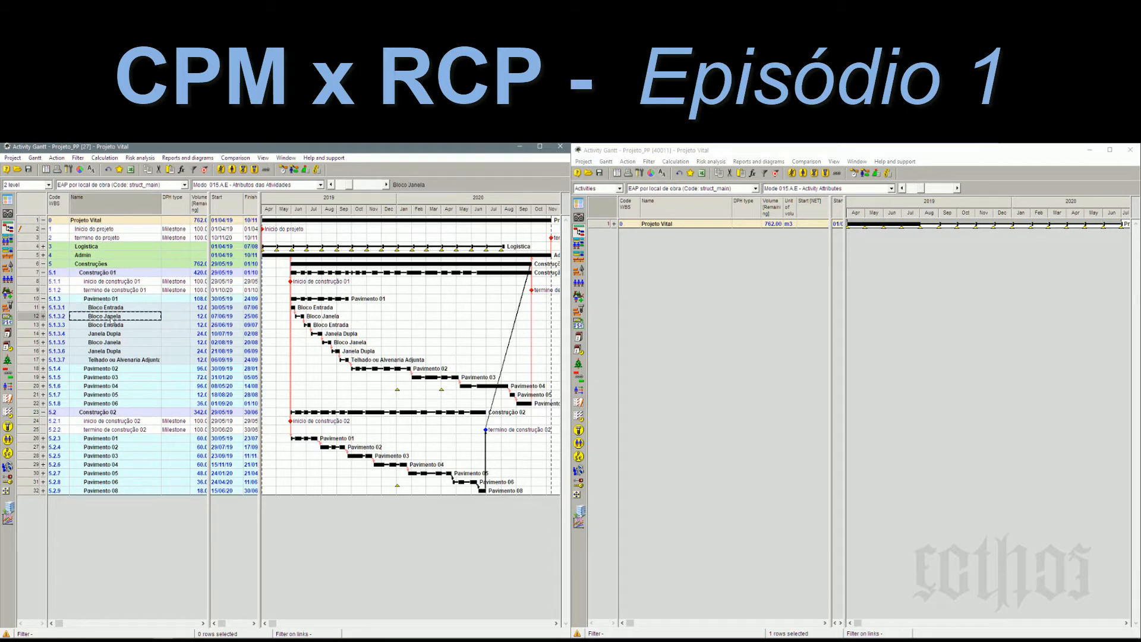
left_click(115, 327)
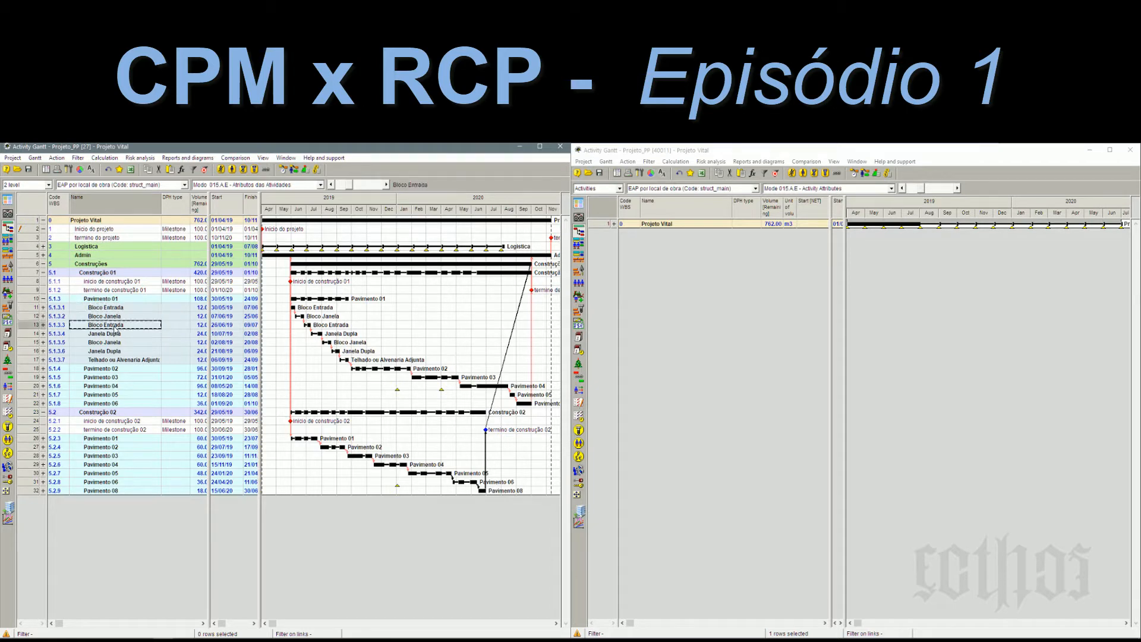
left_click(118, 335)
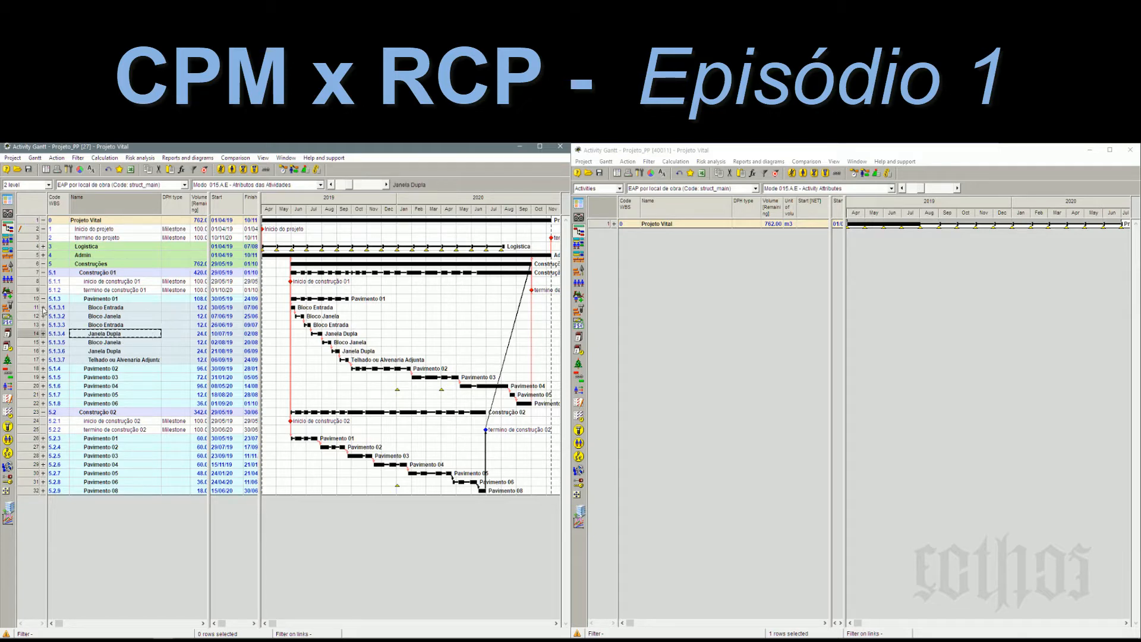
Step: Expand blocks 5.1.3.1, 5.1.3.2 and 5.1.3.3 of Pavimento 01 to examine their individual activities
left_click(44, 308)
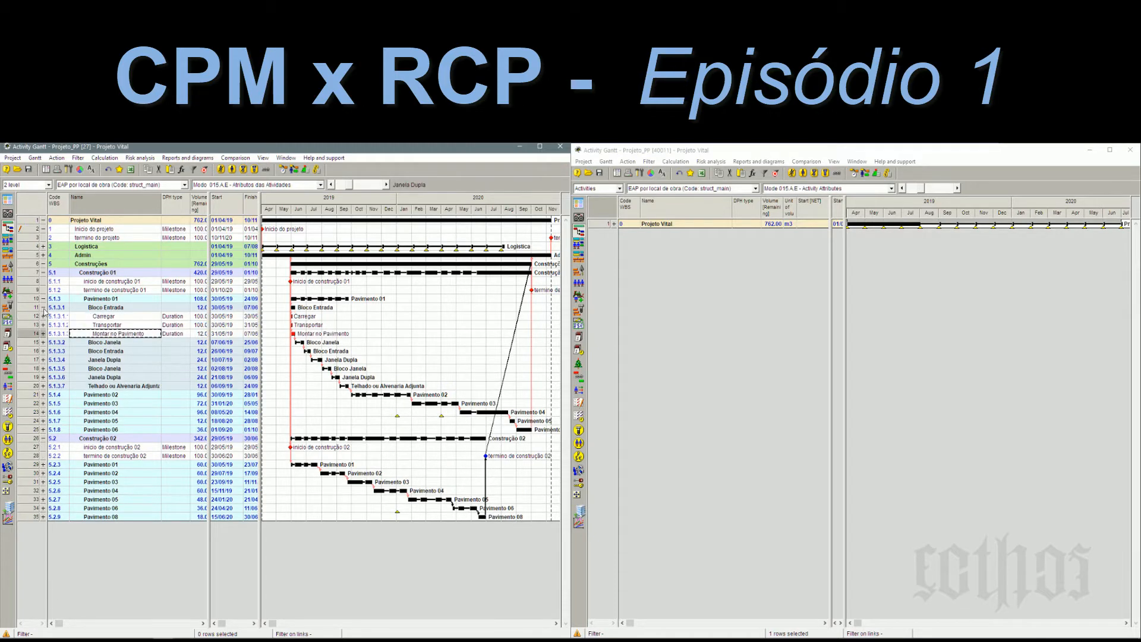
left_click(43, 343)
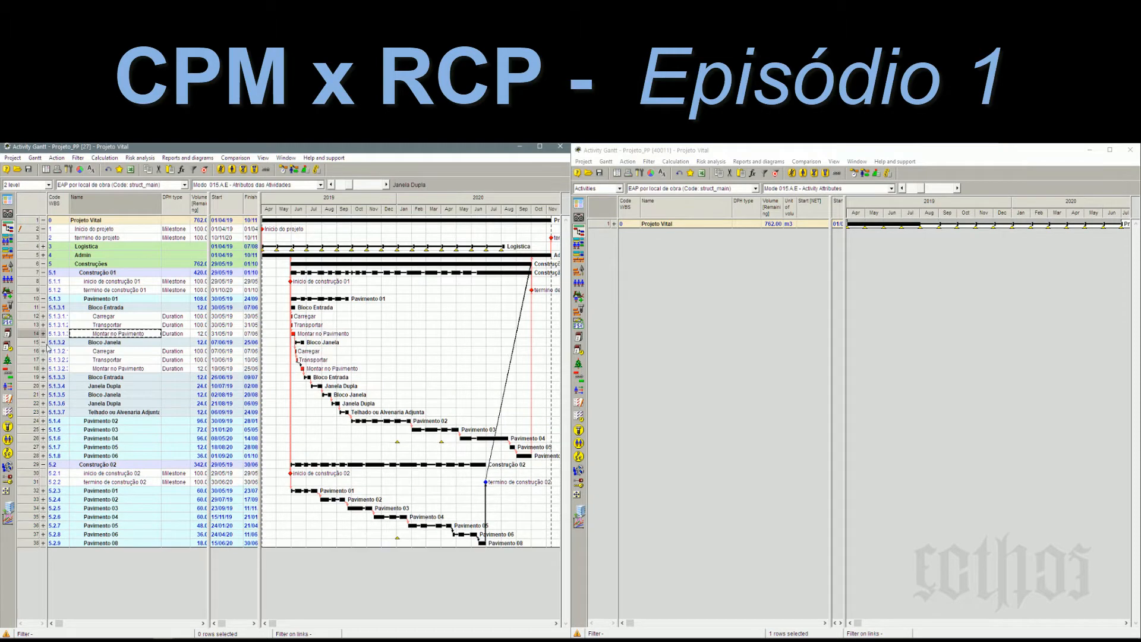
left_click(43, 378)
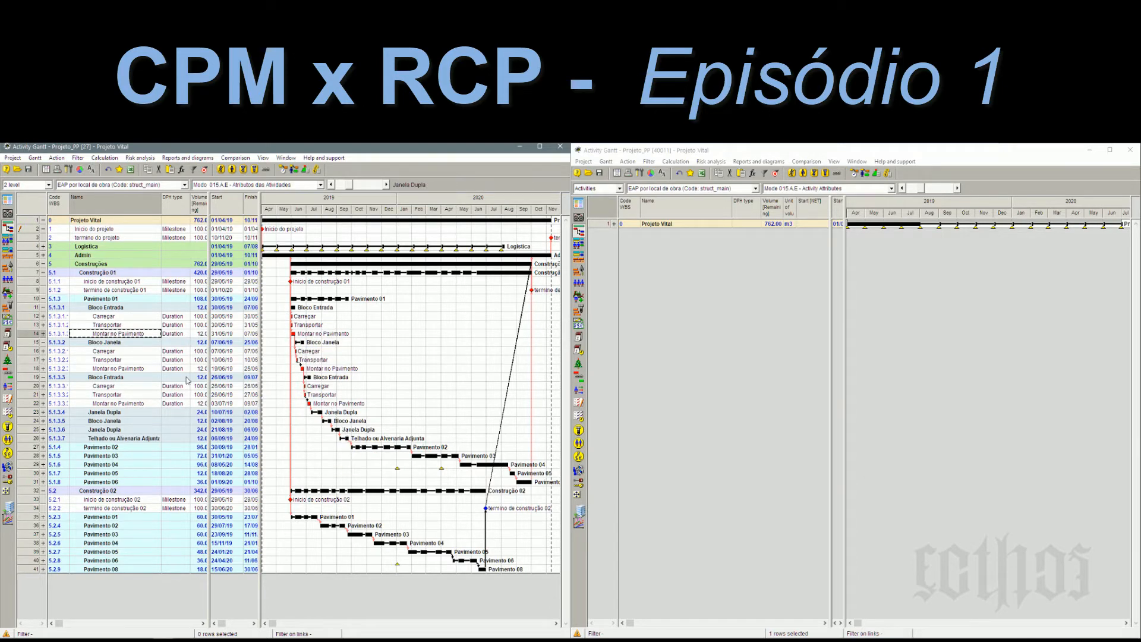
Step: Collapse blocks 5.1.3.1, 5.1.3.2 and 5.1.3.3 of Pavimento 01 and hide the links in the Projeto_PP [27] Gantt
left_click(44, 308)
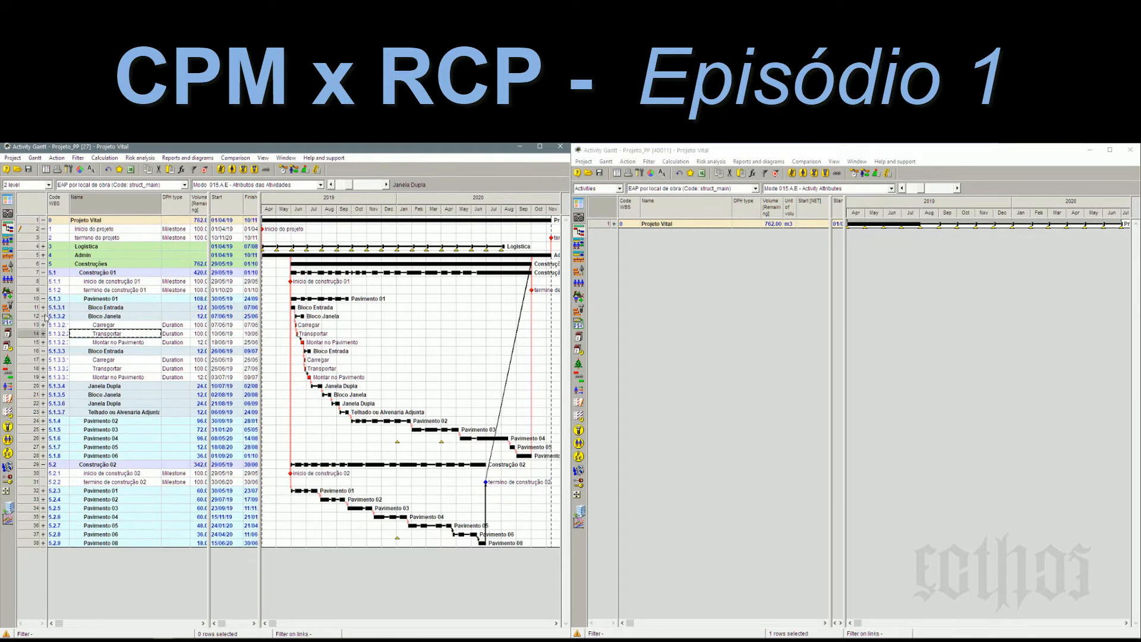
left_click(44, 316)
left_click(44, 325)
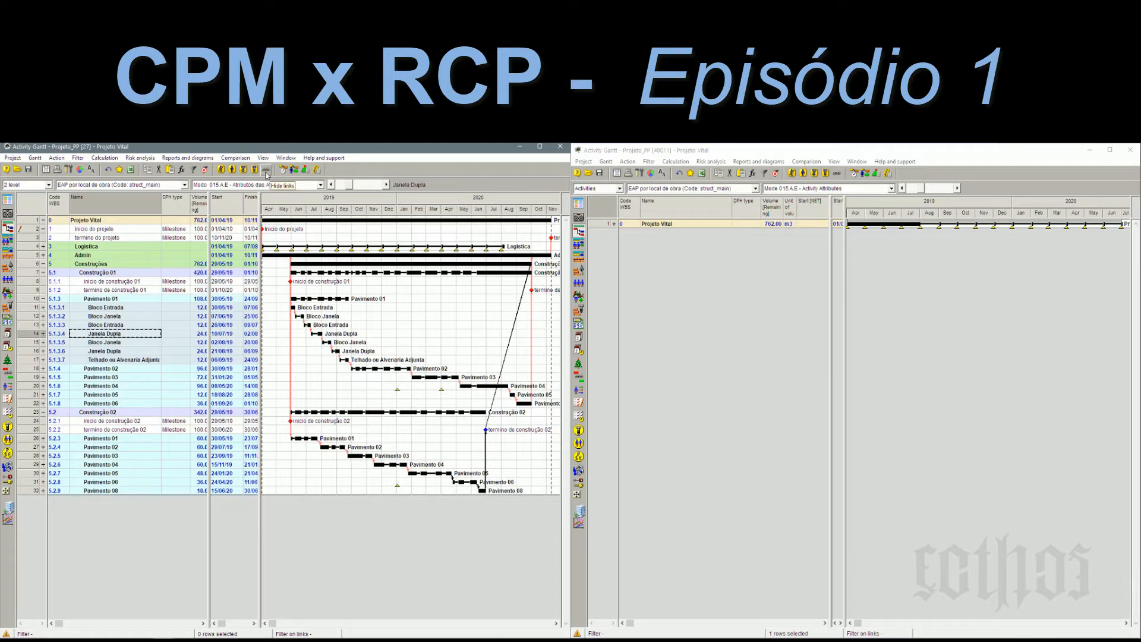
left_click(267, 173)
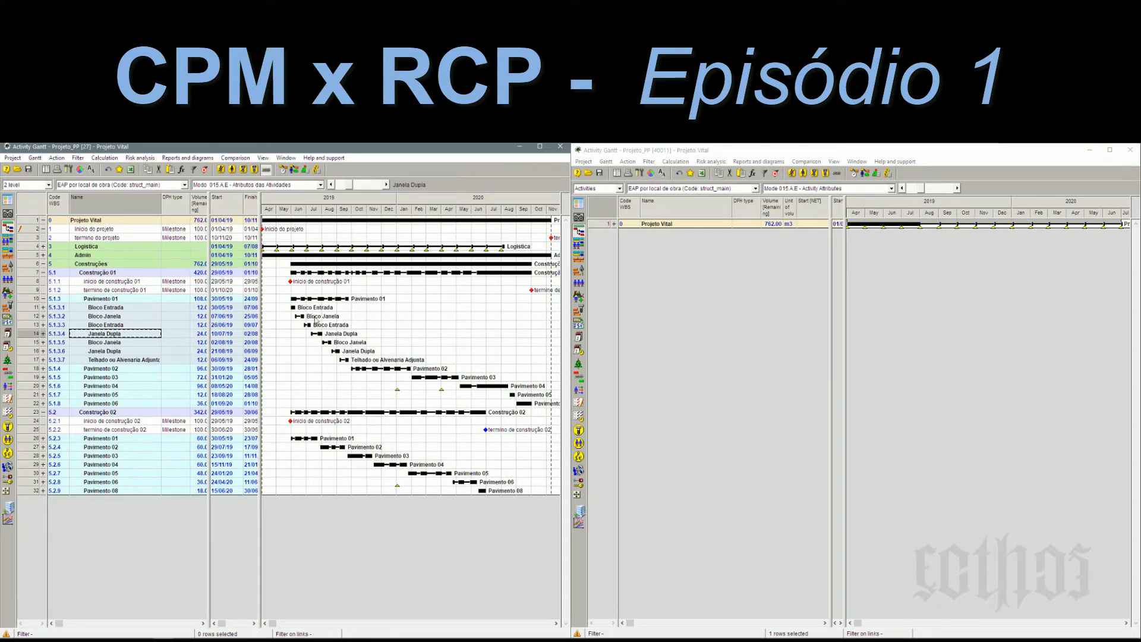
Step: Examine the activities of block 5.1.3.7 and the blocks of Pavimento 02 in Construção 01, leaving all Pavimento rows collapsed
mouse_move(339, 355)
left_click(42, 359)
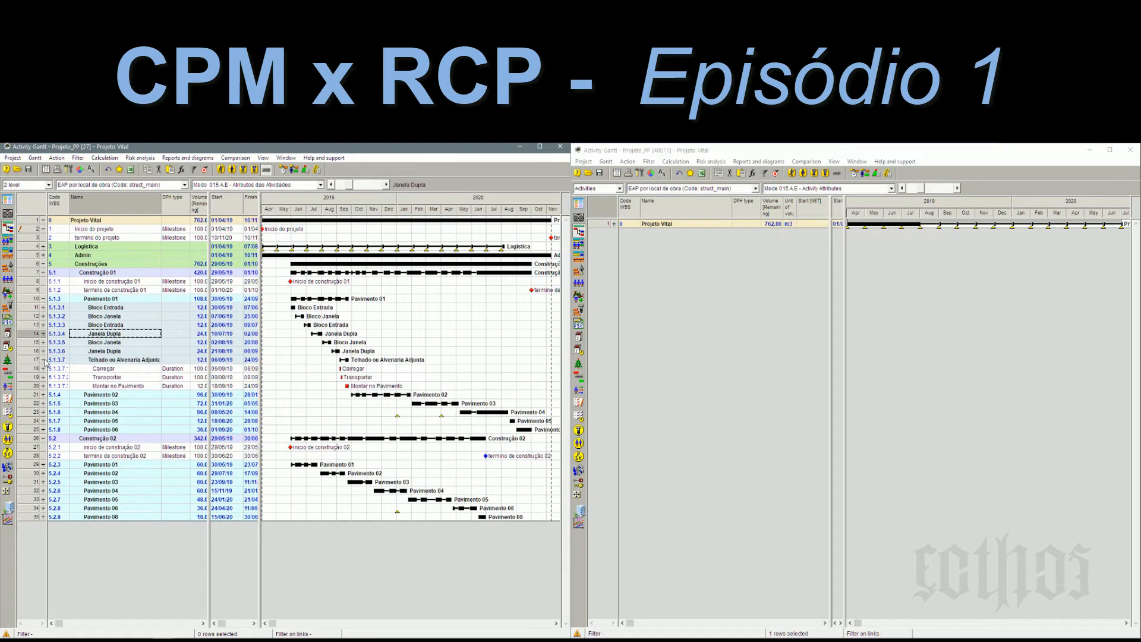
left_click(43, 360)
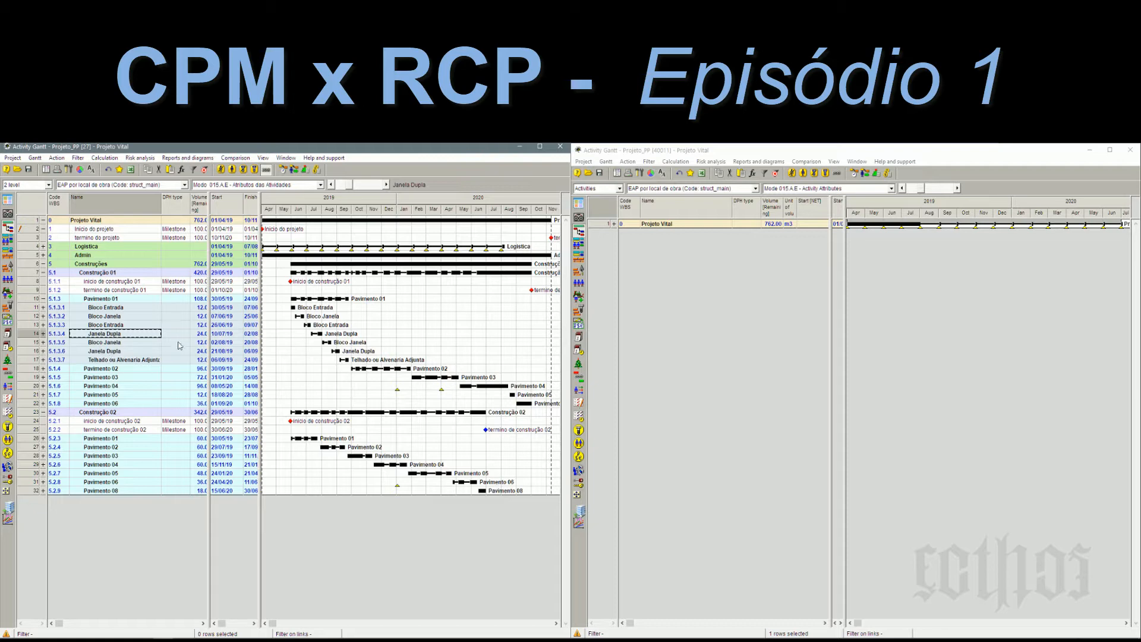
mouse_move(334, 354)
left_click(43, 369)
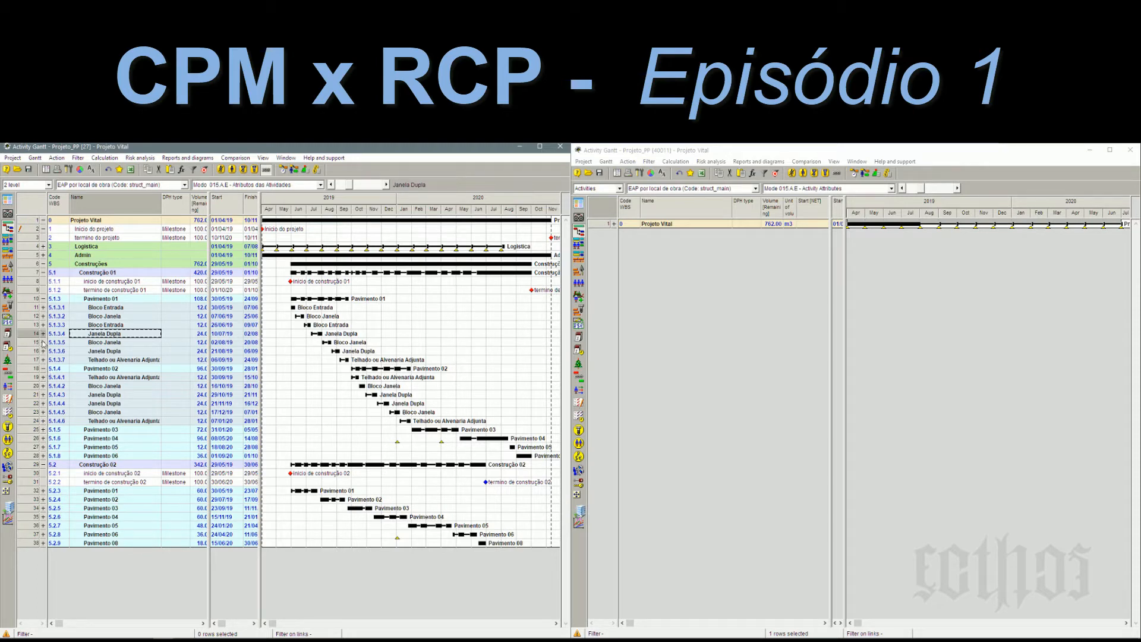
left_click(43, 369)
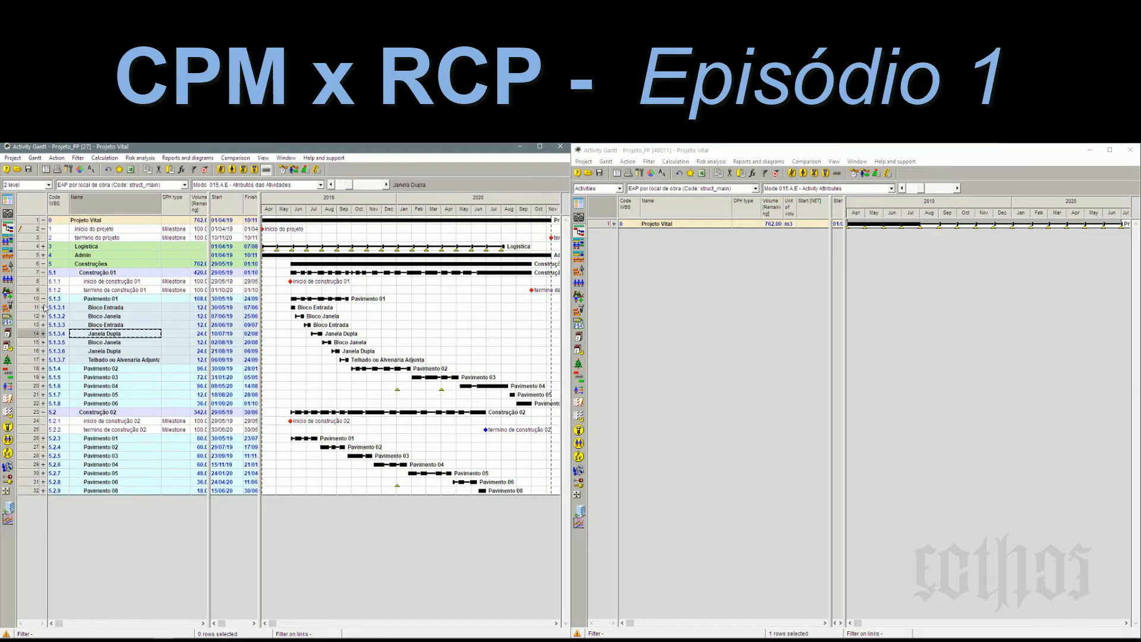
left_click(43, 298)
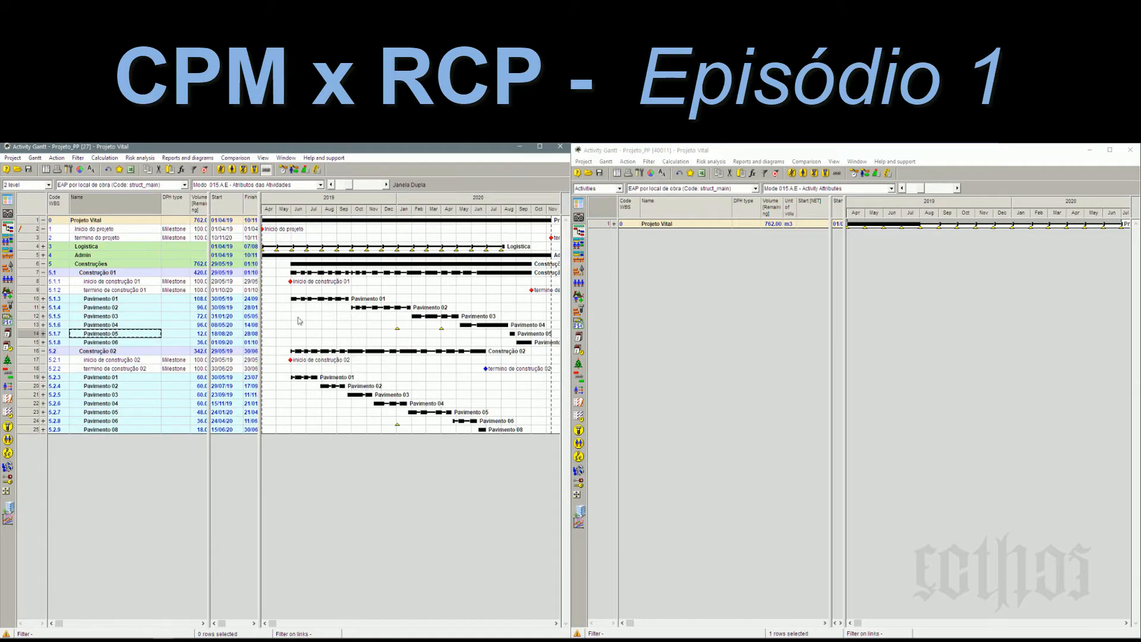
Step: Expand Pavimento 01 and its block 5.1.3.1 Bloco Entrada, and examine the activity bars at a weekly scale around May and June 2019
left_click(143, 221)
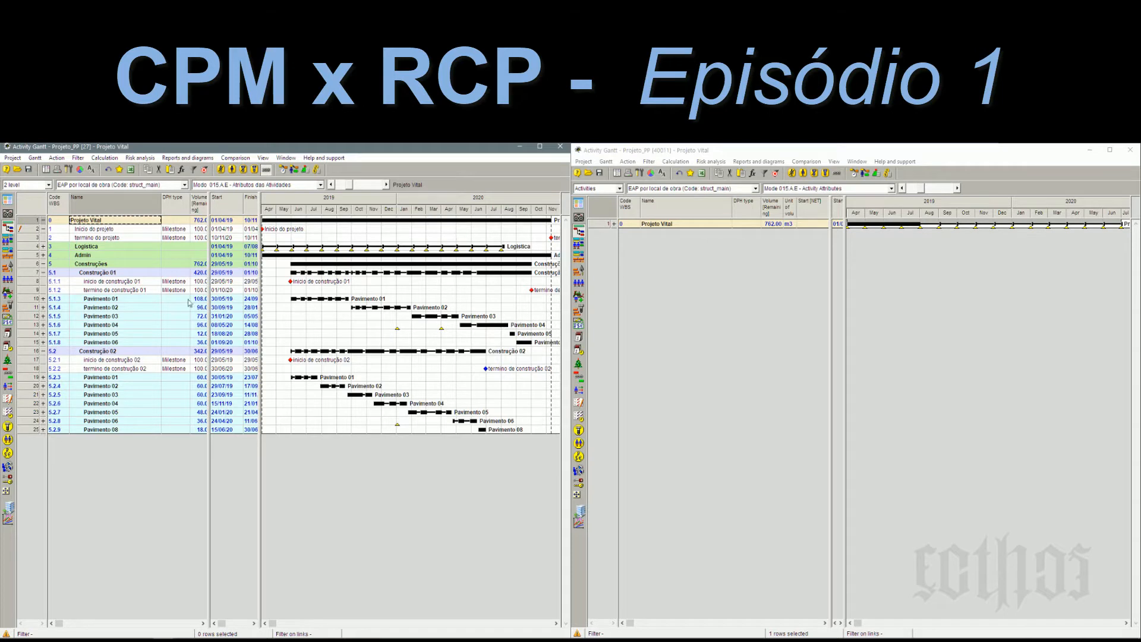
left_click(43, 300)
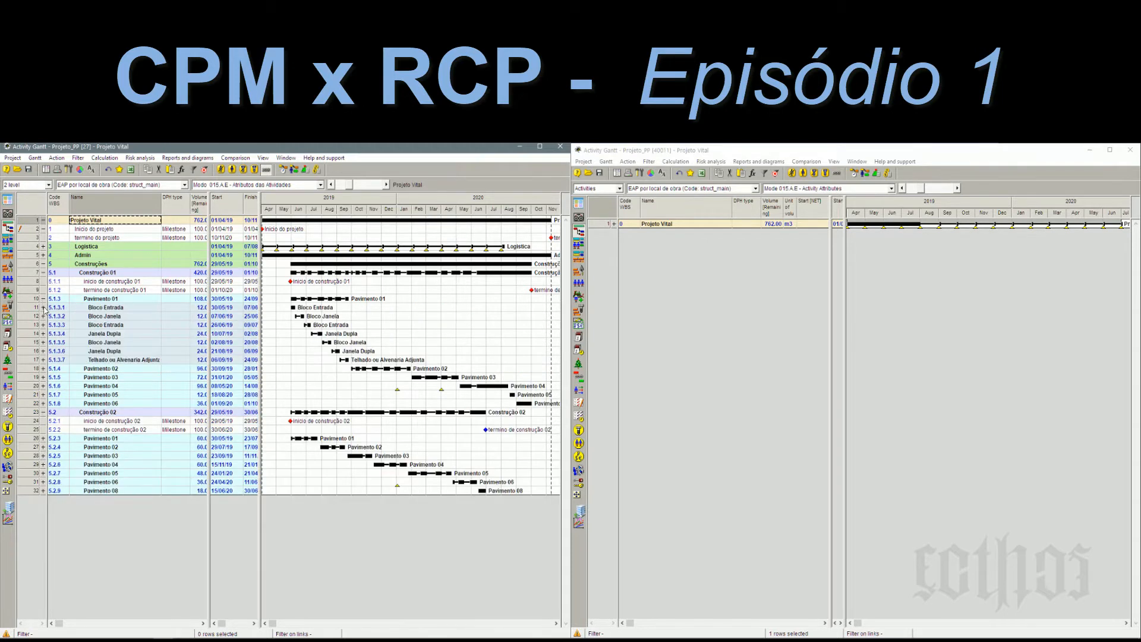
left_click(43, 307)
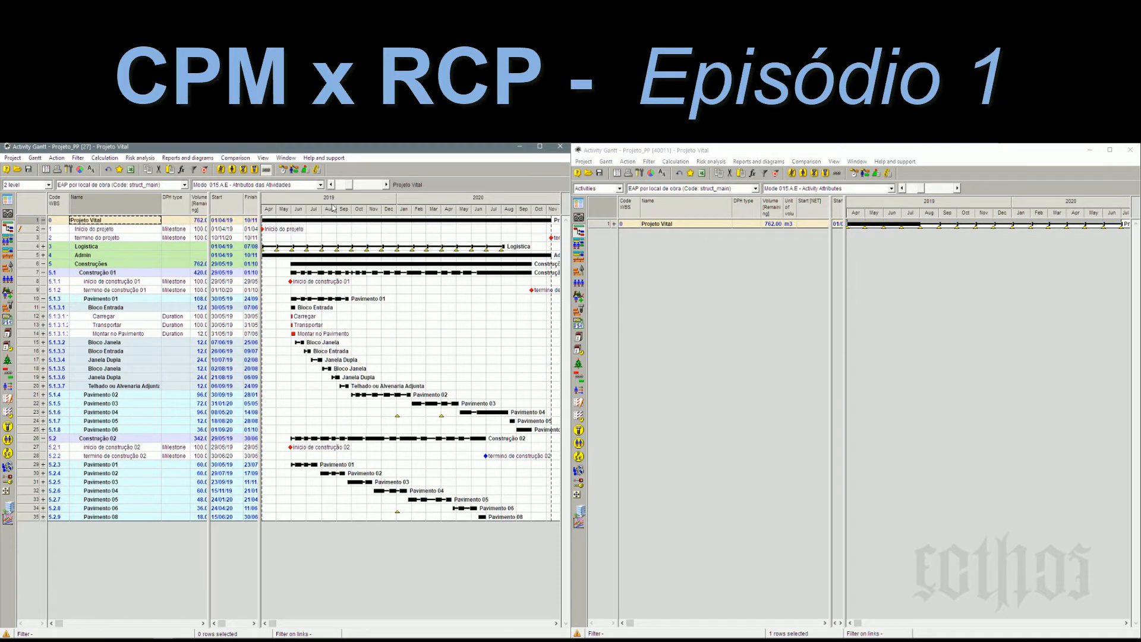
left_click(376, 186)
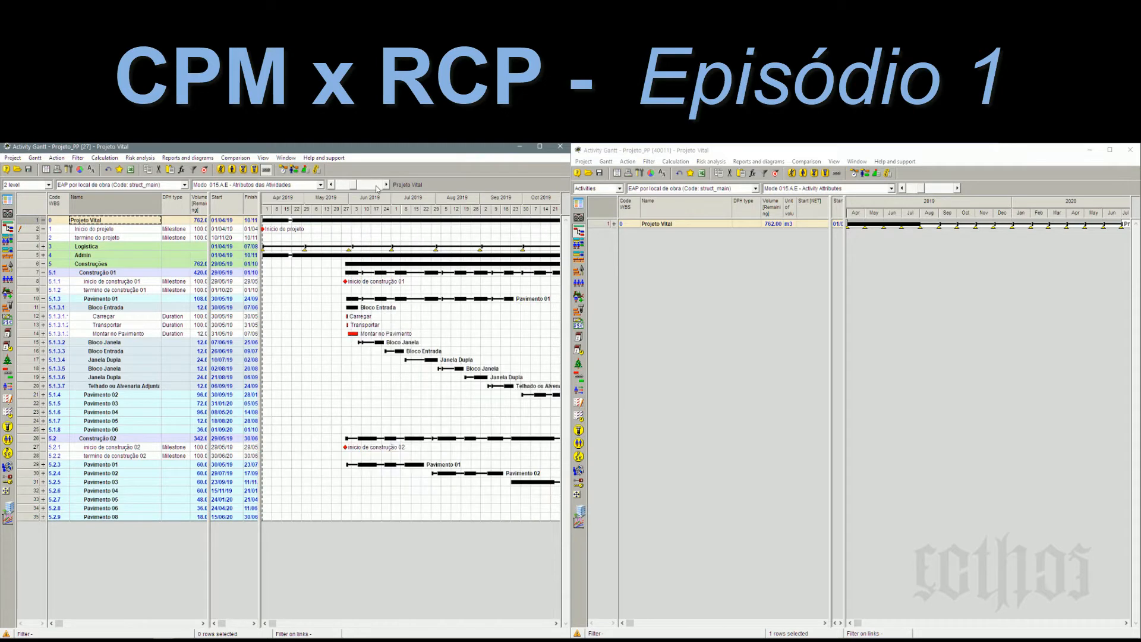
left_click(376, 186)
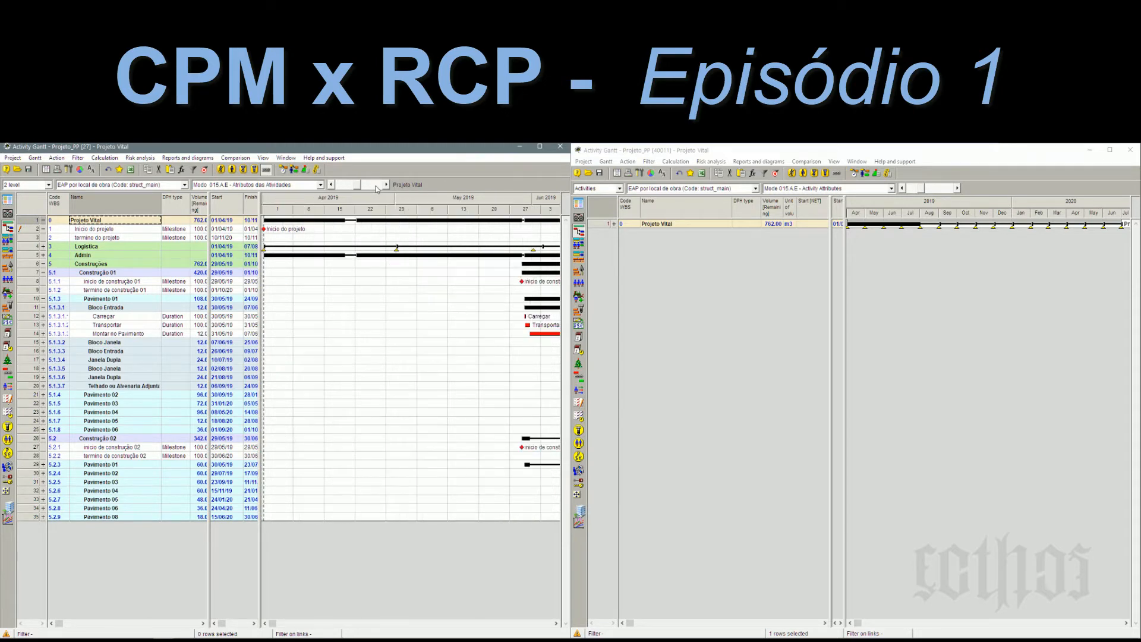
left_click(557, 624)
left_click_drag(557, 624, 556, 624)
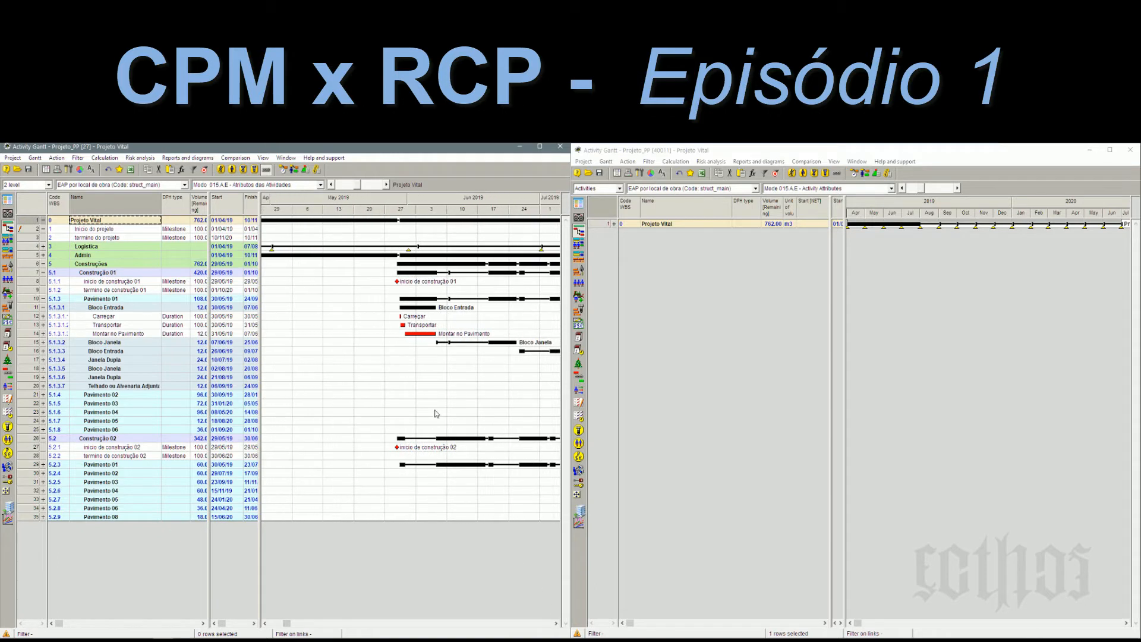
mouse_move(437, 314)
mouse_move(419, 333)
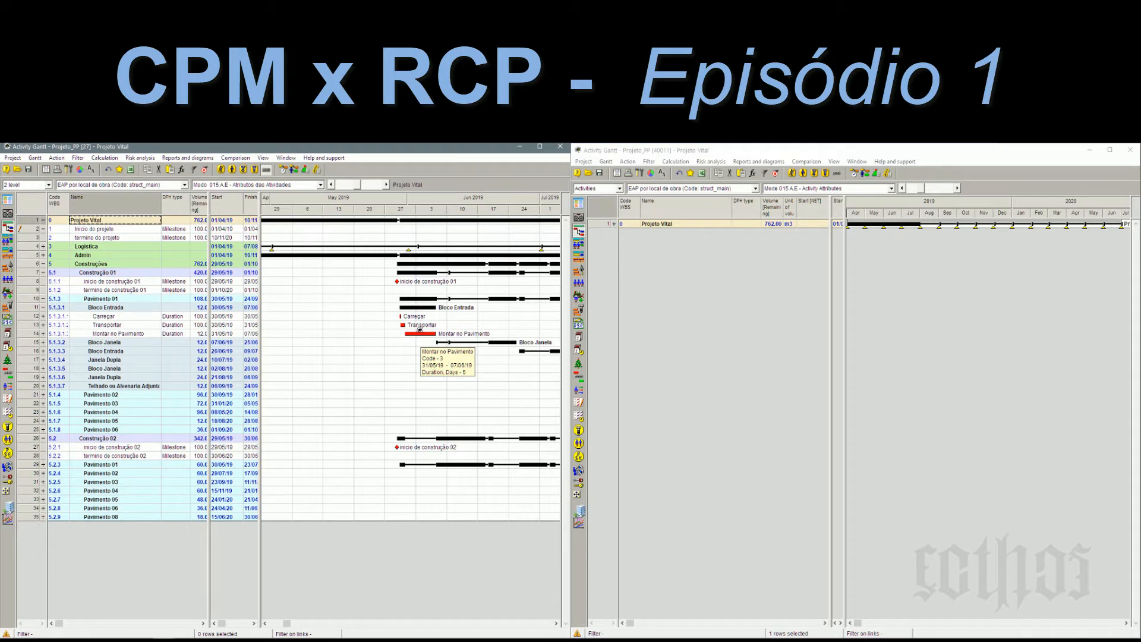
Step: Enlarge the Projeto_PP [27] timescale to single days and examine the Carregar and Transportar bars of block 5.1.3.1
left_click(271, 173)
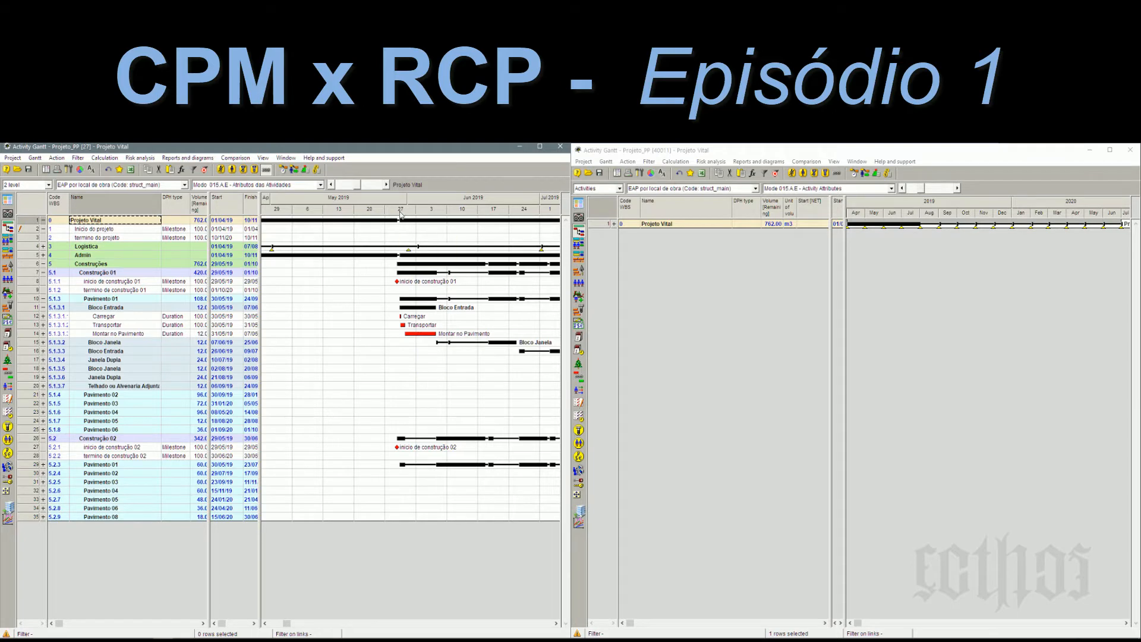
left_click(387, 185)
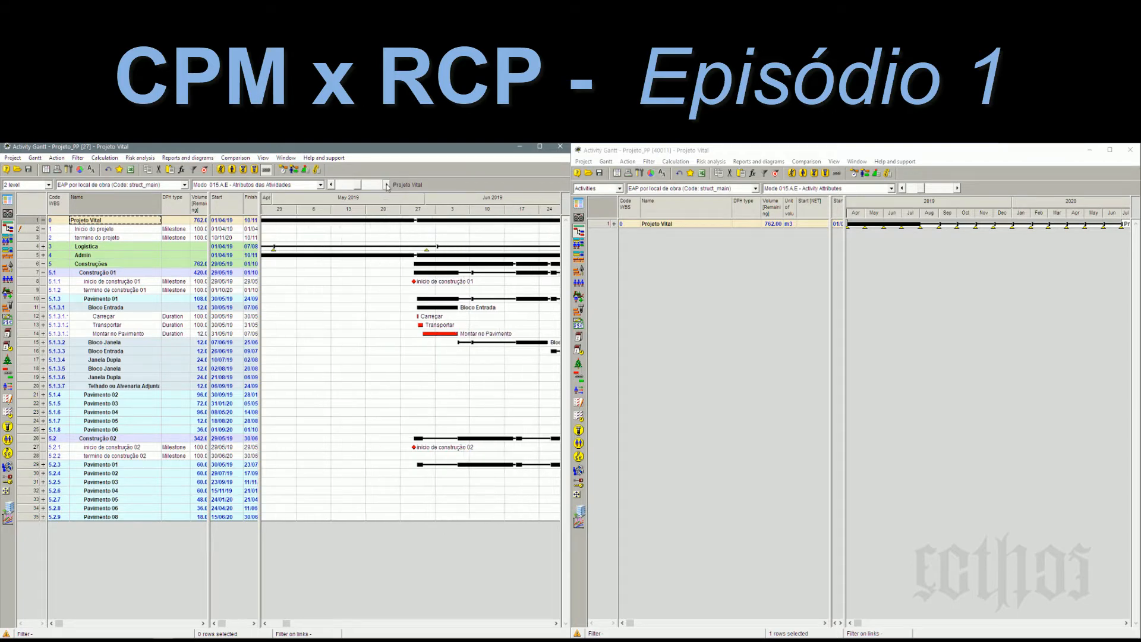
left_click(386, 185)
left_click(387, 185)
left_click(387, 185)
left_click(387, 185)
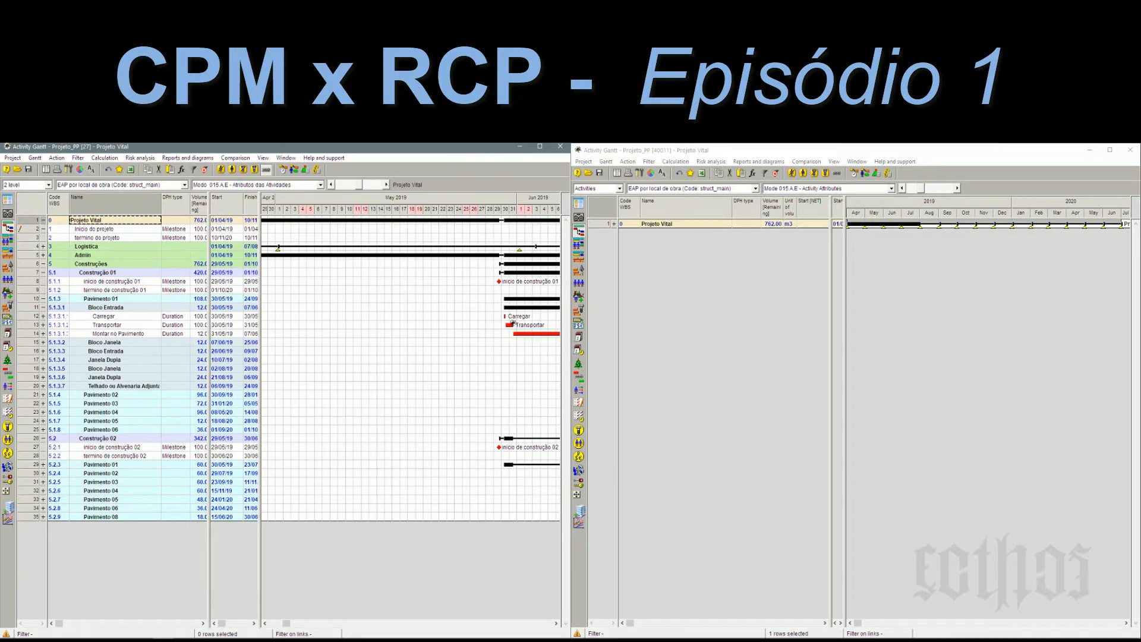
mouse_move(512, 321)
mouse_move(506, 272)
Step: Widen the date area to show the full Start and Finish dates, and fit the timescale to the whole project
left_click_drag(212, 345, 192, 348)
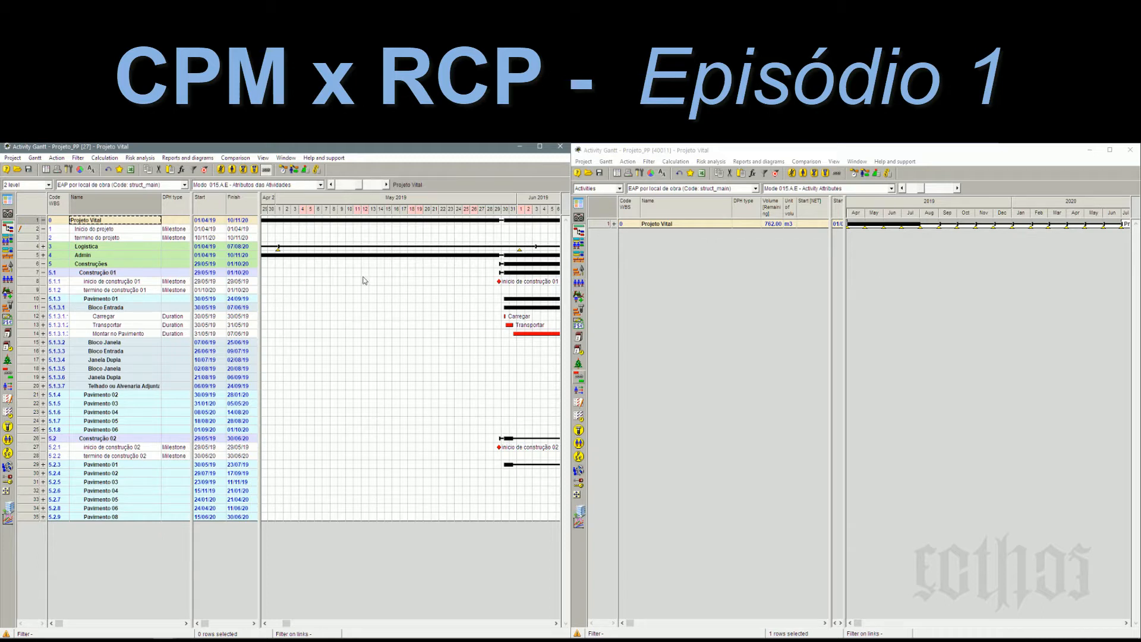
right_click(349, 201)
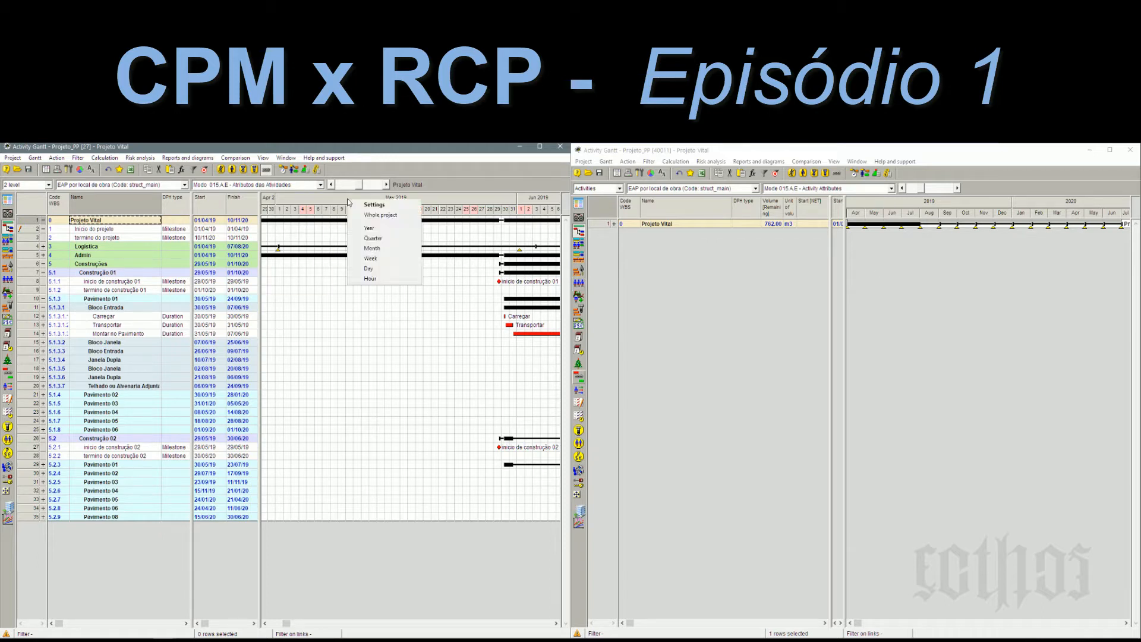
left_click(367, 215)
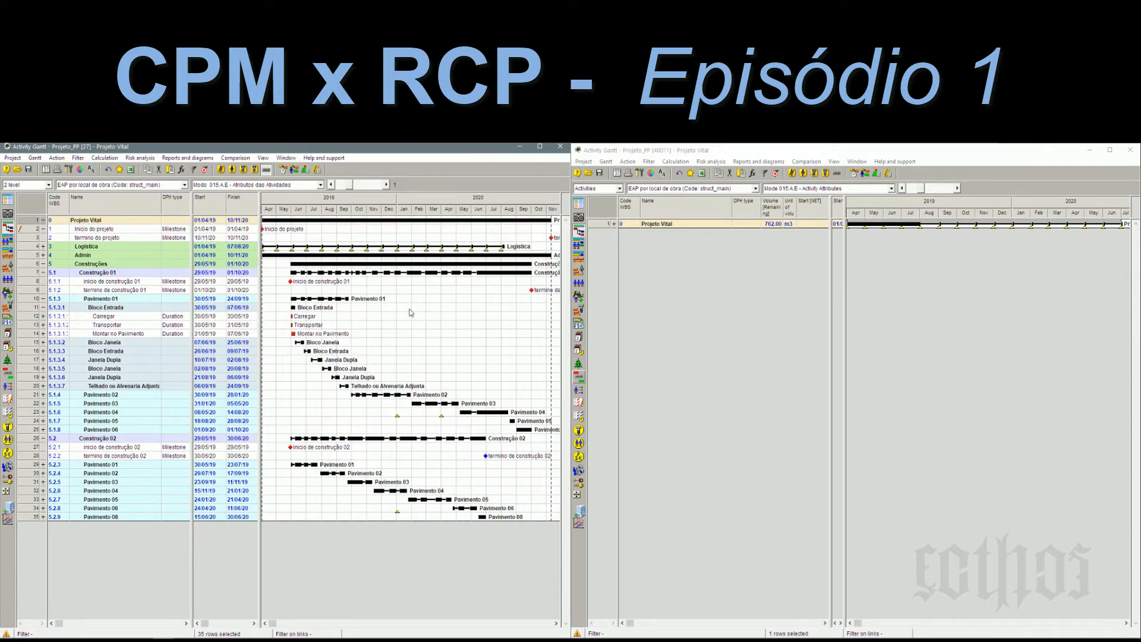
Step: Collapse block 5.1.3.1 and Pavimento 01 of Construção 01, and compare the Construção 01 and Construção 02 schedules
left_click(124, 300)
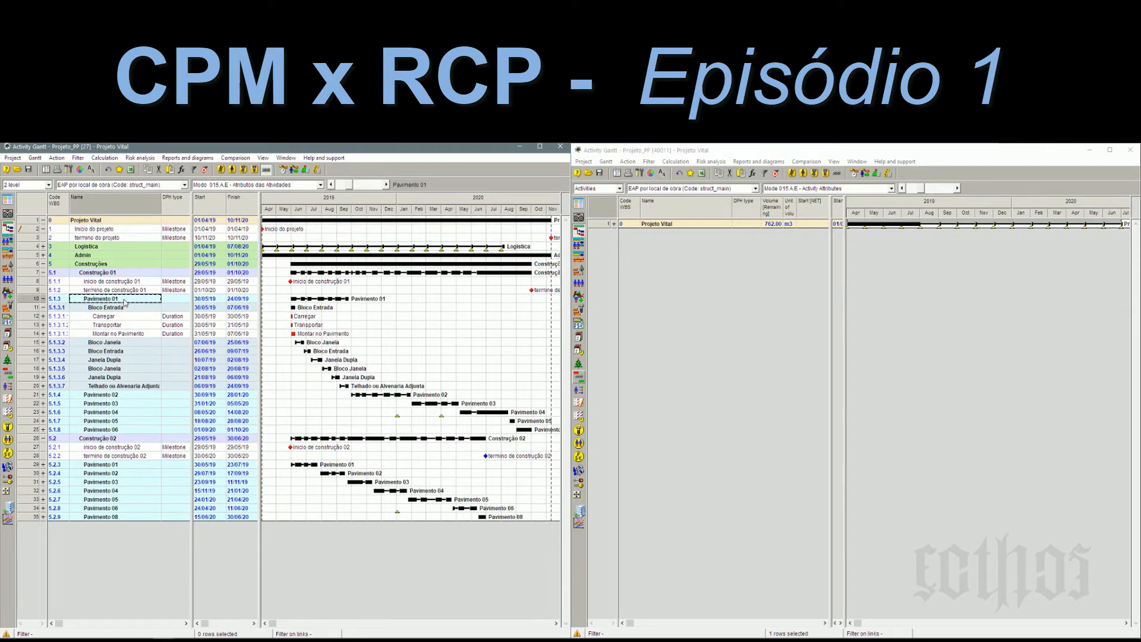
left_click(135, 441)
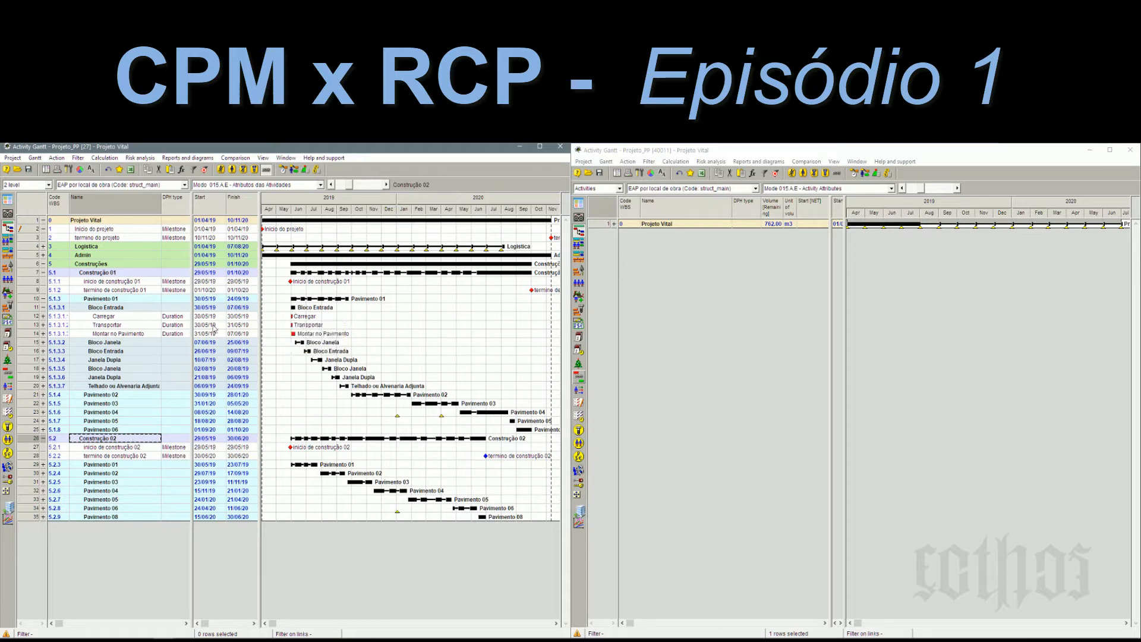
left_click(43, 308)
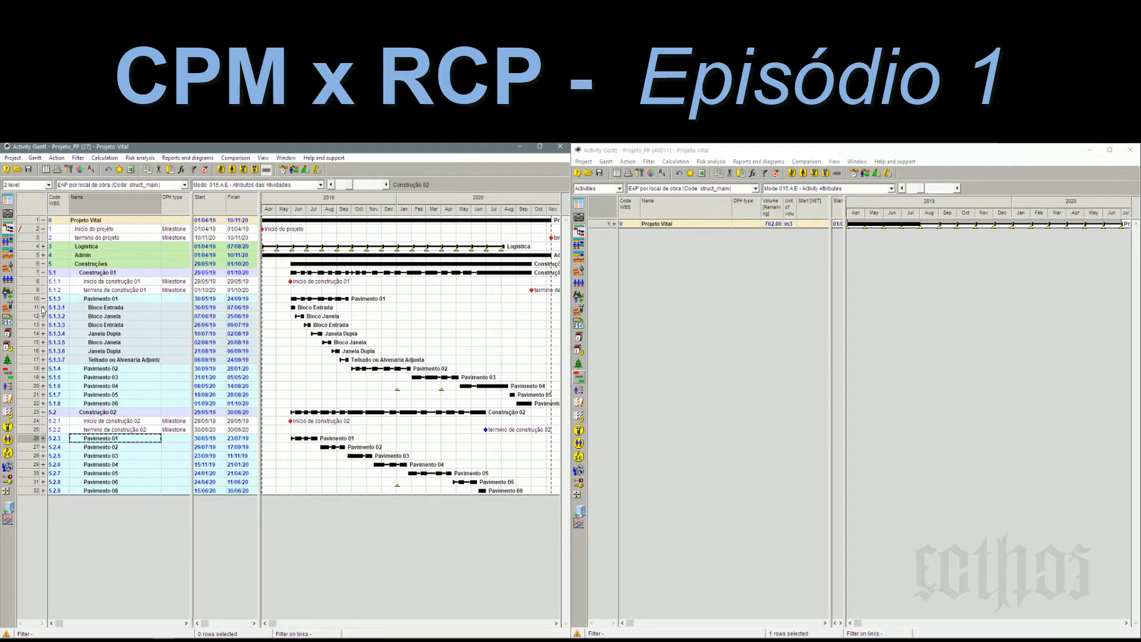
left_click(42, 299)
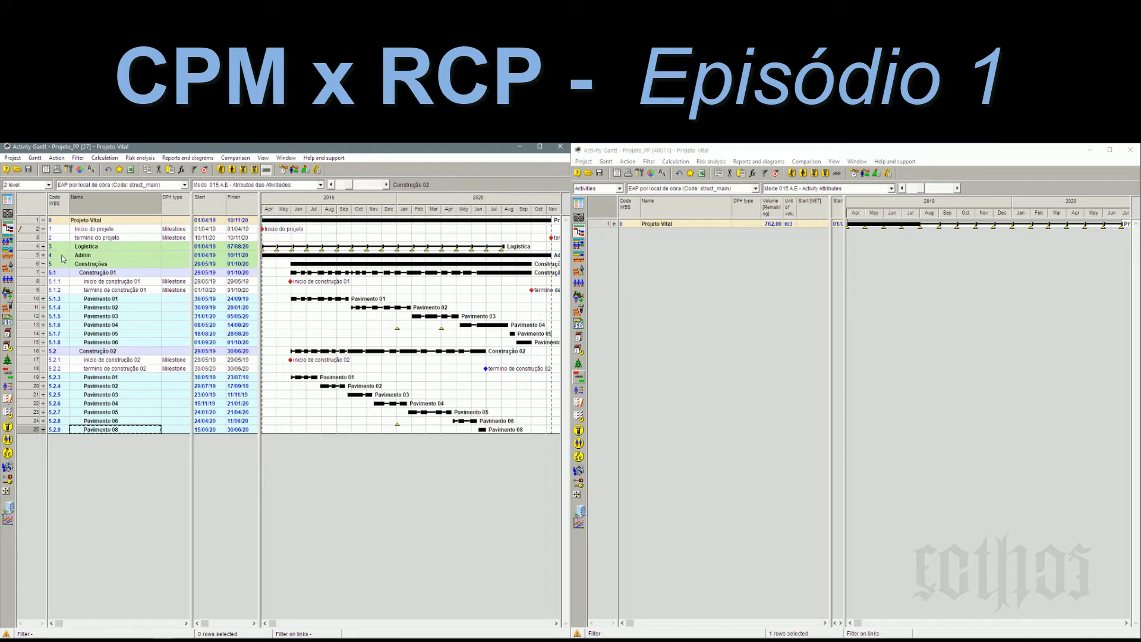
left_click(77, 273)
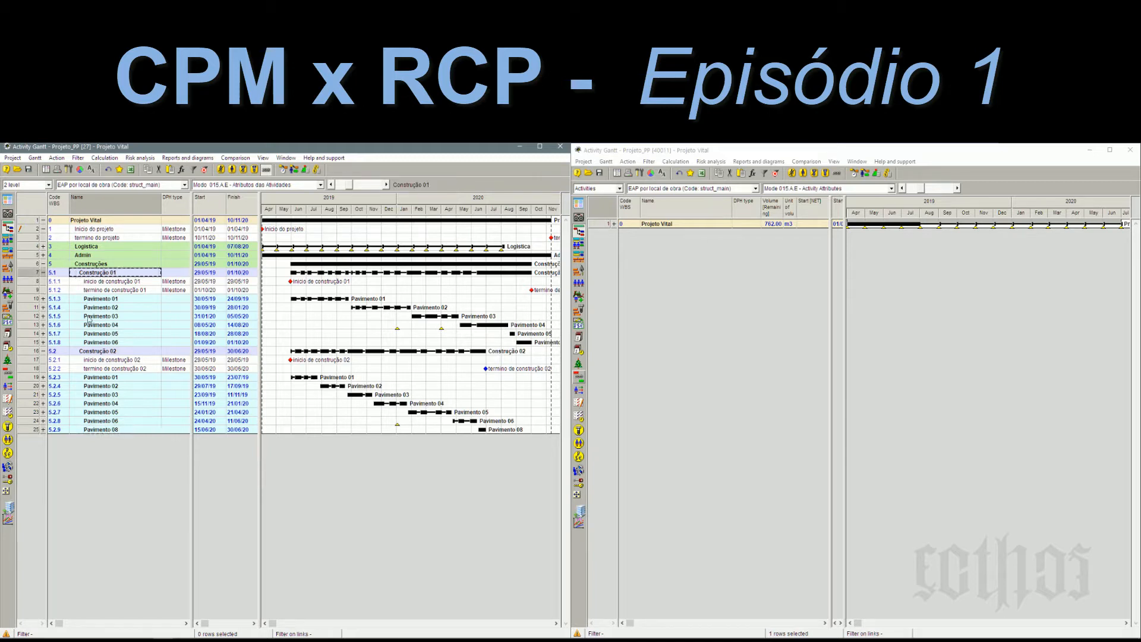
left_click(89, 352)
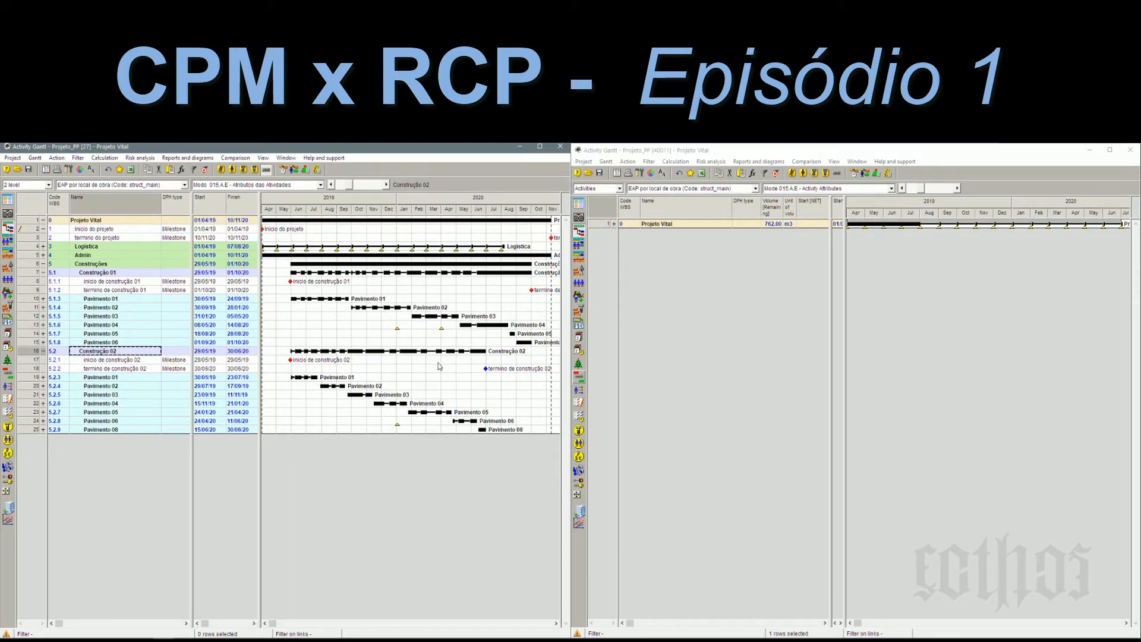
mouse_move(434, 356)
Step: Expand Pavimento 01 of Construção 01 and show the activities of blocks 5.1.3.1 Bloco Entrada and 5.1.3.2 Bloco Janela
left_click(44, 299)
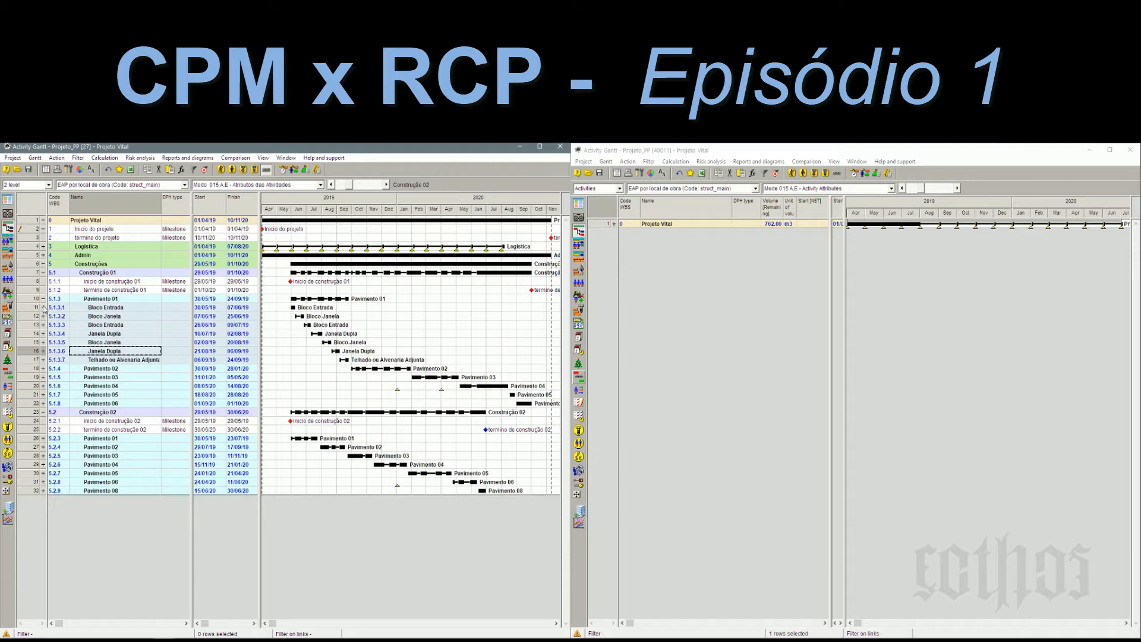
left_click(44, 301)
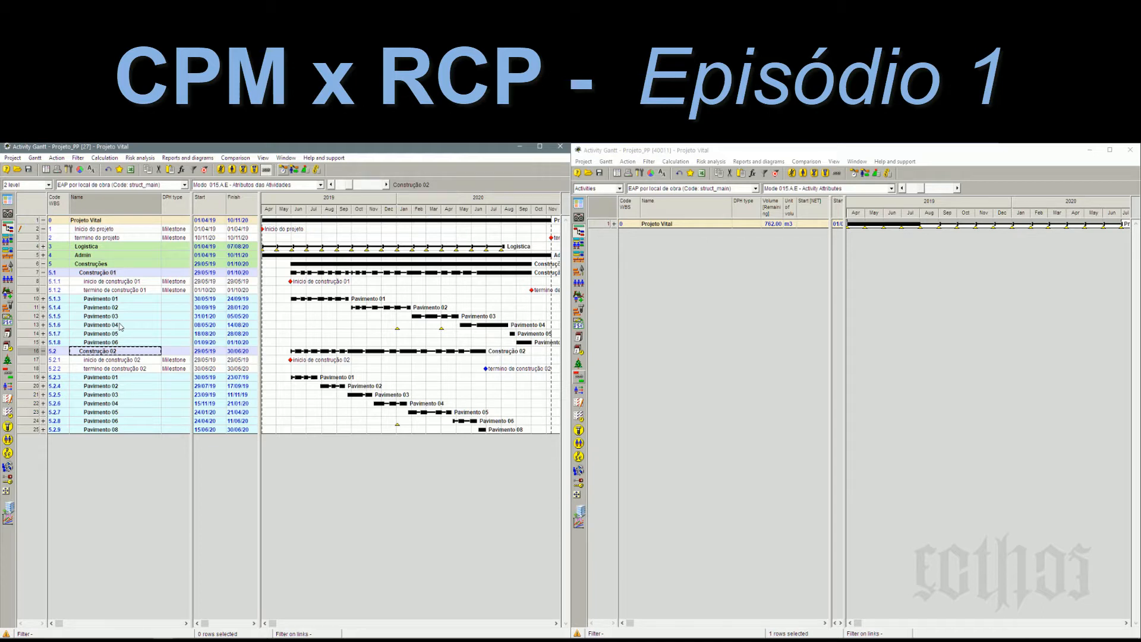
left_click(43, 299)
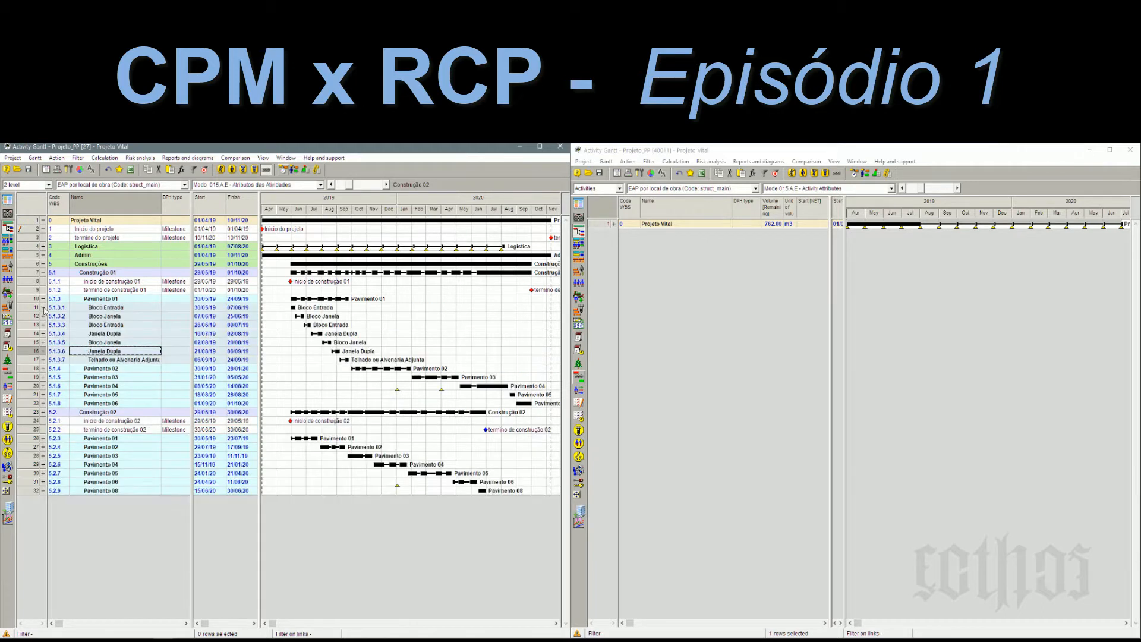
left_click(43, 308)
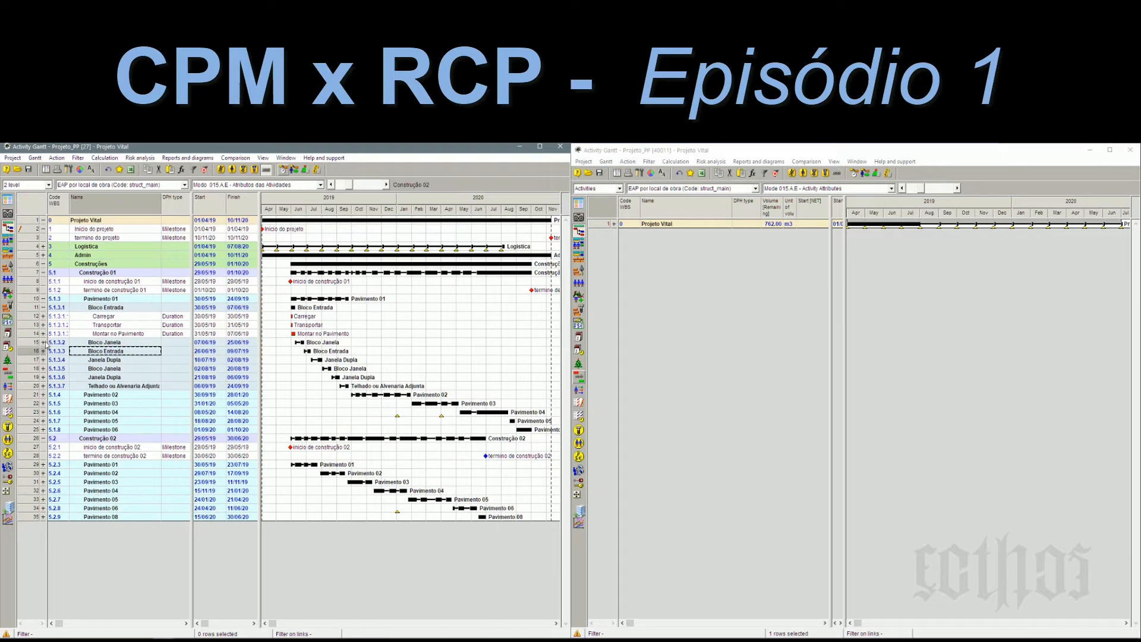
left_click(42, 342)
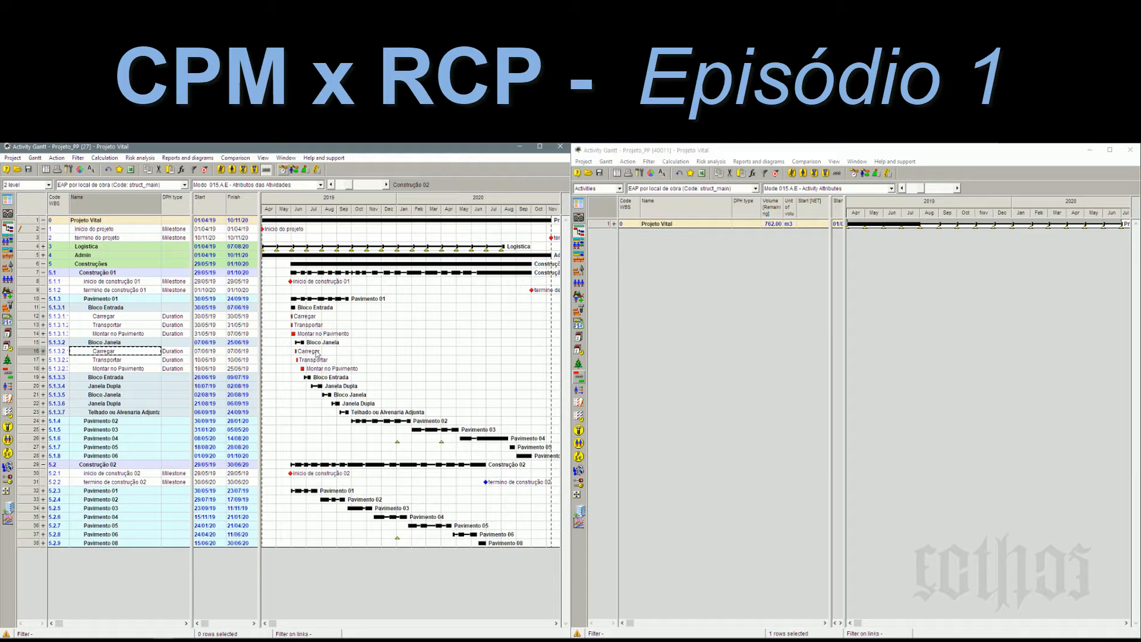
Step: Set the Projeto_PP [40011] Gantt to expand by 1 level and expand Projeto Vital to its Logistics and Construction phases
left_click(614, 224)
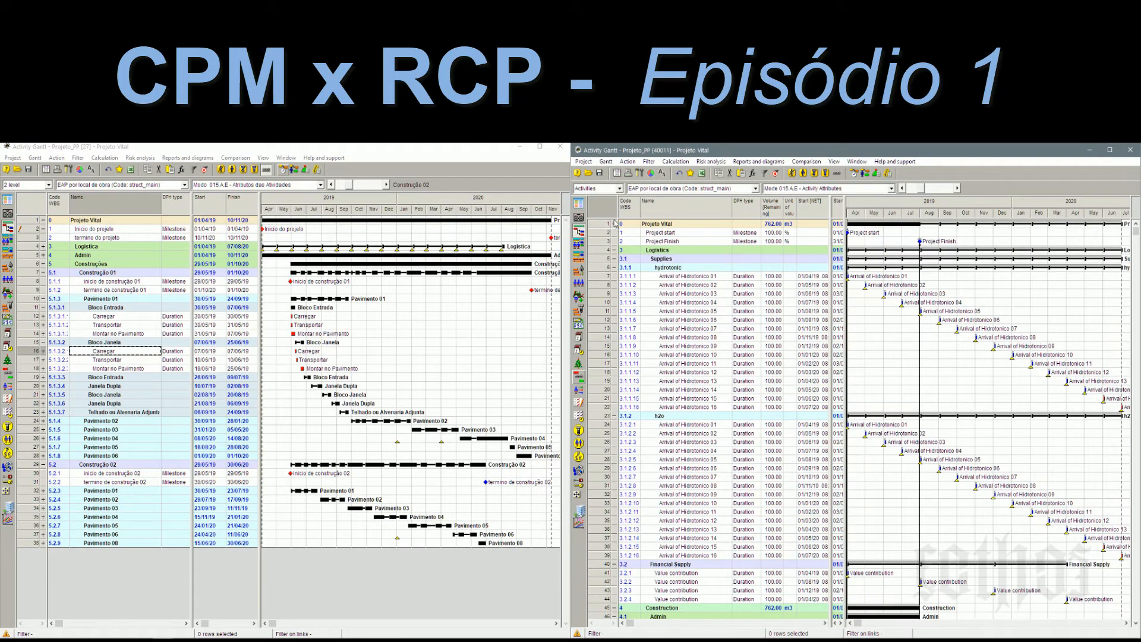
left_click(620, 189)
left_click(619, 198)
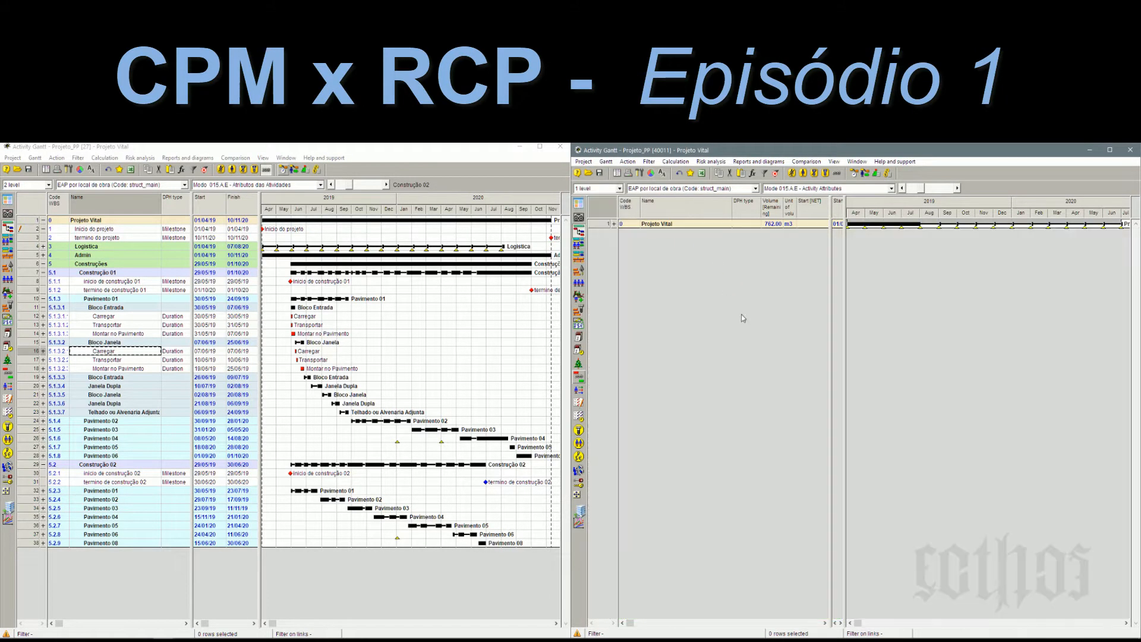
left_click(614, 224)
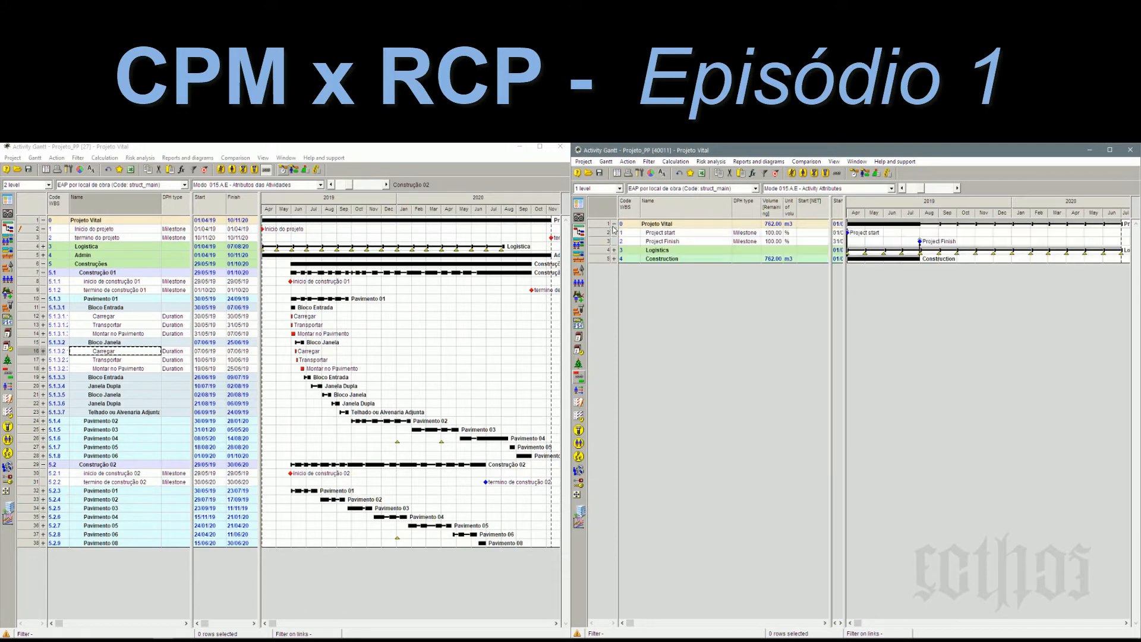
Step: Expand Construction and its Buildings group in the Projeto_PP [40011] Gantt, and look at the Construction 01 and Construction 02 bars
left_click(615, 259)
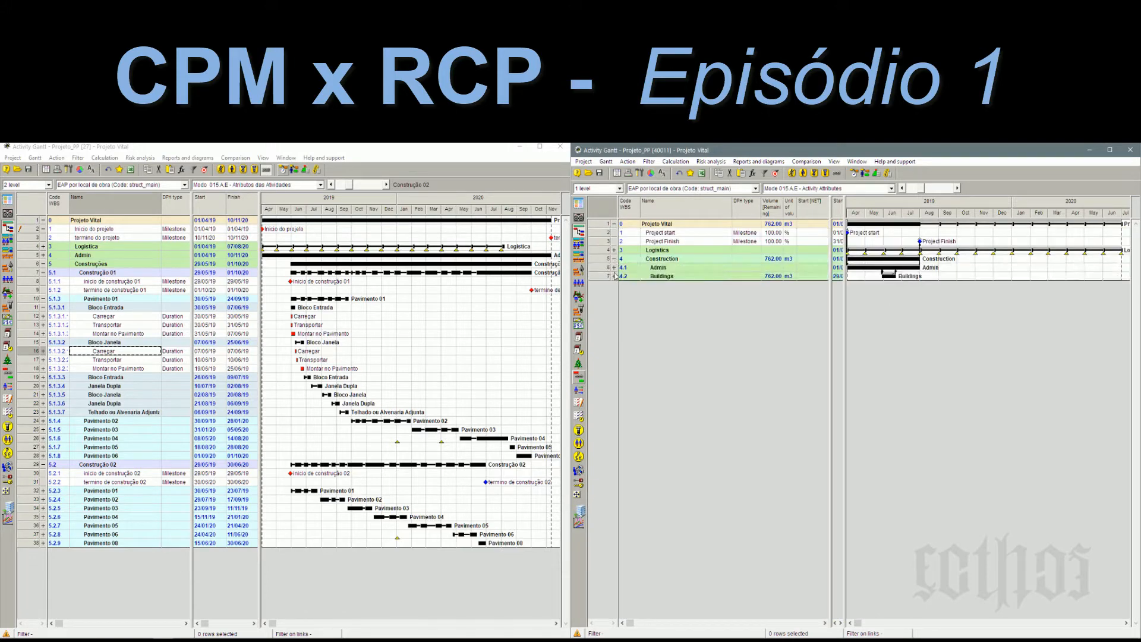
left_click(614, 276)
left_click(665, 294)
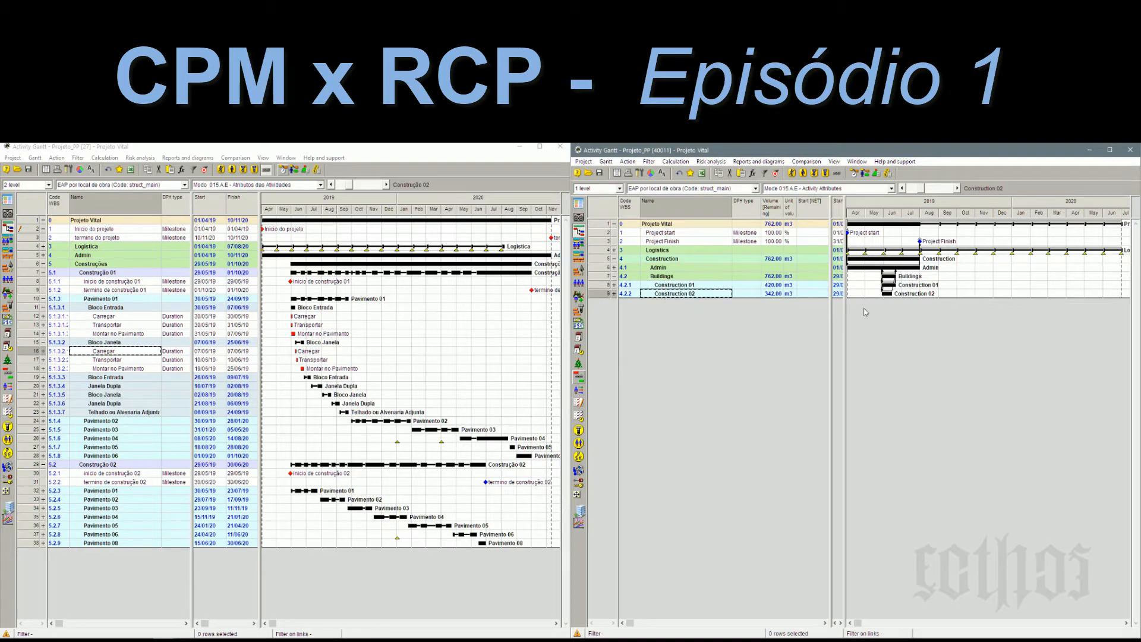
mouse_move(887, 296)
Step: Collapse Pavimento 01, Construção 02 and Construção 01 in the Projeto_PP [27] Gantt, and view the bar details of both constructions
left_click(43, 298)
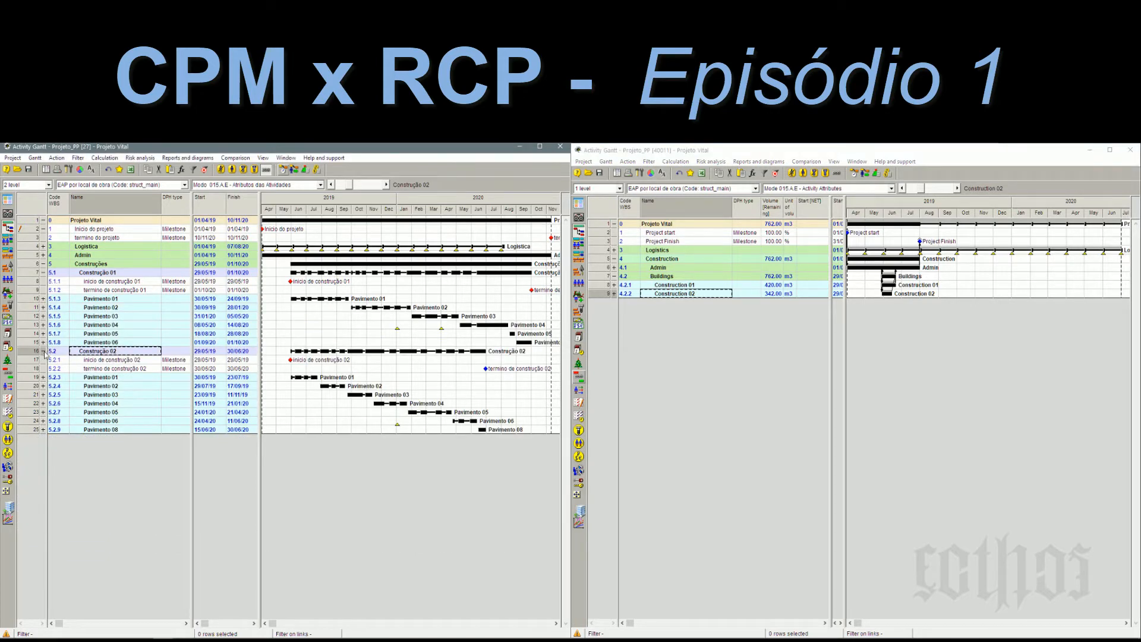
left_click(43, 350)
left_click(43, 273)
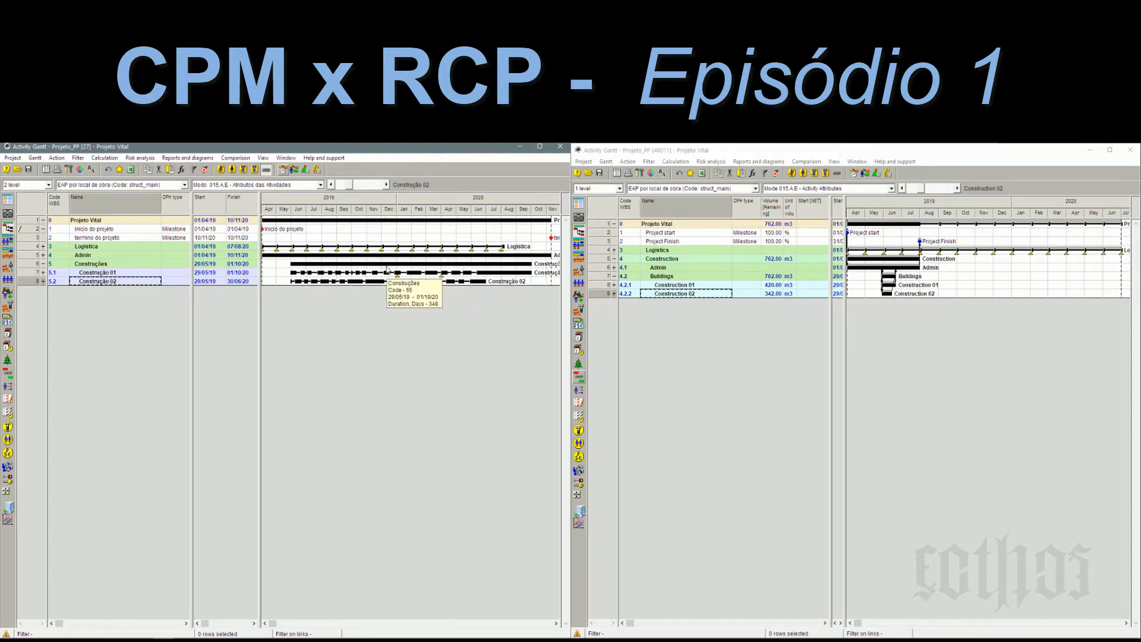
mouse_move(389, 287)
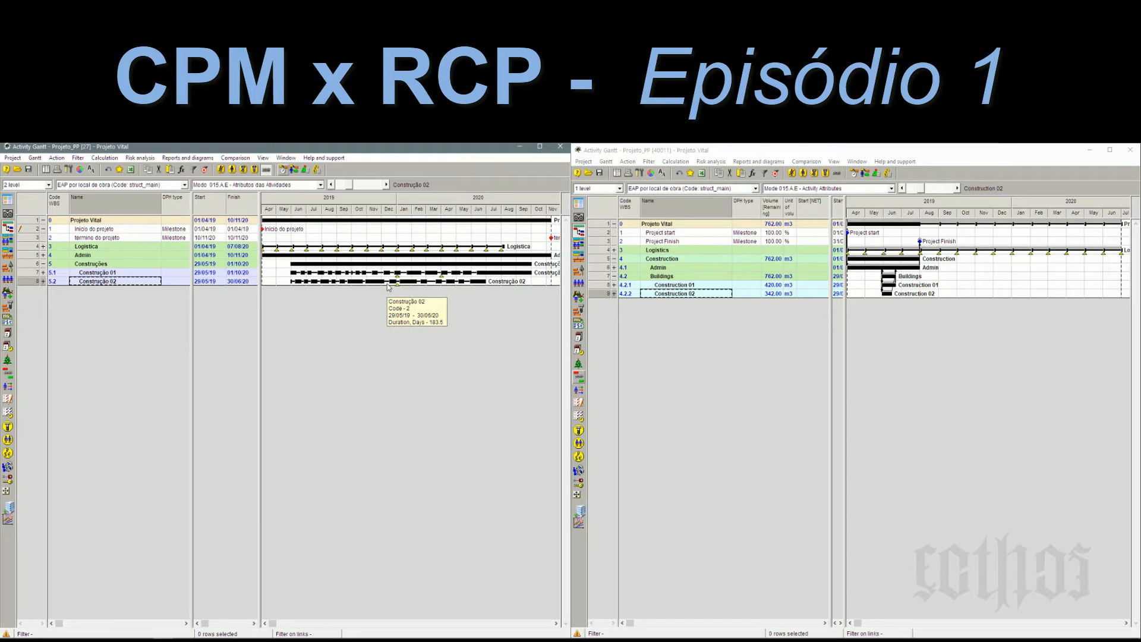
Step: Expand Construction 01 in the Projeto_PP [40011] Gantt and go through its Floor 01, Floor 02 and Floor 03 rows
left_click(614, 287)
left_click(615, 286)
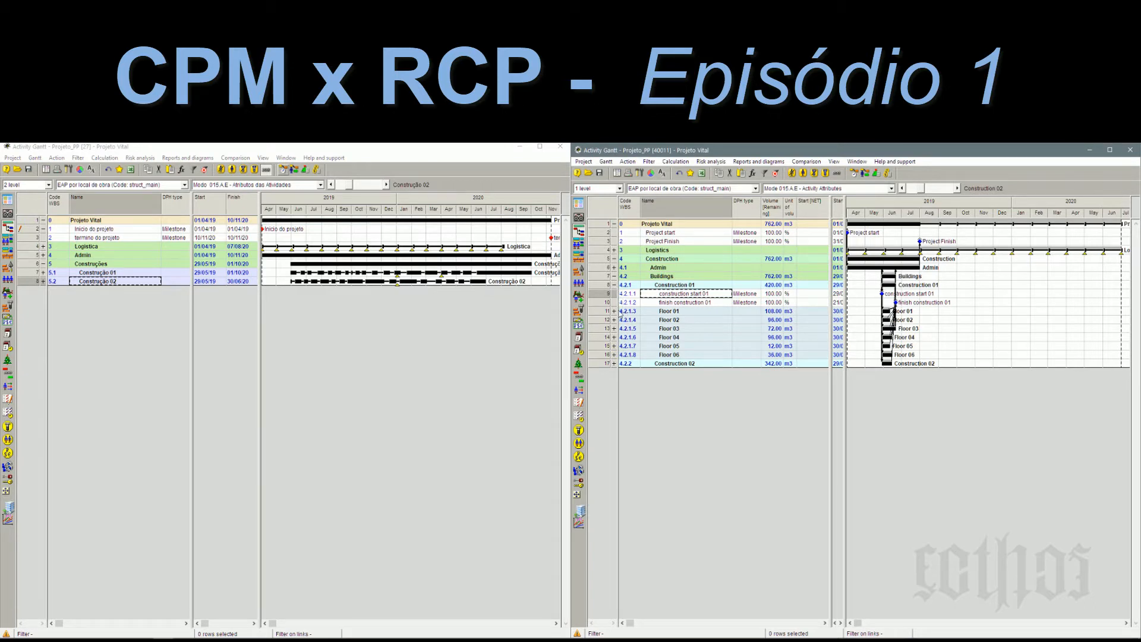
left_click(658, 311)
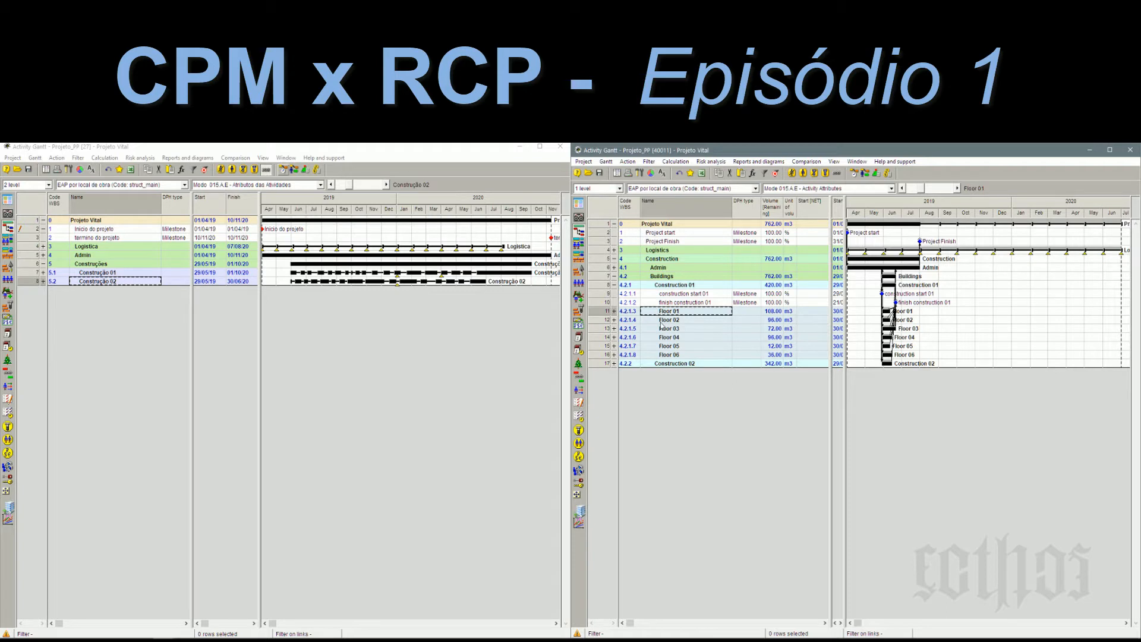
left_click(660, 321)
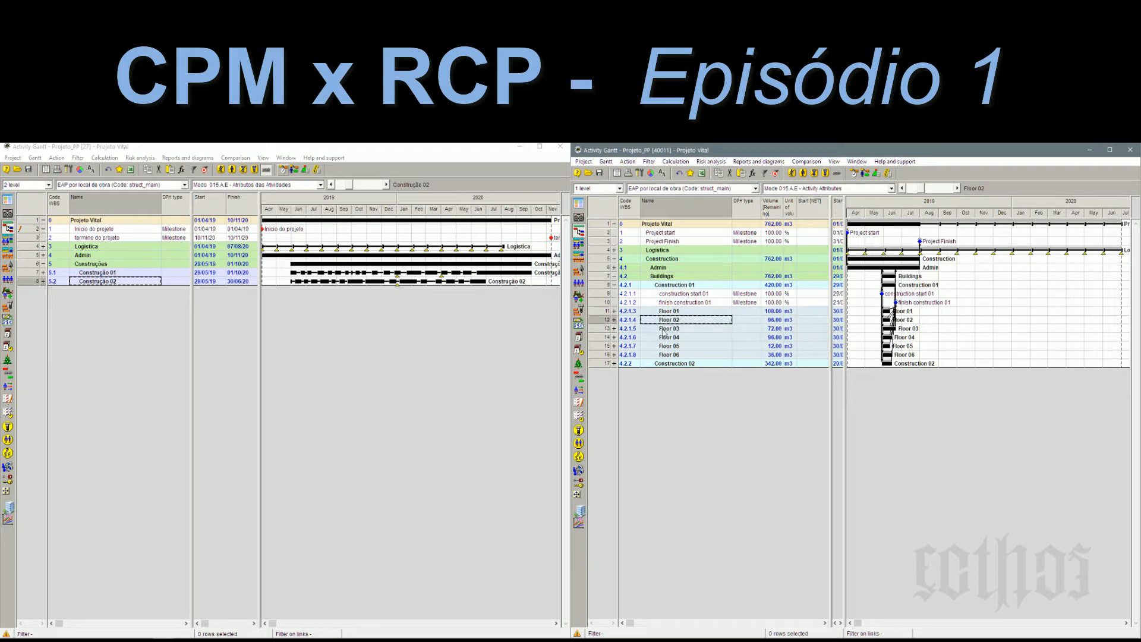
left_click(665, 330)
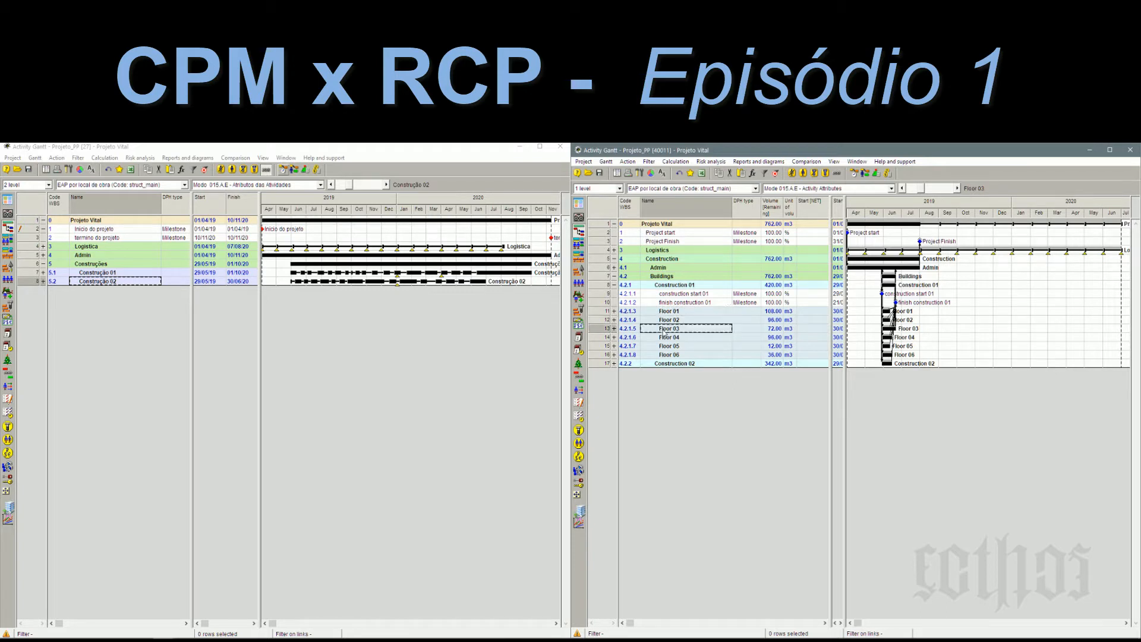
Step: Expand Floor 01 and Floor 02 of Construction 01 to view their blocks, and collapse both floors again
left_click(615, 313)
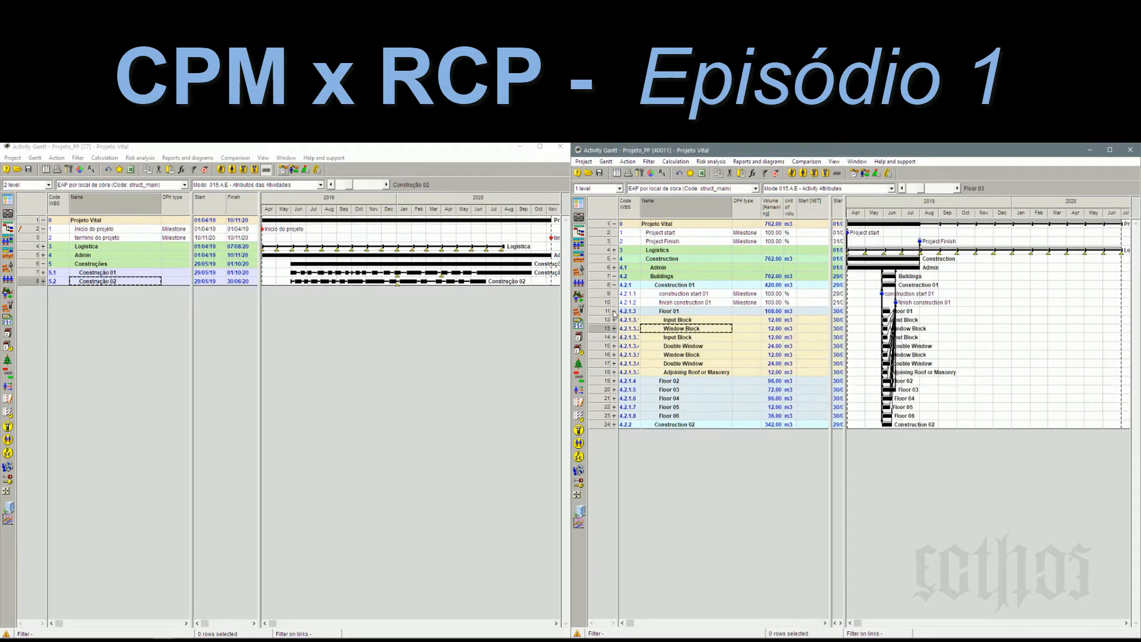
left_click(684, 321)
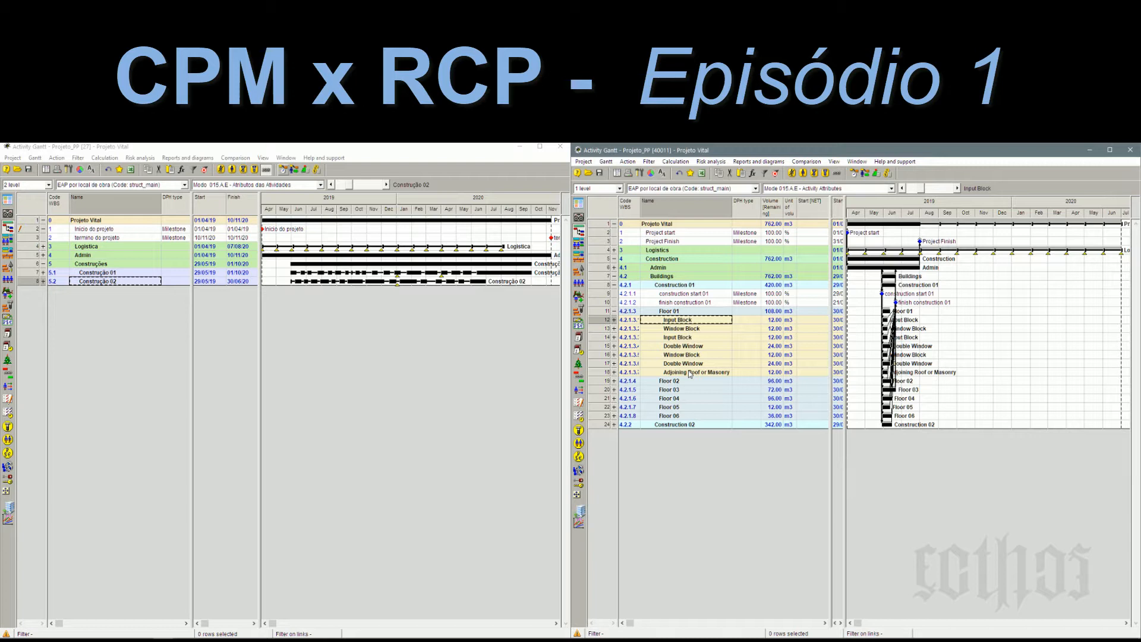
left_click(615, 381)
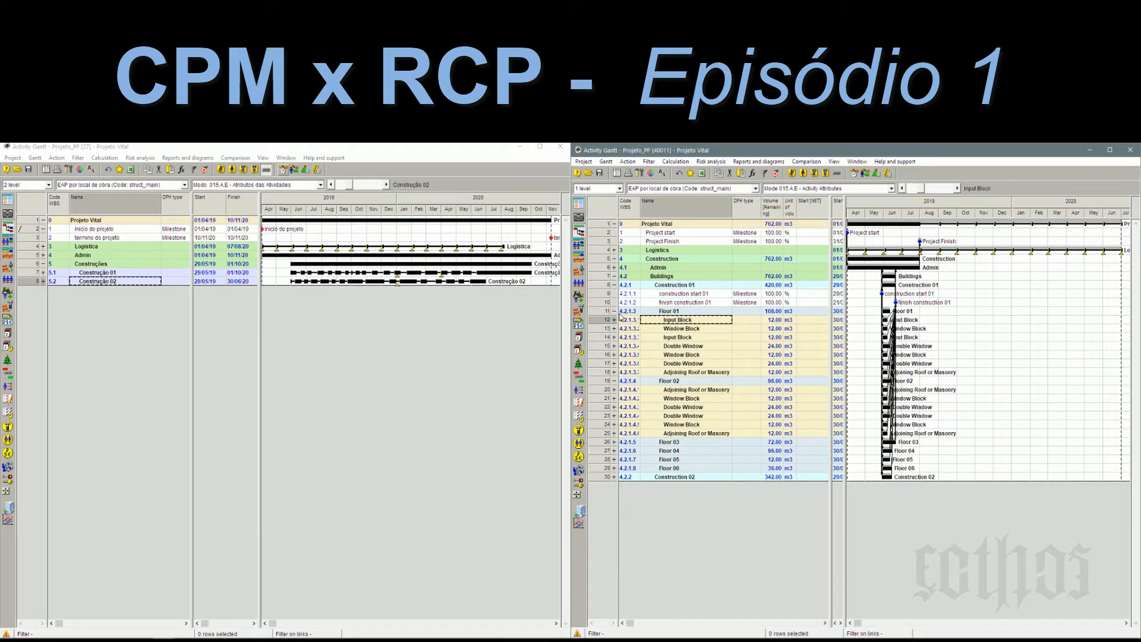
left_click(614, 311)
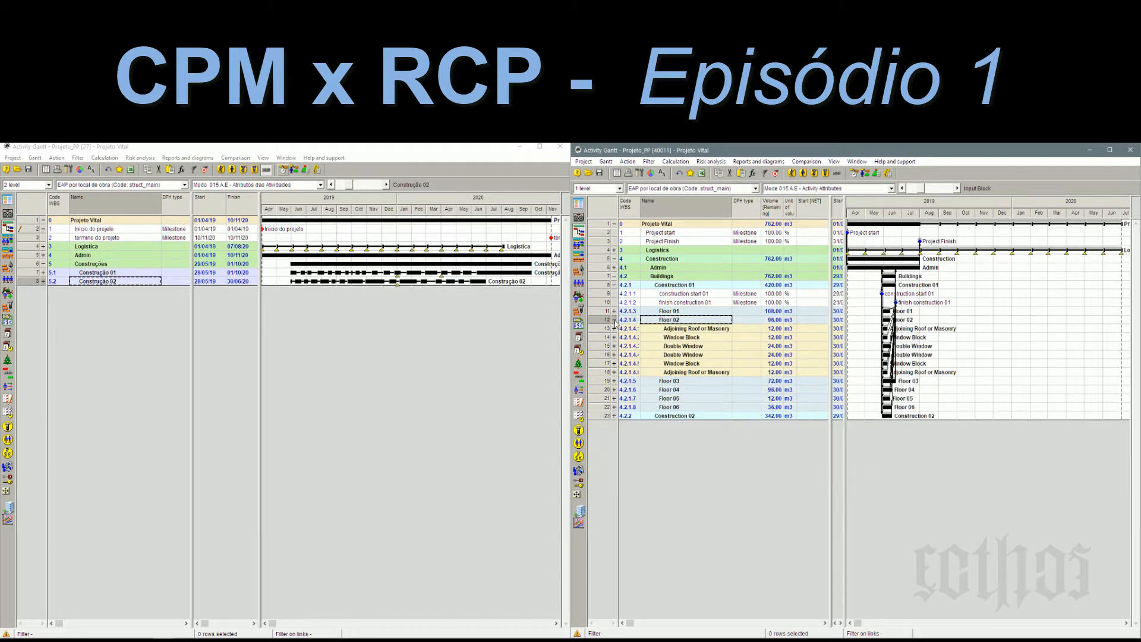
left_click(614, 320)
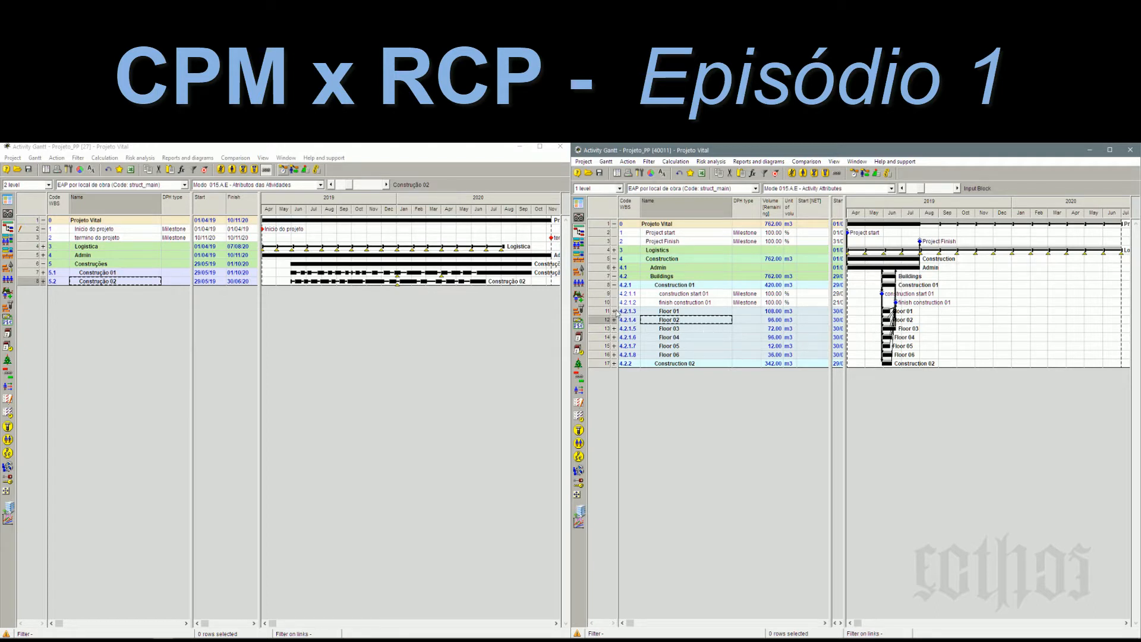
Step: Expand Floor 01, view the activities of its last Double Window and Adjoining Roof or Masonry blocks, and collapse that Double Window
left_click(615, 311)
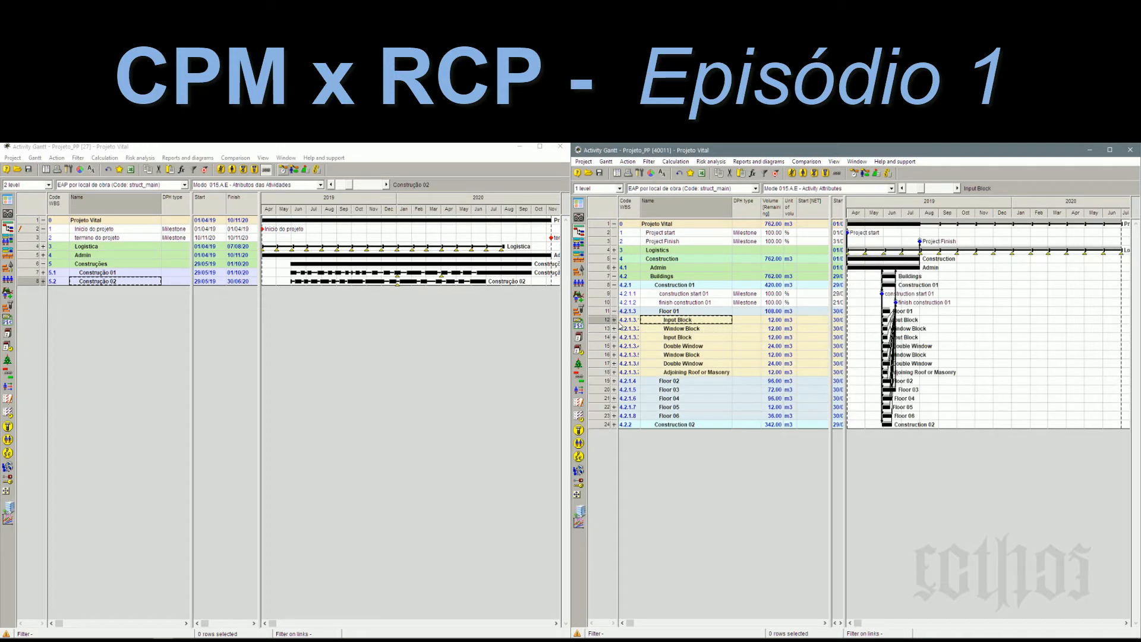
left_click(615, 372)
left_click(615, 363)
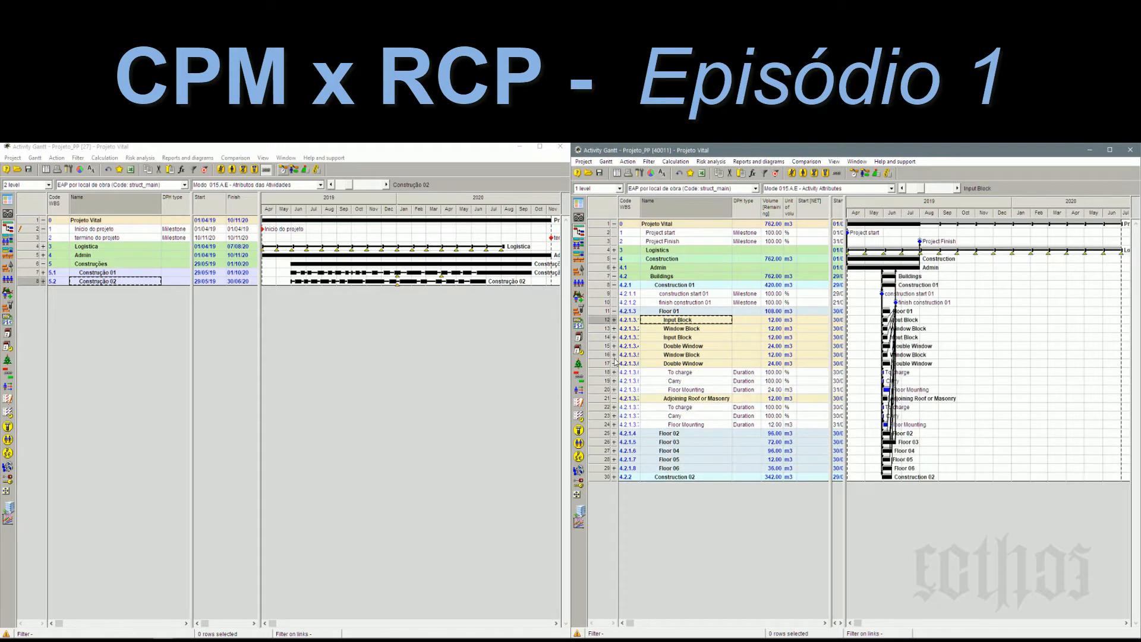
left_click(615, 363)
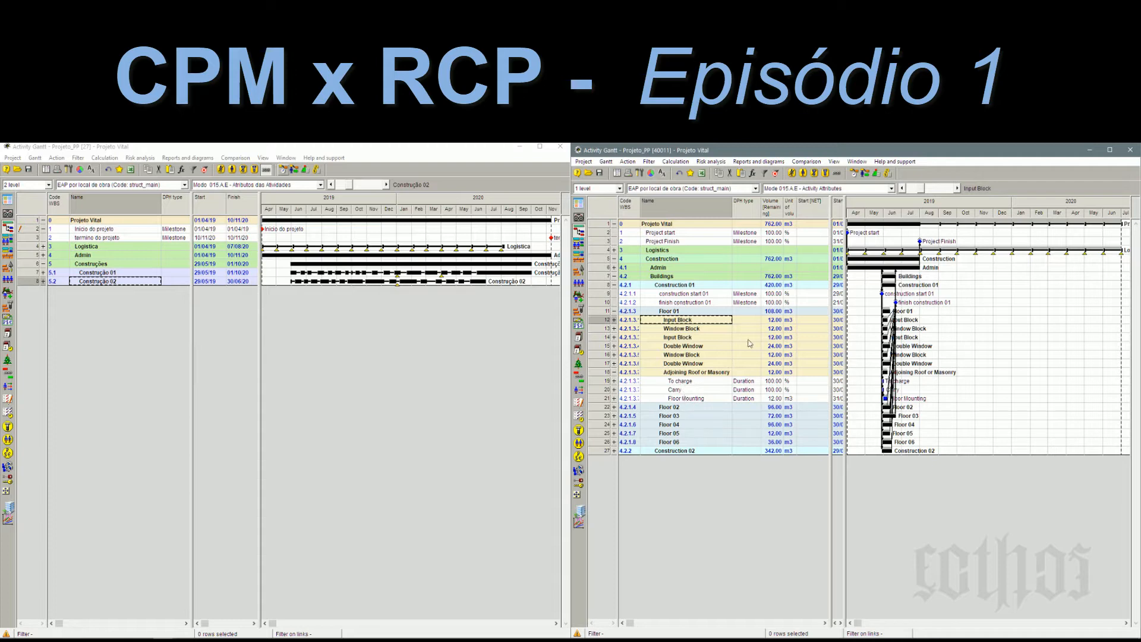
Step: Enlarge the Projeto_PP [40011] timescale to weekly divisions and bring the Adjoining Roof or Masonry activity bars of Floor 01 into view
left_click_drag(935, 189, 950, 190)
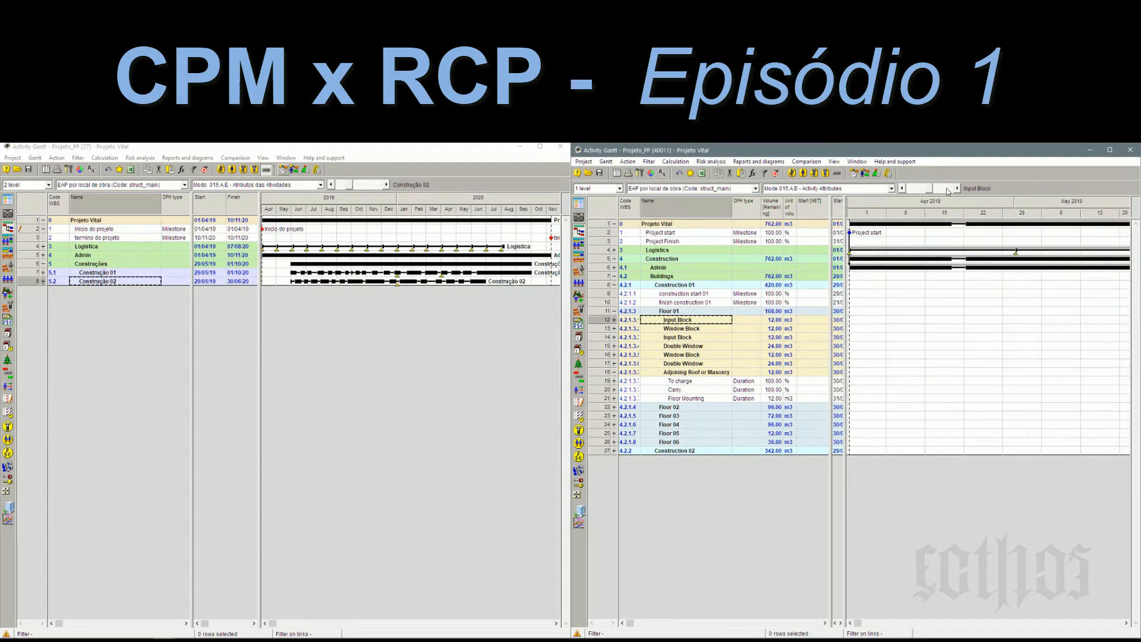
right_click(870, 383)
left_click(880, 385)
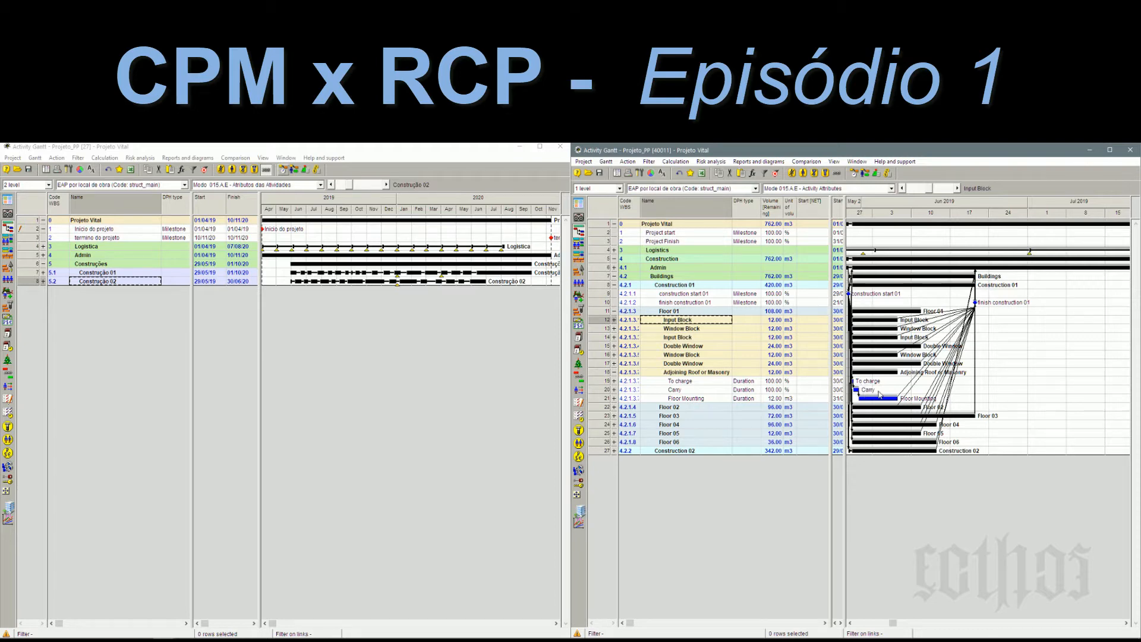
mouse_move(883, 396)
Step: Compare the activities of Floor 01's last Double Window, Adjoining Roof or Masonry and first Input Block, leaving all three blocks collapsed
left_click(614, 364)
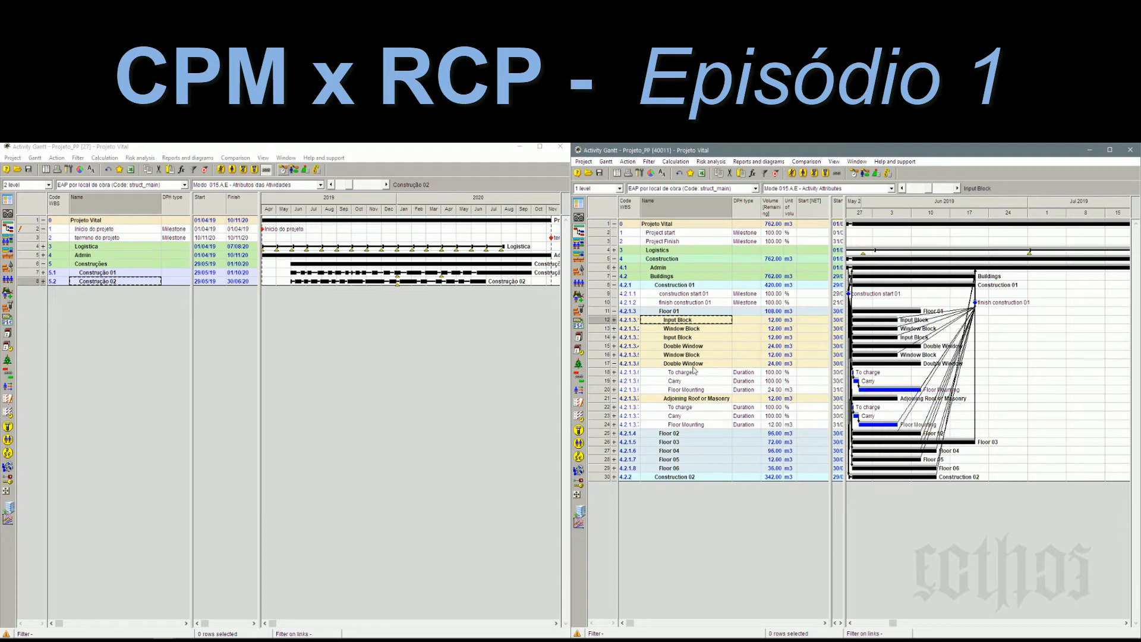
left_click(614, 364)
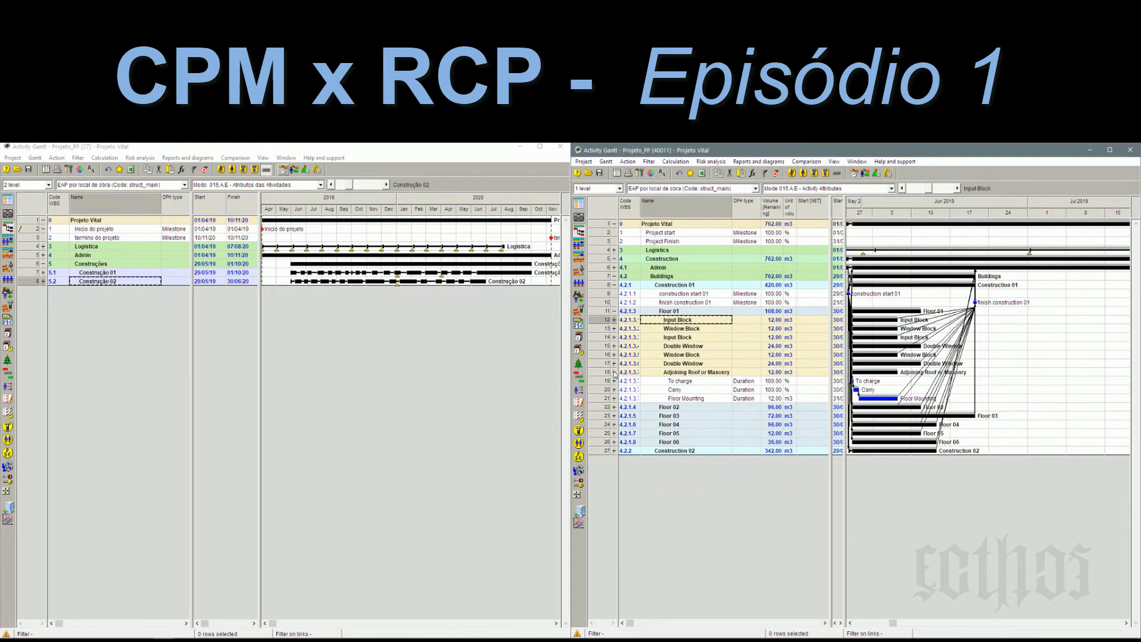
left_click(615, 372)
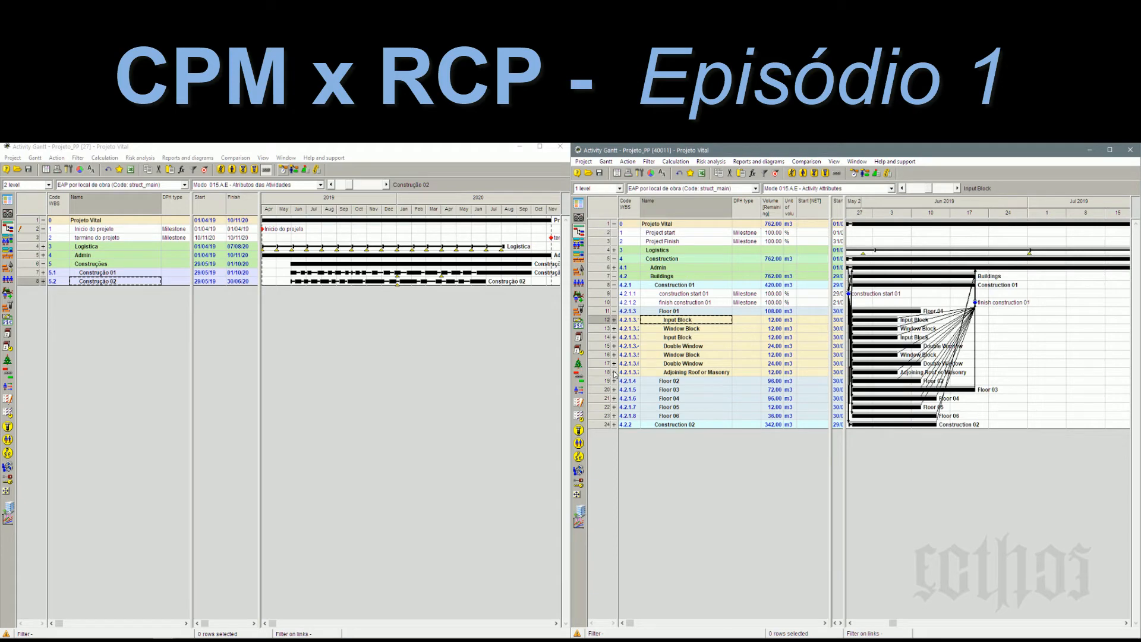
left_click(615, 321)
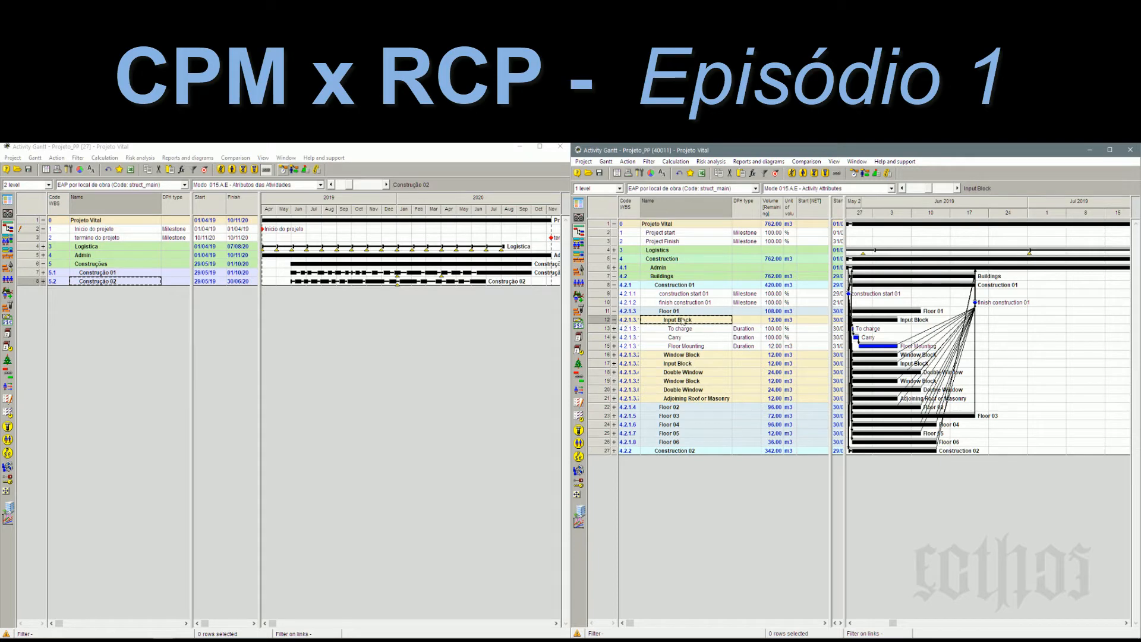
double_click(682, 321)
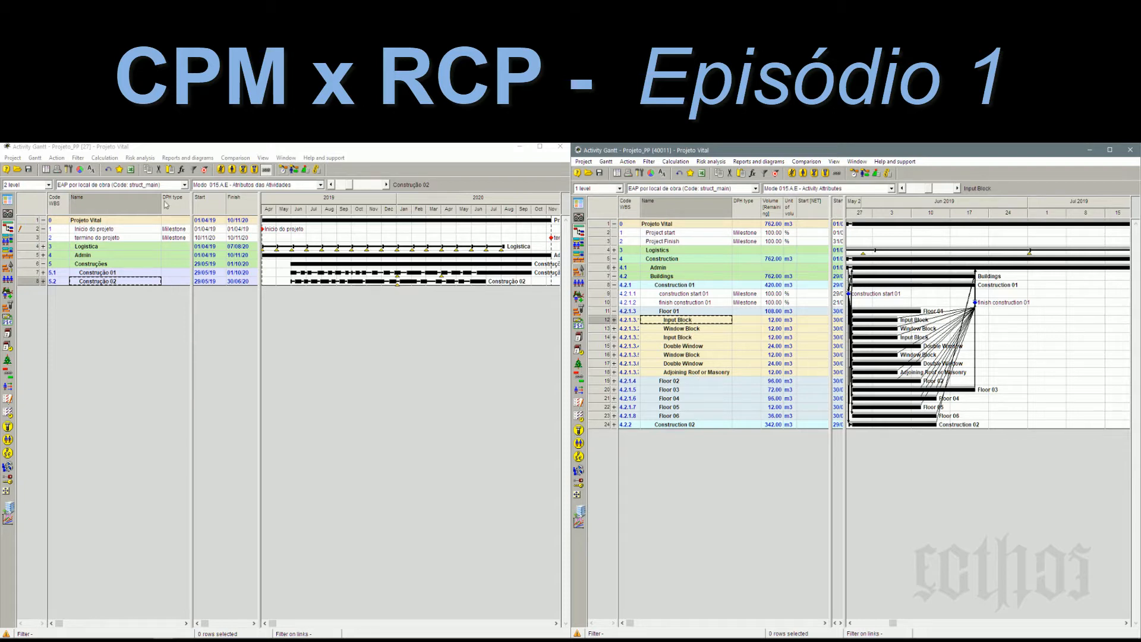
Step: In the Projeto_PP [27] Gantt, examine the resources of Carregar, Transportar and Montar no Pavimento in block 5.1.3.1, and collapse Pavimento 01
left_click(43, 272)
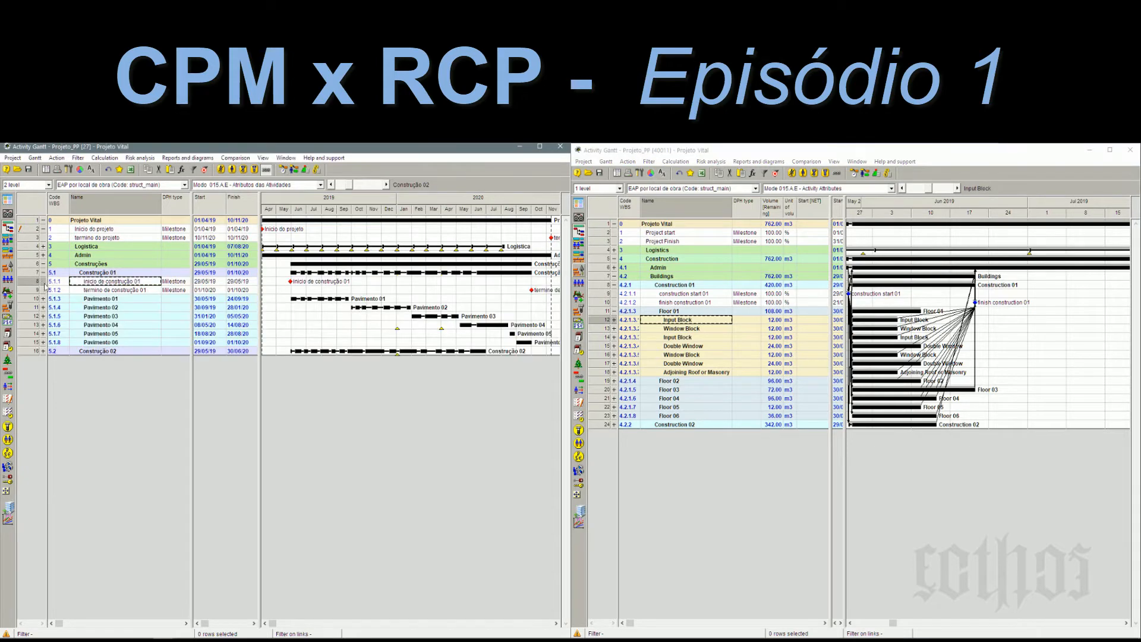
left_click(43, 299)
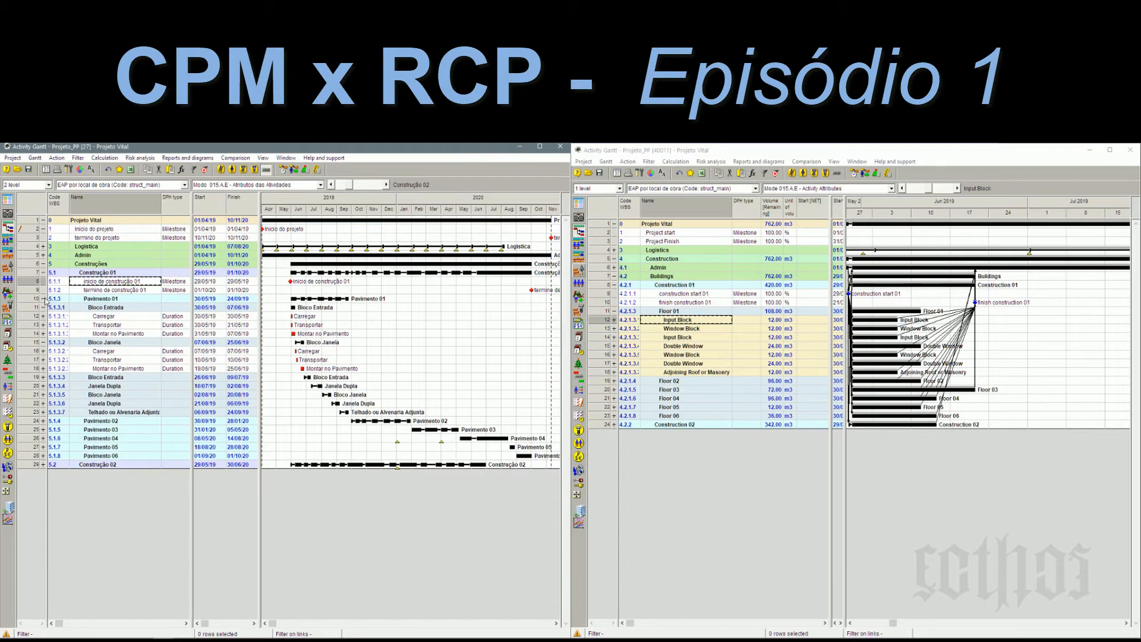
left_click(42, 317)
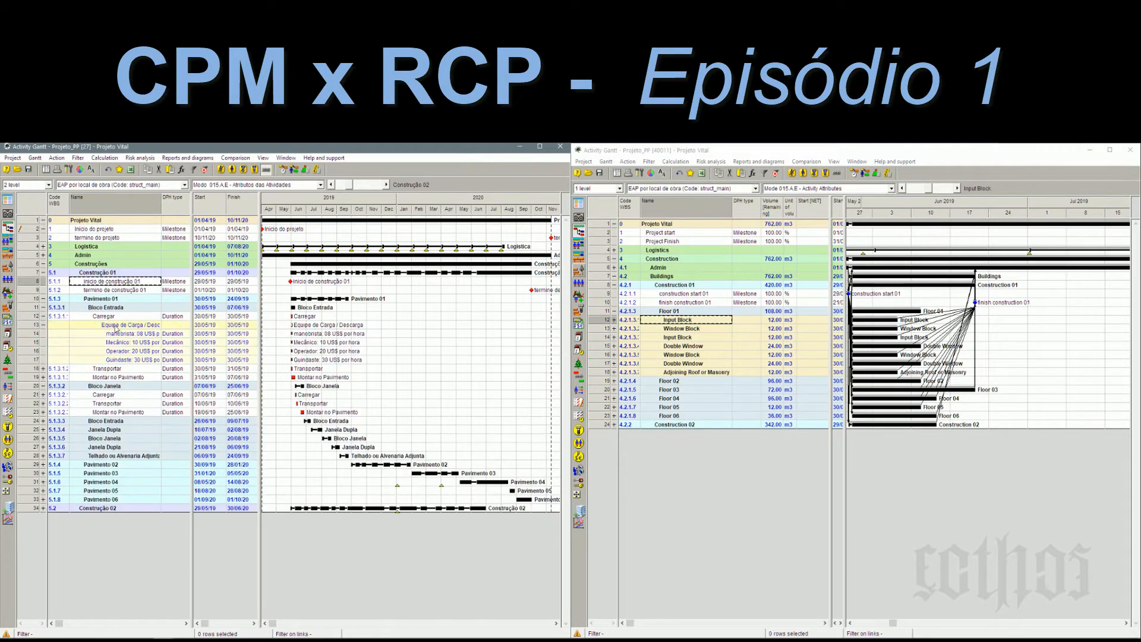
left_click(116, 325)
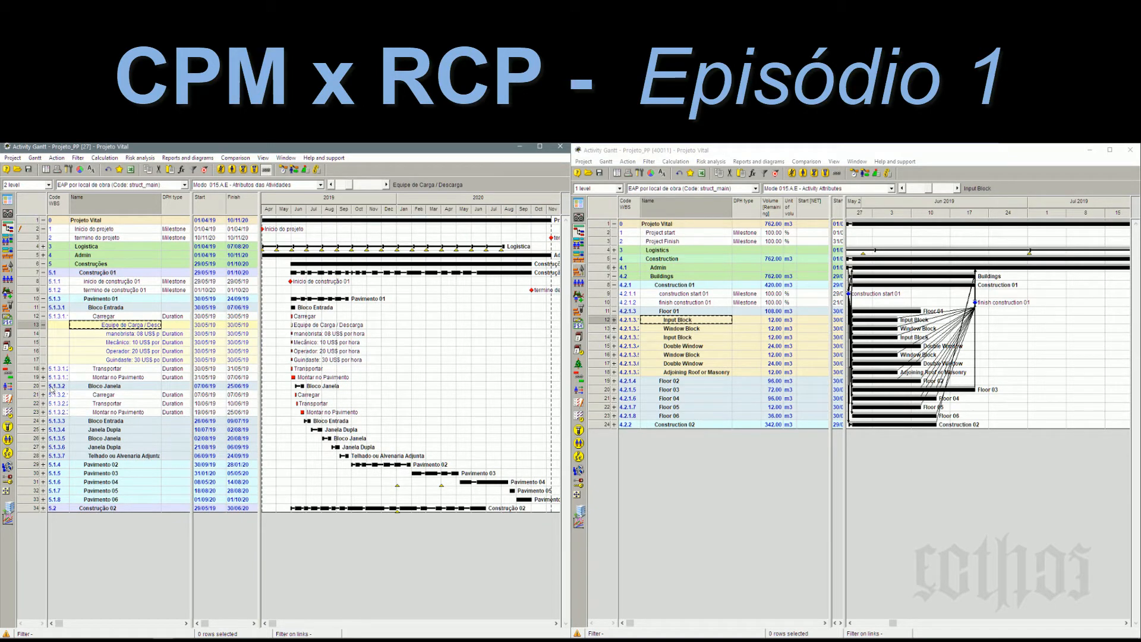
left_click(43, 369)
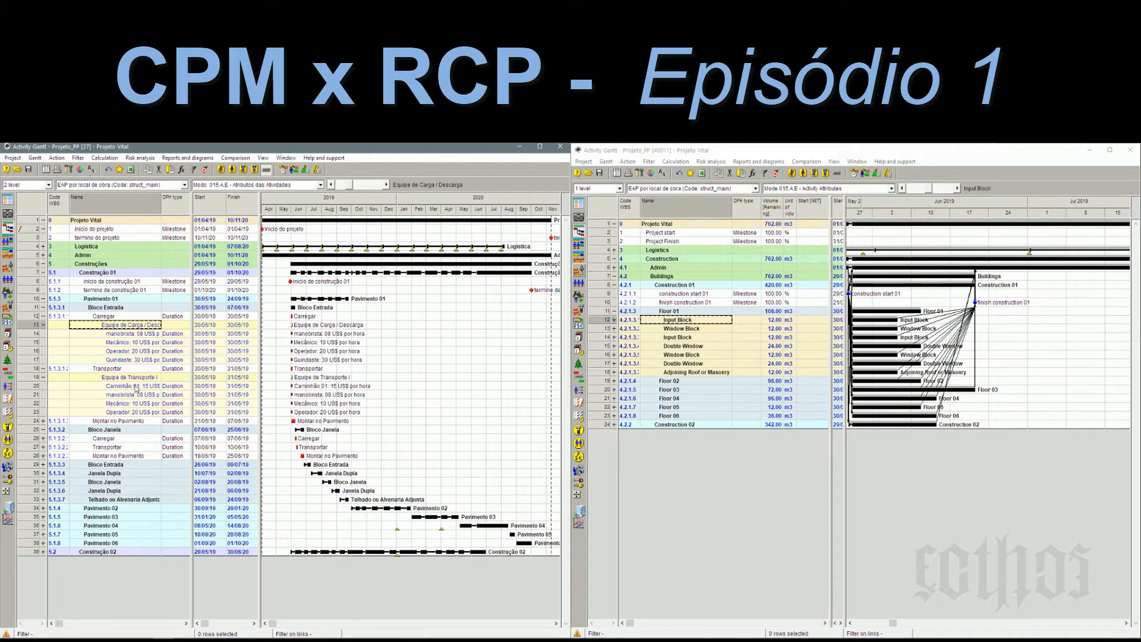
left_click(43, 421)
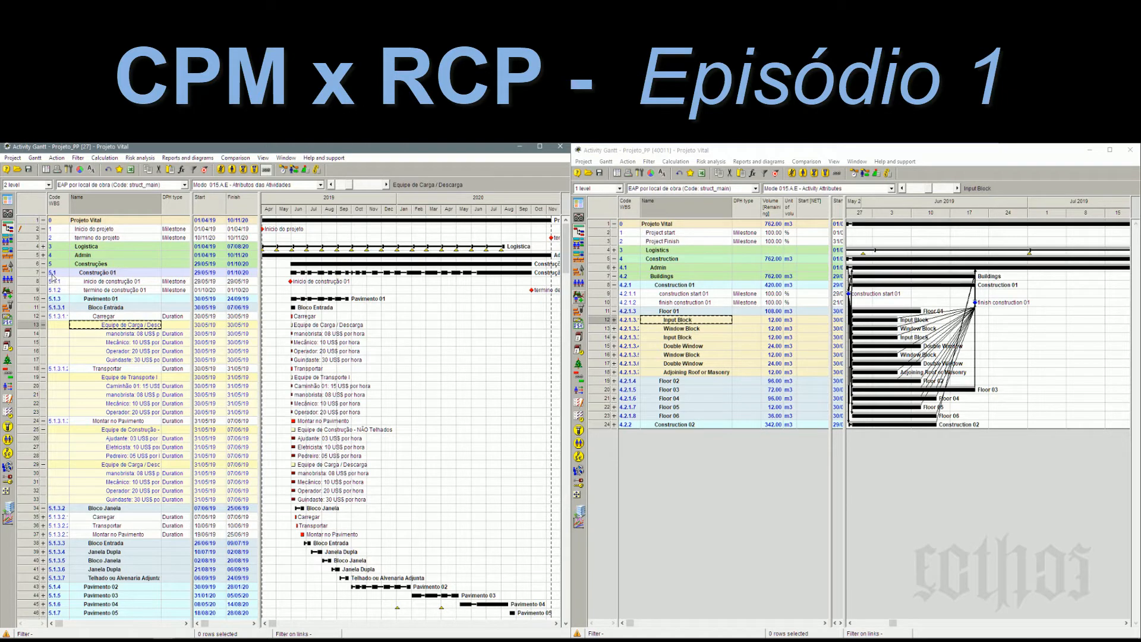
left_click(42, 299)
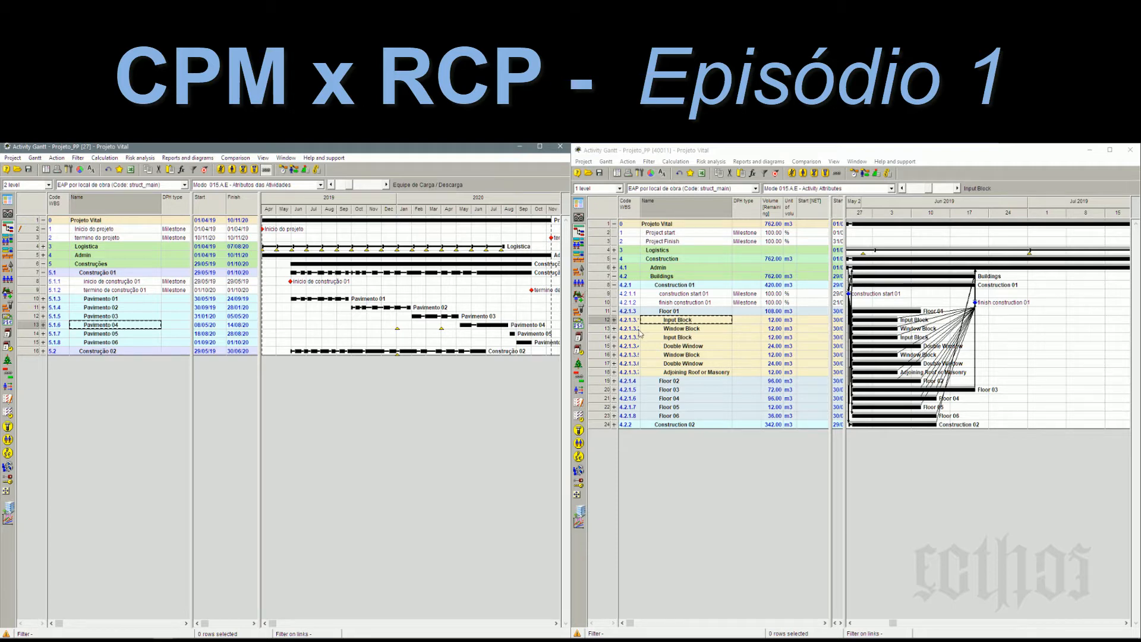
Step: Expand Floor 01's first Input Block in the Projeto_PP [40011] Gantt and show the resources of To charge, Carry and Floor Mounting
left_click(615, 321)
left_click(614, 321)
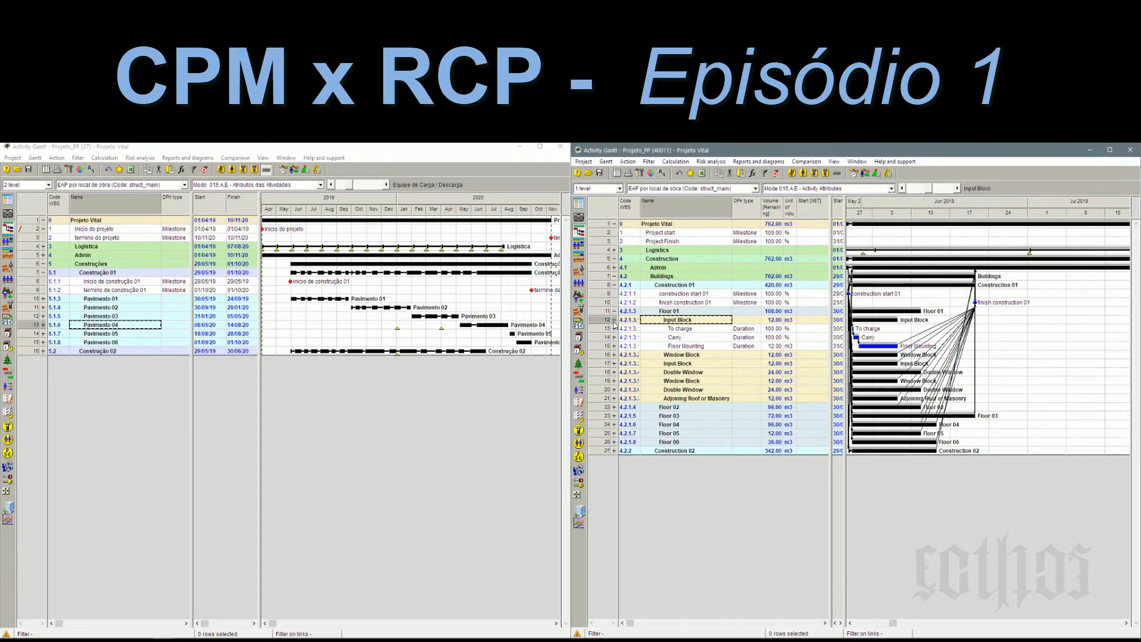
left_click(614, 329)
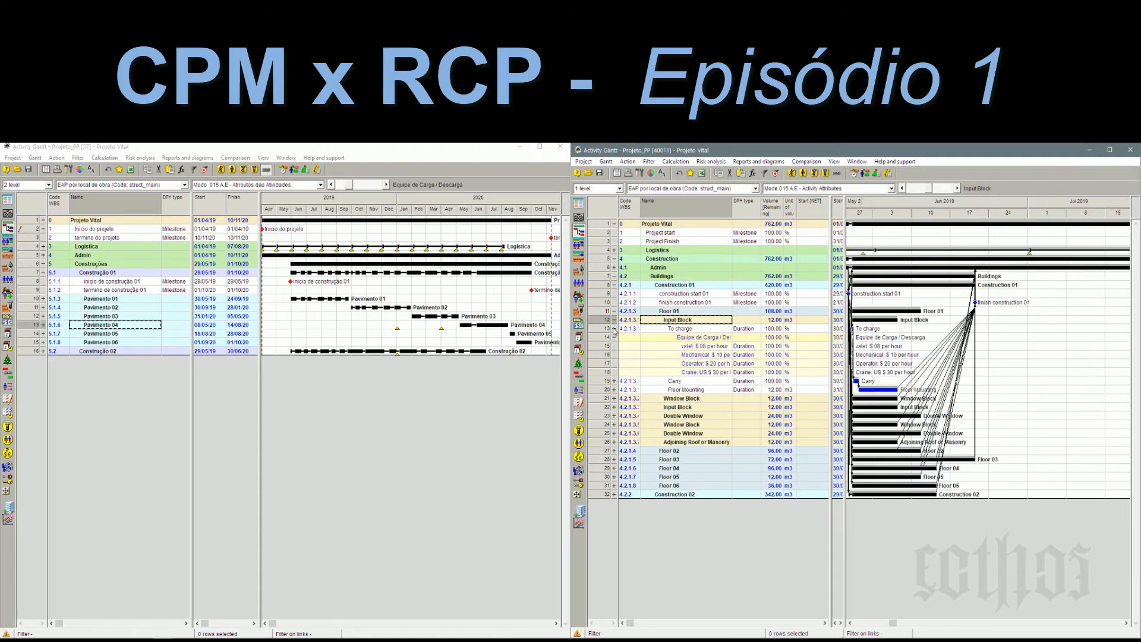
left_click(615, 381)
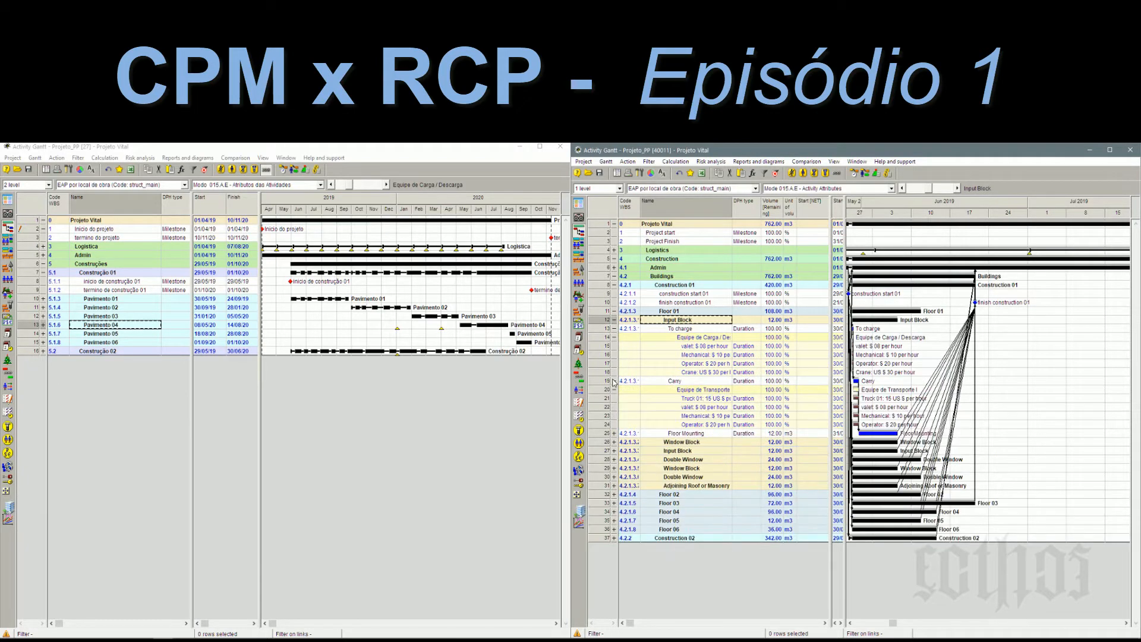
left_click(615, 434)
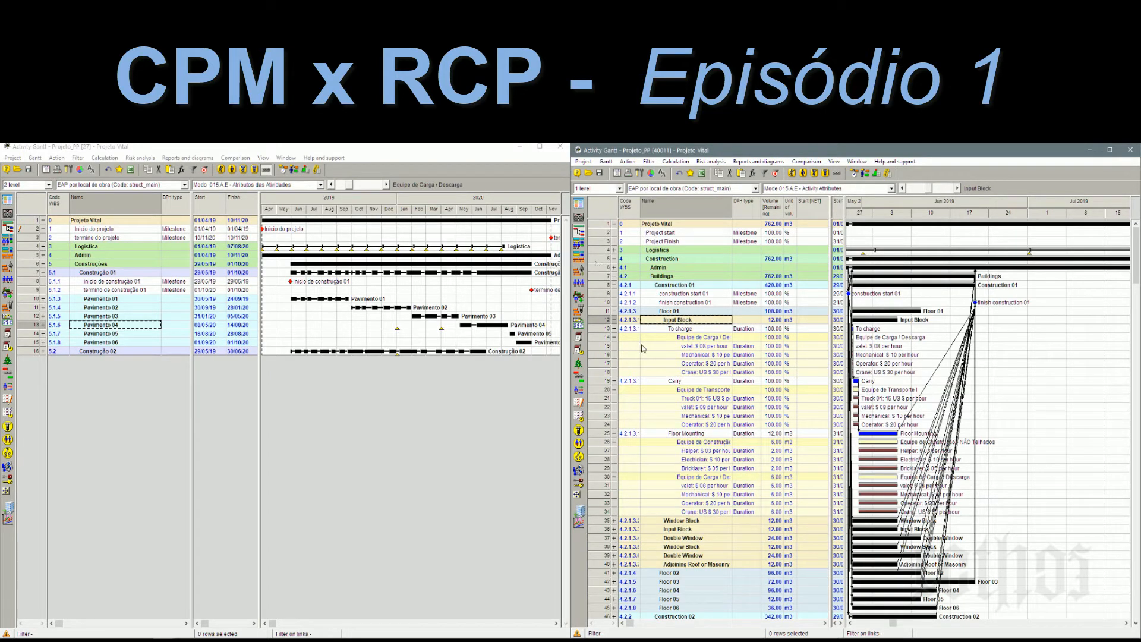
Step: Collapse Floor 01's first Input Block and Floor 01 itself in the Projeto_PP [40011] Gantt
left_click(614, 319)
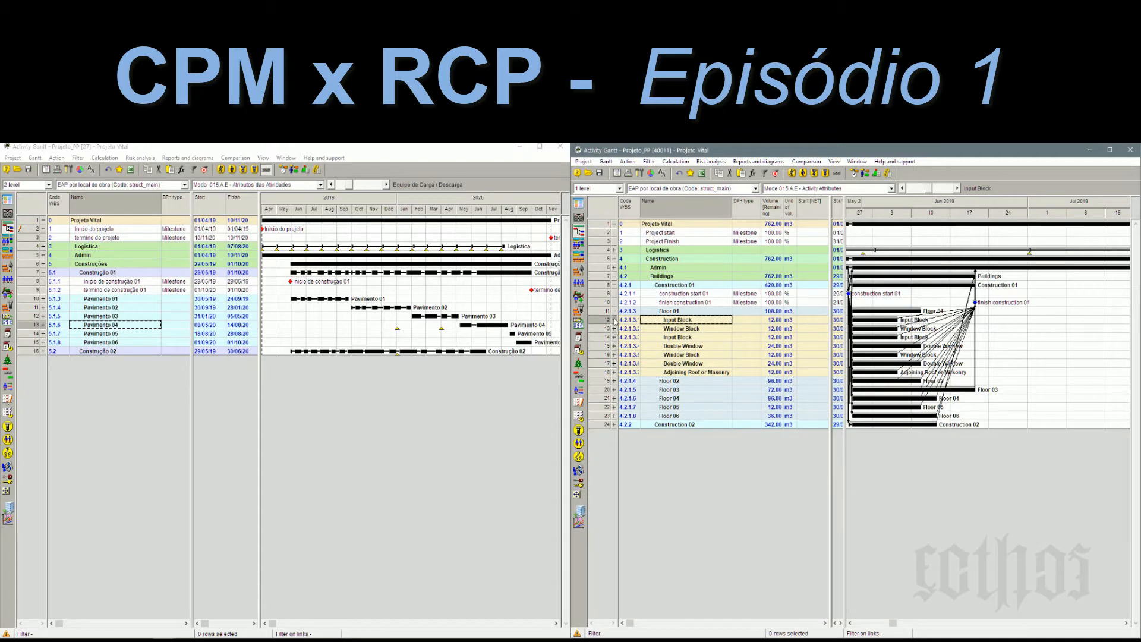
left_click(615, 312)
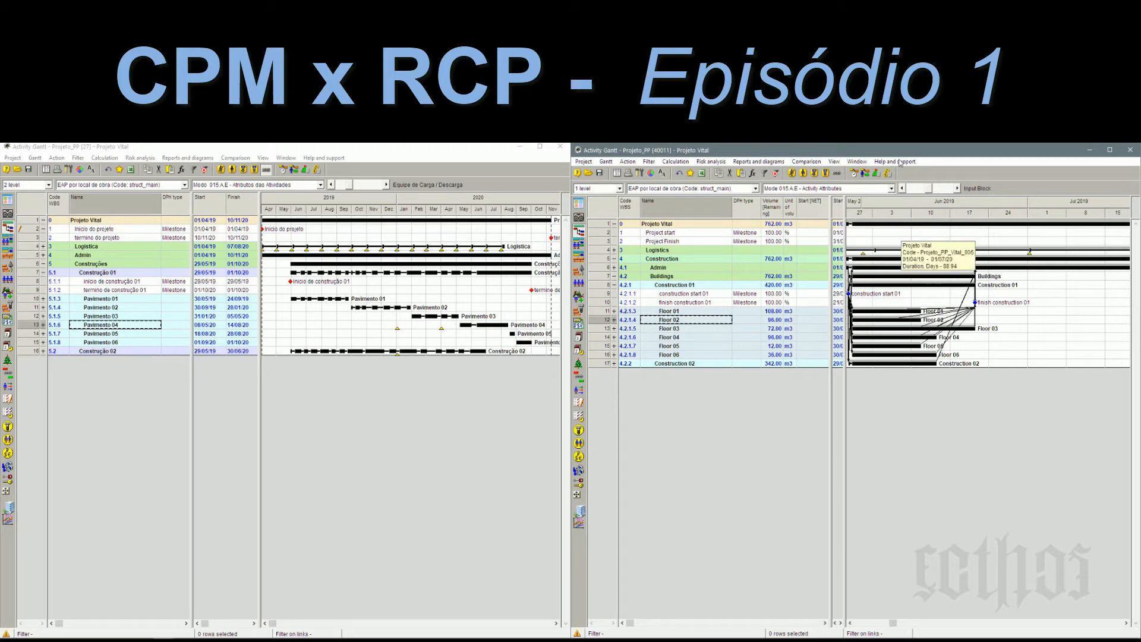
Step: Show the Projeto_PP [27] resources beside the Projeto_PP [40011] Gantt and move the Quantity column directly after Name
left_click(8, 281)
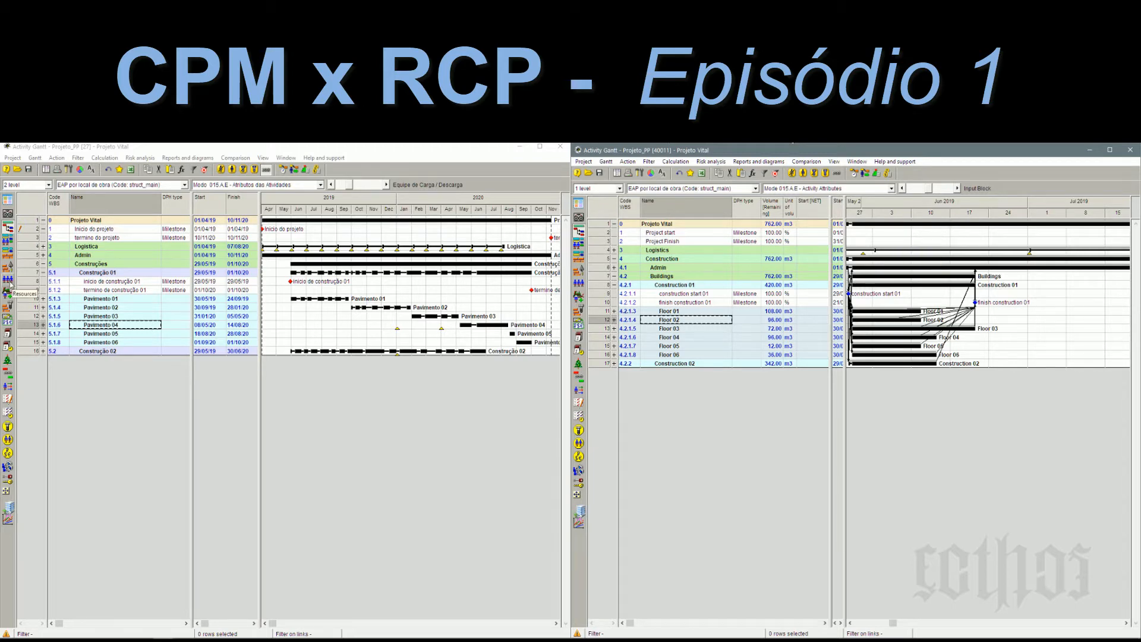
left_click_drag(502, 199, 1, 226)
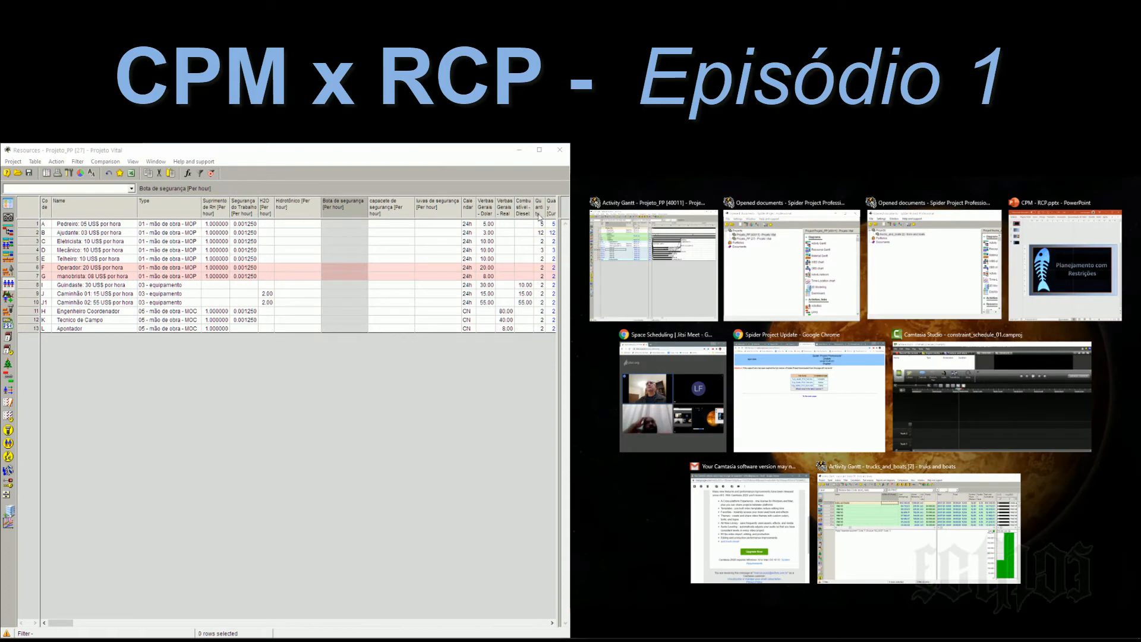
left_click(539, 216)
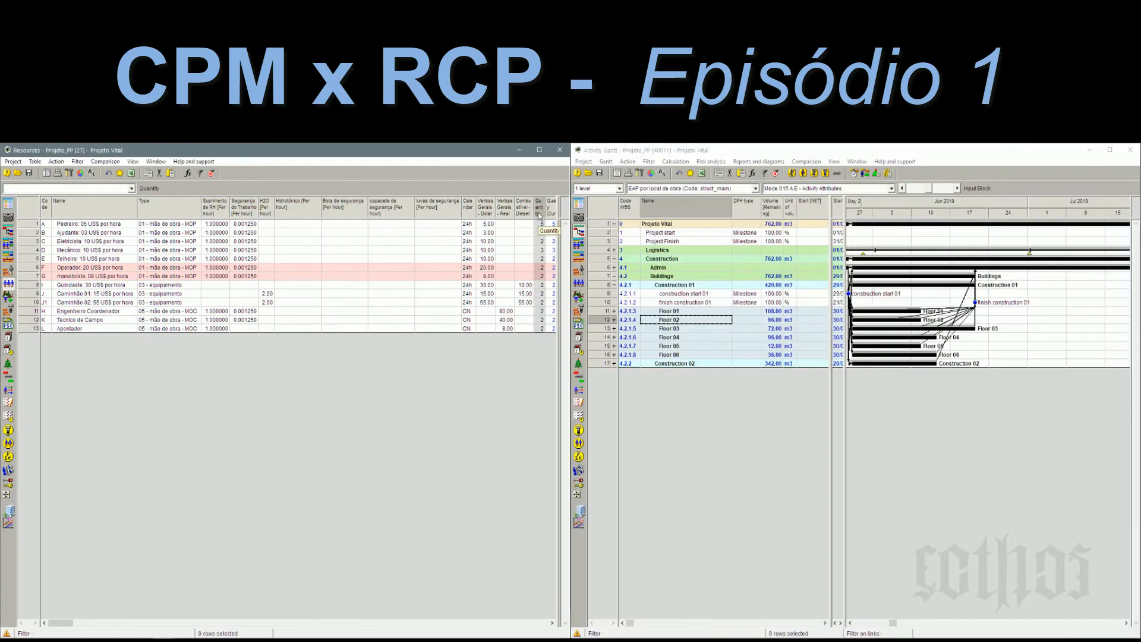
left_click_drag(211, 226, 149, 220)
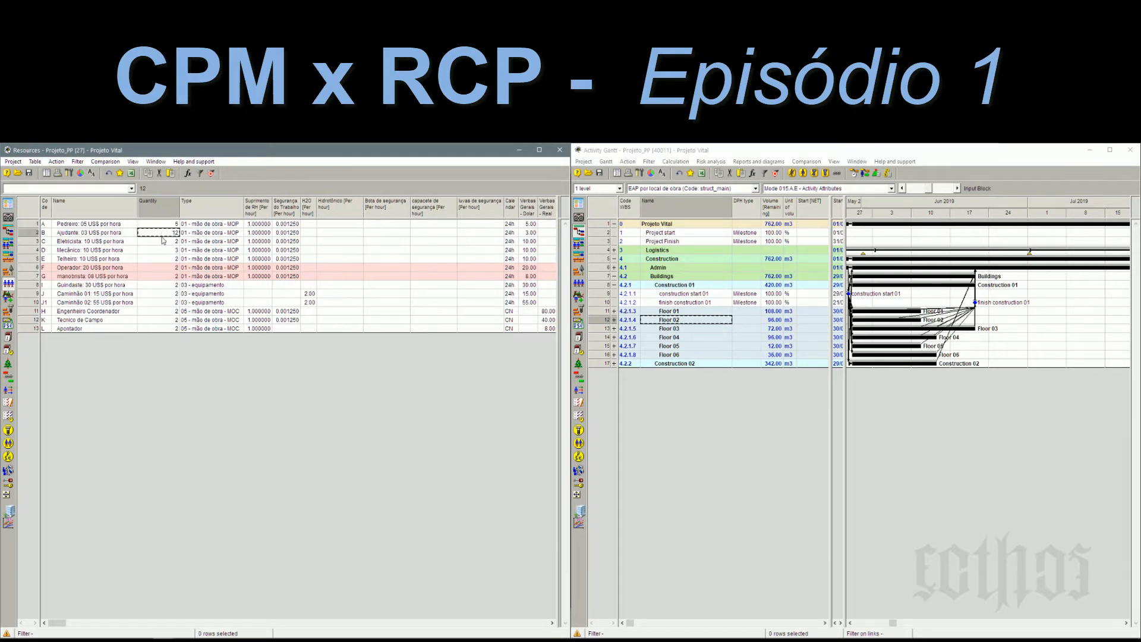
left_click(163, 242)
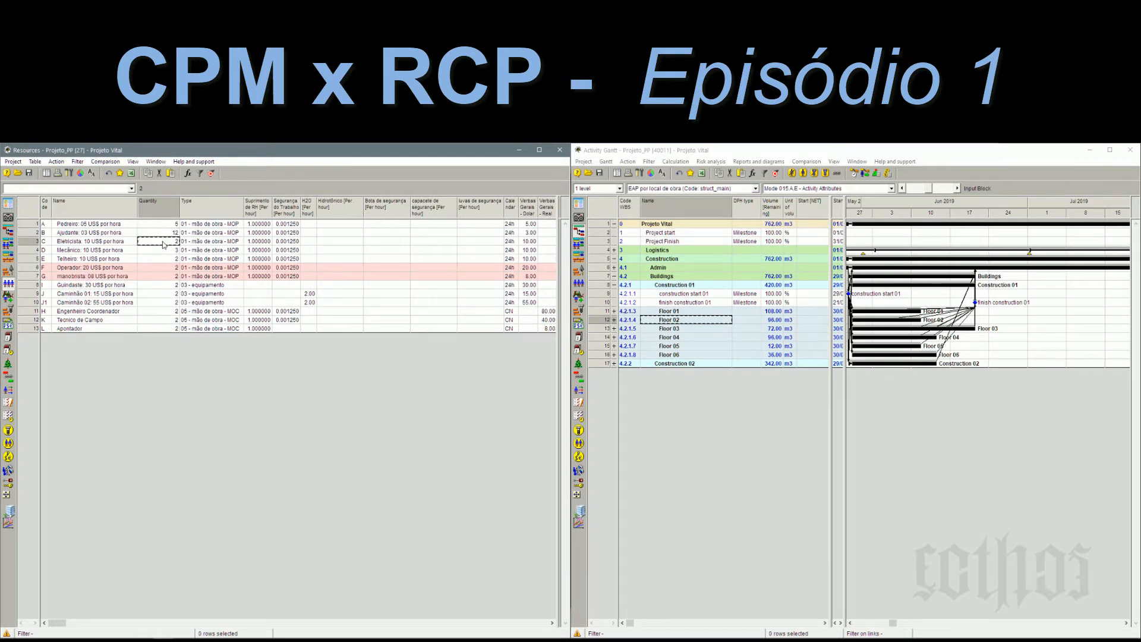
Step: In the Projeto_PP [40011] resources, move Quantity directly after Name and replace all 13 quantities with the User field L values
left_click(580, 285)
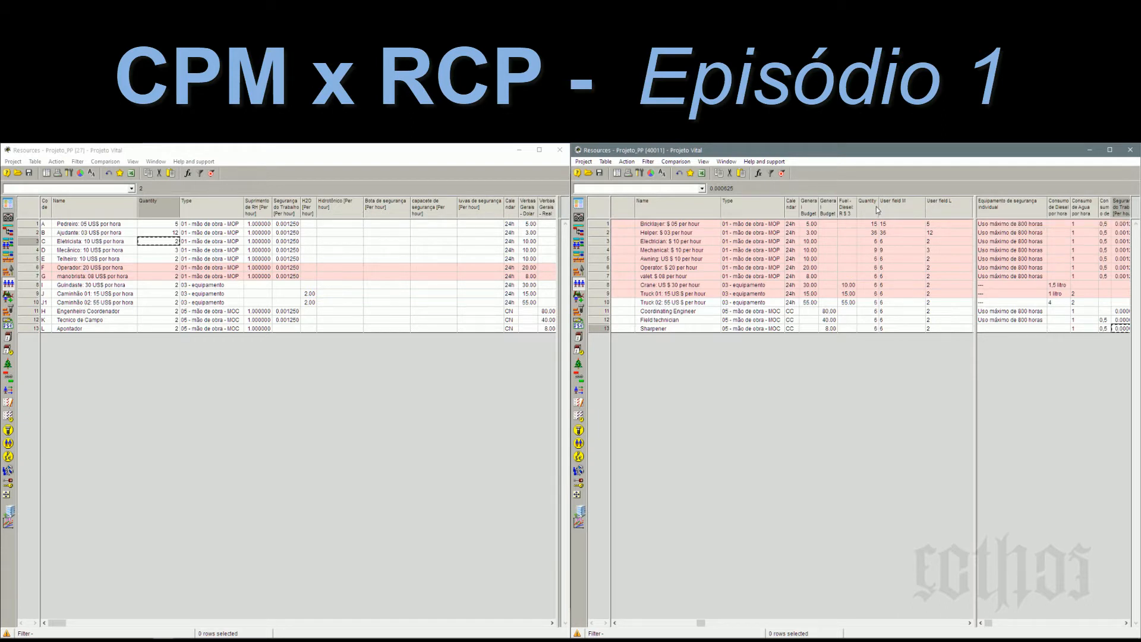
left_click_drag(876, 207, 732, 207)
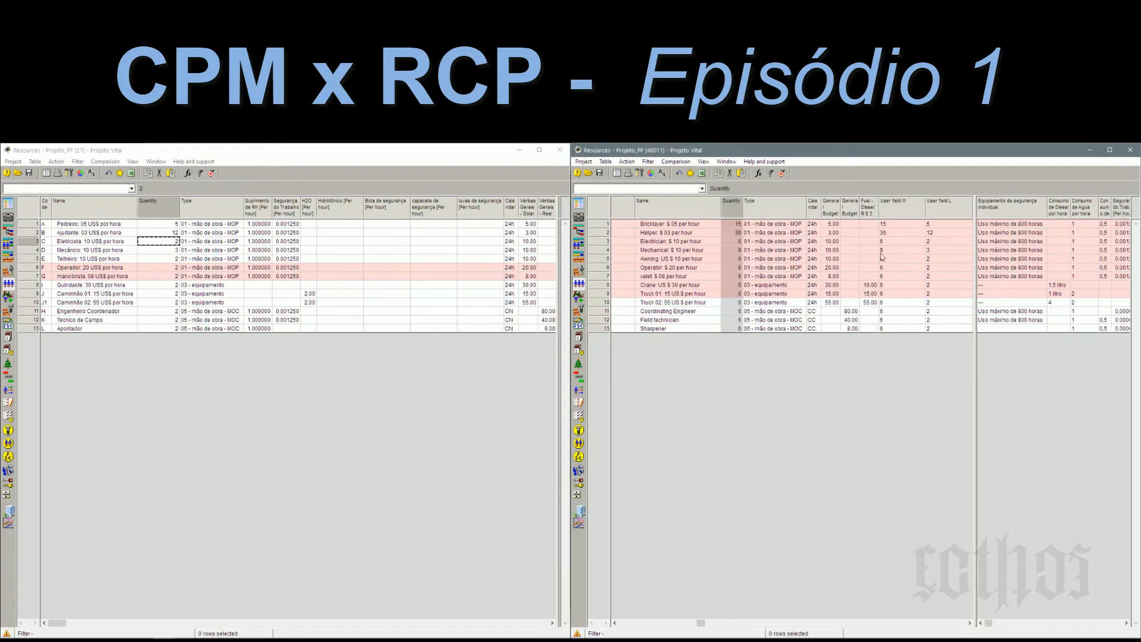
left_click(931, 225)
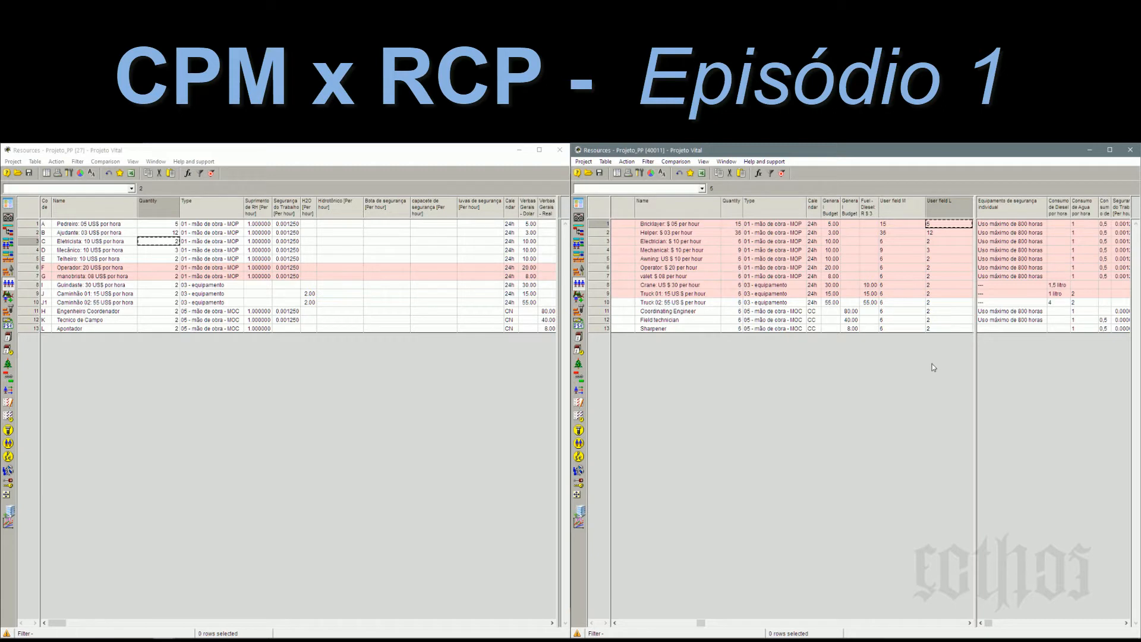
left_click(936, 328, "shift")
key("ctrl+c")
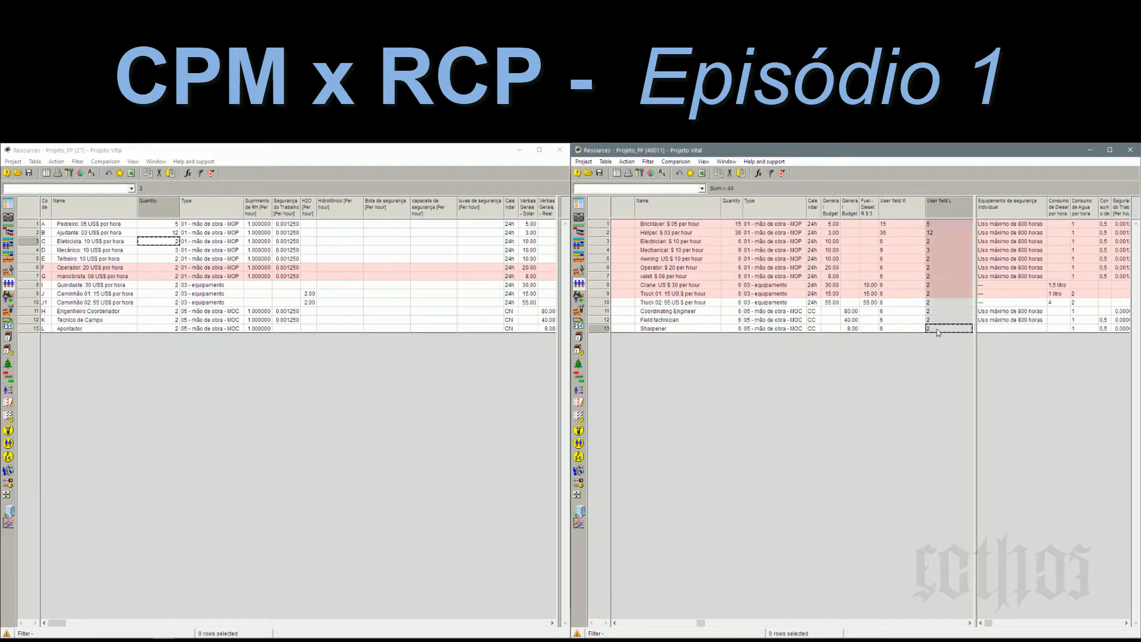
left_click(741, 227)
key("ctrl+v")
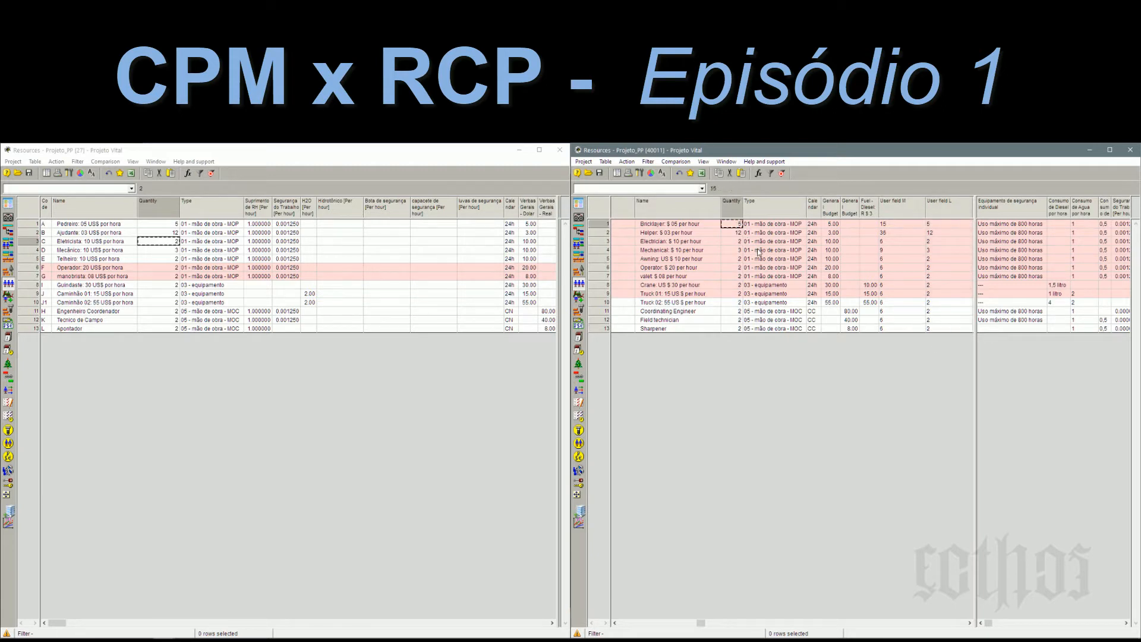
key("Down")
key("Down")
Step: Bring back the Activity Gantt of both Projeto_PP versions side by side, each collapsed to the Projeto Vital phase
left_click(580, 233)
left_click(615, 225)
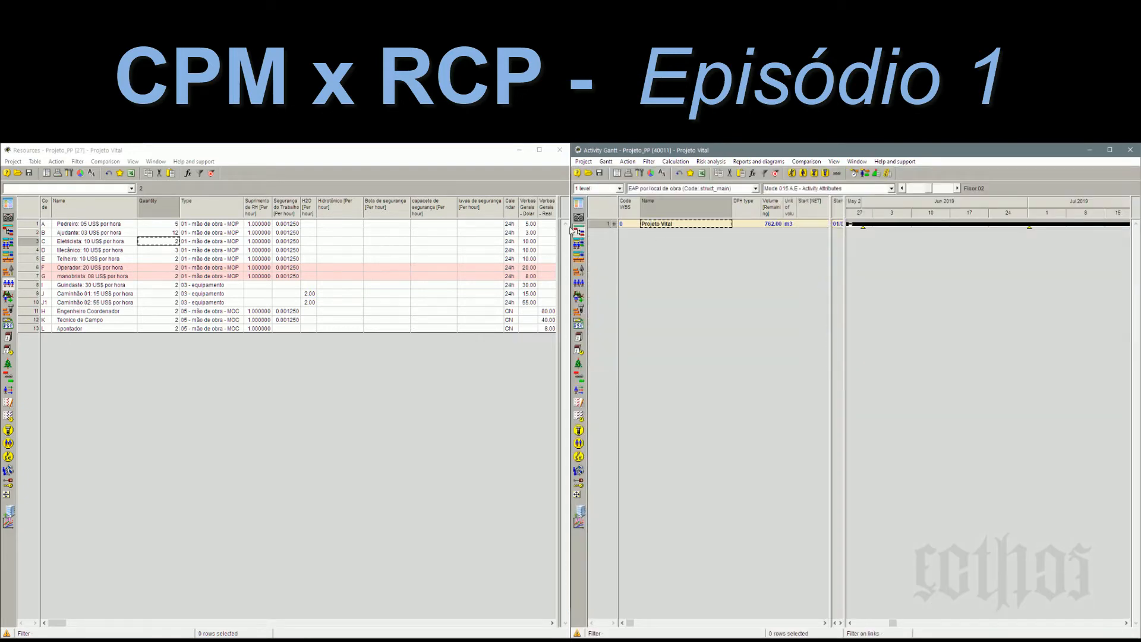
left_click(62, 210)
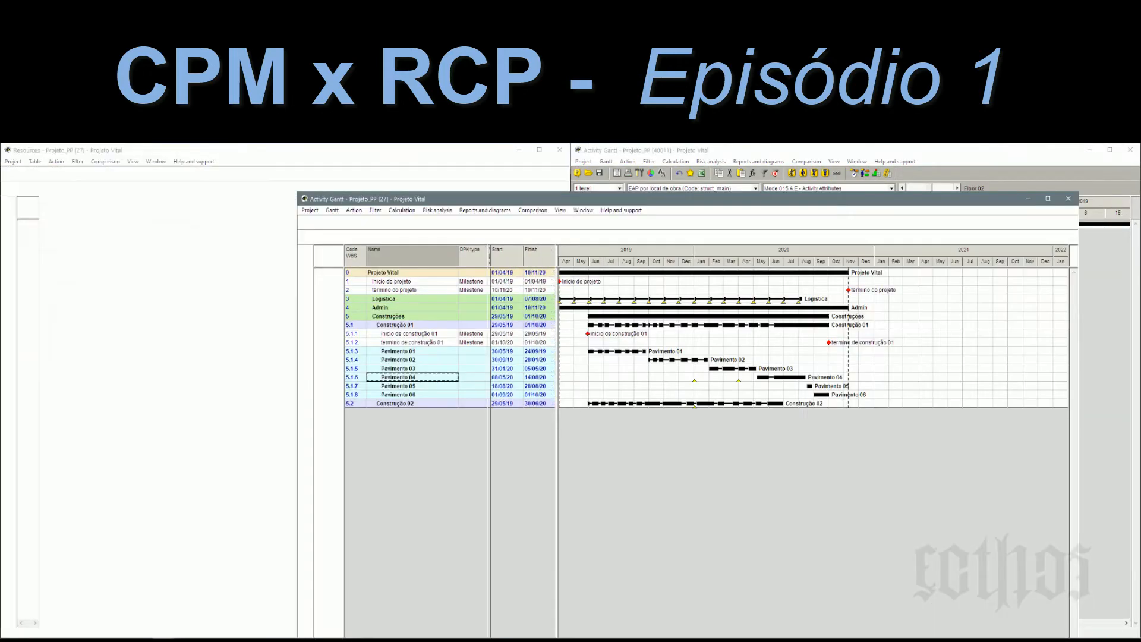
key("super+Left")
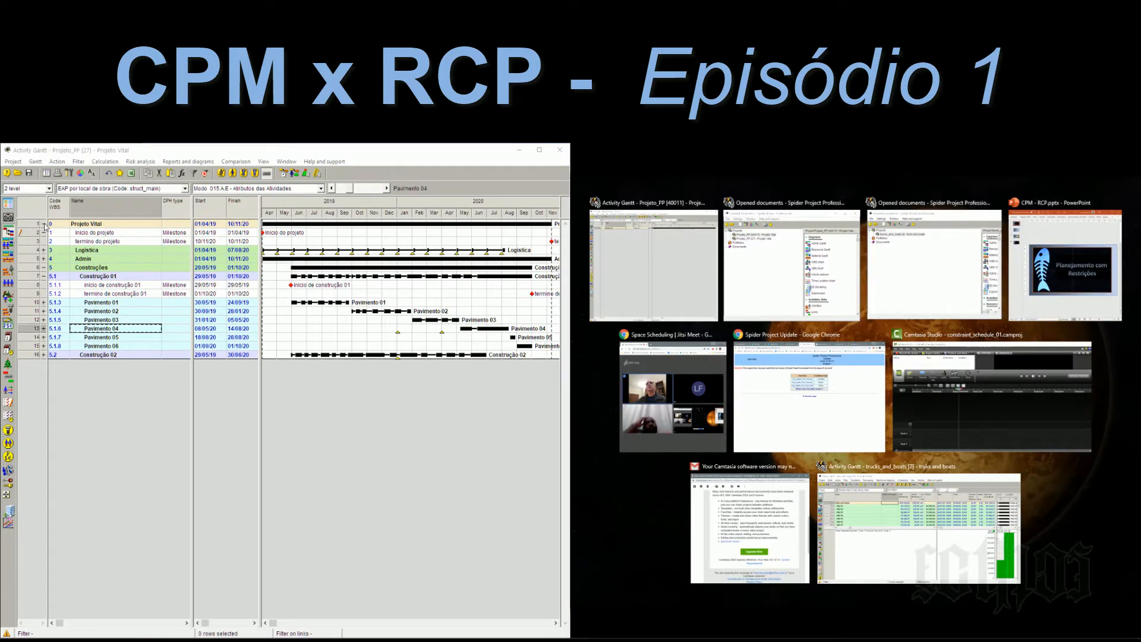
left_click(43, 224)
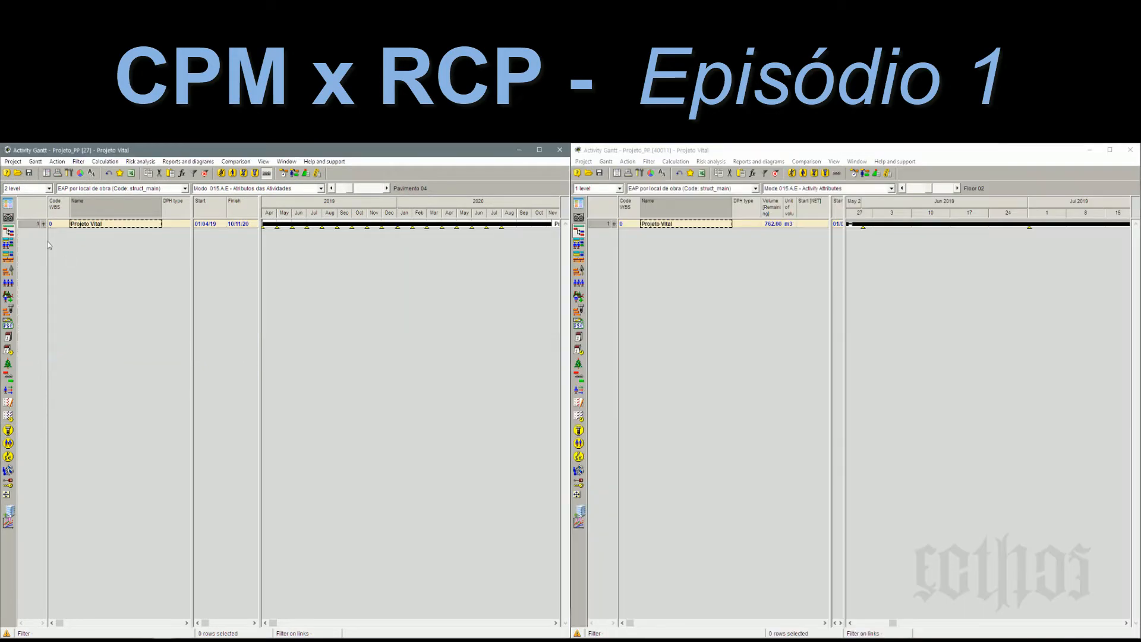
Step: Create a diagram for the Projeto Vital phase in Projeto_PP [27] showing the quantity of the Pedreiro resource
right_click(26, 226)
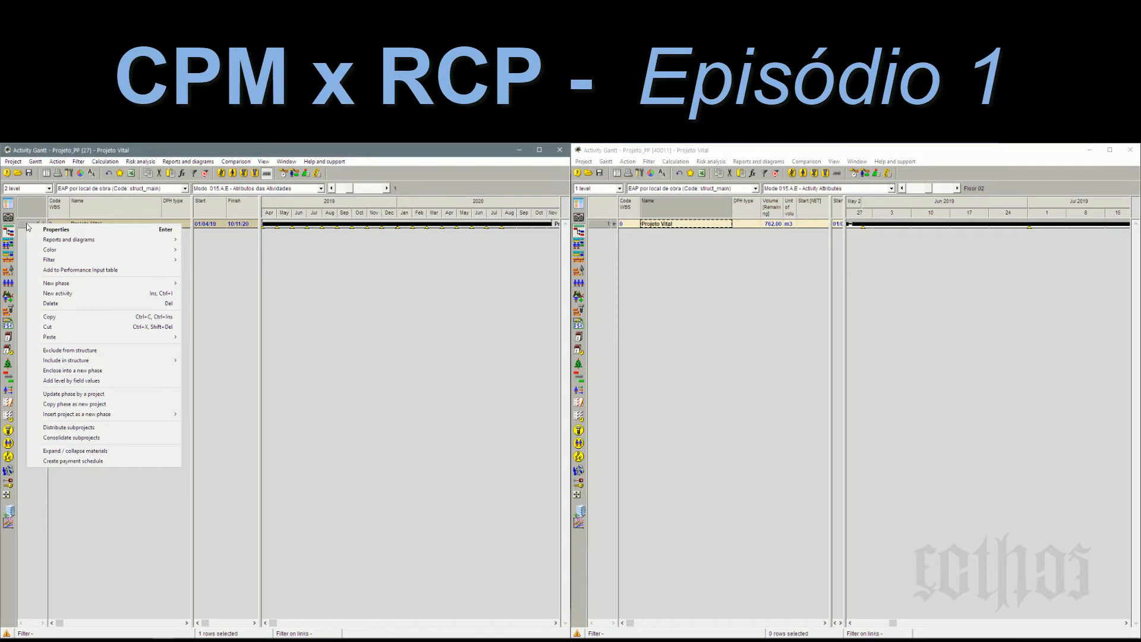
mouse_move(84, 241)
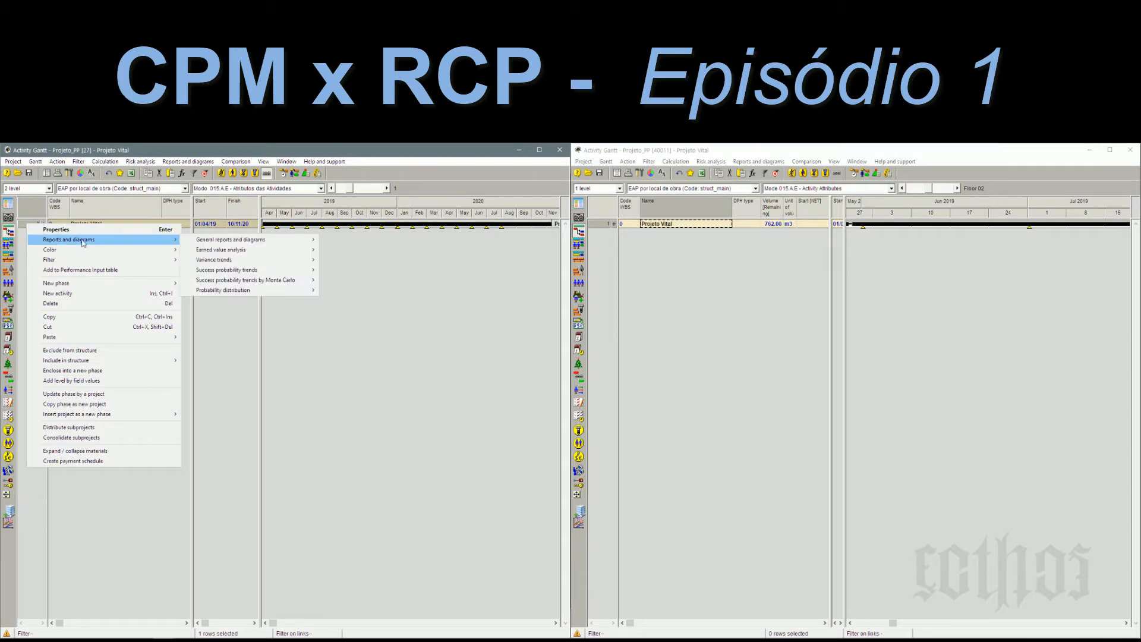
mouse_move(238, 240)
left_click(363, 250)
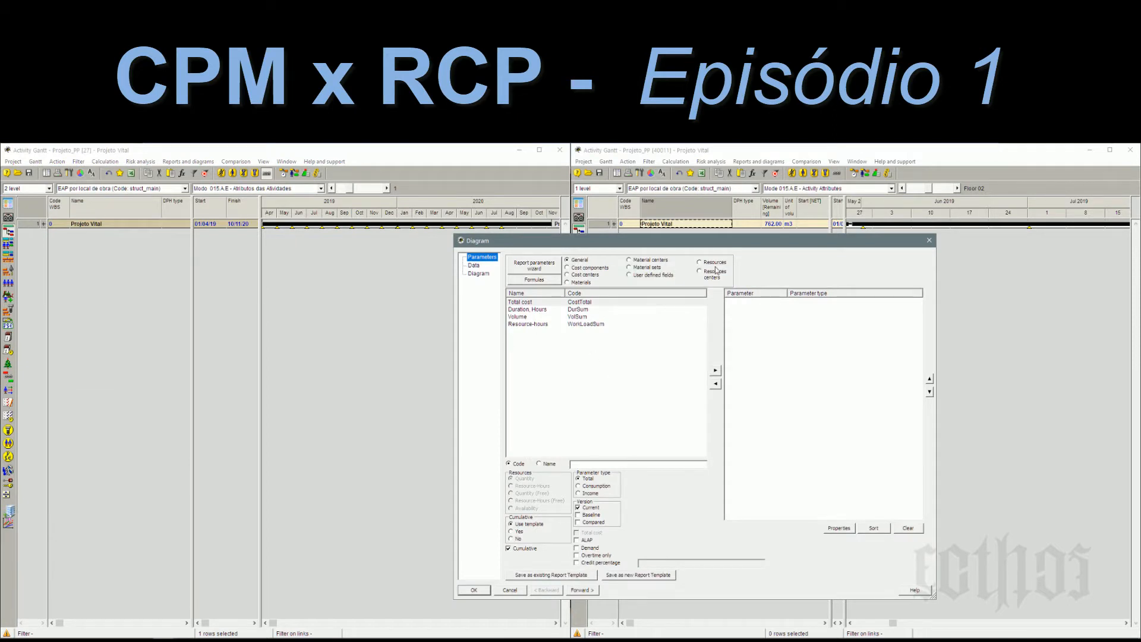
left_click(715, 263)
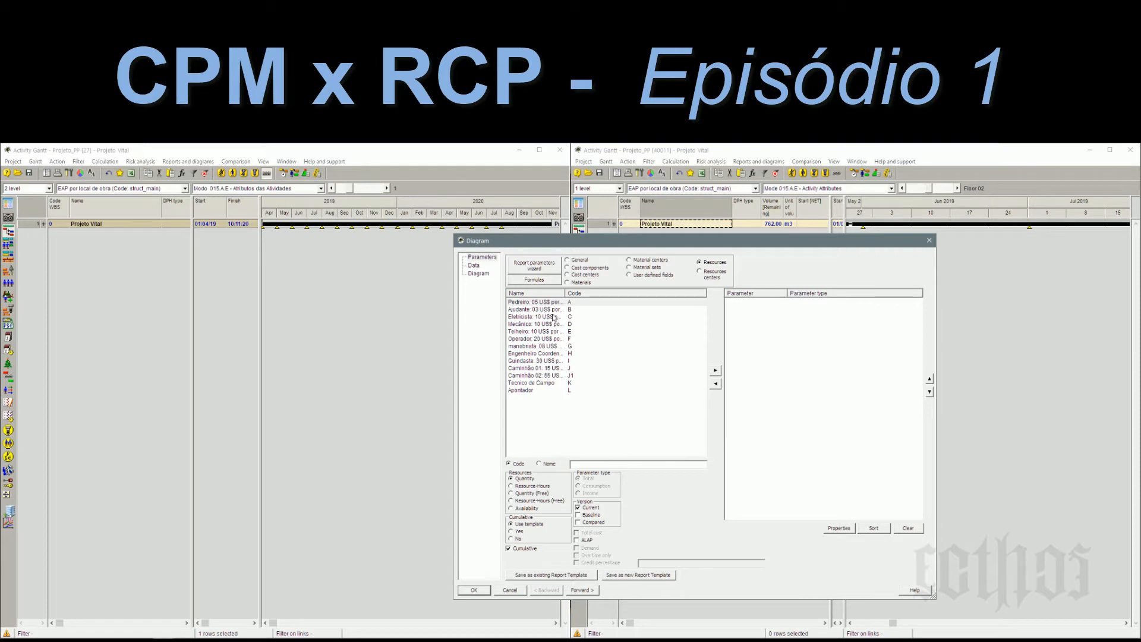
left_click(535, 302)
left_click(716, 371)
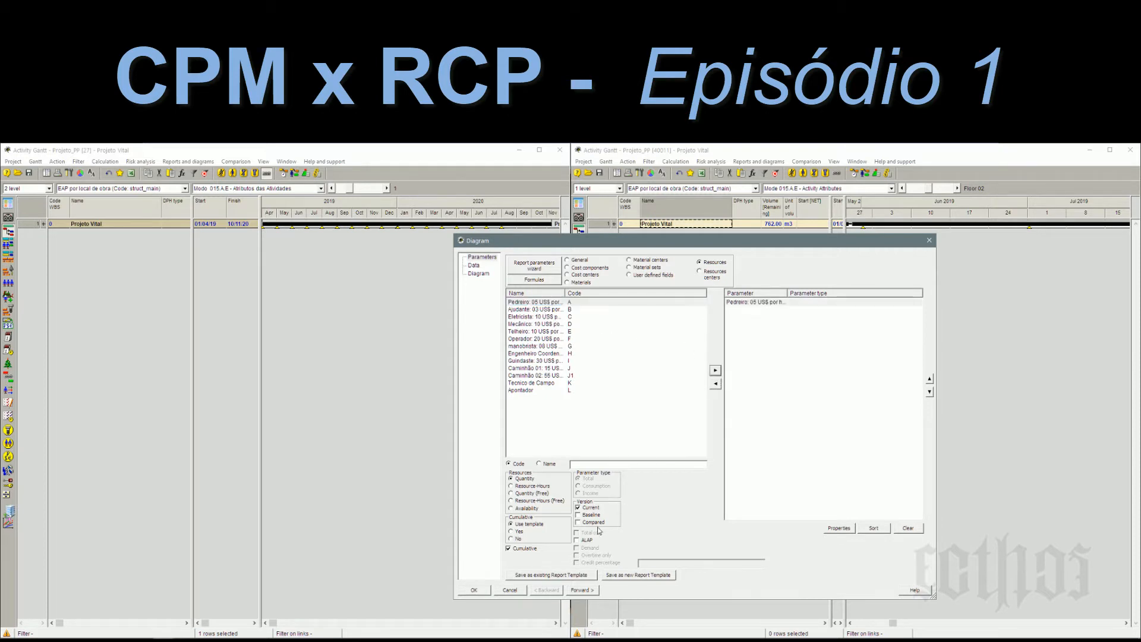
left_click(484, 591)
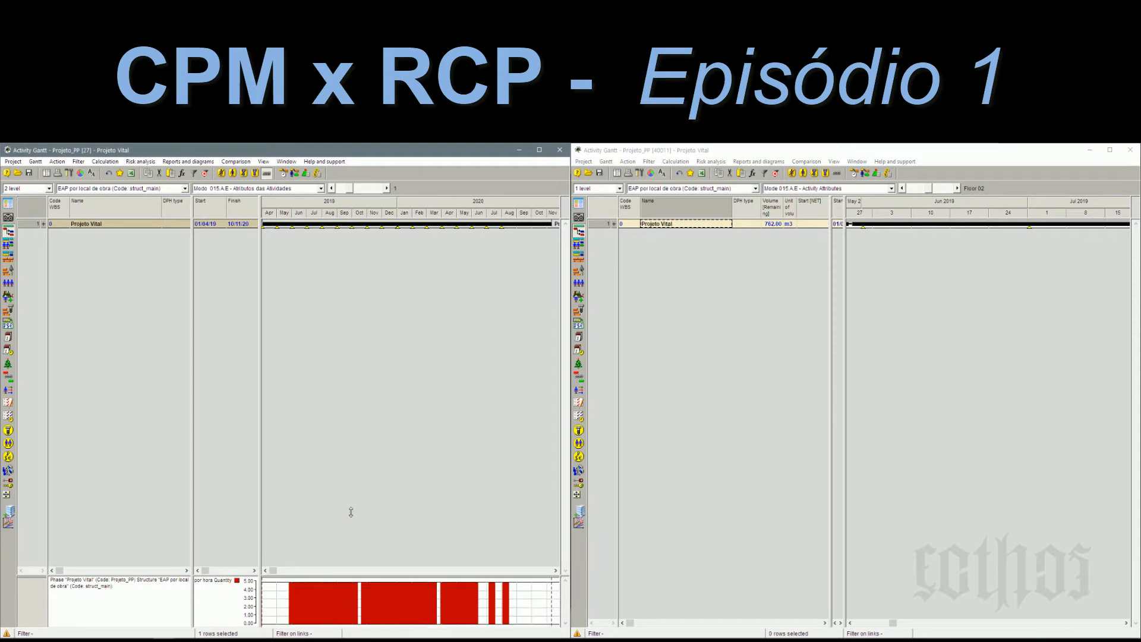
Step: Create a Bricklayer quantity diagram for the Projeto Vital phase in Projeto_PP [40011] and widen the area showing its value scale
right_click(601, 226)
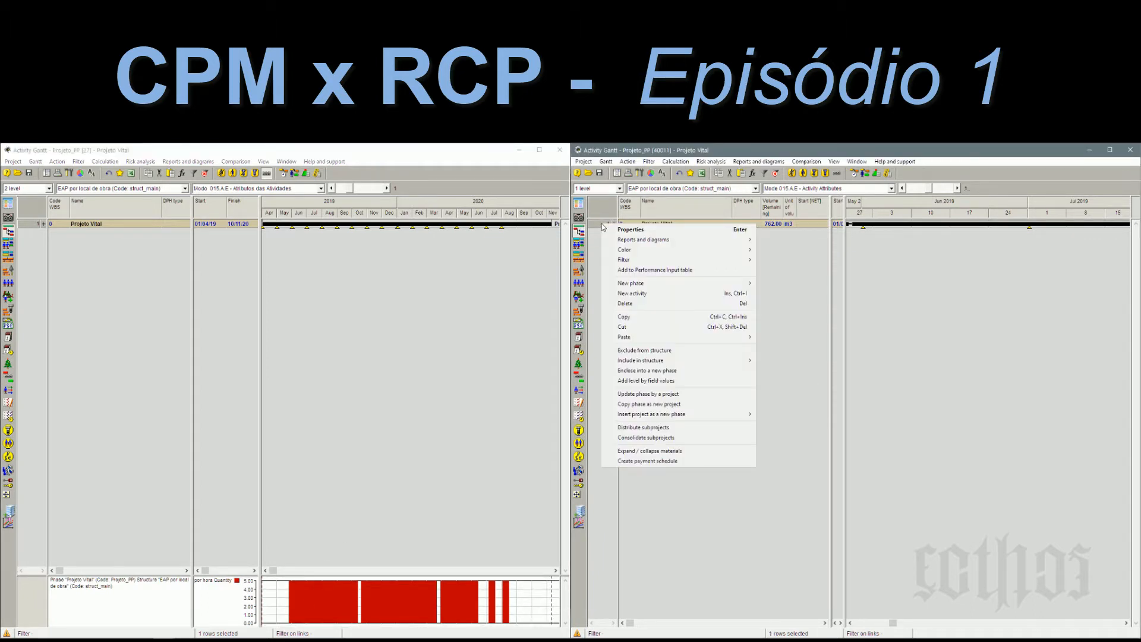
mouse_move(622, 243)
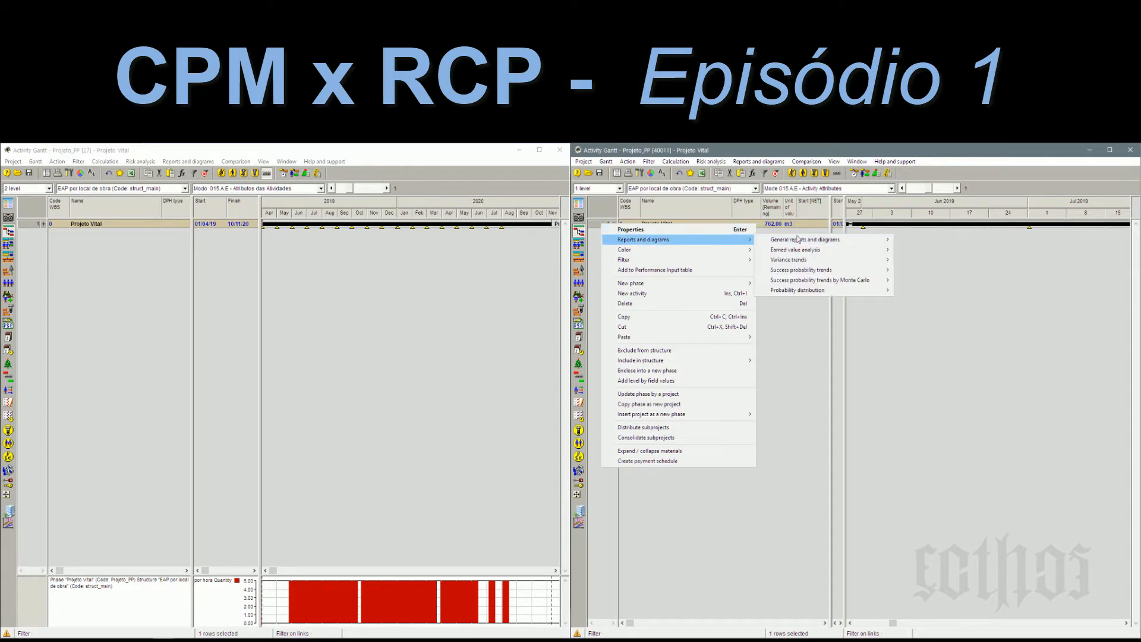
mouse_move(800, 240)
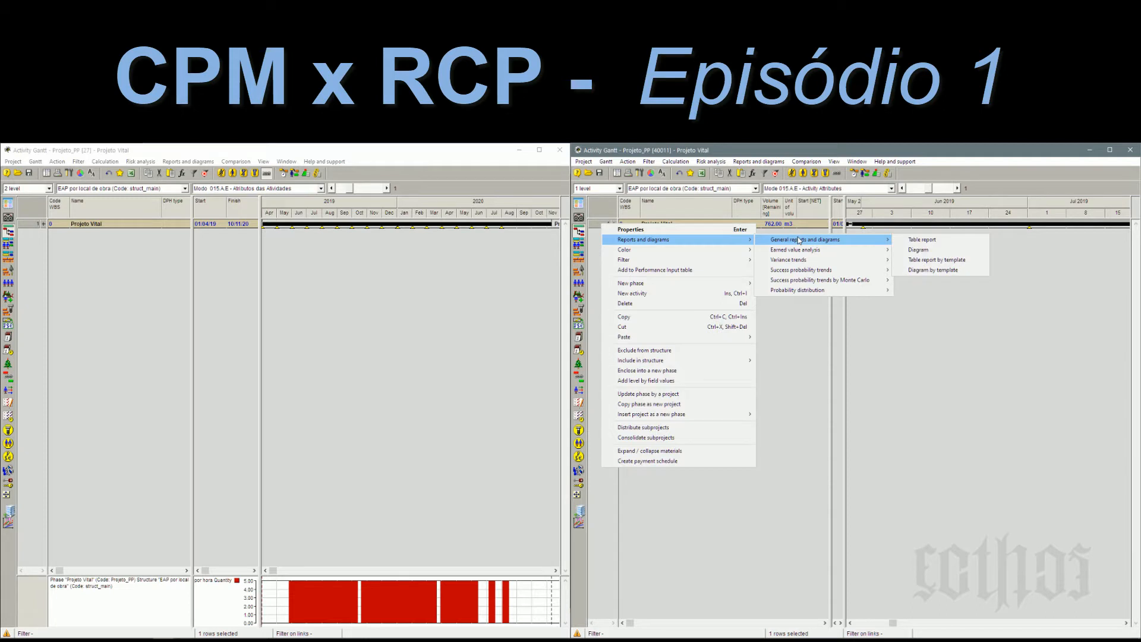
left_click(919, 249)
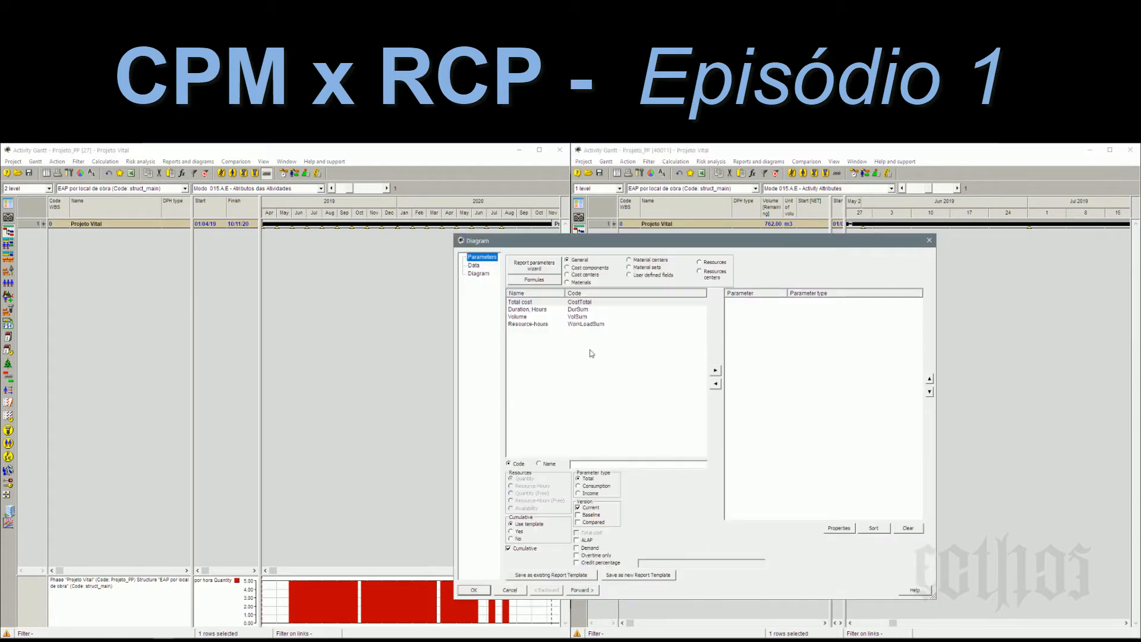
left_click(709, 263)
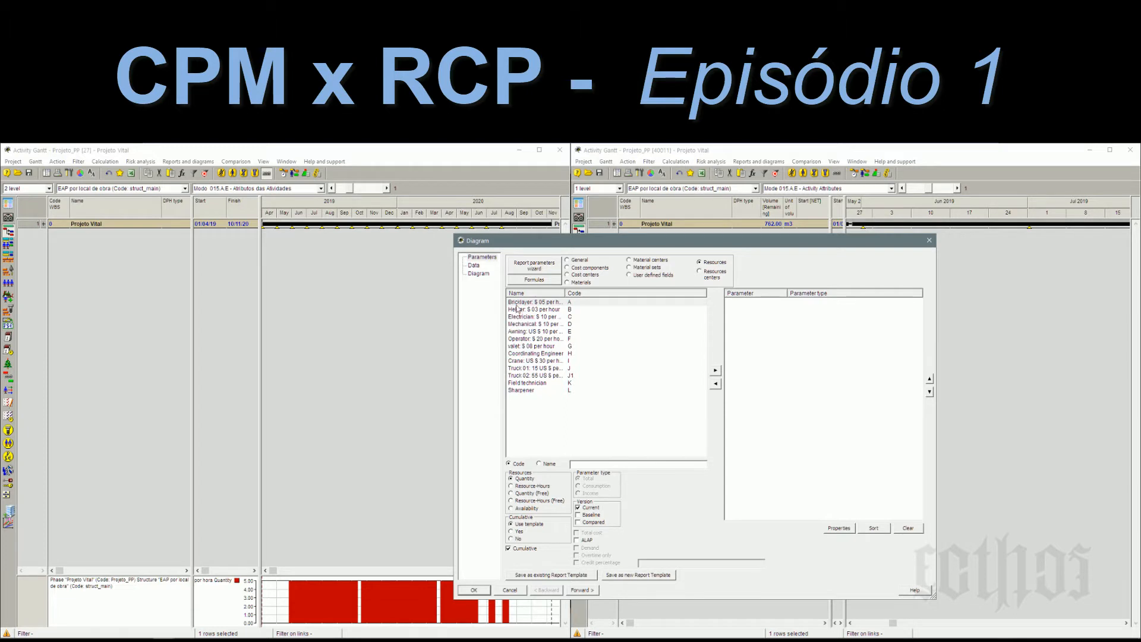
left_click(519, 305)
left_click(716, 369)
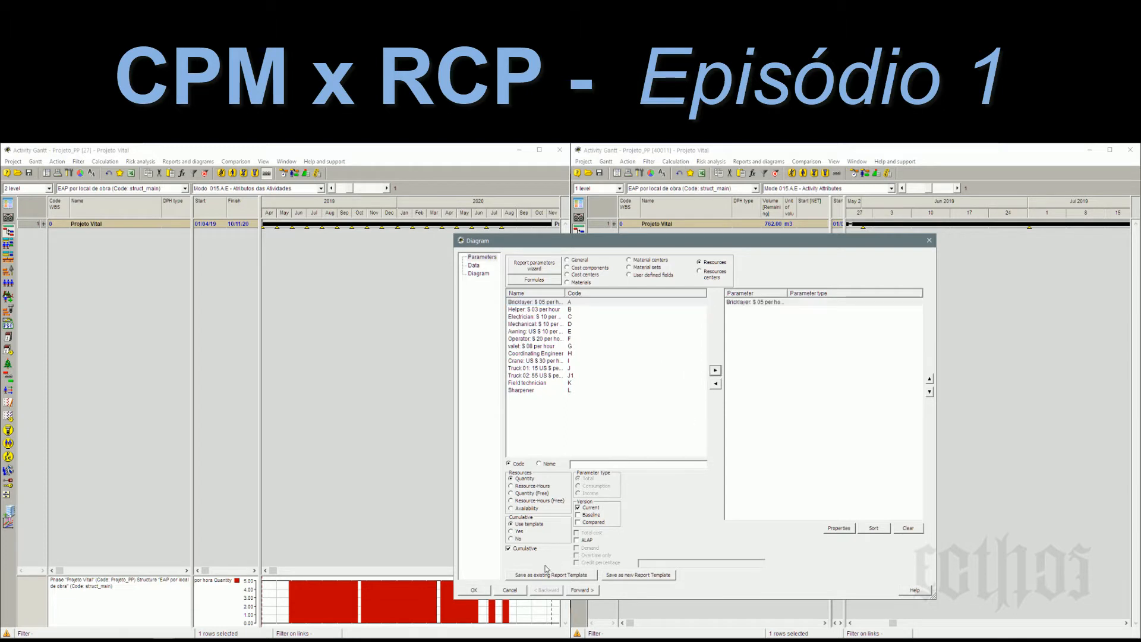
left_click(478, 590)
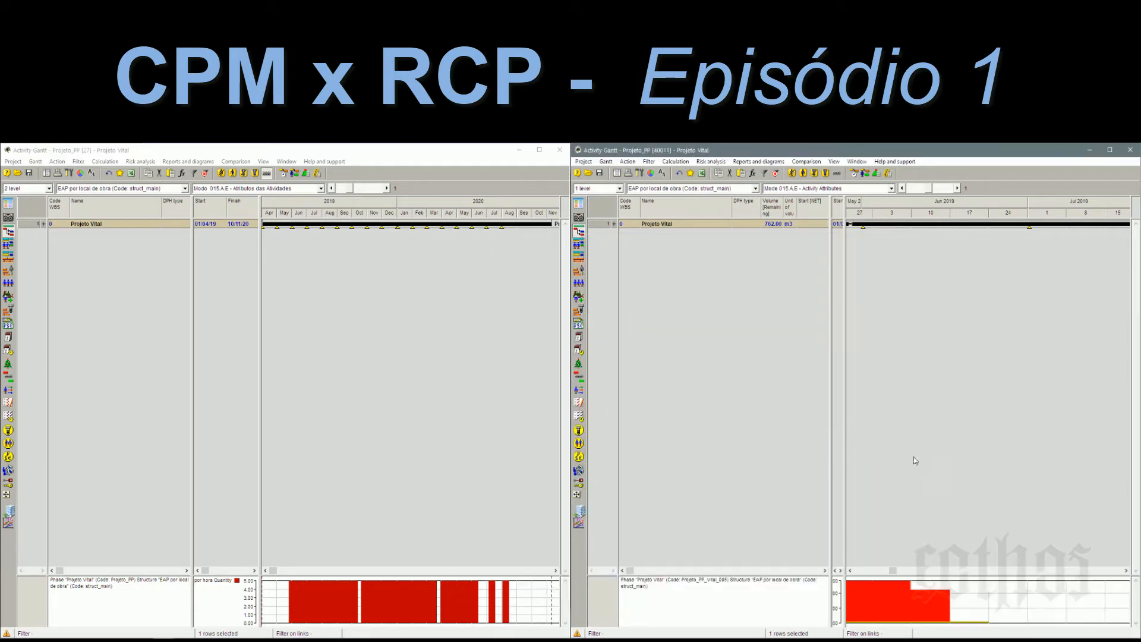
left_click_drag(846, 544, 872, 542)
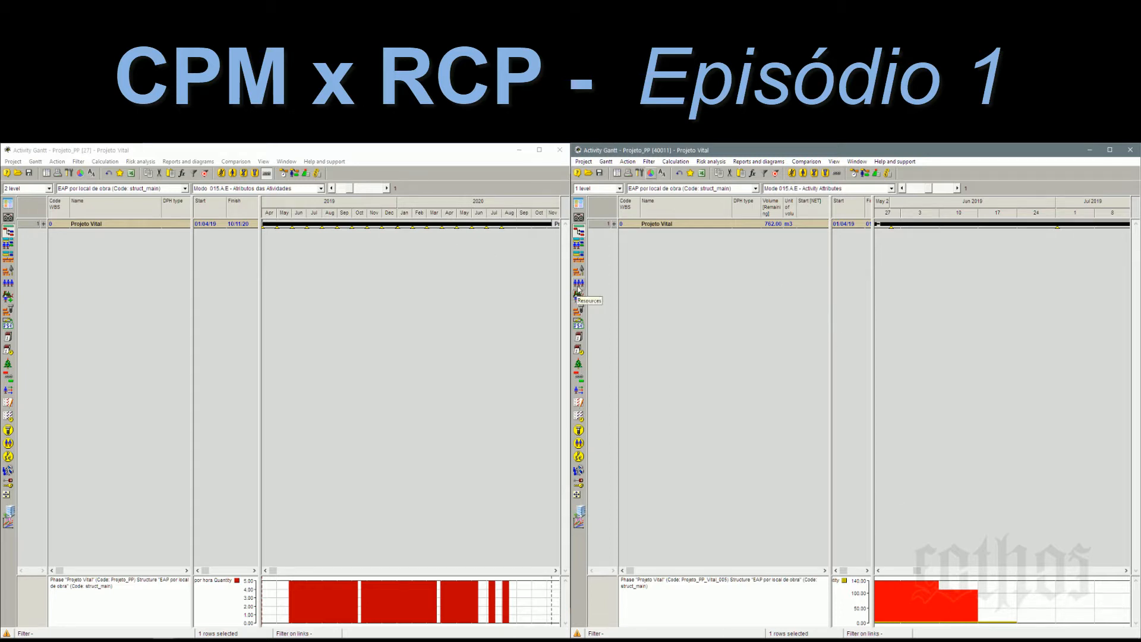
Step: Check the Bricklayer's Quantity in the Projeto_PP [40011] resources and return to the Activity Gantt
left_click(578, 284)
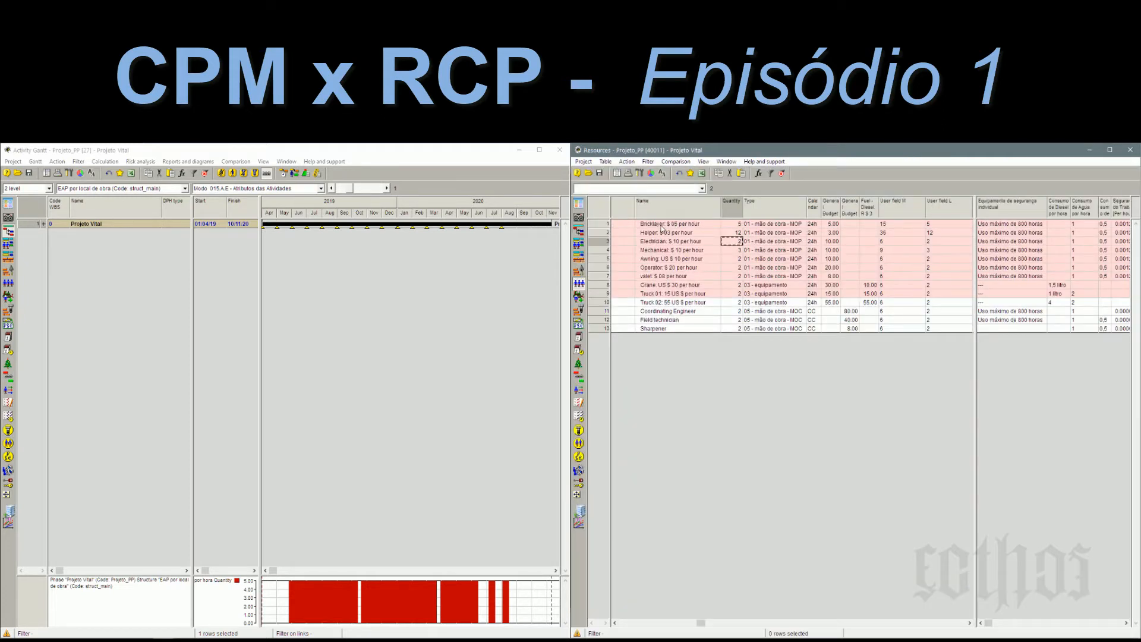
left_click(731, 224)
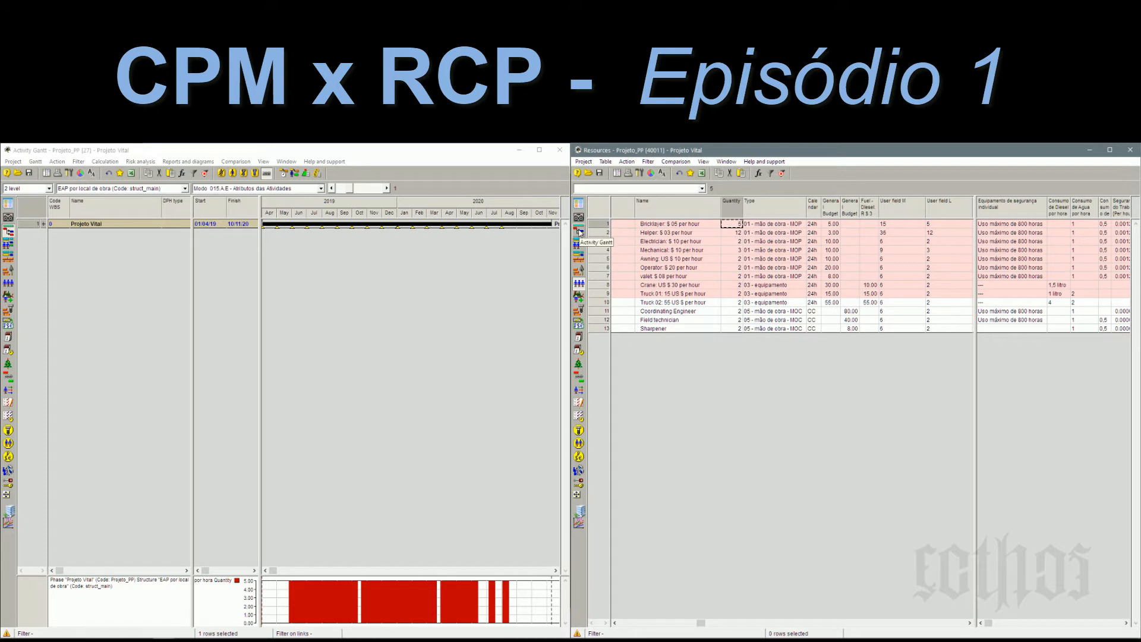
left_click(578, 232)
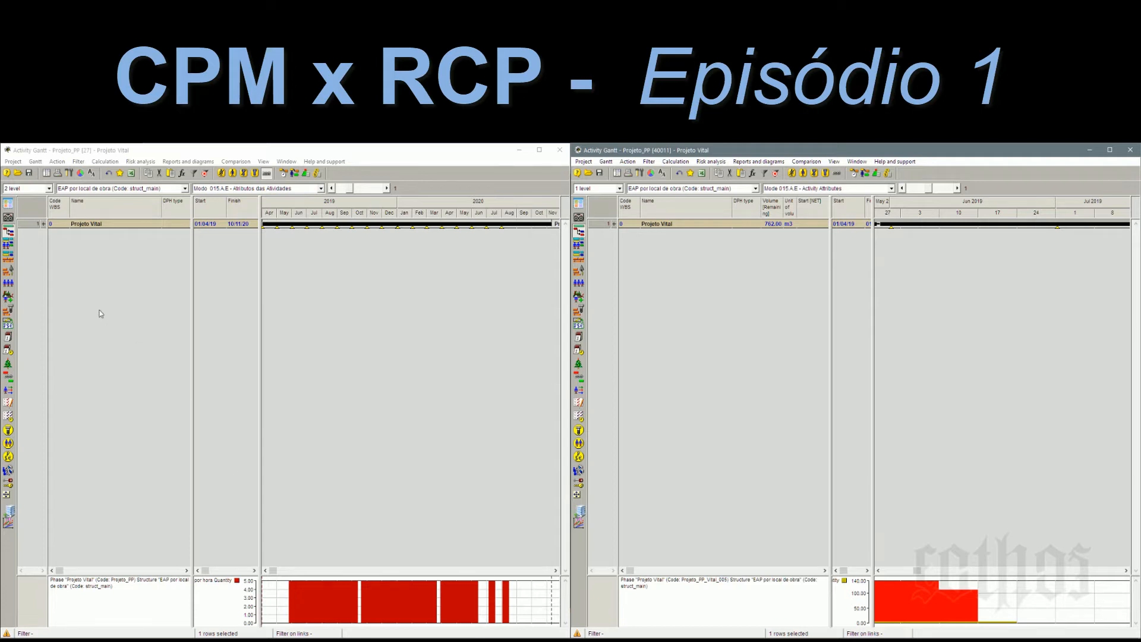
Step: Expand the Projeto Vital phase in the Projeto_PP [27] Gantt and select Pavimento 01
left_click(46, 228)
left_click(43, 224)
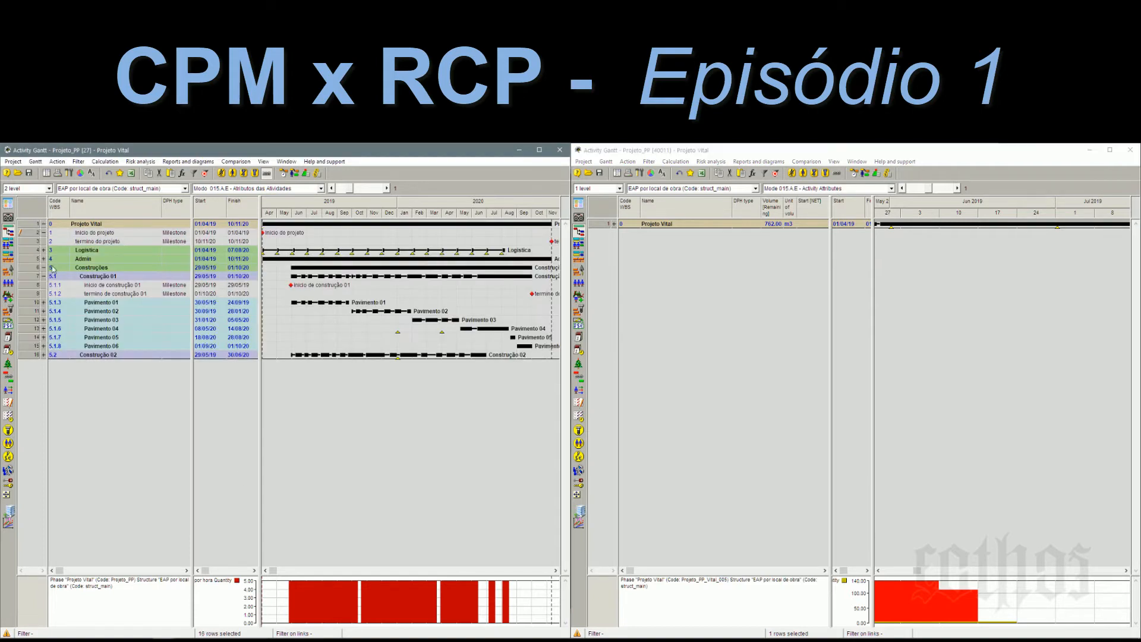
left_click(95, 306)
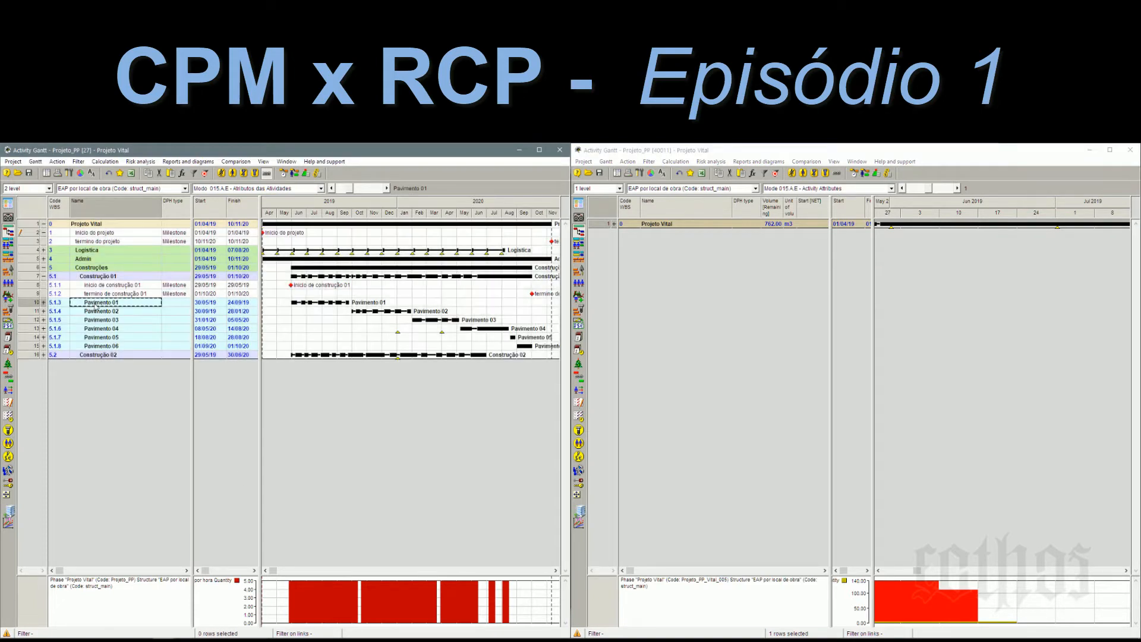
Step: Expand Pavimento 01 under both Construção 01 and Construção 02 in Projeto_PP [27], and select Construção 02's Janela Dupla row
left_click(43, 302)
left_click(44, 311)
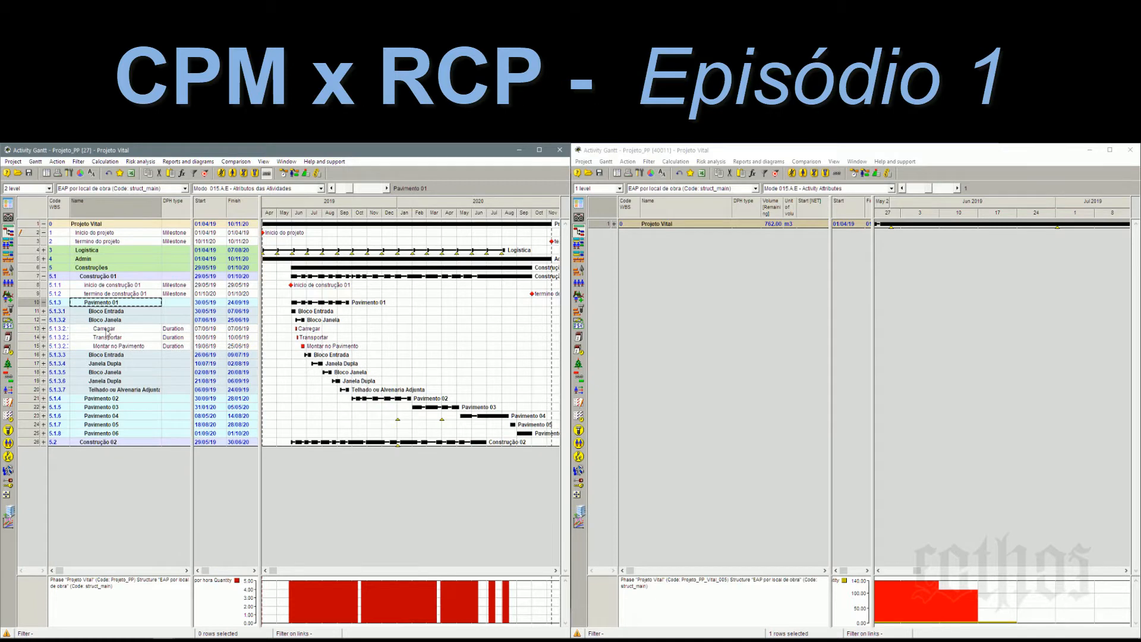
left_click(44, 319)
left_click(112, 314)
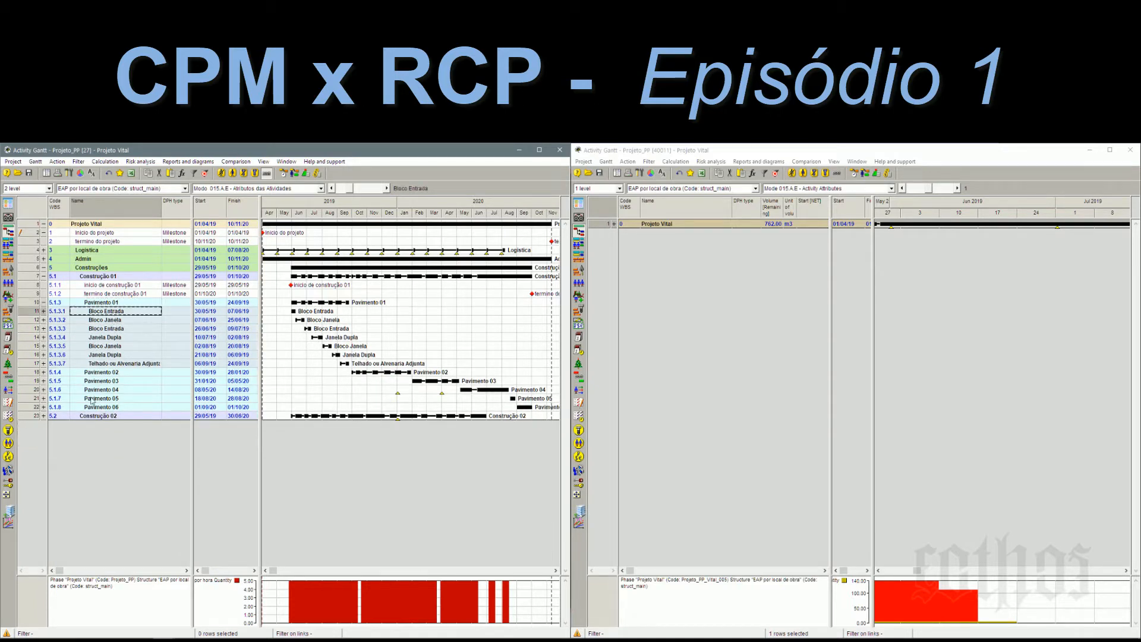
left_click(44, 415)
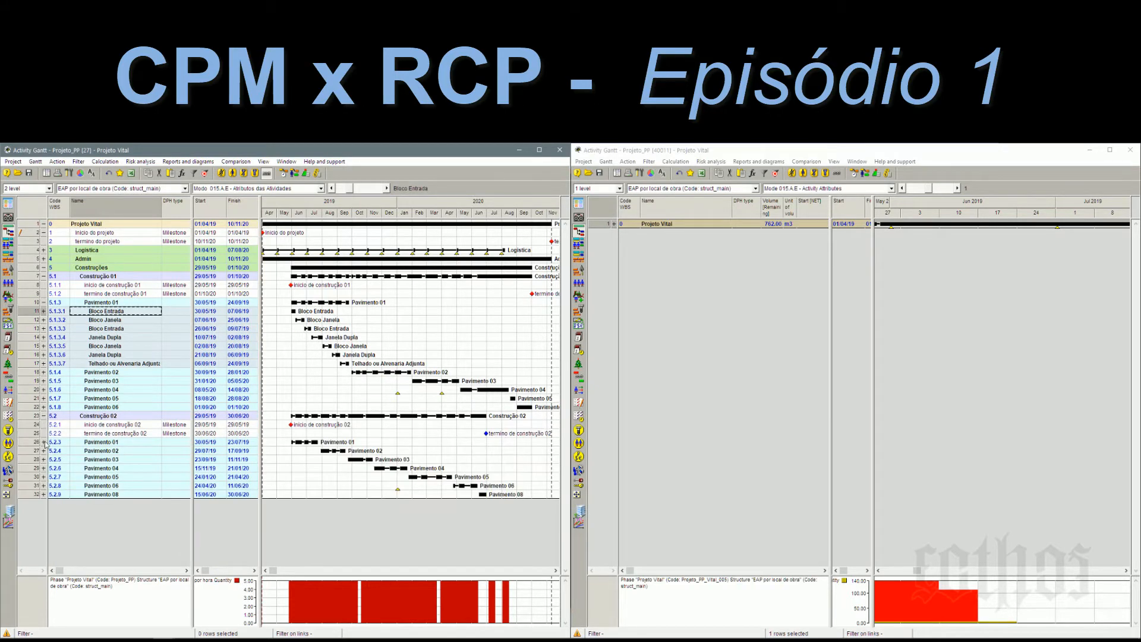
left_click(43, 442)
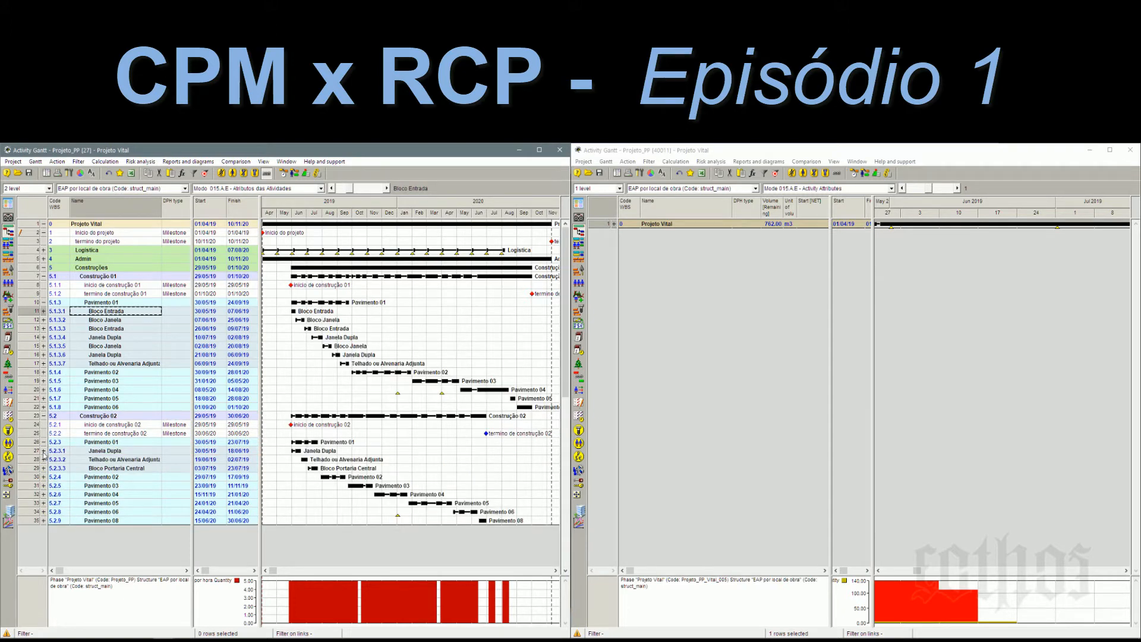
left_click(35, 452)
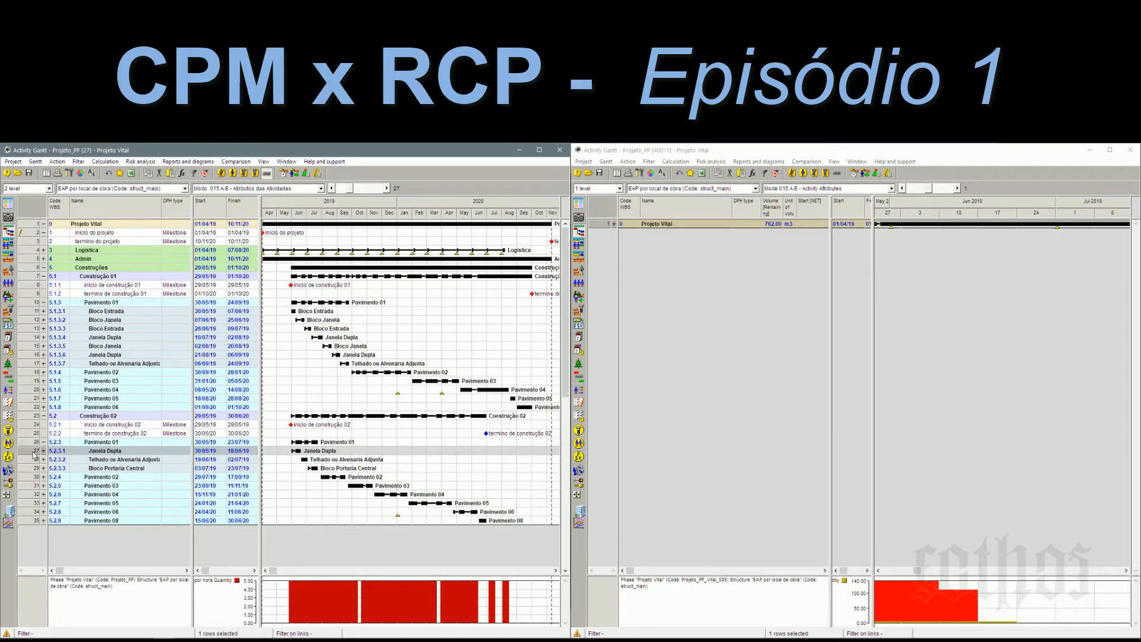
Step: Set the Pedreiro quantity to 10 in the Projeto_PP [27] resources and reschedule the project from its Activity Gantt
left_click(9, 284)
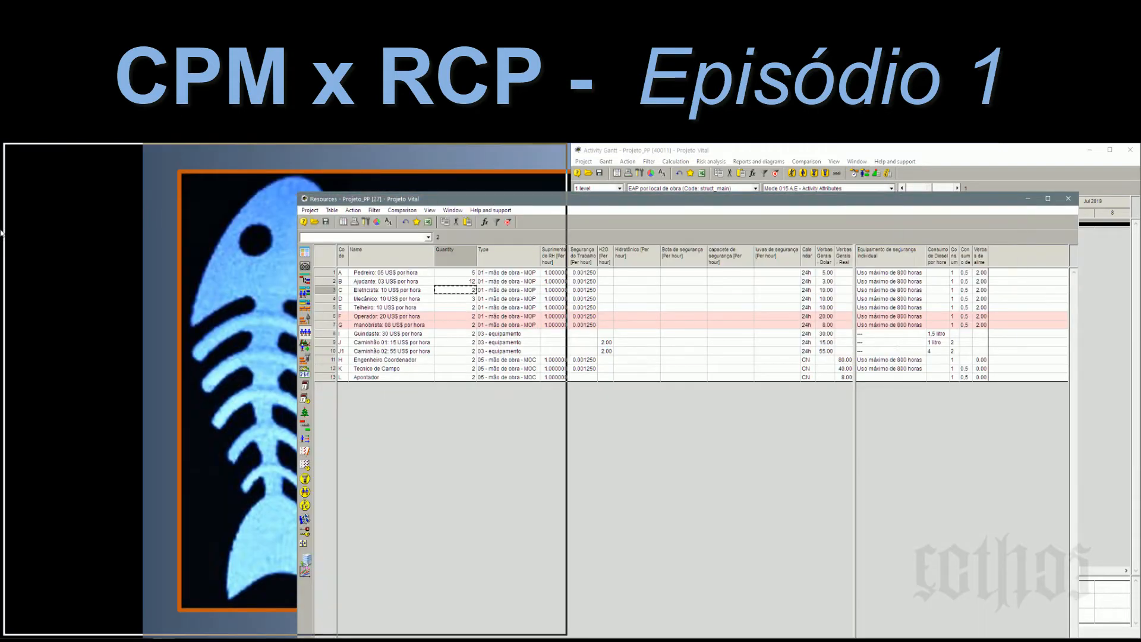
left_click_drag(2, 232, 2, 232)
left_click(174, 226)
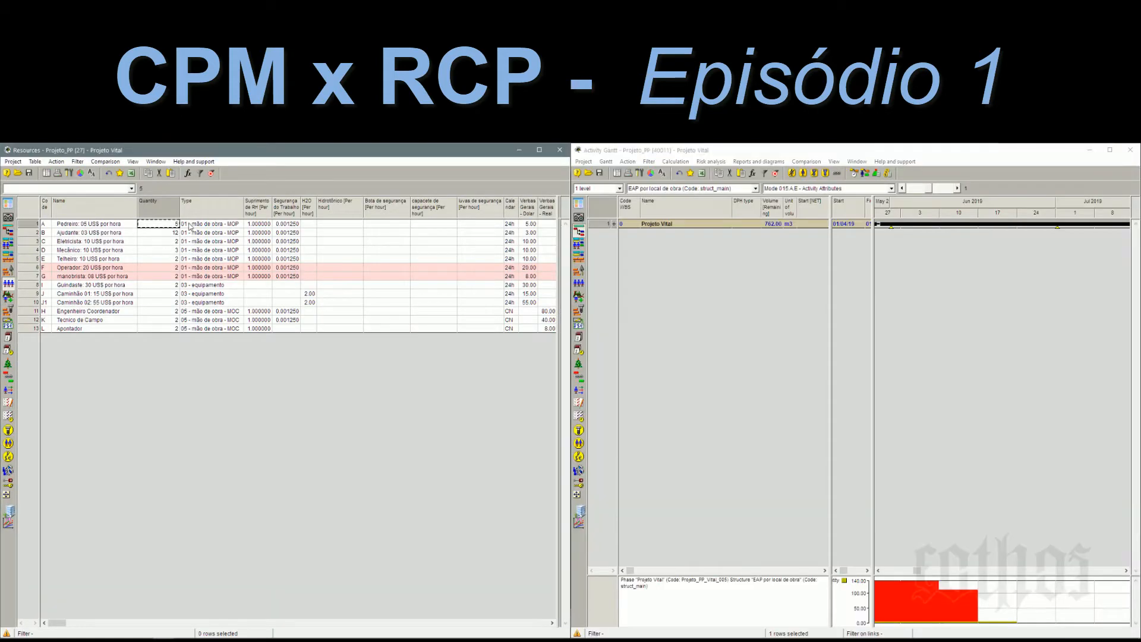
type("10")
key("Return")
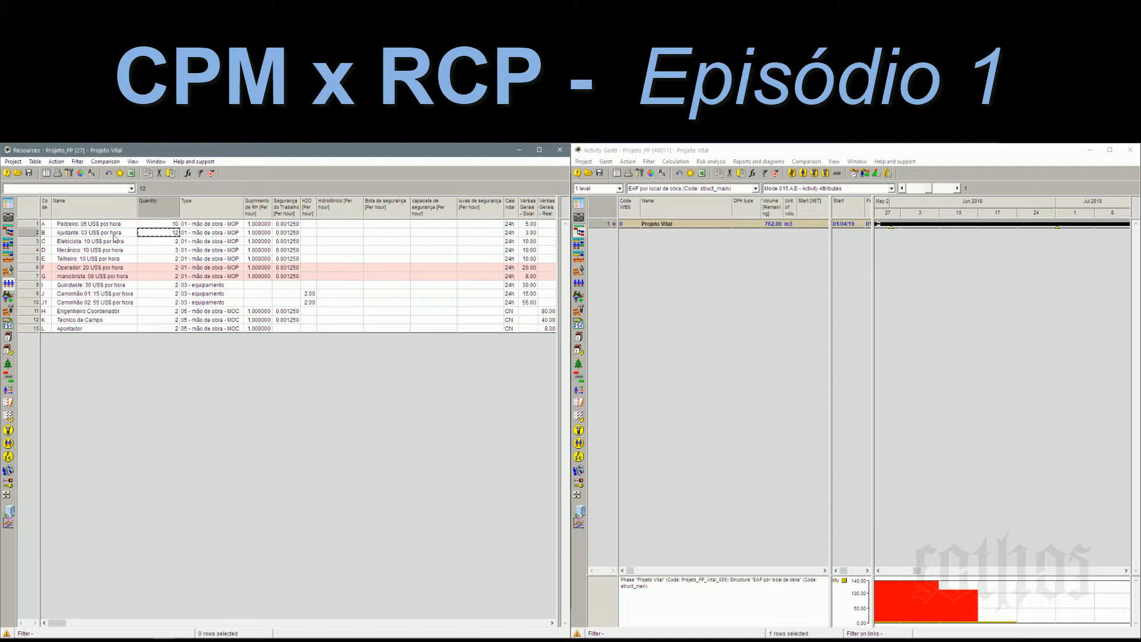
left_click(9, 232)
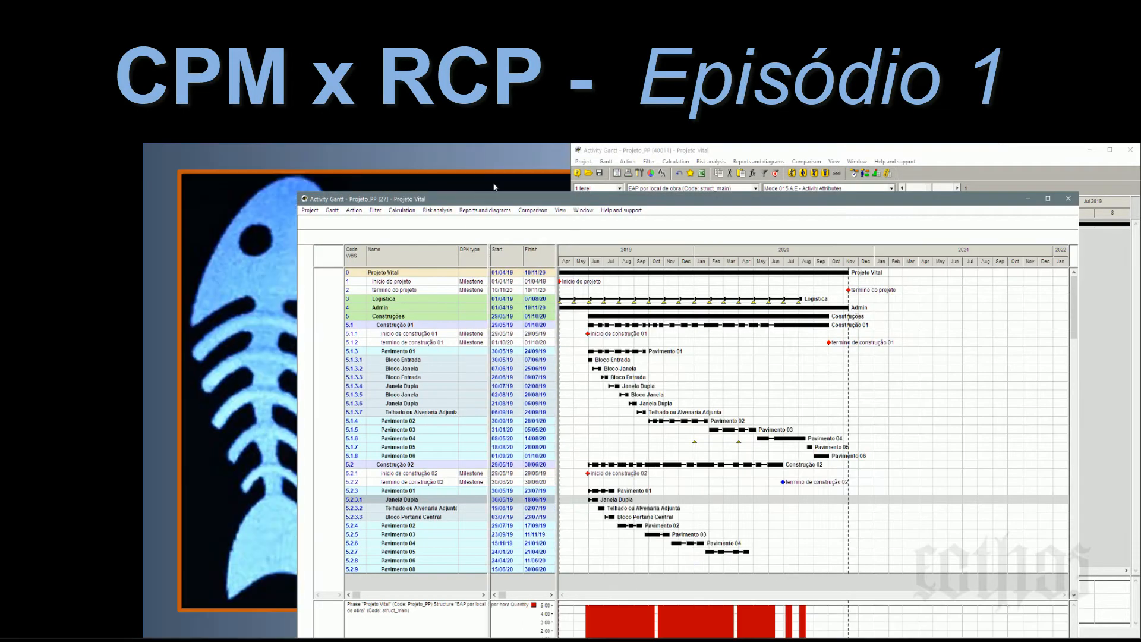
left_click_drag(466, 200, 1, 205)
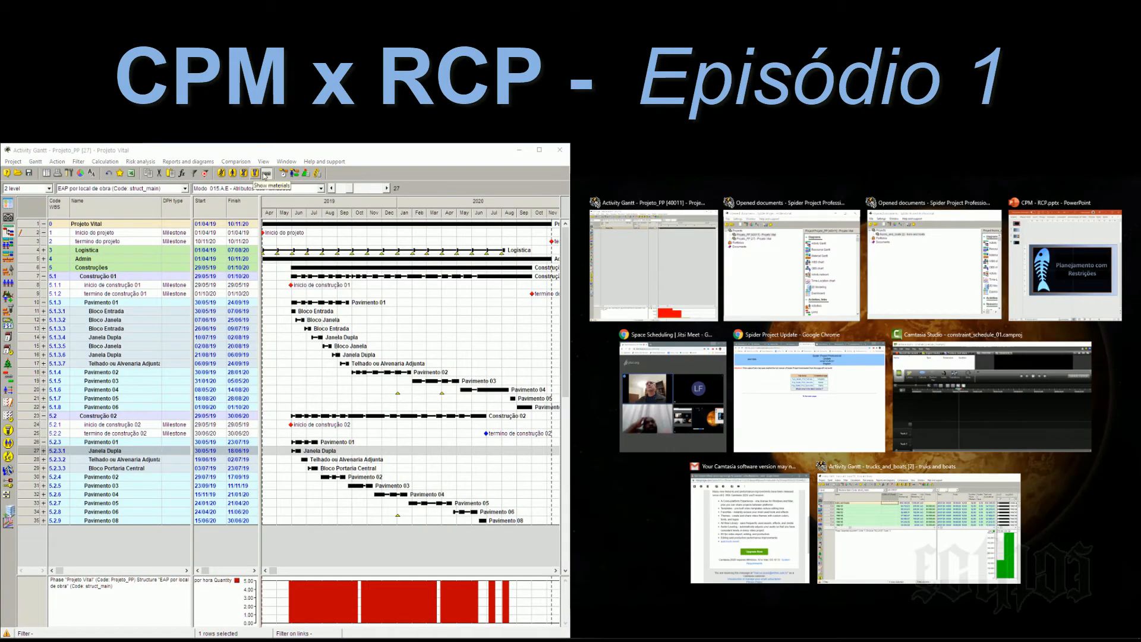
left_click(287, 174)
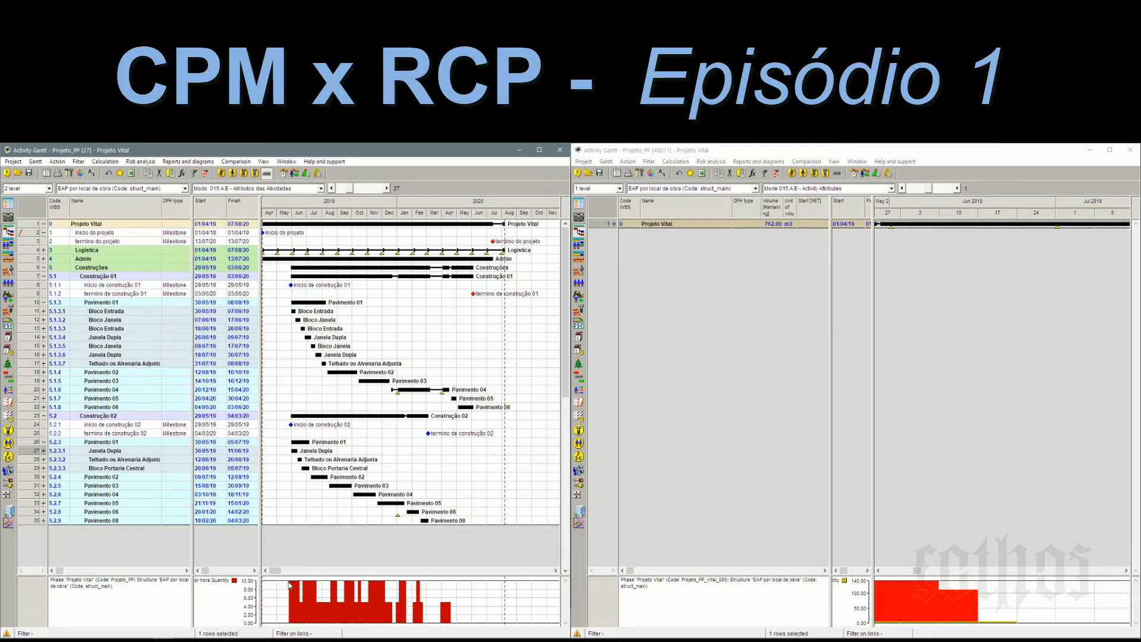
left_click(317, 173)
Step: Set the Pedreiro quantity to 20 in the Projeto_PP [27] resources and reschedule the project forward from its Activity Gantt
left_click(9, 287)
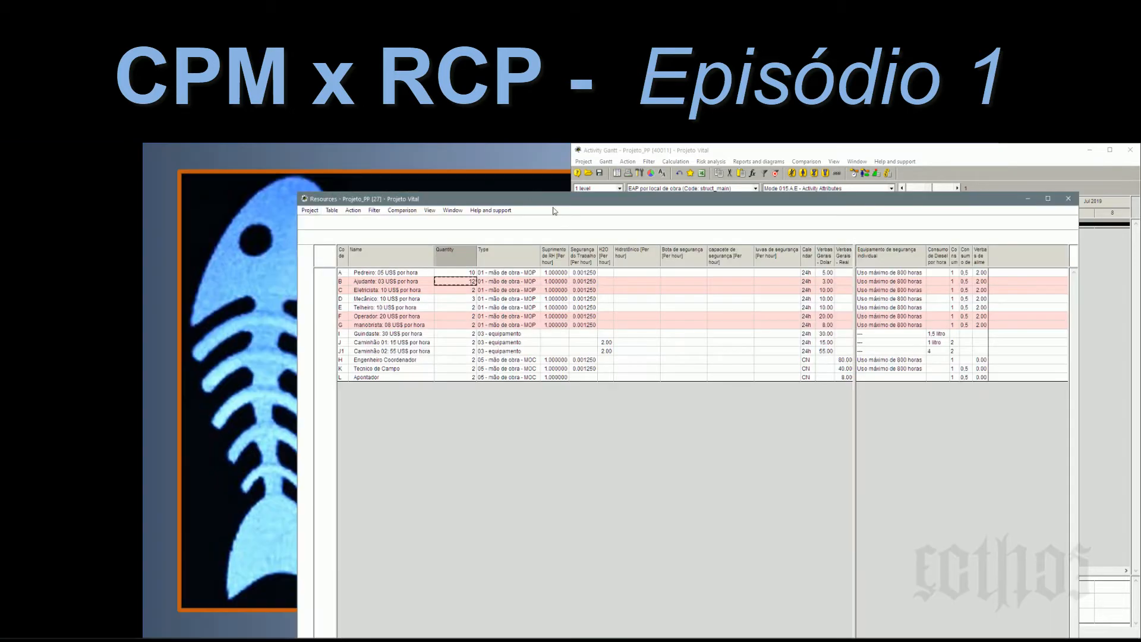
left_click_drag(578, 202, 1, 214)
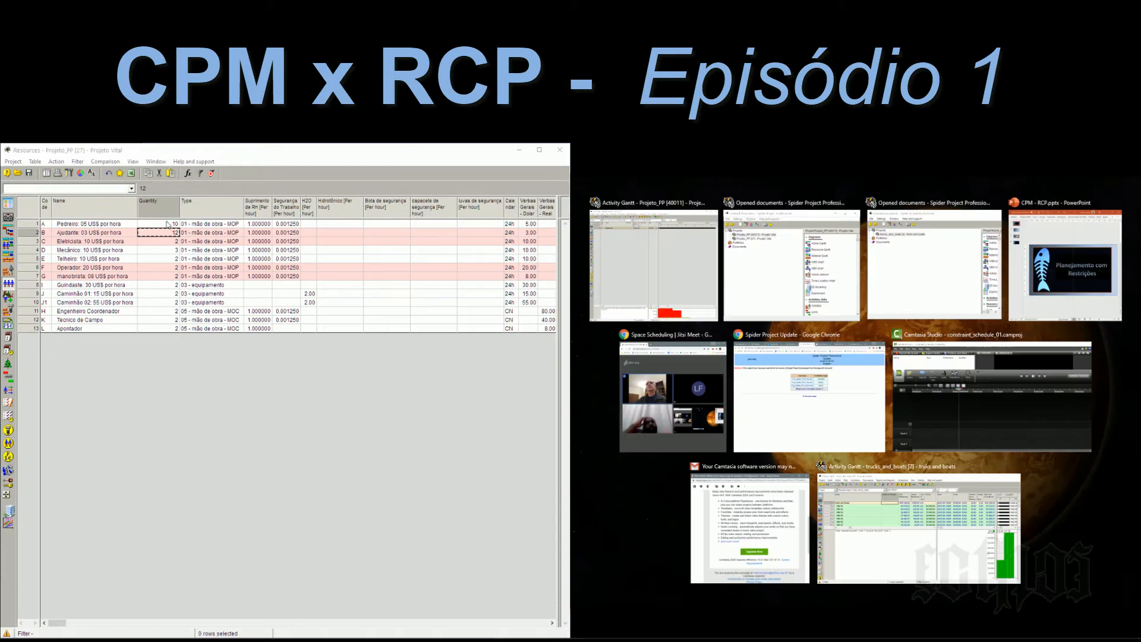
left_click(170, 225)
type("20")
left_click(157, 233)
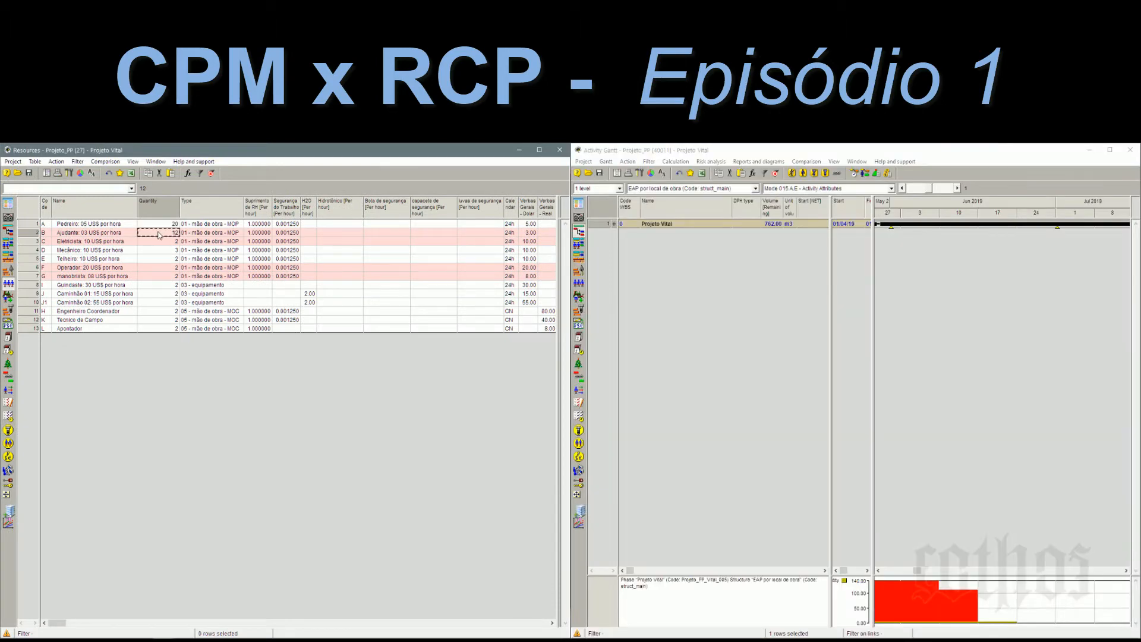
left_click(8, 232)
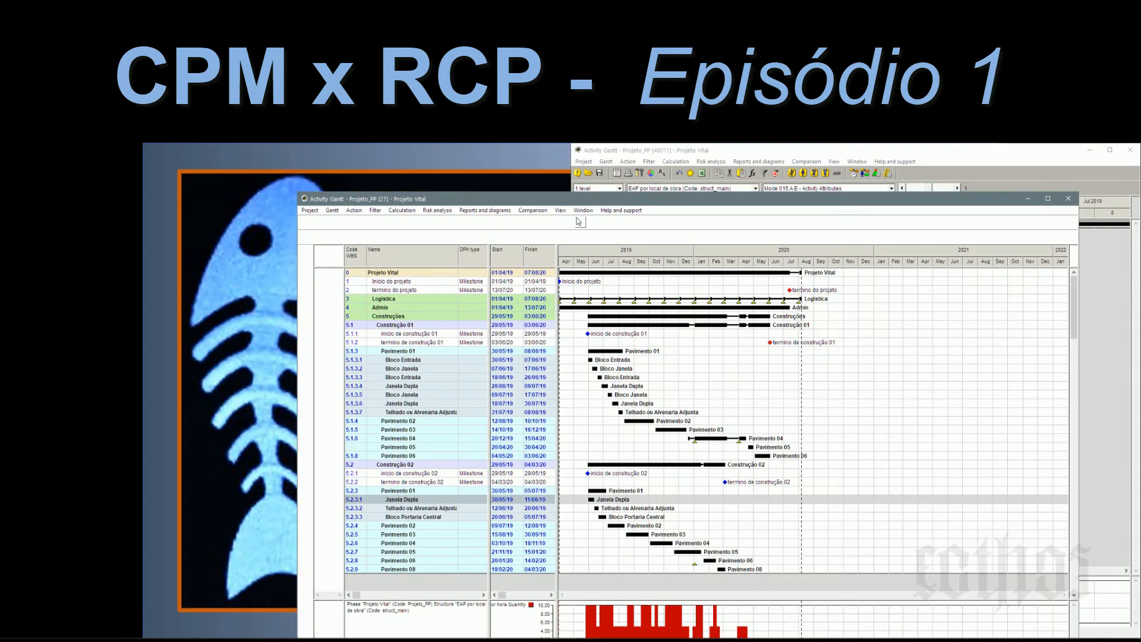
left_click_drag(576, 201, 1, 258)
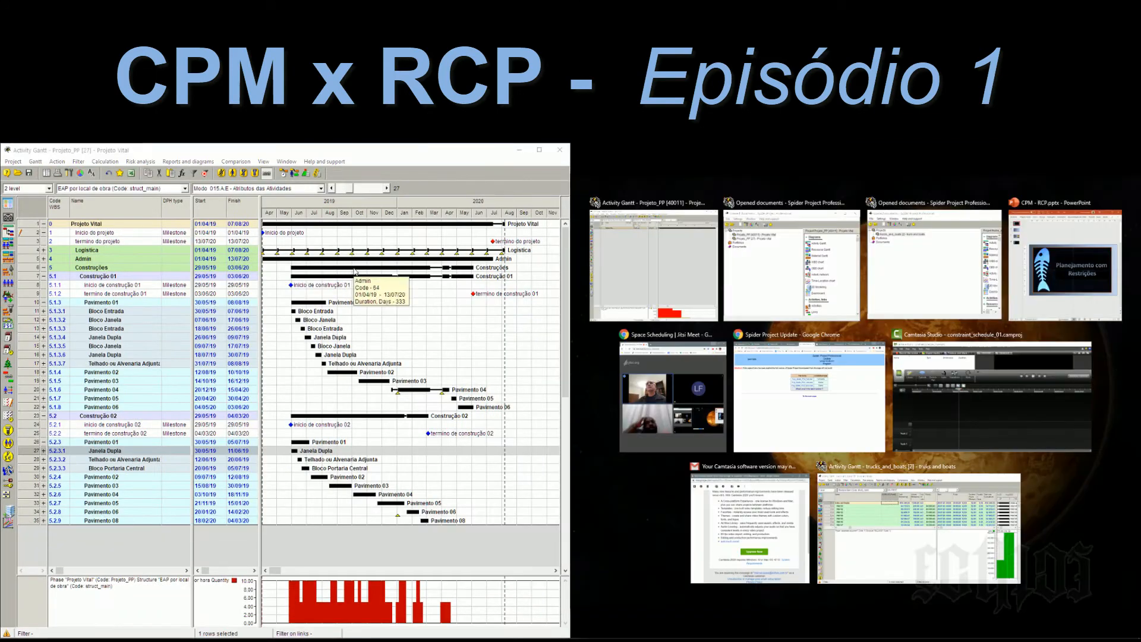
left_click(287, 175)
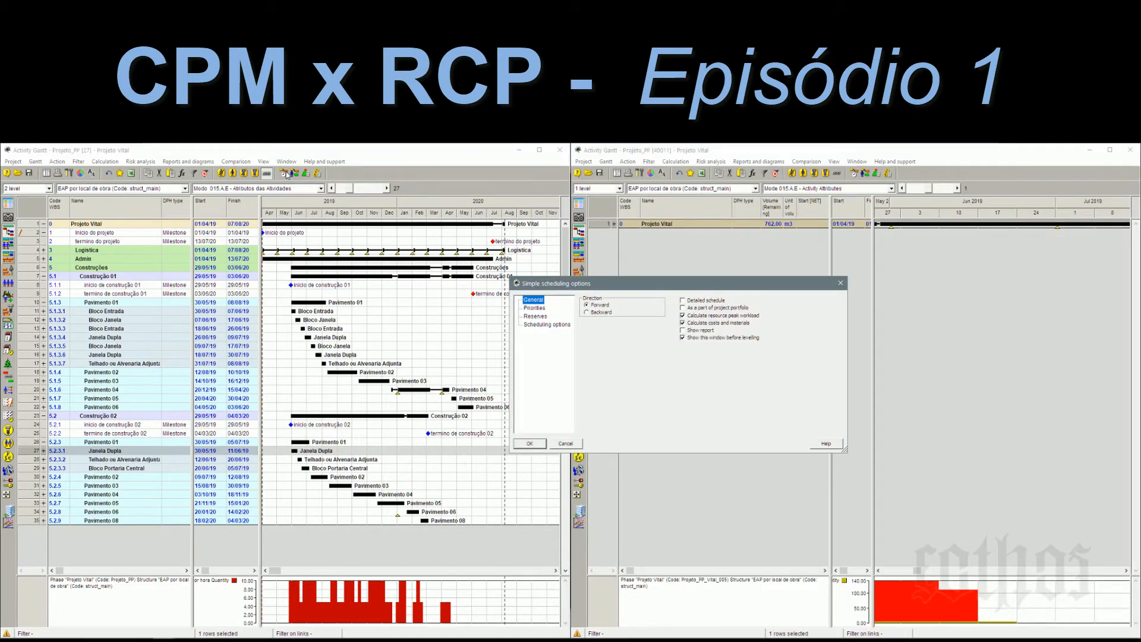
left_click(529, 443)
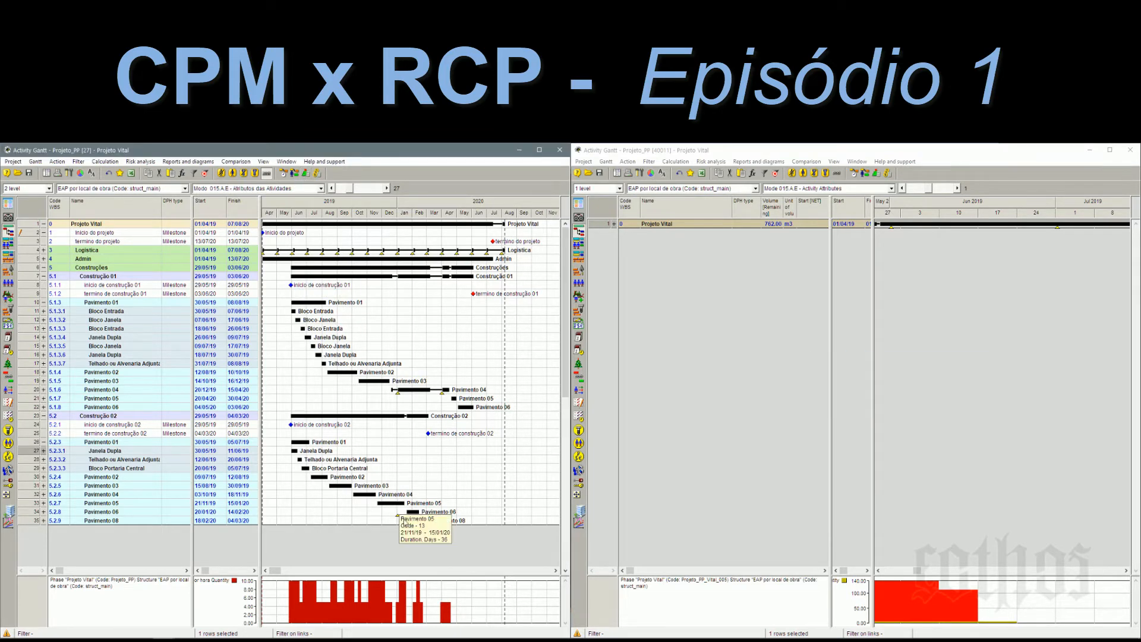
Step: Enable Show resource availability in the settings of the Pedreiro quantity diagram for Projeto_PP [27]
right_click(429, 590)
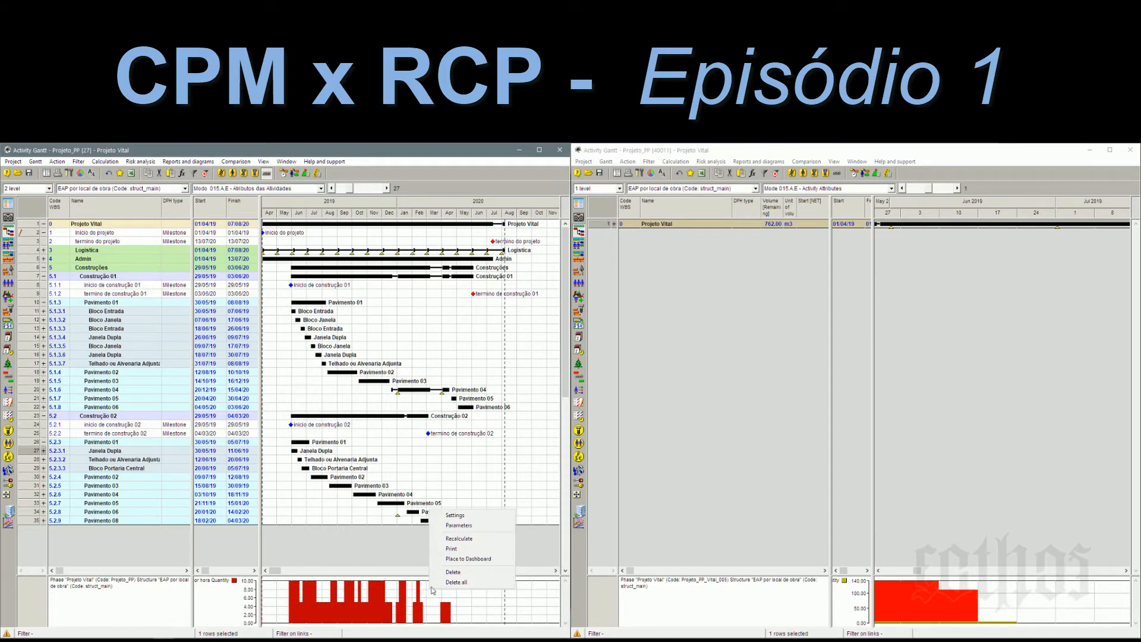
left_click(454, 515)
left_click(910, 405)
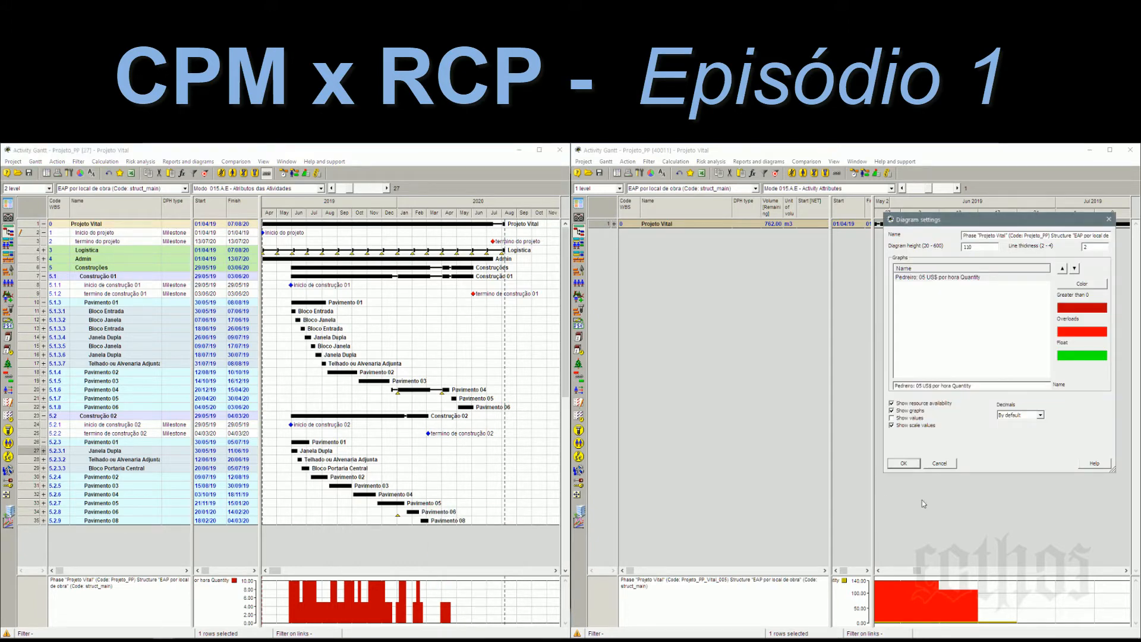
left_click(910, 466)
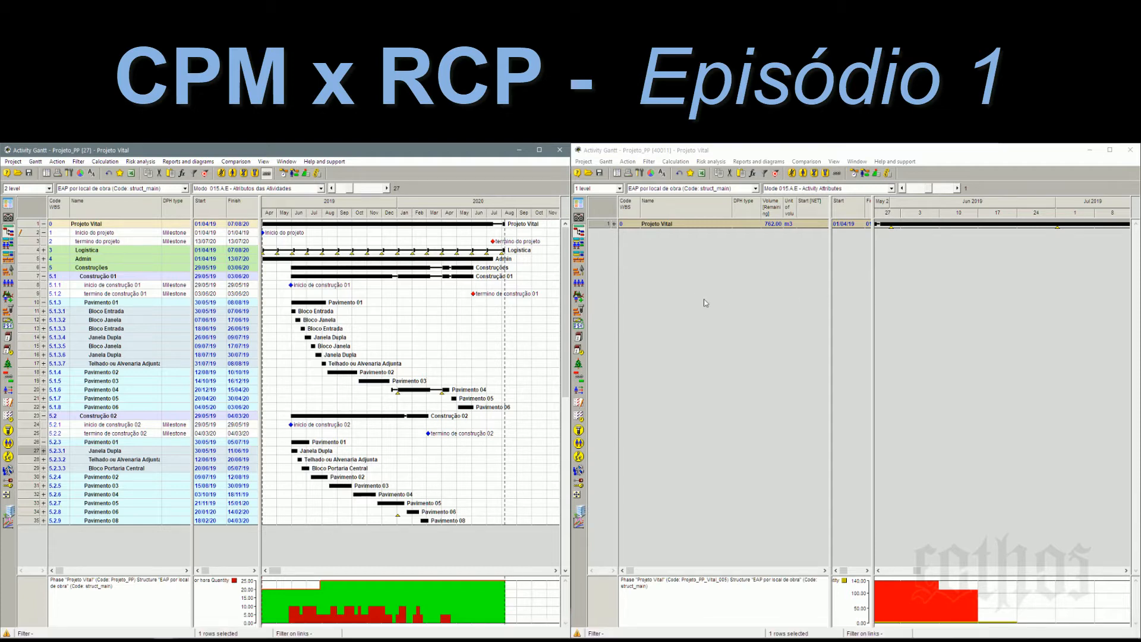
Step: Check the Bricklayer's Quantity in the Projeto_PP [40011] resources before and after recalculating the schedule, and return to its Activity Gantt
left_click(577, 287)
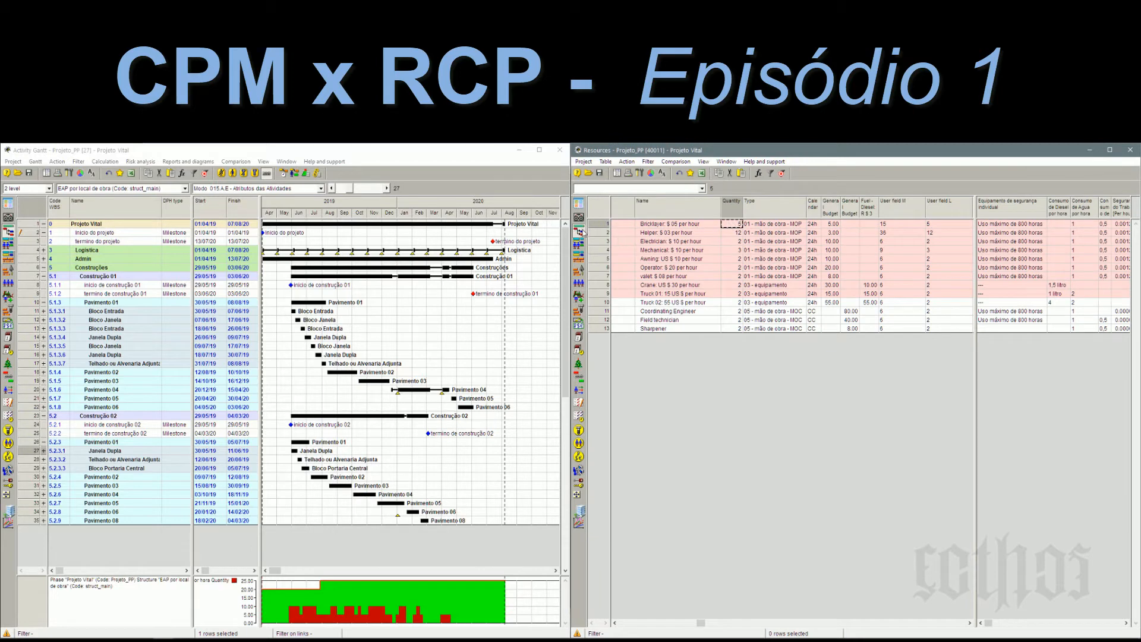
left_click(580, 232)
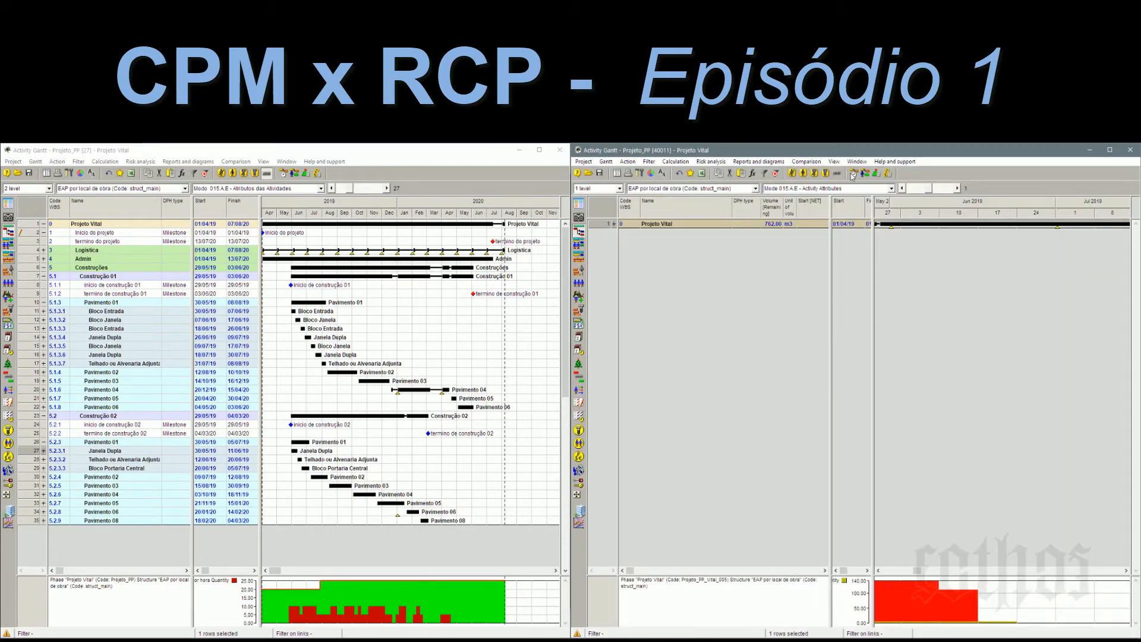
left_click(853, 174)
left_click(532, 449)
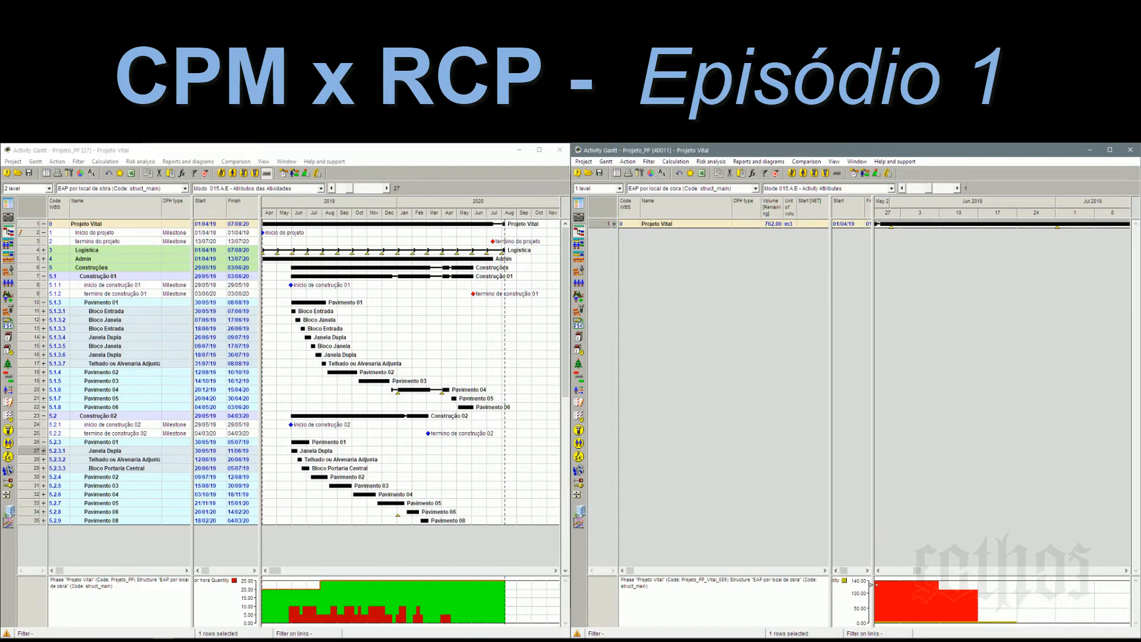
left_click(582, 284)
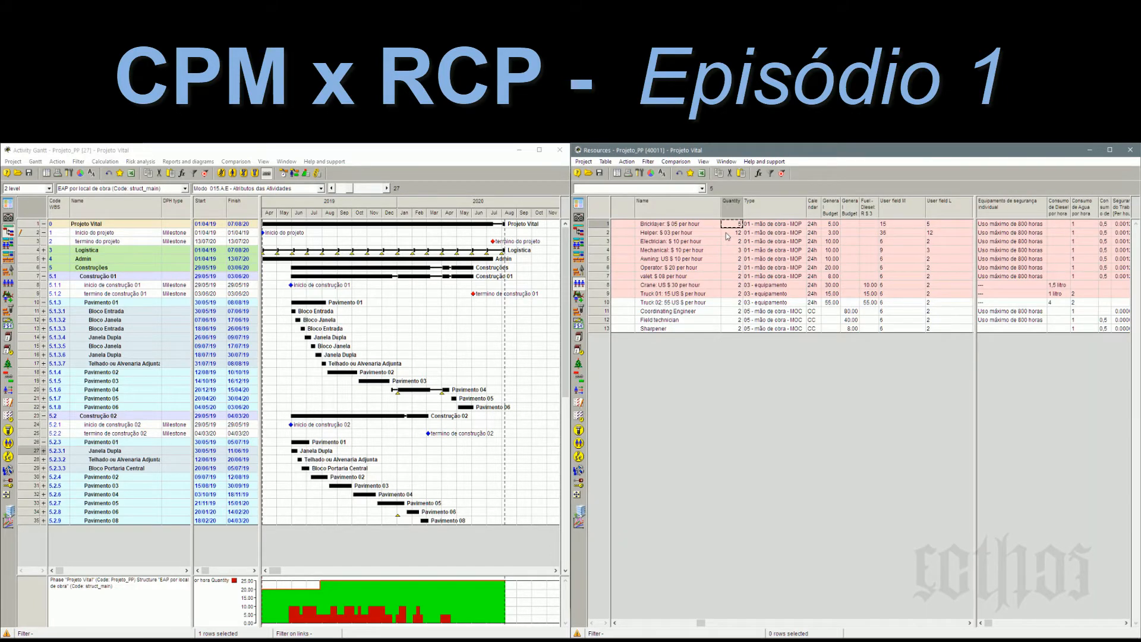
left_click(580, 231)
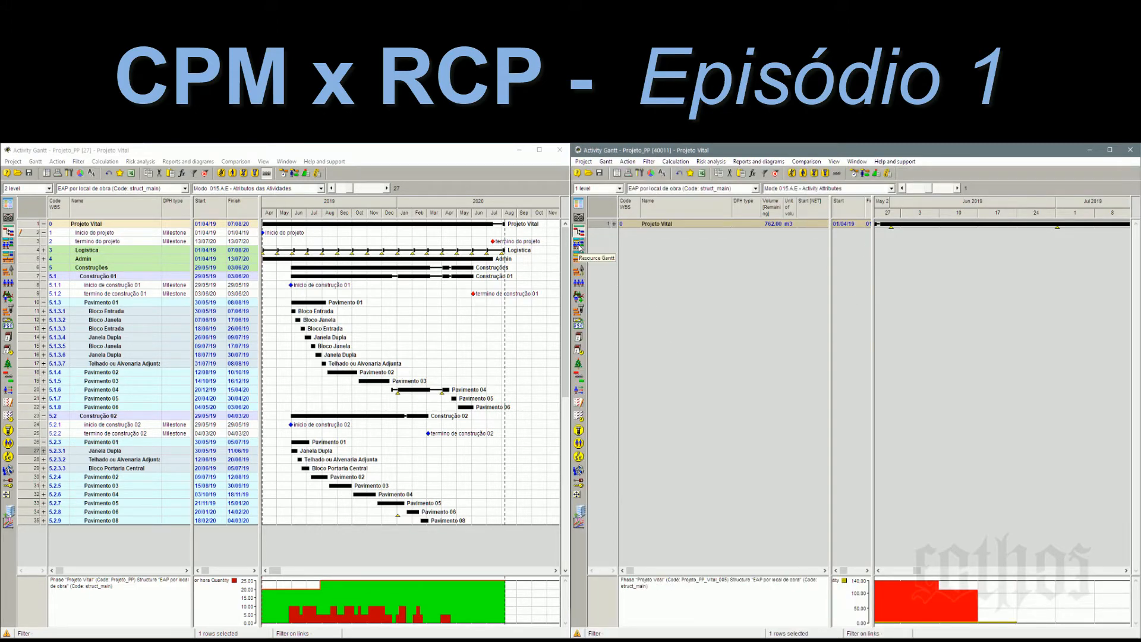
Step: Set the Bricklayer's Quantity to 20 in the Projeto_PP [40011] resources and recalculate the schedule from its Activity Gantt
left_click(579, 284)
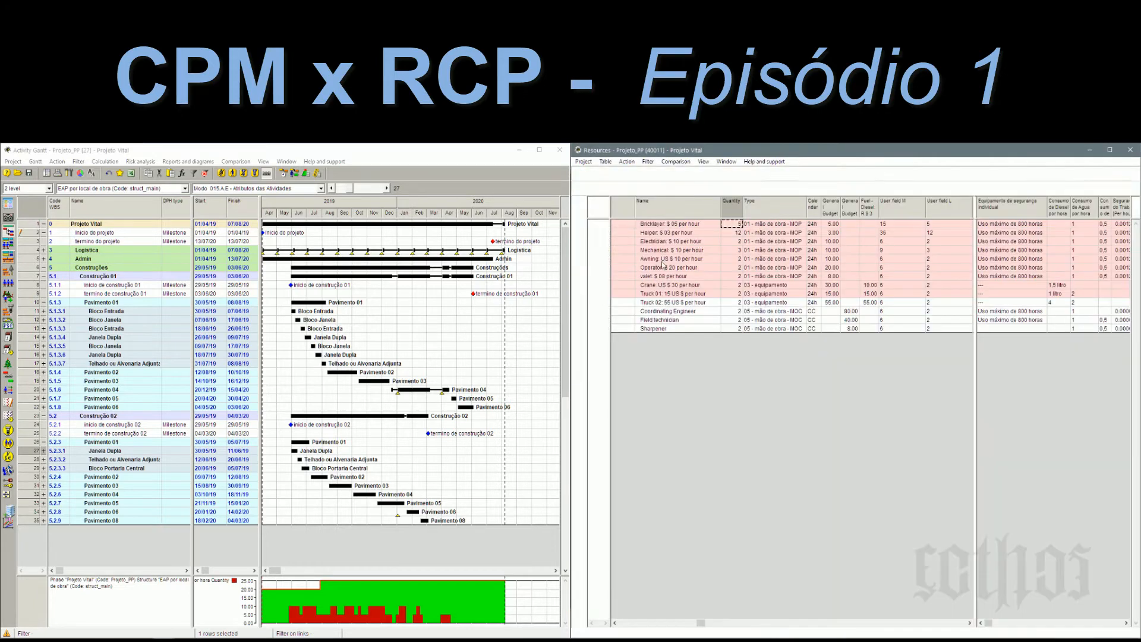
left_click(736, 225)
key("Return")
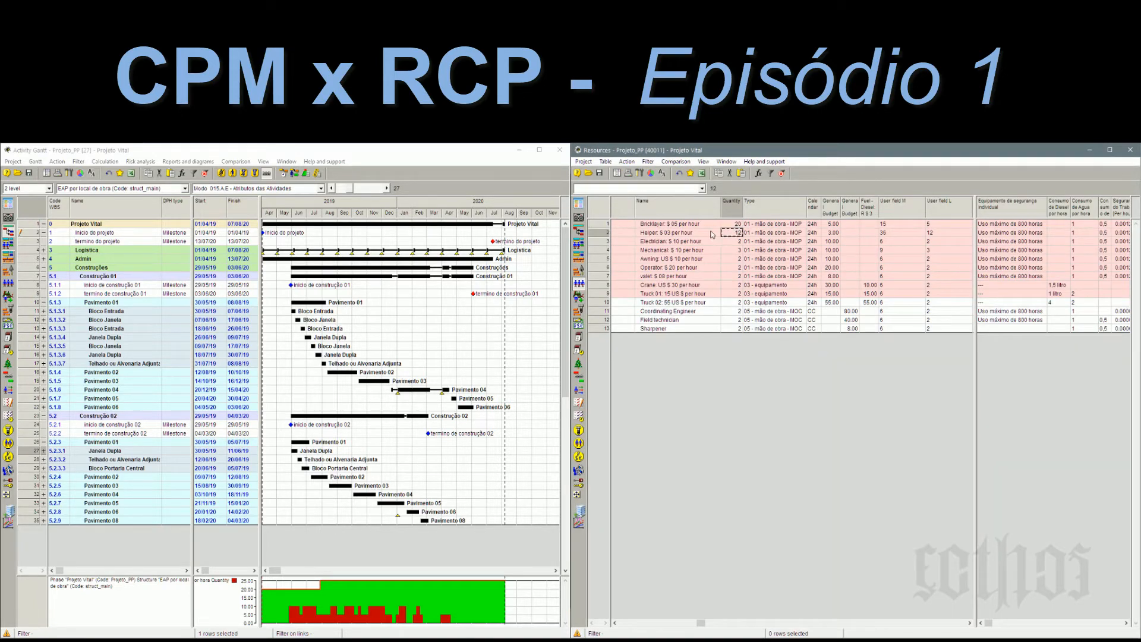
left_click(580, 234)
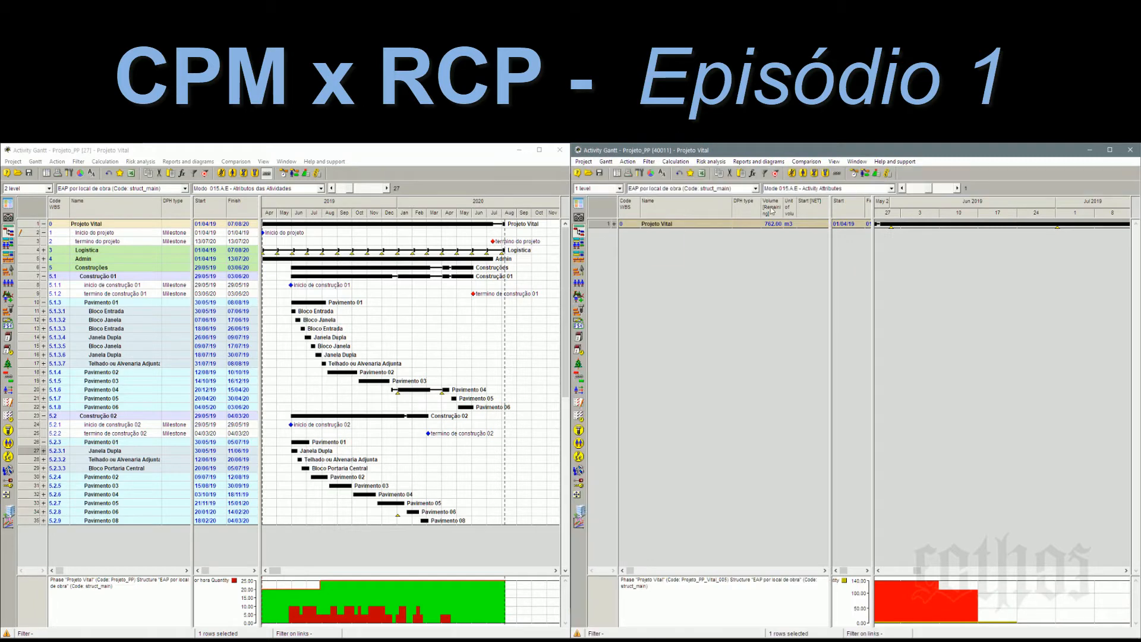
left_click(853, 176)
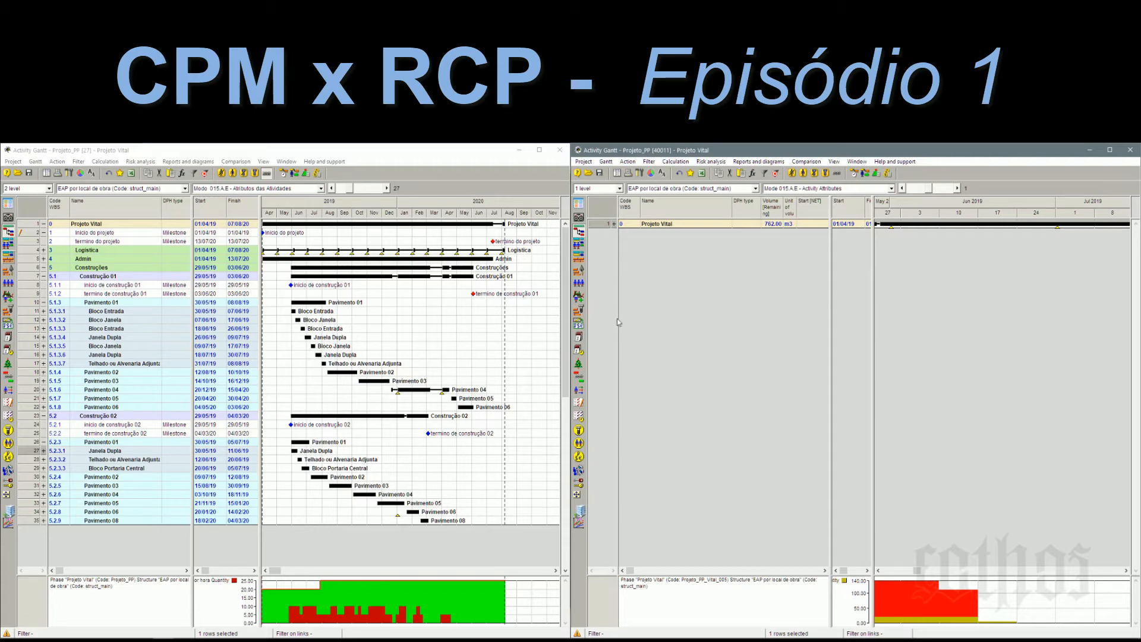
Step: Expand the Projeto Vital phase in the Projeto_PP [40011] Gantt and examine the bars of its floors
left_click(614, 224)
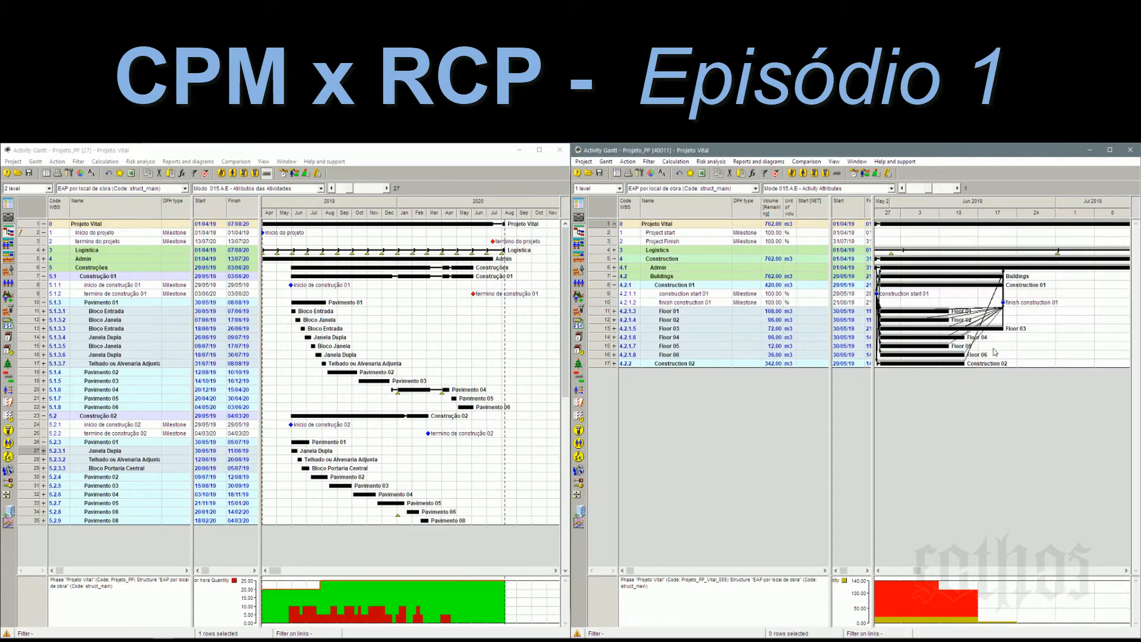
mouse_move(930, 322)
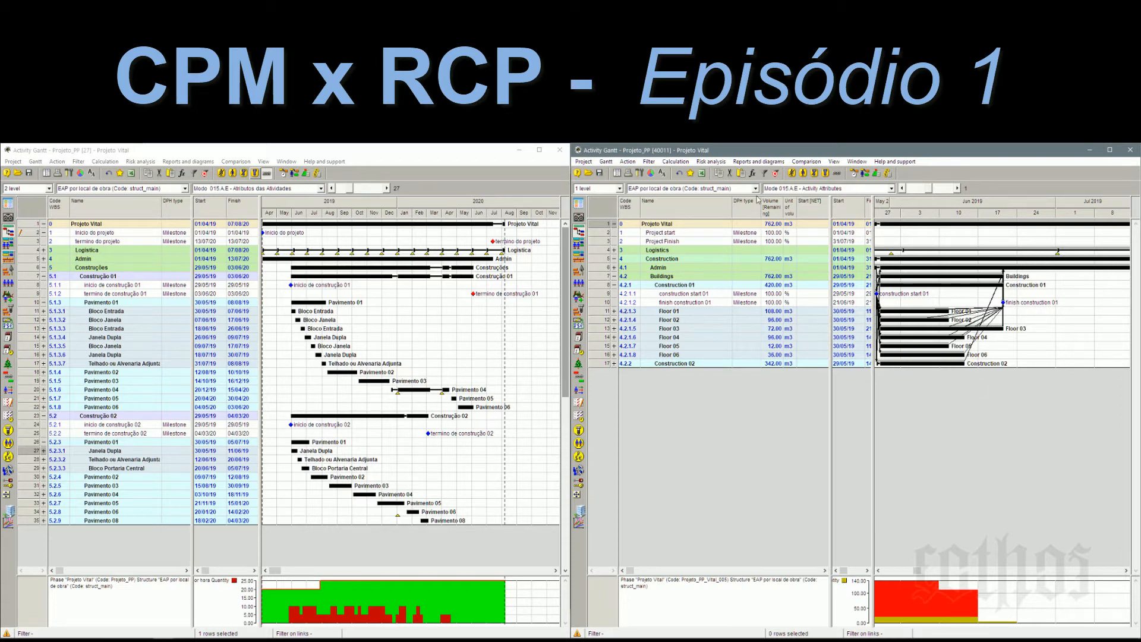
Step: Show the Priority field as a column before DPH type in the Projeto_PP [40011] Activity Gantt and widen it to fit its values
right_click(744, 208)
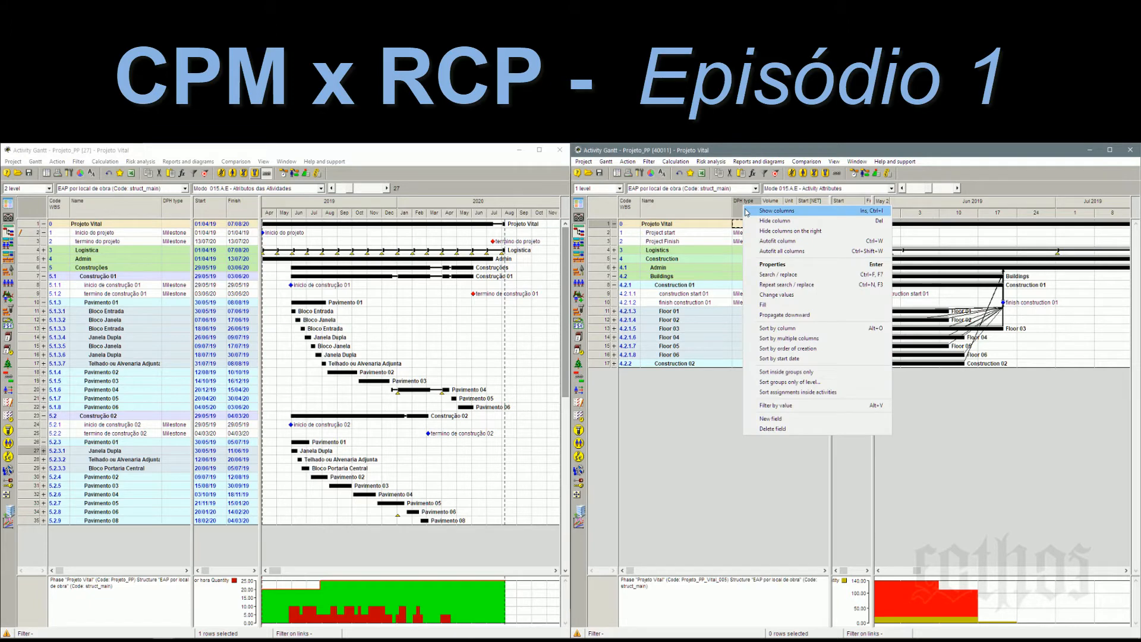
left_click(746, 211)
left_click(805, 495)
type("pr")
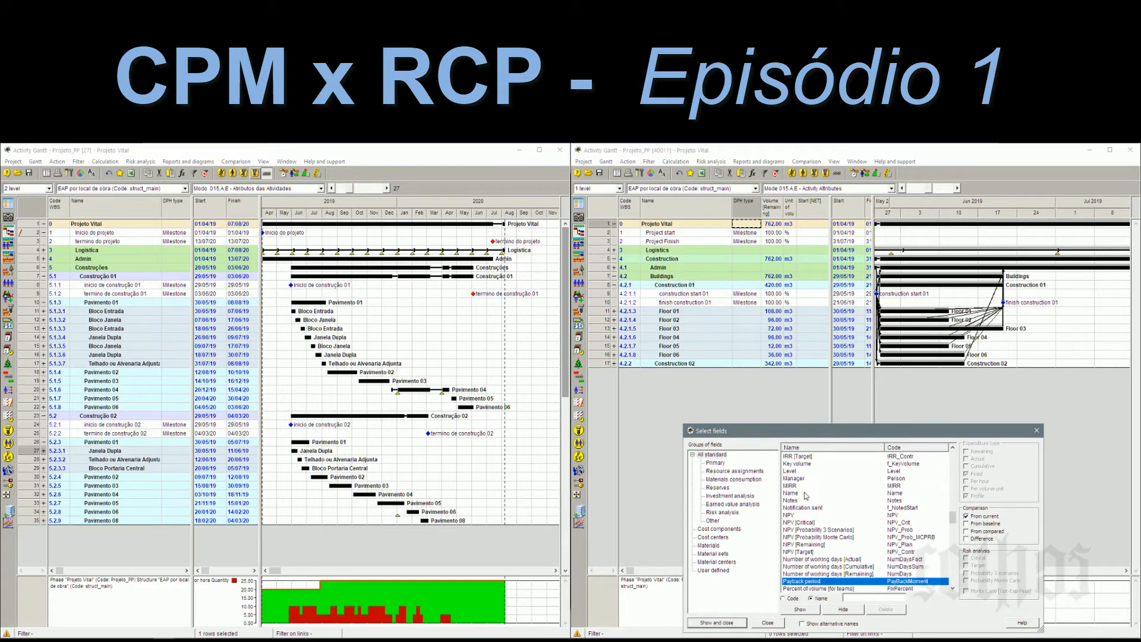
key("Down")
key("Down")
key("Down")
key("Down")
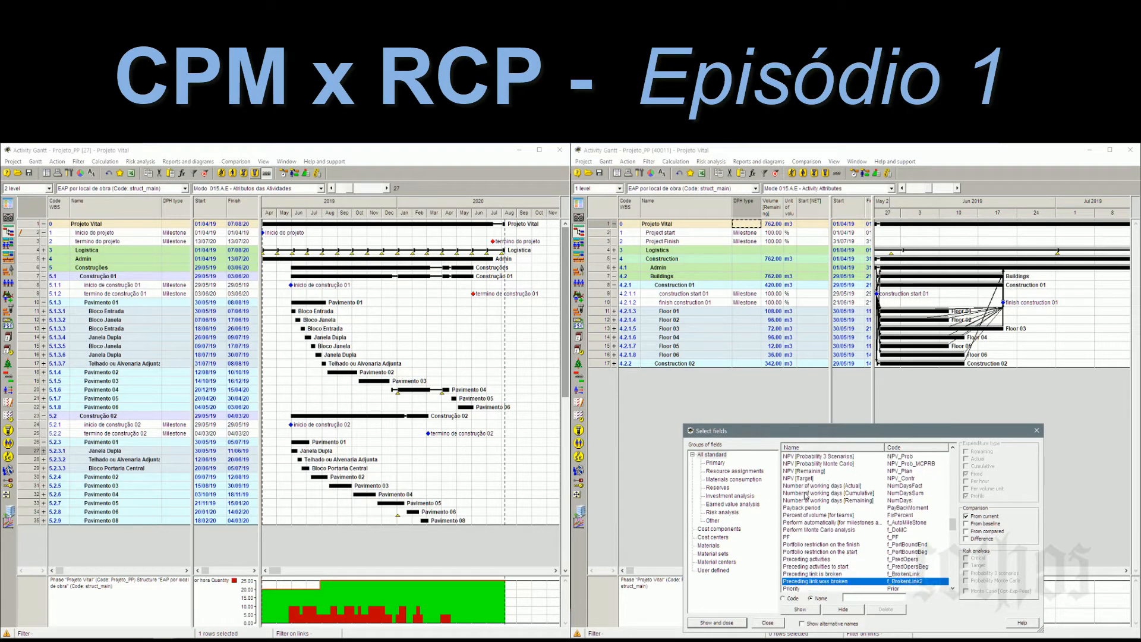
key("Return")
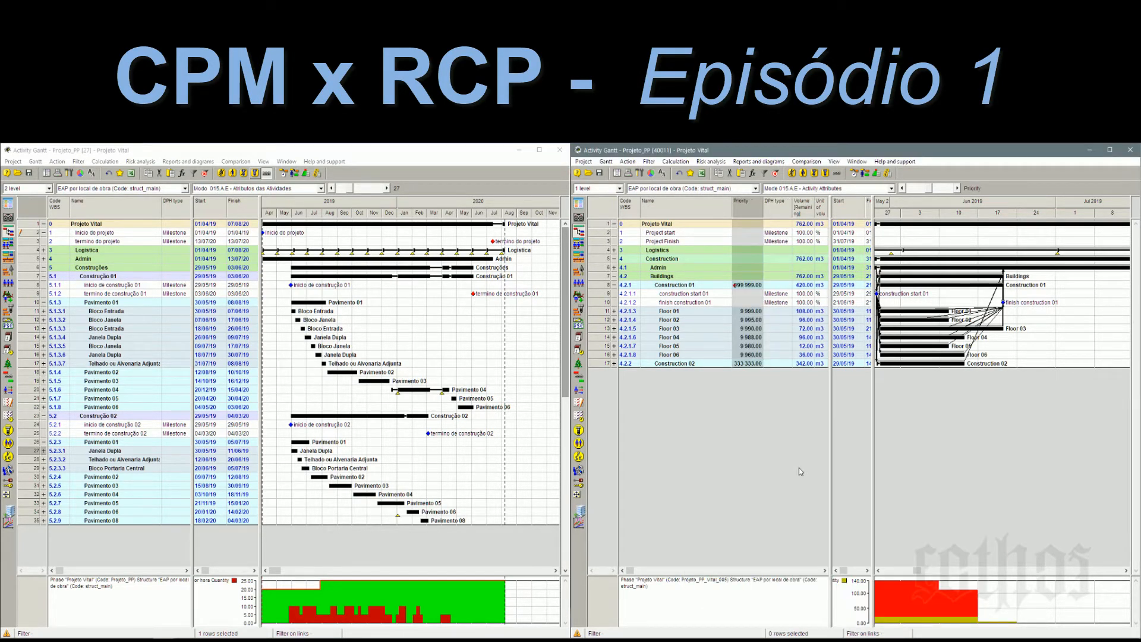
left_click(747, 328)
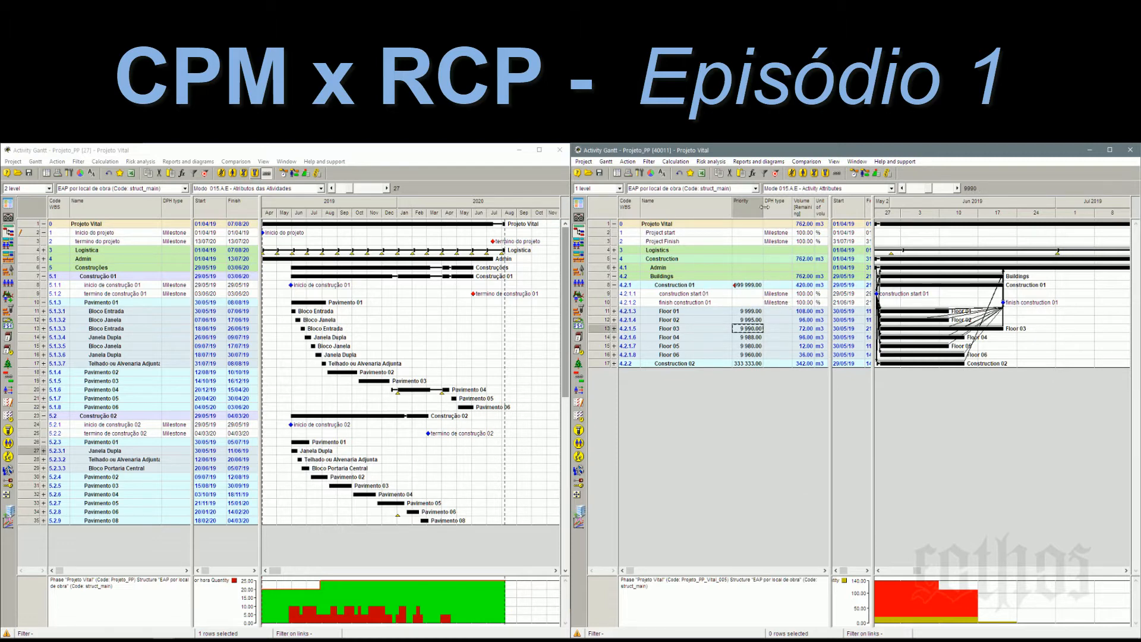
left_click_drag(764, 206, 770, 206)
Step: Examine the priorities of Construction 01, Construction 02 and each activity inside the expanded Floor 01
left_click(754, 286)
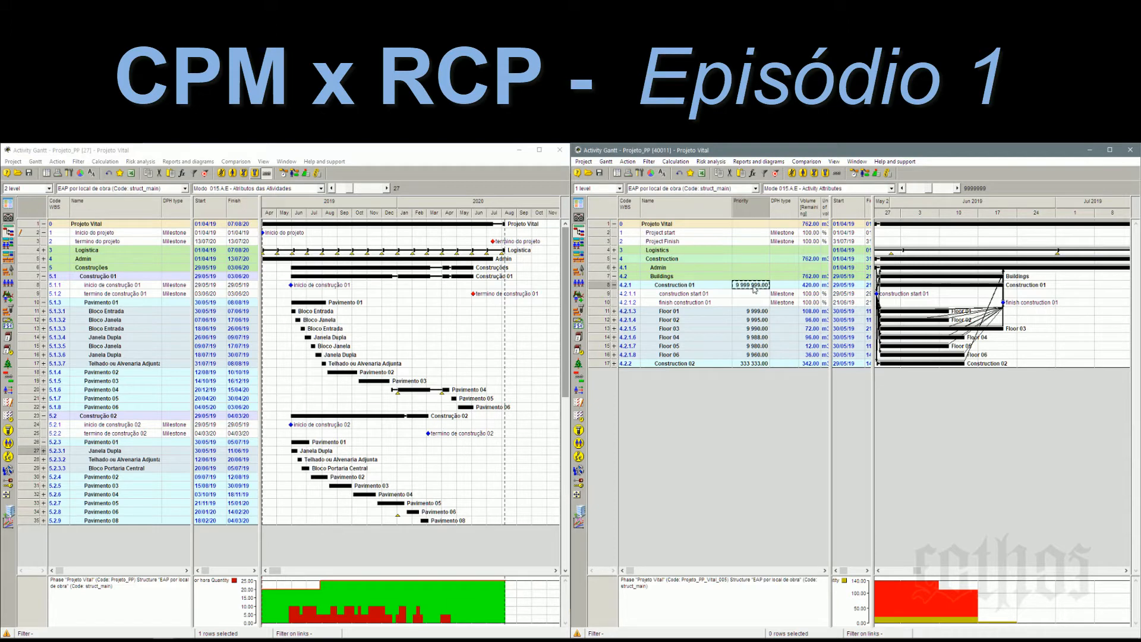
left_click(748, 364)
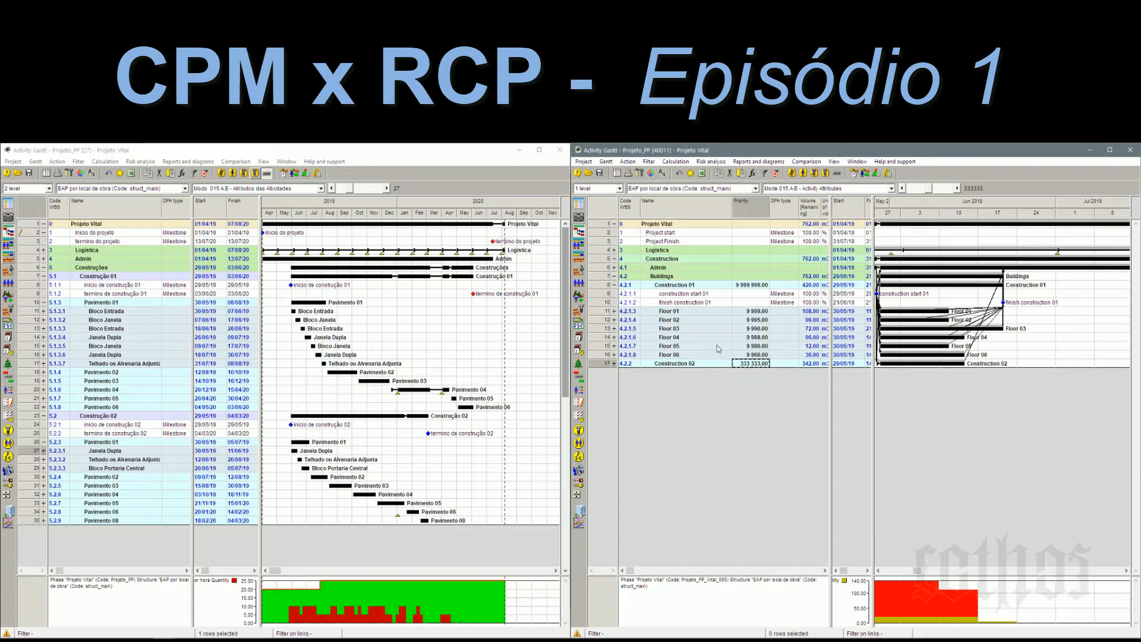
left_click(615, 315)
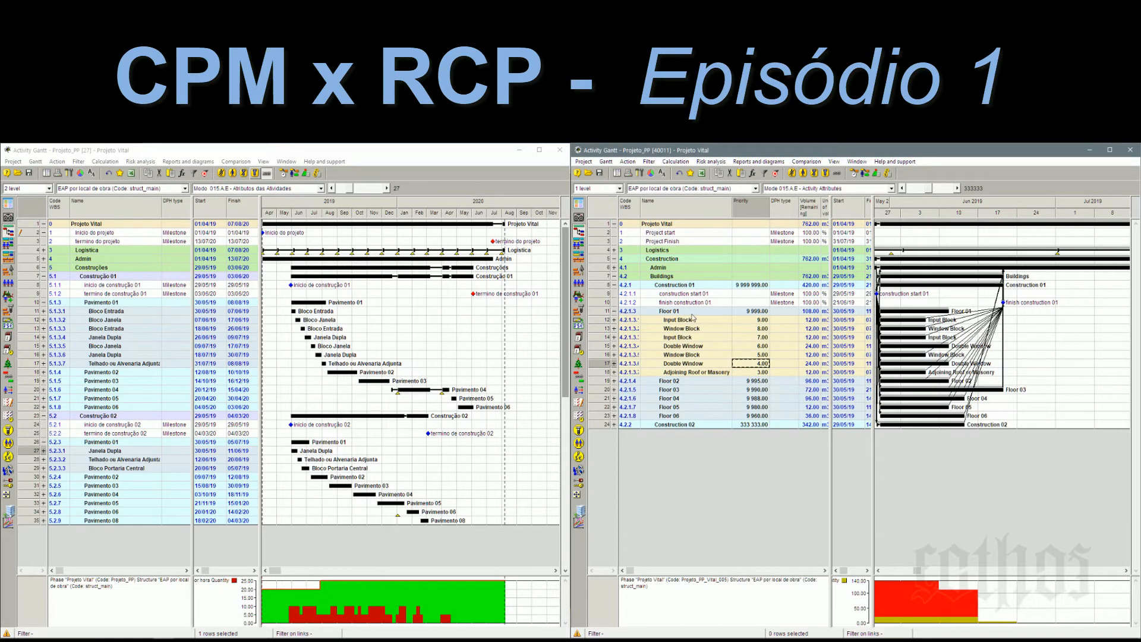
left_click(707, 316)
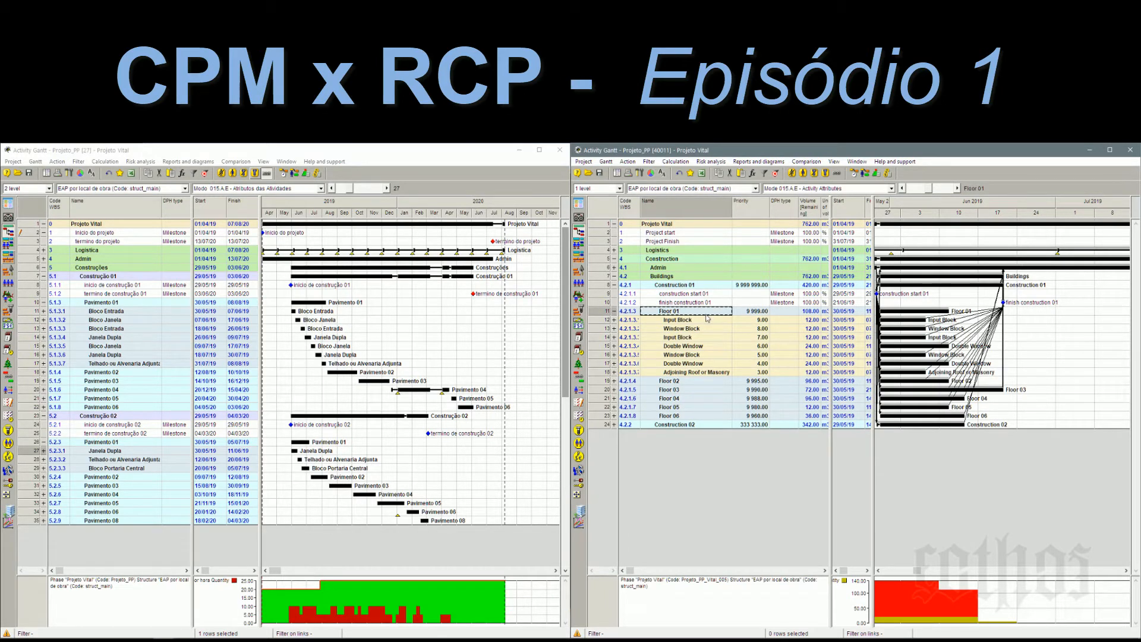
left_click(708, 321)
left_click(755, 321)
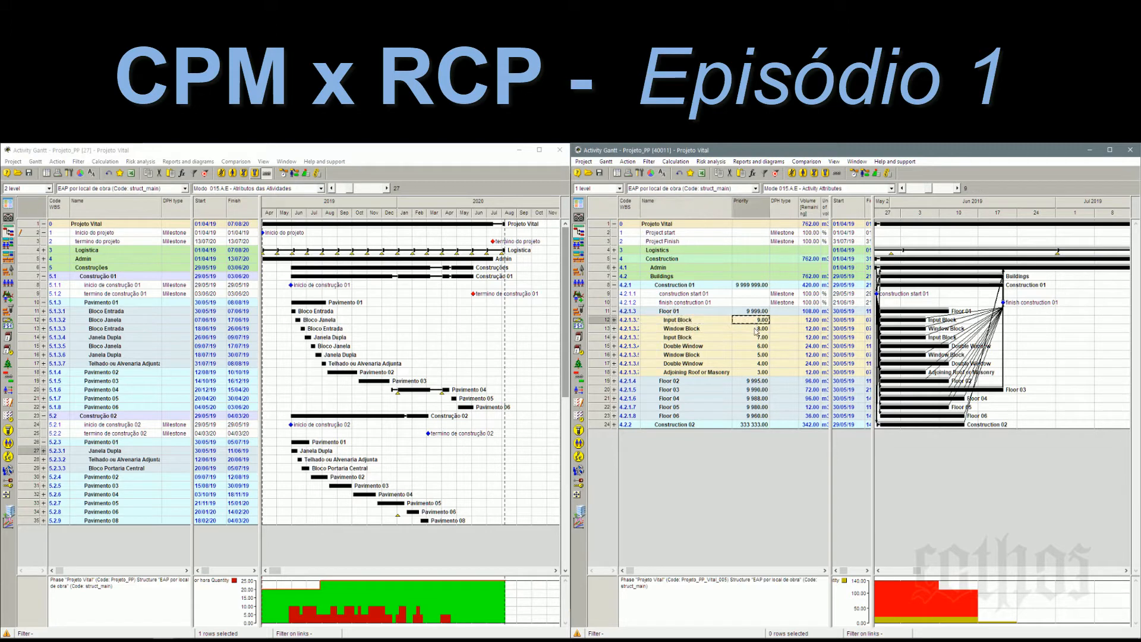
left_click(756, 329)
left_click(758, 338)
left_click(761, 346)
left_click(761, 355)
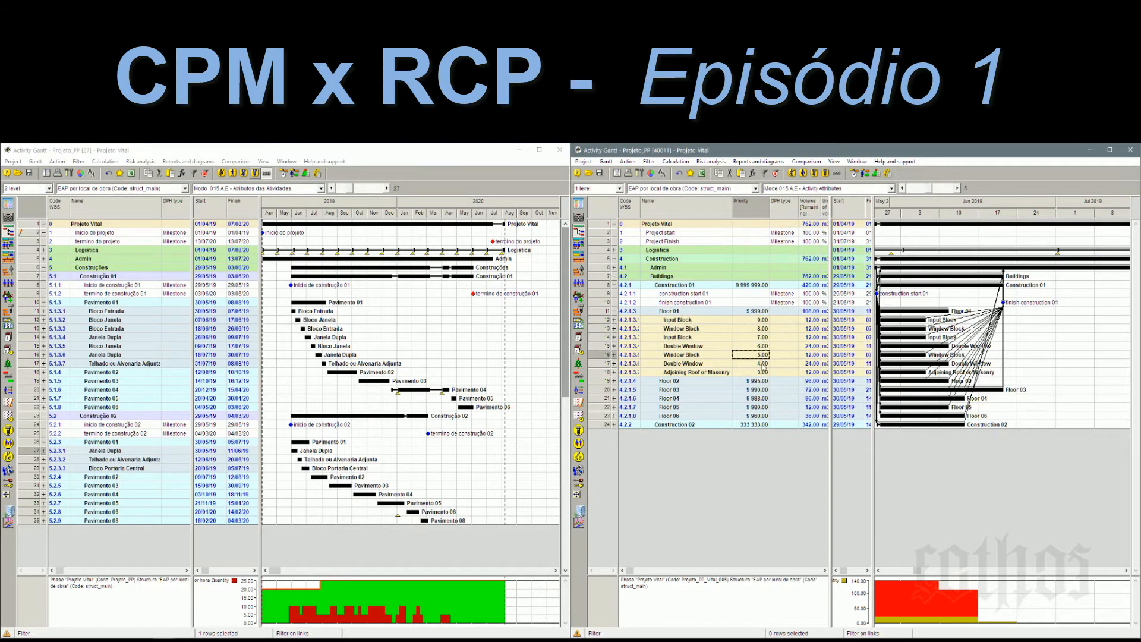
left_click(761, 363)
left_click(762, 372)
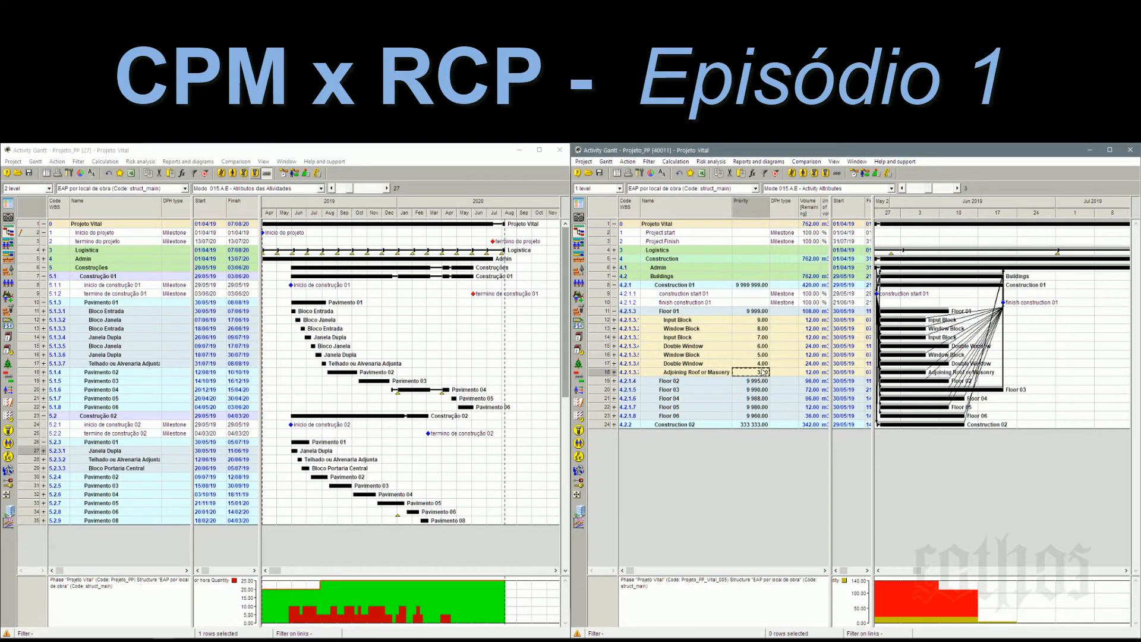
Step: Compare the priorities of the first three block activities in Floor 01 with that of the Double Window below them
left_click(760, 321)
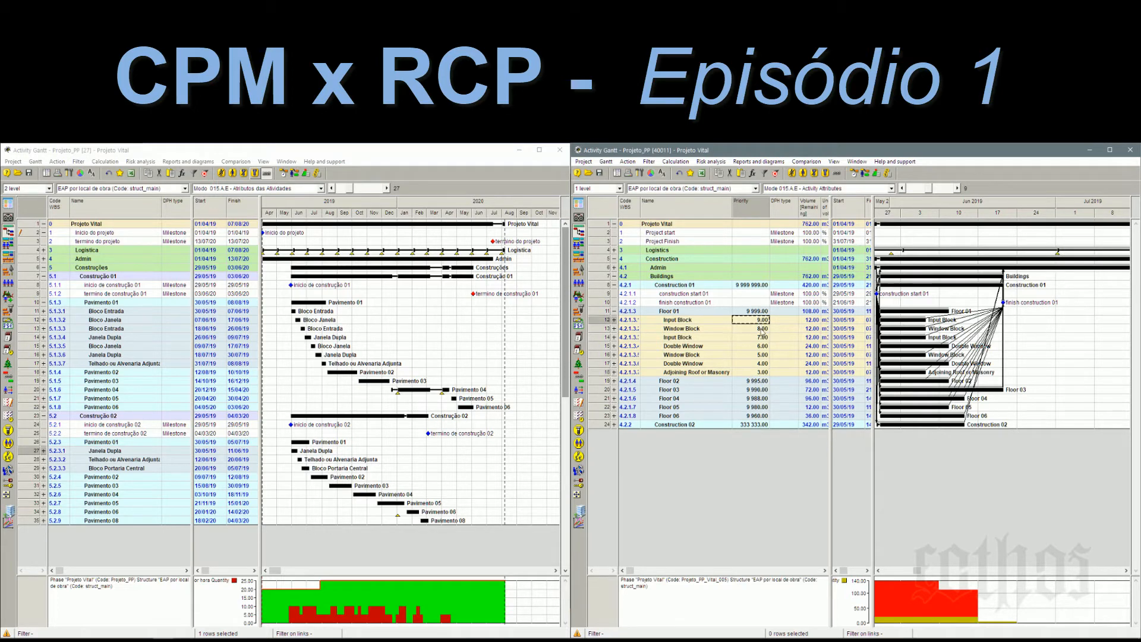
left_click(762, 331)
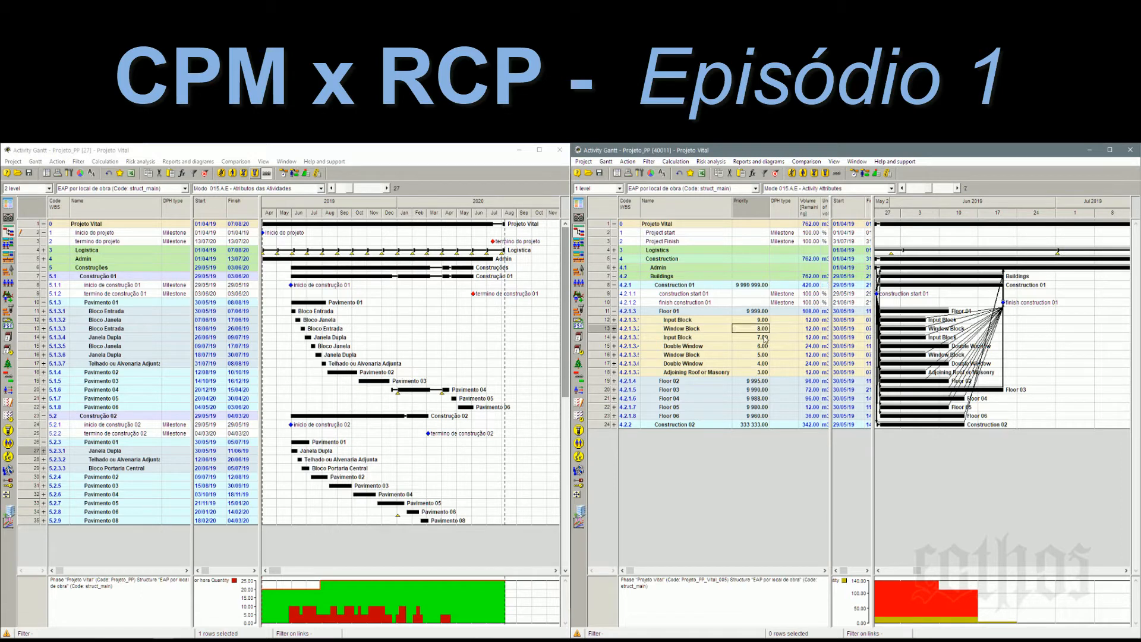
left_click(765, 339)
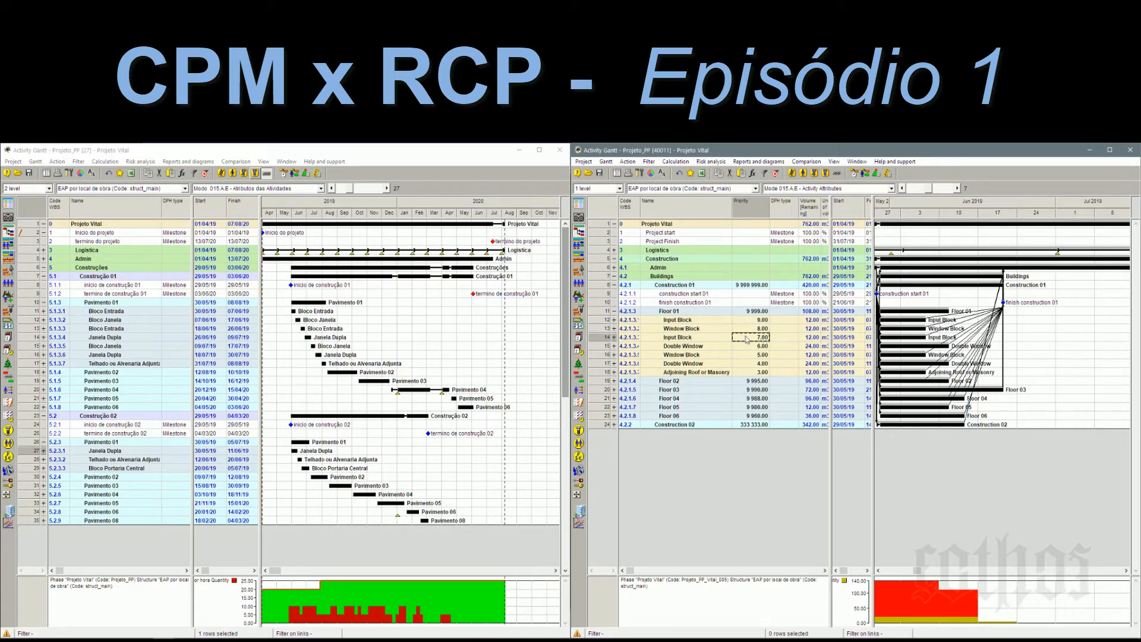
left_click(606, 321)
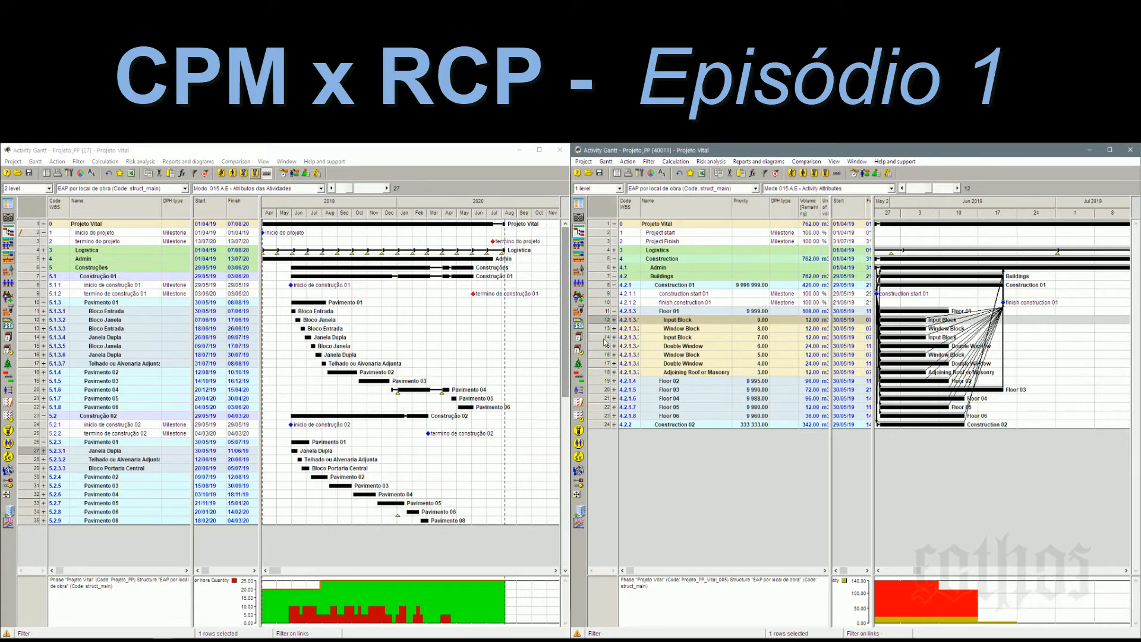
left_click(607, 339, "shift")
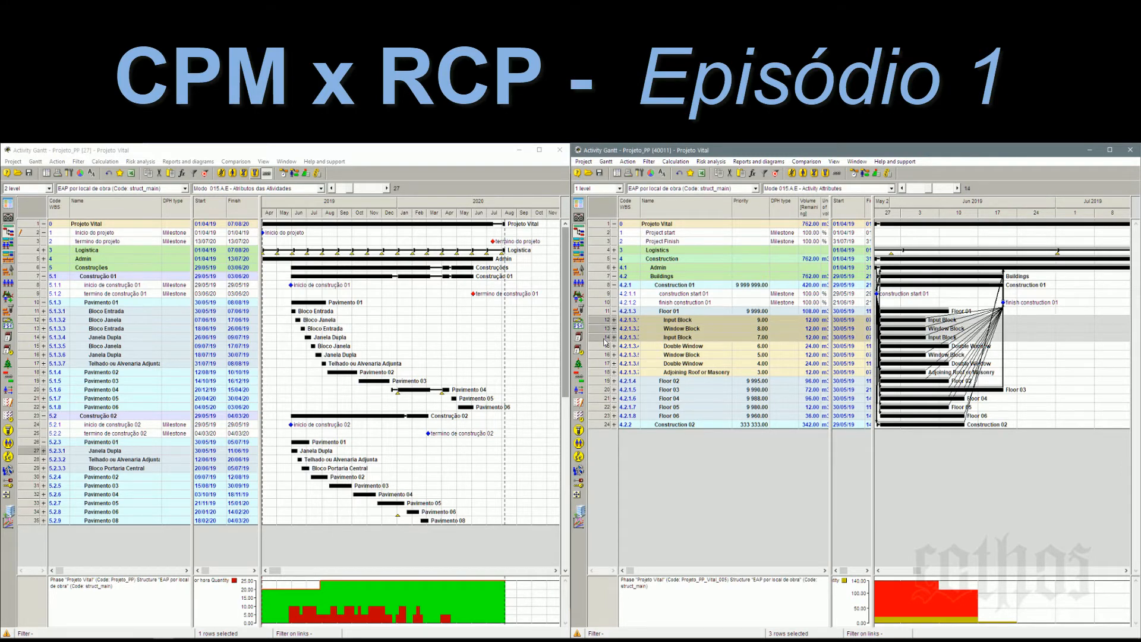
left_click(752, 349)
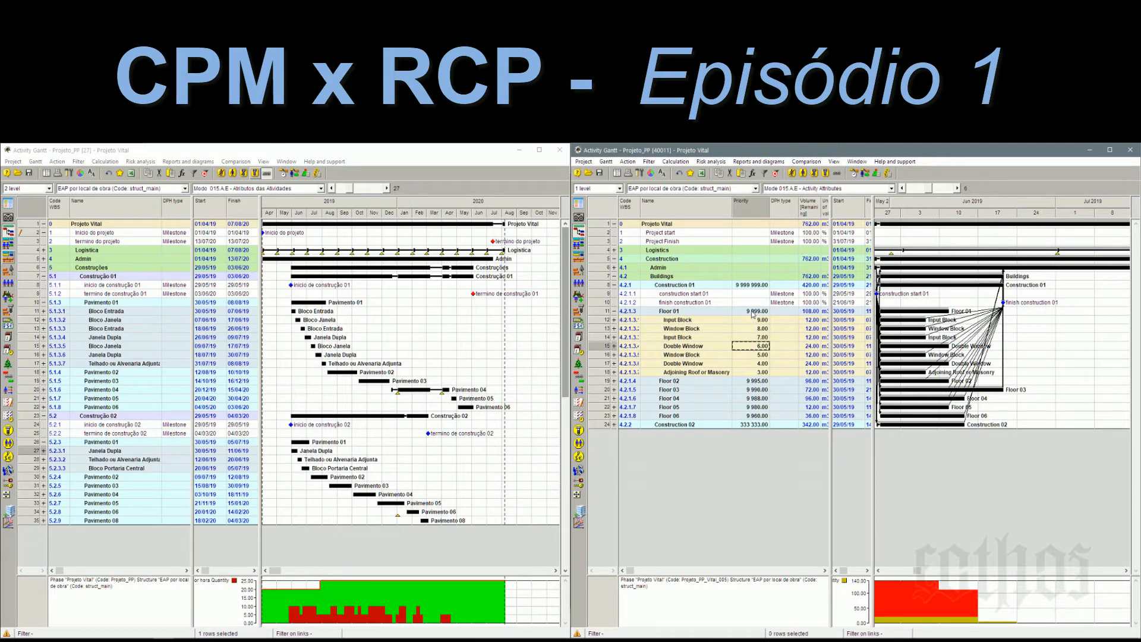
Step: Compare the priorities of Floor 01 and Floor 02, and collapse Floor 01
left_click(753, 311)
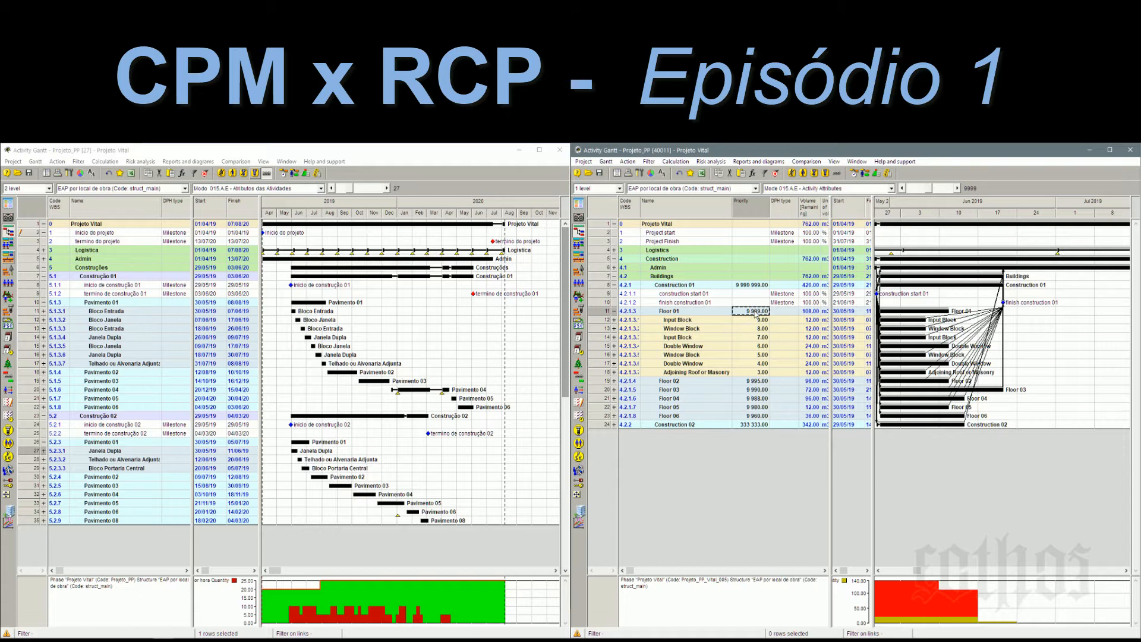
left_click(756, 382)
left_click(615, 311)
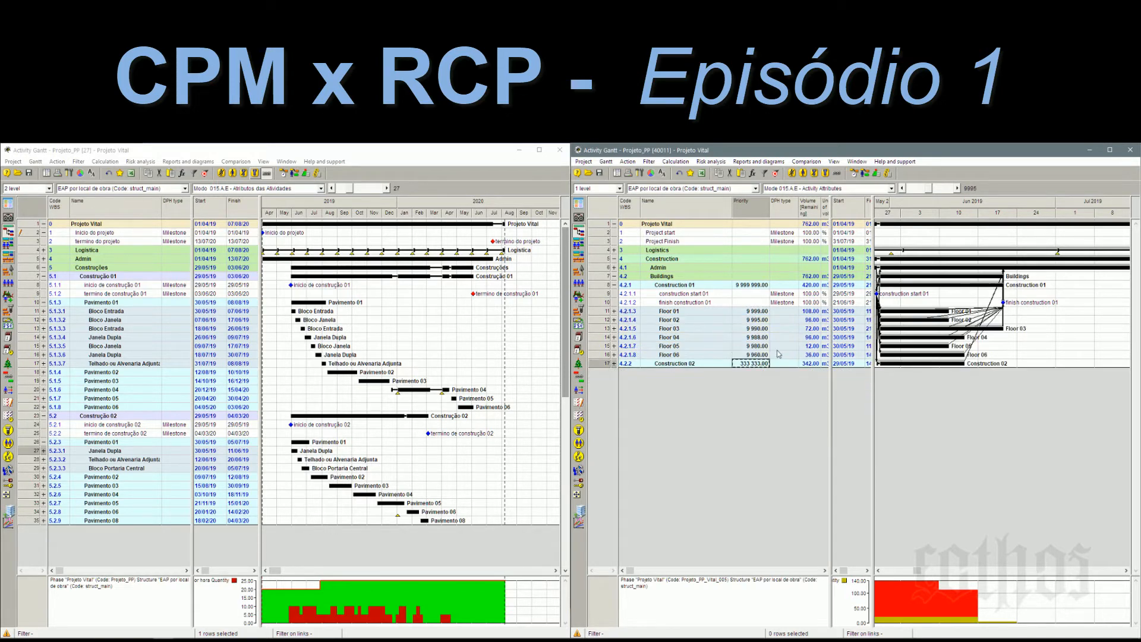
left_click(762, 321)
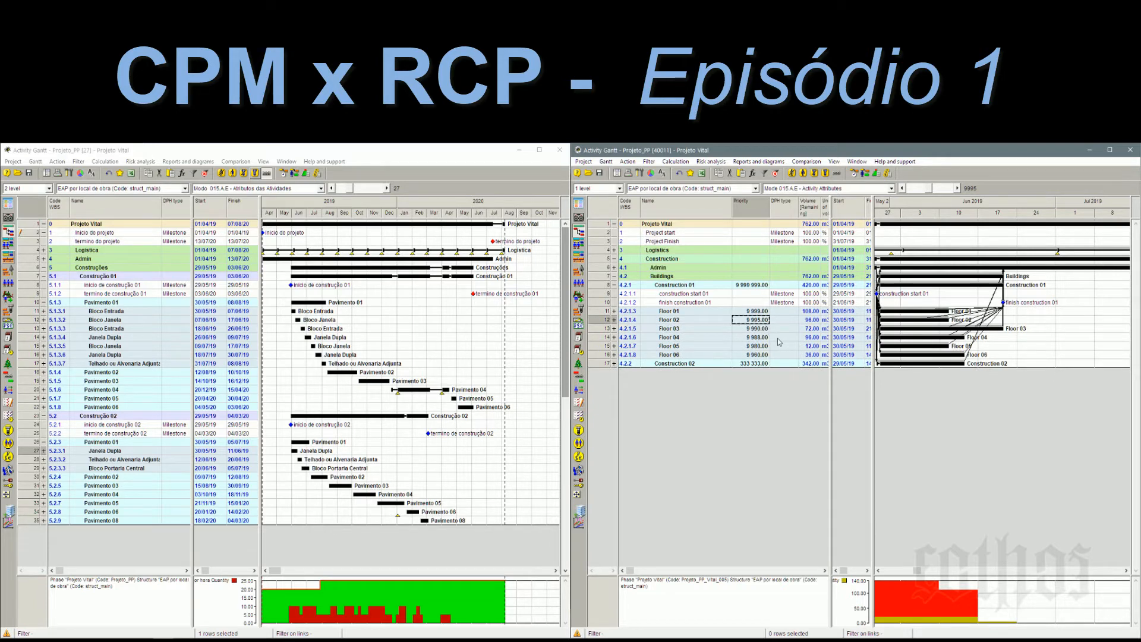
Step: Open the resource constrained scheduling options for Projeto_PP [40011] and check the priority field set there
left_click(865, 173)
left_click_drag(752, 284, 944, 257)
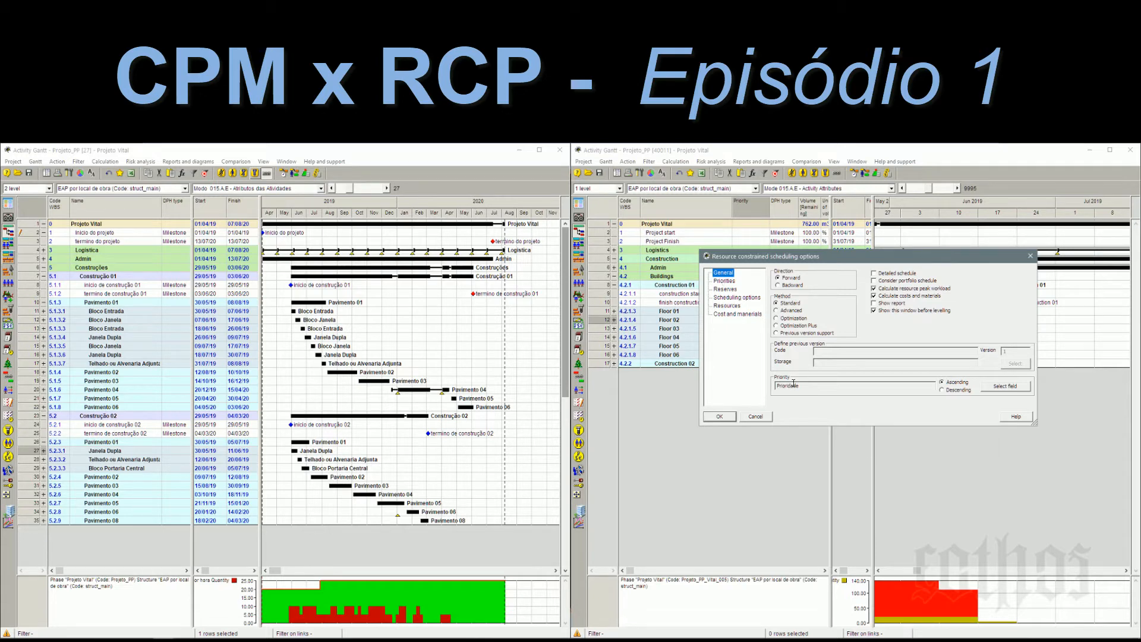
left_click_drag(780, 386, 805, 385)
Step: Add all resources, from Bricklayer to Sharpener, to the resources to be leveled
left_click(735, 307)
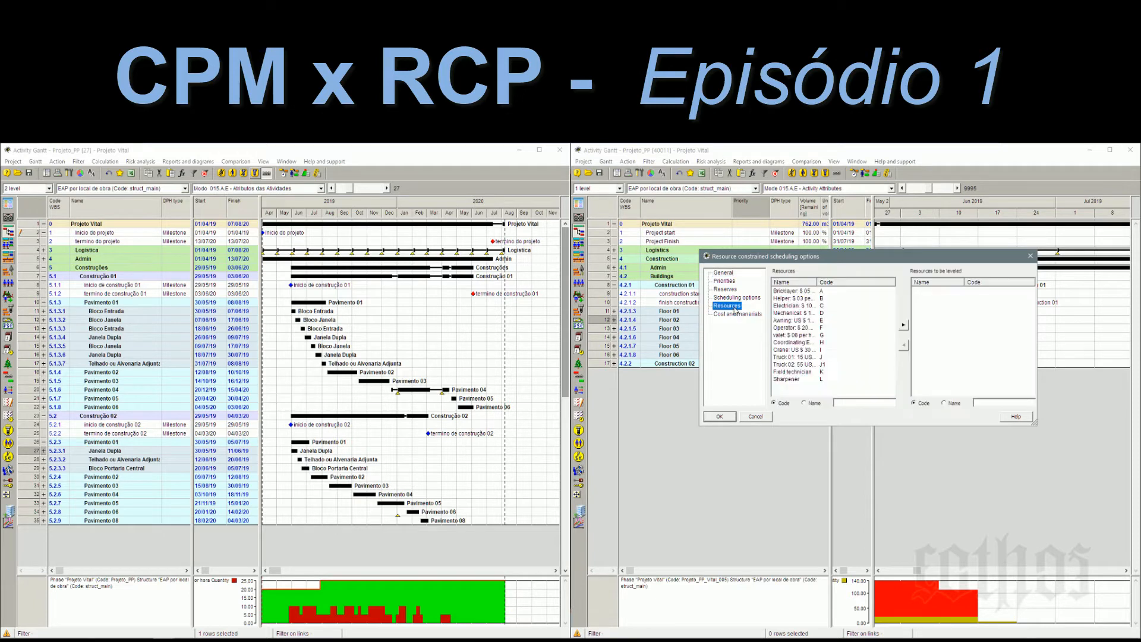
left_click(796, 292)
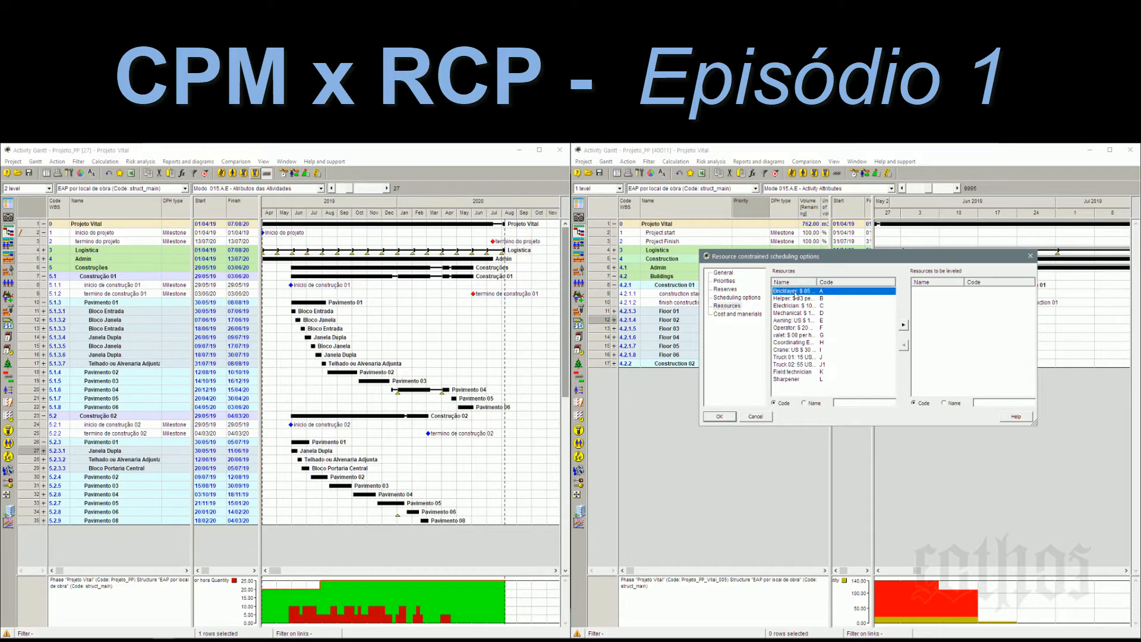
left_click(795, 380)
left_click_drag(793, 372, 790, 292)
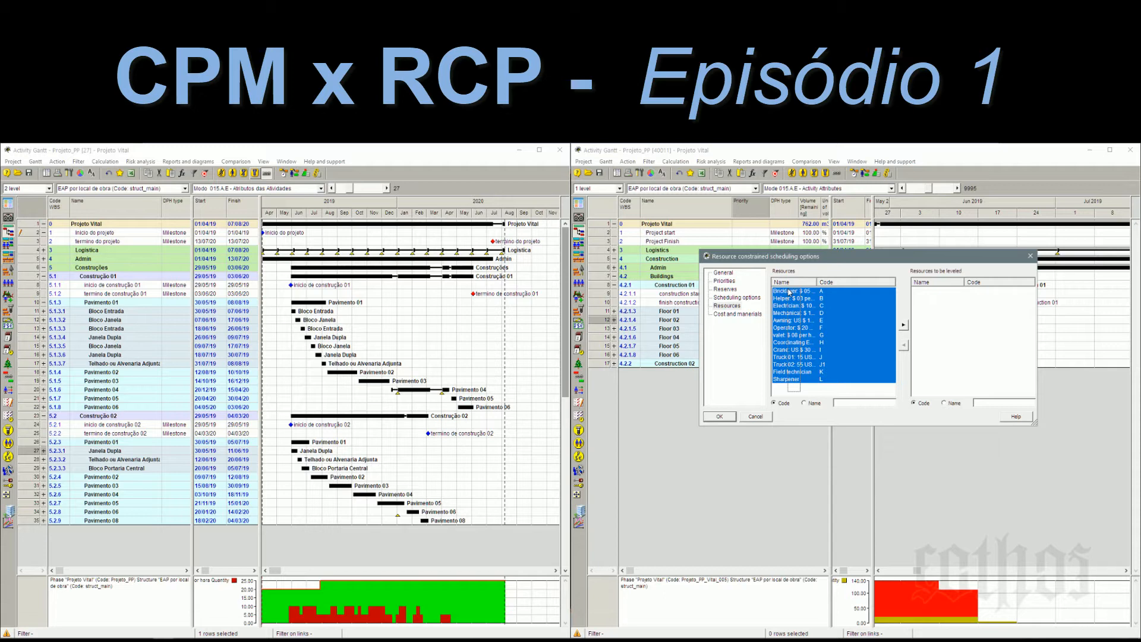
left_click(904, 326)
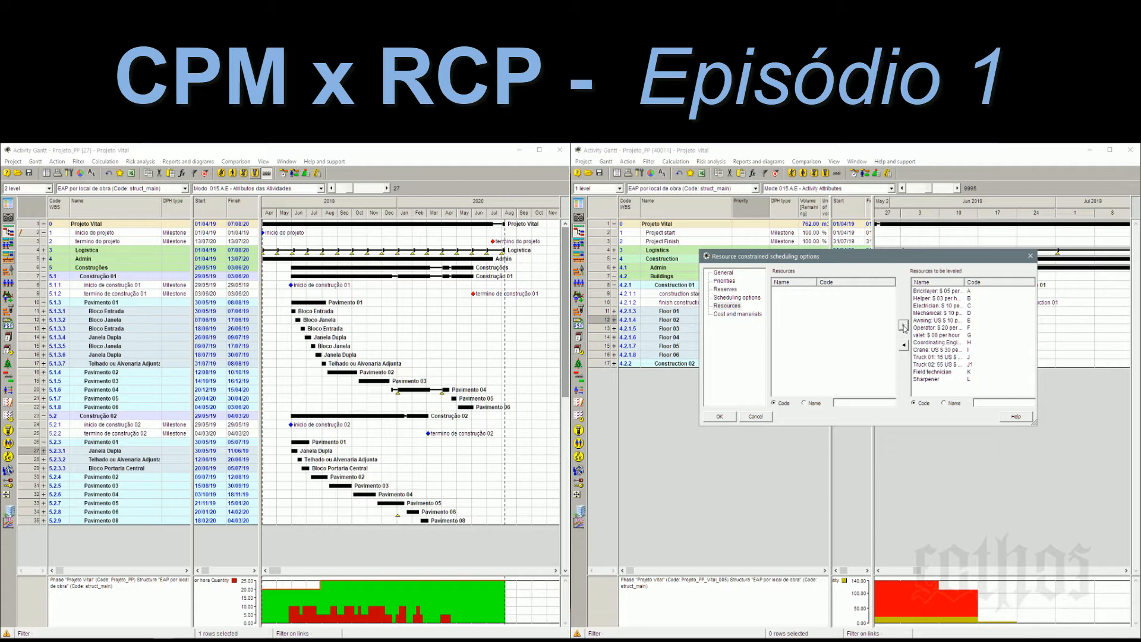
Step: Review the cost, priority and resource options and run the resource constrained scheduling of Projeto_PP [40011]
left_click(759, 315)
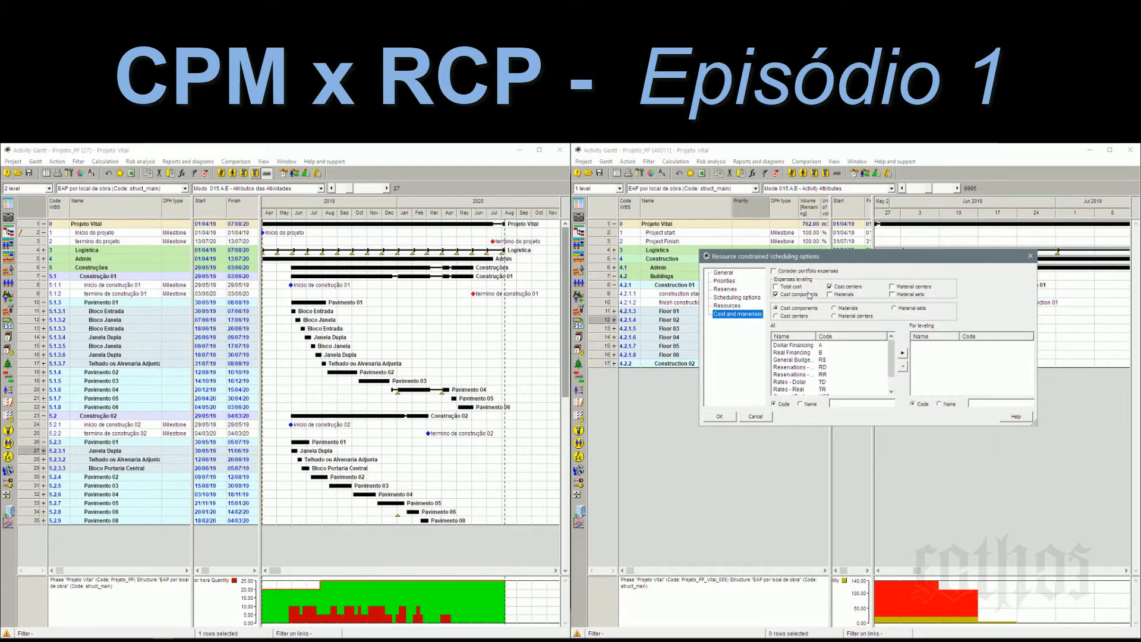
left_click(729, 306)
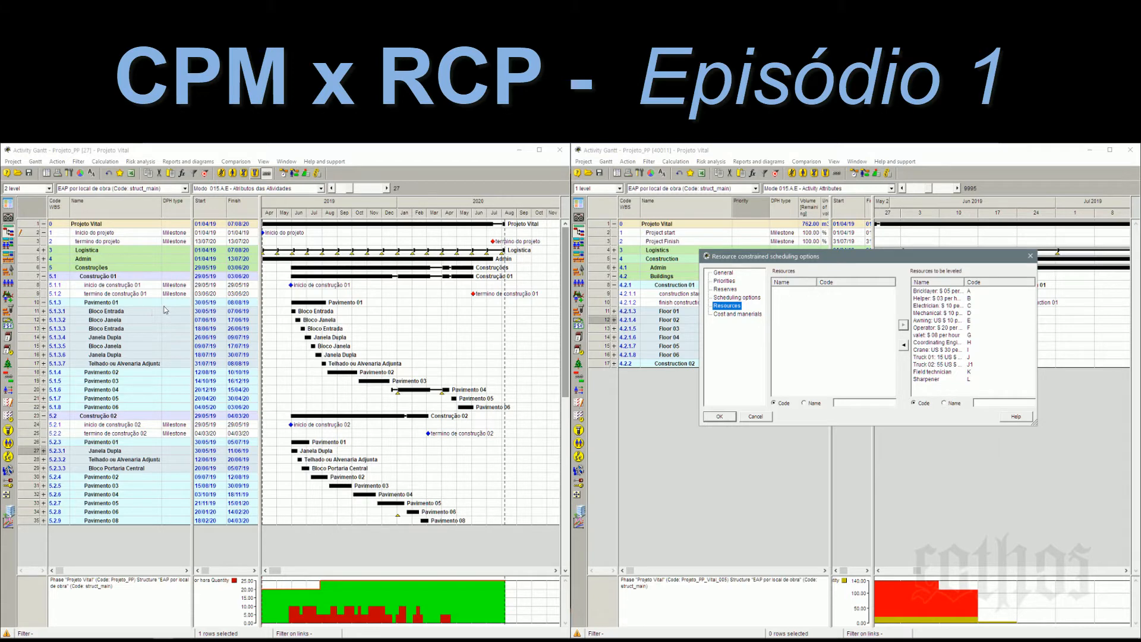
left_click_drag(930, 258, 988, 348)
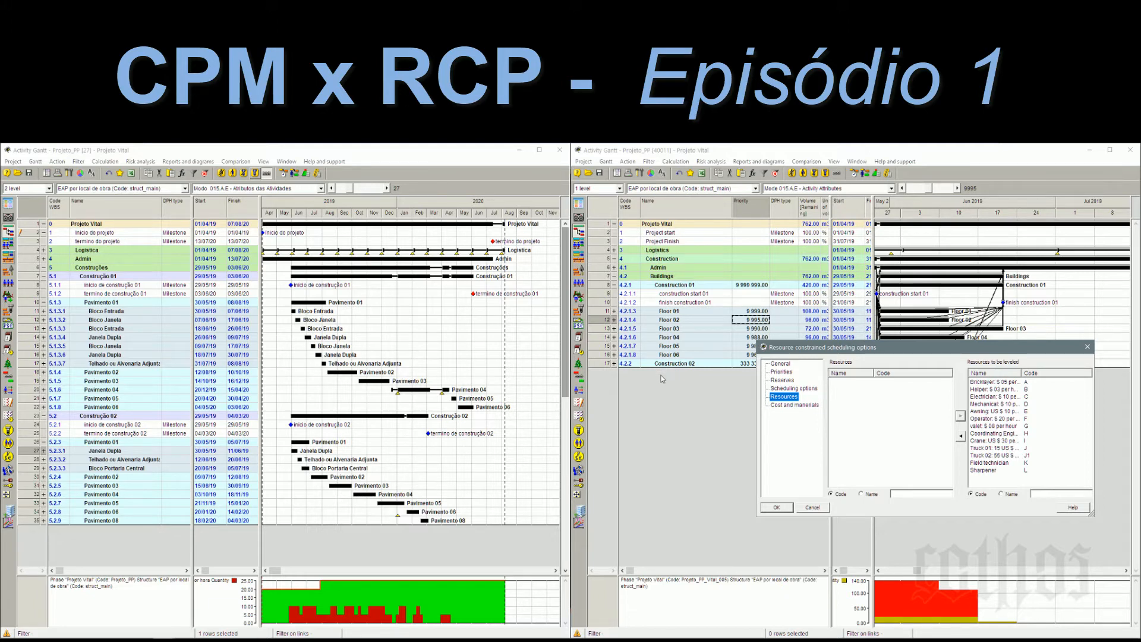
left_click(780, 364)
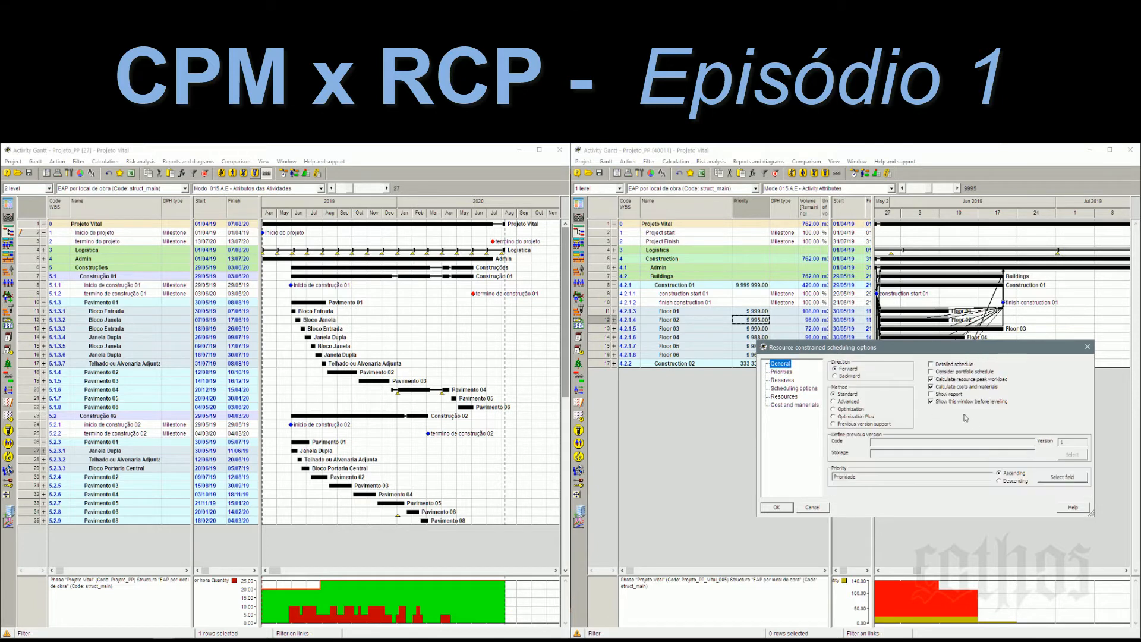
left_click_drag(863, 475, 823, 476)
left_click(785, 397)
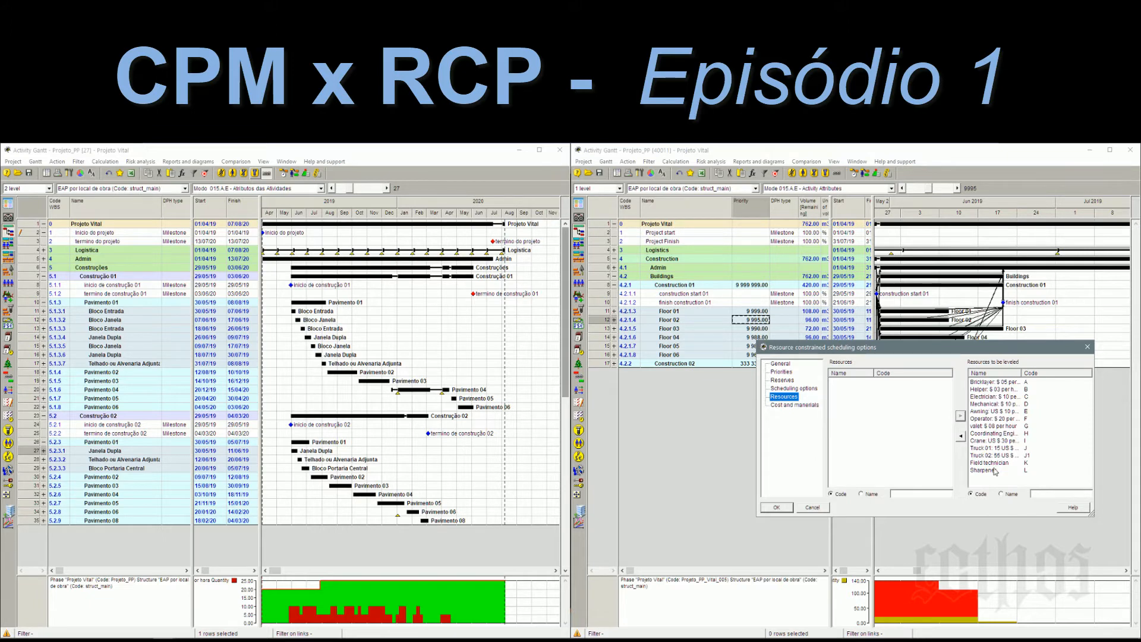
left_click(777, 507)
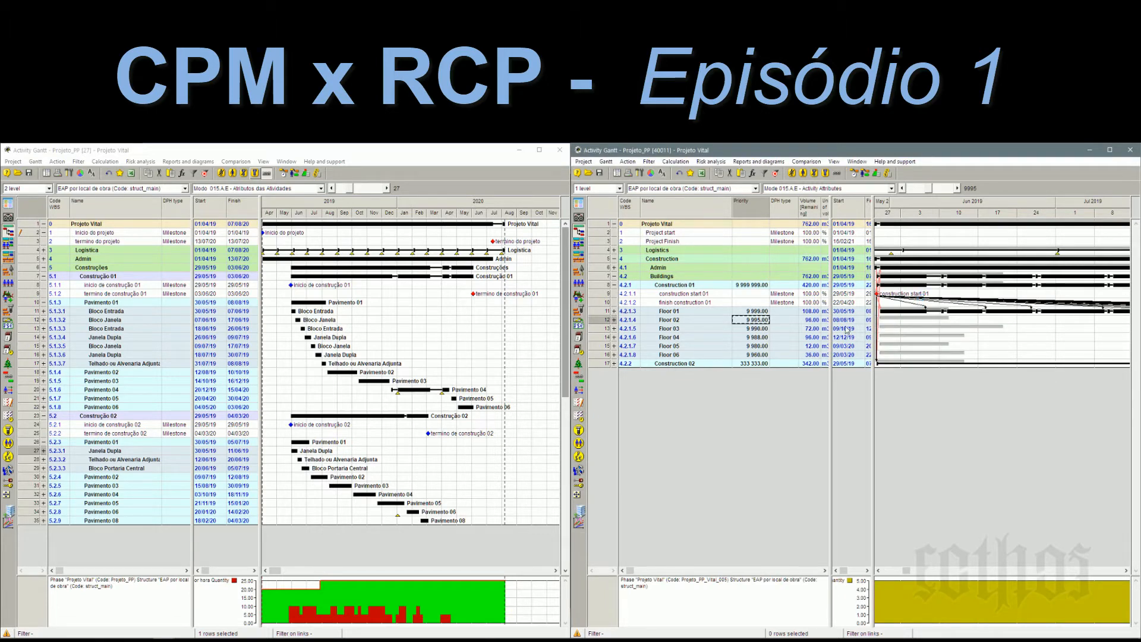
Step: Resize the Gantt panes to show the Start and Finish dates, and delete the results of comparison with the other project
mouse_move(830, 327)
left_mouse_down()
mouse_move(771, 339)
mouse_move(773, 327)
mouse_move(833, 327)
left_mouse_up()
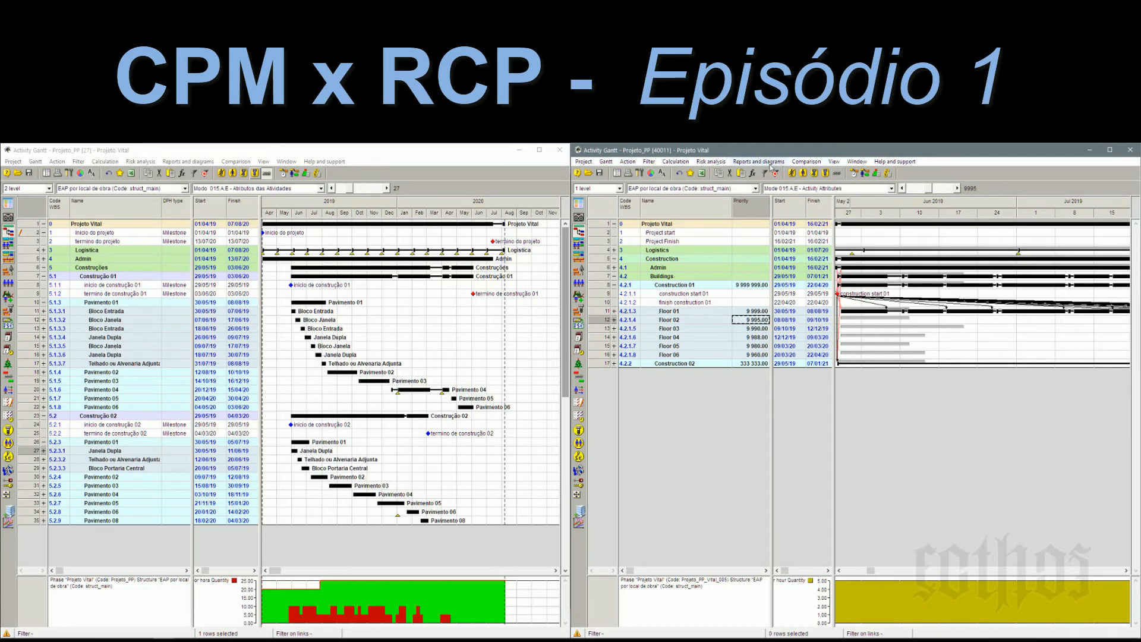
left_click(806, 162)
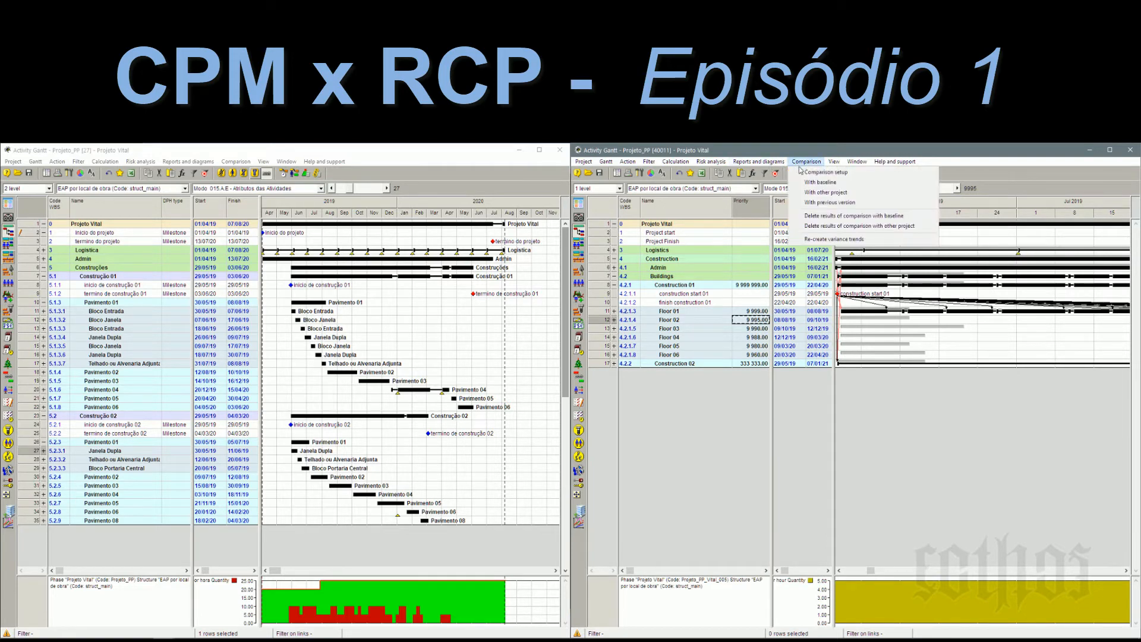
left_click(825, 227)
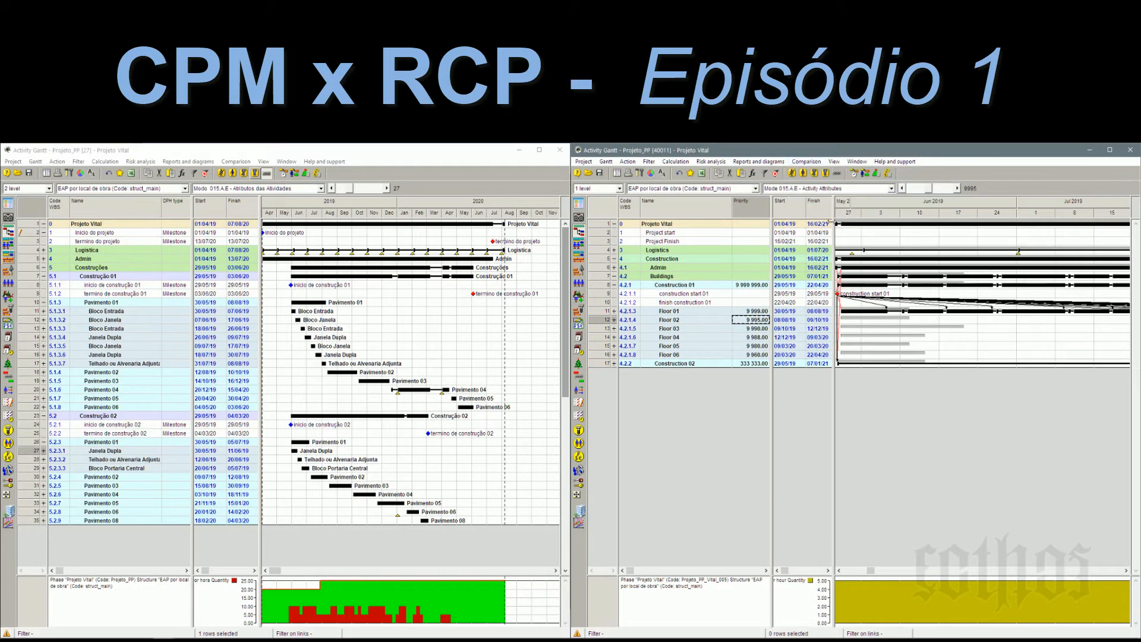
Step: Delete the results of comparison with the other project and fit the Projeto_PP [40011] Gantt timescale to the whole project
left_click(806, 161)
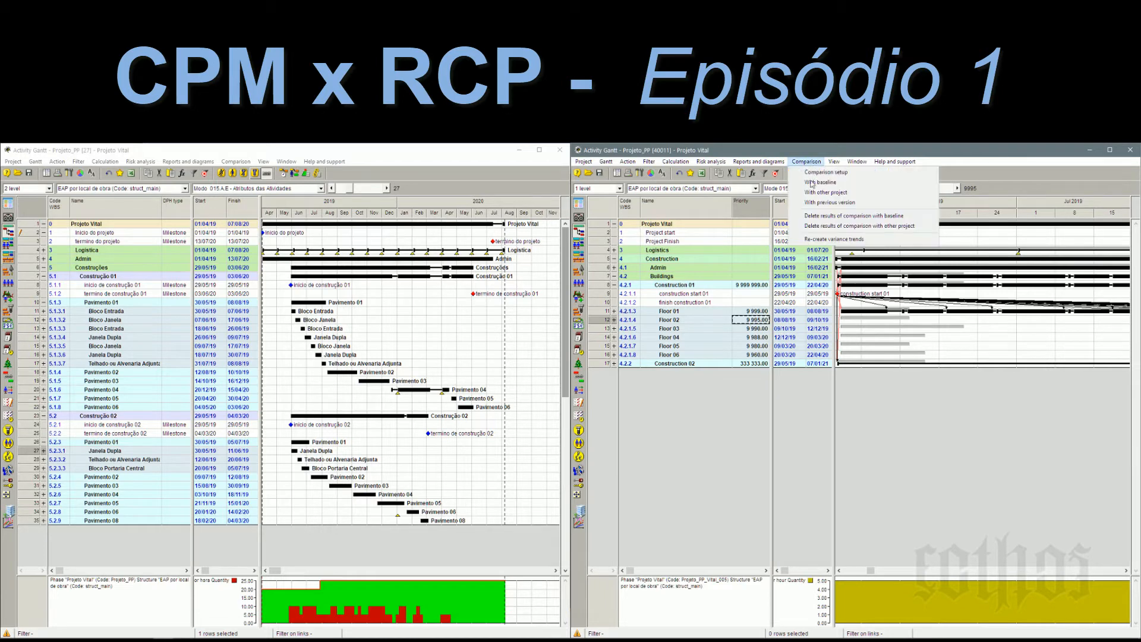
left_click(827, 226)
right_click(924, 203)
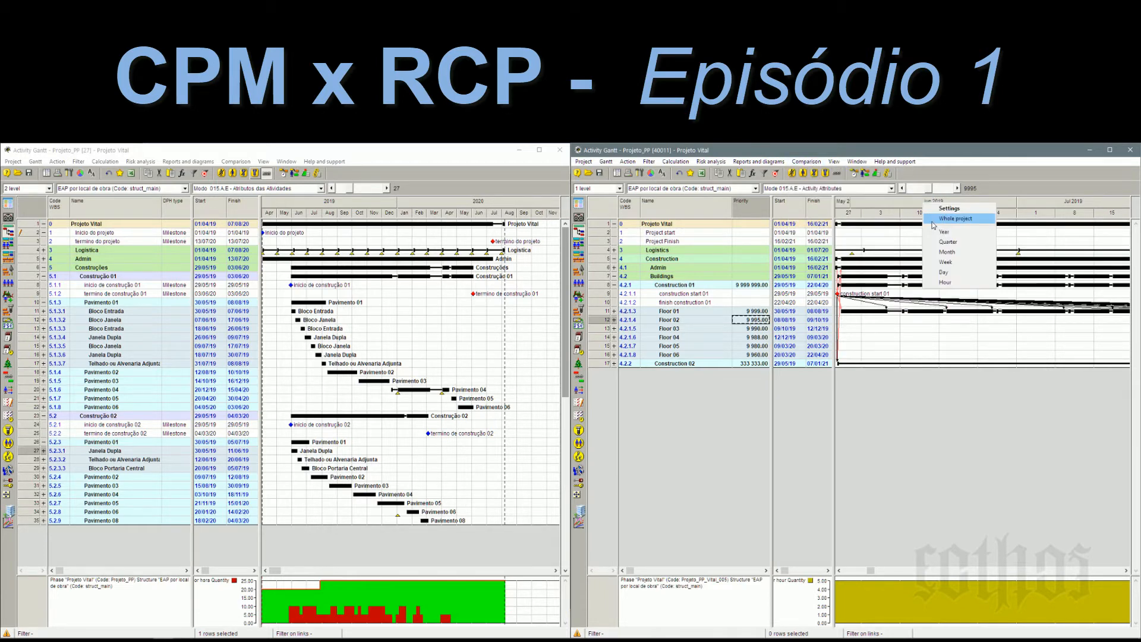
left_click(933, 221)
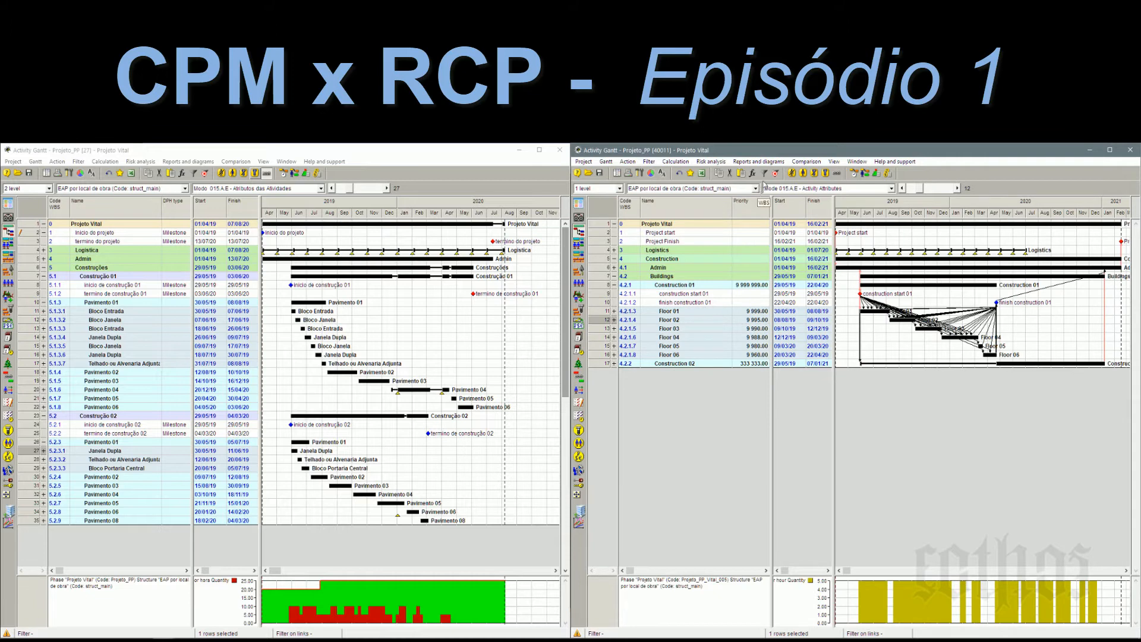
Step: Hide the dependency links in the Projeto_PP [40011] Gantt and expand Floor 01 to examine the sequence of its activities
left_click(825, 174)
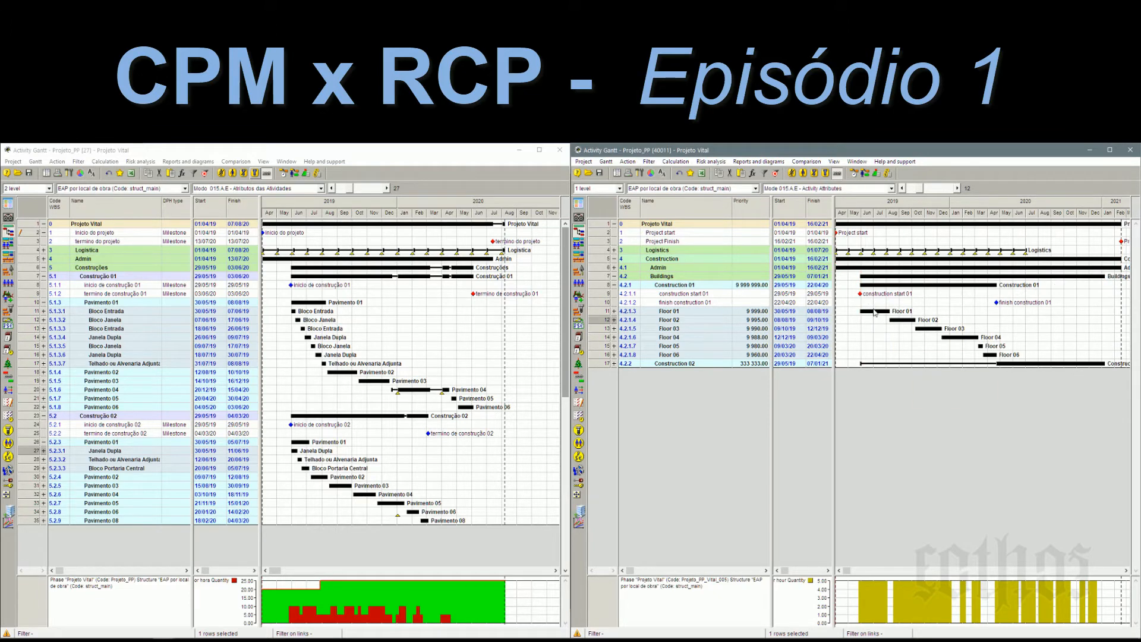
mouse_move(949, 339)
mouse_move(993, 357)
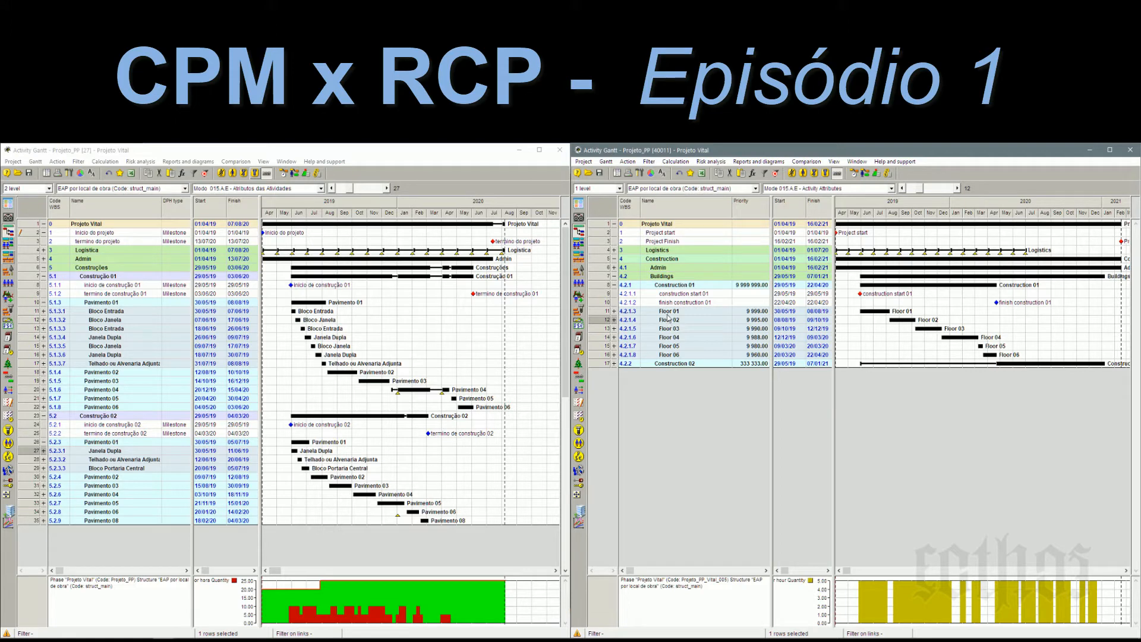
left_click(615, 312)
left_click(706, 328)
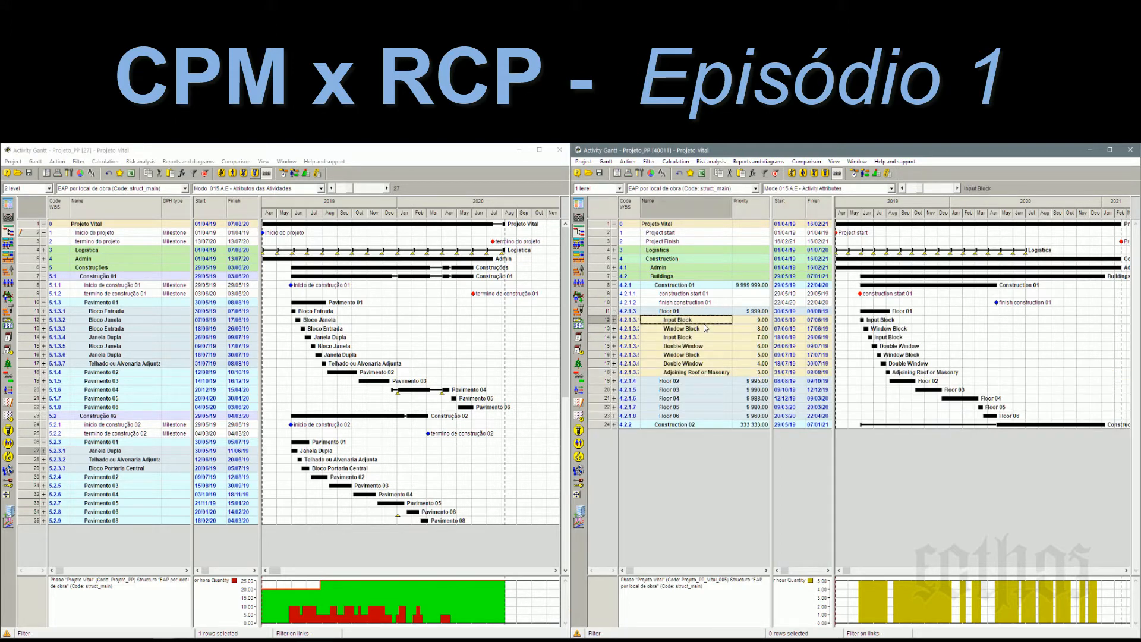
left_click(709, 338)
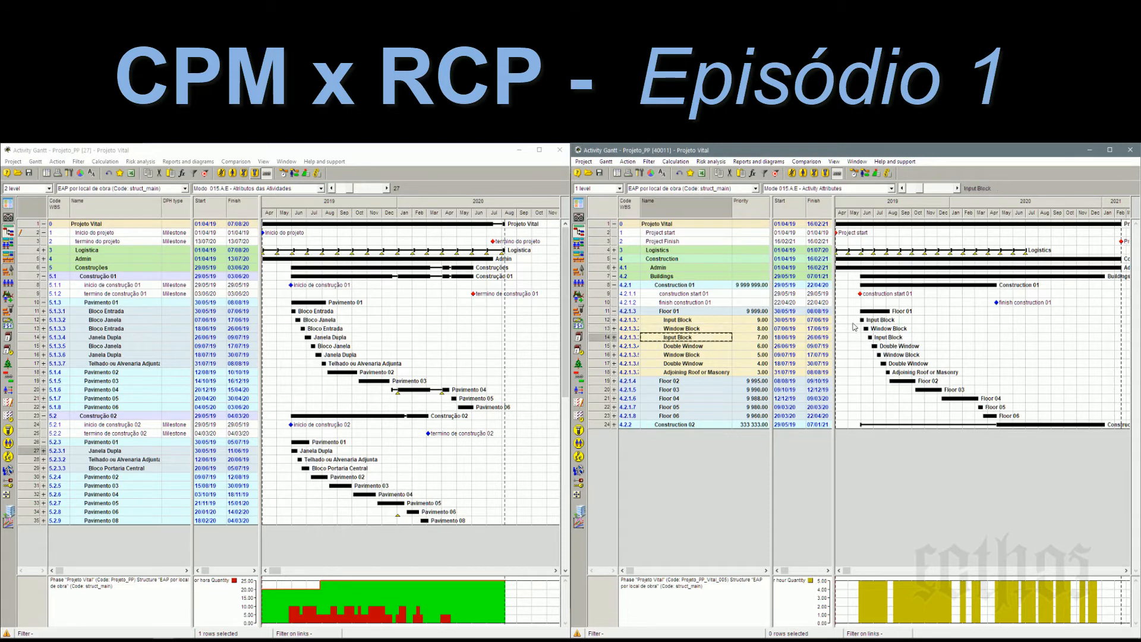
mouse_move(884, 371)
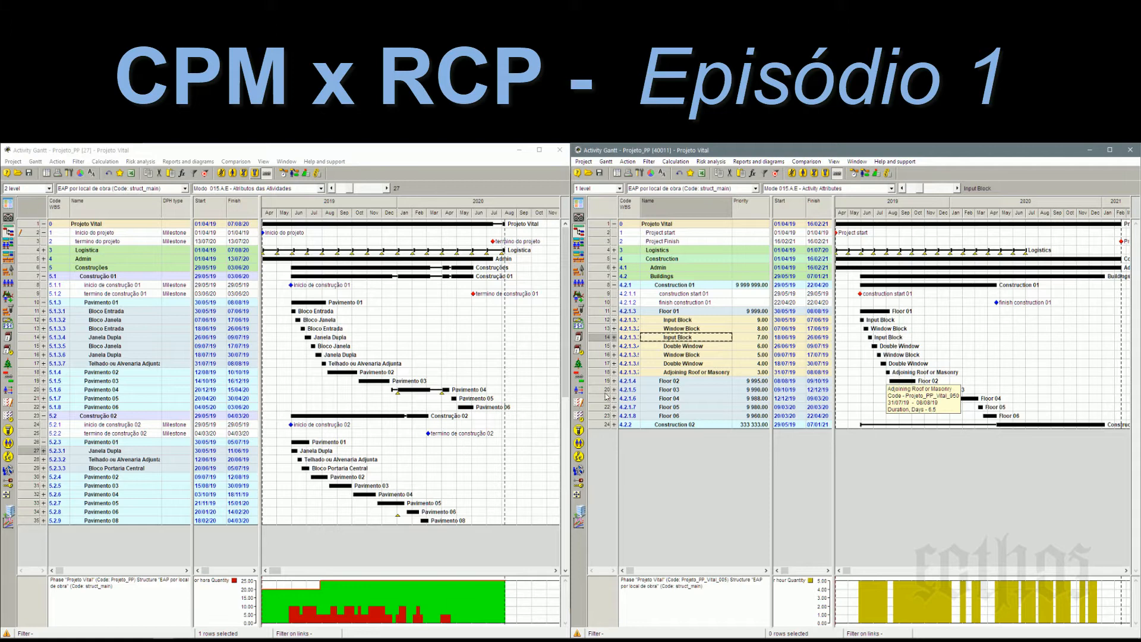
Step: Open the resources table of Projeto_PP [27] and set the quantity of the Pedreiro resource to 5
left_click(156, 329)
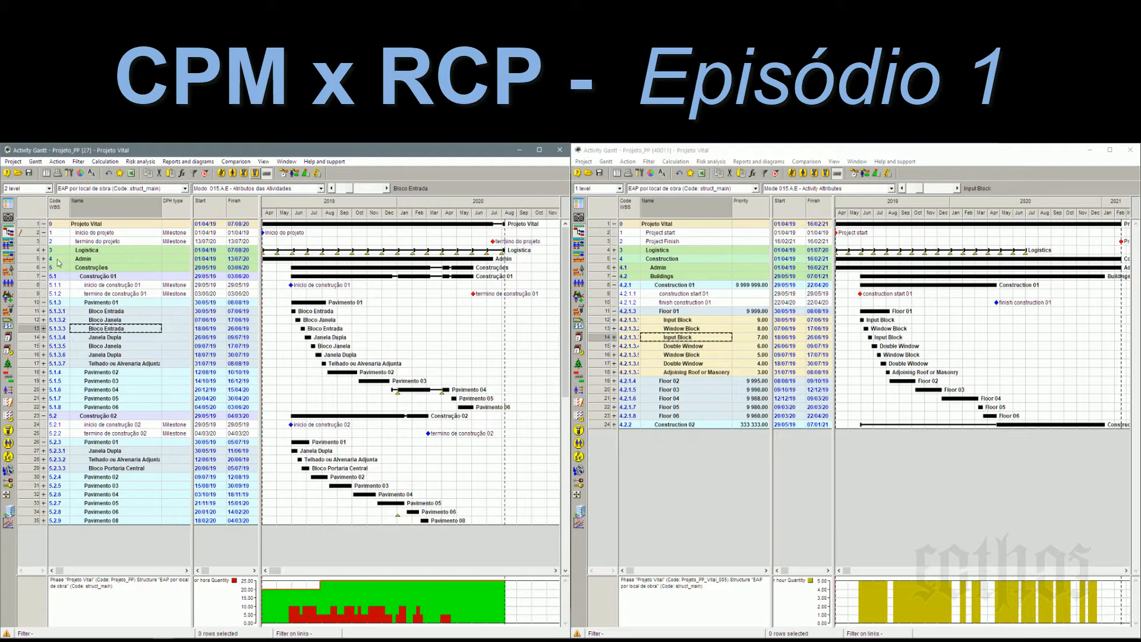
left_click(9, 244)
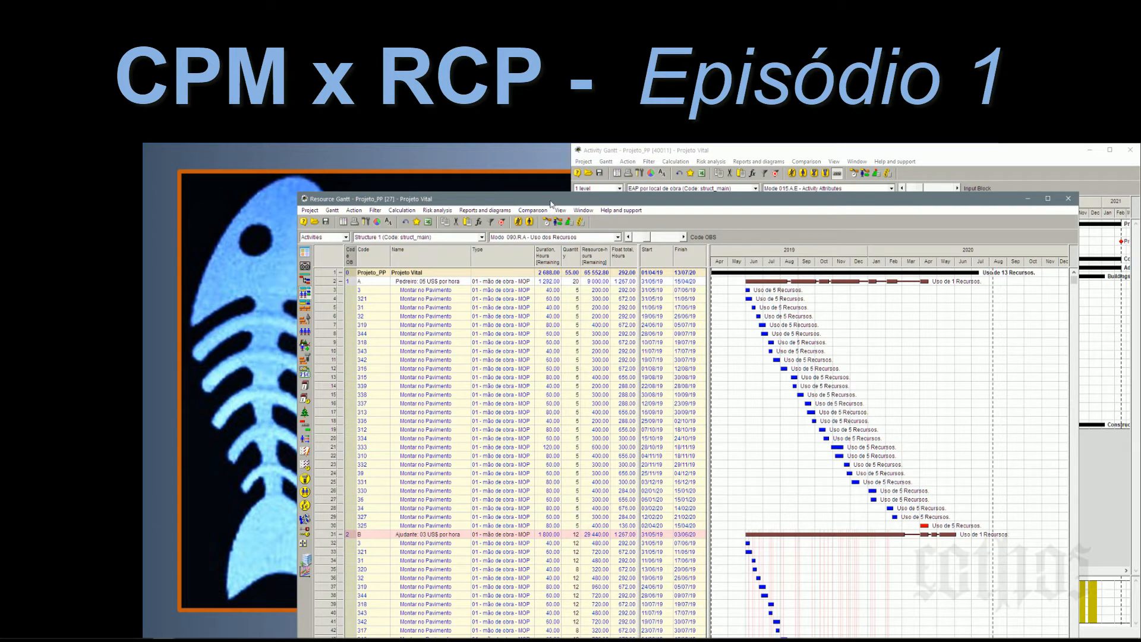
left_click_drag(553, 201, 1, 250)
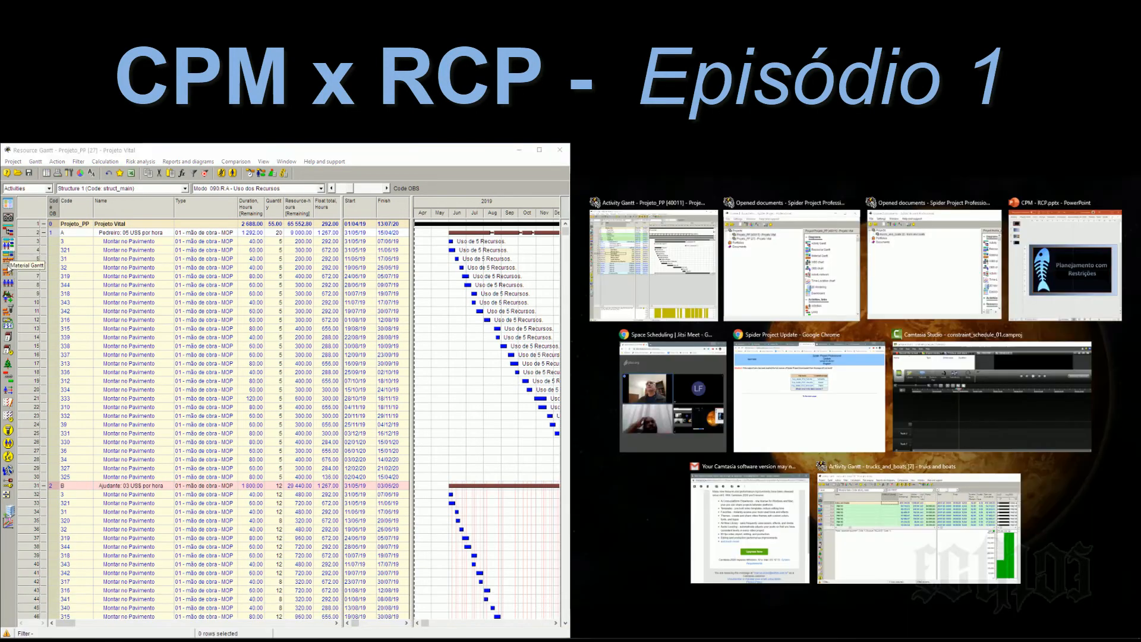
left_click(8, 283)
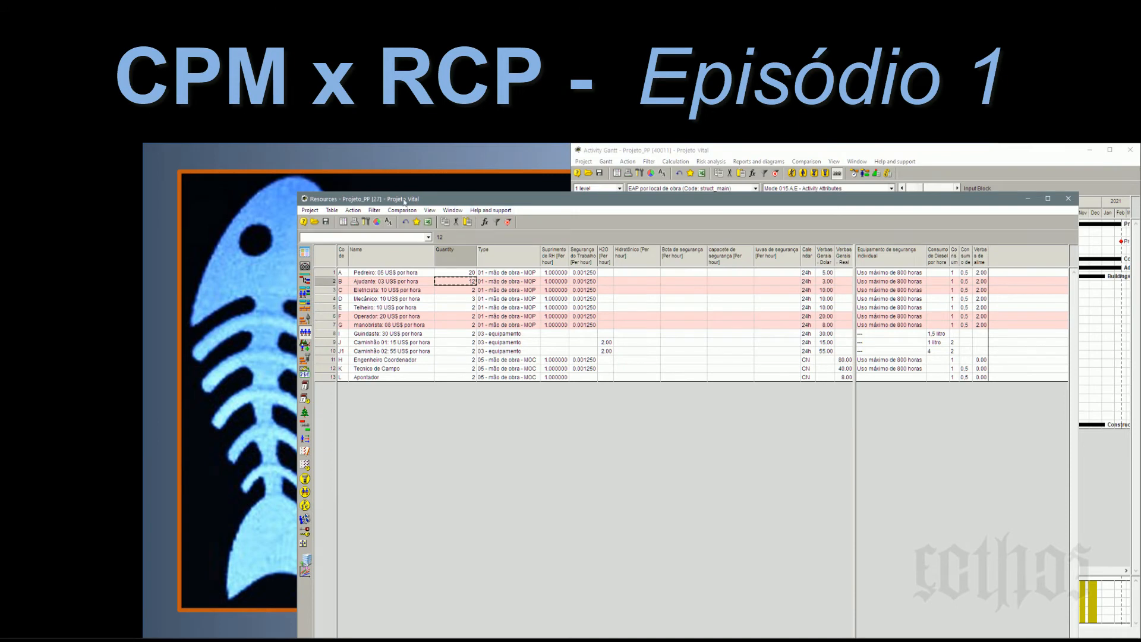
left_click_drag(471, 199, 1, 238)
left_click(174, 225)
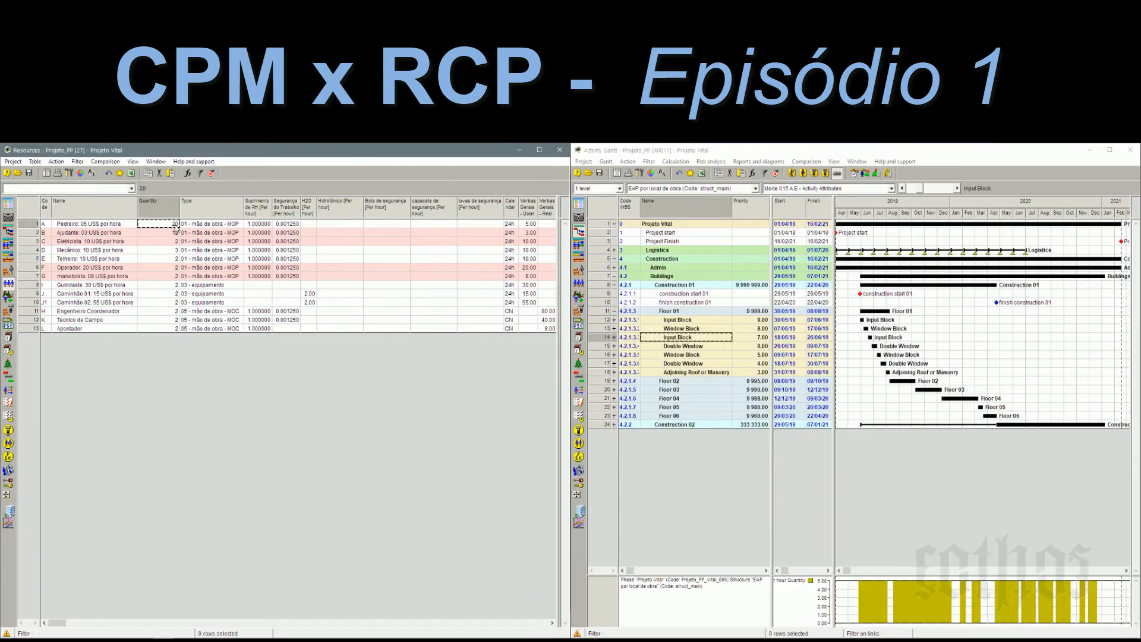
type("5")
left_click(169, 243)
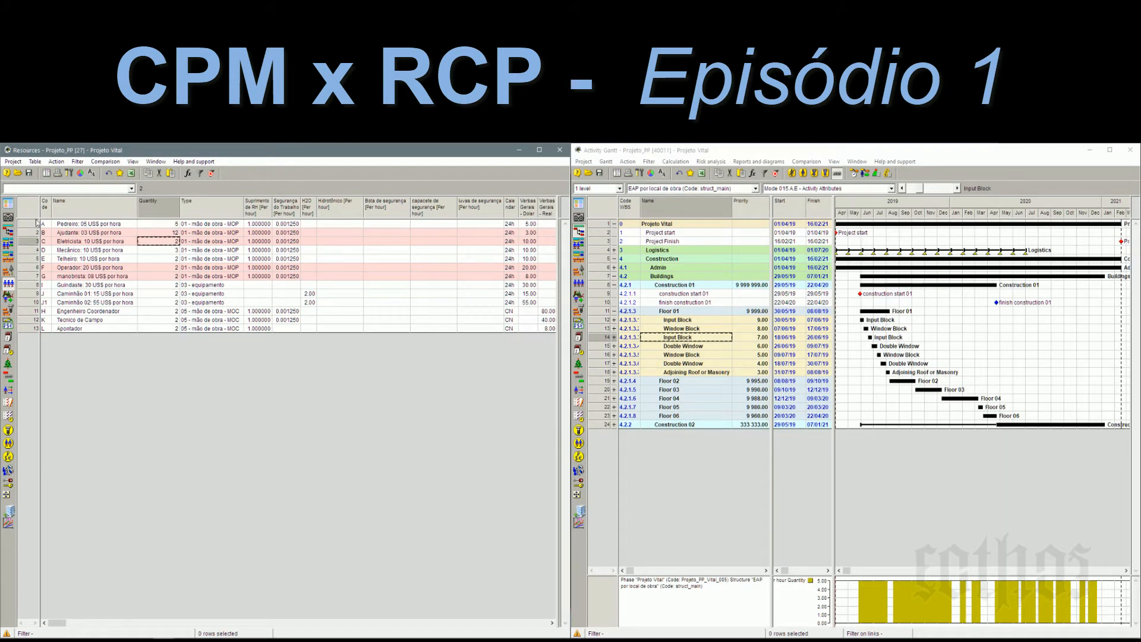
Step: Return to the Activity Gantt of Projeto_PP [27] and run simple scheduling with the existing options
left_click(8, 232)
key("super+Left")
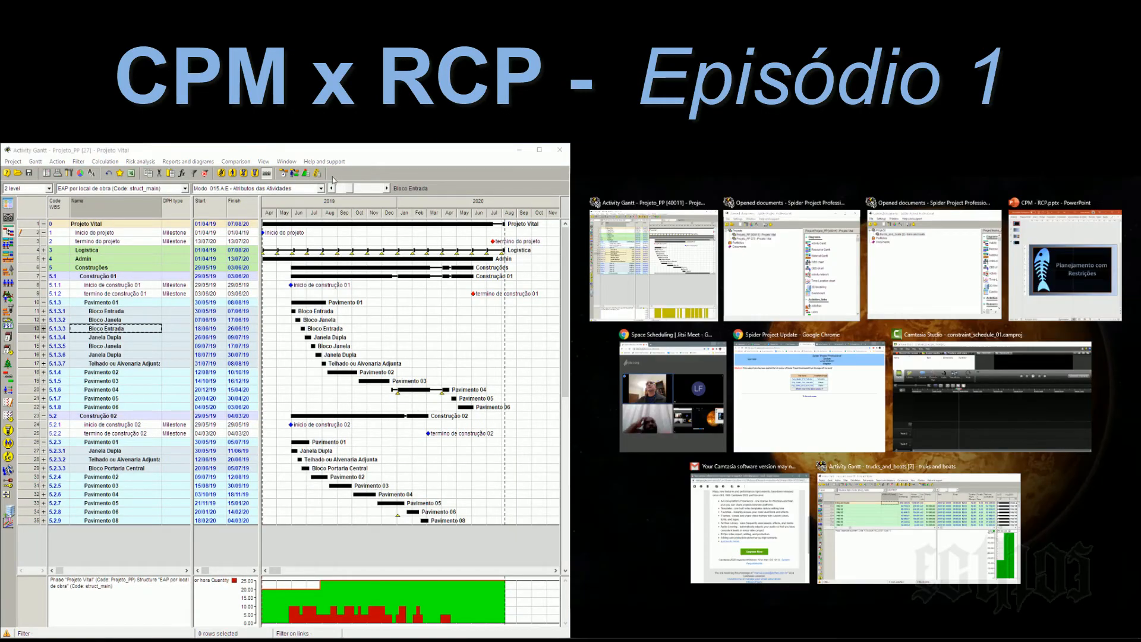
key("Return")
left_click(283, 173)
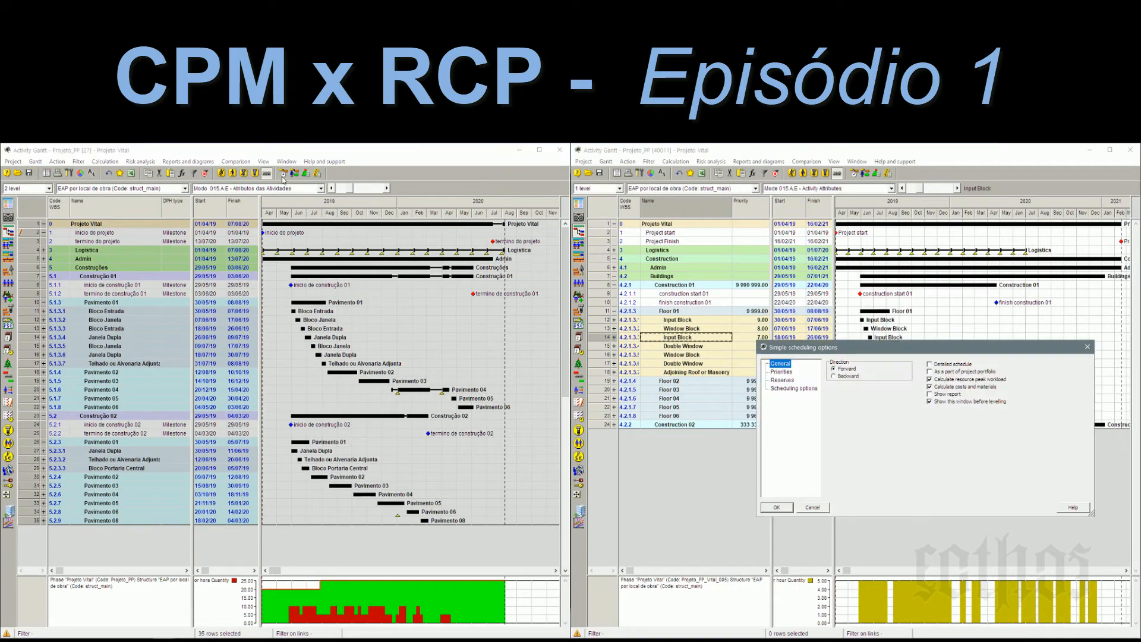
key("Return")
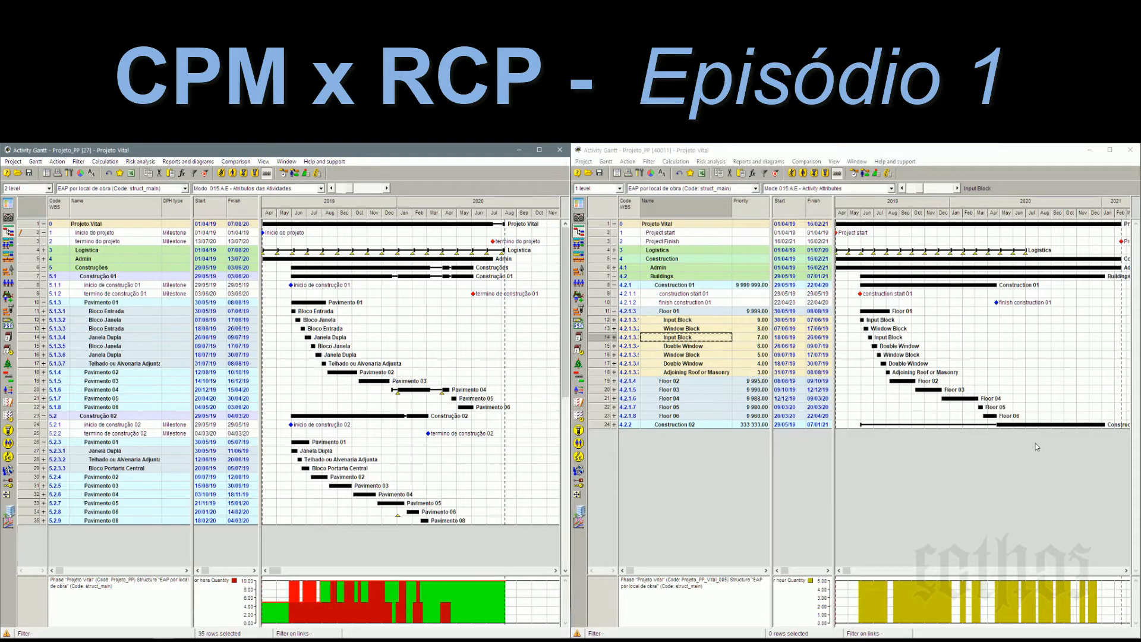
Step: Open the resources table of Projeto_PP [40011] and set the Bricklayer quantity to 5
left_click(579, 283)
left_click(735, 226)
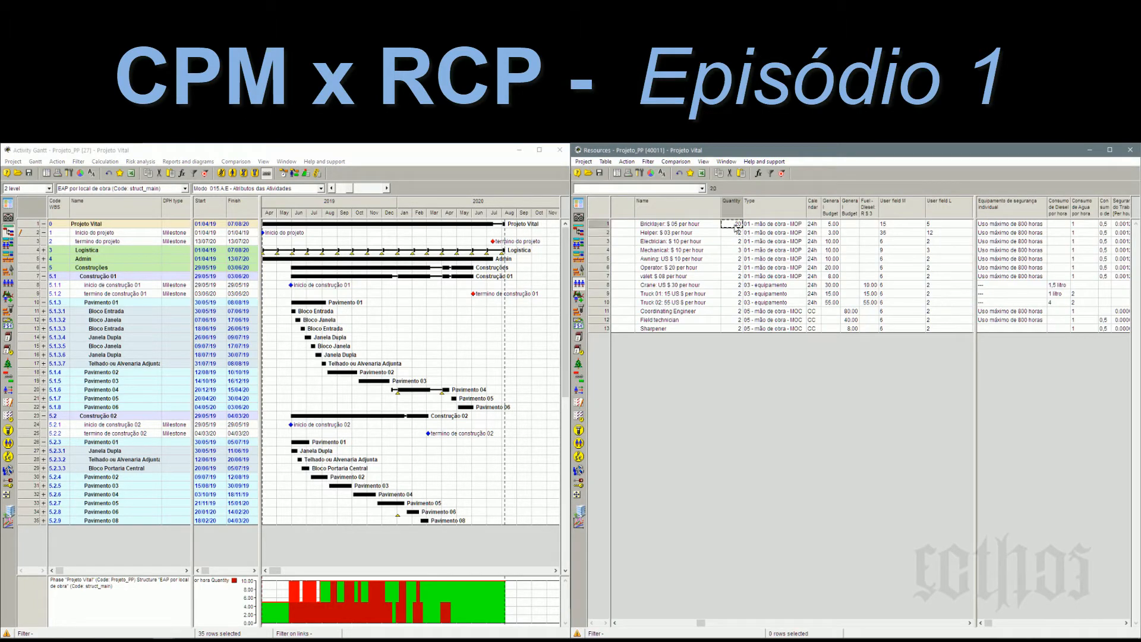
type("5")
left_click(734, 247)
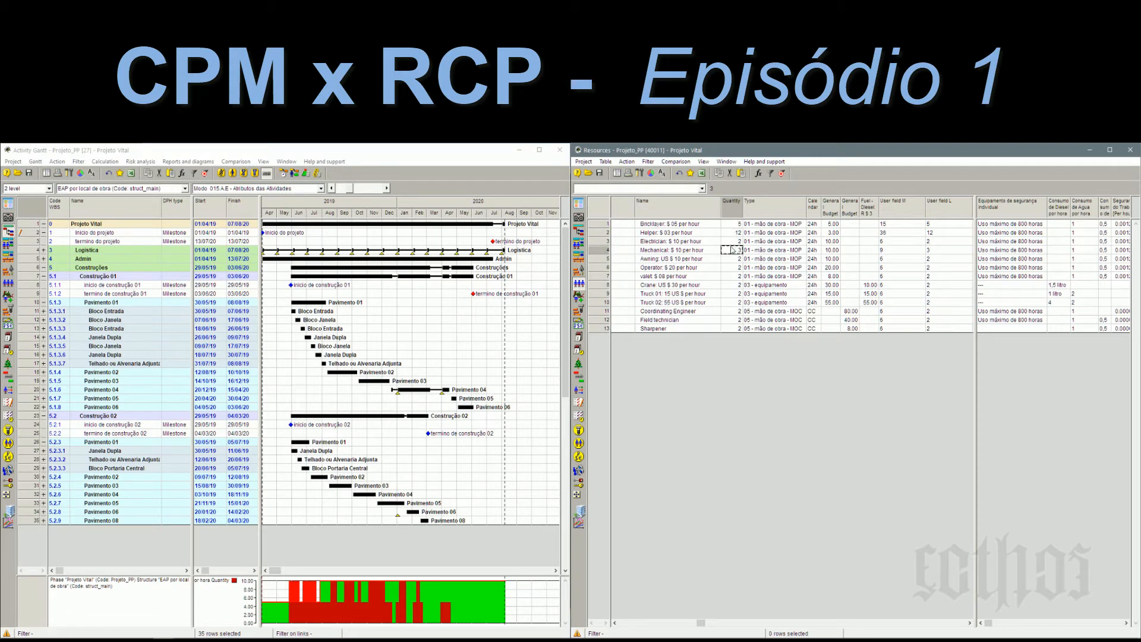
Step: Return to the Activity Gantt of Projeto_PP [40011], check the resources to be leveled and run the resource constrained scheduling
left_click(578, 231)
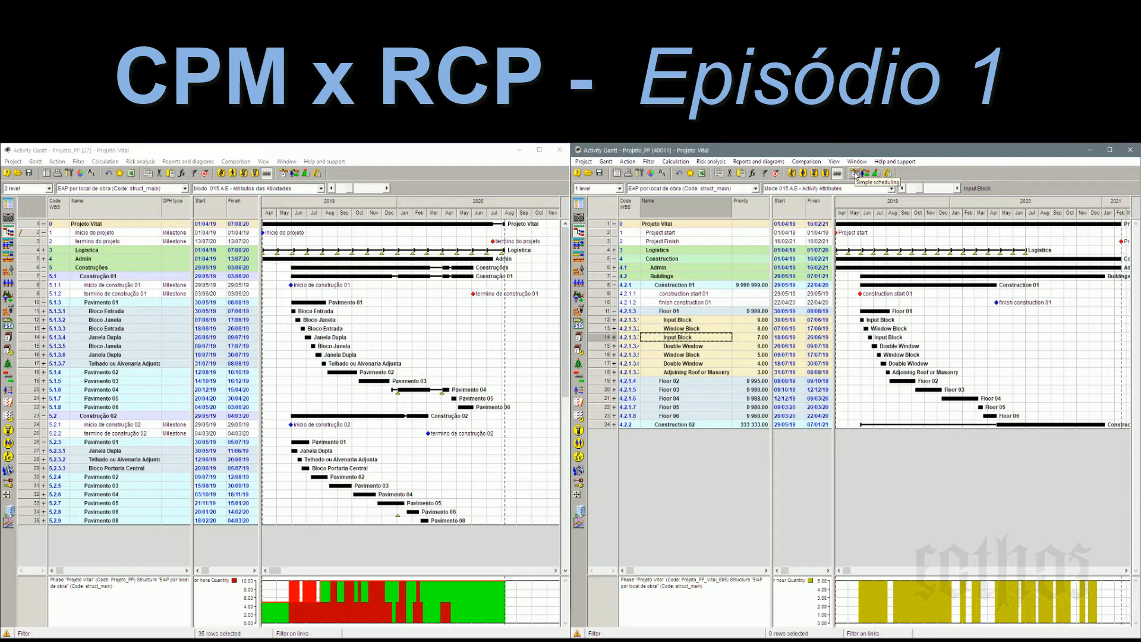
left_click(865, 173)
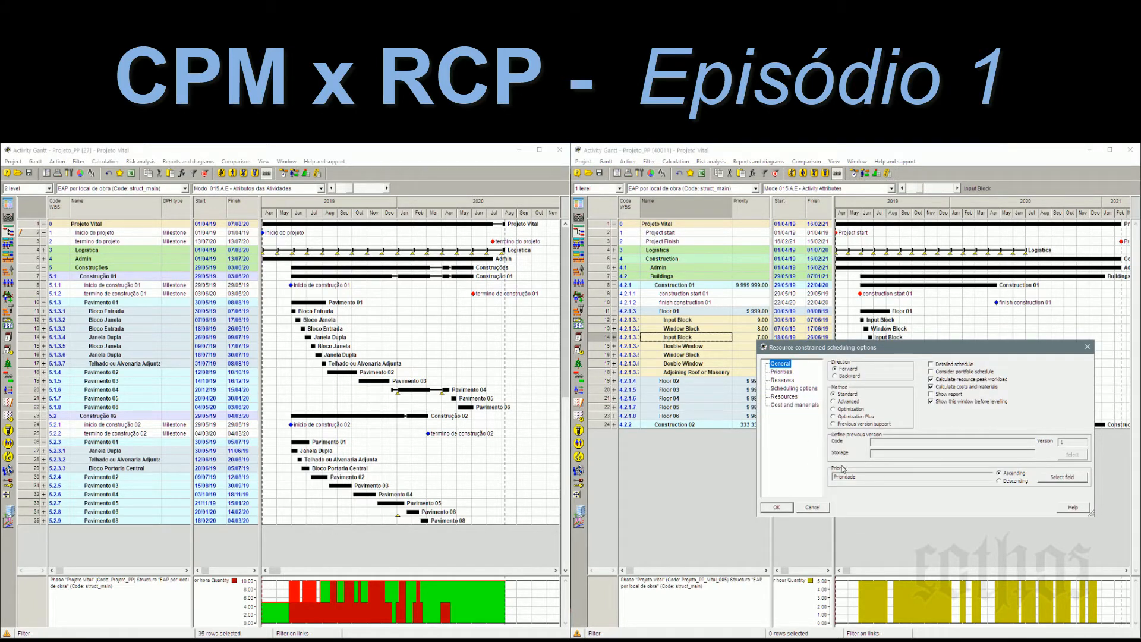
left_click(784, 396)
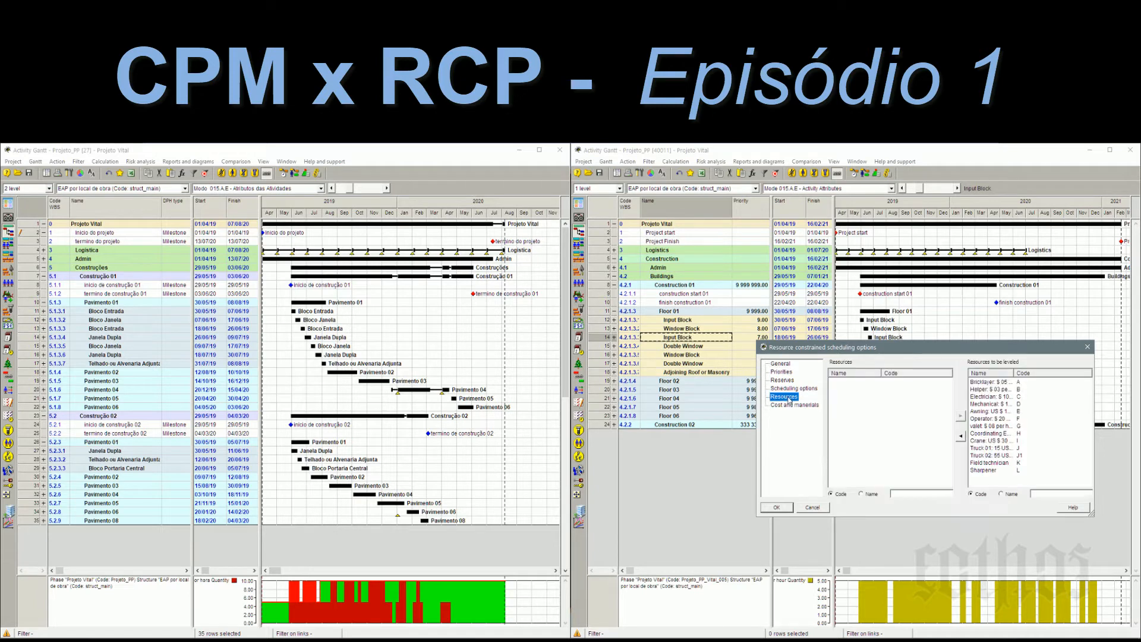
left_click(776, 507)
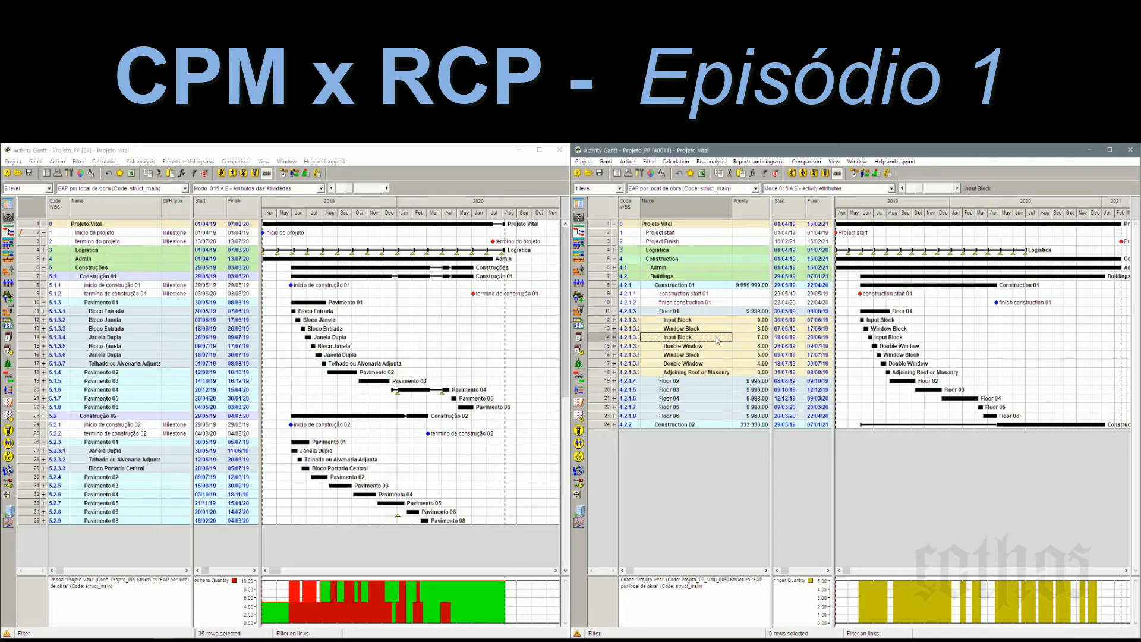
Step: Expand Construction 02 in Projeto_PP [40011] and compare its priority and schedule with the Pavimento 01 phases of Projeto_PP [27]
left_click(614, 425)
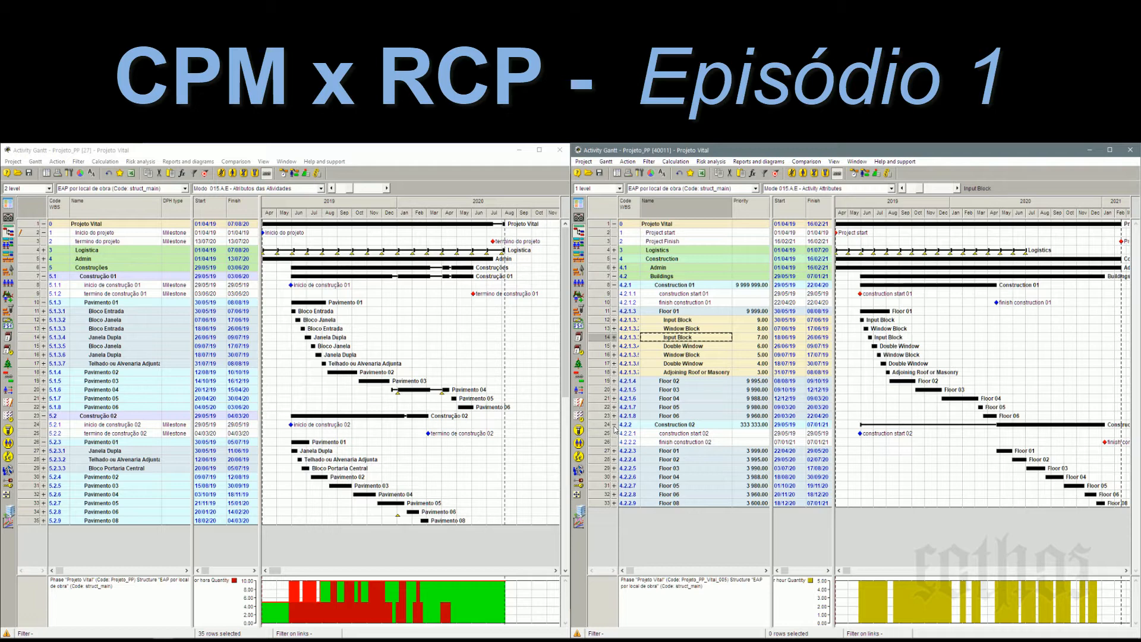
left_click(756, 425)
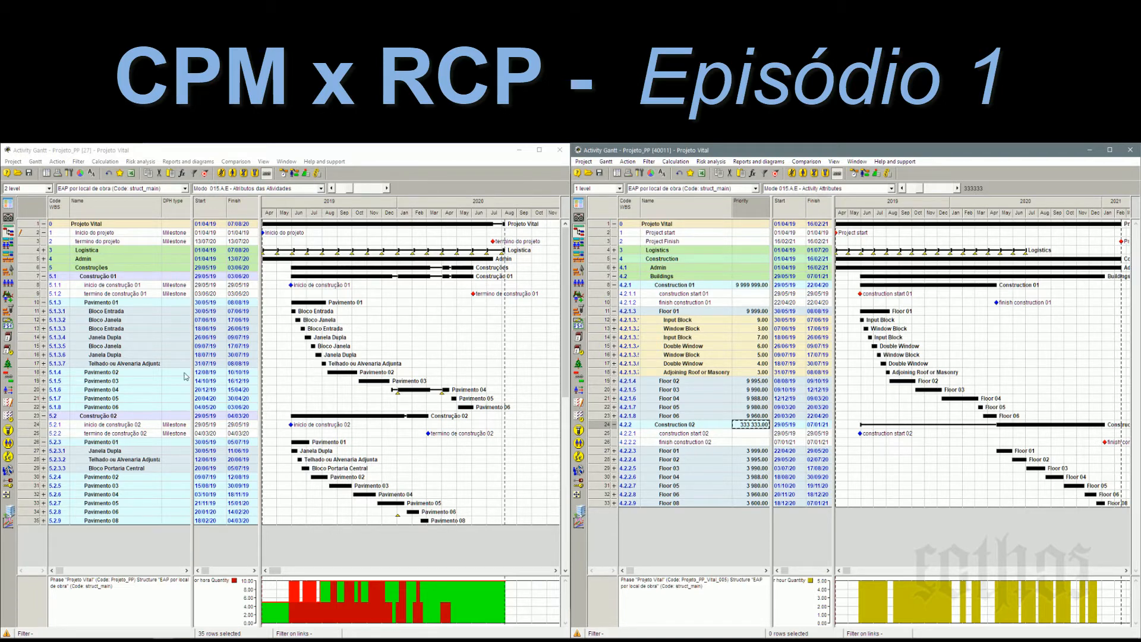
left_click(122, 304)
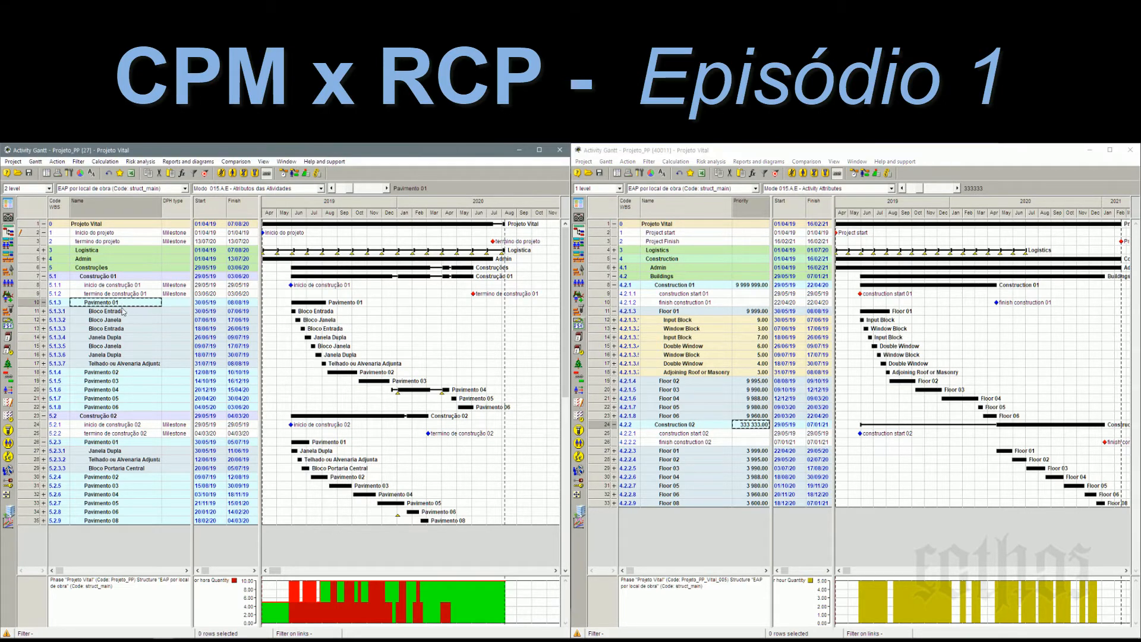
left_click(115, 443)
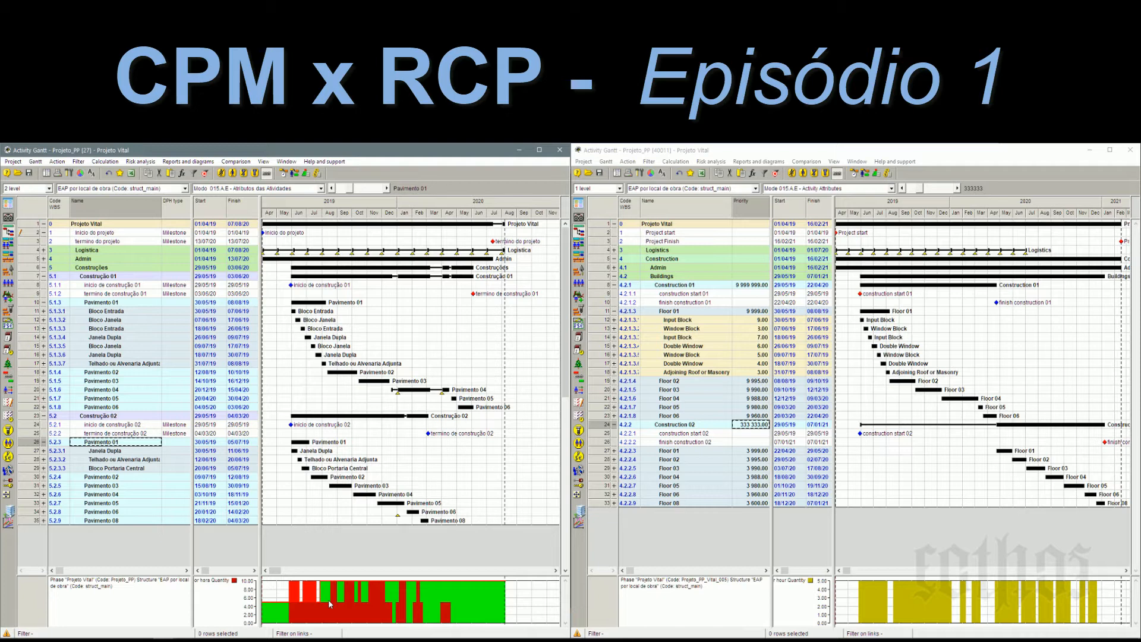
Step: Change the Greater than 0 color of the Pedreiro quantity graph in the Projeto_PP [27] diagram to blue
right_click(453, 511)
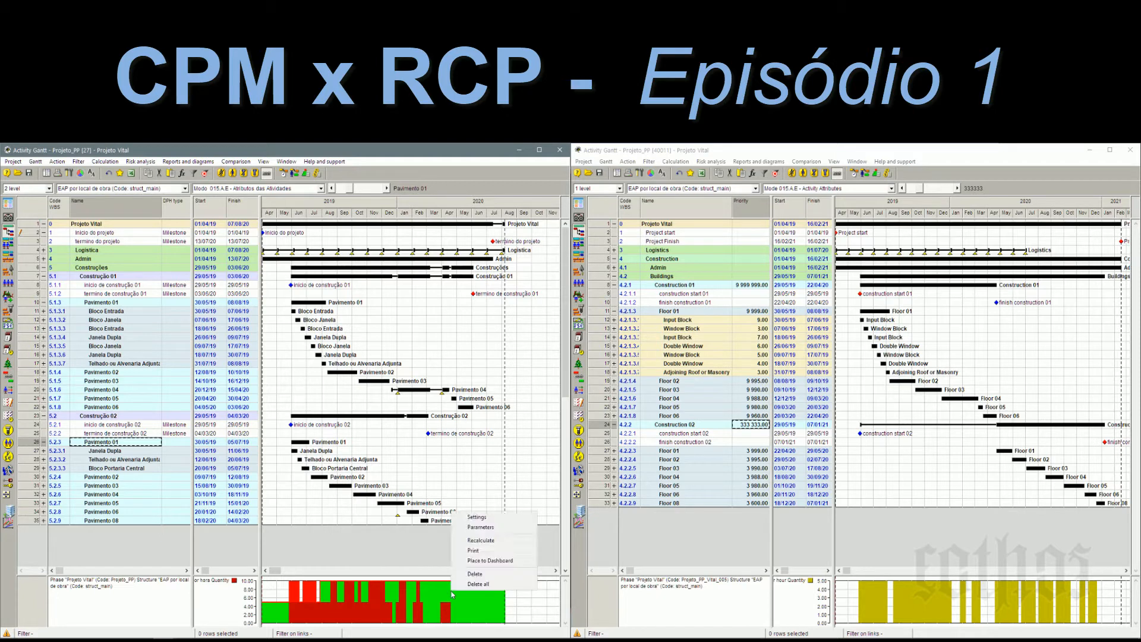
left_click(489, 518)
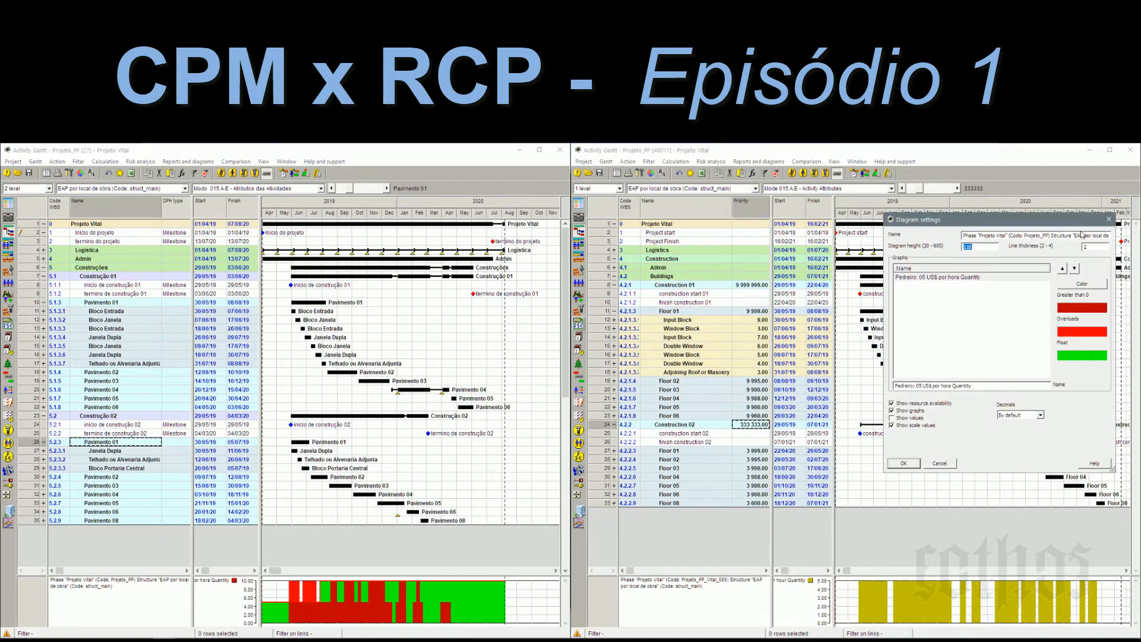
left_click(531, 300)
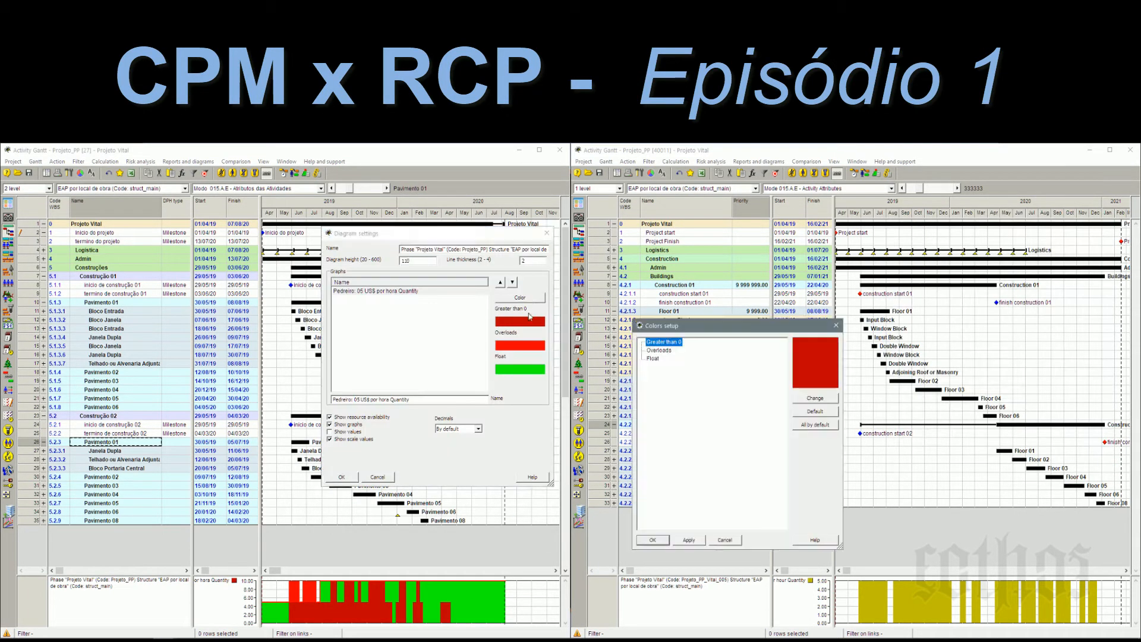
left_click(817, 401)
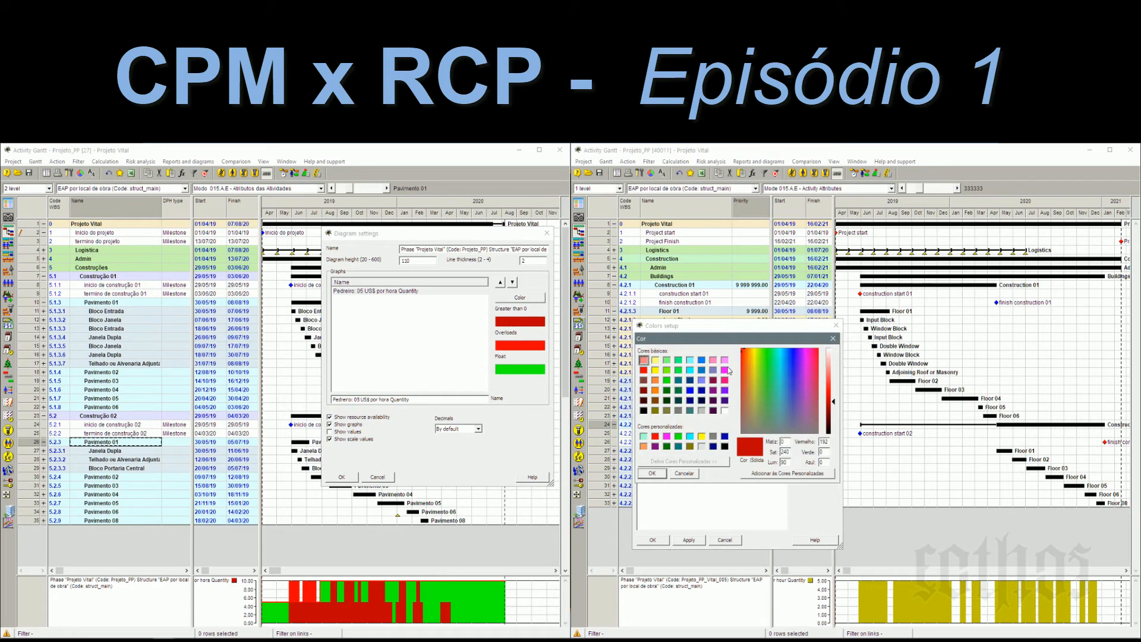
left_click(712, 364)
left_click(654, 478)
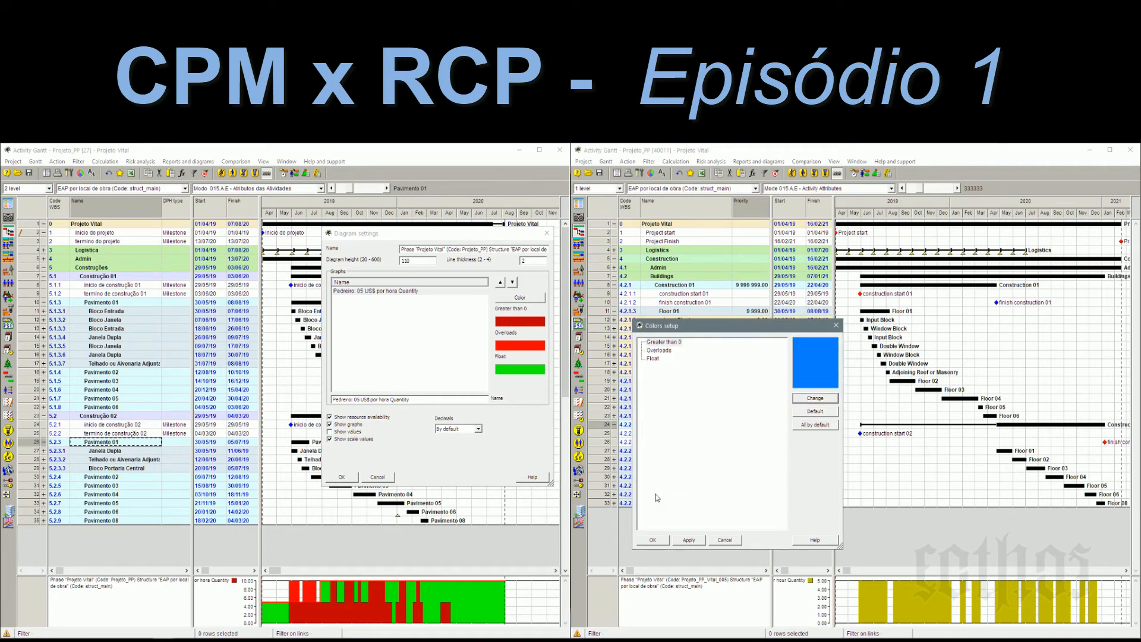
left_click(652, 540)
left_click(342, 478)
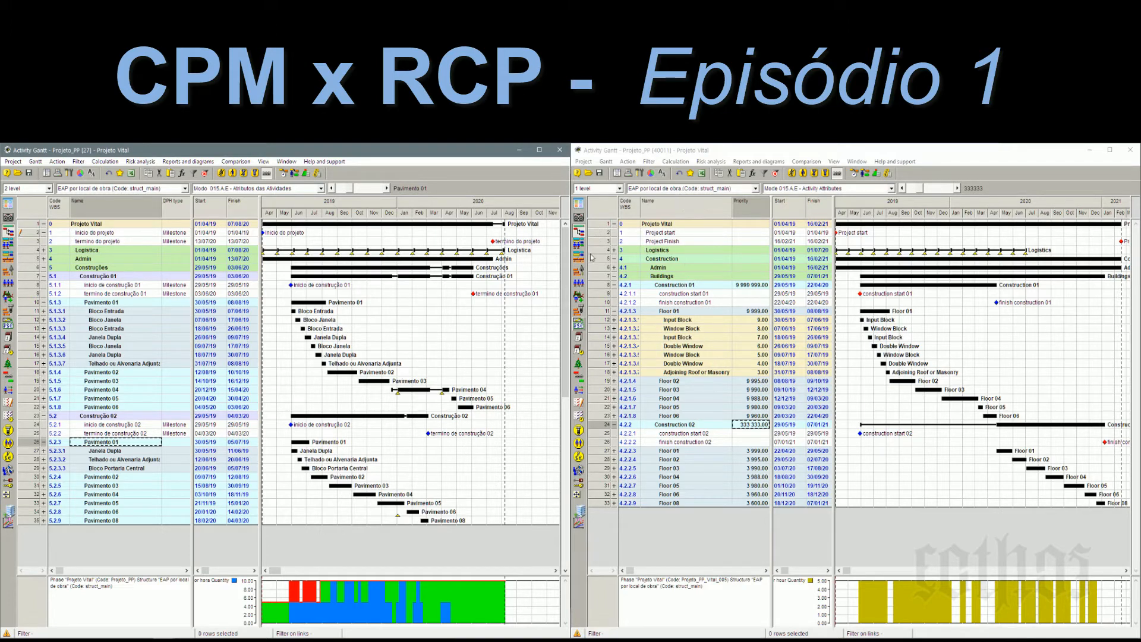
Step: In the resources table of Projeto_PP [40011], copy the user field values starting with Bricklayer 15 into the Quantity of all resources
left_click(579, 283)
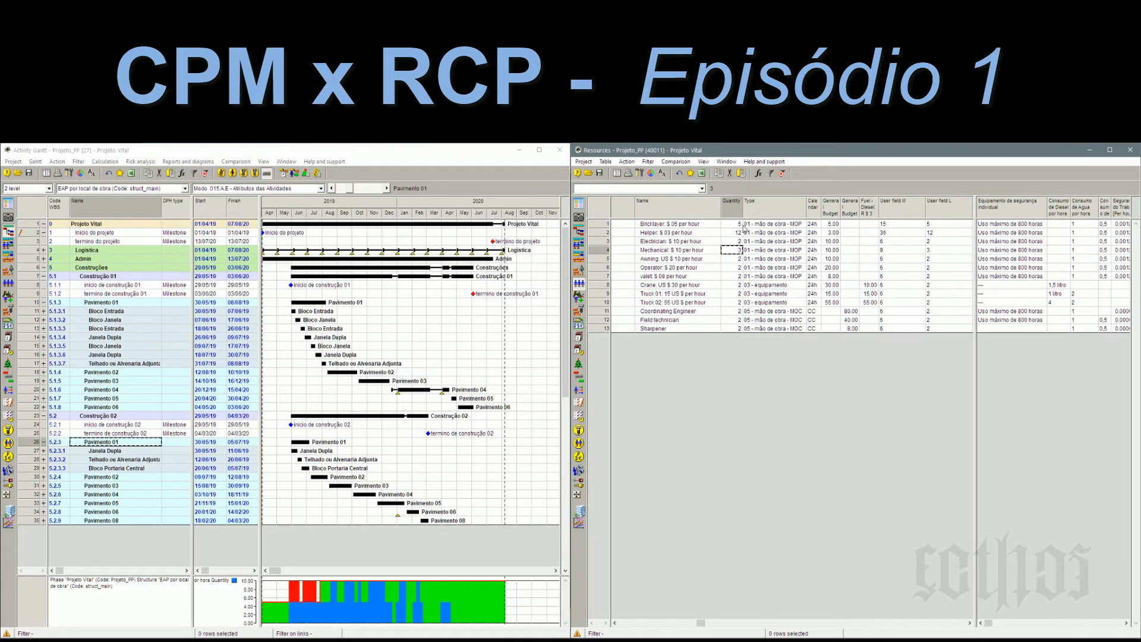
left_click(905, 224)
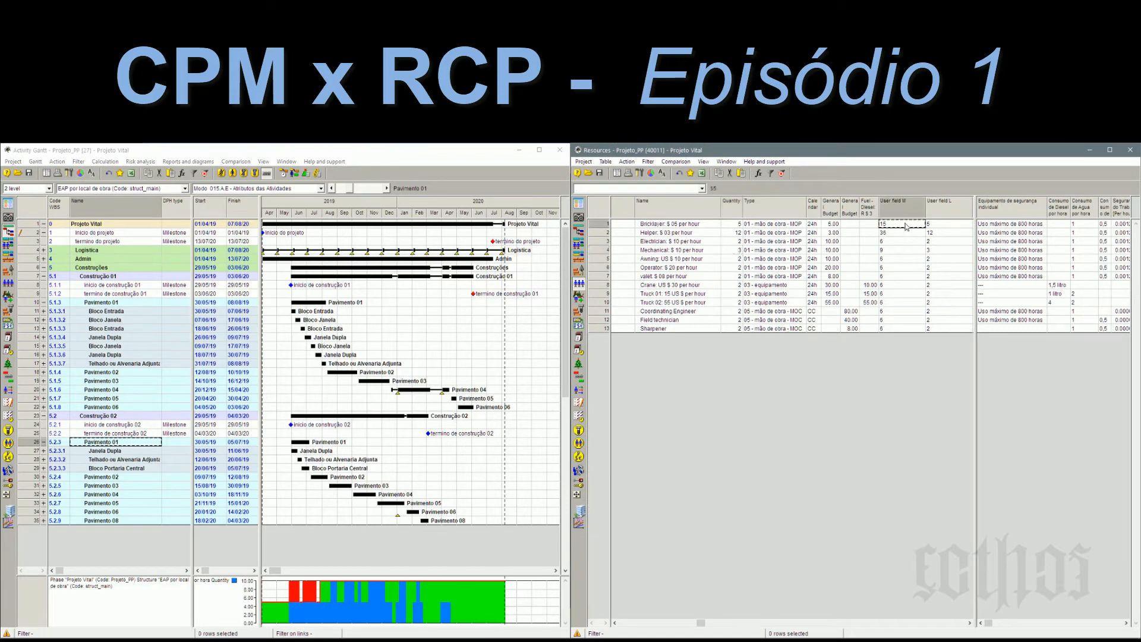
left_click(904, 329, "shift")
key("ctrl+c")
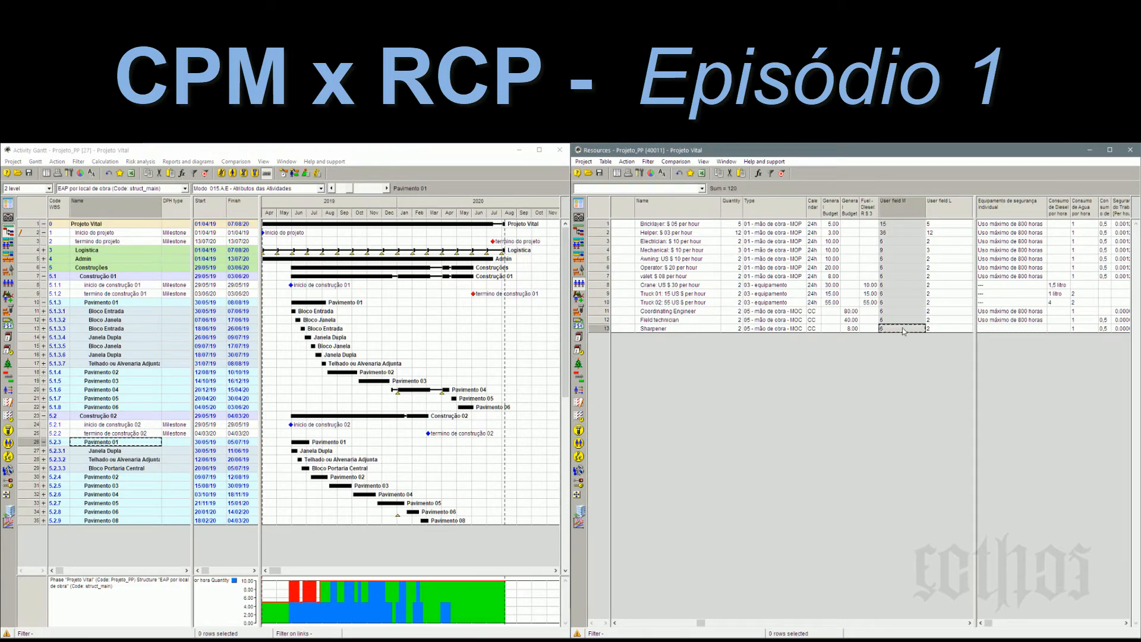
left_click(743, 226)
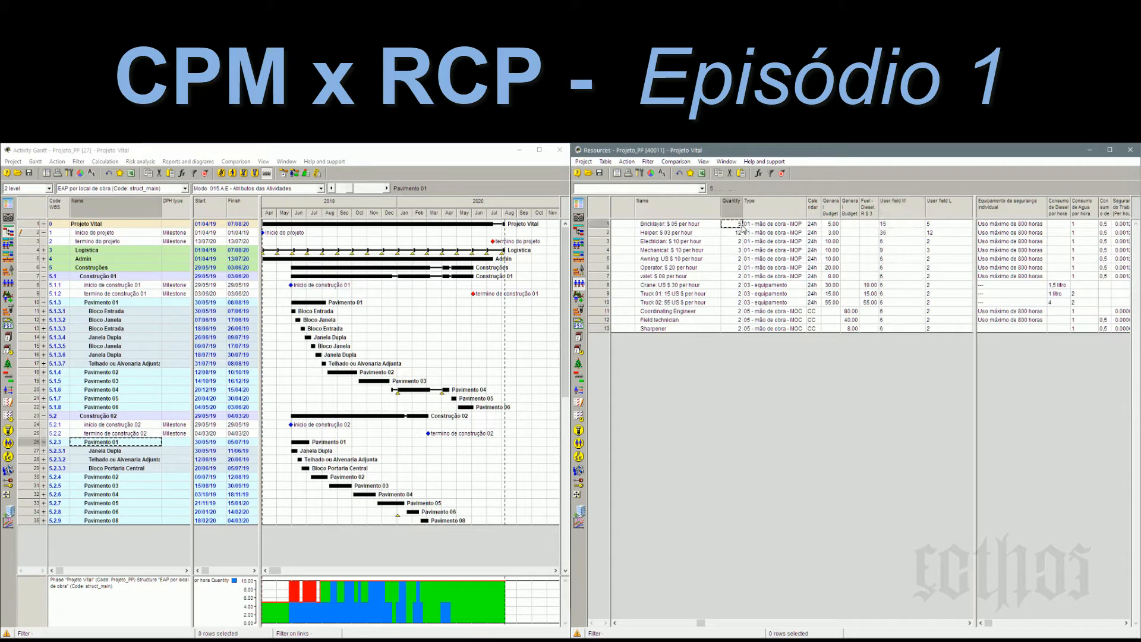
key("ctrl+v")
Step: Return to the Activity Gantt of Projeto_PP [40011], check the resources to be leveled, run the resource constrained scheduling and suppress further messages
left_click(579, 233)
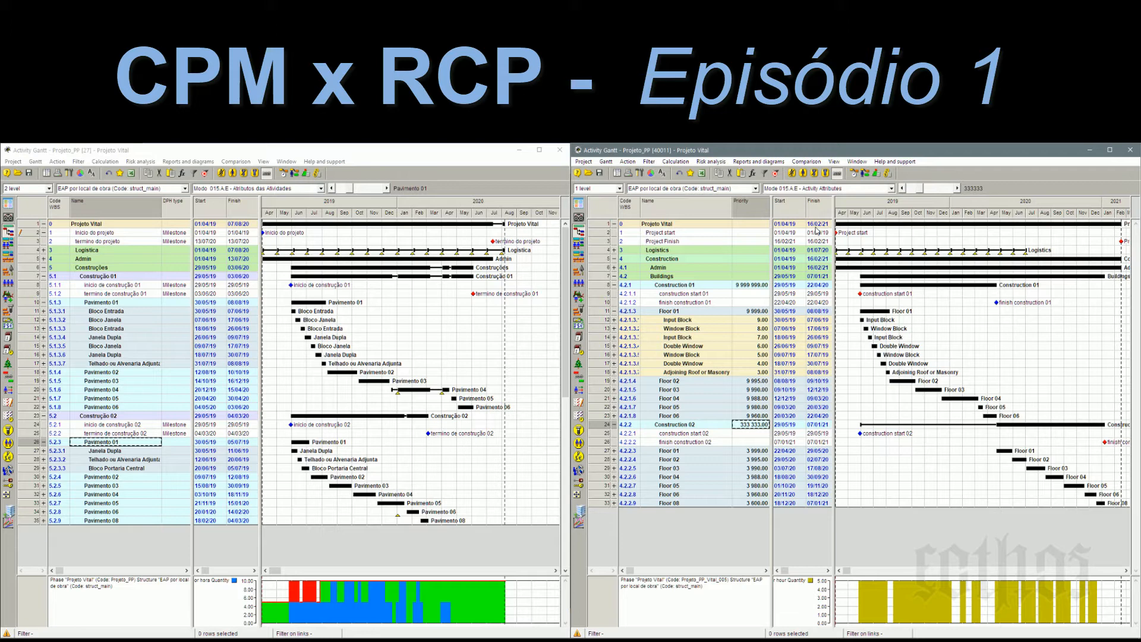
left_click(867, 173)
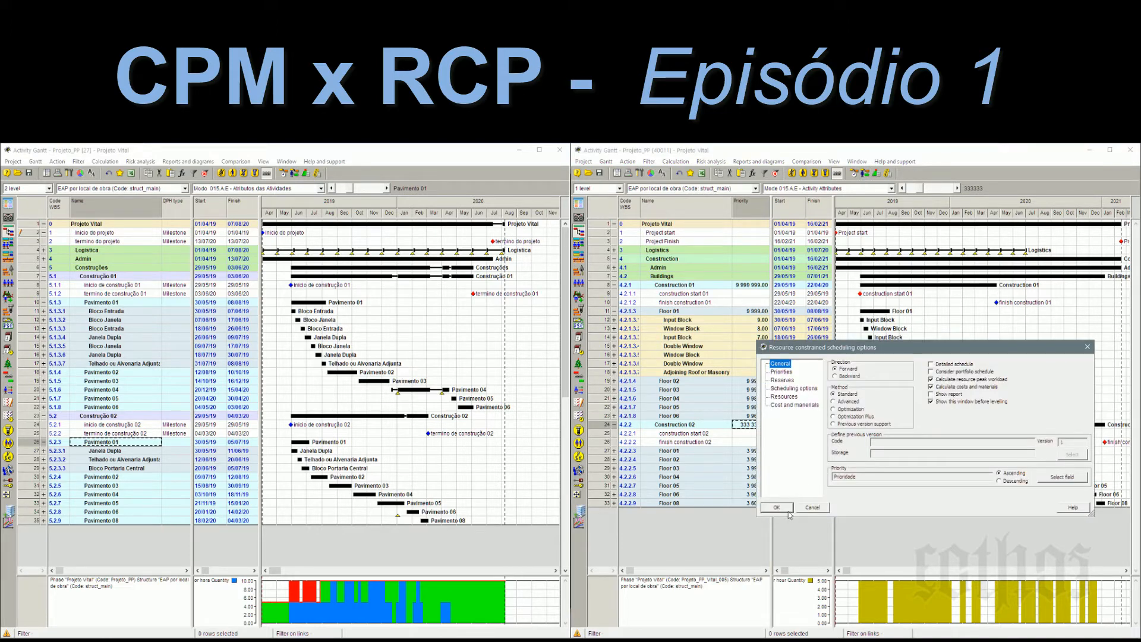
left_click(835, 479)
left_click(786, 396)
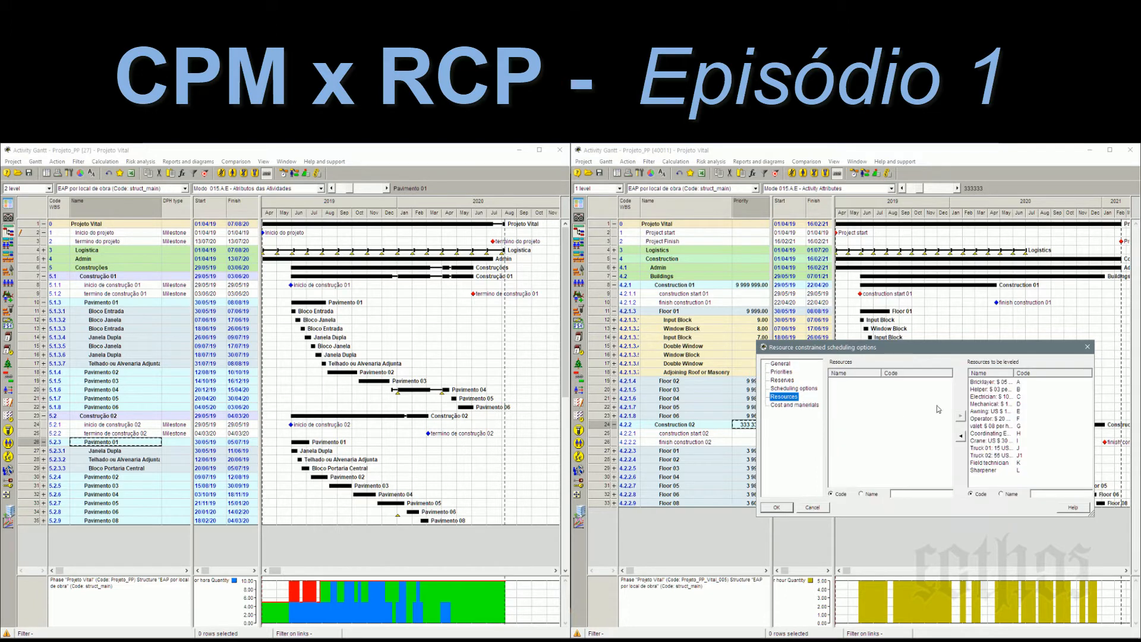
left_click(778, 508)
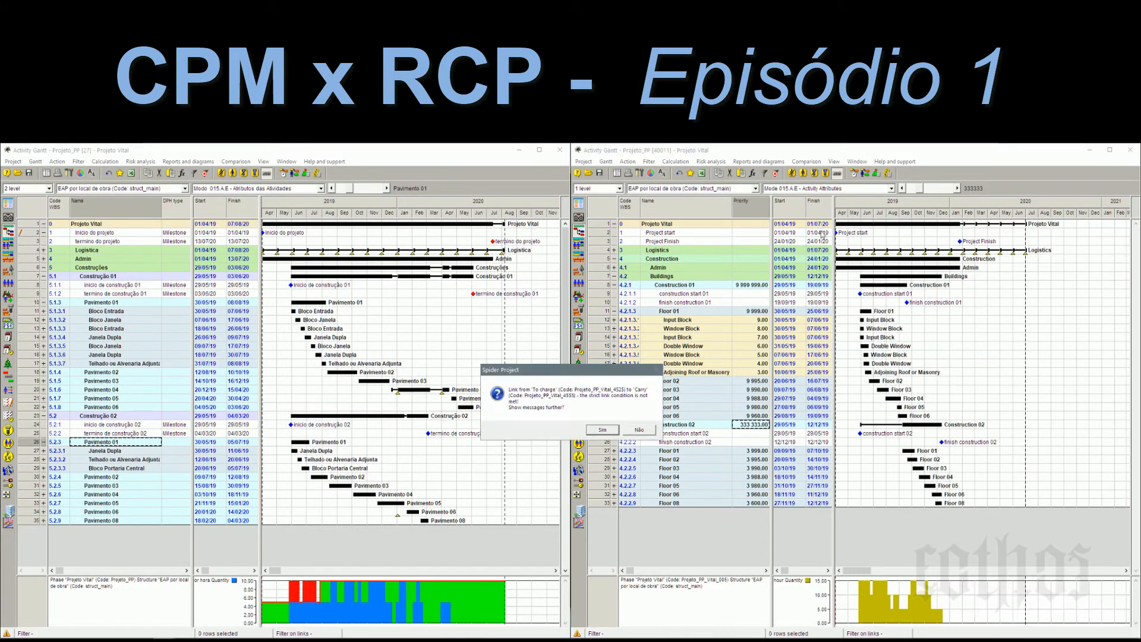
left_click(644, 429)
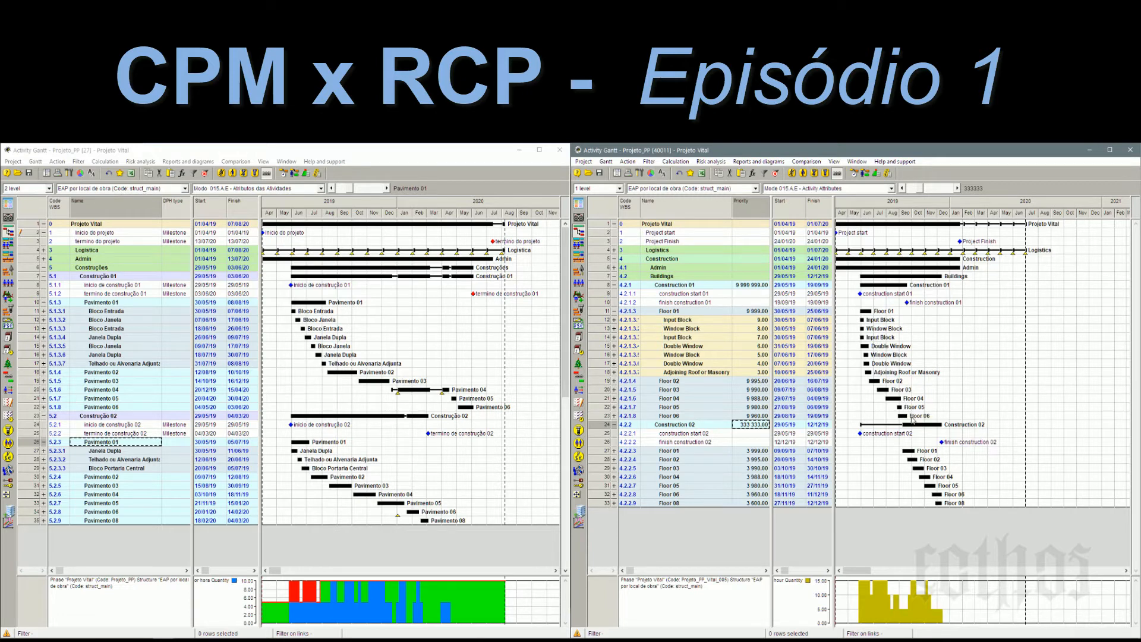
Step: Set the Pedreiro quantity to 15 in the resources table of Projeto_PP [27] and update its Activity Gantt
mouse_move(925, 470)
left_click(8, 284)
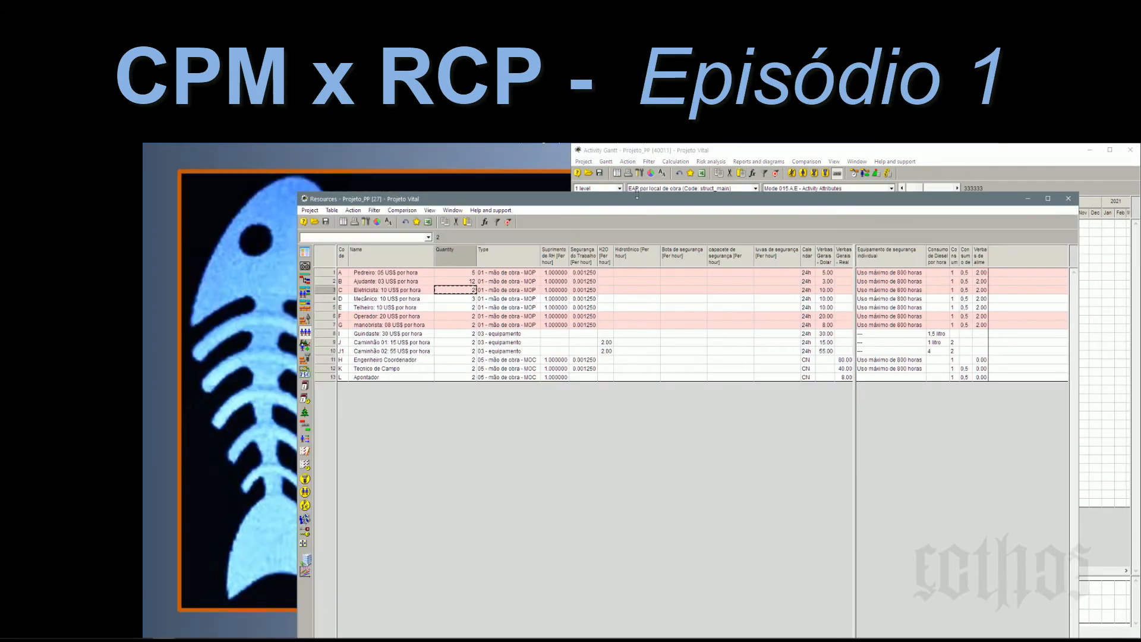
key("super+Left")
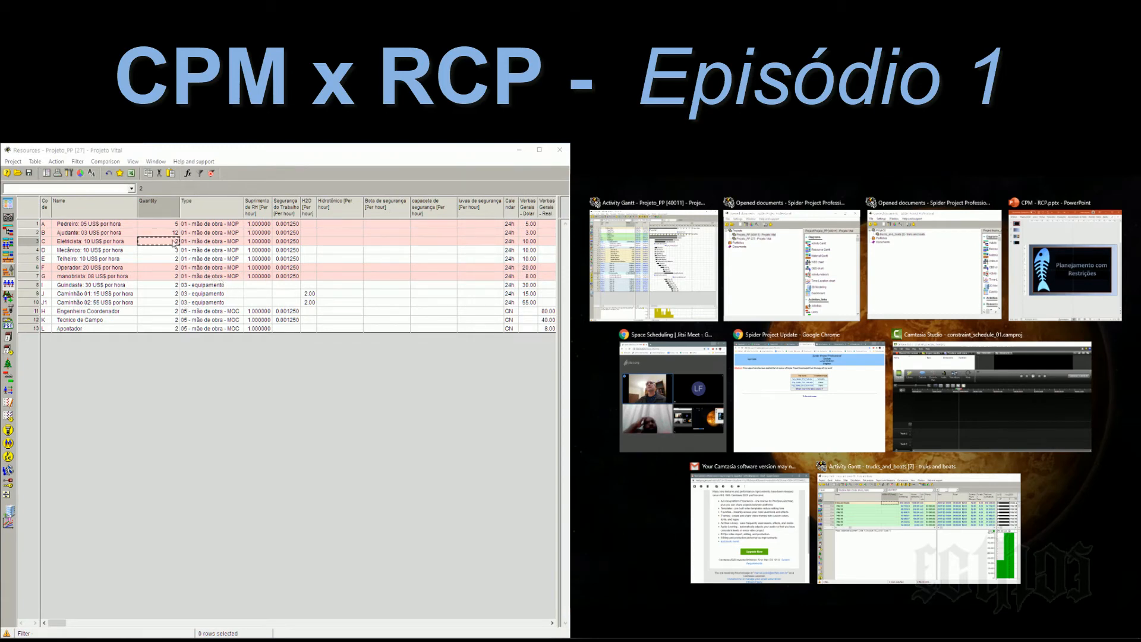
left_click(172, 227)
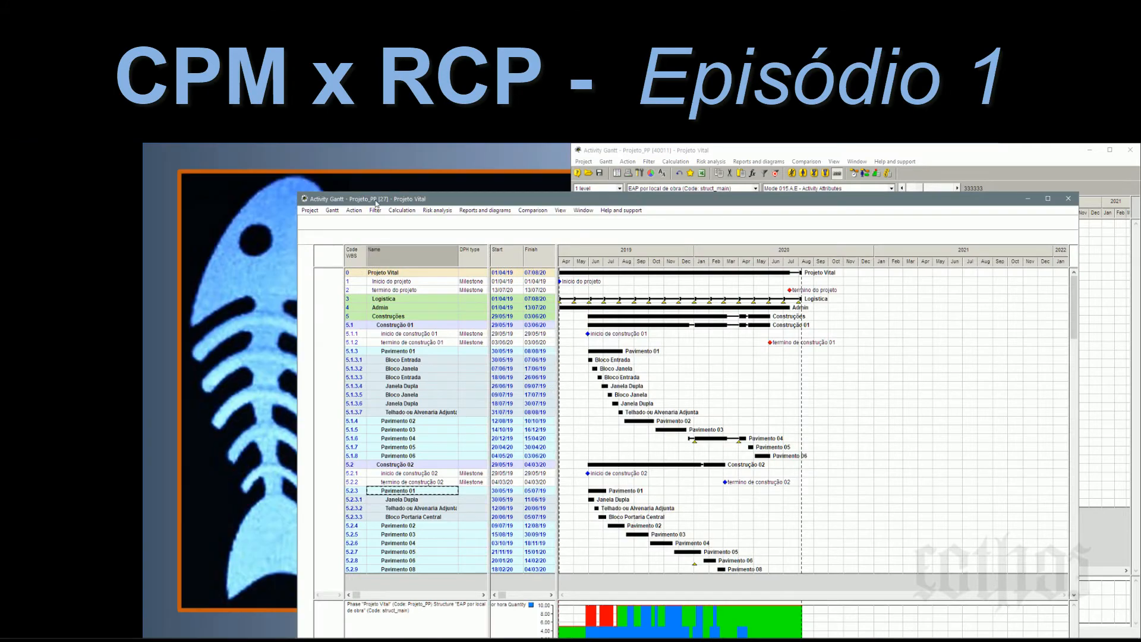
key("super+Left")
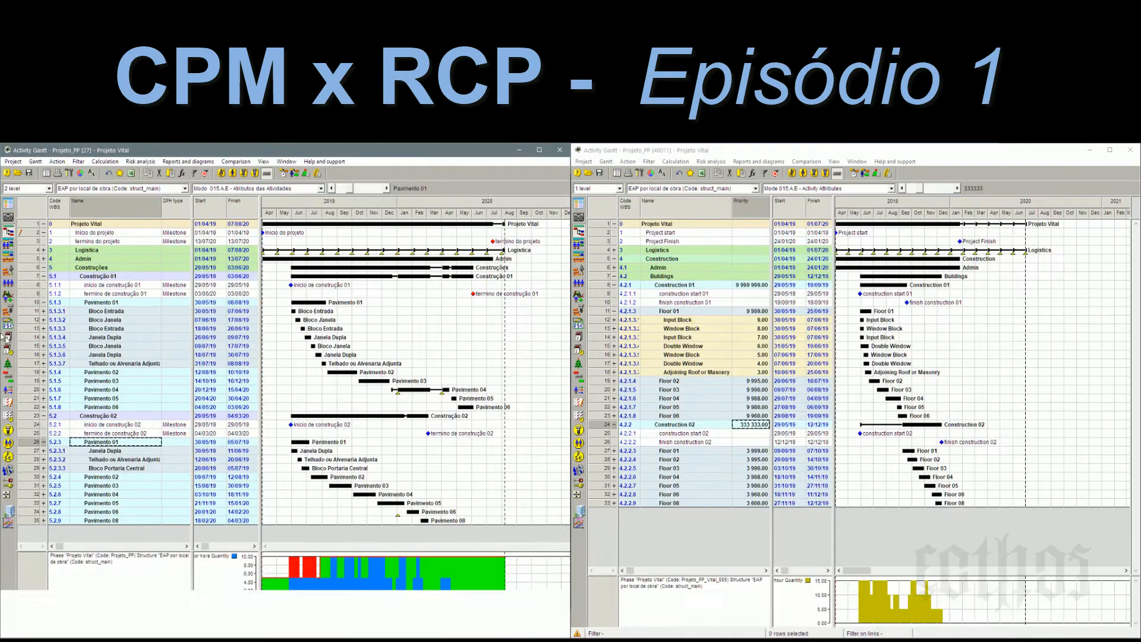
key("Return")
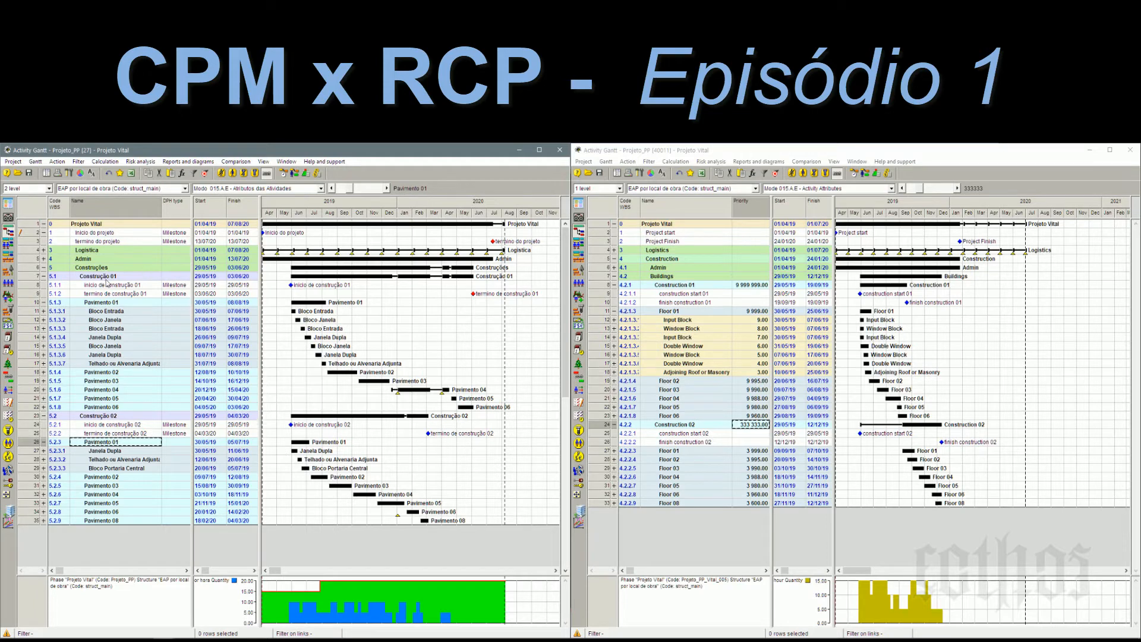
Step: Expand Bloco Entrada and Bloco Janela of Pavimento 01 in Projeto_PP [27] down to their activities, and collapse Floor 01 in Projeto_PP [40011]
left_click(43, 312)
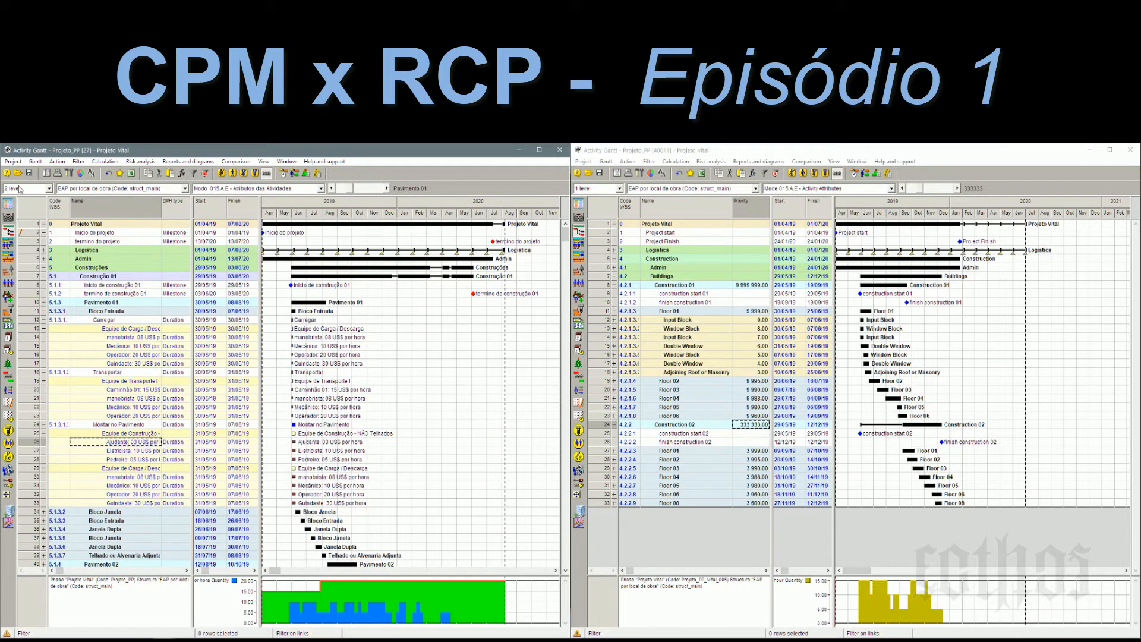
left_click(19, 189)
left_click(51, 332)
left_click(43, 320)
left_click(43, 329)
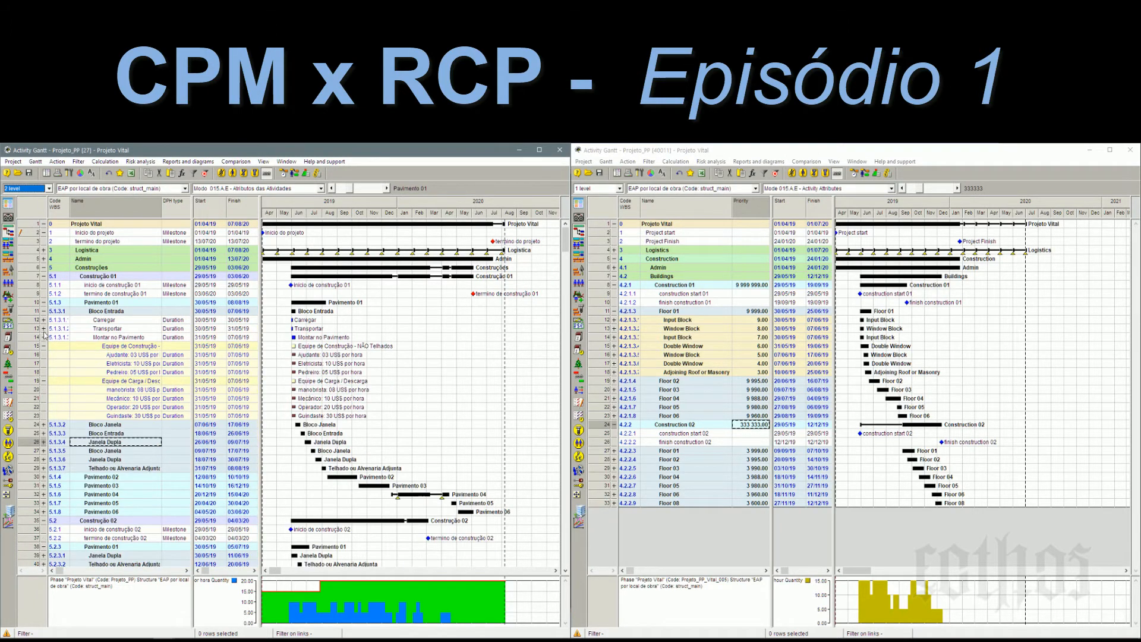
left_click(43, 337)
left_click(43, 346)
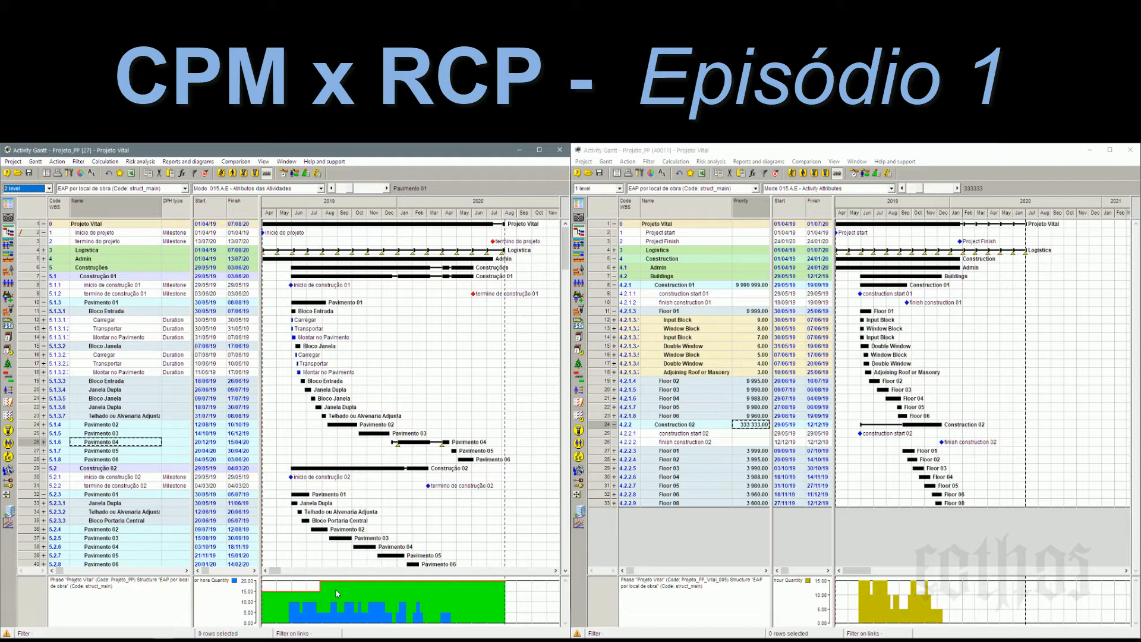
left_click(159, 373)
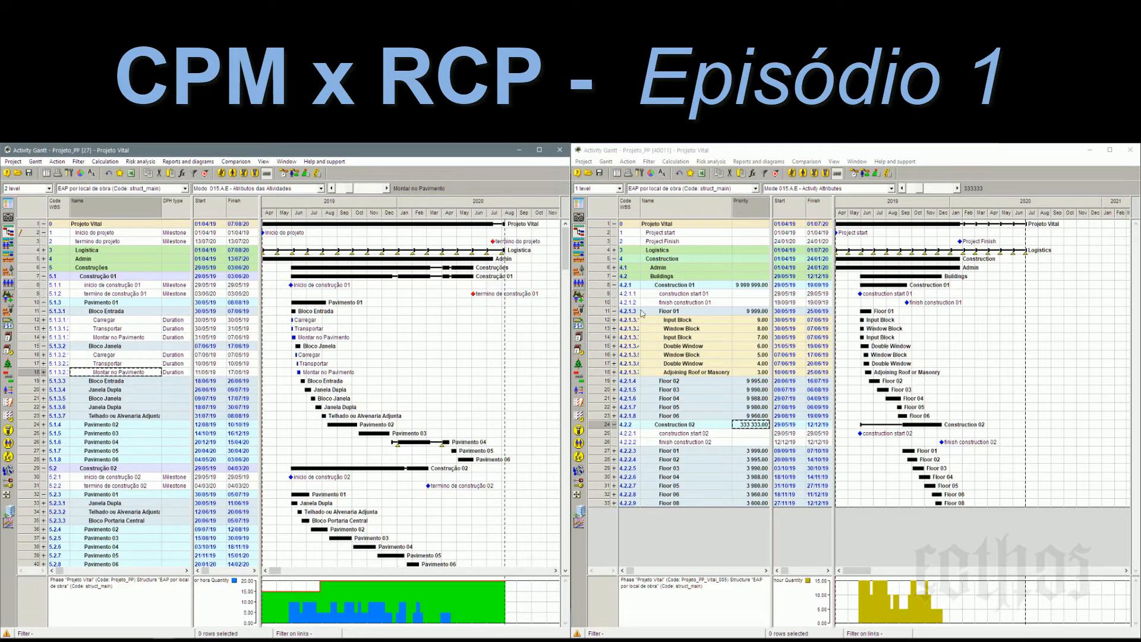
left_click(615, 312)
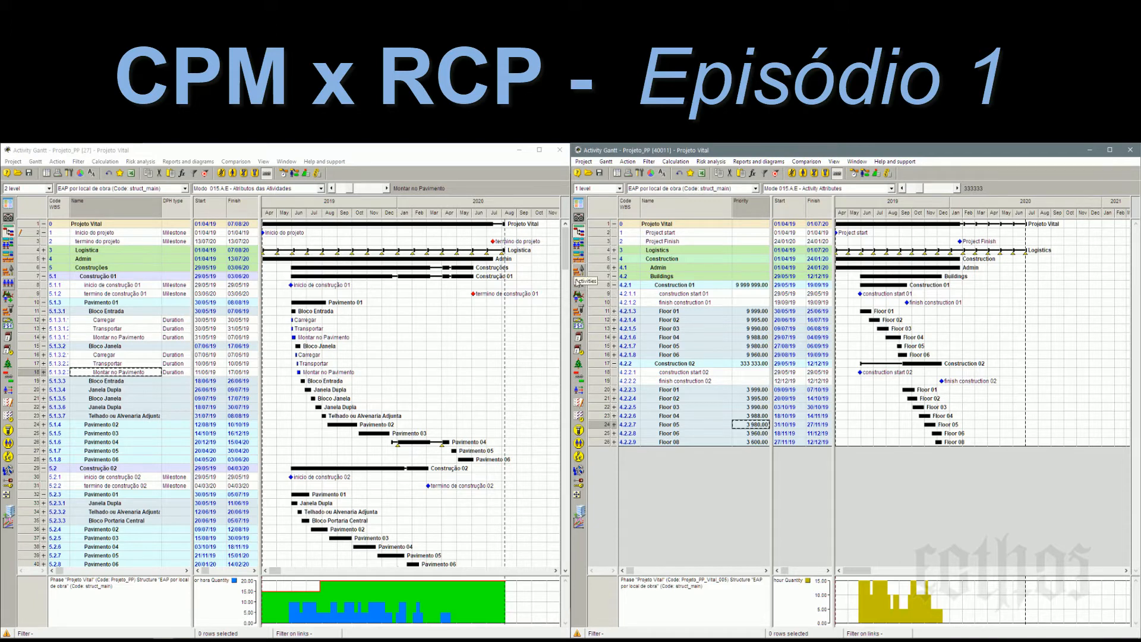
Step: In the resources table of Projeto_PP [40011], copy the User field L values, starting with Bricklayer 5, into the Quantity of all resources
left_click(579, 283)
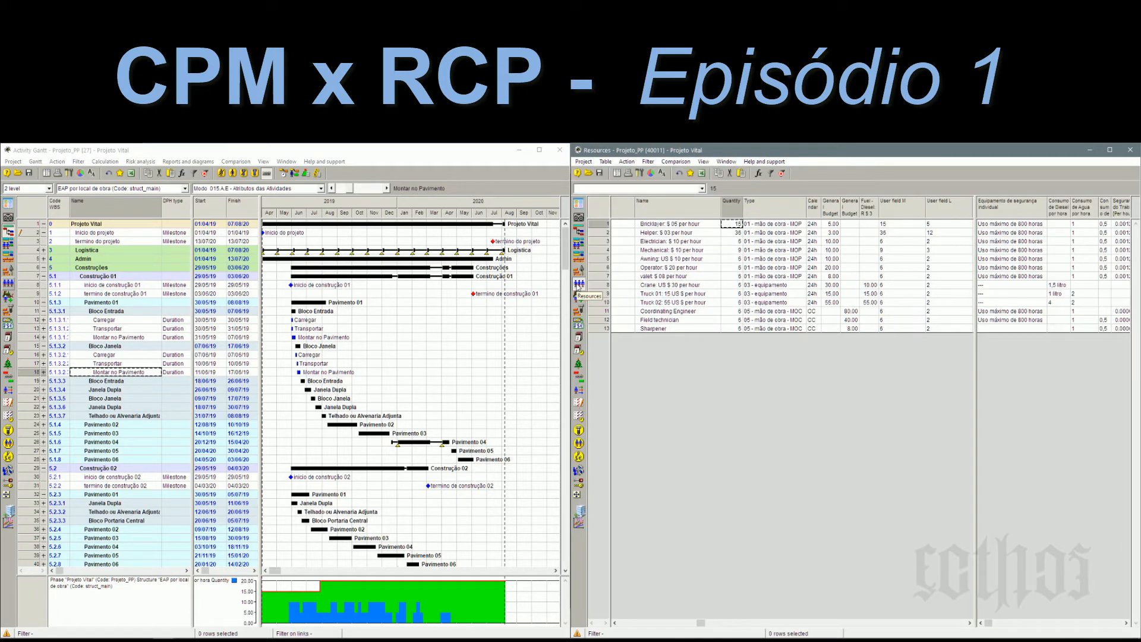
left_click(955, 225)
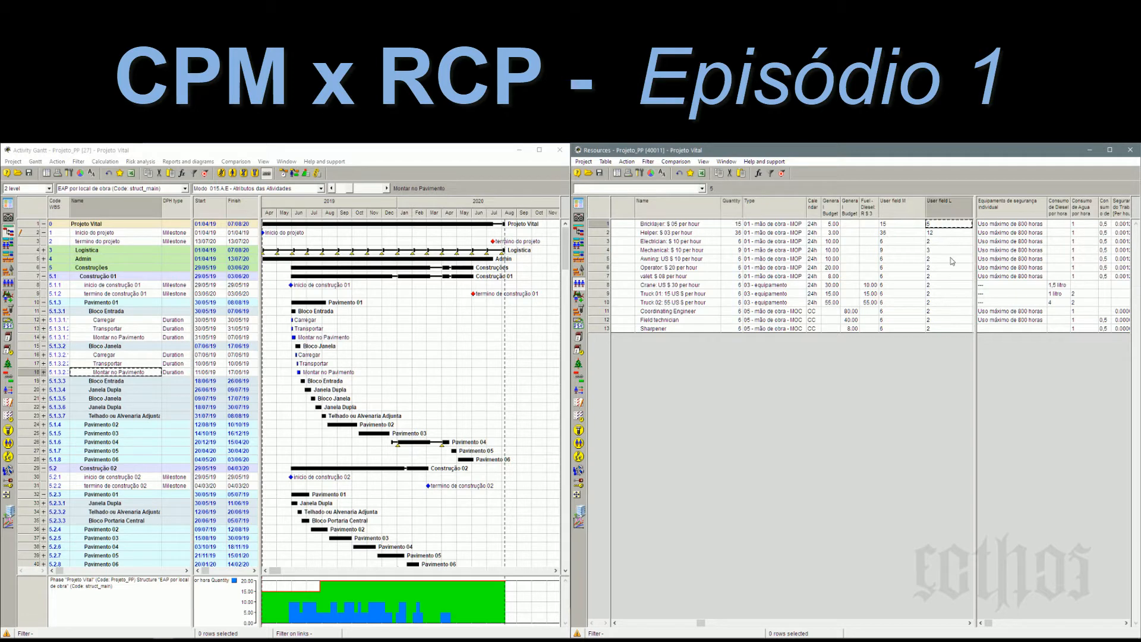
left_click(943, 329, "shift")
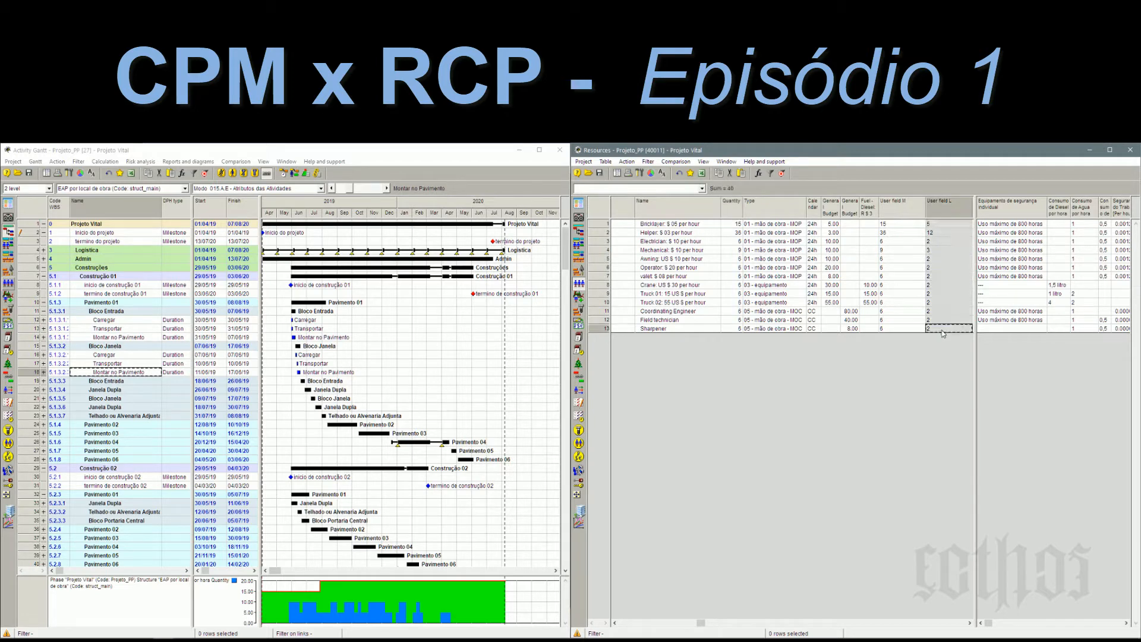
left_click(741, 225)
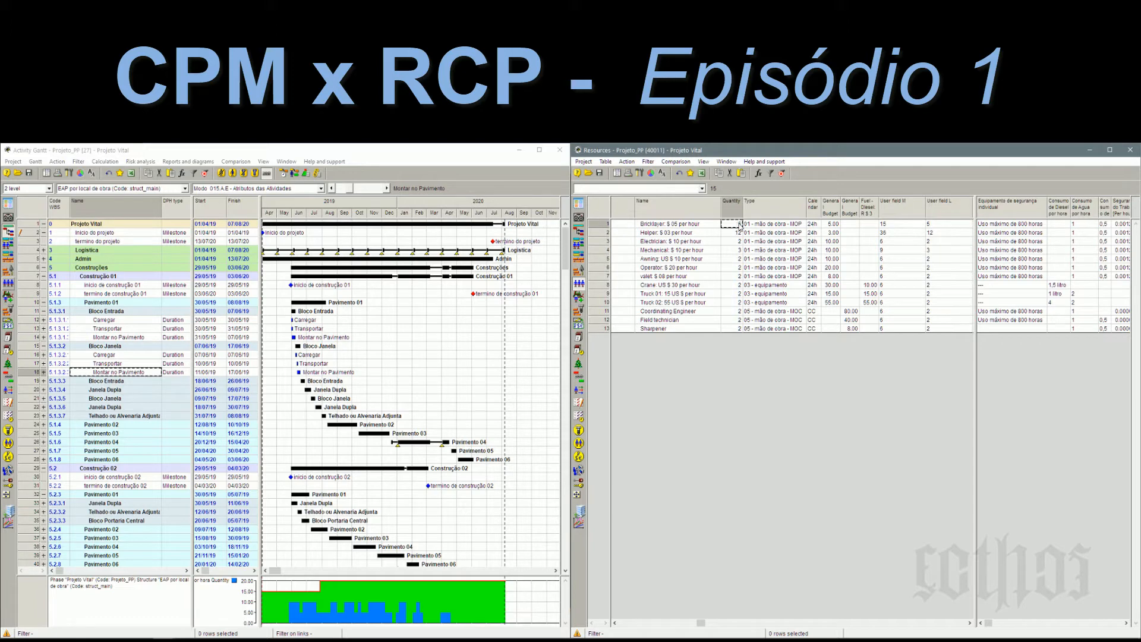
Step: Return to the Activity Gantt of Projeto_PP [40011] and run the resource constrained scheduling with the restricted quantities
left_click(580, 232)
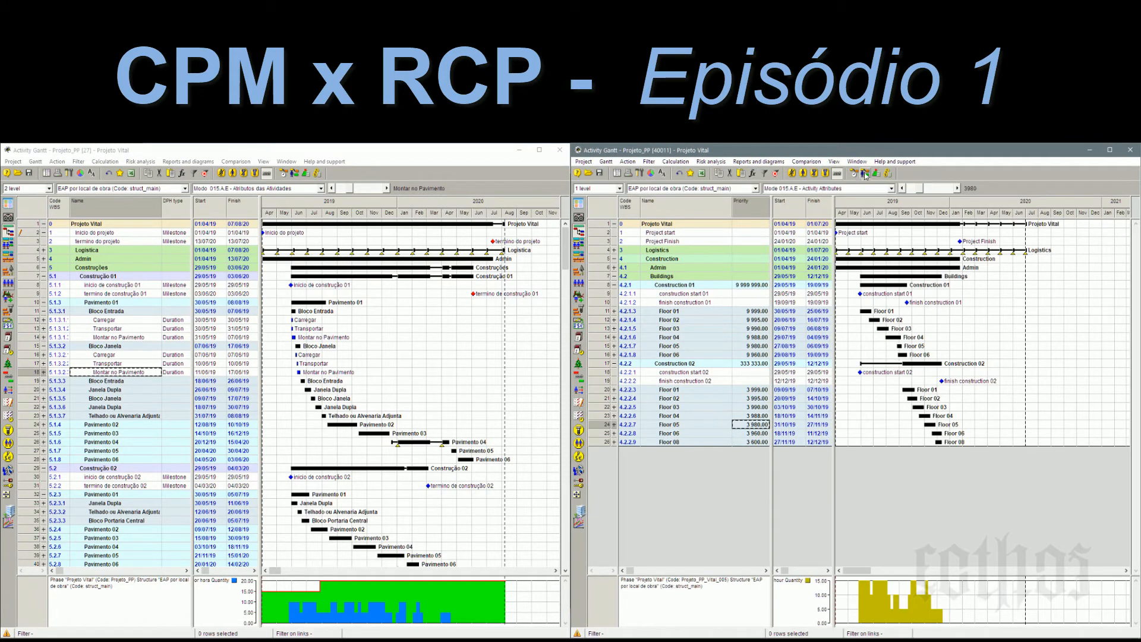
left_click(866, 175)
left_click(784, 507)
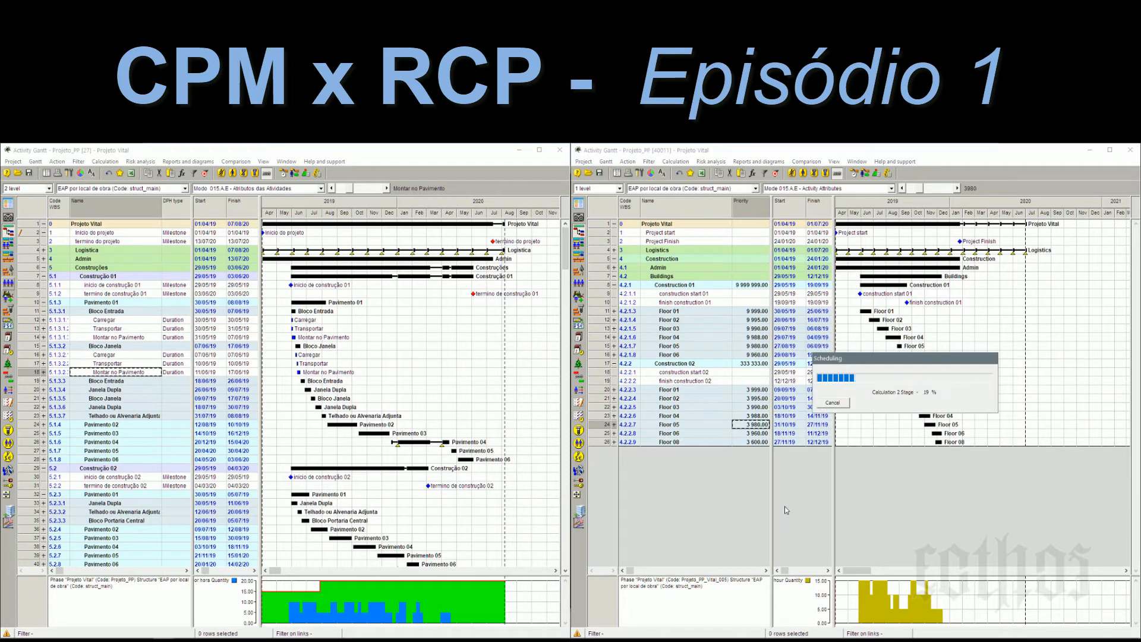
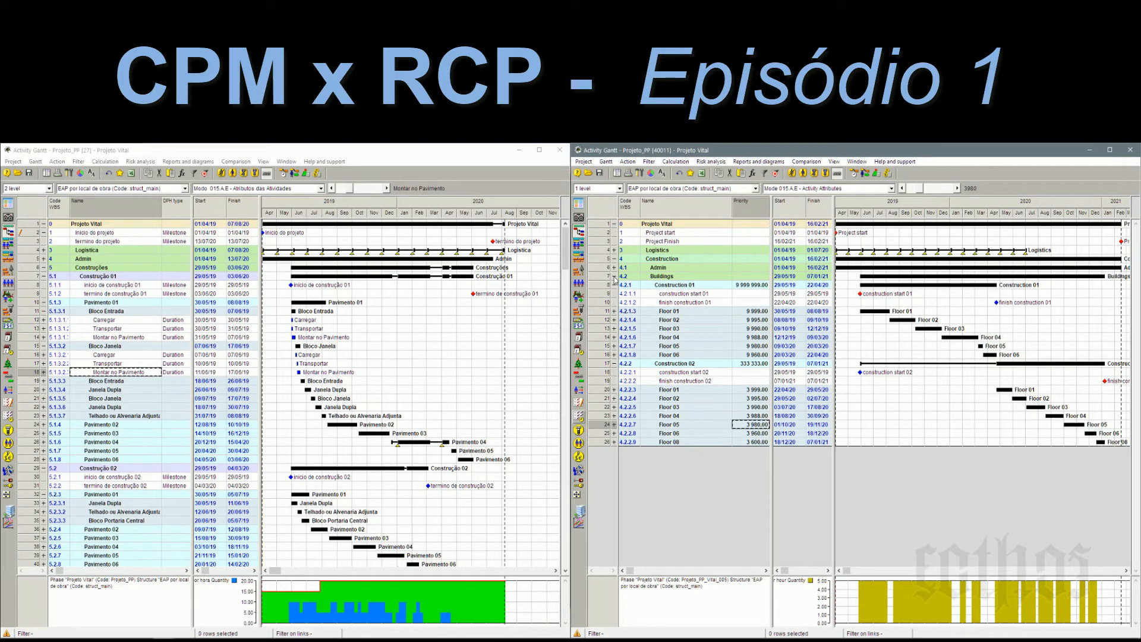
Step: Compare the schedule of Construction 01 in Projeto_PP [40011] with Pavimento 01 of Construção 01 in Projeto_PP [27]
left_click(672, 285)
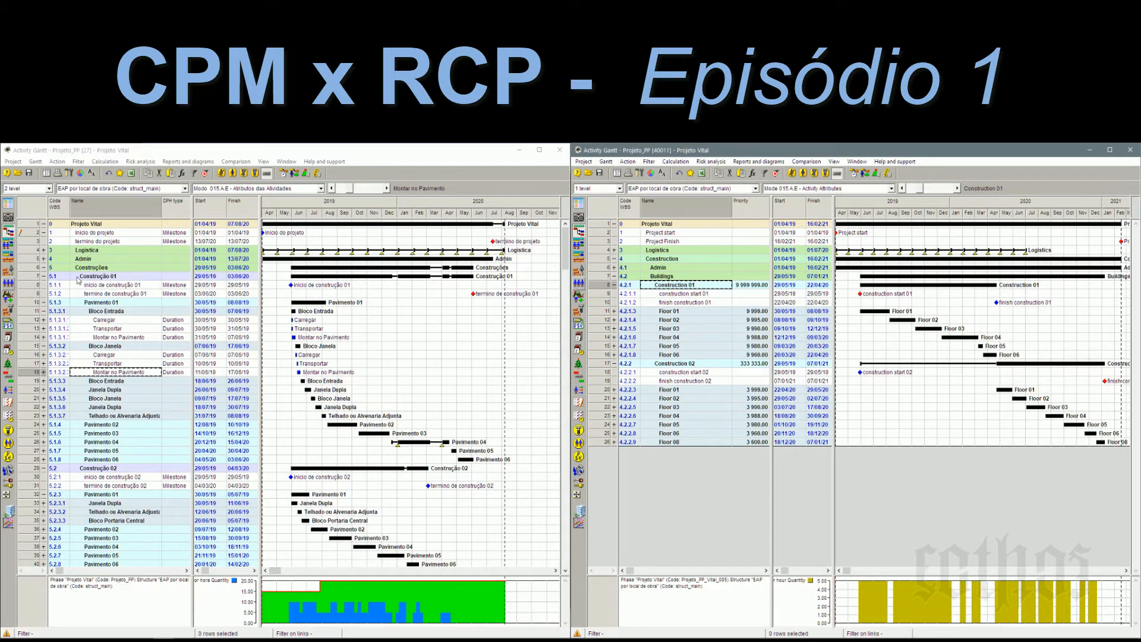
left_click(109, 303)
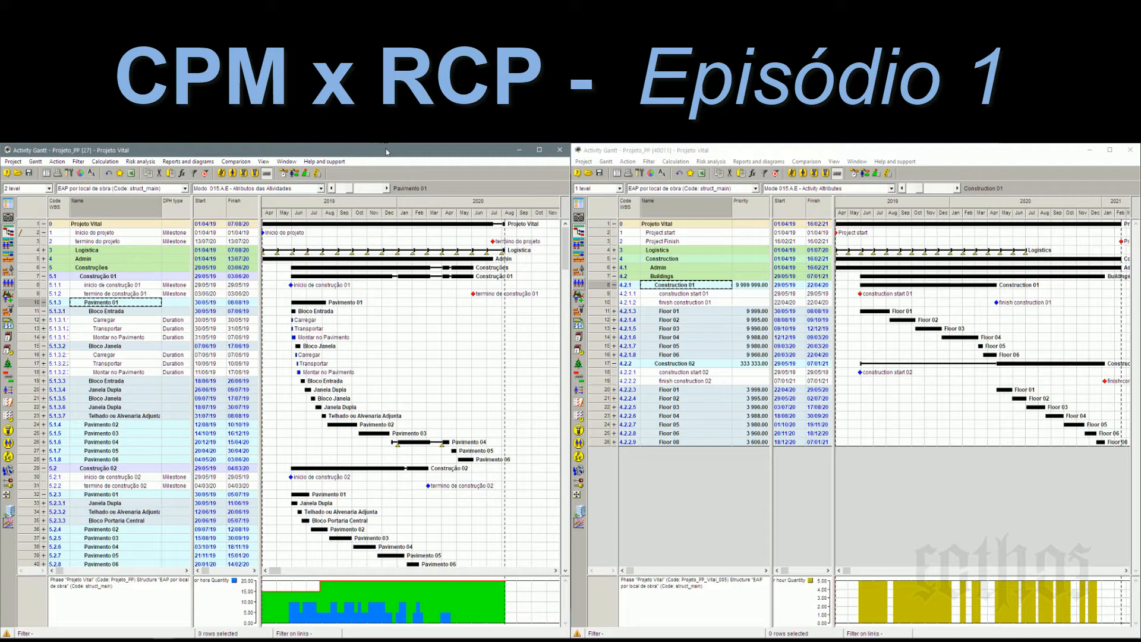
left_click(825, 153)
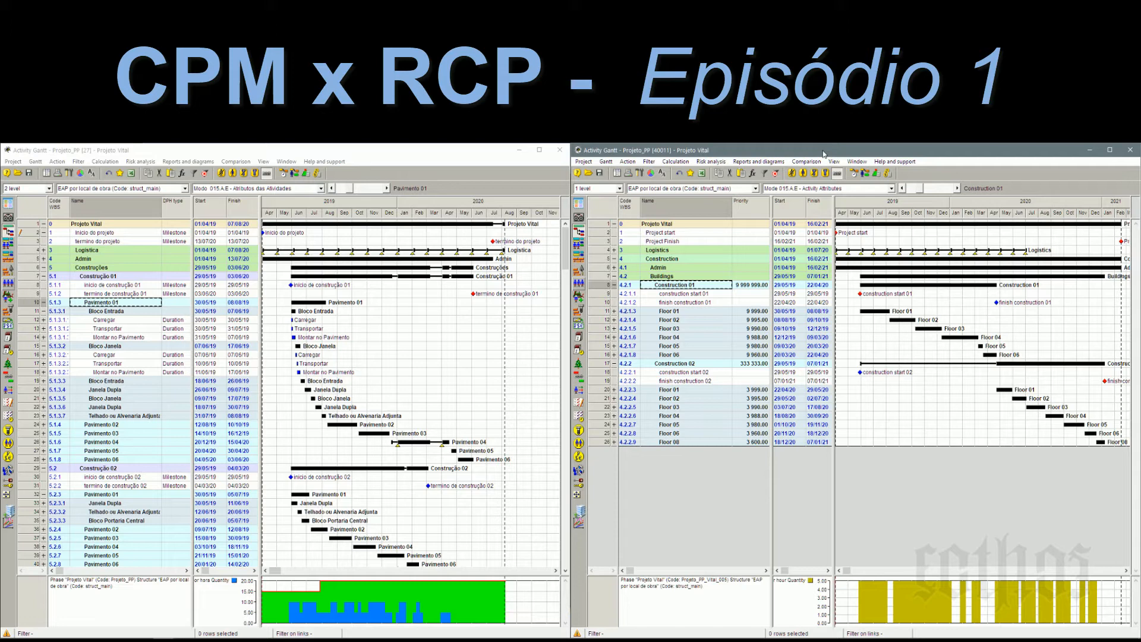
Step: Run resource-constrained scheduling on the English-language Projeto Vital with the Optimization method
left_click(867, 173)
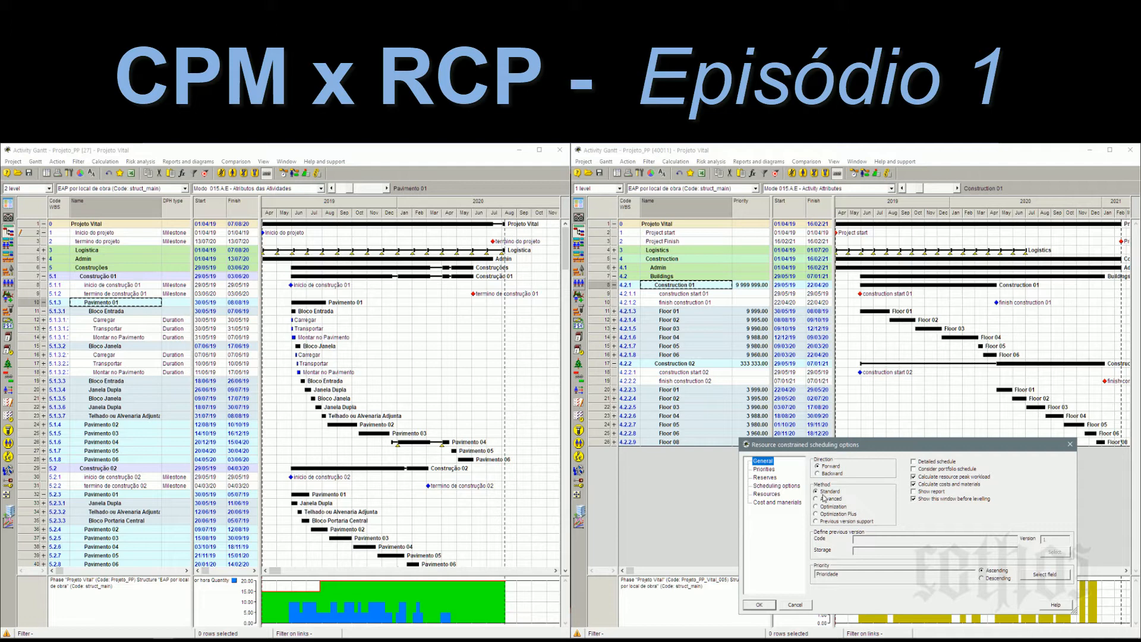
left_click(825, 507)
left_click(766, 606)
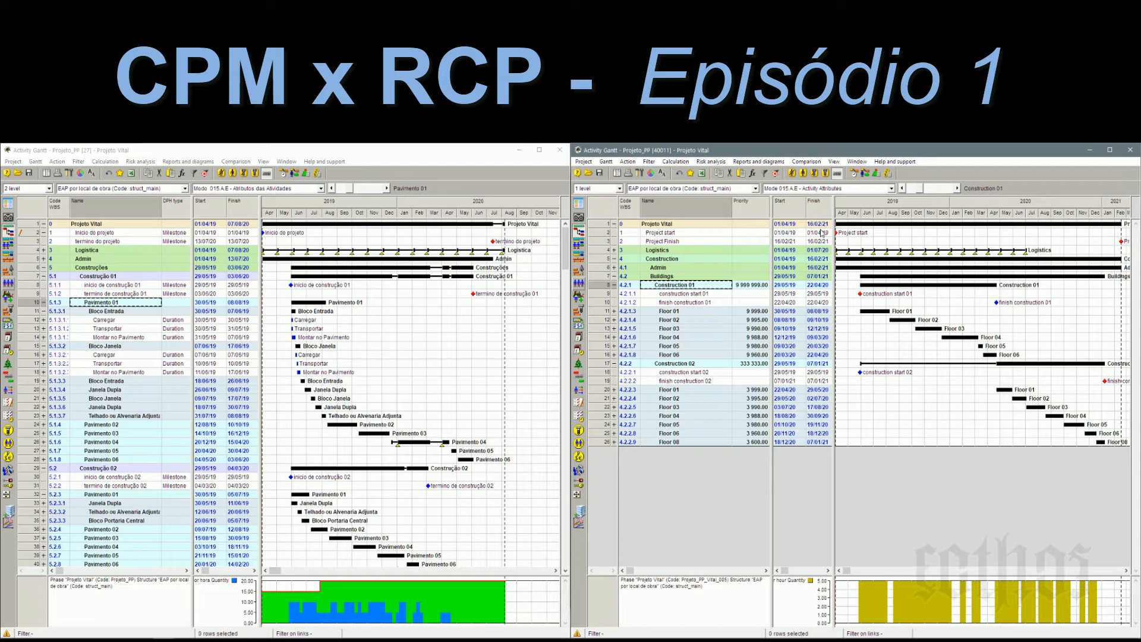
Step: Rerun the resource-constrained scheduling with the Optimization Plus method
left_click(866, 173)
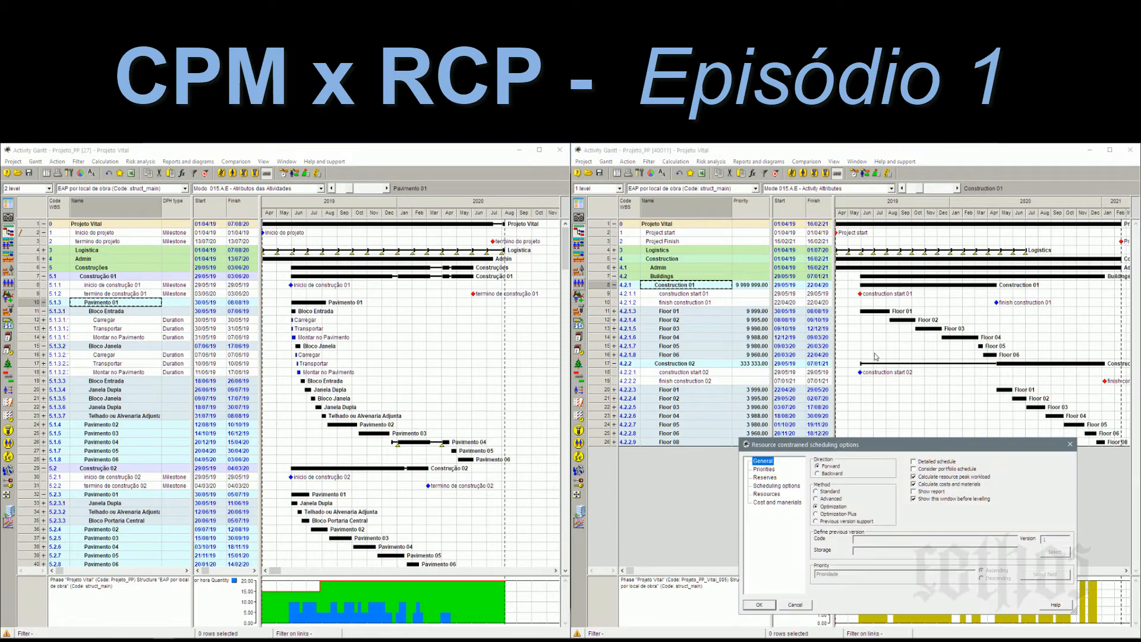
left_click(834, 515)
left_click(760, 605)
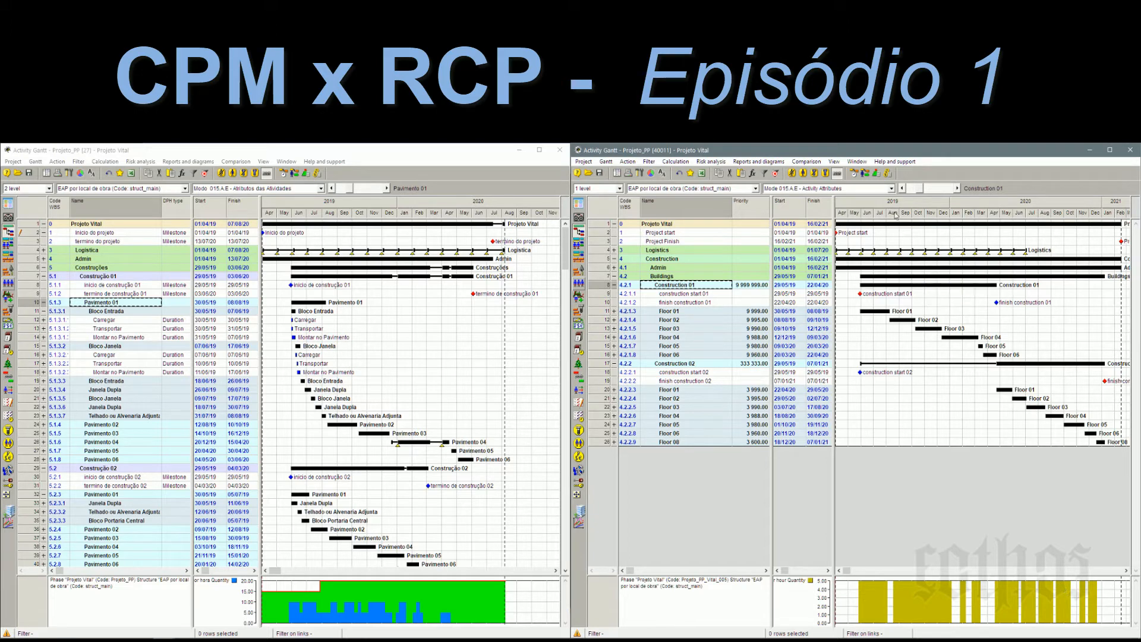
Step: Set the resource-constrained scheduling method back to Standard and recalculate the project
left_click(866, 173)
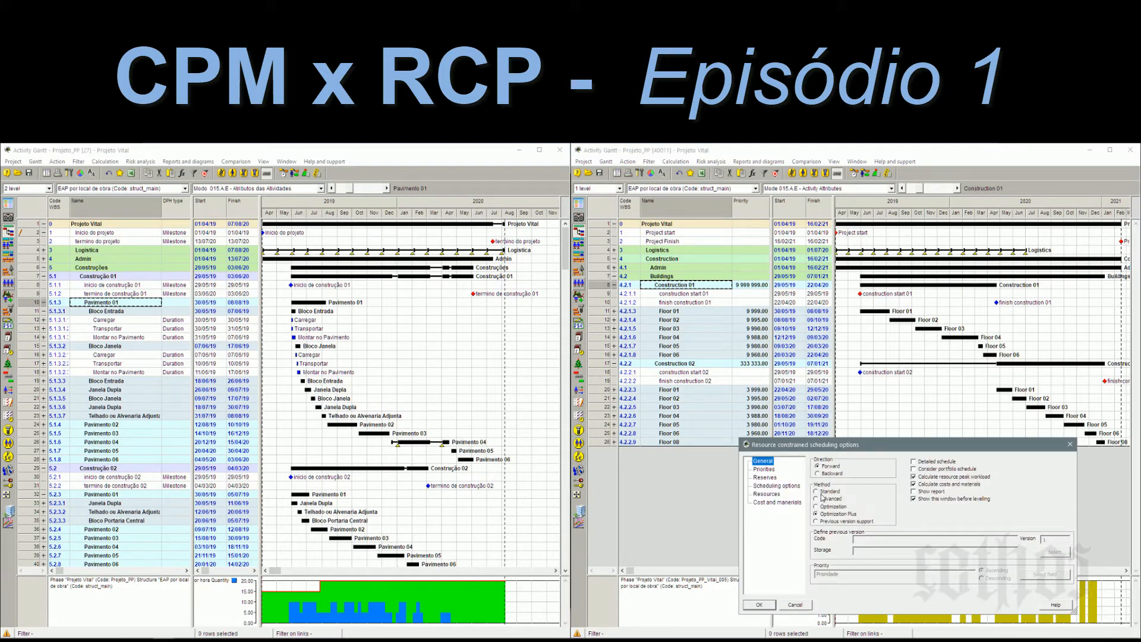
left_click(766, 604)
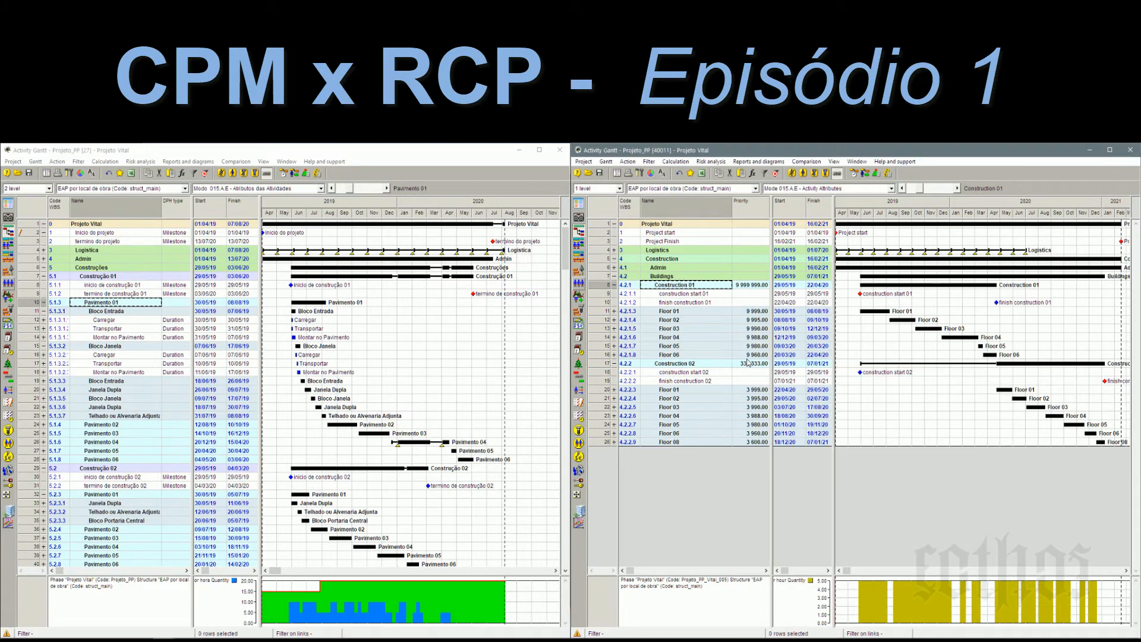
left_click(125, 329)
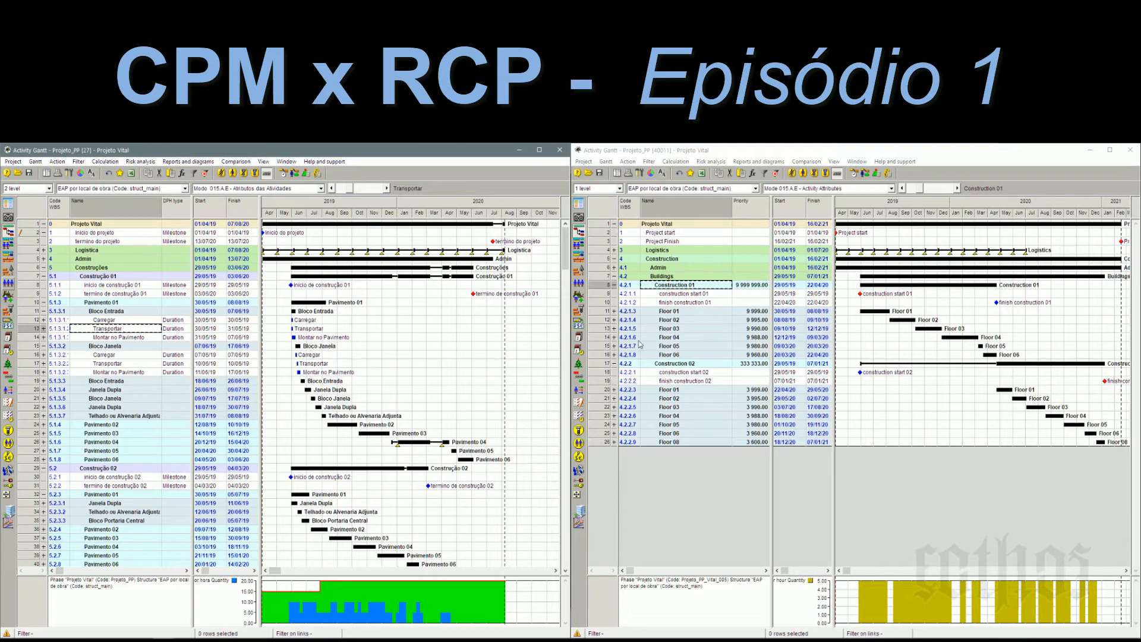
Step: Expand Floor 01 of Construction 01 and its first Input Block down to the activities, keeping their resource assignments collapsed
left_click(698, 303)
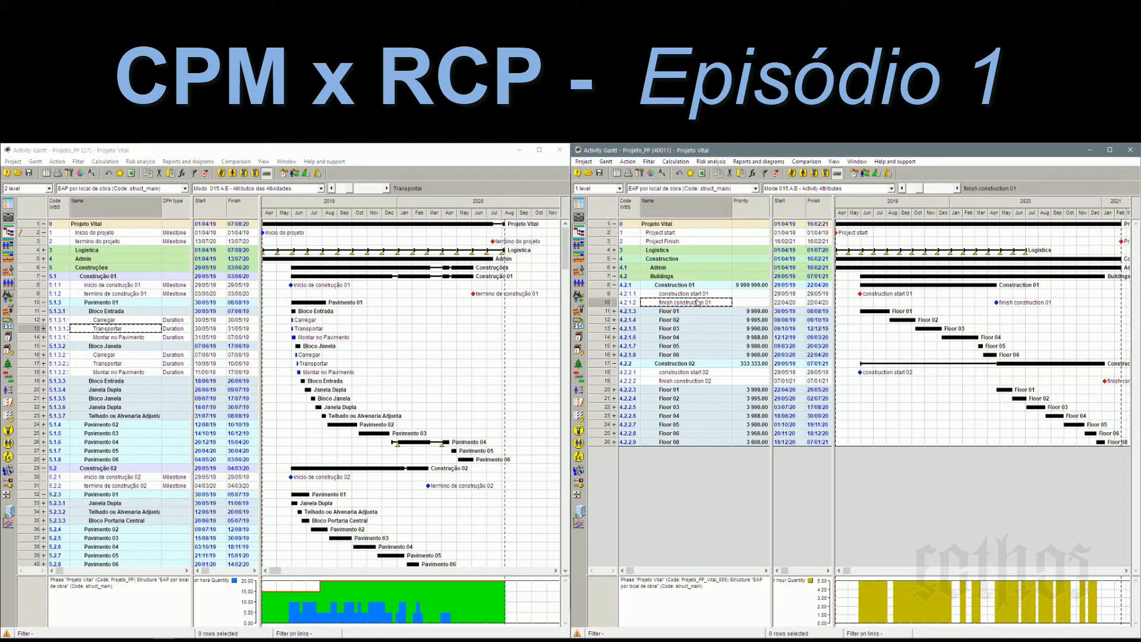
left_click(615, 312)
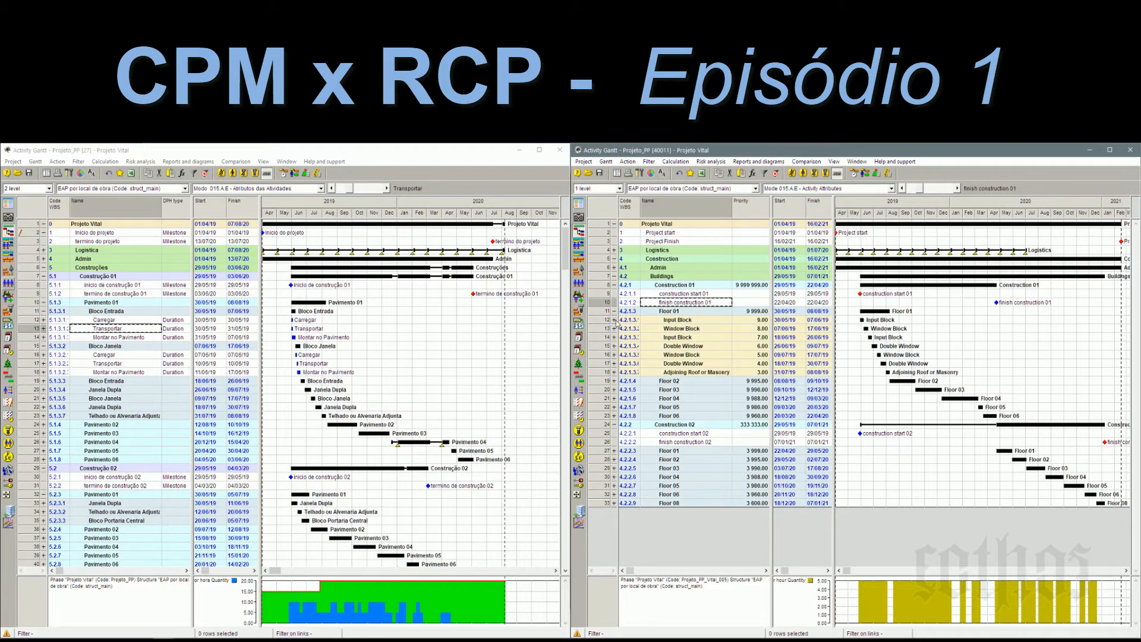
left_click(615, 321)
left_click(616, 329)
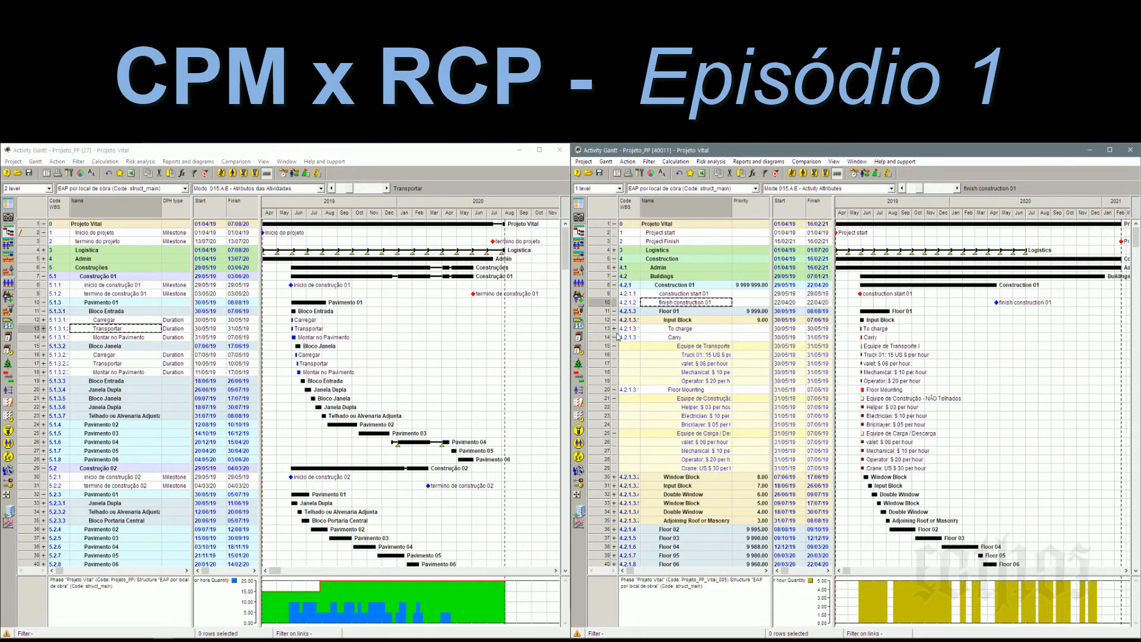
left_click(616, 337)
left_click(616, 346)
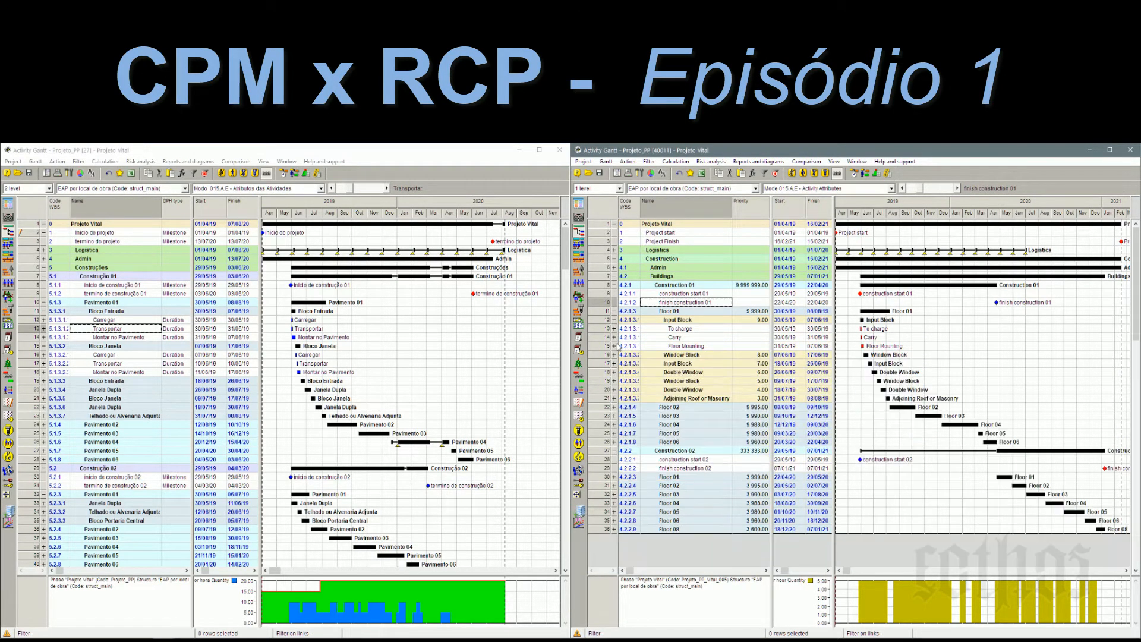
Step: Examine the sequence of To charge, Carry and Floor Mounting in Floor 01's first Input Block on a day-level timeline
left_click(674, 331)
left_click(676, 338)
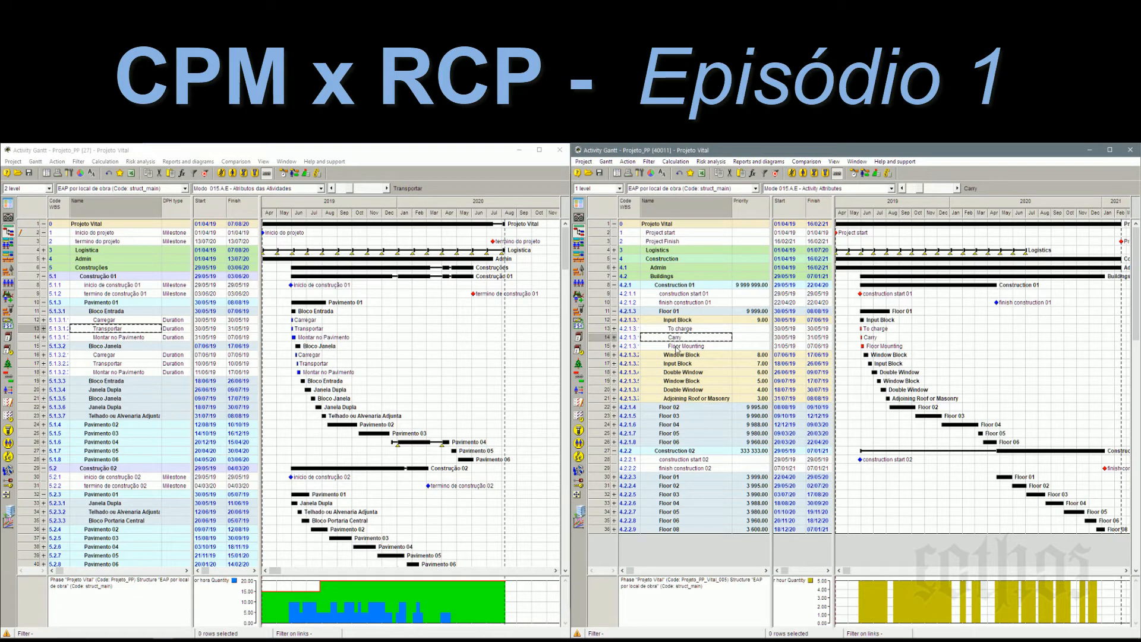
left_click(677, 347)
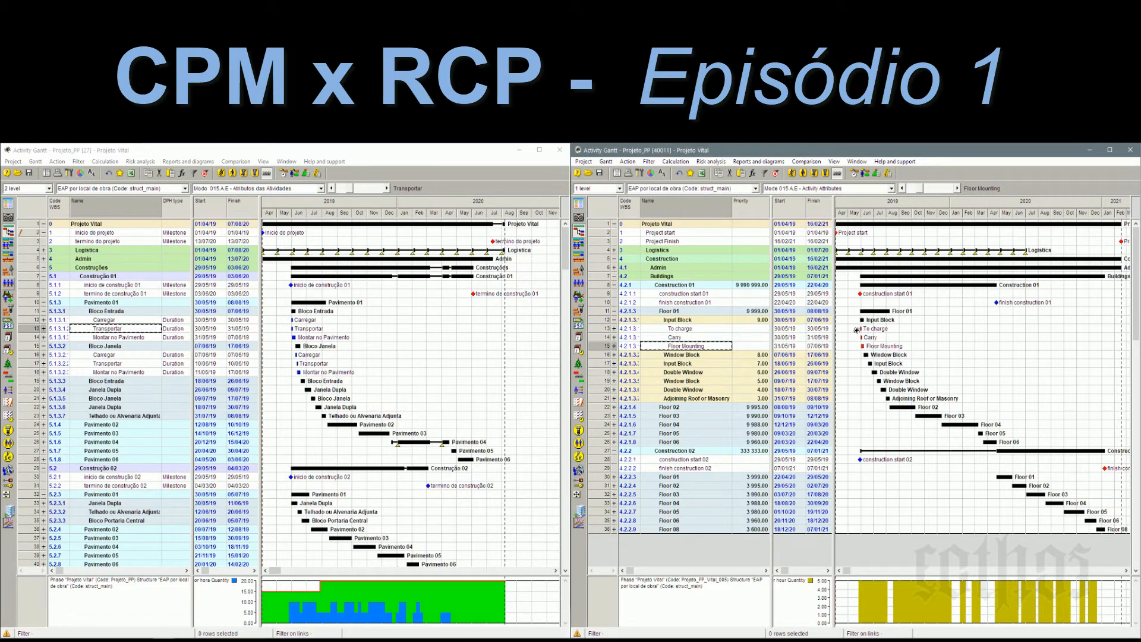
scroll(857, 329, "up", 5)
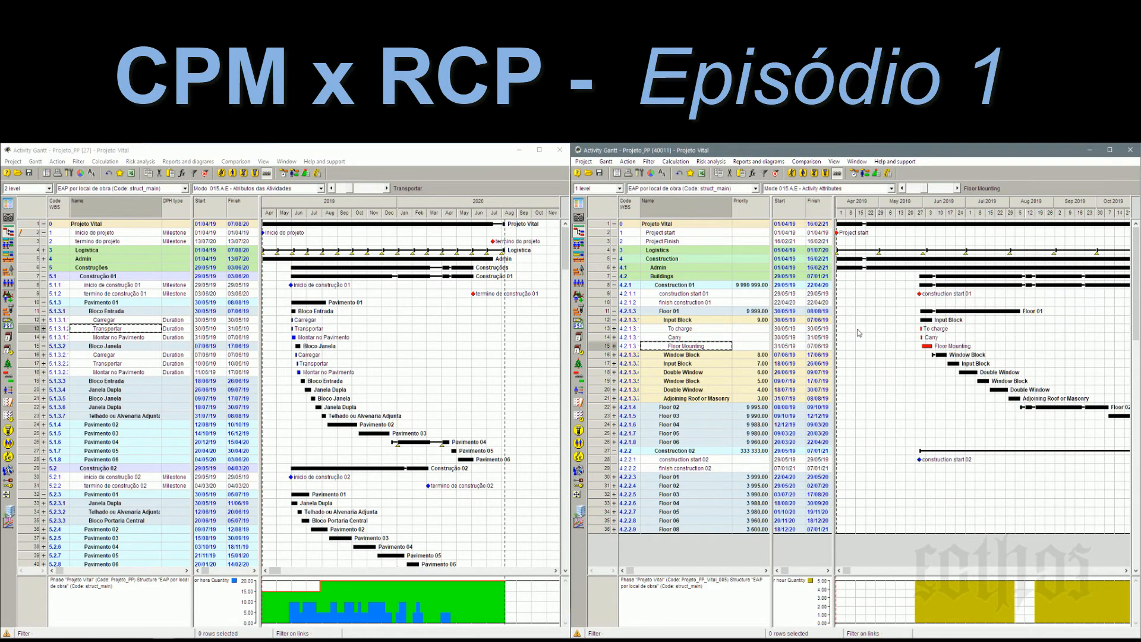
scroll(858, 333, "up", 1)
right_click(940, 332)
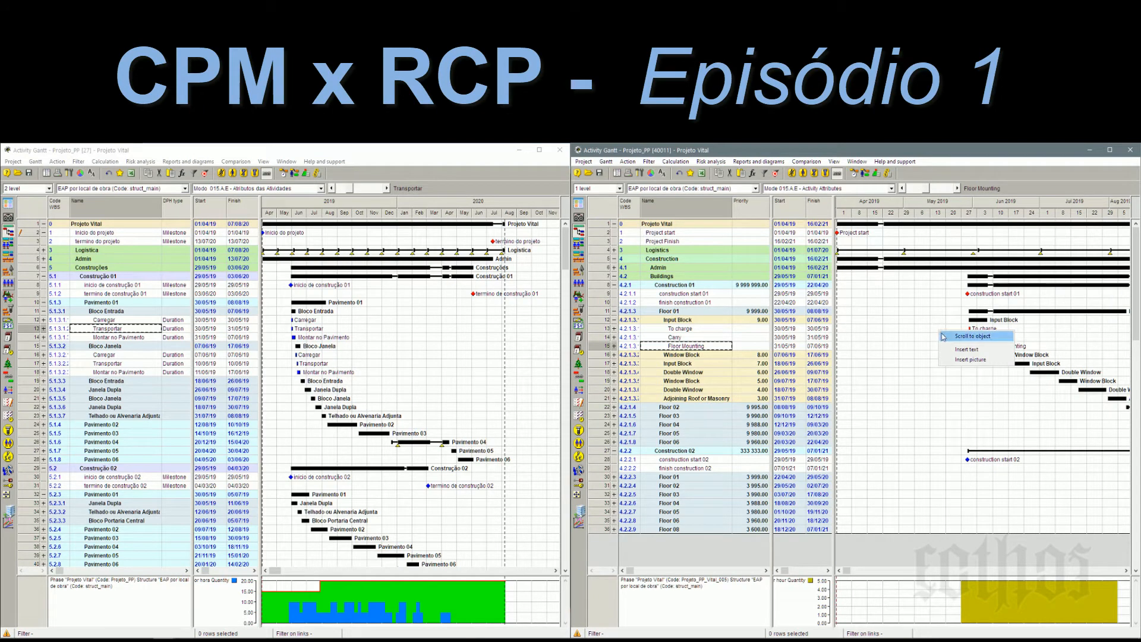
left_click(944, 337)
scroll(943, 337, "up", 3)
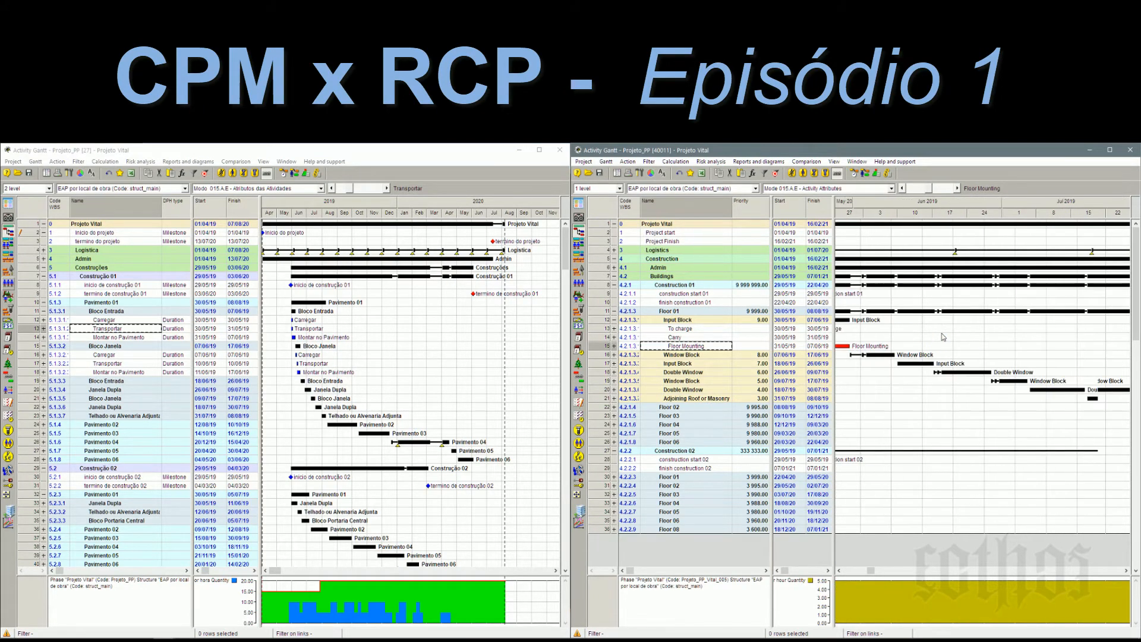
scroll(944, 337, "up", 2)
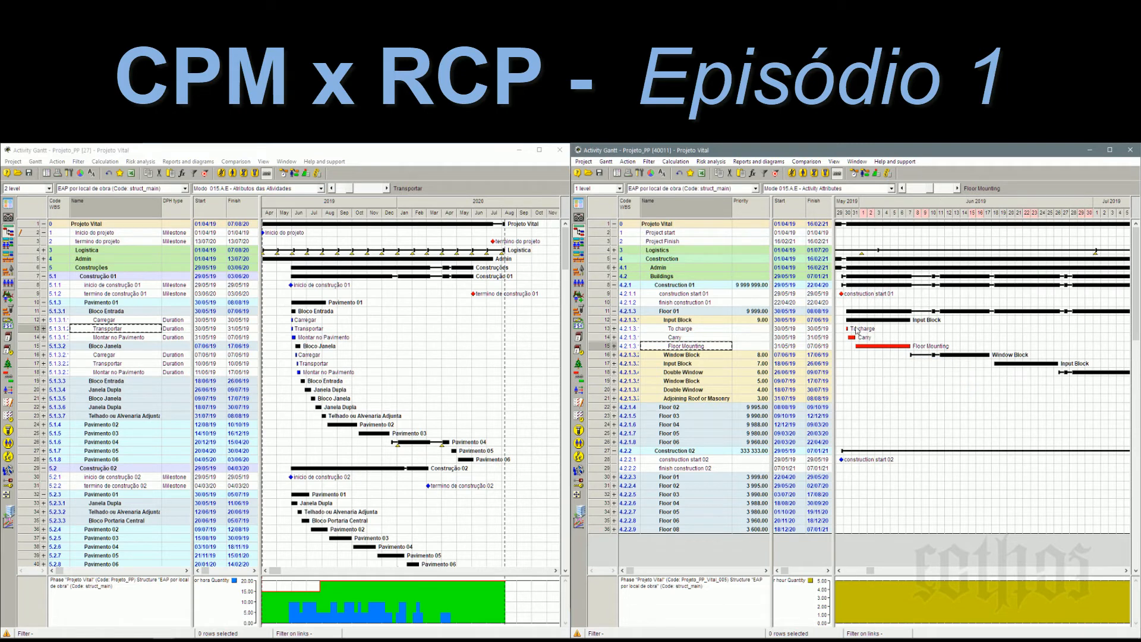
mouse_move(872, 324)
mouse_move(862, 348)
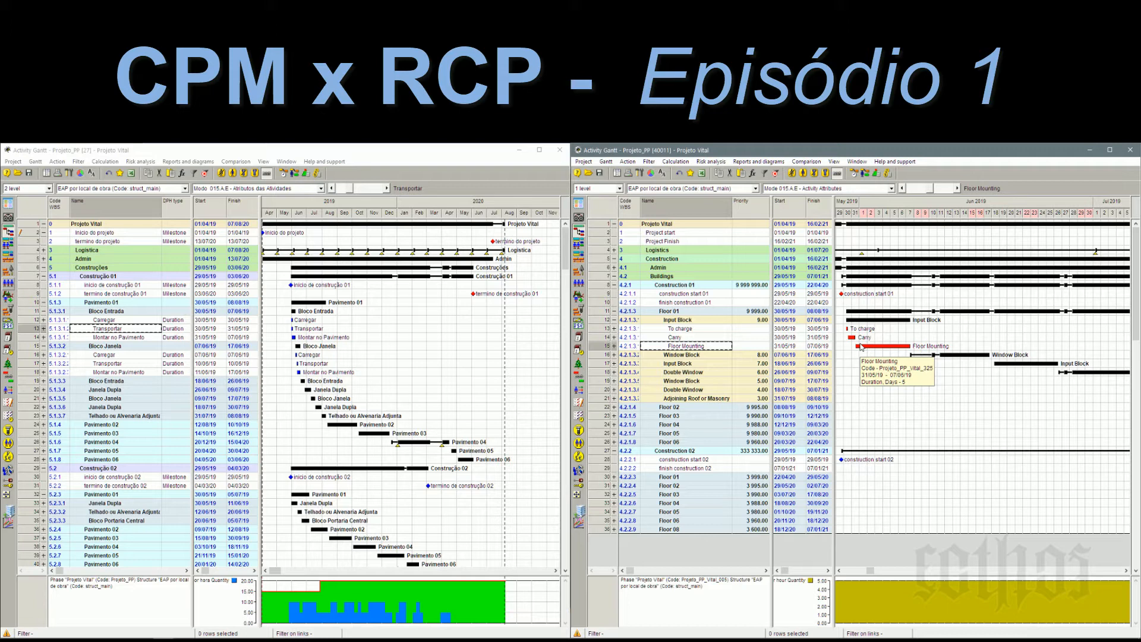
Step: Run resource-constrained scheduling with the Standard method, applying phase priorities but not activity priorities
left_click(868, 174)
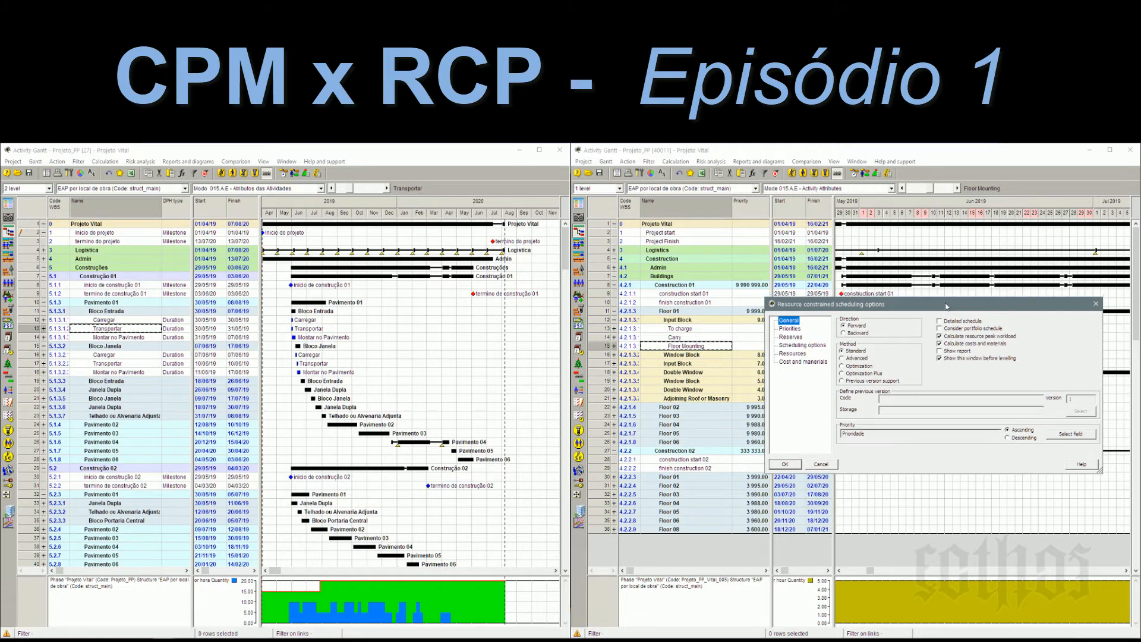
left_click(856, 359)
left_click(860, 367)
left_click(854, 352)
left_click(790, 329)
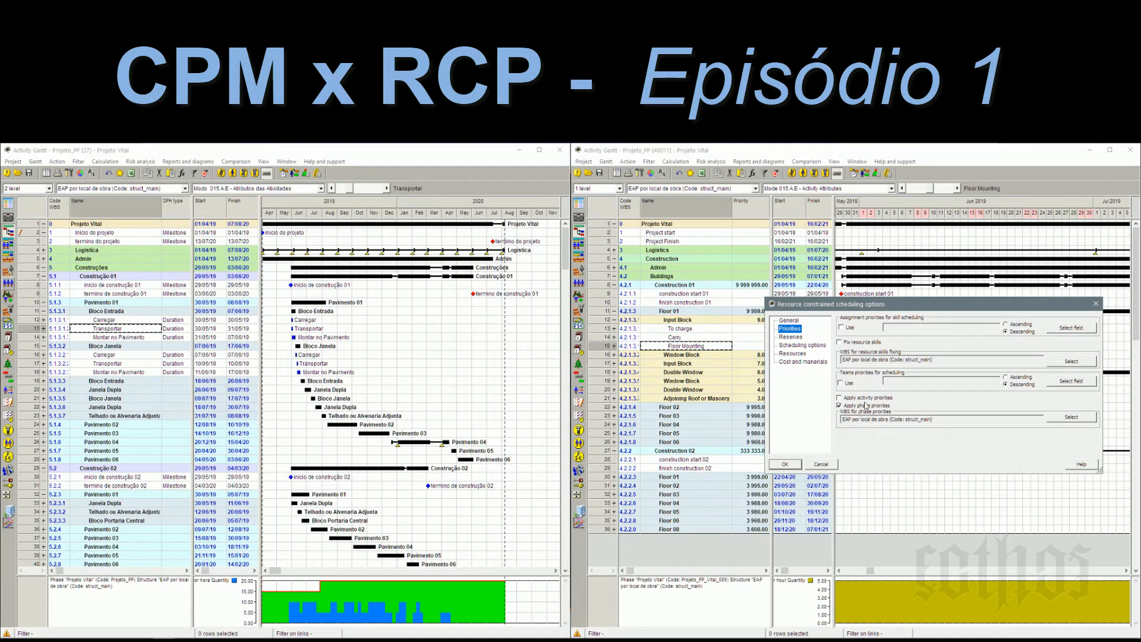
left_click(850, 406)
left_click(848, 399)
left_click(840, 406)
left_click_drag(798, 305, 857, 290)
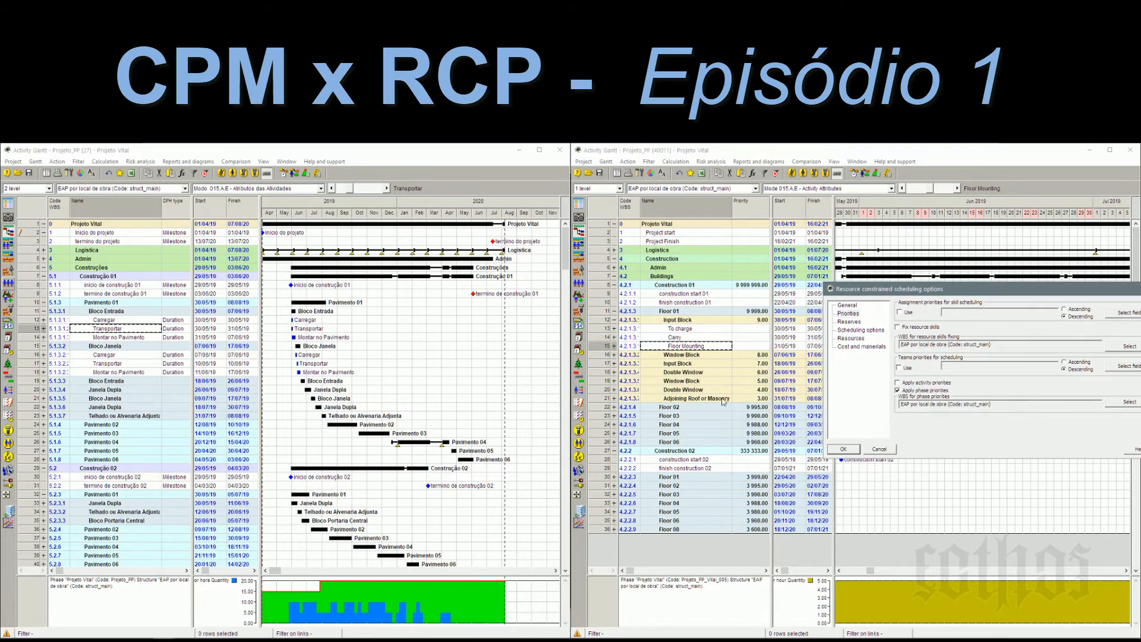
left_click(619, 355)
left_click(844, 449)
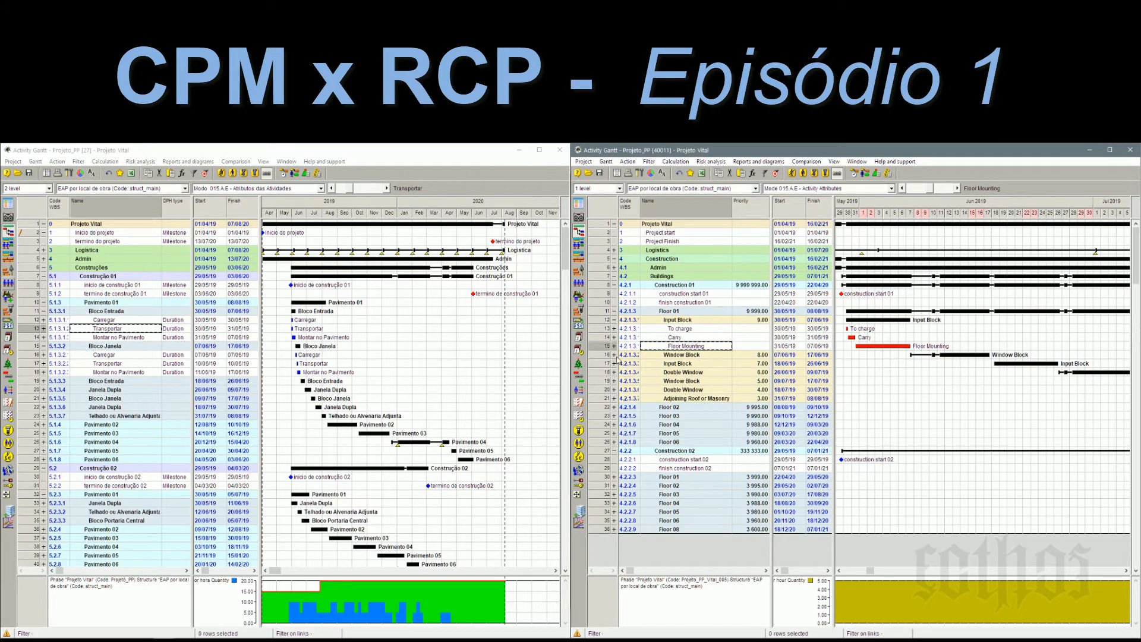
Step: Expand Floor 01's first Window Block and inspect its To charge, Carry and Floor Mounting activities
left_click(615, 355)
left_click(713, 364)
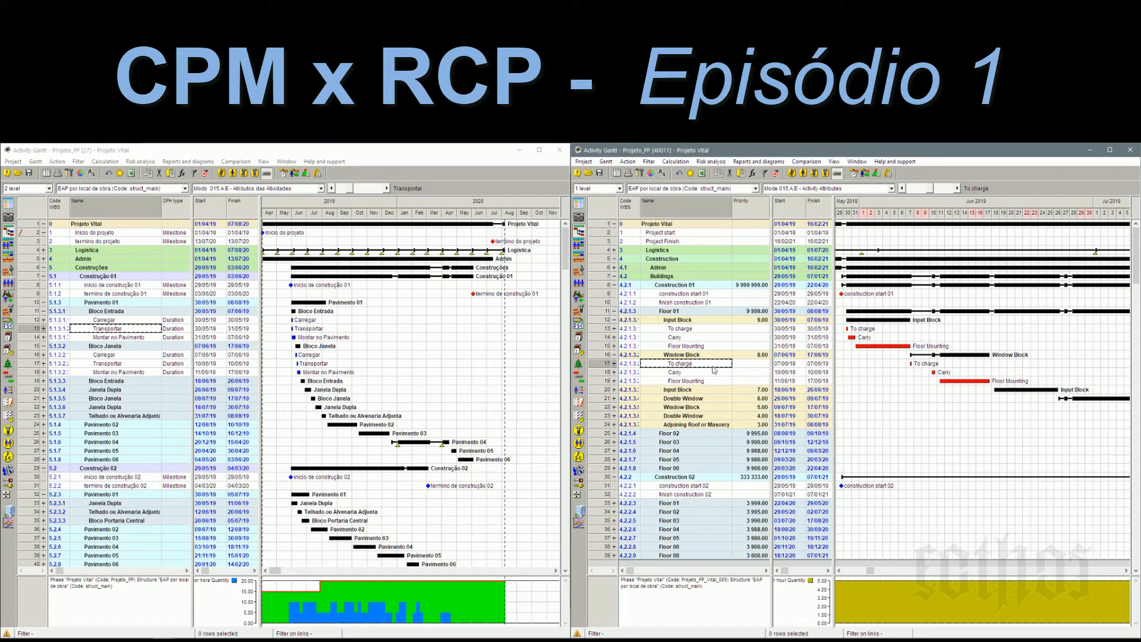
left_click(713, 373)
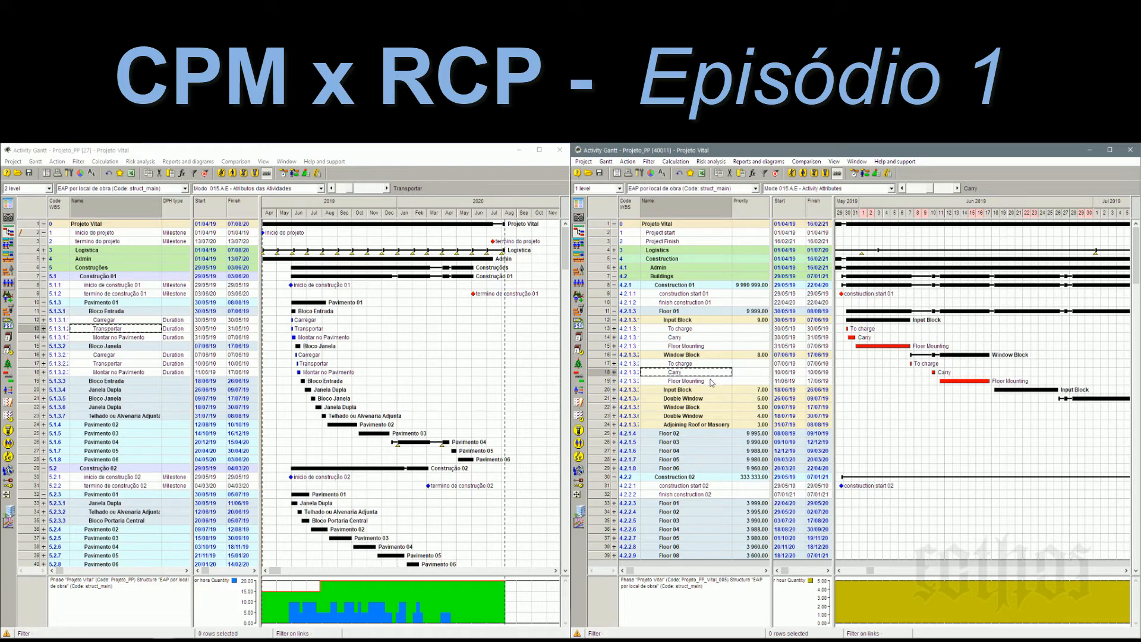
left_click(712, 382)
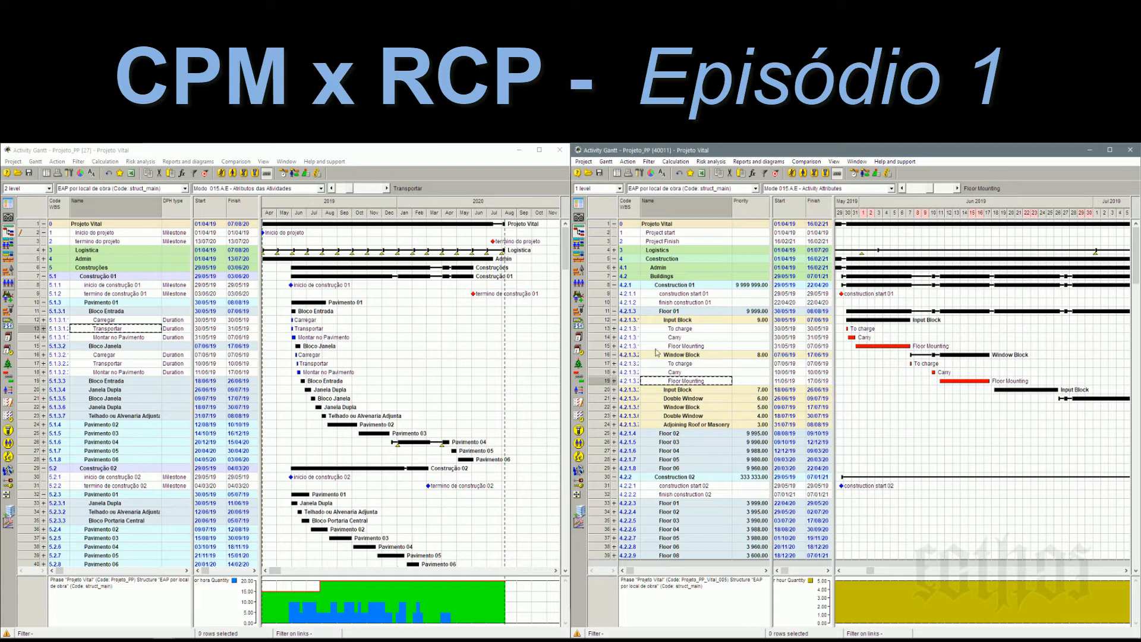
Step: Collapse the Window Block, the Input Block and Floor 01 in Construction 01
left_click(615, 355)
left_click(615, 320)
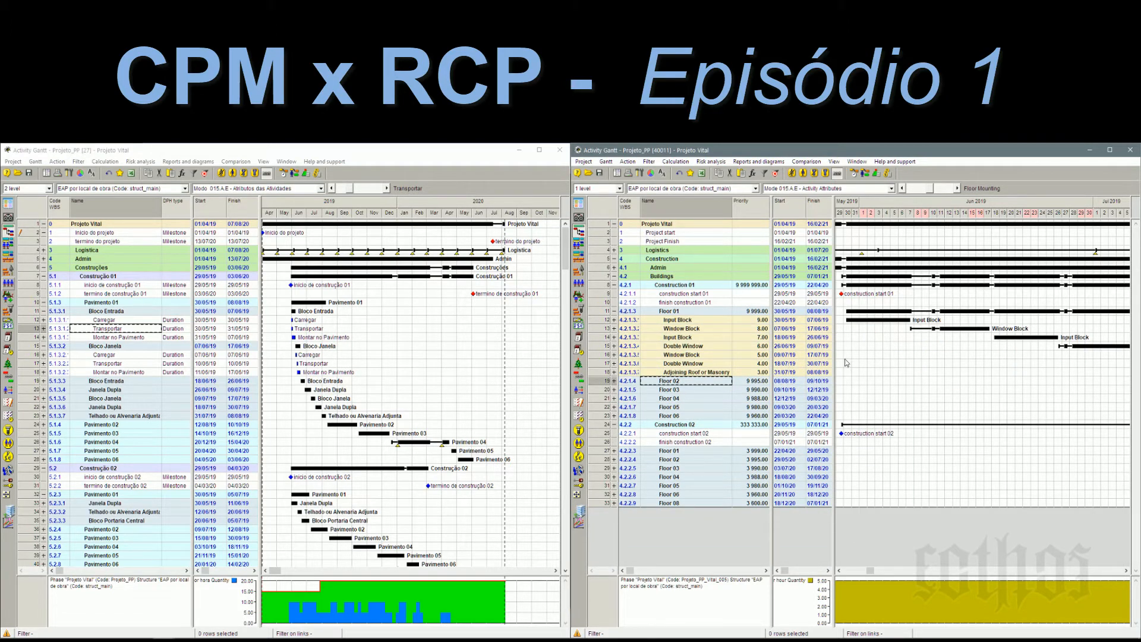
left_click(614, 311)
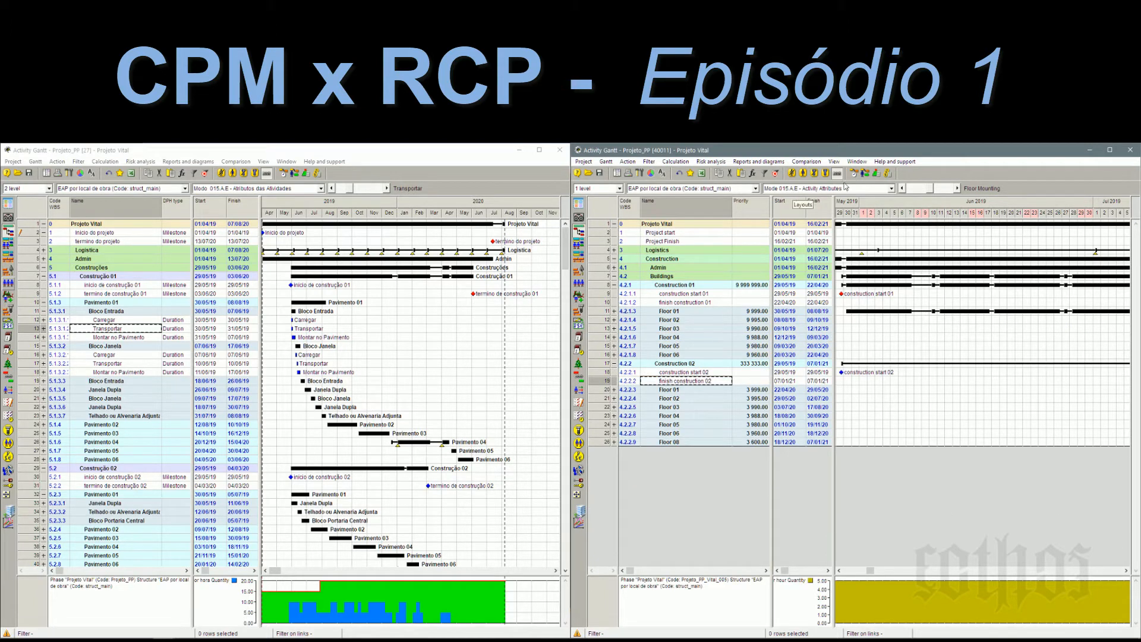
Step: Review the priority settings of the resource-constrained scheduling options without applying any change
left_click(866, 173)
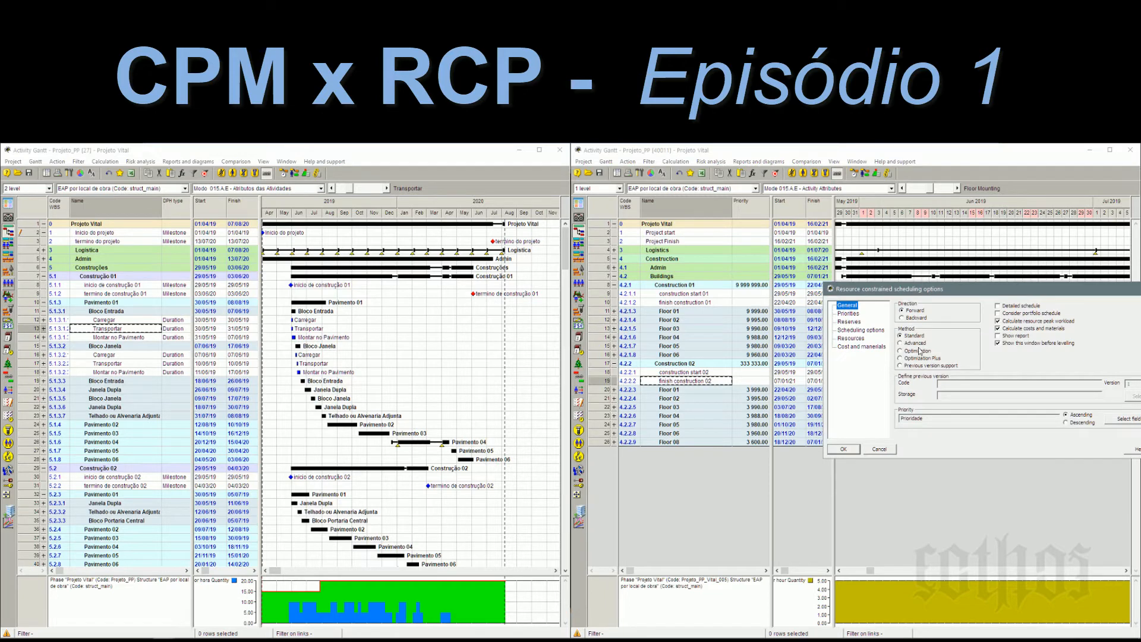
left_click(848, 314)
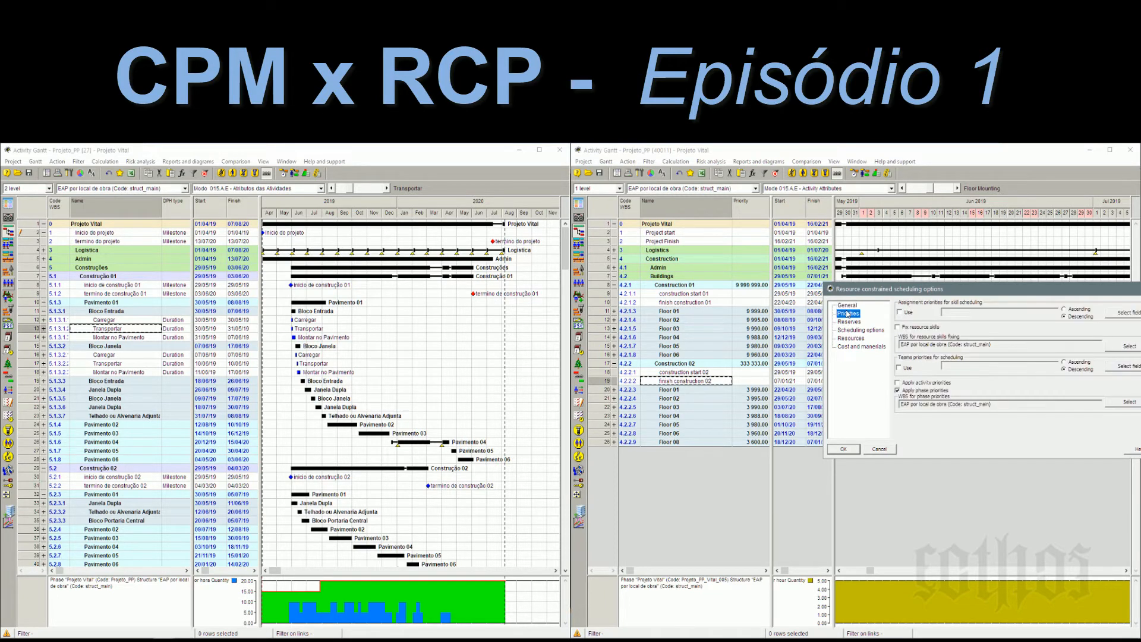
left_click(881, 450)
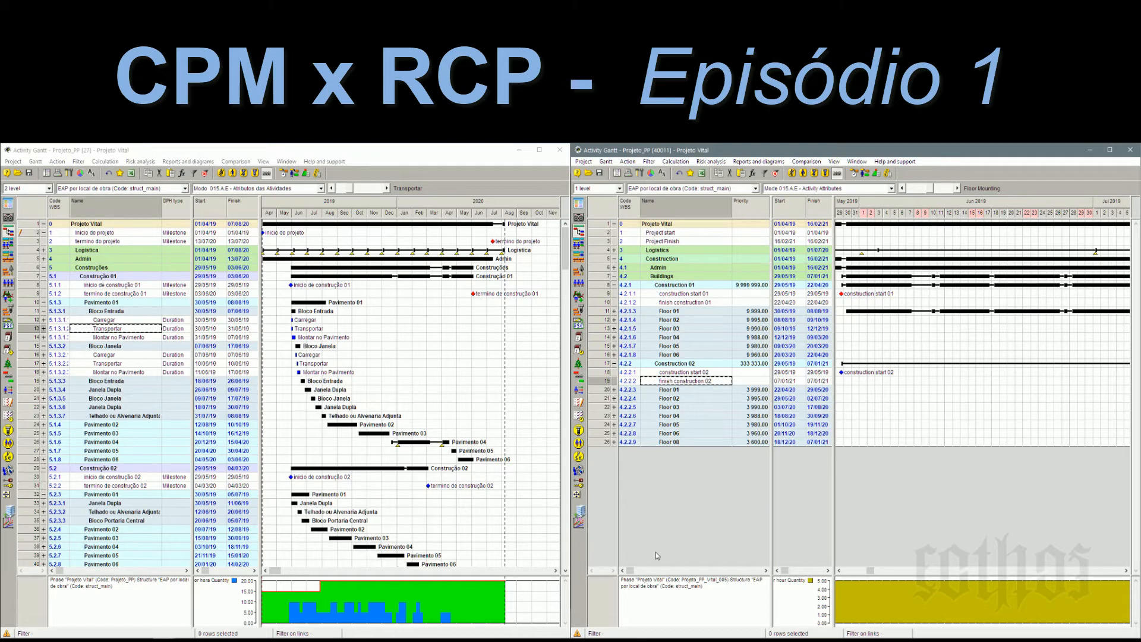
Step: In the Portuguese-language project, expand Pavimento 03 of Construção 02 and open the properties of its Janela Dupla activity Carregar
left_click(43, 538)
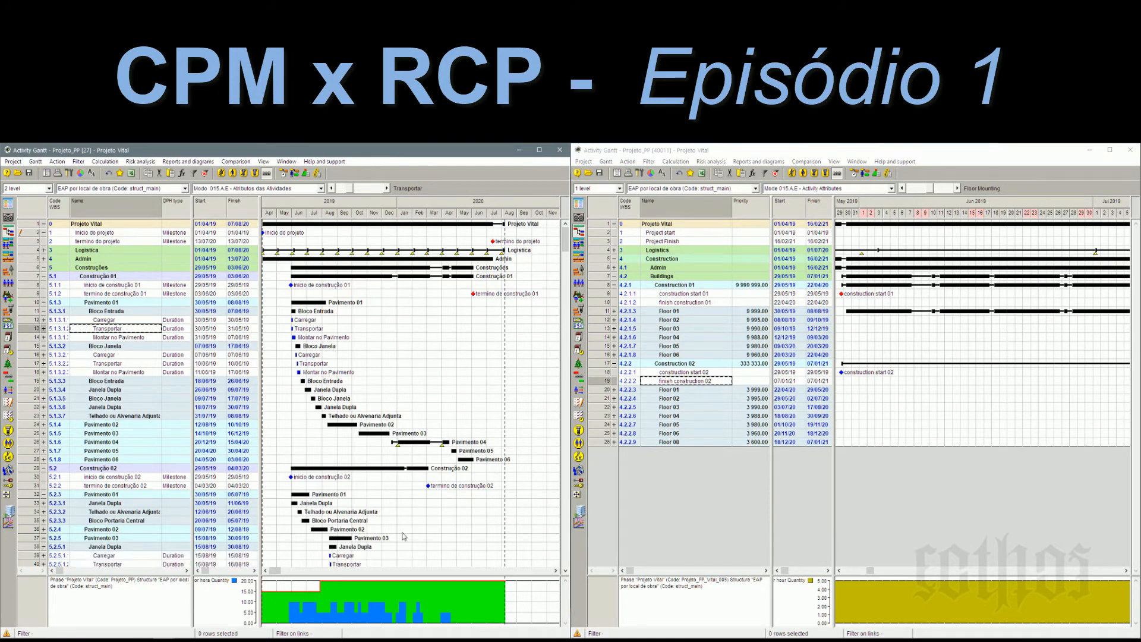
scroll(402, 560, "up", 3)
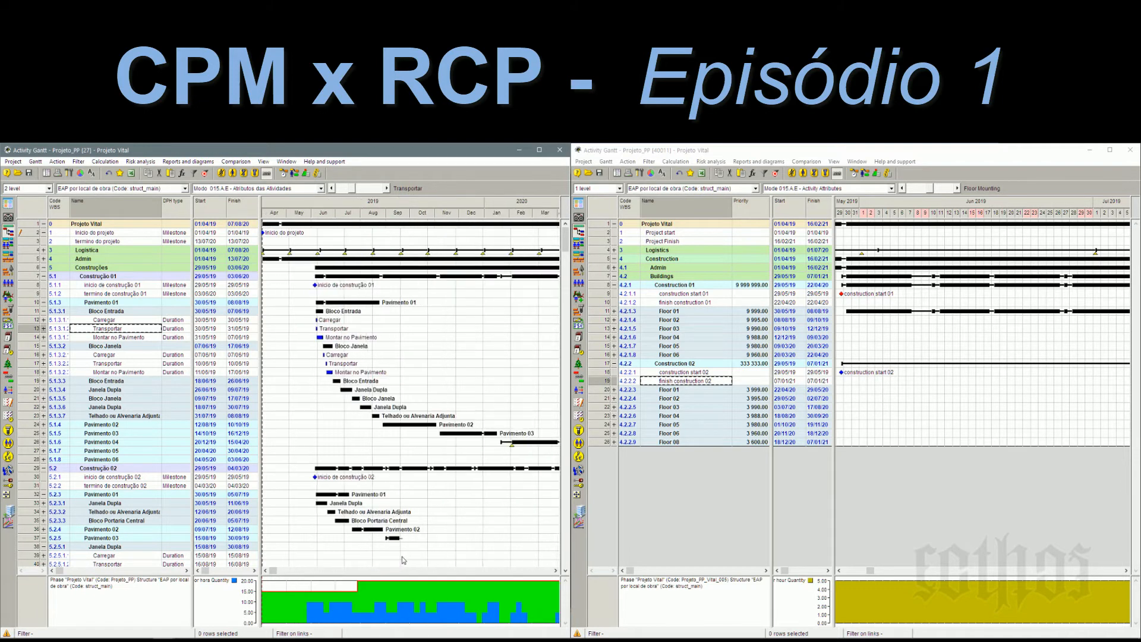
scroll(462, 550, "up", 1)
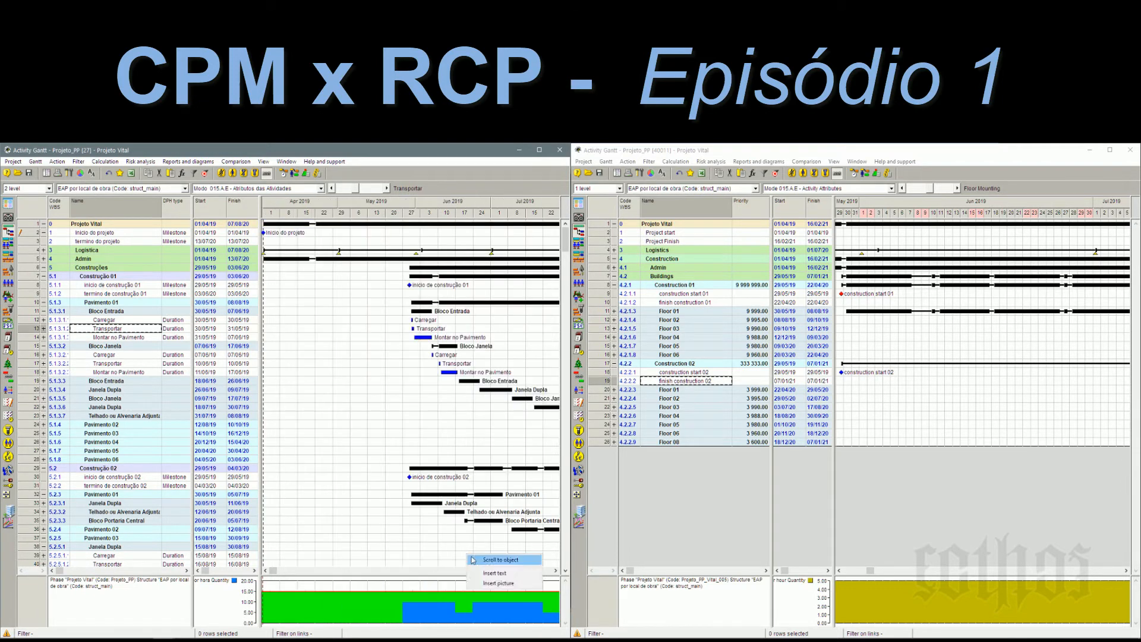
scroll(469, 561, "up", 2)
scroll(472, 556, "up", 4)
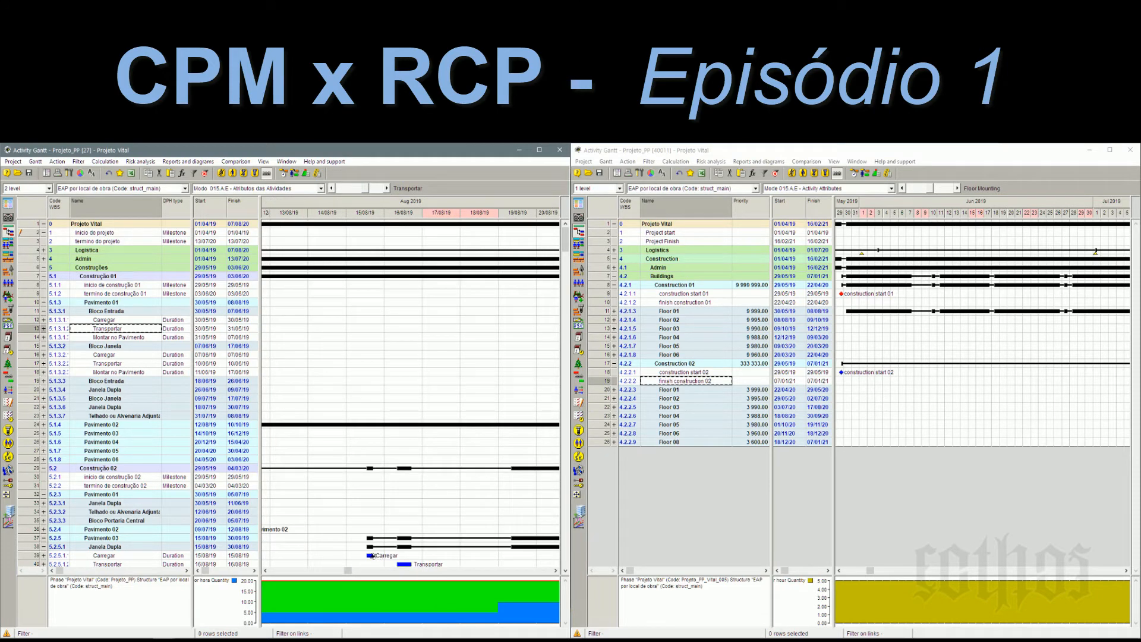
mouse_move(371, 555)
double_click(29, 558)
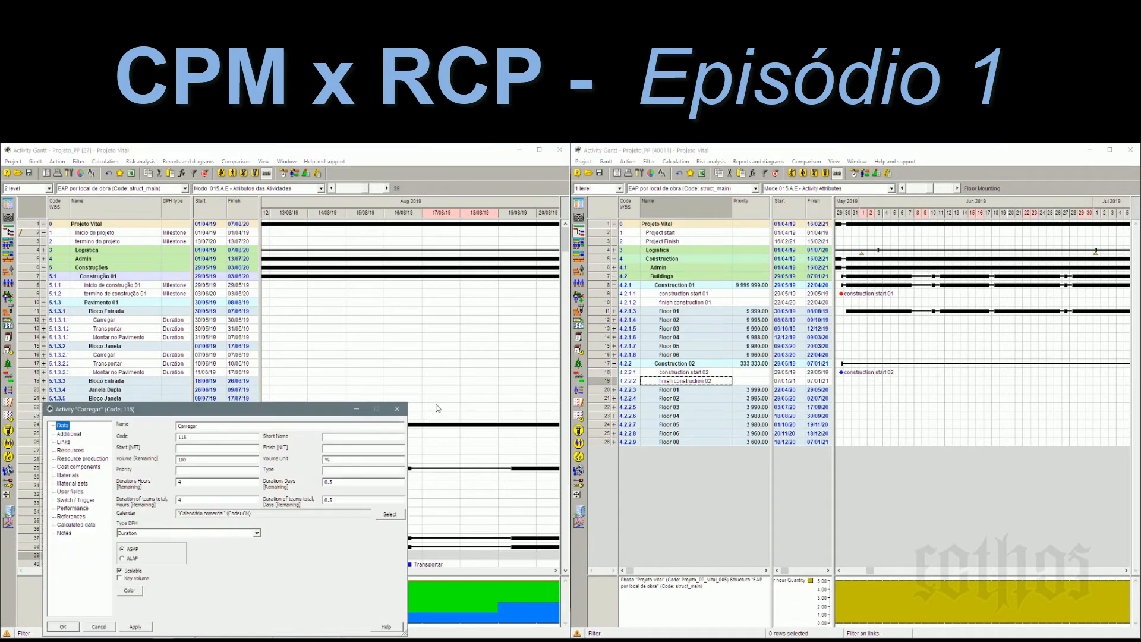
Step: Try to set the Start [NET] date of the Carregar activity to "22//2019"
left_click_drag(234, 413, 743, 253)
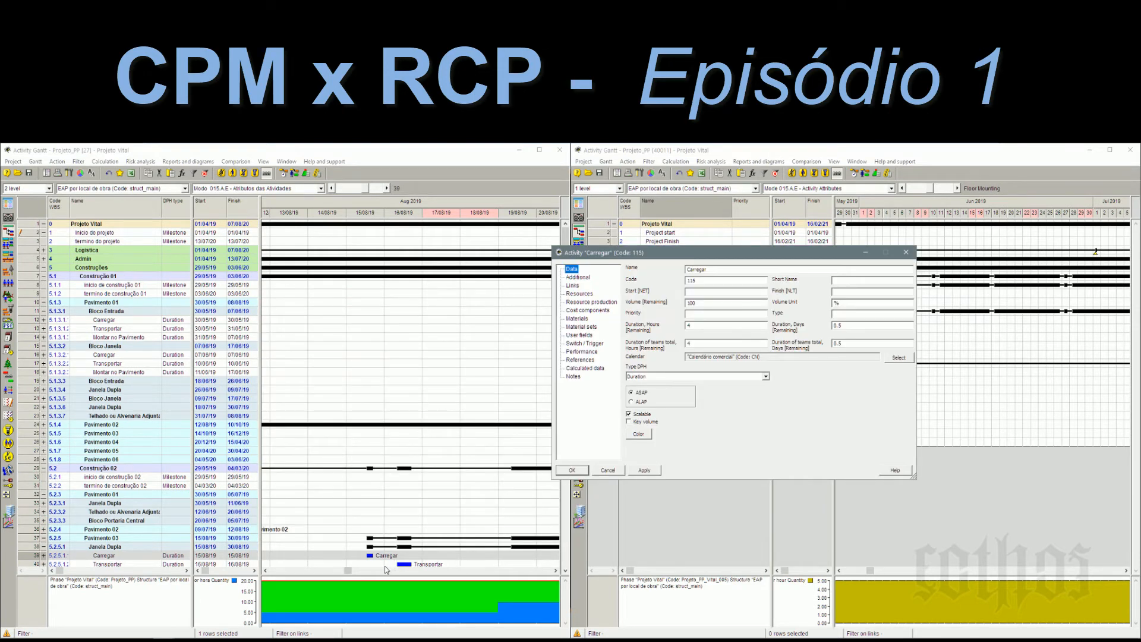
left_click_drag(862, 252, 586, 310)
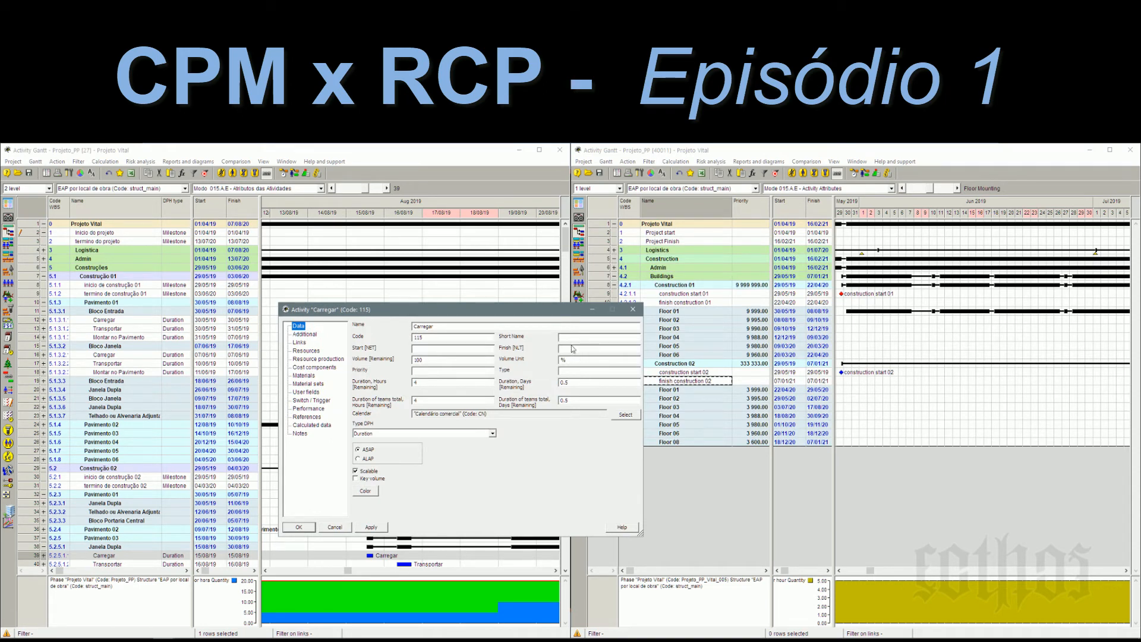
left_click(436, 350)
type("22//2019")
key("Tab")
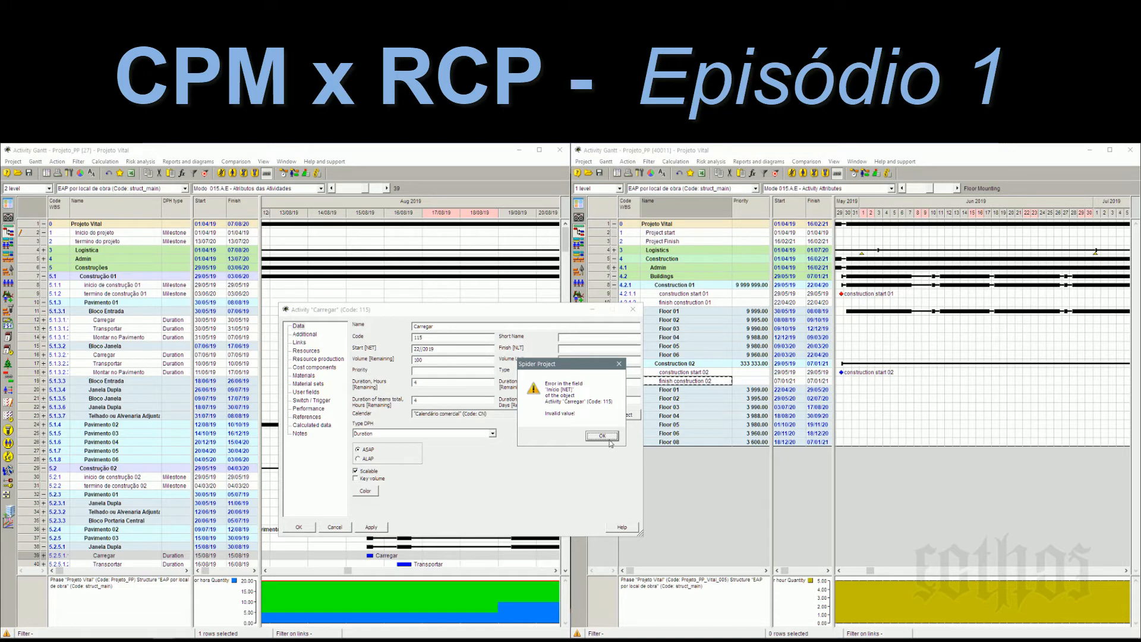
Step: Switch to the Jitsi Meet call in Chrome and turn on the microphone
key("XF86AudioRaiseVolume")
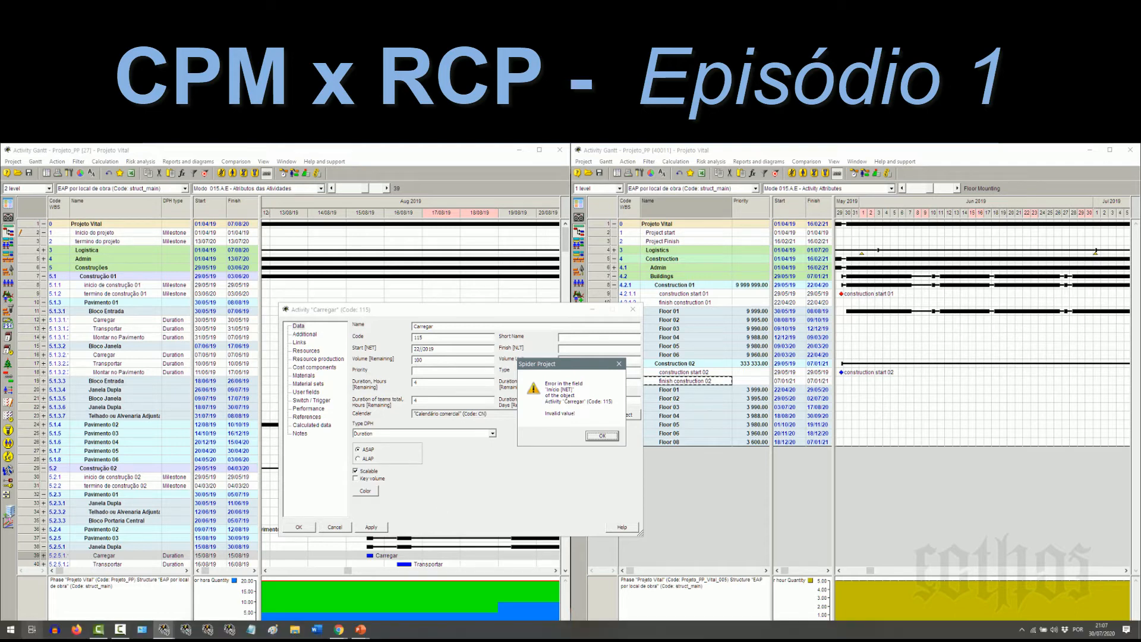
mouse_move(375, 636)
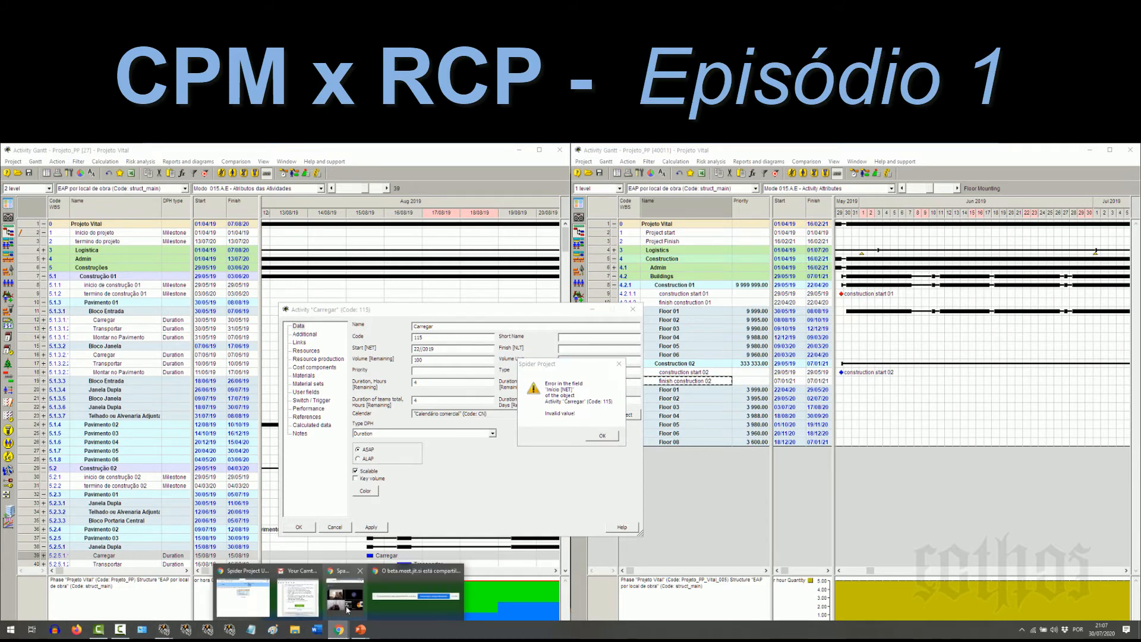
left_click(339, 630)
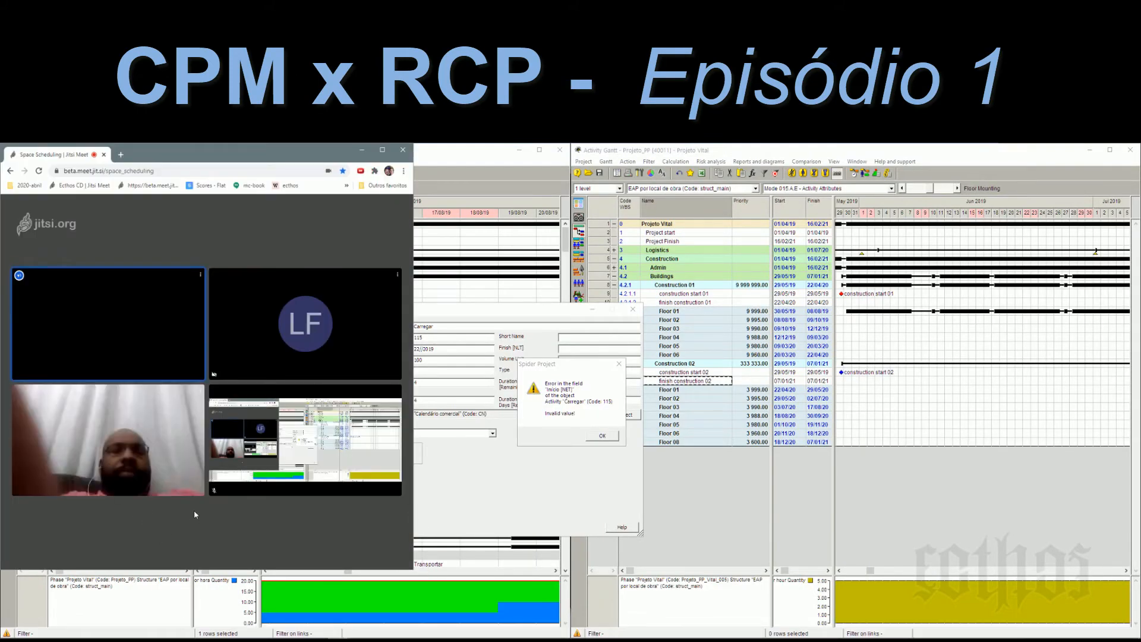
left_click(177, 551)
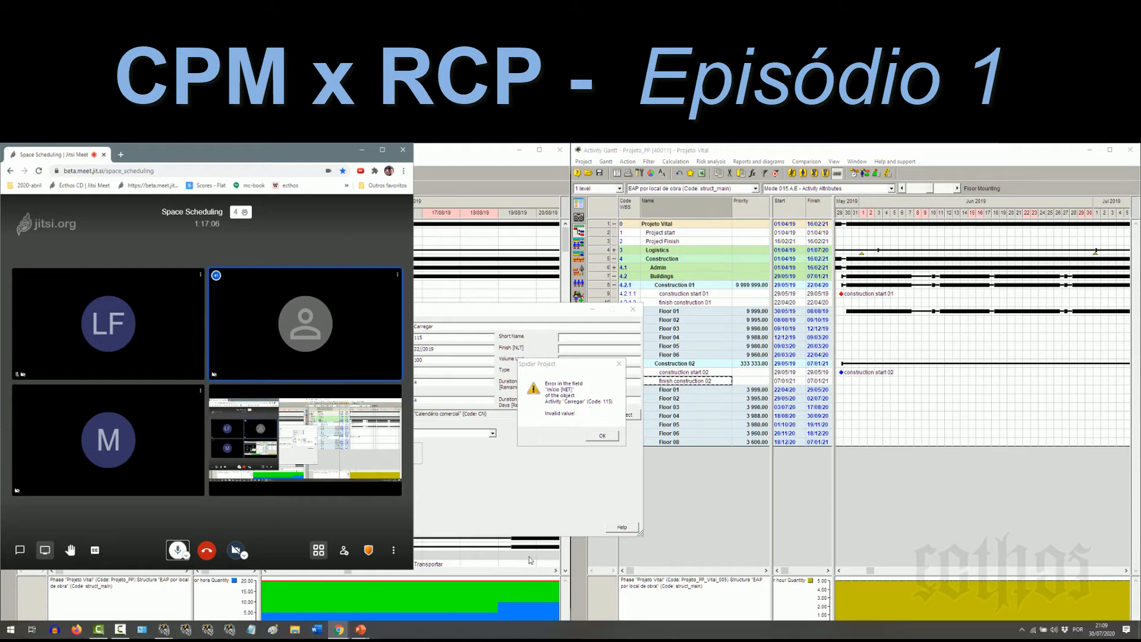
Step: Close the Carregar activity properties without applying changes and fit the whole project in the Portuguese-language Gantt chart
left_click(603, 436)
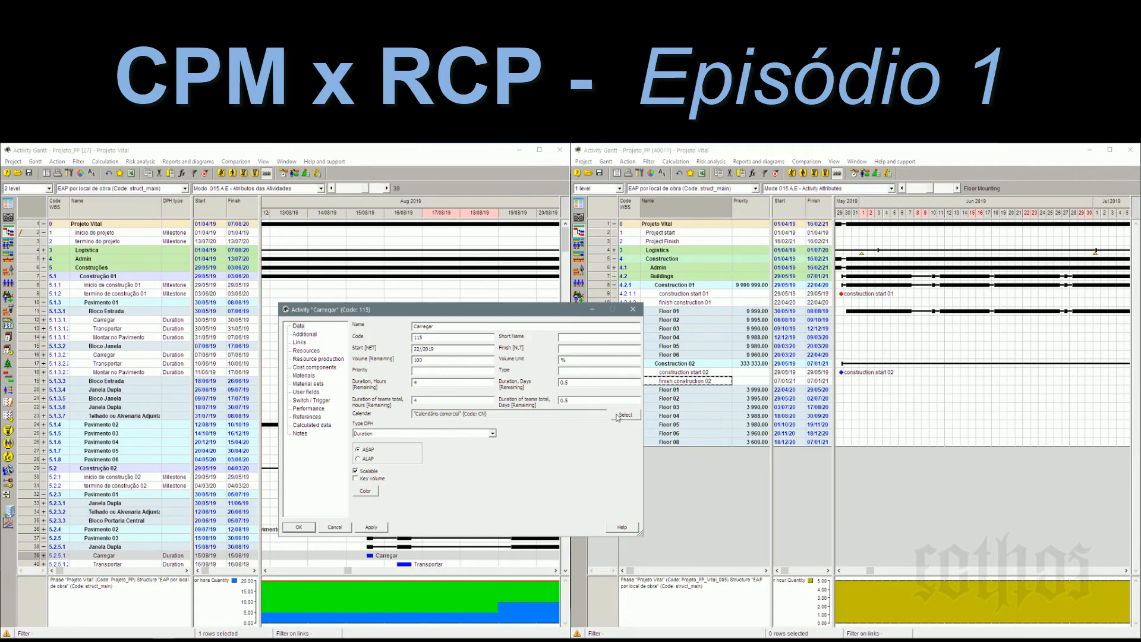
left_click(633, 309)
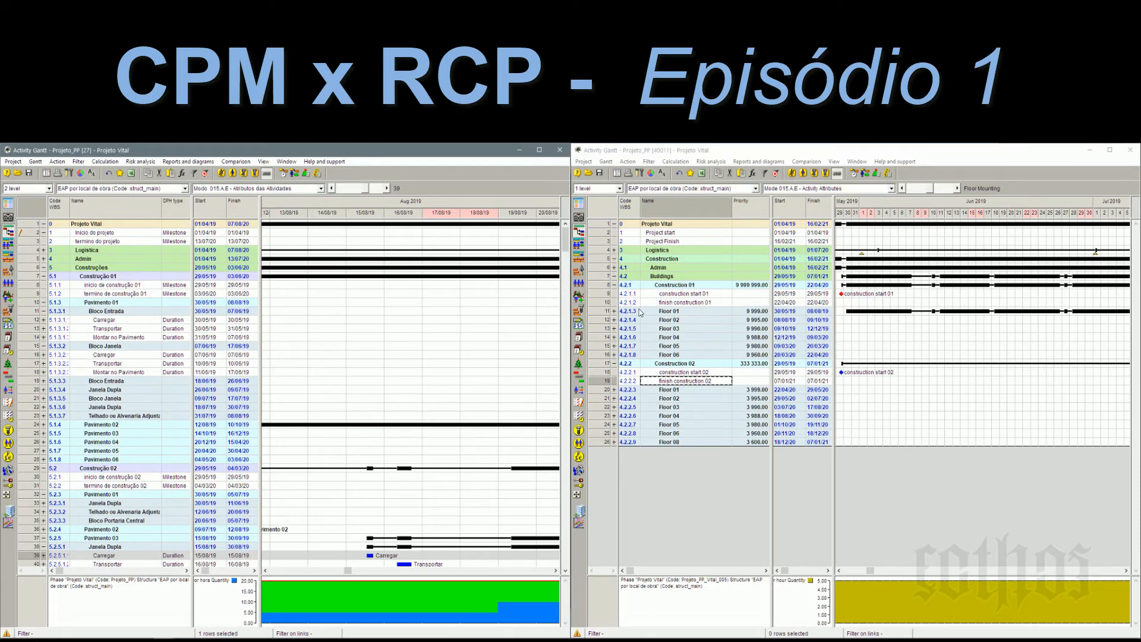
right_click(451, 203)
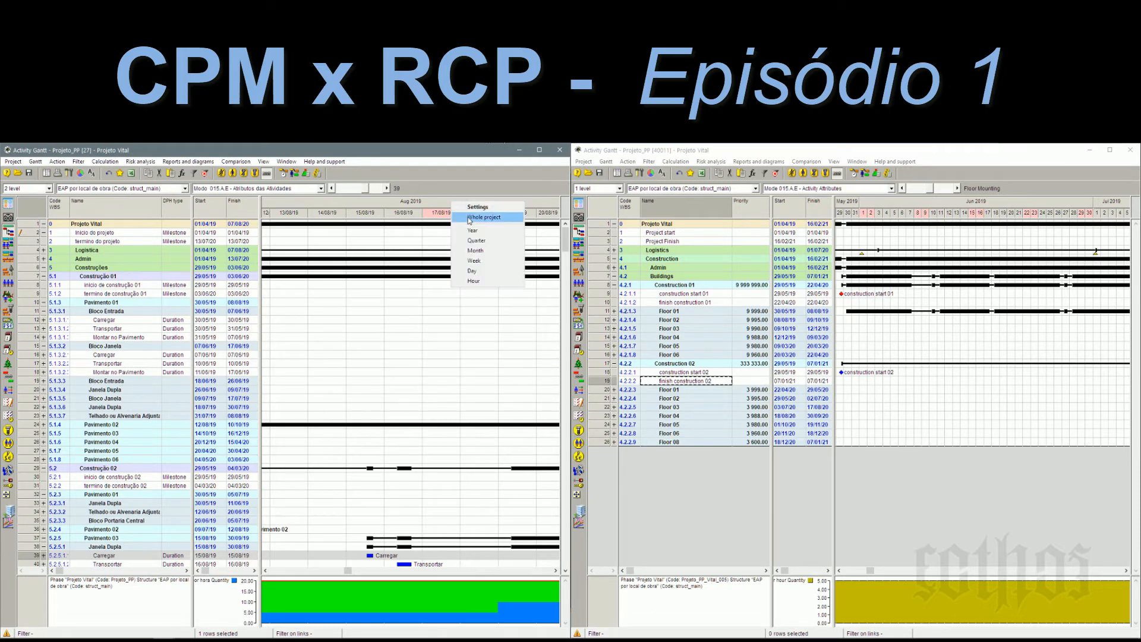
left_click(469, 218)
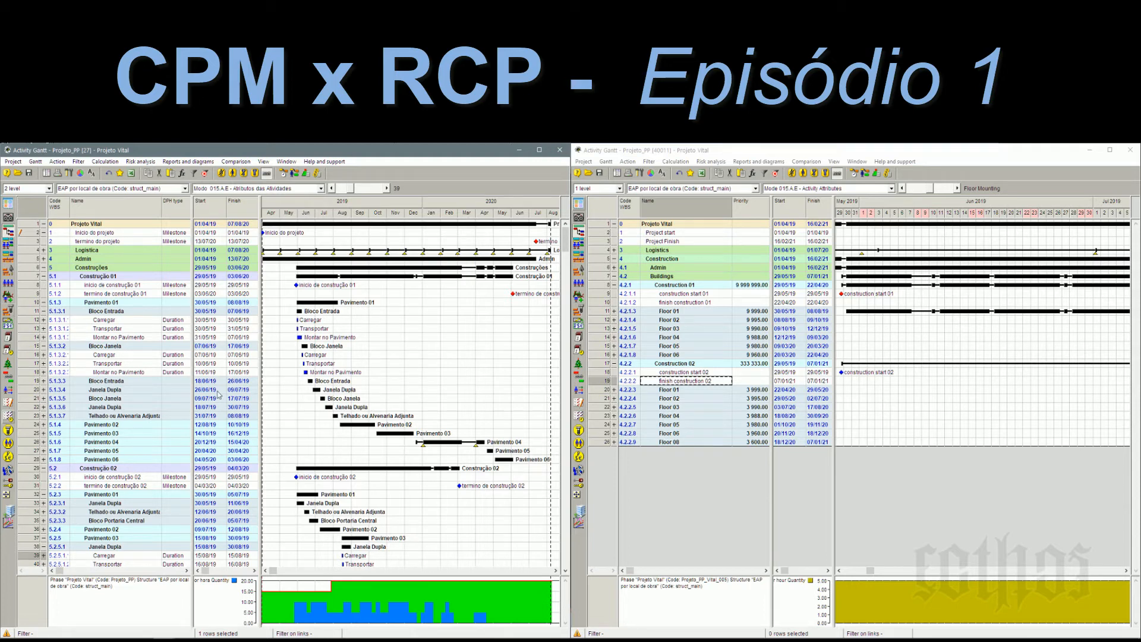
Step: Add all remaining resources to those to be leveled in the resource-constrained scheduling options, but close the options without applying them
left_click(293, 173)
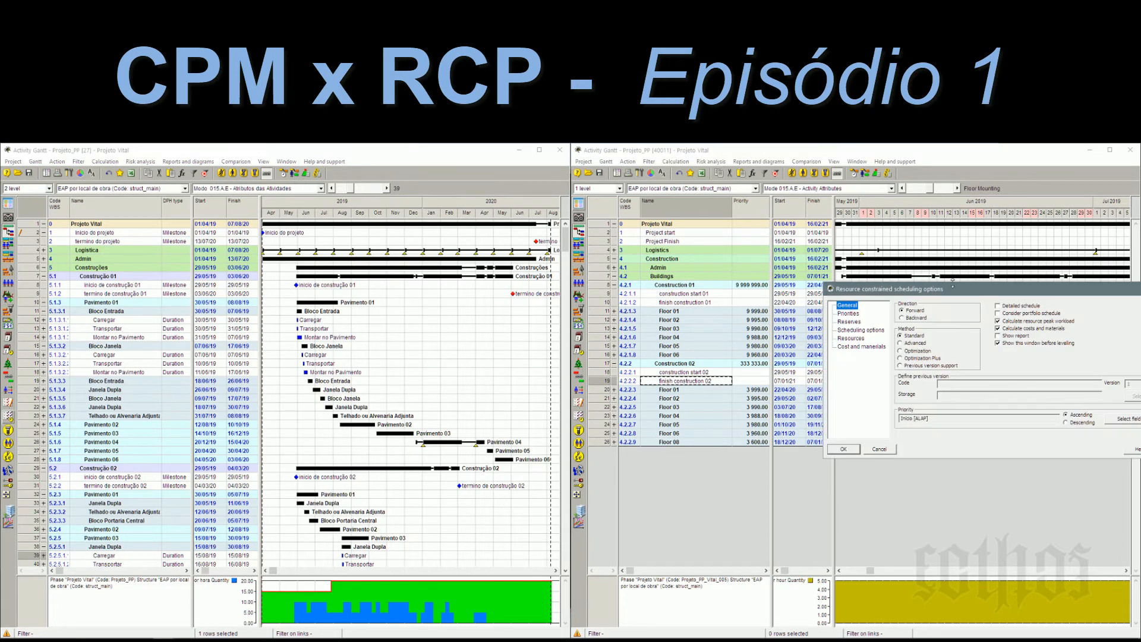
left_click_drag(977, 289, 357, 289)
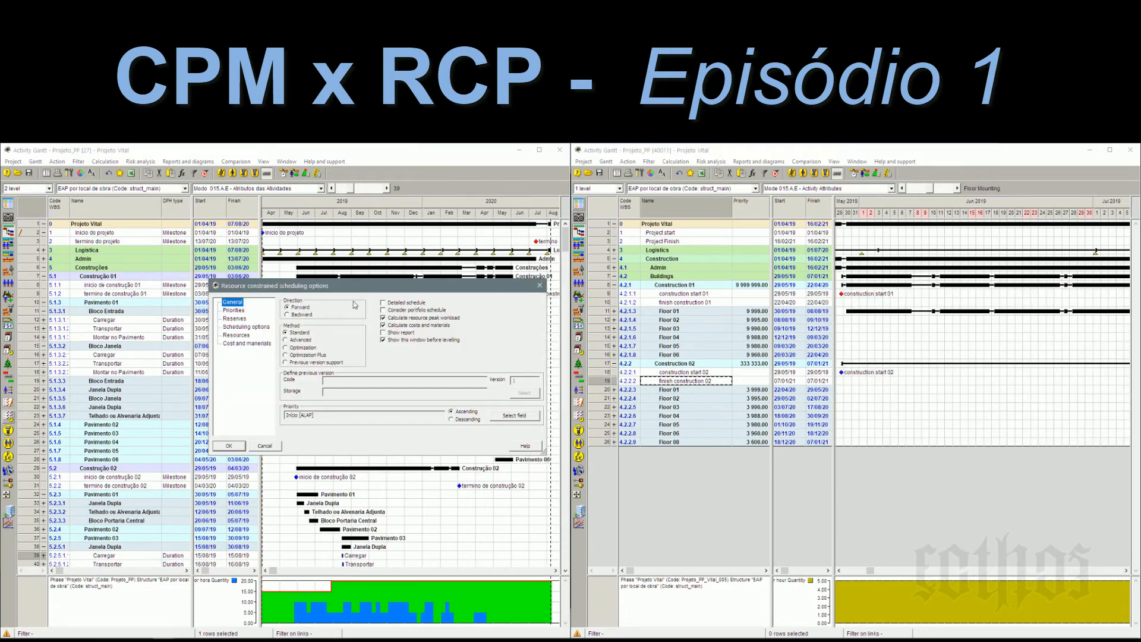
left_click(238, 336)
left_click_drag(321, 390, 282, 310)
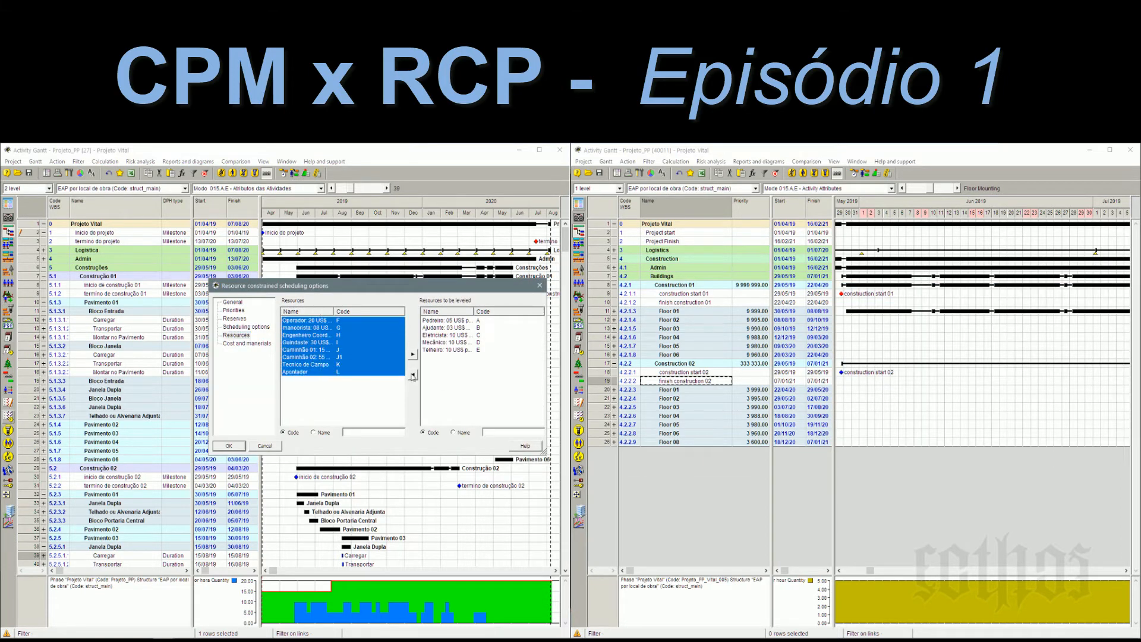
left_click(413, 356)
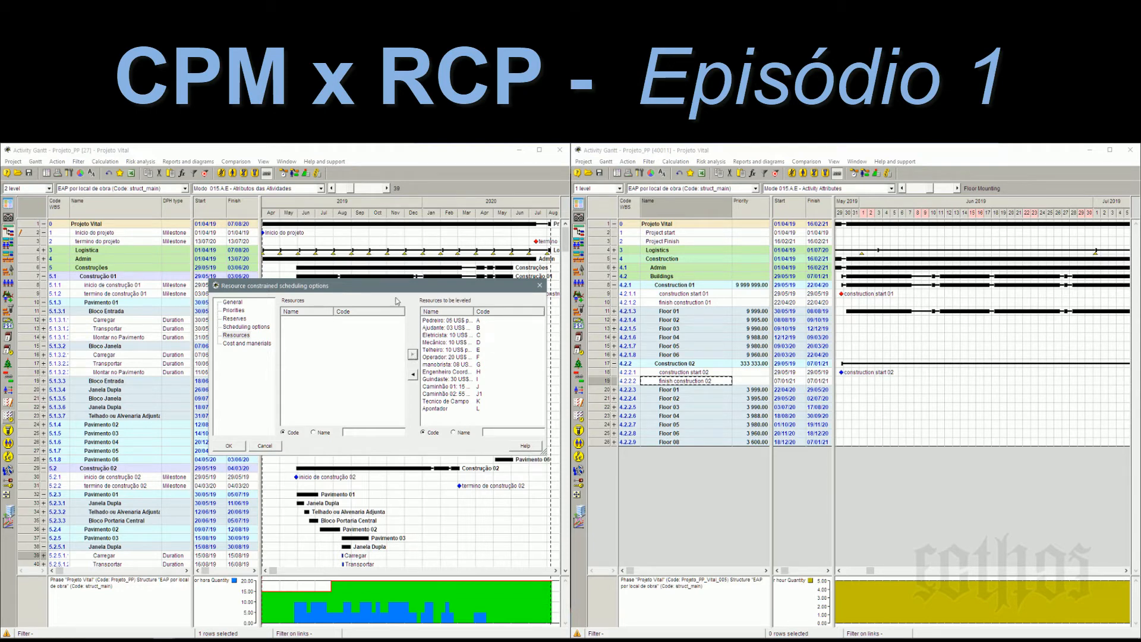
left_click_drag(392, 287, 810, 278)
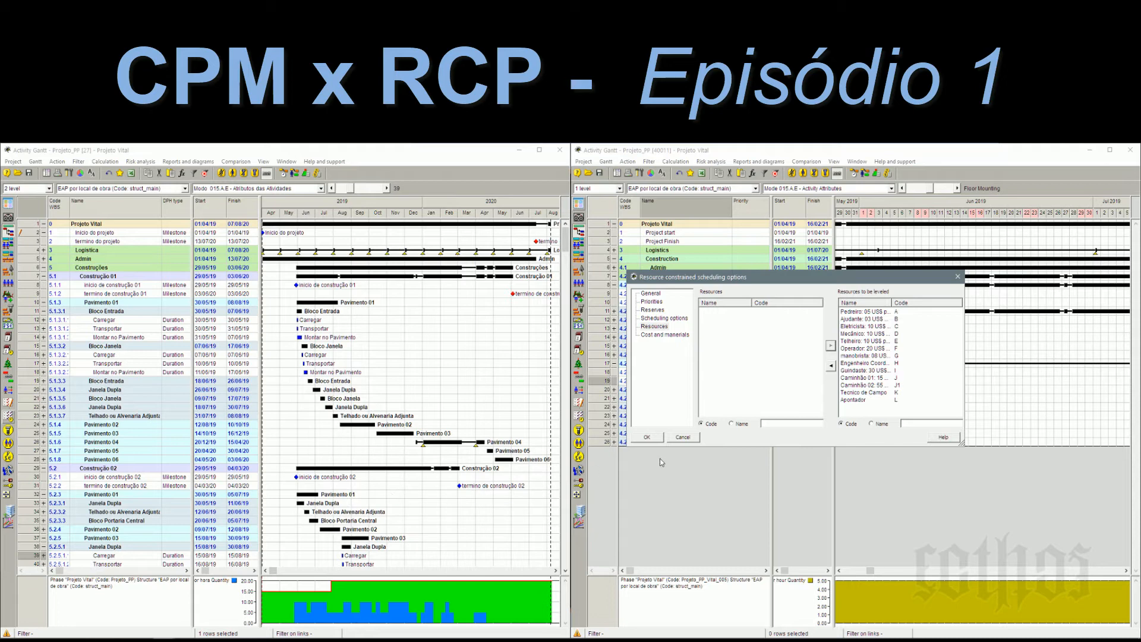
left_click(959, 277)
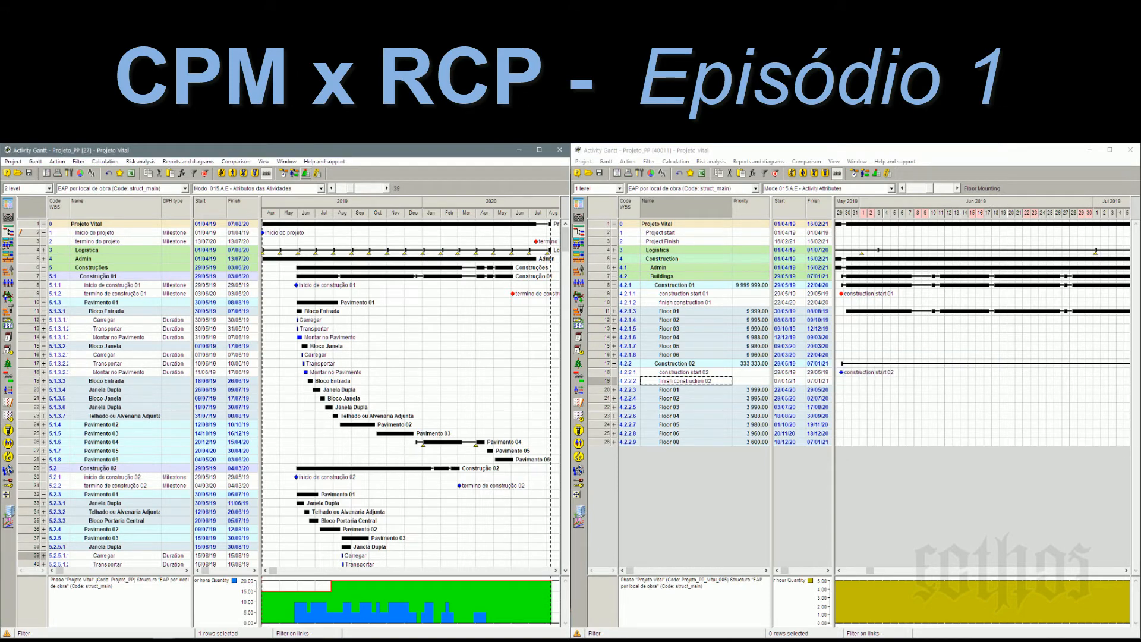
Step: Reduce all quantities in the Portuguese-language project's Resources table to one third, giving 12 for Ajudante, and return to the activity Gantt
left_click(8, 283)
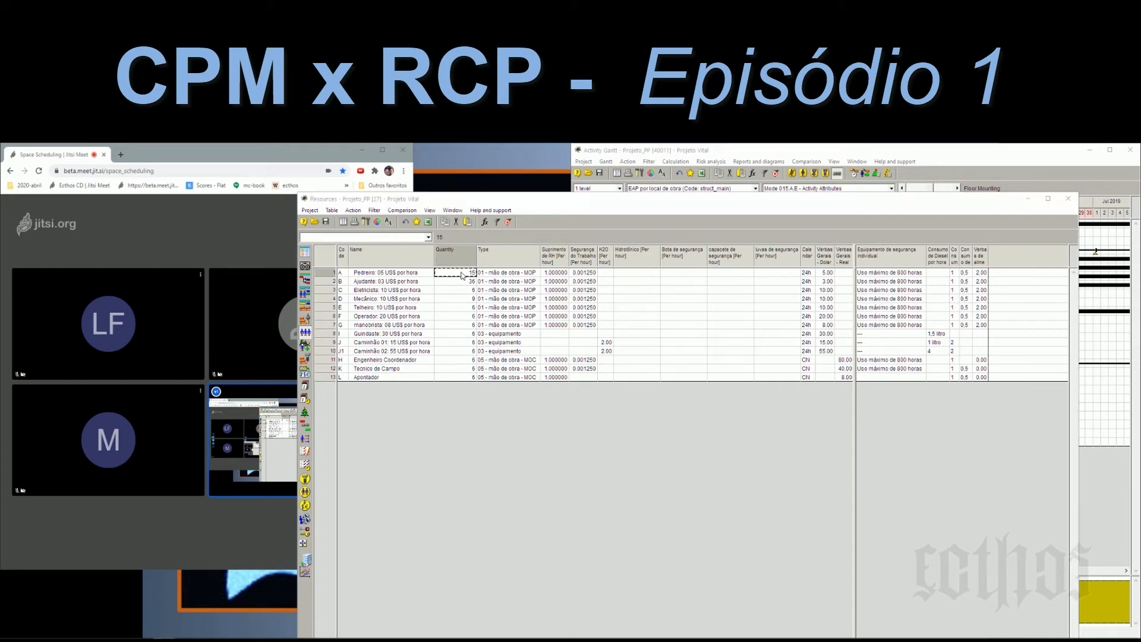
left_click(613, 436)
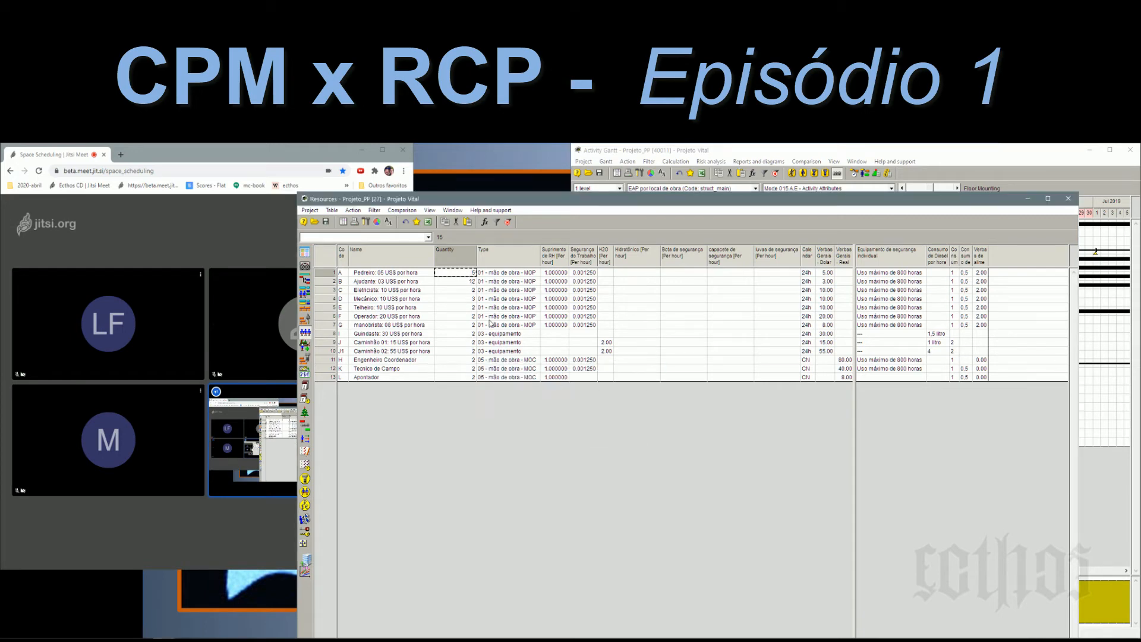
left_click(305, 280)
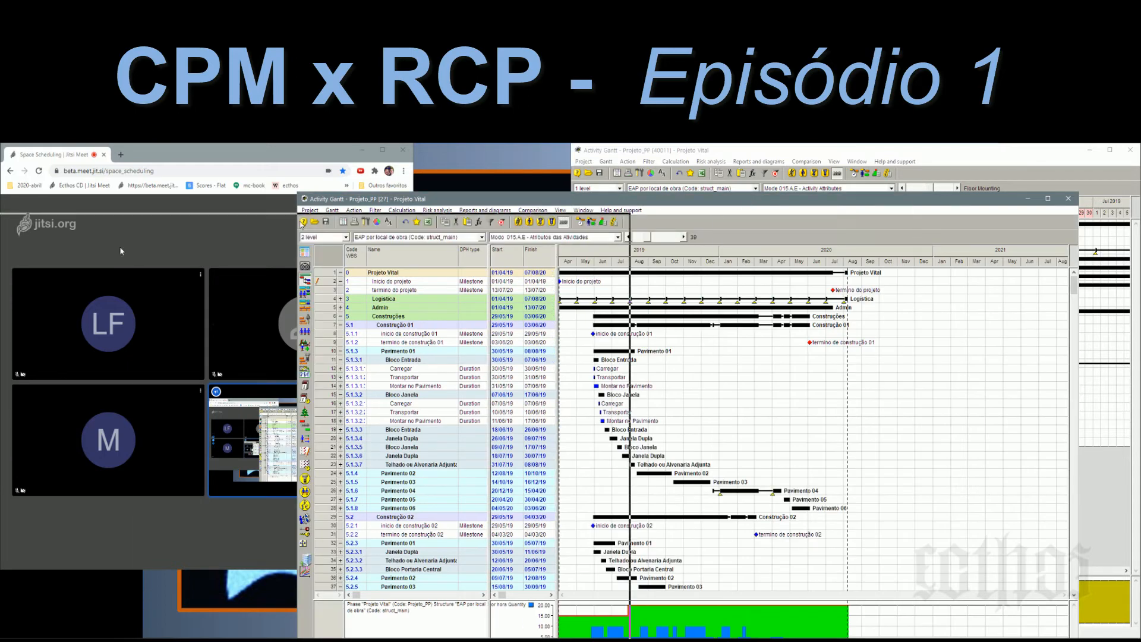
Step: Arrange the Gantt windows of the Portuguese-language and English-language projects side by side
key("super+Left")
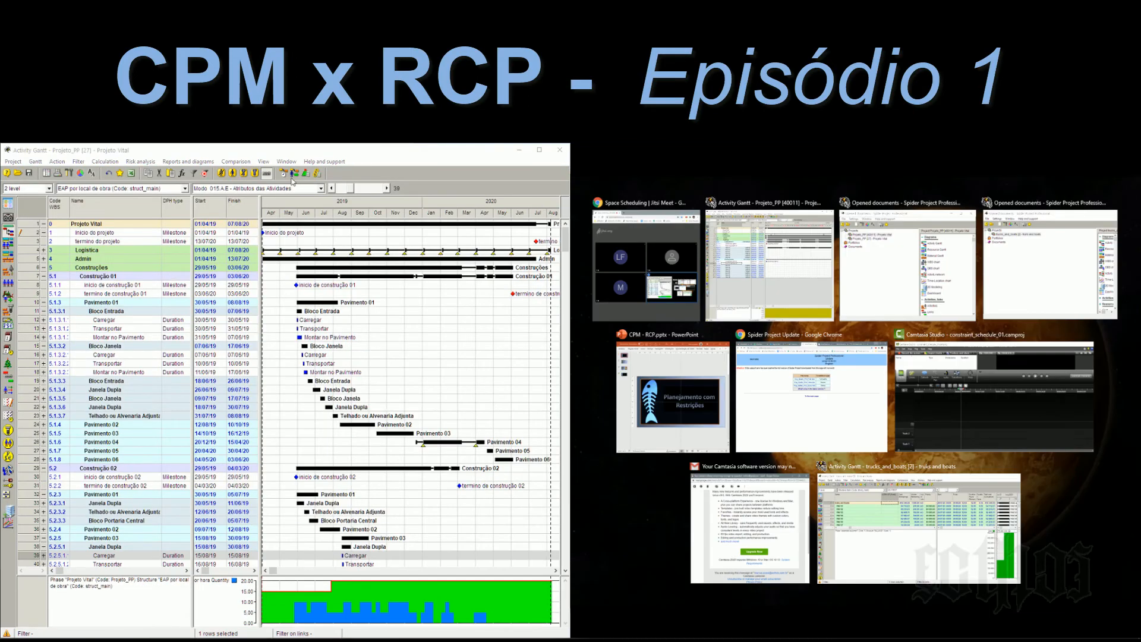
key("Right")
key("Return")
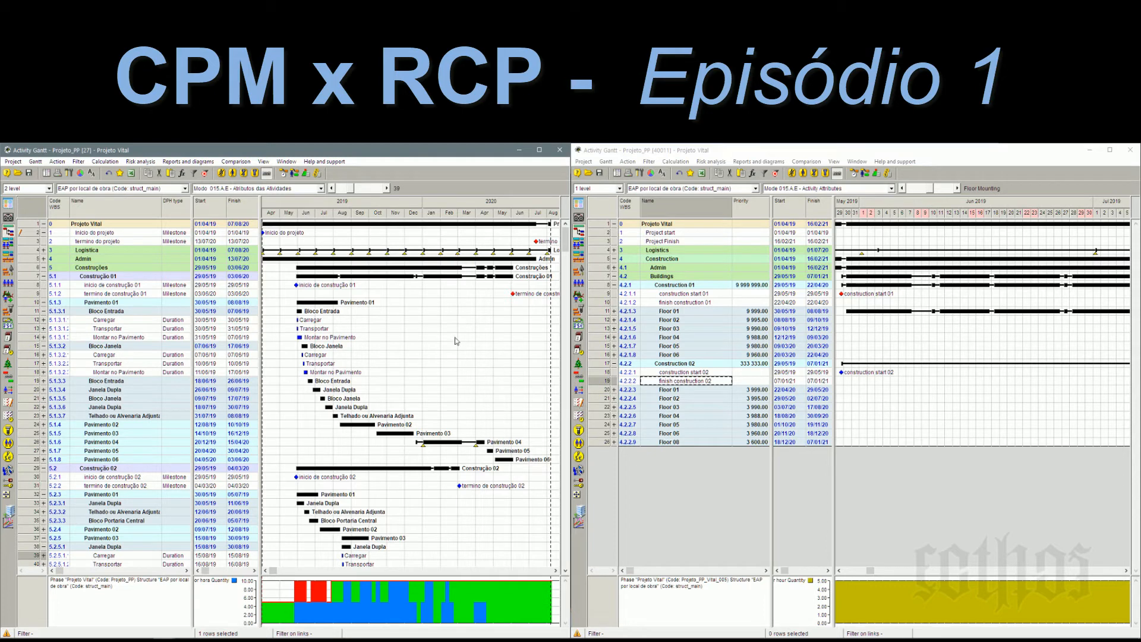
Step: Collapse Bloco Janela, Bloco Entrada and Pavimento 01 in Construção 01, plus Pavimento 01 and Pavimento 03 in Construção 02
scroll(456, 341, "down", 2)
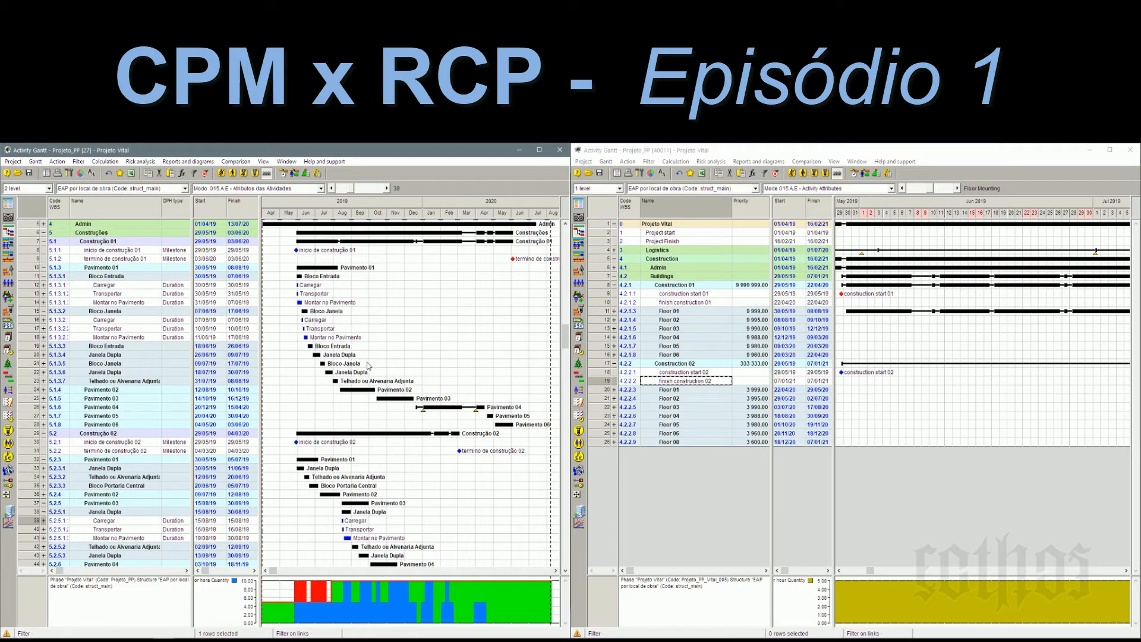
left_click(43, 311)
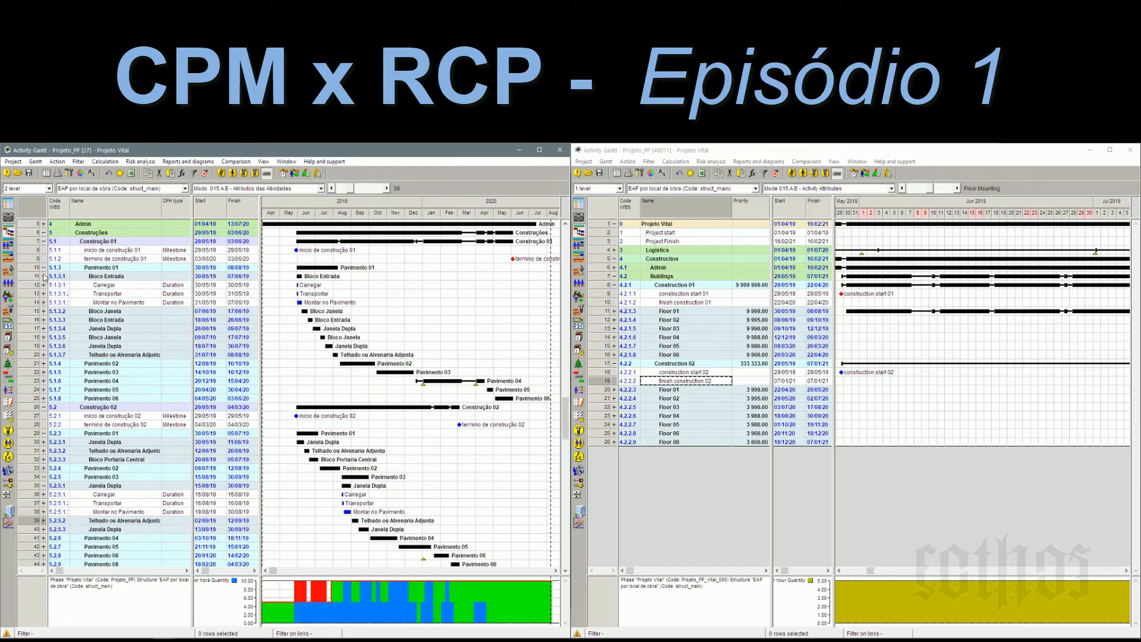
left_click(44, 276)
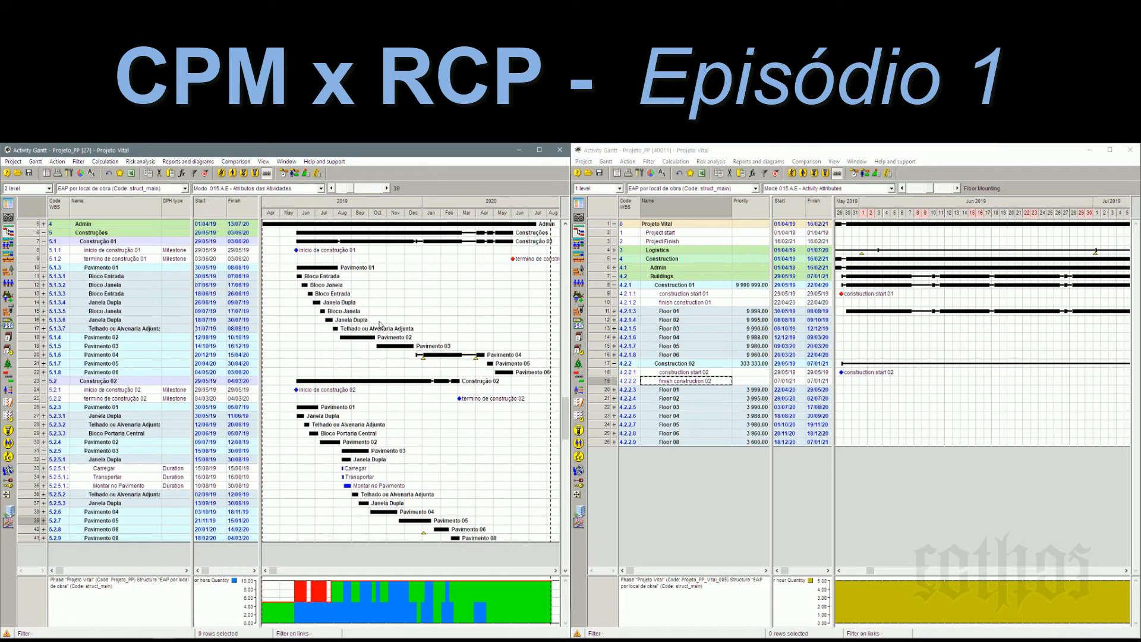
left_click(43, 267)
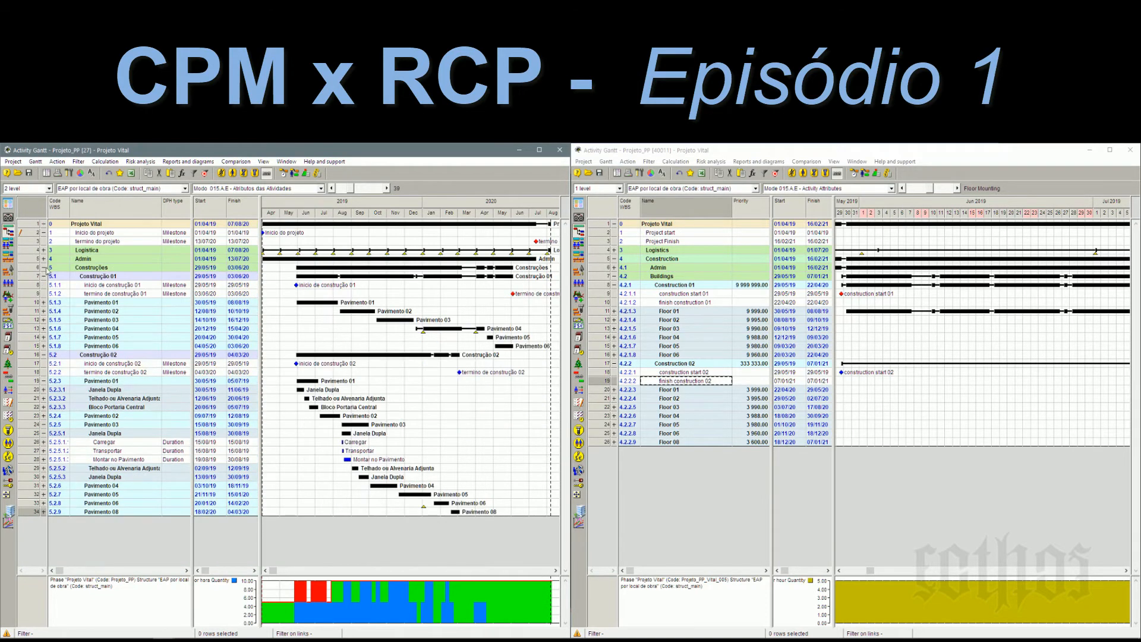
left_click(43, 381)
left_click(43, 399)
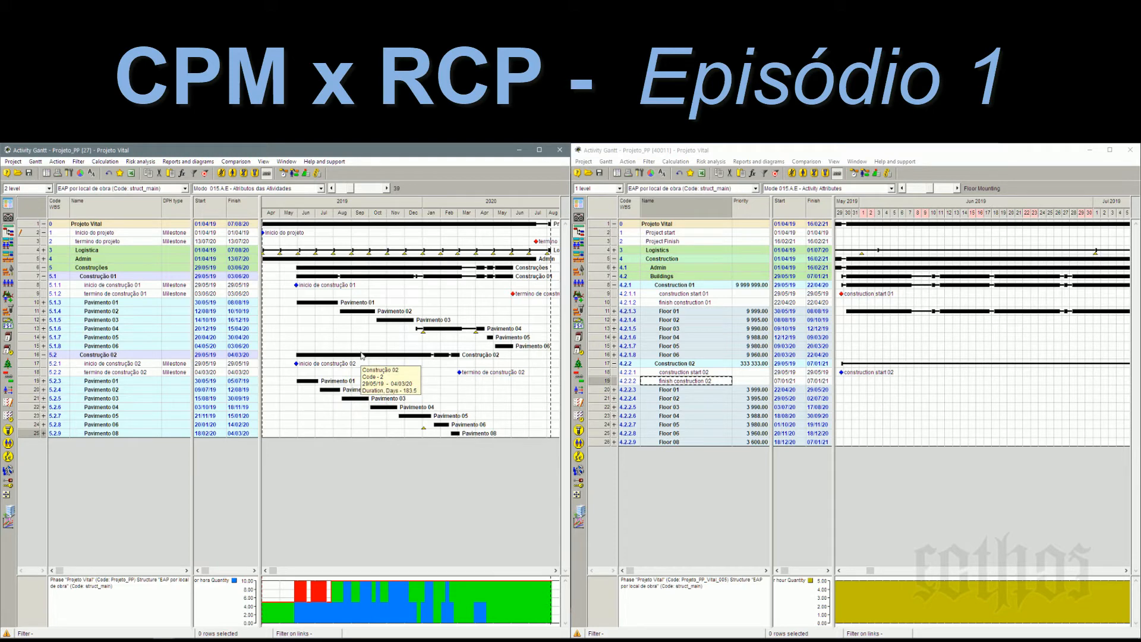
Step: Fit the whole project in the English-language project's Gantt chart
left_click(1035, 153)
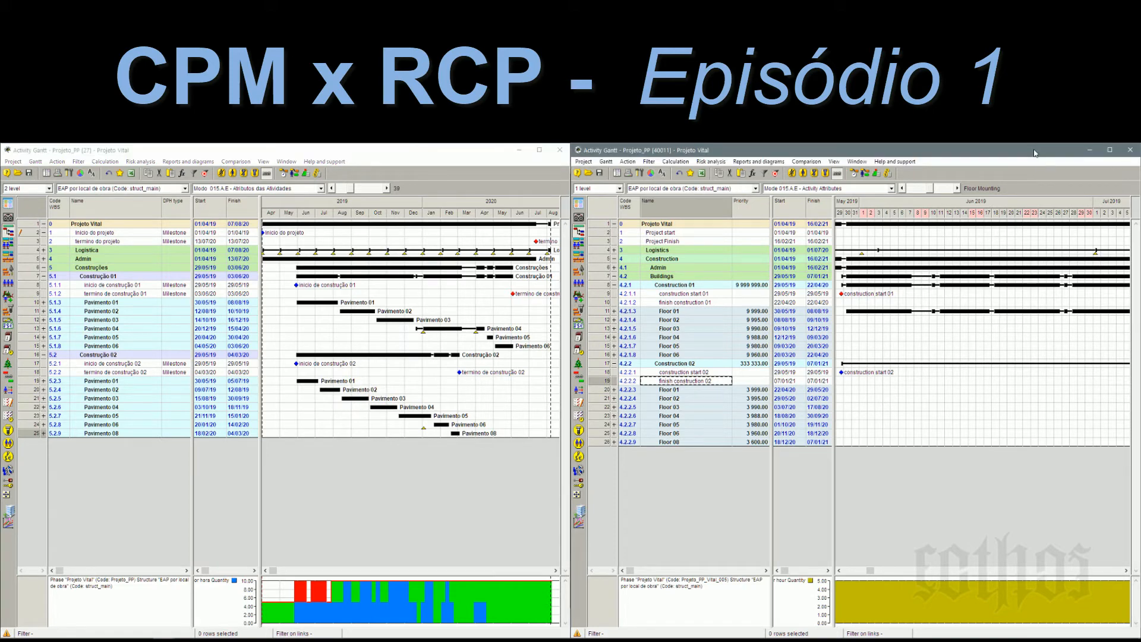
right_click(1007, 202)
left_click(1023, 221)
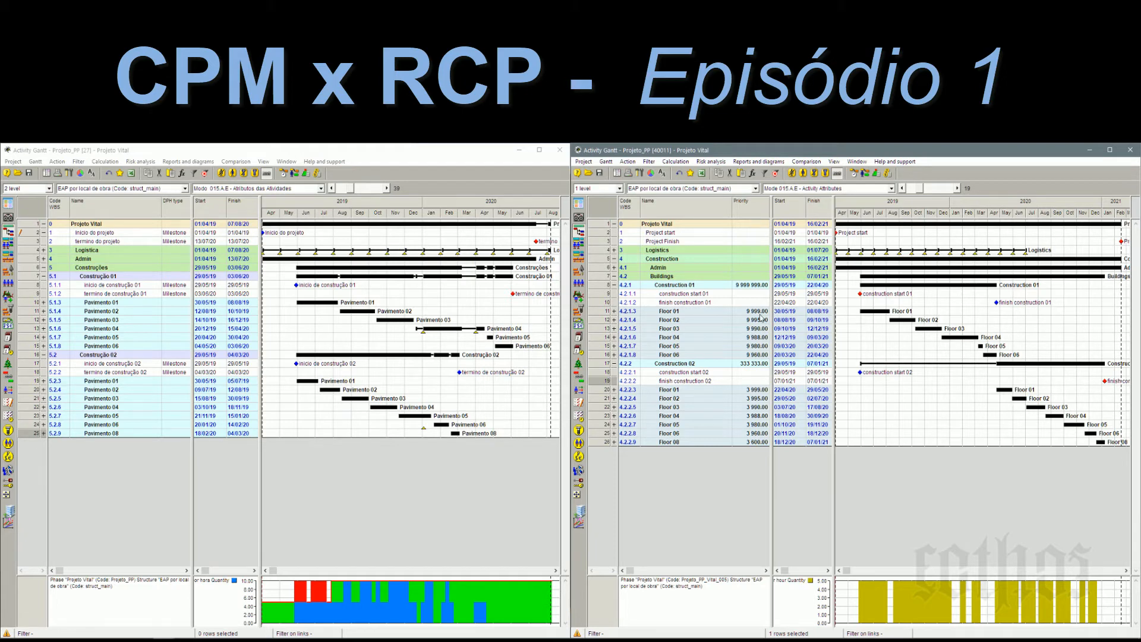
Step: Examine the priority values of Construction 01, Construction 02 and Construction 01's floors, and return to the Portuguese-language project
left_click(754, 287)
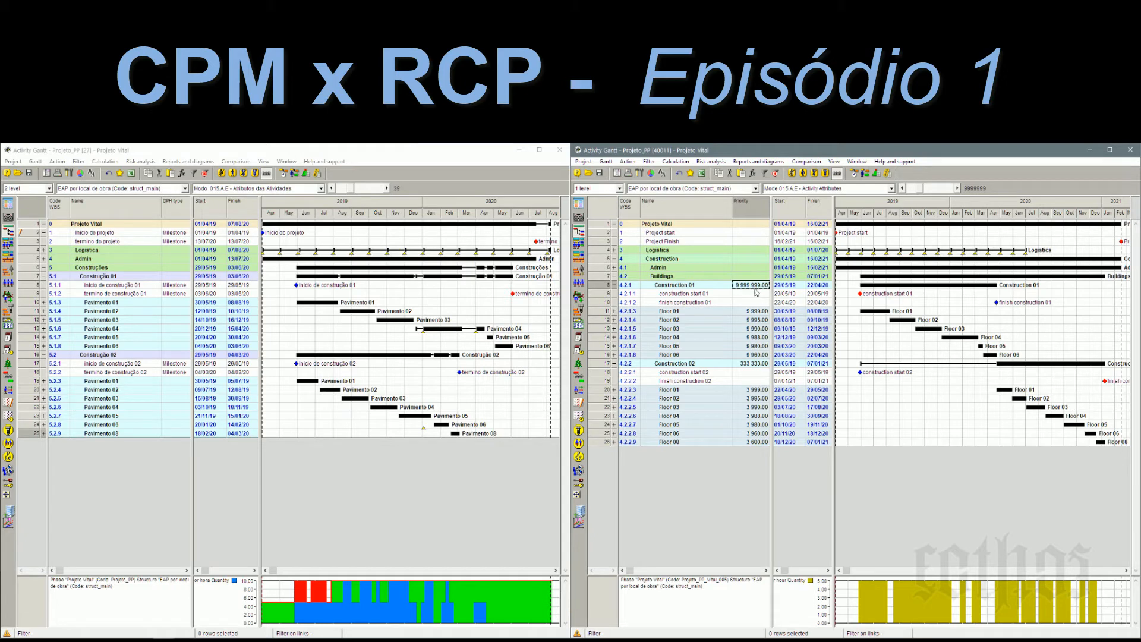
left_click(749, 365)
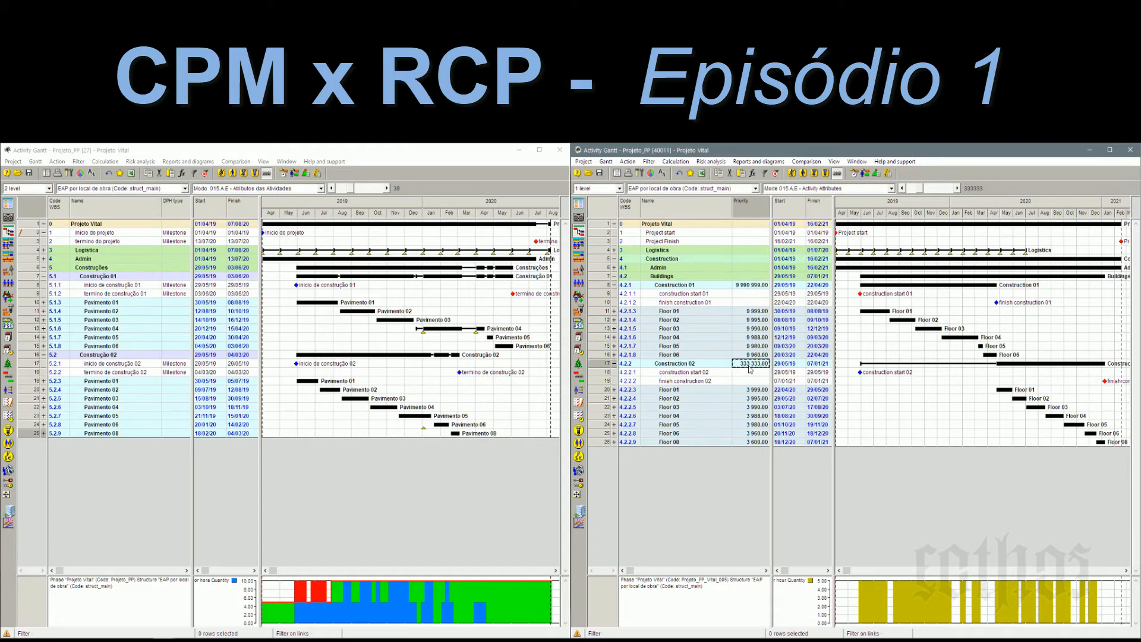
left_click(747, 320)
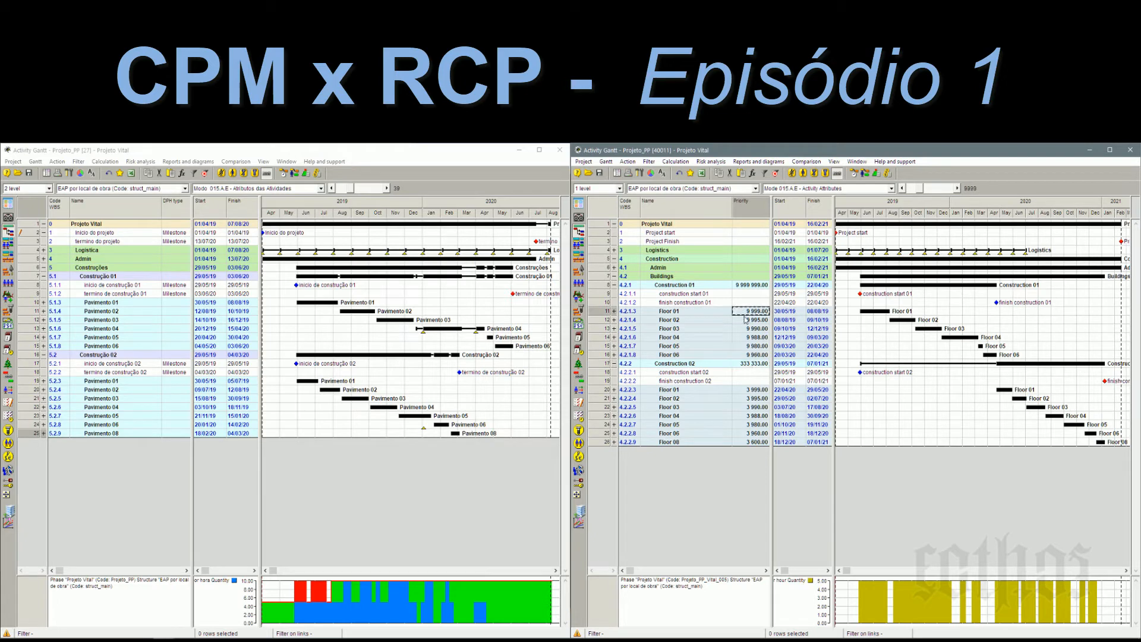
left_click(747, 328)
left_click(748, 337)
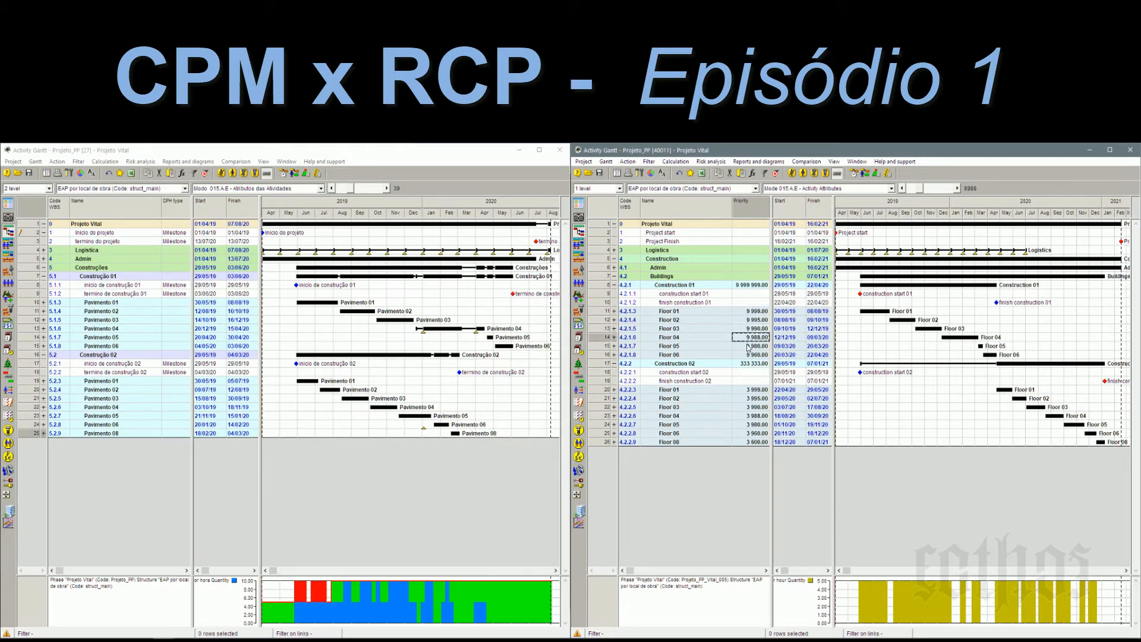
left_click(748, 346)
left_click(749, 355)
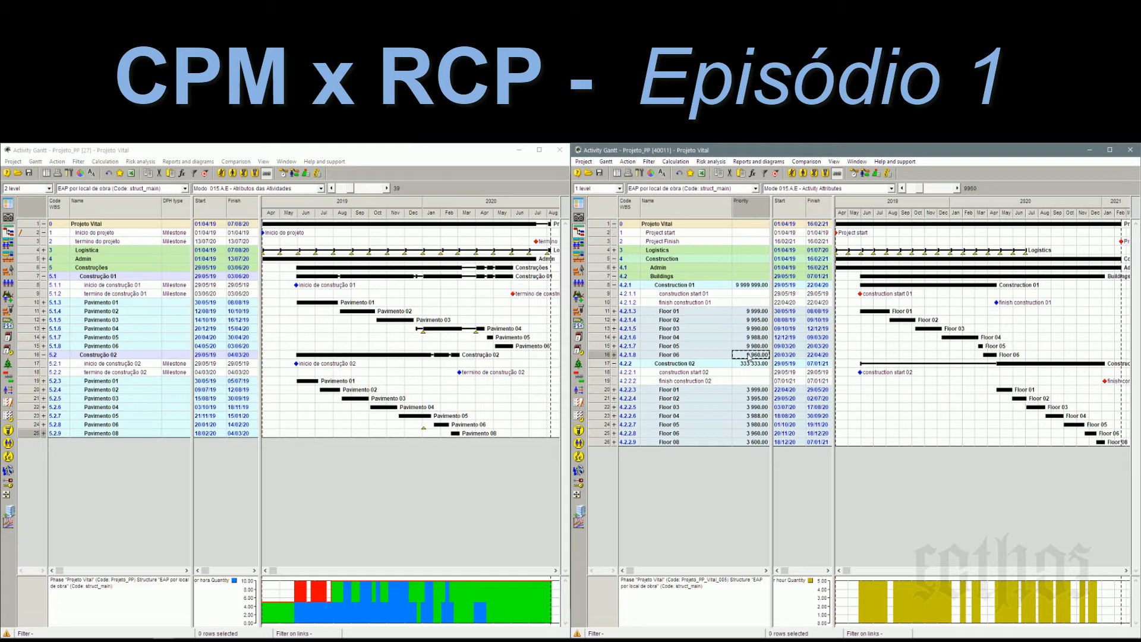
left_click(360, 153)
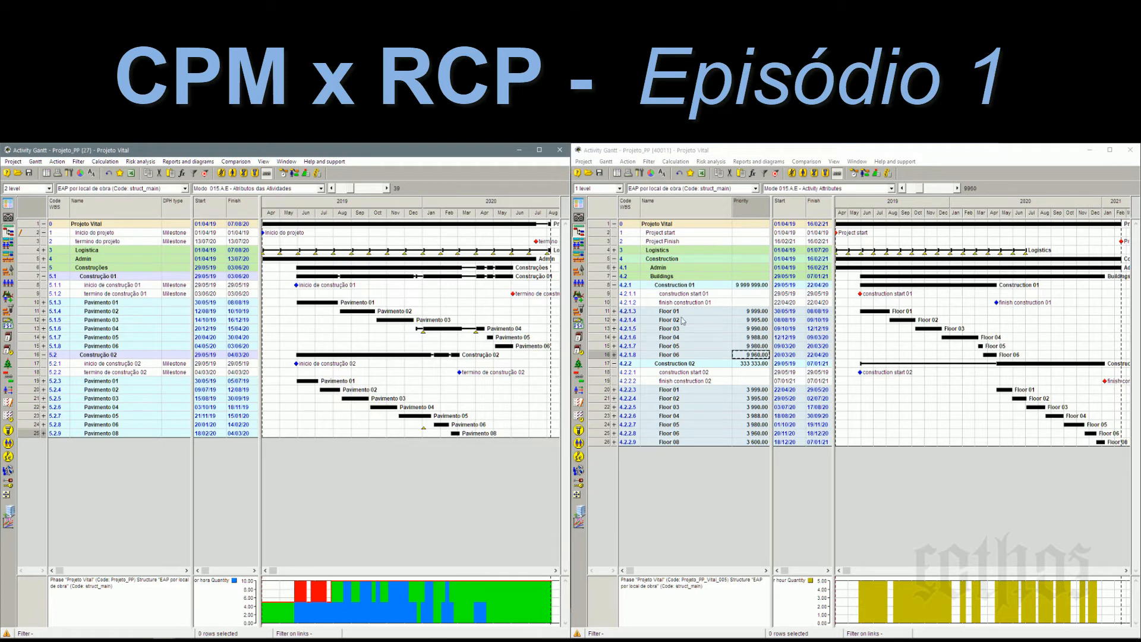
left_click(998, 150)
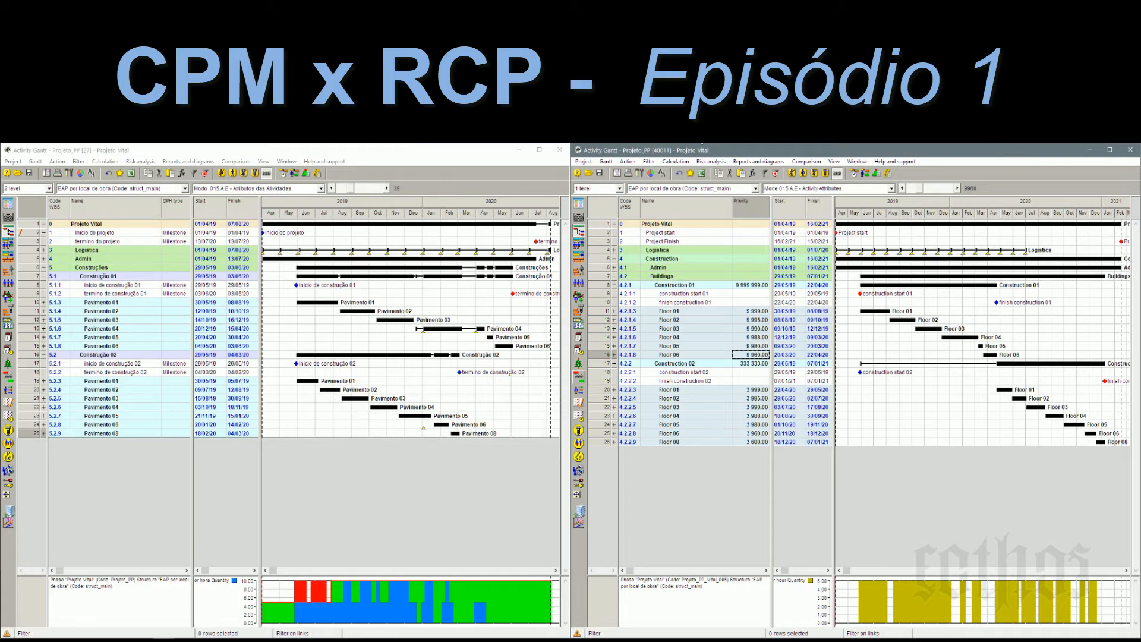
left_click(453, 157)
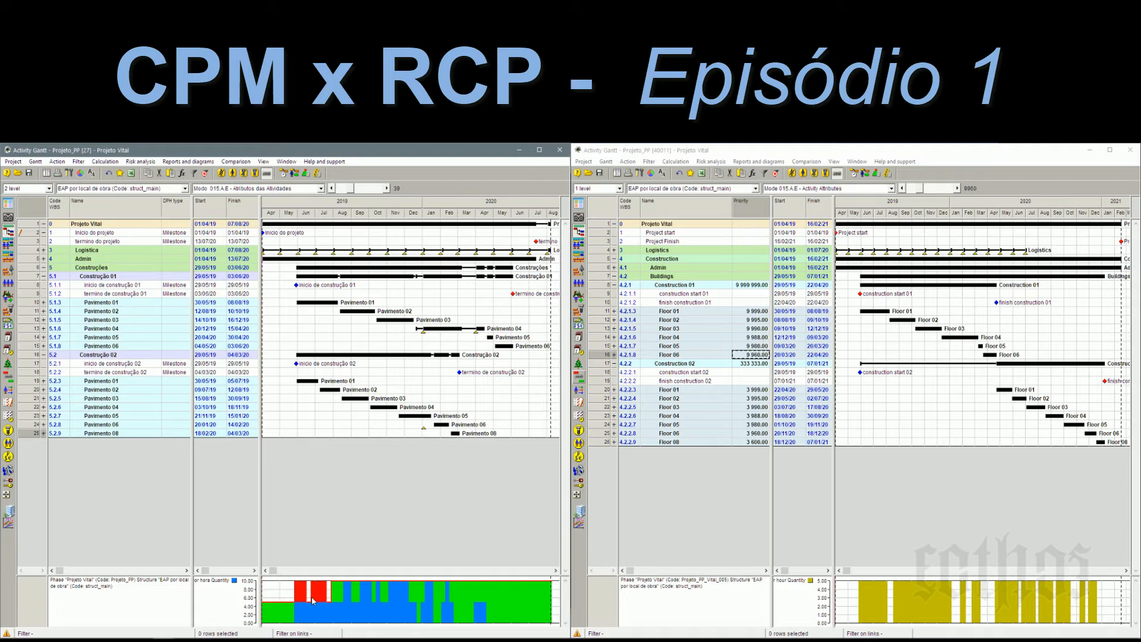
left_click(982, 155)
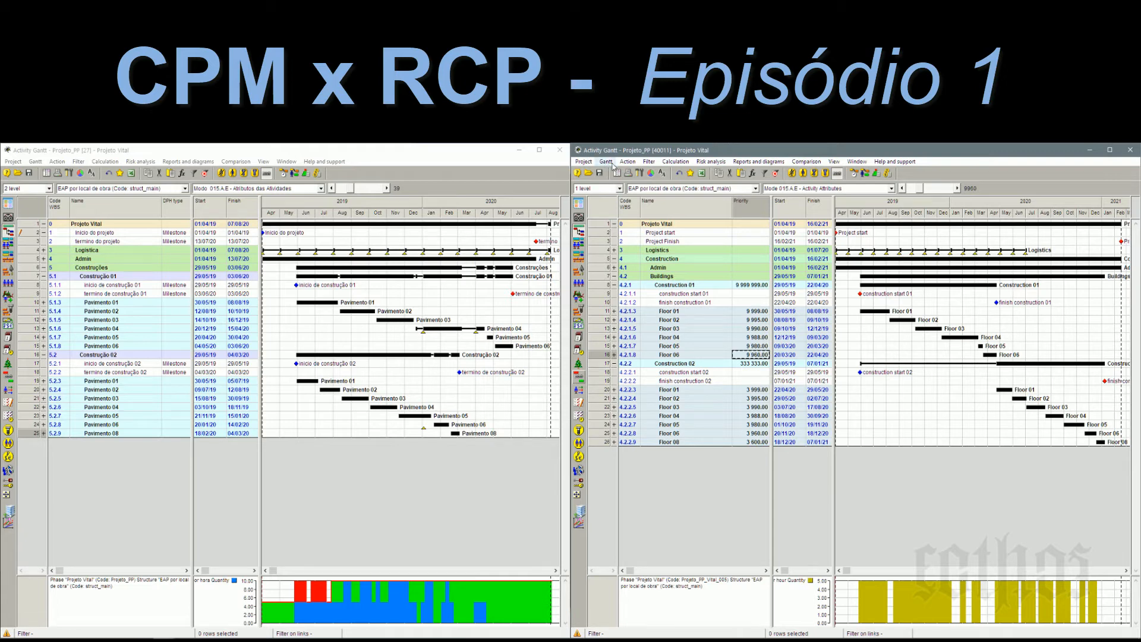
key("alt+Tab")
key("alt+Tab")
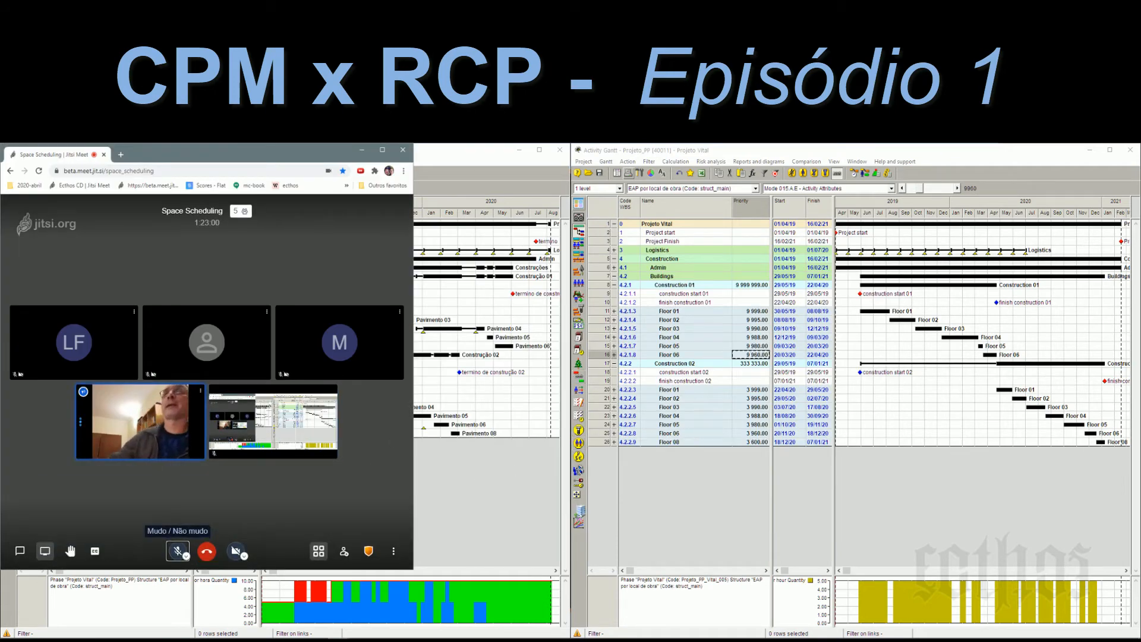
left_click(363, 150)
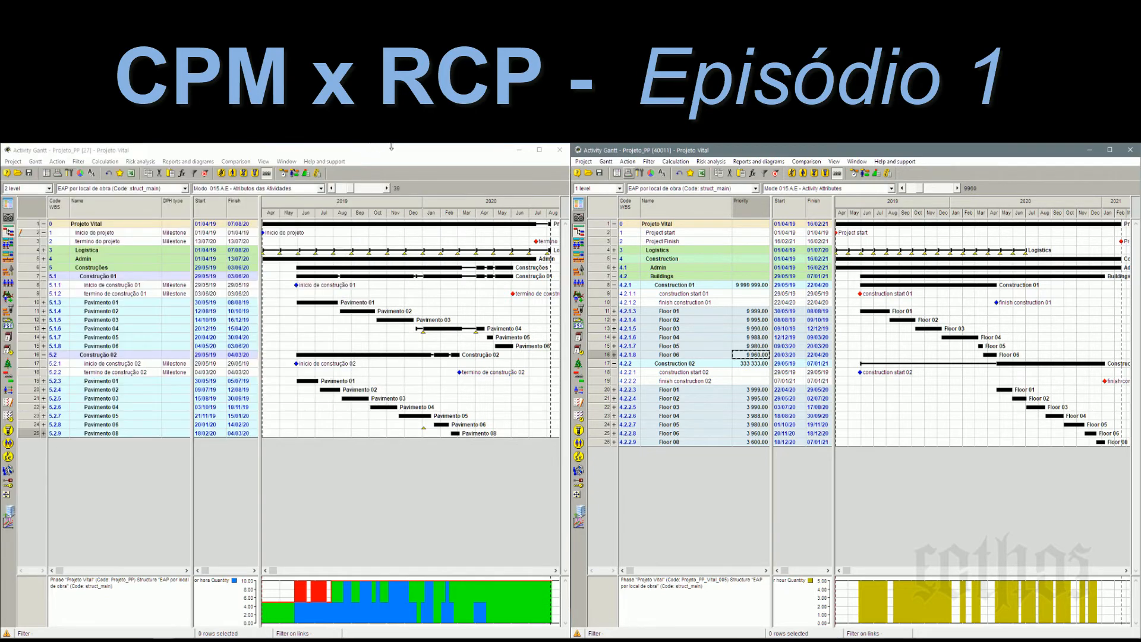
Step: Add all remaining resources to those to be leveled in the Portuguese-language project's resource constrained scheduling options
left_click(391, 146)
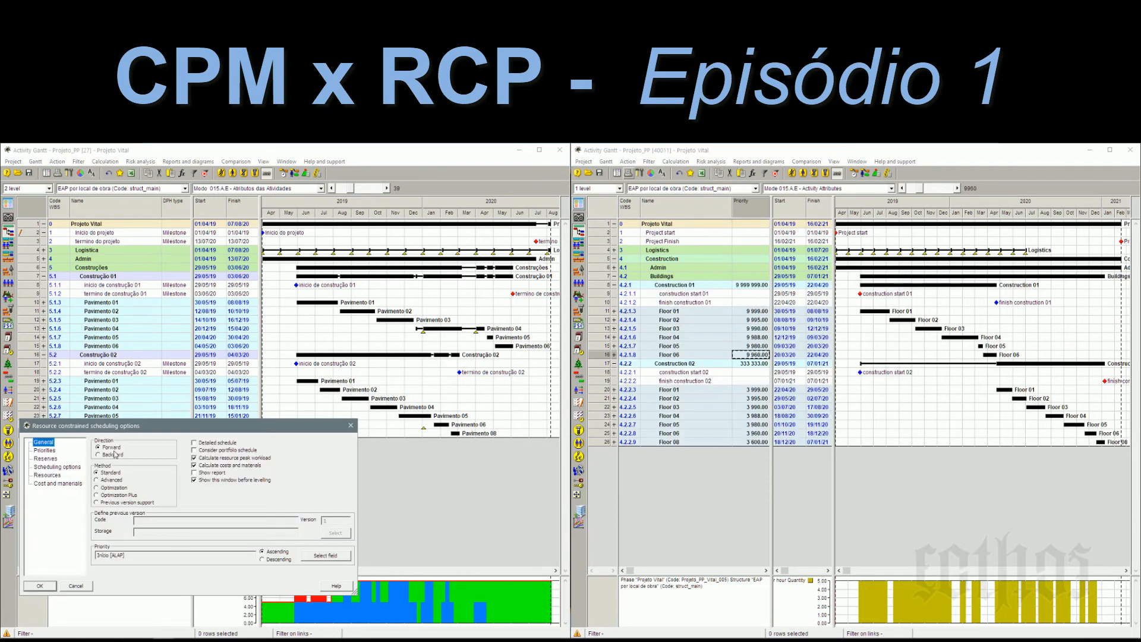
left_click(55, 477)
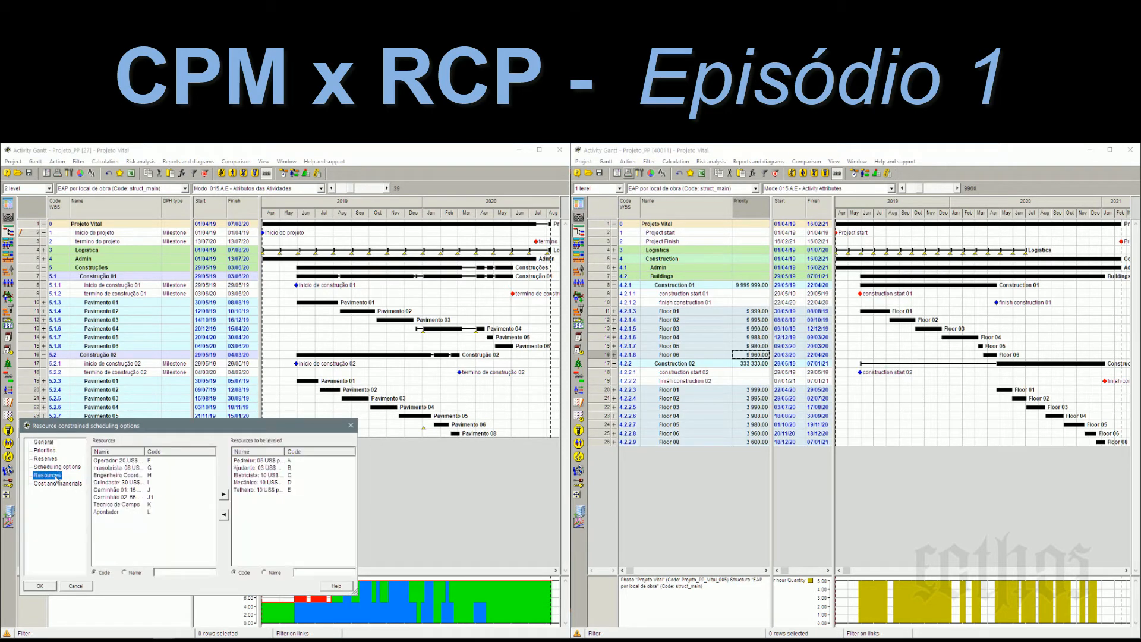
left_click_drag(136, 529, 105, 453)
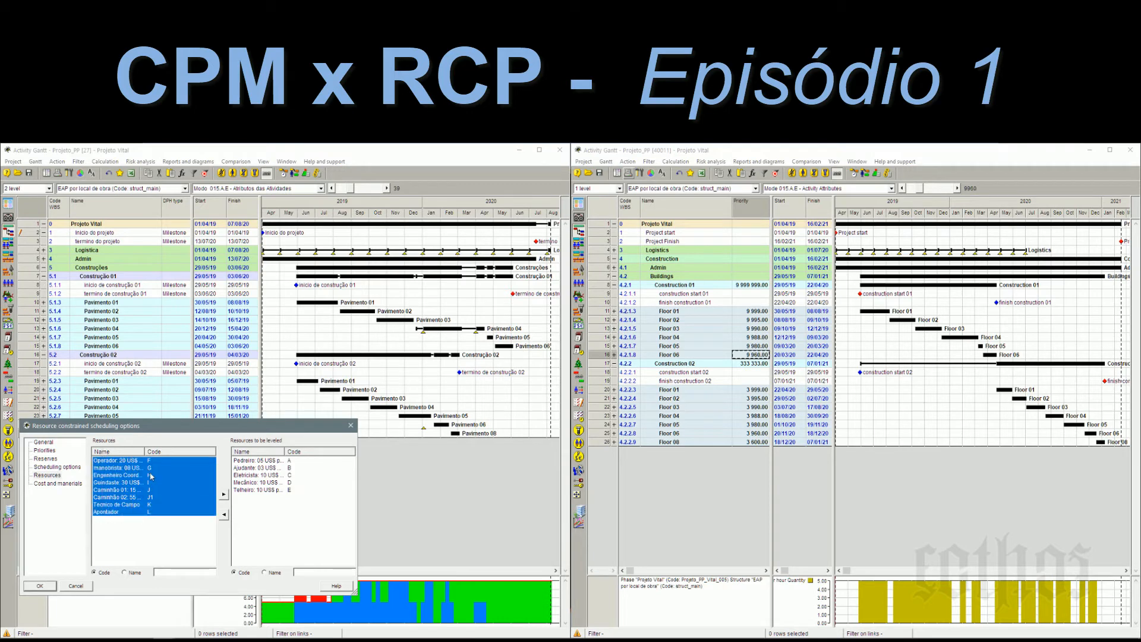
left_click(224, 494)
Step: Turn off expenses leveling for cost centers and materials, and run the resource-constrained scheduling
left_click(71, 485)
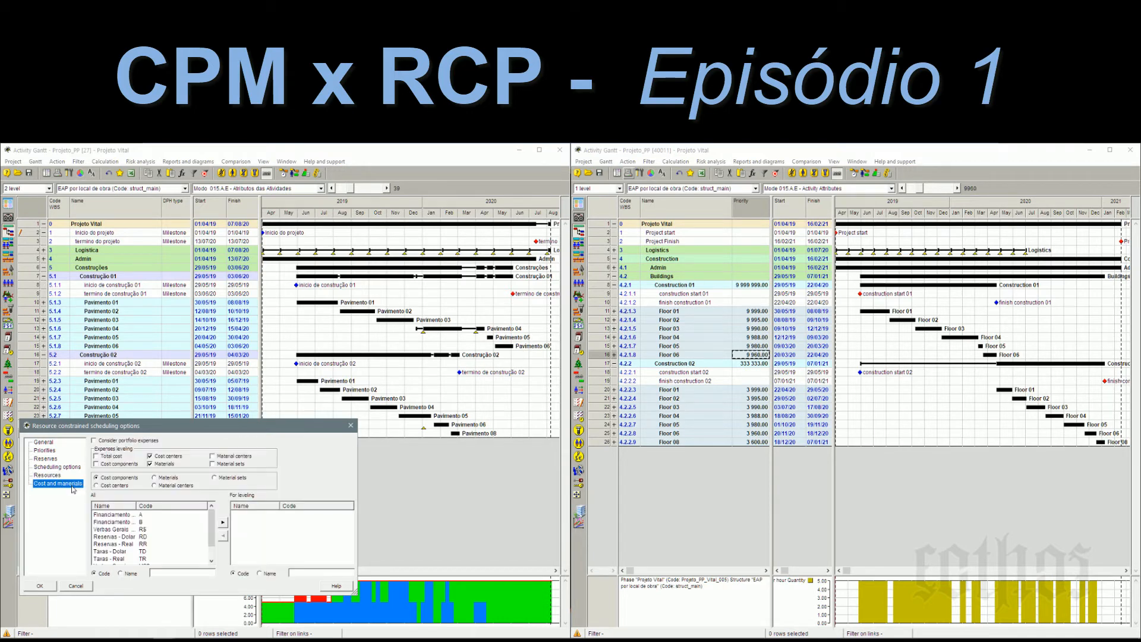
left_click(150, 456)
left_click(161, 463)
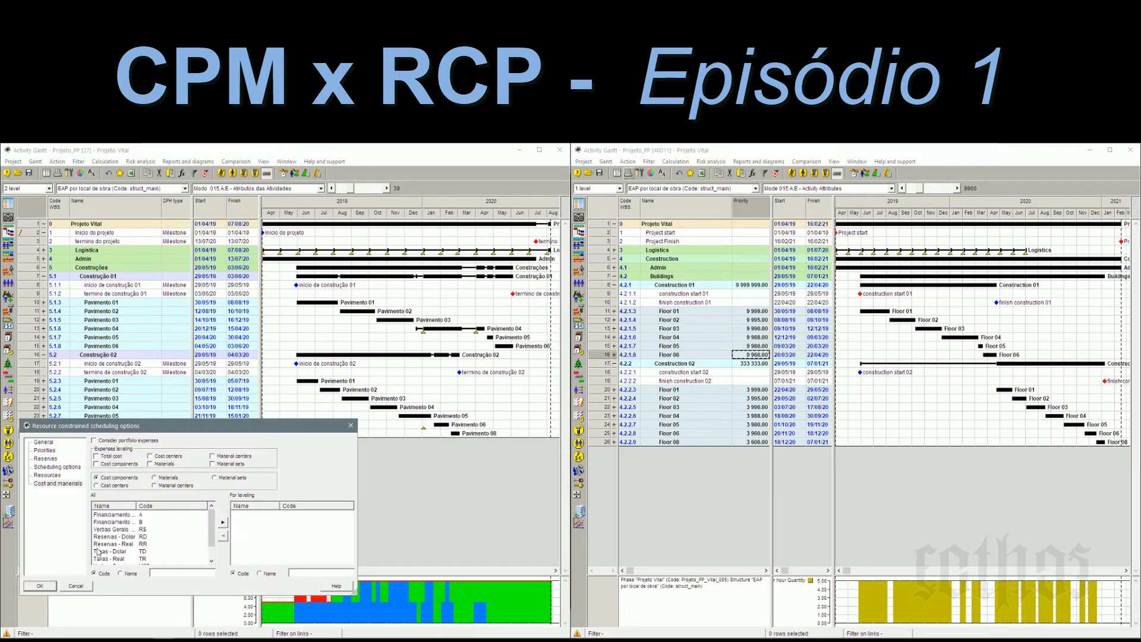
left_click(41, 586)
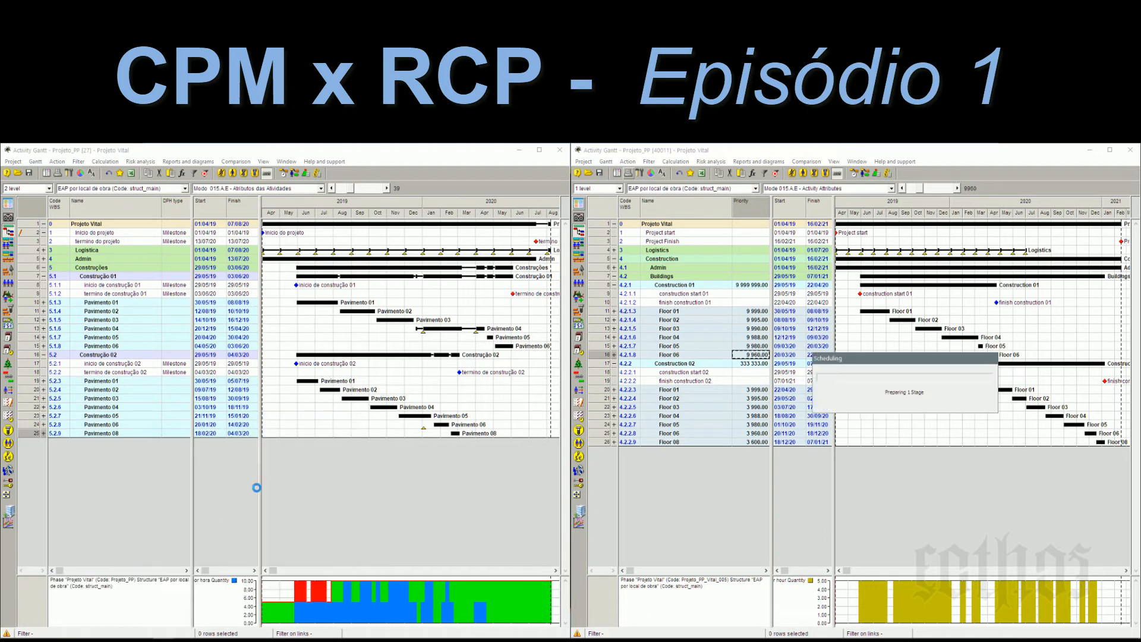
Step: Fit the whole project in the Portuguese-language Gantt chart and compare its unconstrained schedule with the resource-constrained one
right_click(473, 202)
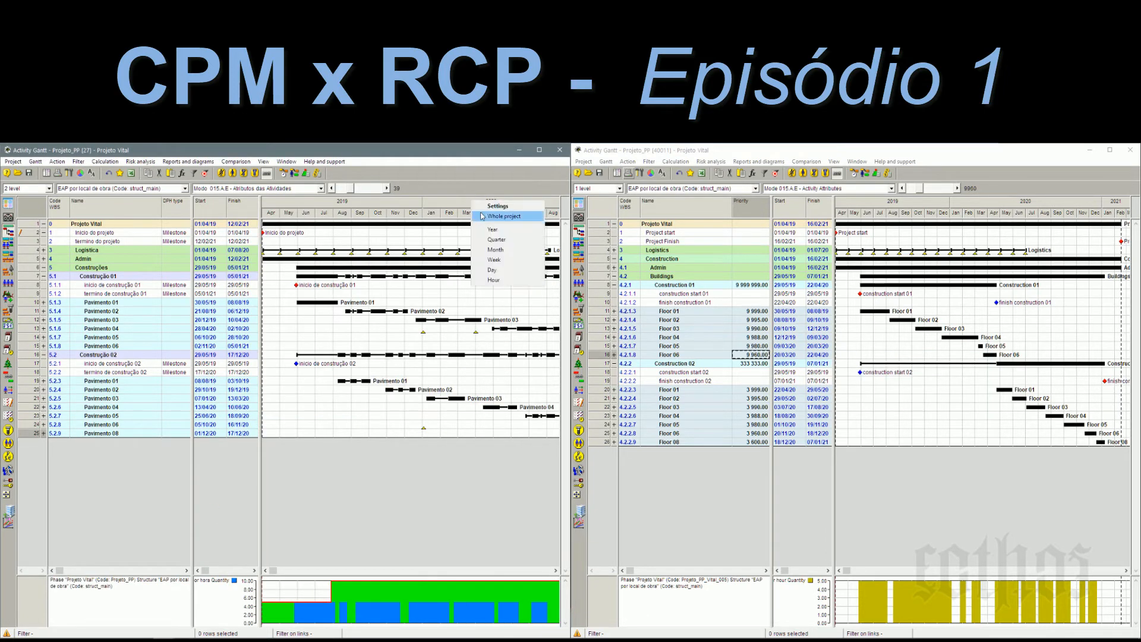
left_click(482, 217)
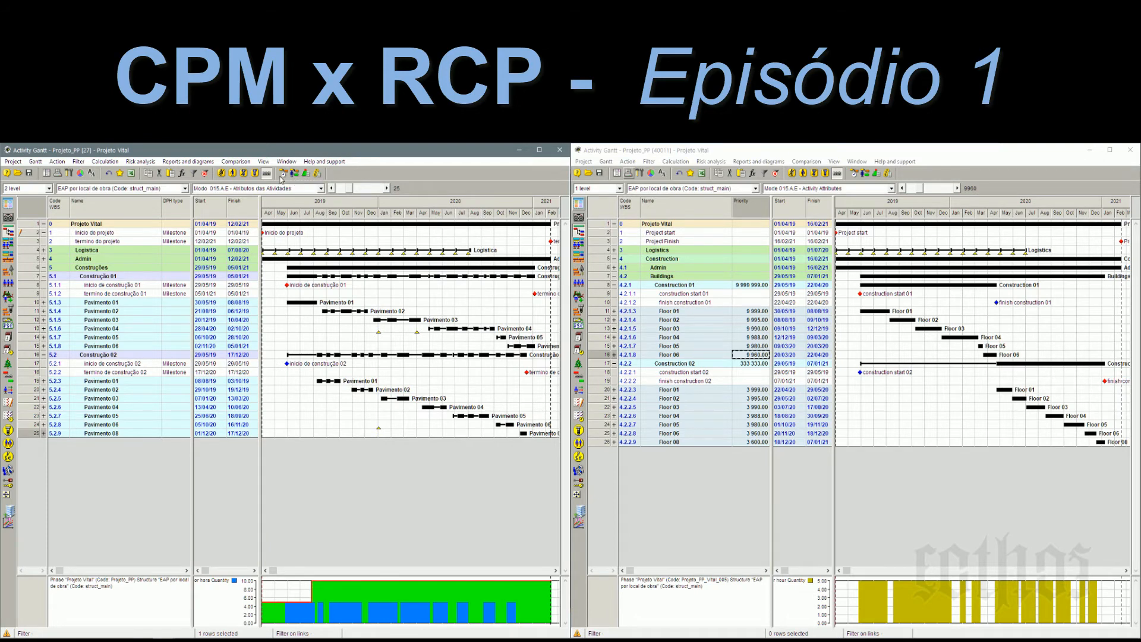
left_click(283, 174)
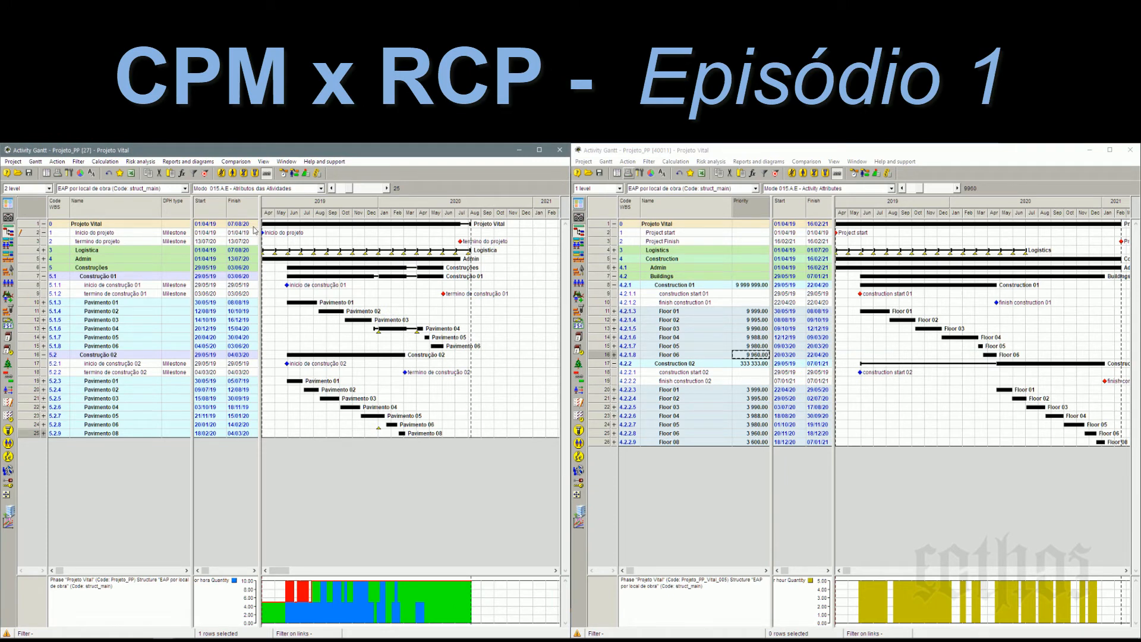
left_click(295, 174)
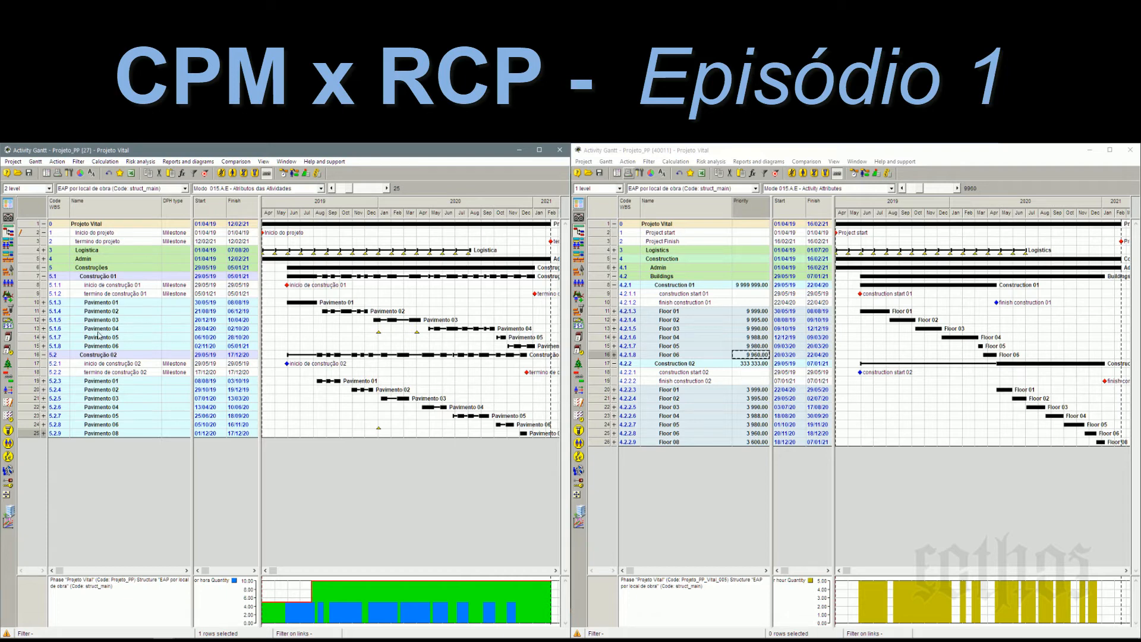
Step: Examine the contents of Pavimento 05, Pavimento 04 and Pavimento 03 in Construção 01, including Pavimento 03's Janela Dupla activities
left_click(44, 338)
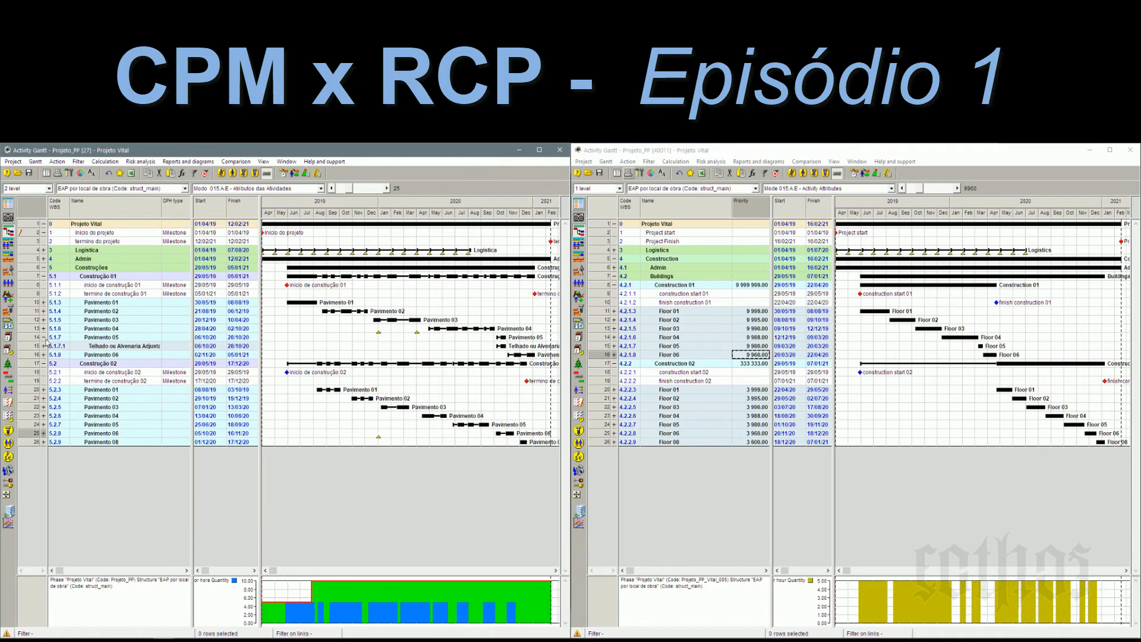
left_click(43, 346)
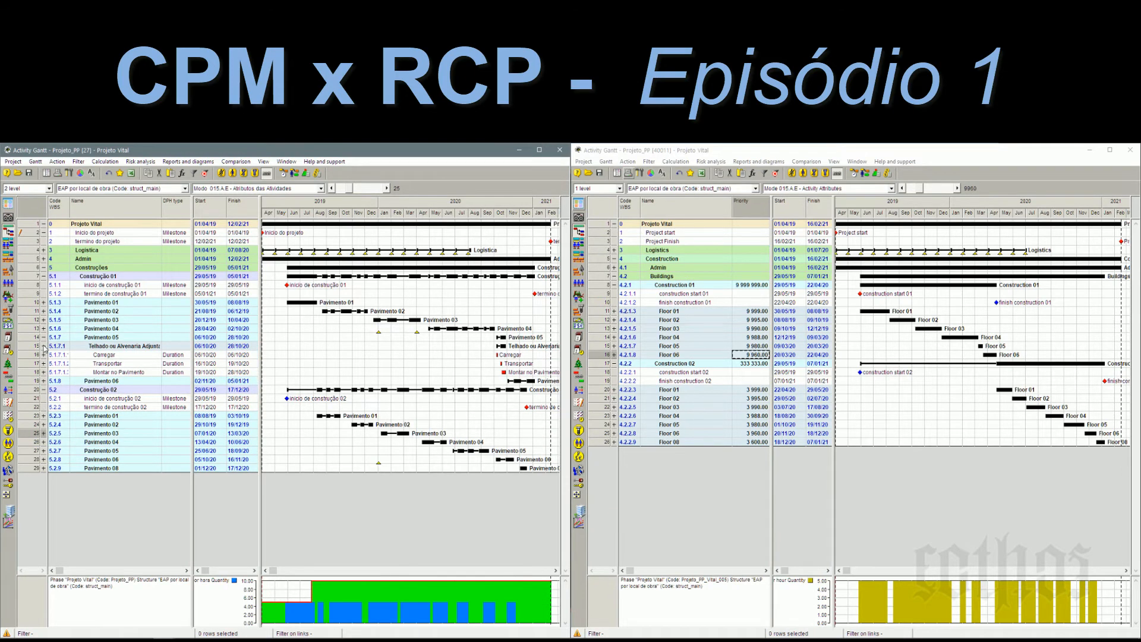
left_click(43, 346)
left_click(43, 328)
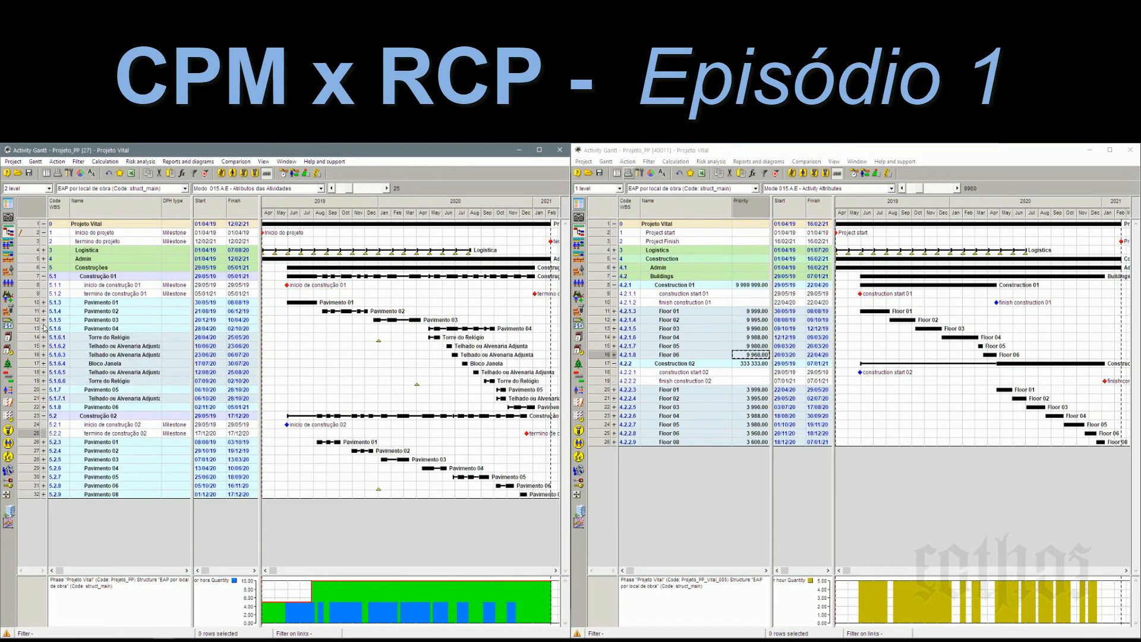
left_click(44, 319)
left_click(43, 328)
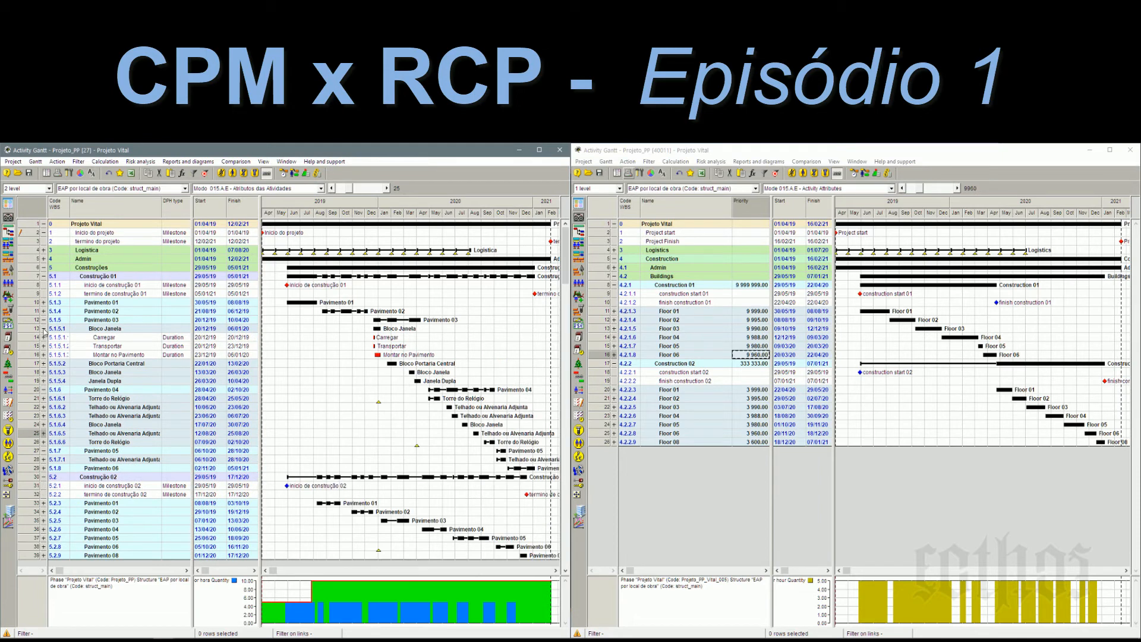
left_click(44, 328)
left_click(43, 355)
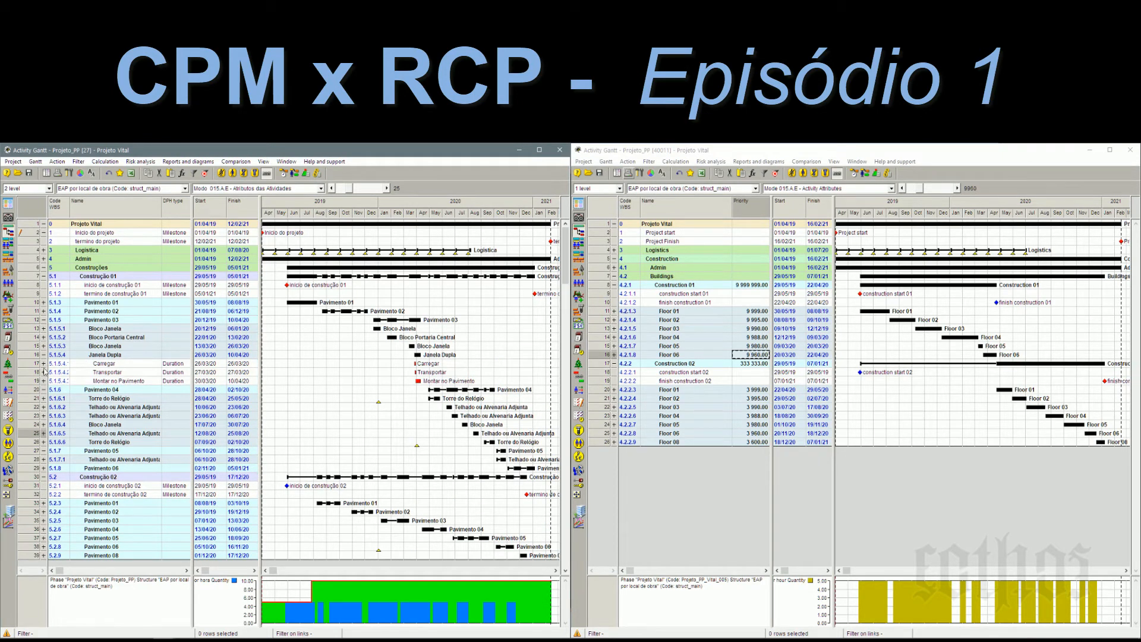
Step: Expand Pavimento 02 and its first Janela Dupla in Construção 02, and examine the sequence of floor activities
left_click(43, 512)
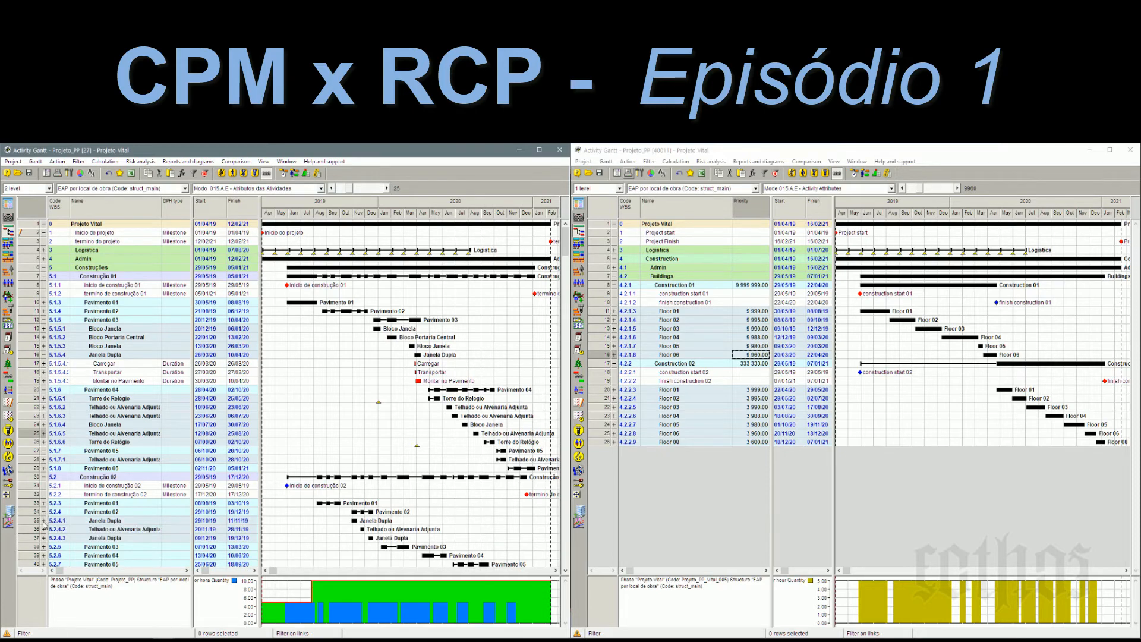
left_click(44, 520)
scroll(306, 437, "down", 4)
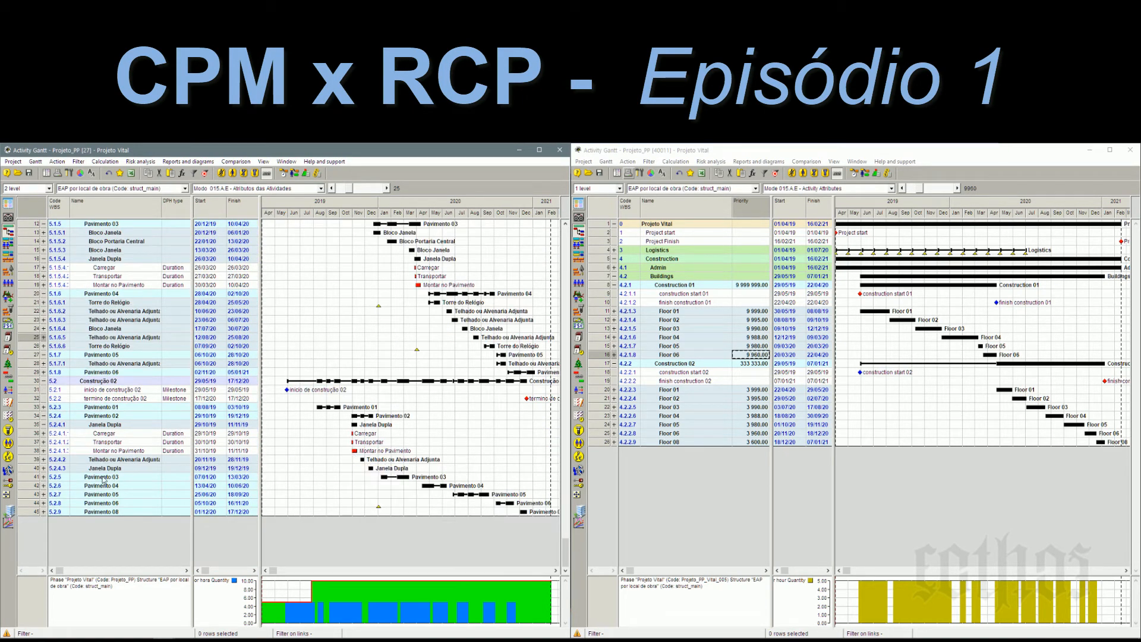
scroll(166, 308, "up", 4)
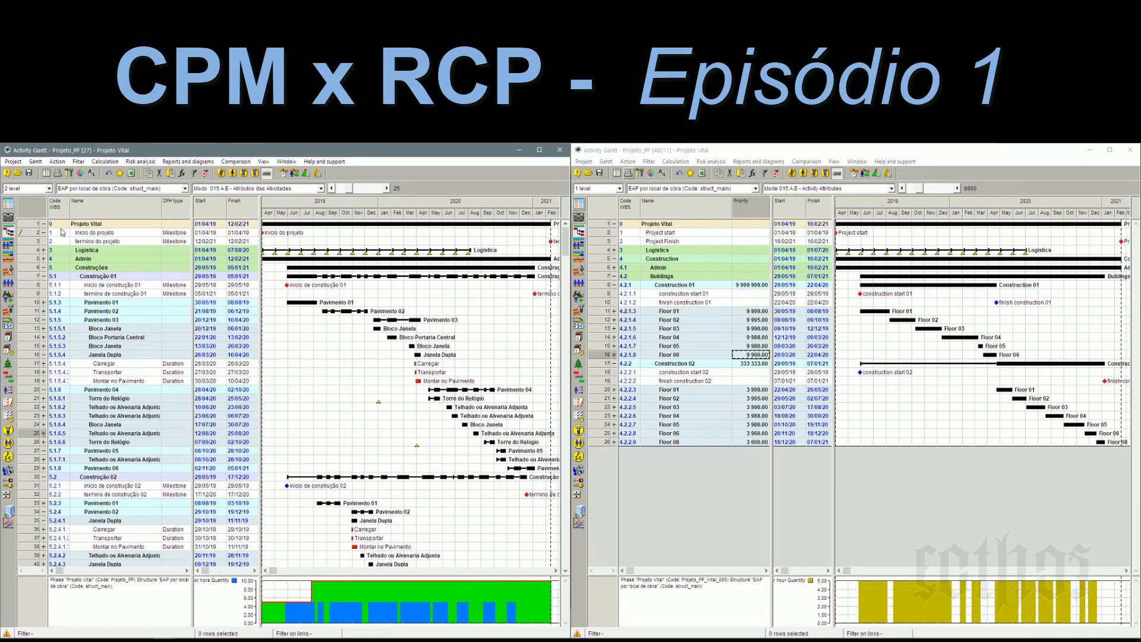
Step: Show the Portuguese-language project down to activity level and filter it to activities named Montar no Pavimento
left_click(49, 189)
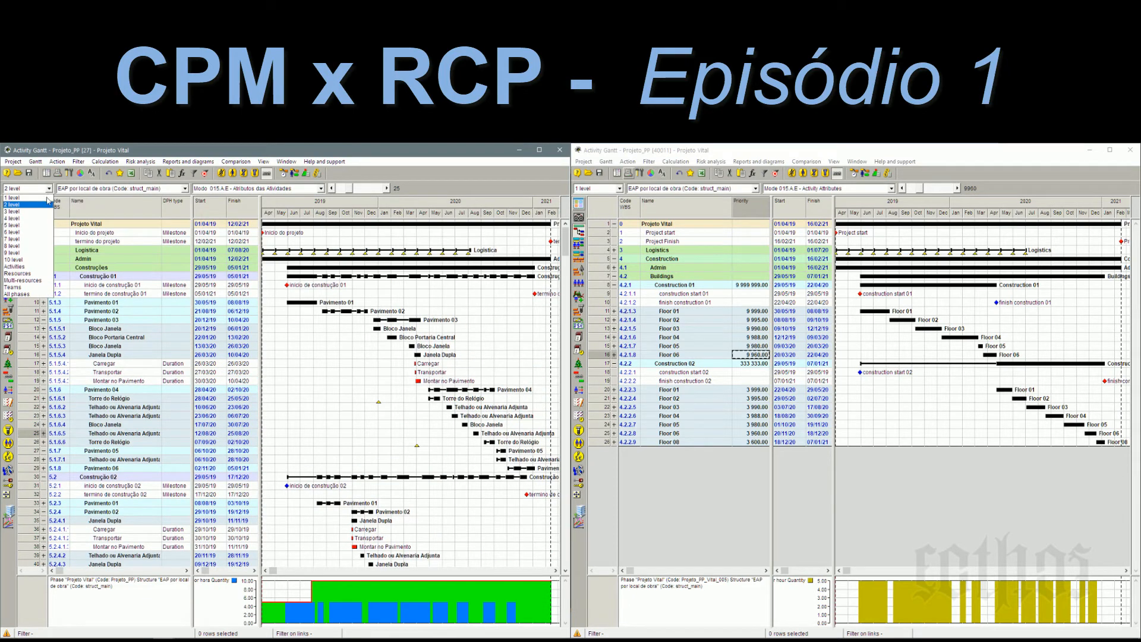
left_click(18, 267)
right_click(130, 207)
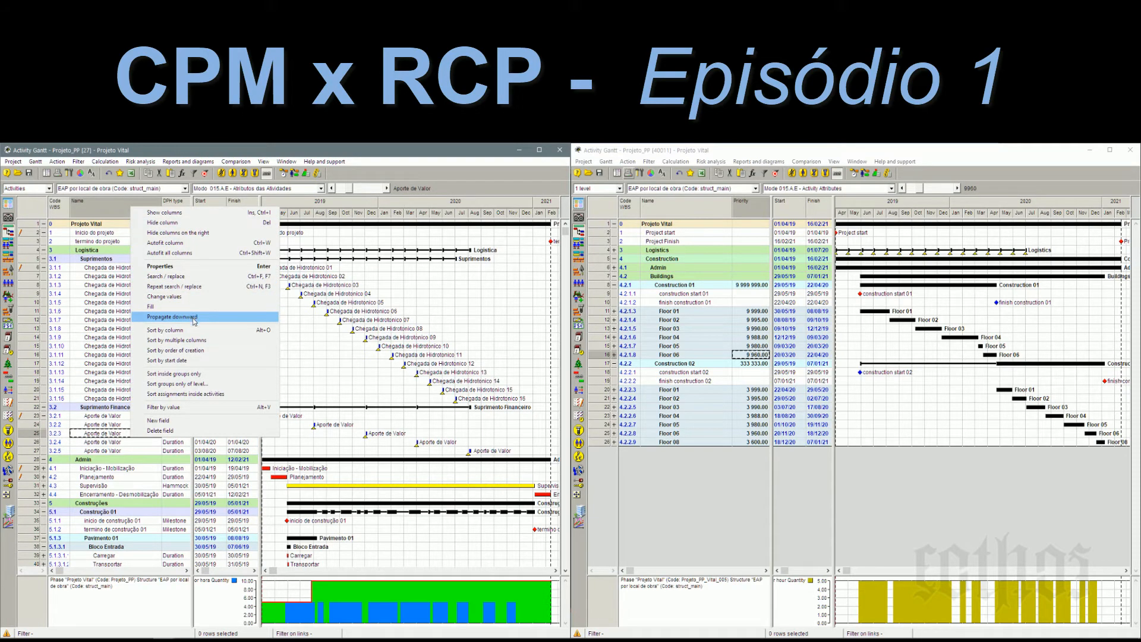
left_click(193, 407)
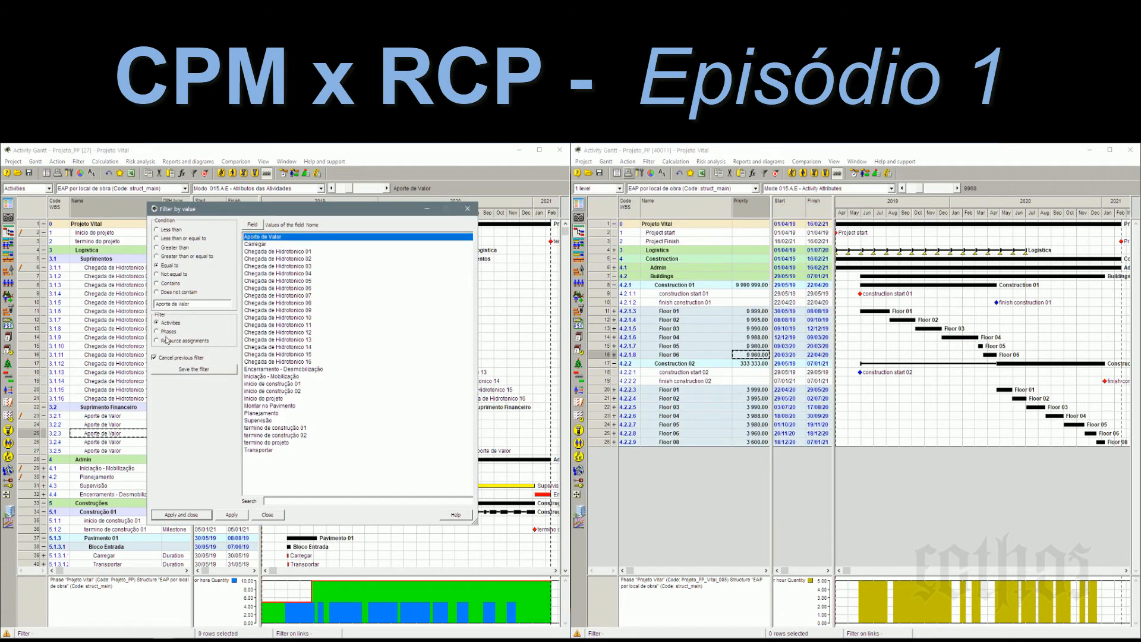
left_click(256, 407)
left_click(200, 515)
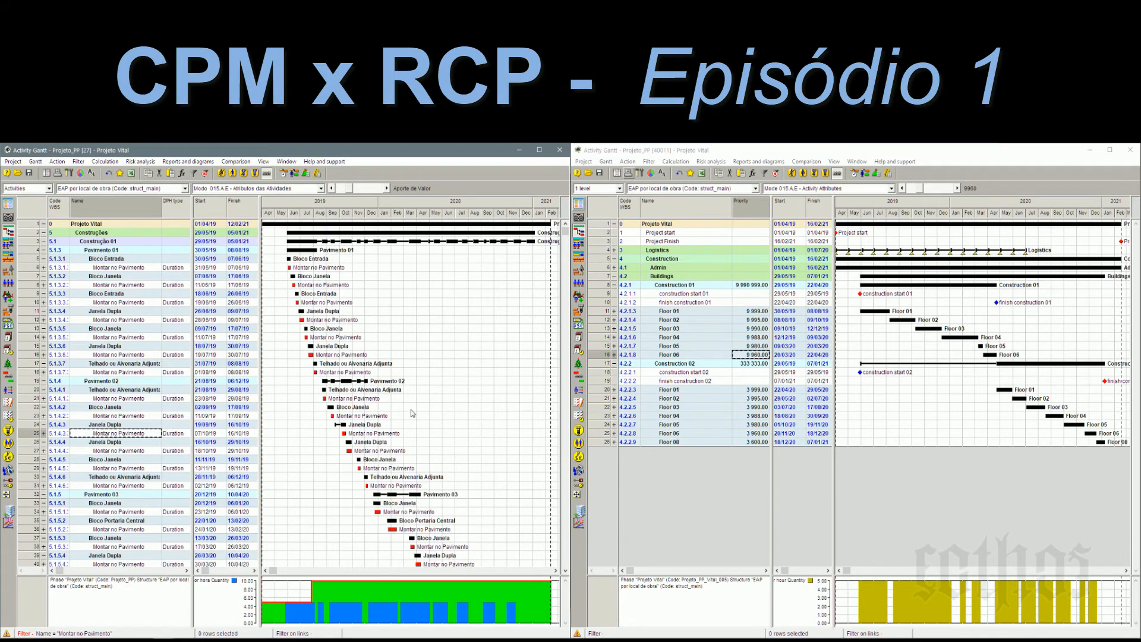
Step: Examine the timing and order of the Montar no Pavimento activities across Pavimento 01 and Pavimento 02 of Construção 01
scroll(436, 412, "up", 3)
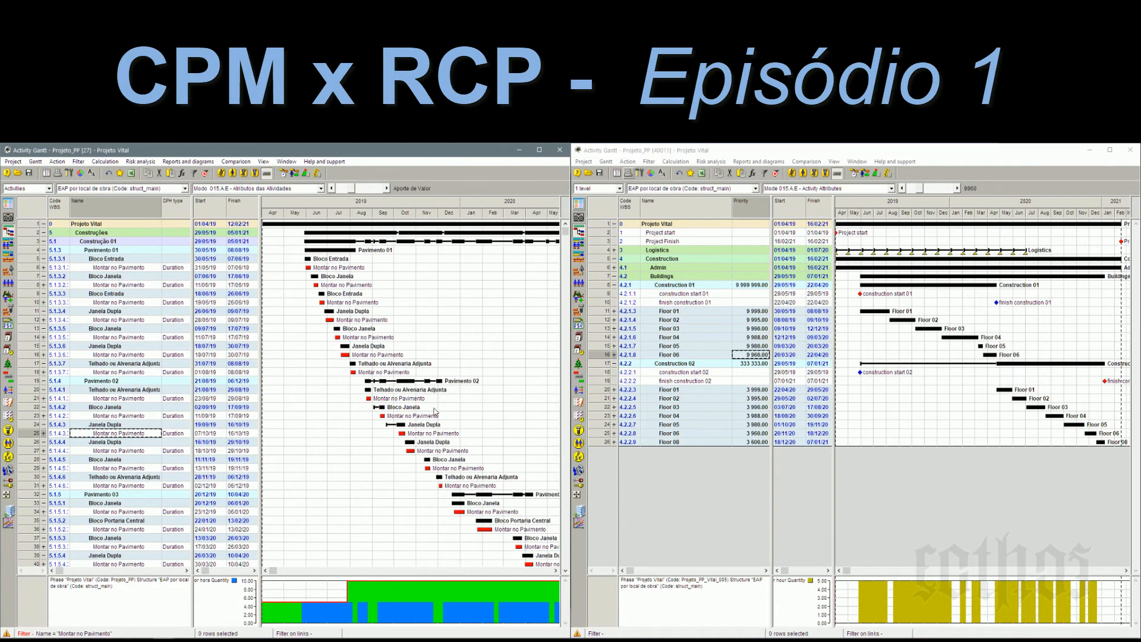
scroll(435, 411, "up", 2)
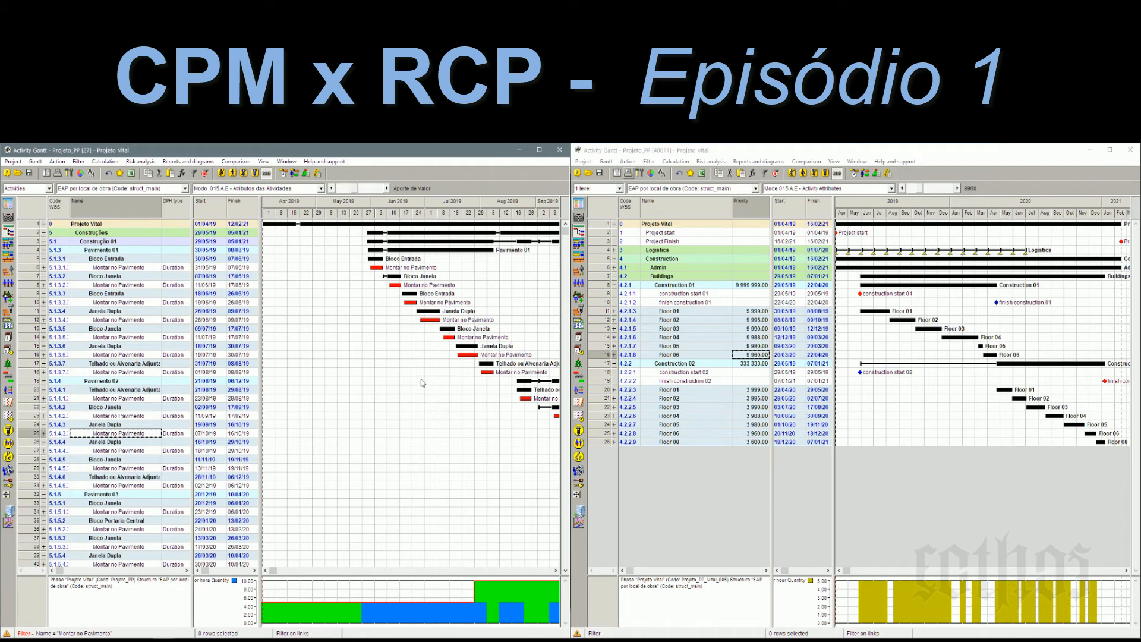
mouse_move(376, 266)
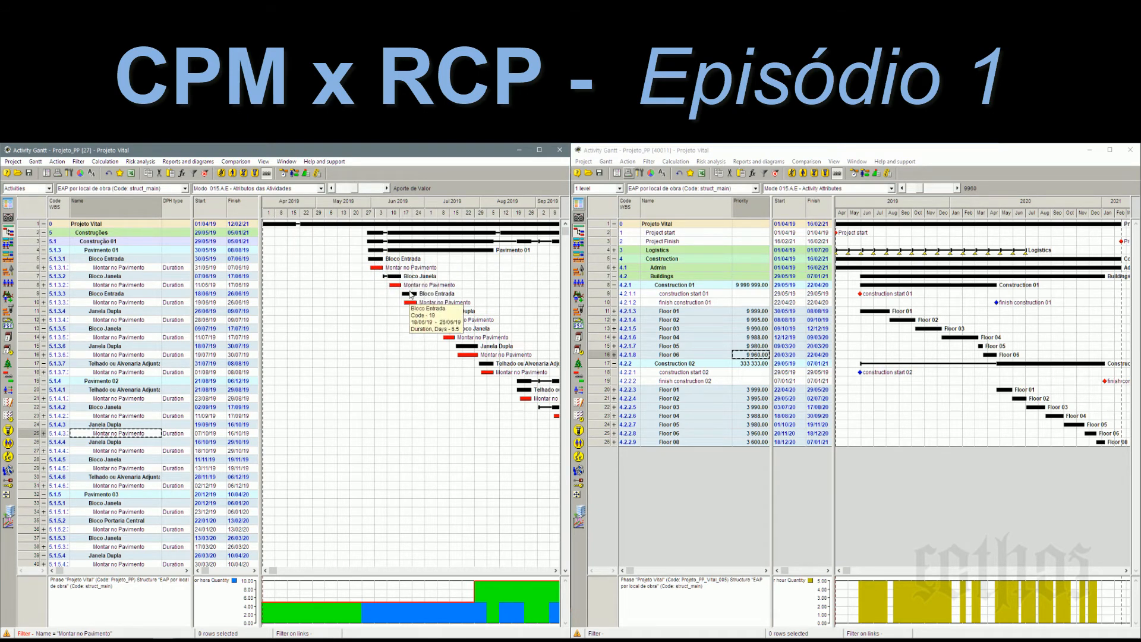
mouse_move(407, 301)
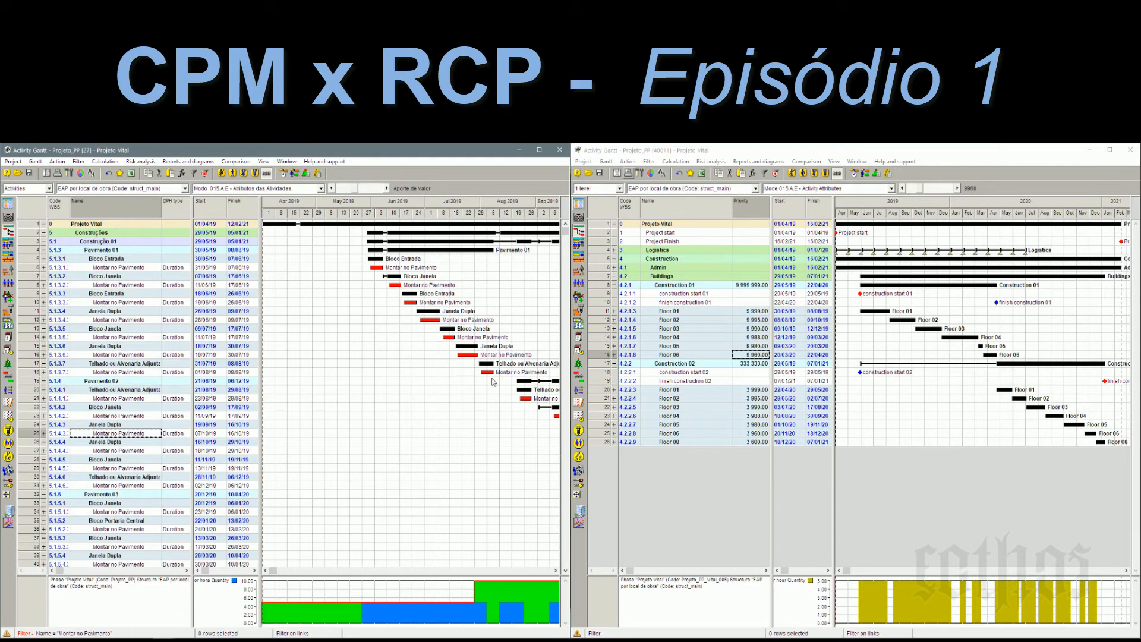
mouse_move(492, 373)
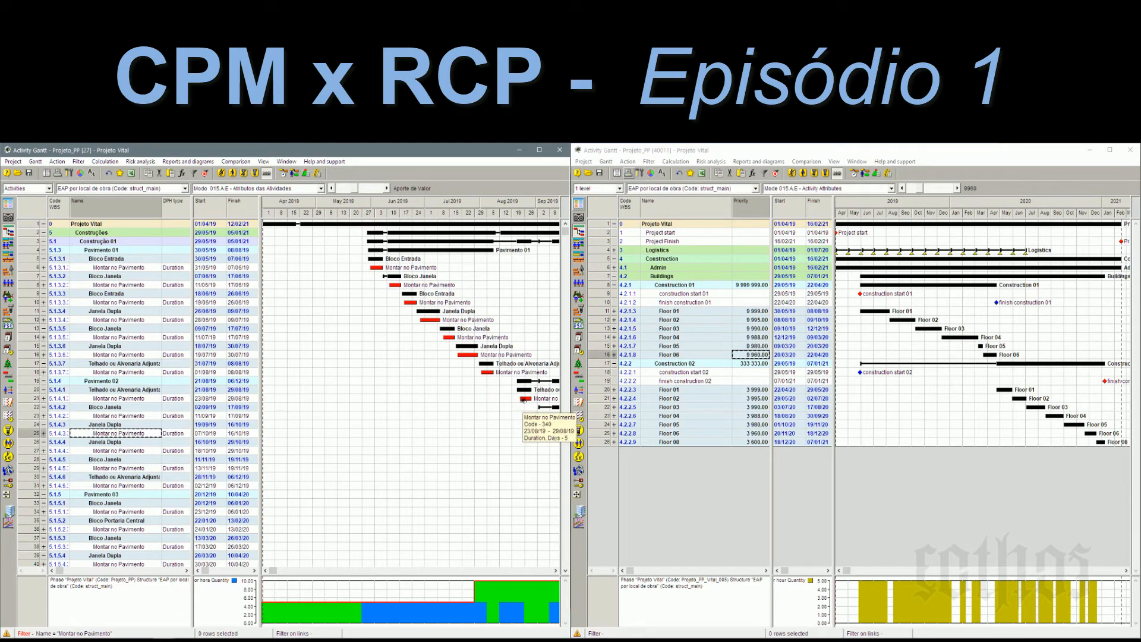
left_click(556, 571)
left_click(556, 571)
left_click(556, 572)
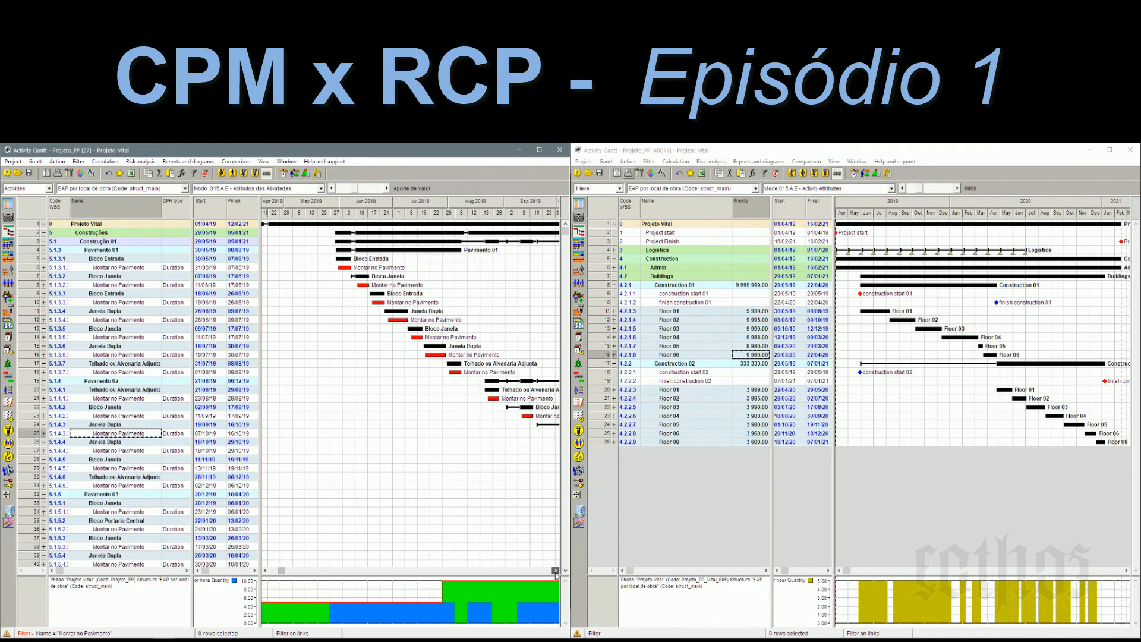
left_click(556, 571)
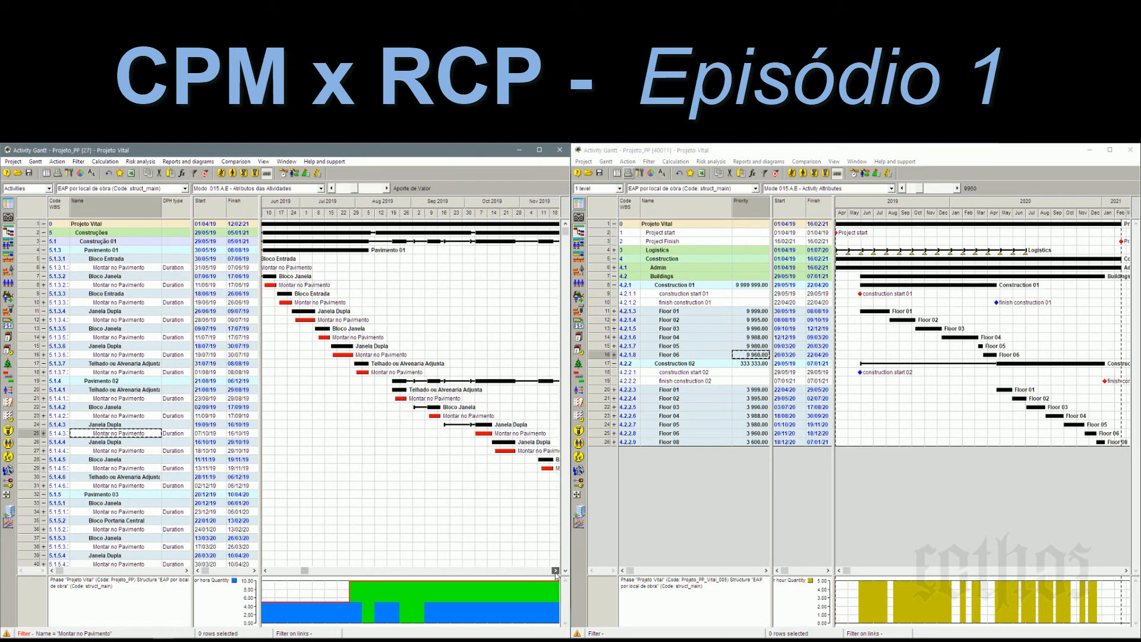
mouse_move(349, 376)
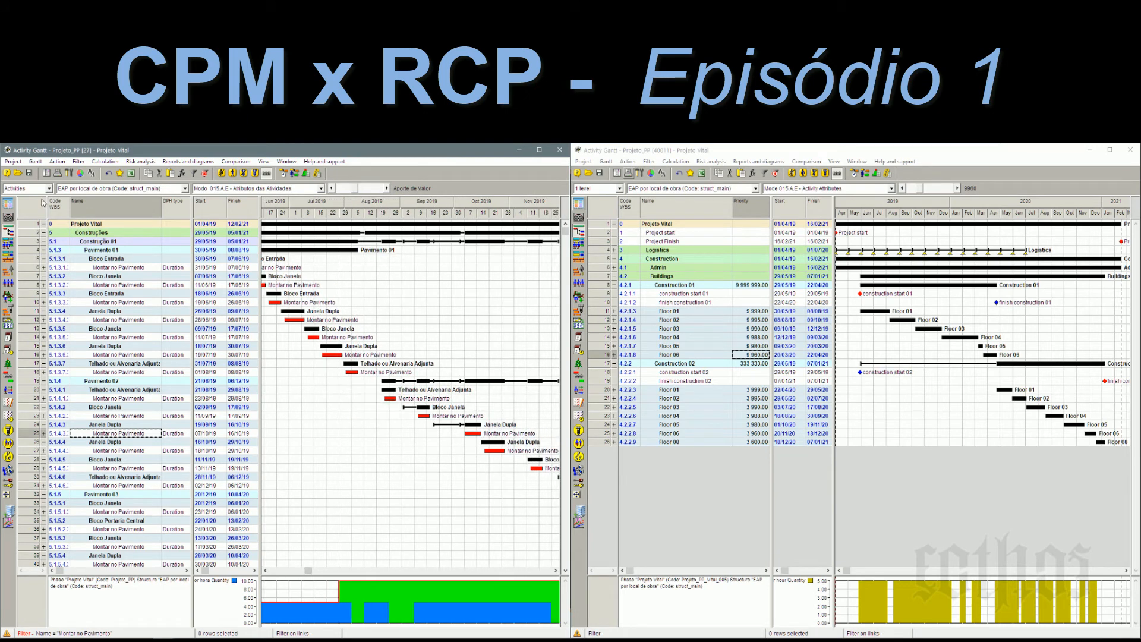
Step: Hide the phases in the Portuguese-language project's Gantt chart and examine the sequence of Montar no Pavimento activities through May 2020
left_click(35, 161)
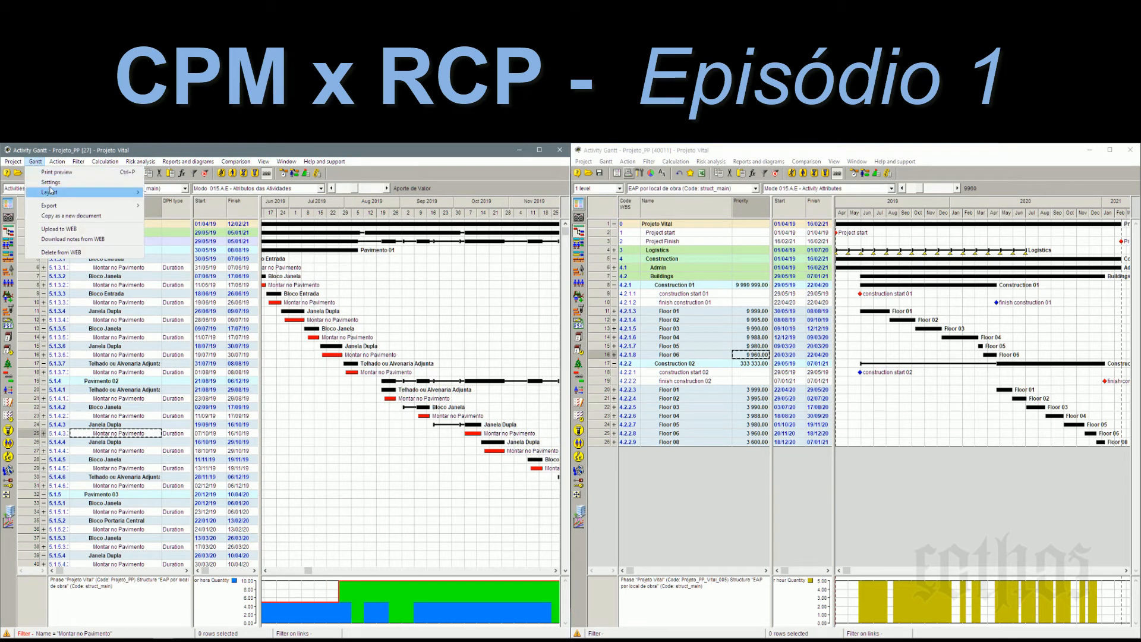
left_click(50, 182)
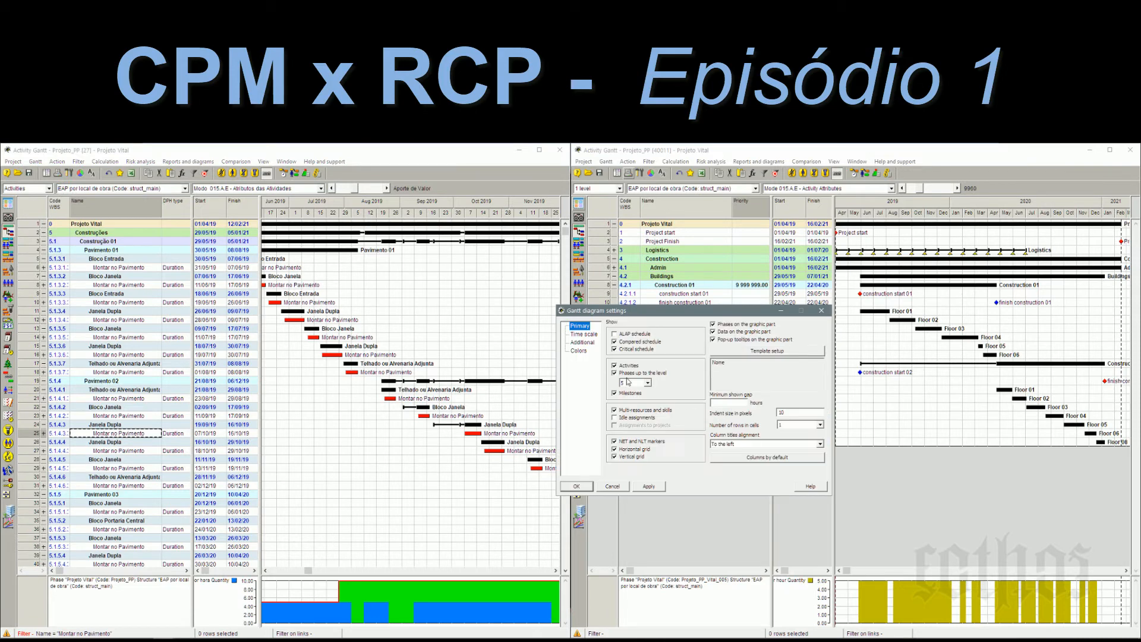
left_click(622, 373)
left_click(577, 486)
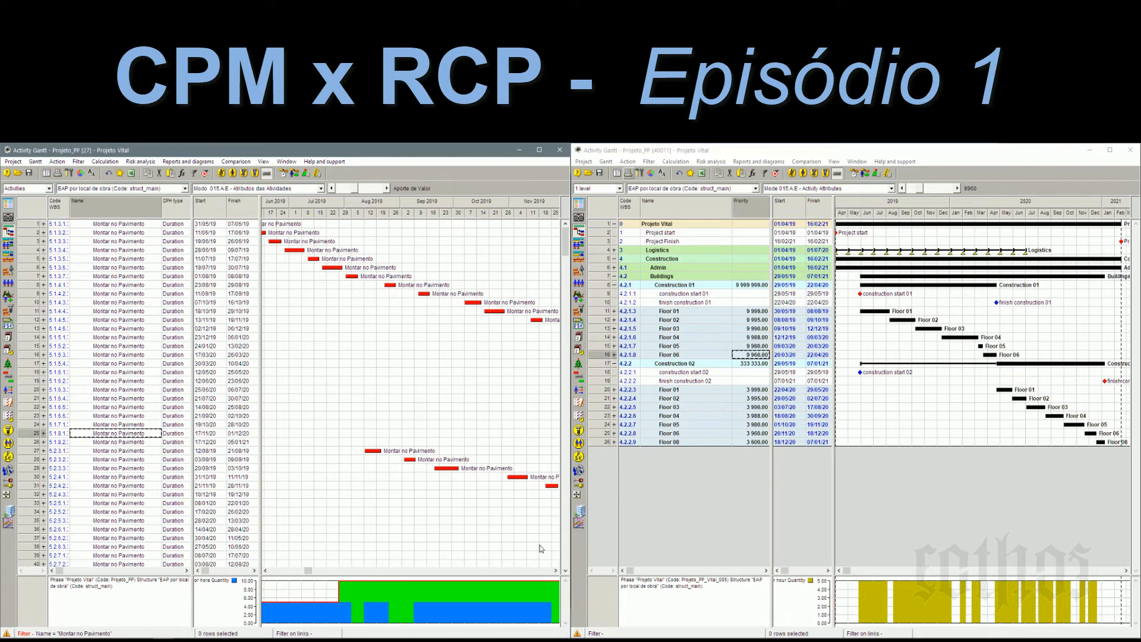
left_click(556, 572)
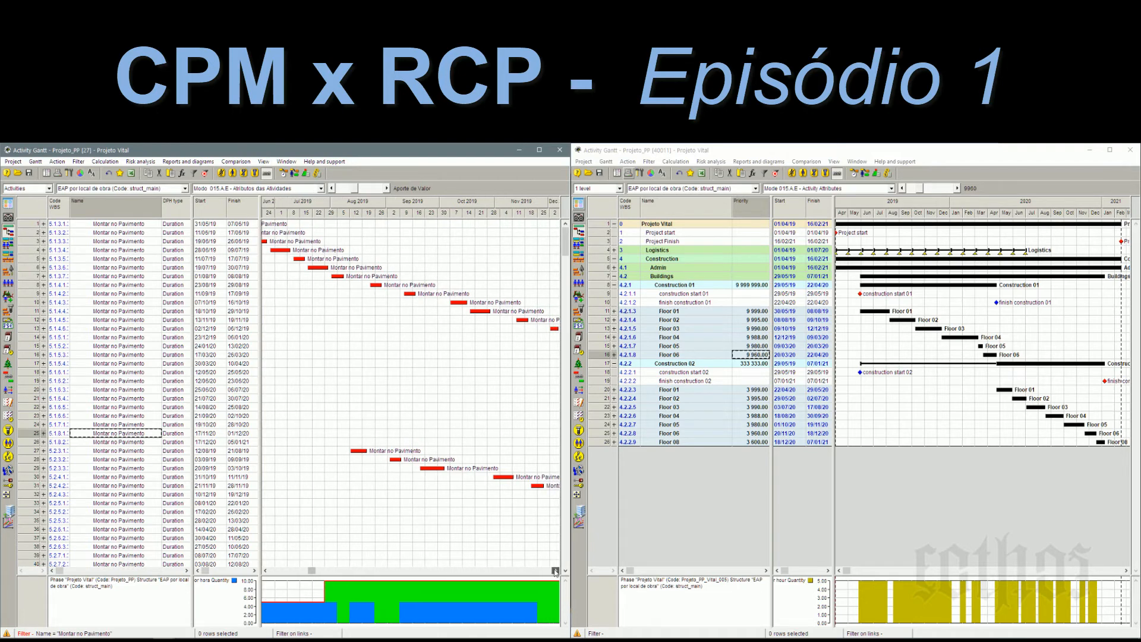
left_click_drag(556, 572, 556, 572)
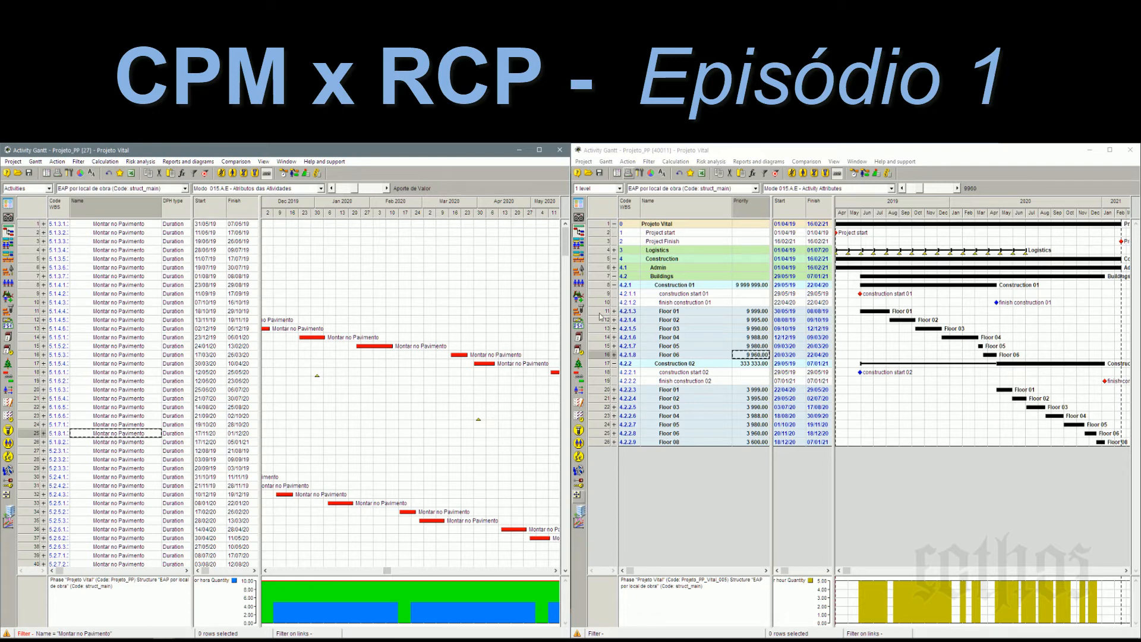
Step: Show the English-language project down to activity level and filter it to activities named Floor Mounting
left_click(620, 188)
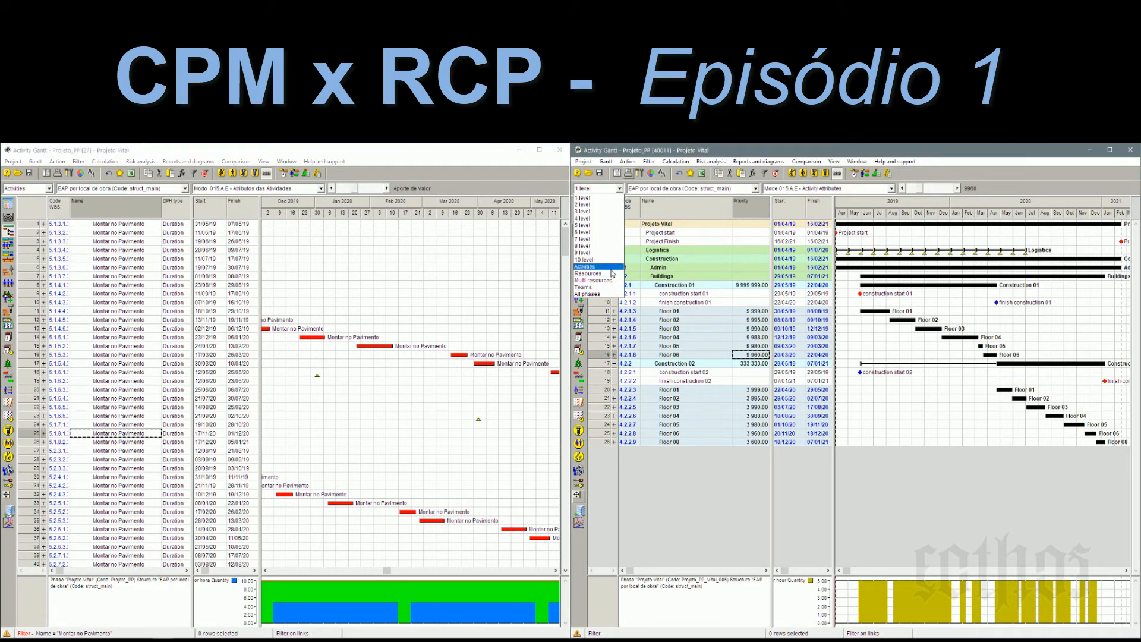
left_click(612, 267)
right_click(700, 207)
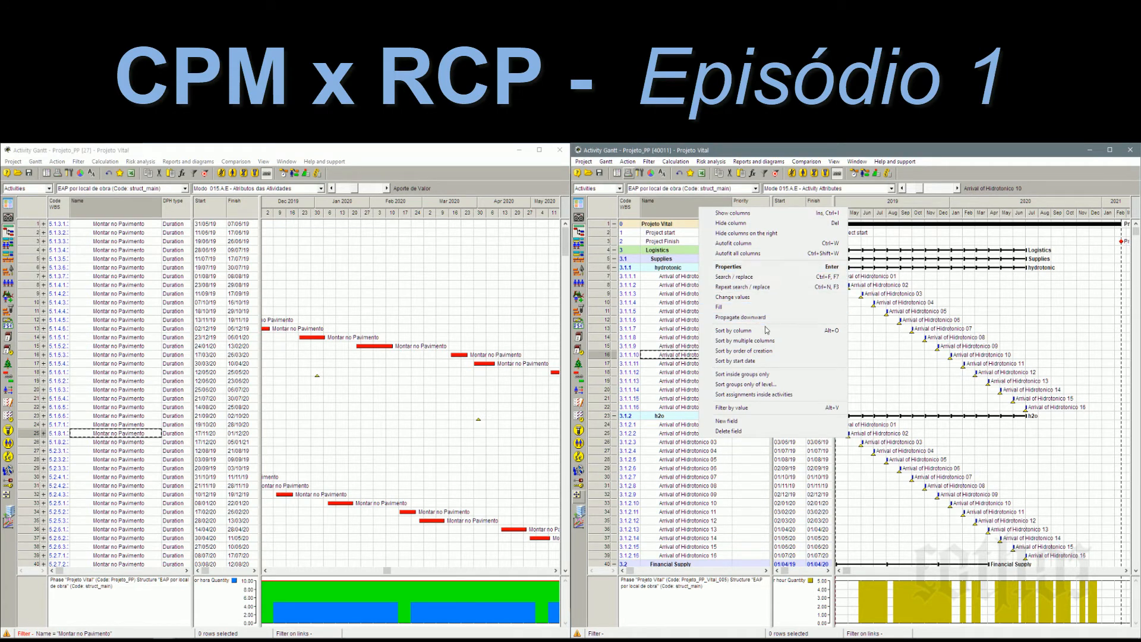
left_click(775, 411)
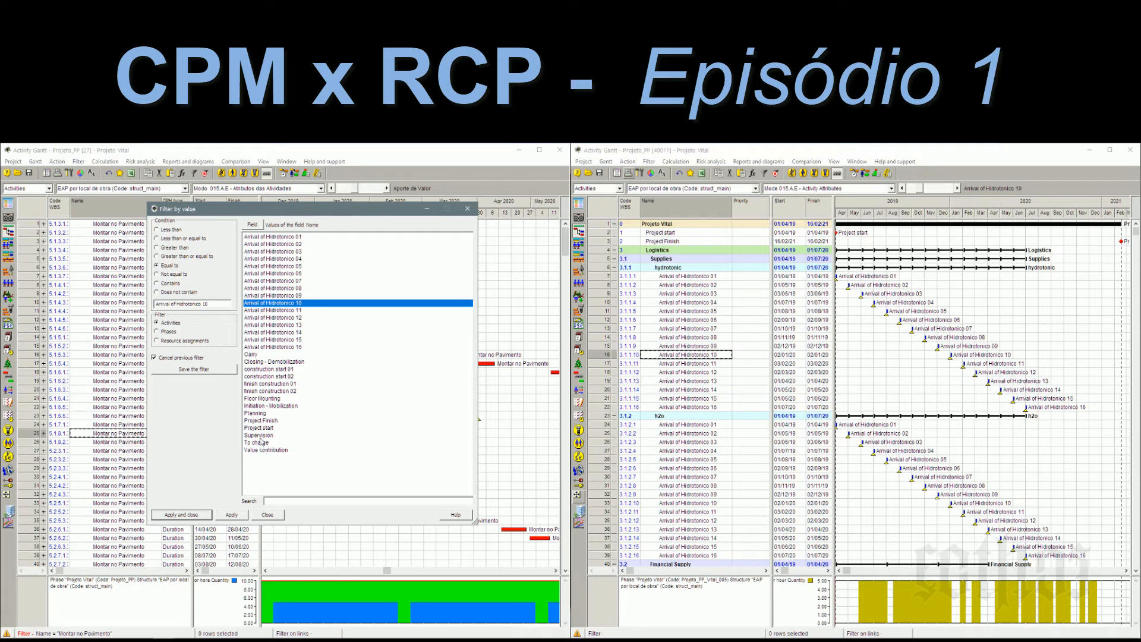
left_click(260, 401)
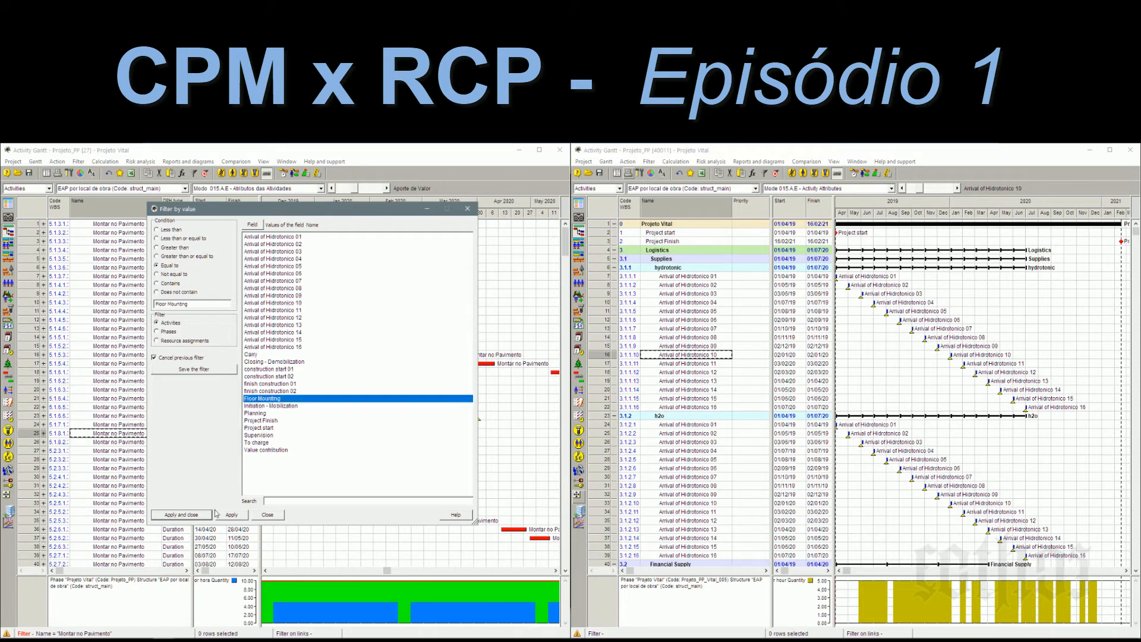
left_click(192, 515)
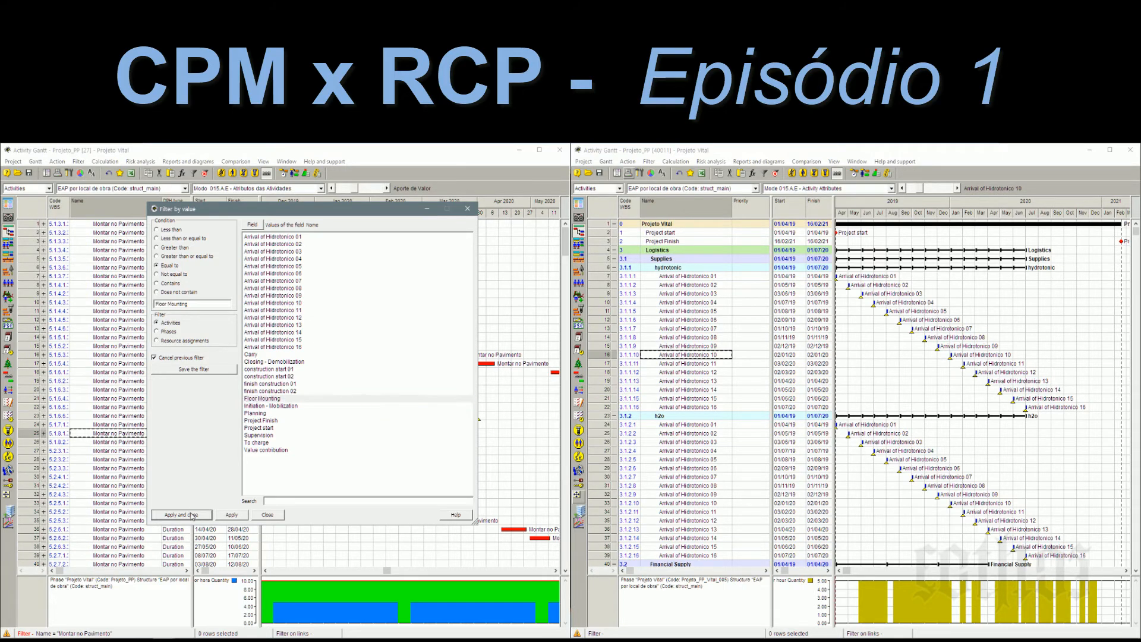
Step: Hide the phases in the English-language project's Gantt chart, leaving only the Floor Mounting activities to compare with the Portuguese-language version
left_click(606, 161)
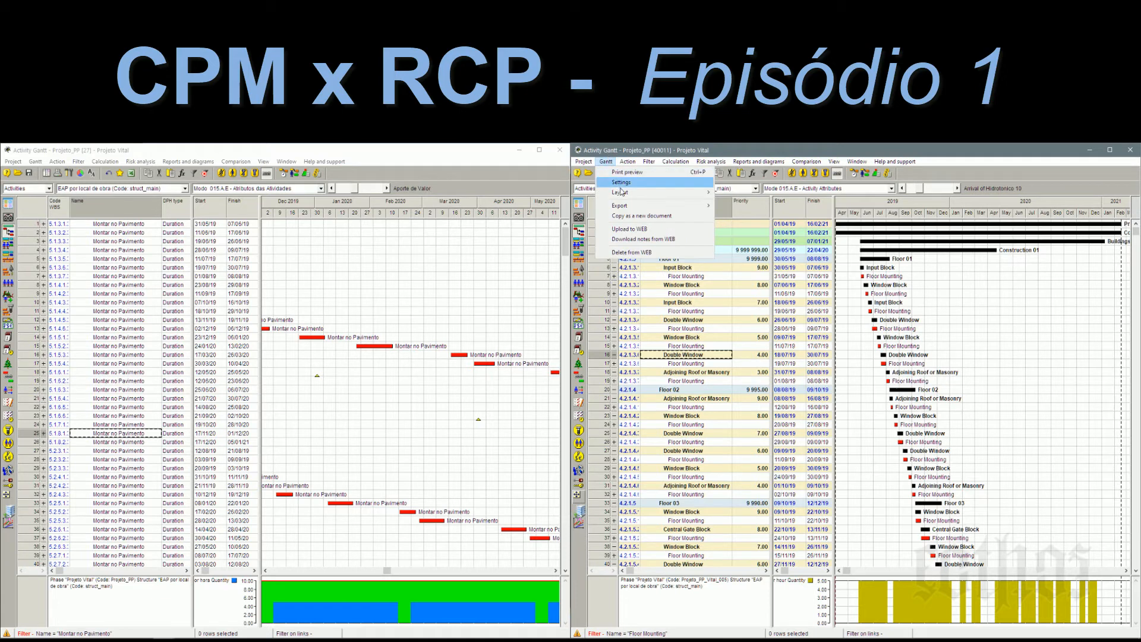
left_click(654, 205)
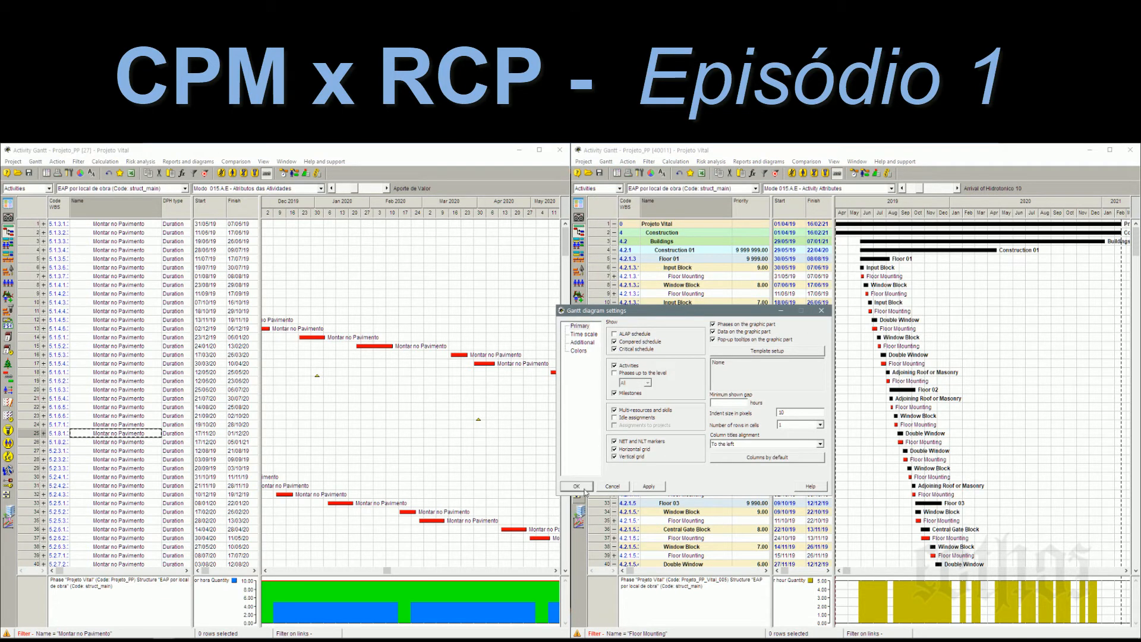
left_click(611, 485)
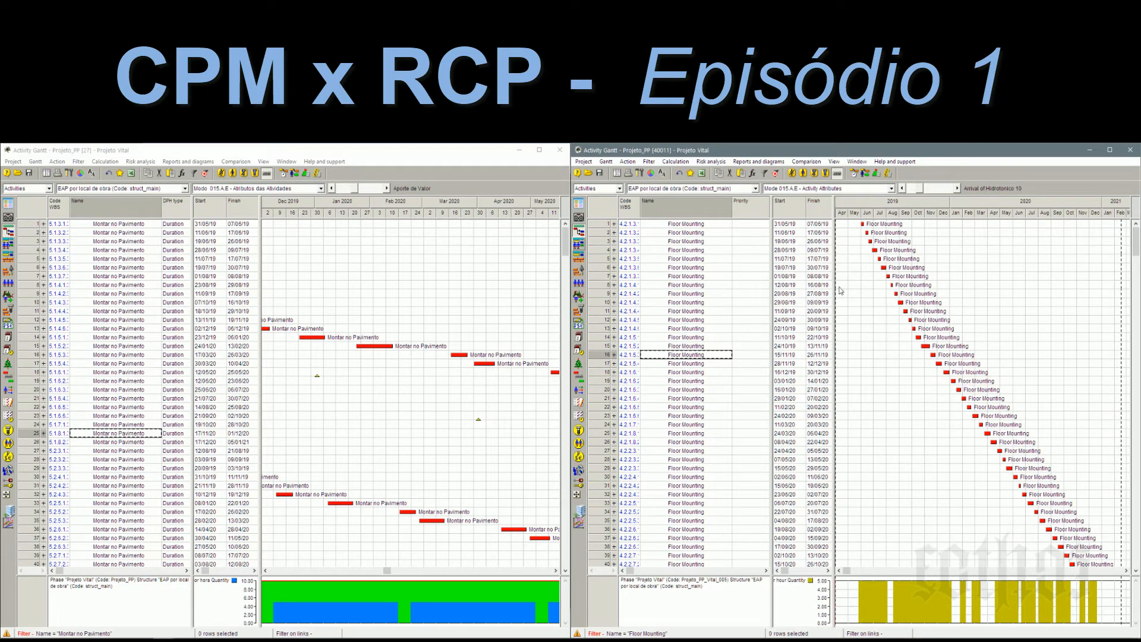
Step: Show the phases again in the Portuguese-language project, remove its Montar no Pavimento filter and collapse the structure to level 3
left_click(35, 162)
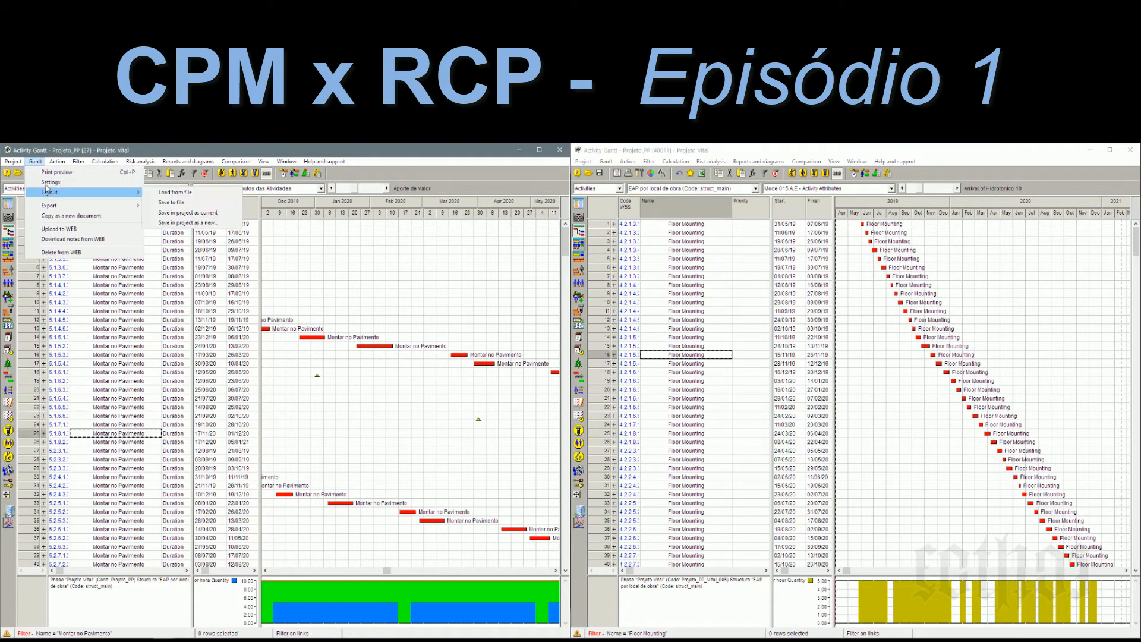
left_click(51, 182)
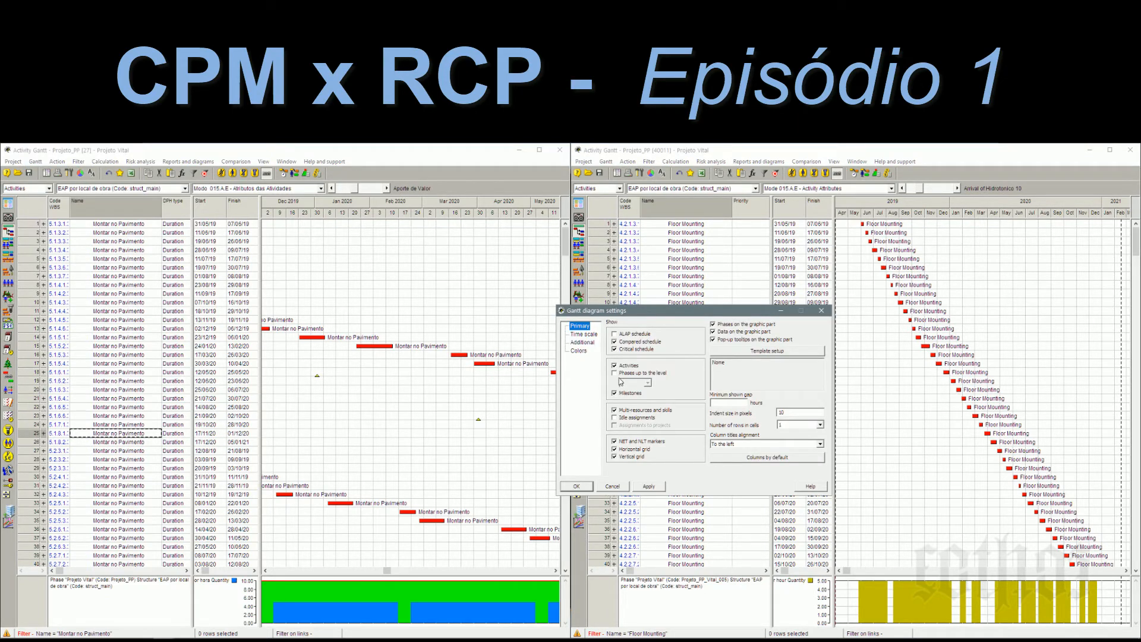
left_click(615, 373)
left_click(576, 487)
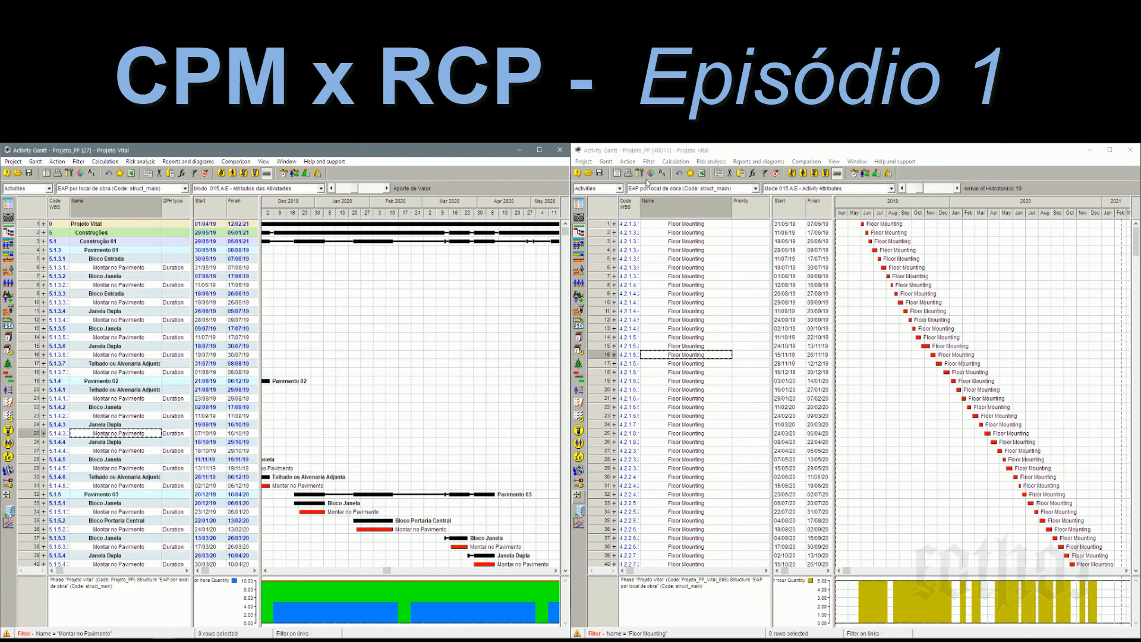
left_click(48, 188)
left_click(33, 215)
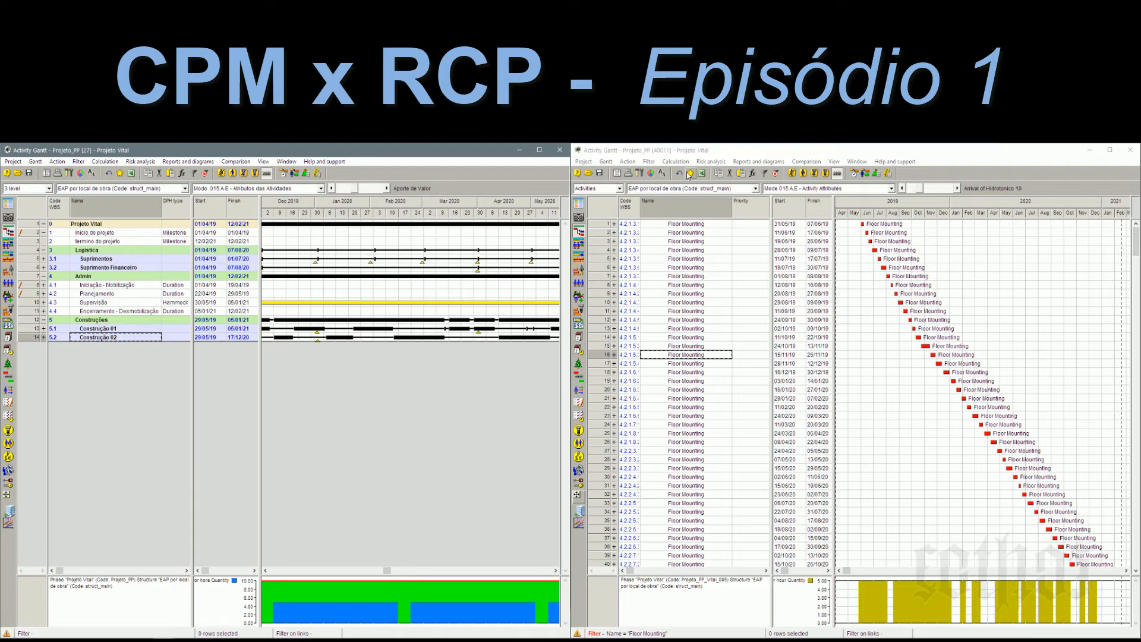
Step: Show the phases again in the English-language project, remove its Floor Mounting filter and collapse the structure to level 3
left_click(606, 162)
left_click(621, 182)
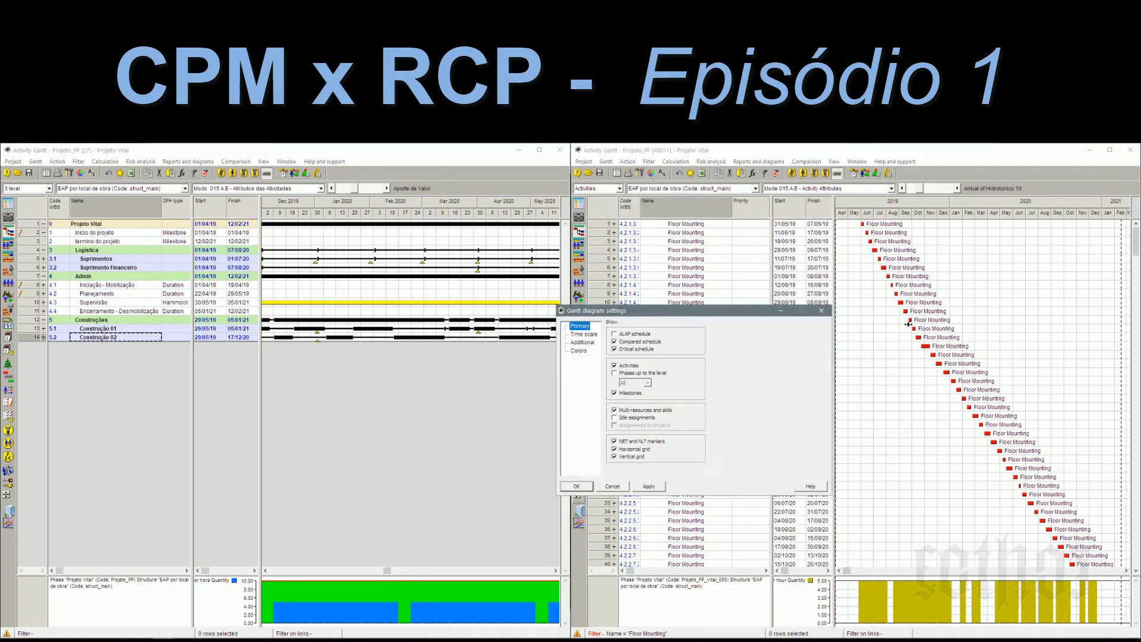
left_click(622, 373)
left_click(580, 486)
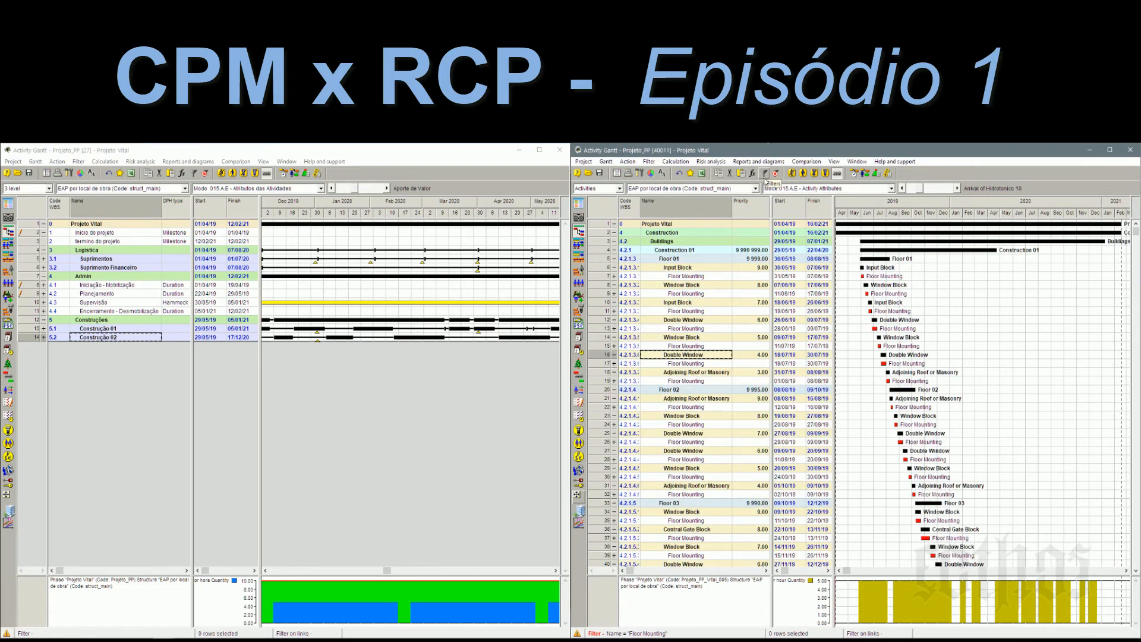
left_click(776, 173)
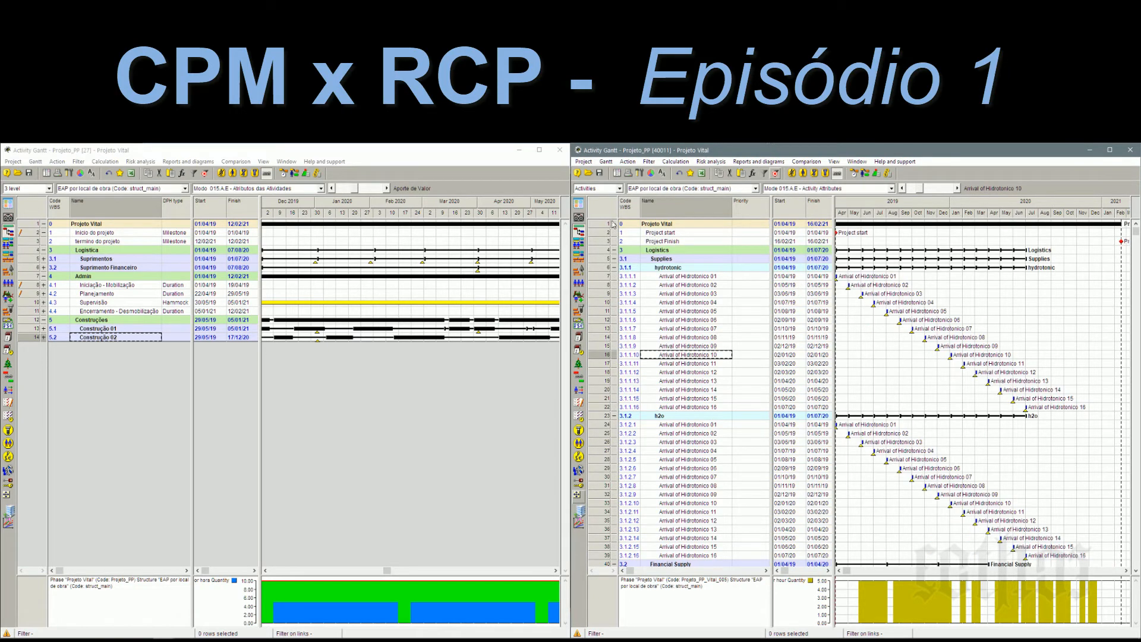
left_click(613, 189)
left_click(604, 215)
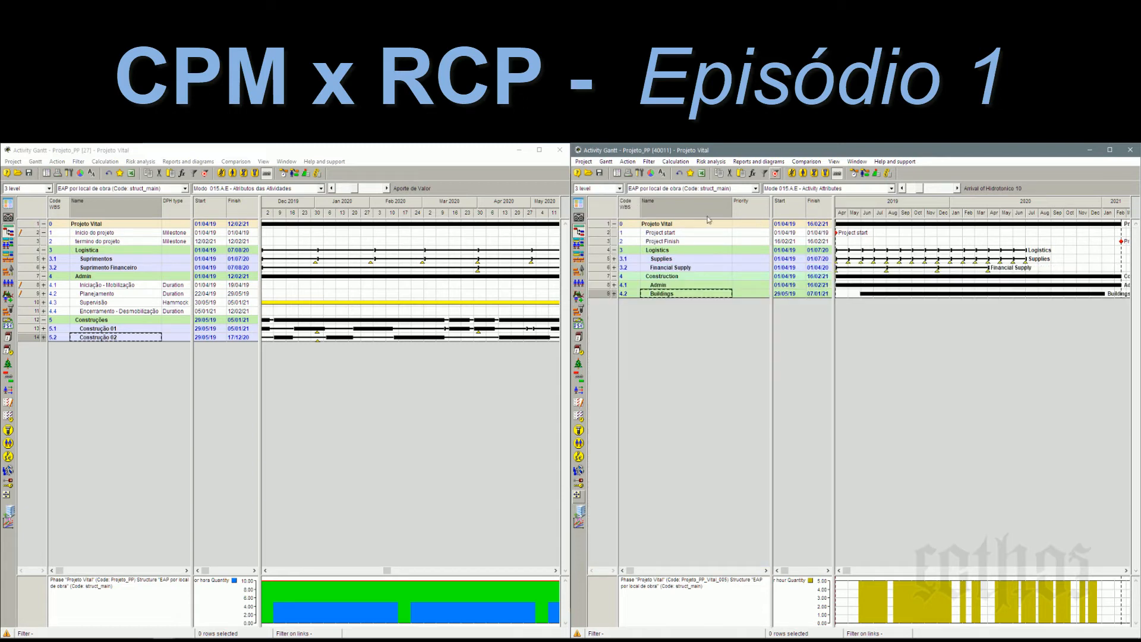
Step: Collapse Admin, expand Construção 01 and Construção 02 to their floors, and fit the Gantt time scale to the whole project
left_click(241, 225)
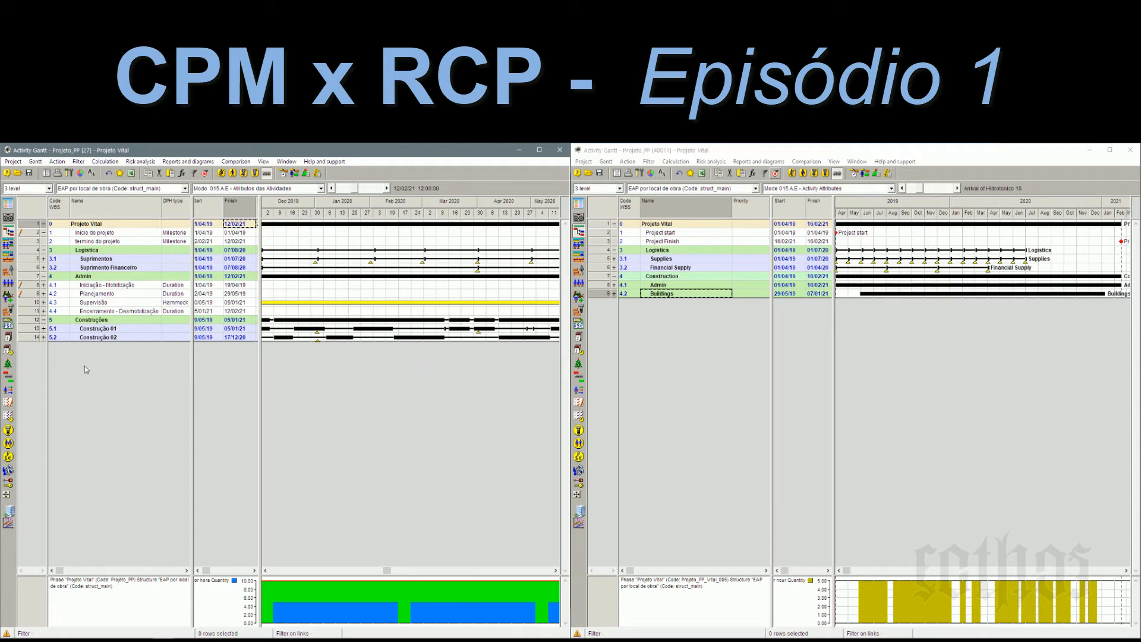
left_click(42, 277)
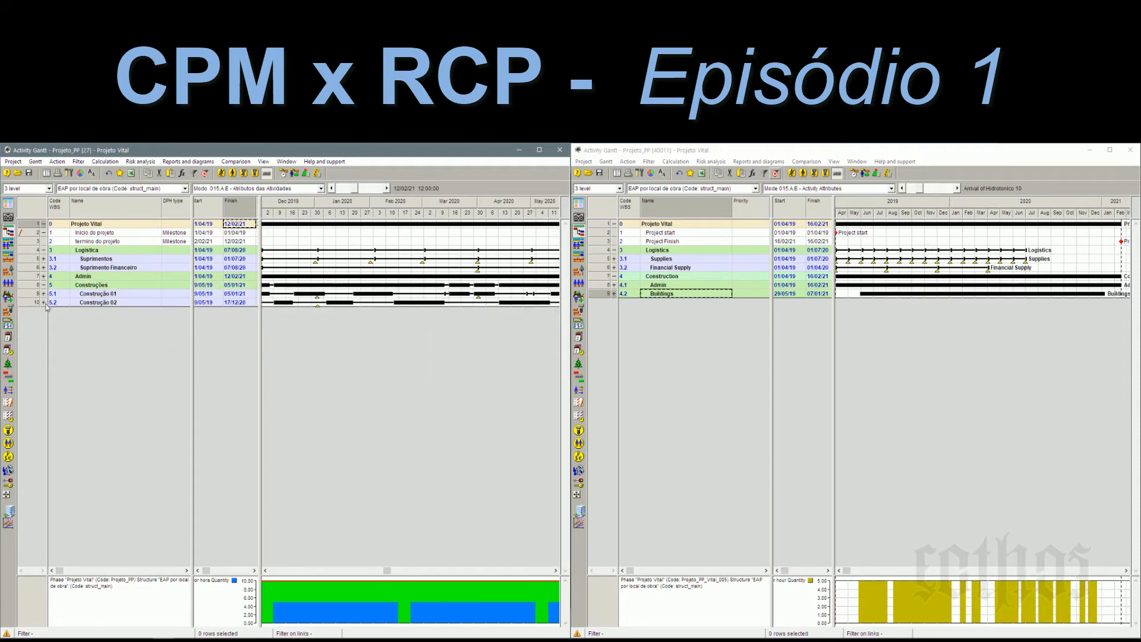
left_click(44, 303)
left_click(44, 293)
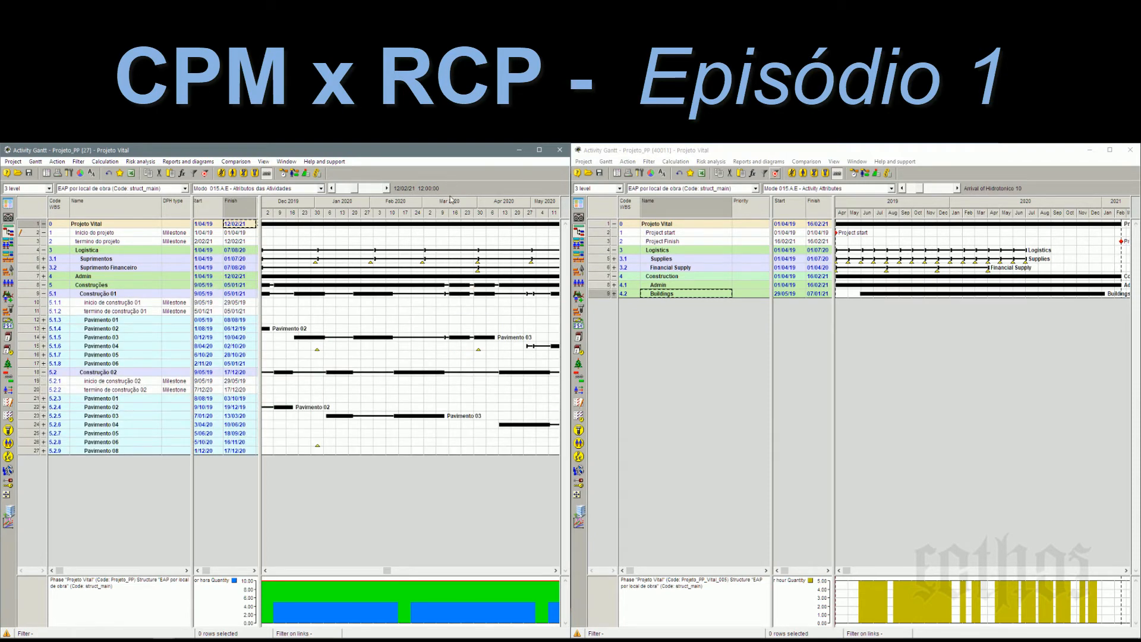
right_click(450, 199)
left_click(476, 217)
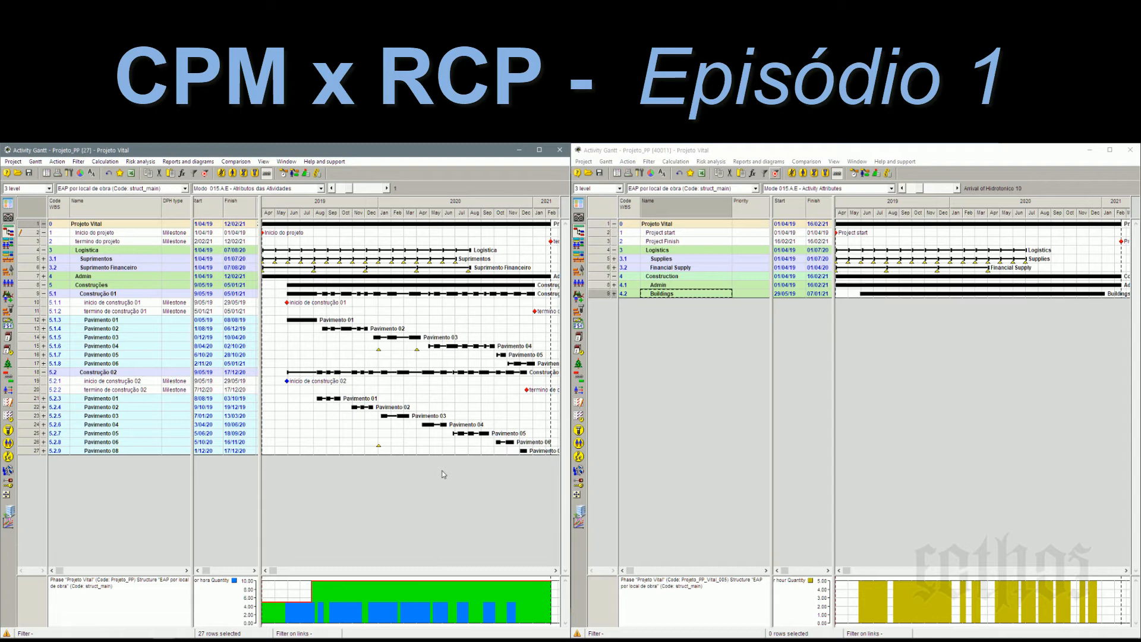
Step: Expand Buildings, Construction 01 and Construction 02 in the English-language project to show their floors
left_click(614, 294)
left_click(615, 311)
left_click(614, 302)
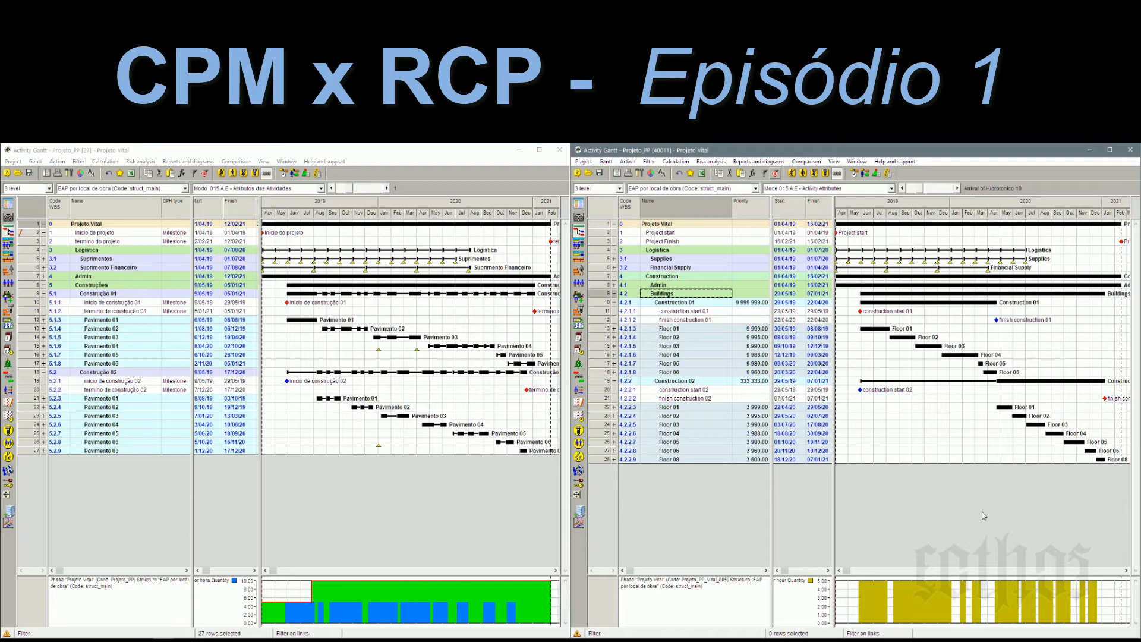
Step: Set the Greater than 0 colour of the English-language project's bricklayer graph to blue and turn on Show resource availability
right_click(981, 600)
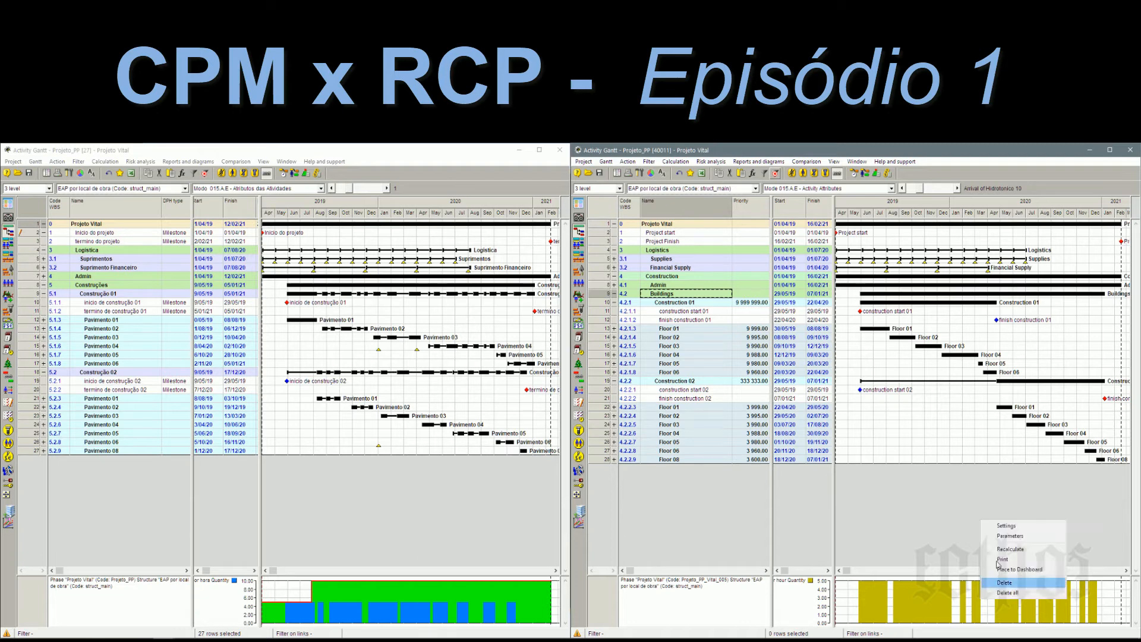
left_click(1007, 526)
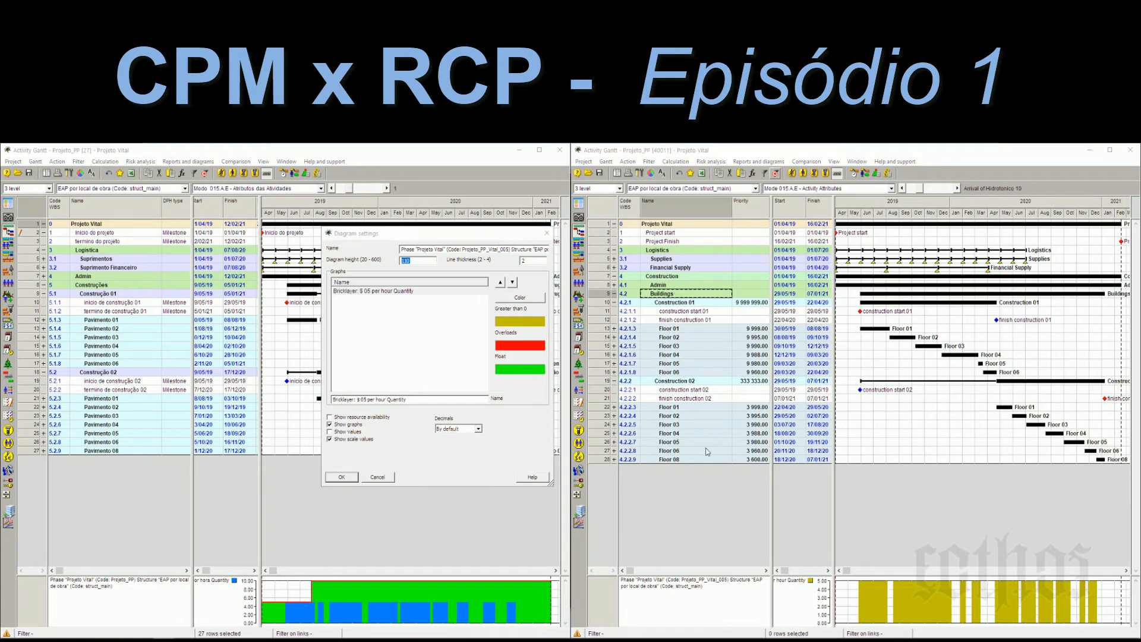
left_click(526, 299)
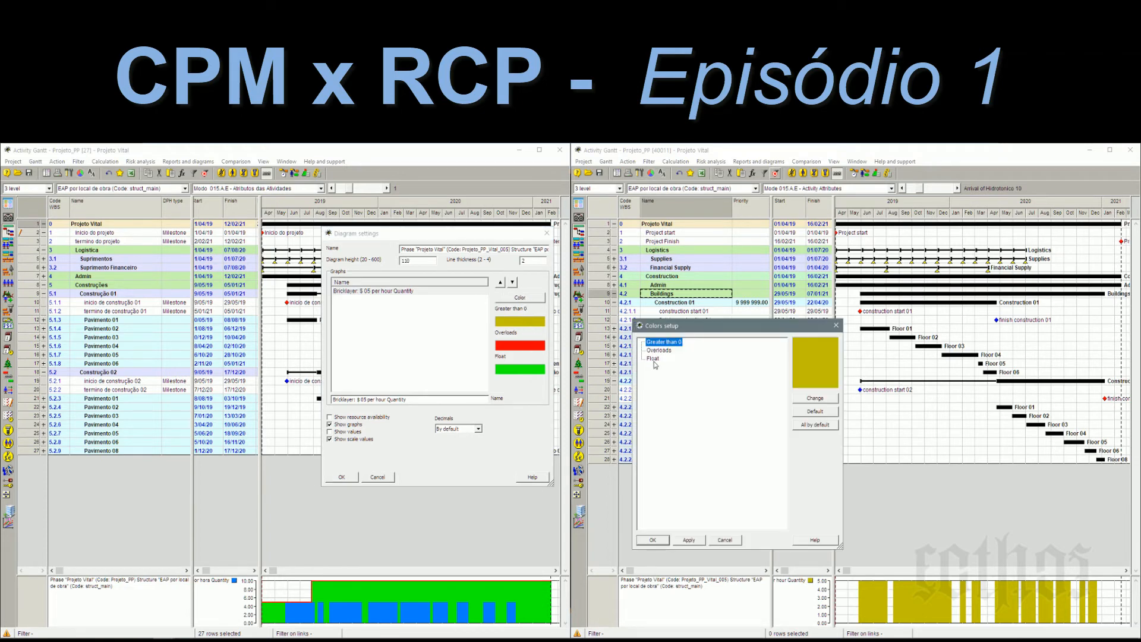
left_click(800, 402)
left_click(781, 364)
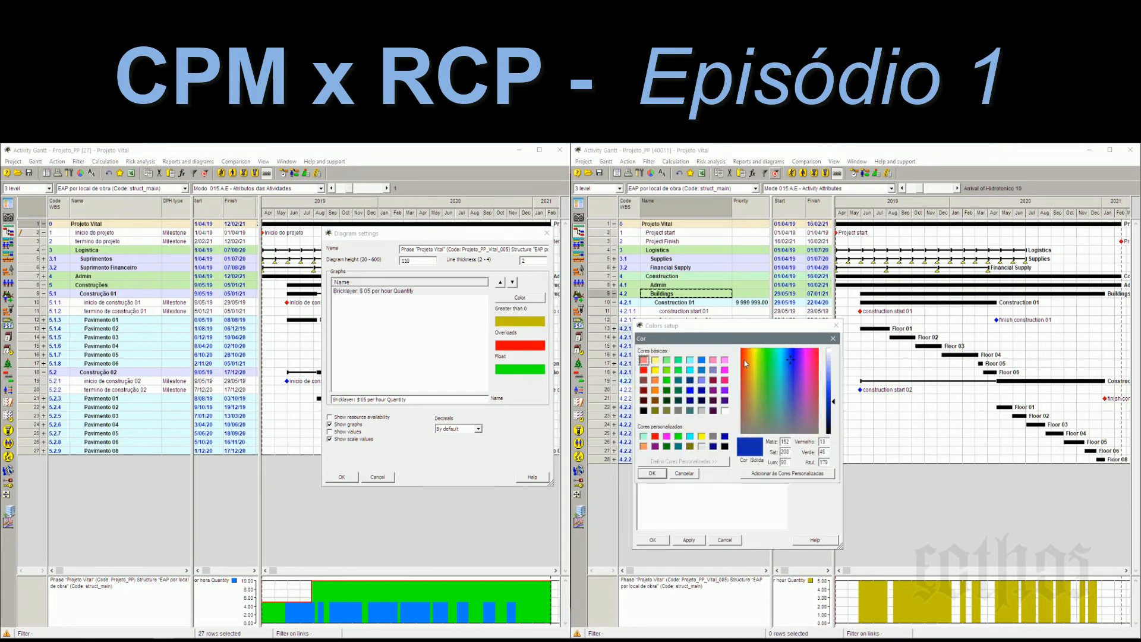
left_click(705, 363)
left_click(658, 475)
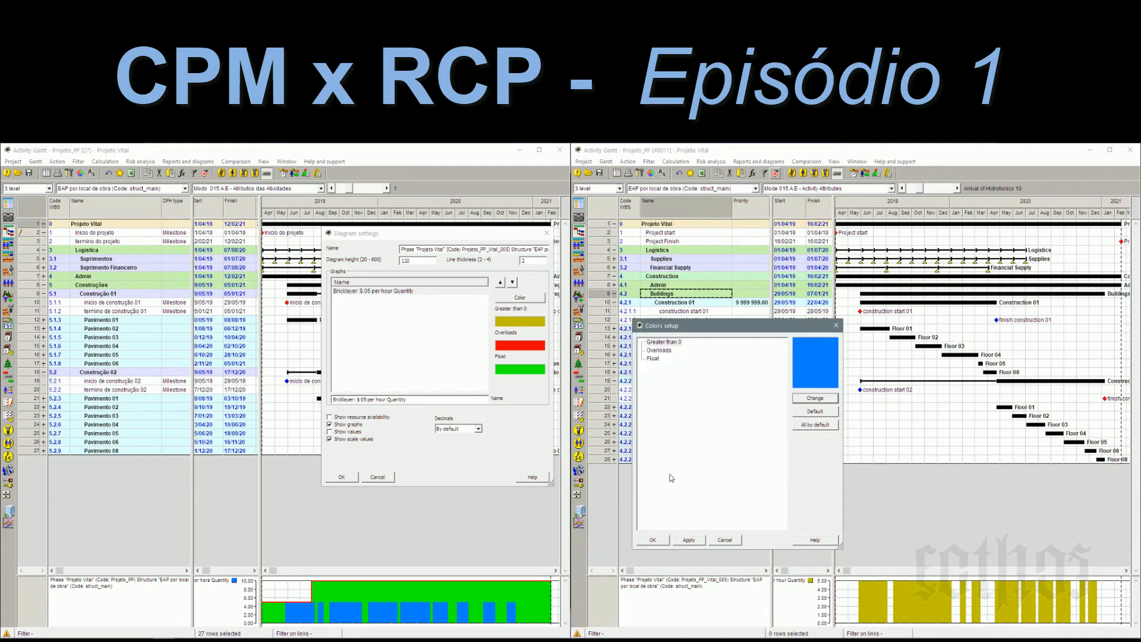
left_click(653, 540)
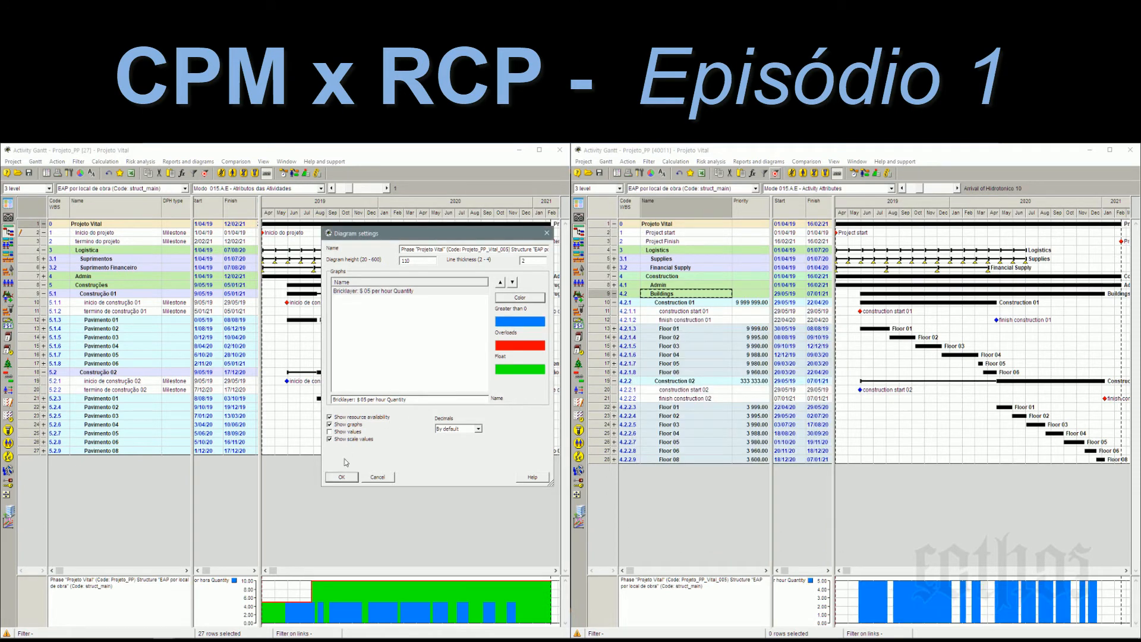
left_click(342, 477)
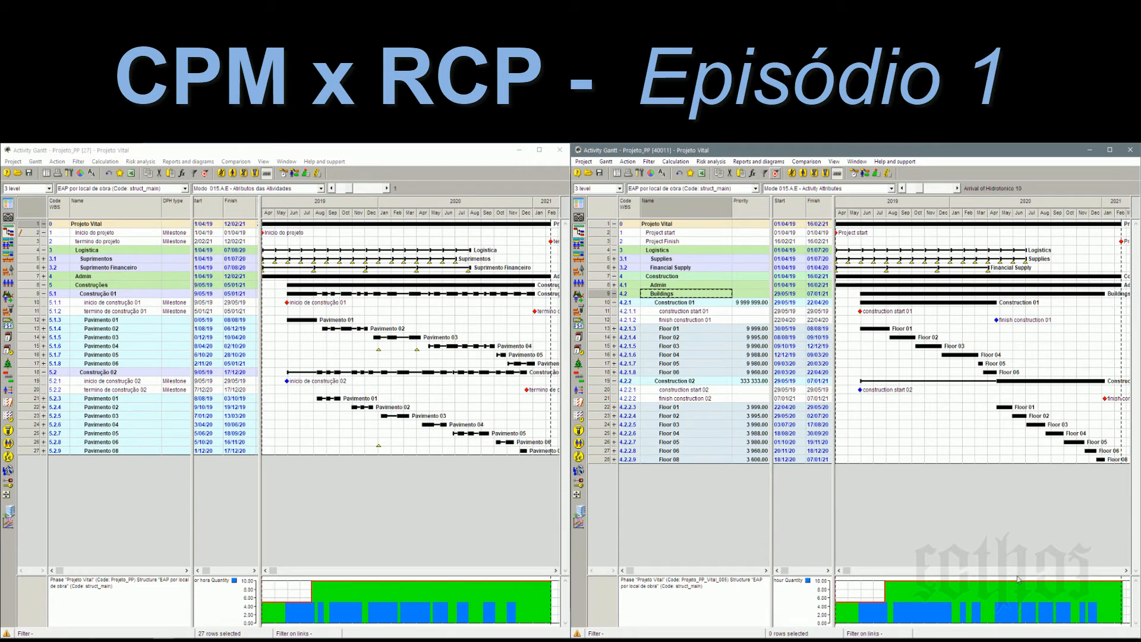
Step: Recalculate the Portuguese-language project's schedule by critical path, without resource constraints
left_click(285, 176)
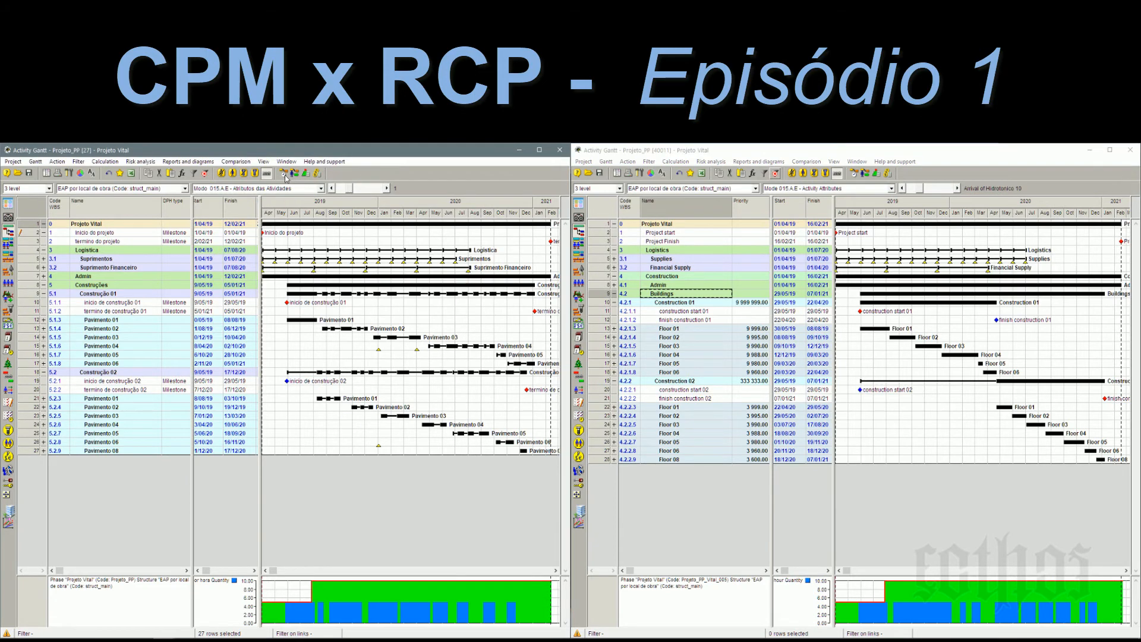
left_click(295, 173)
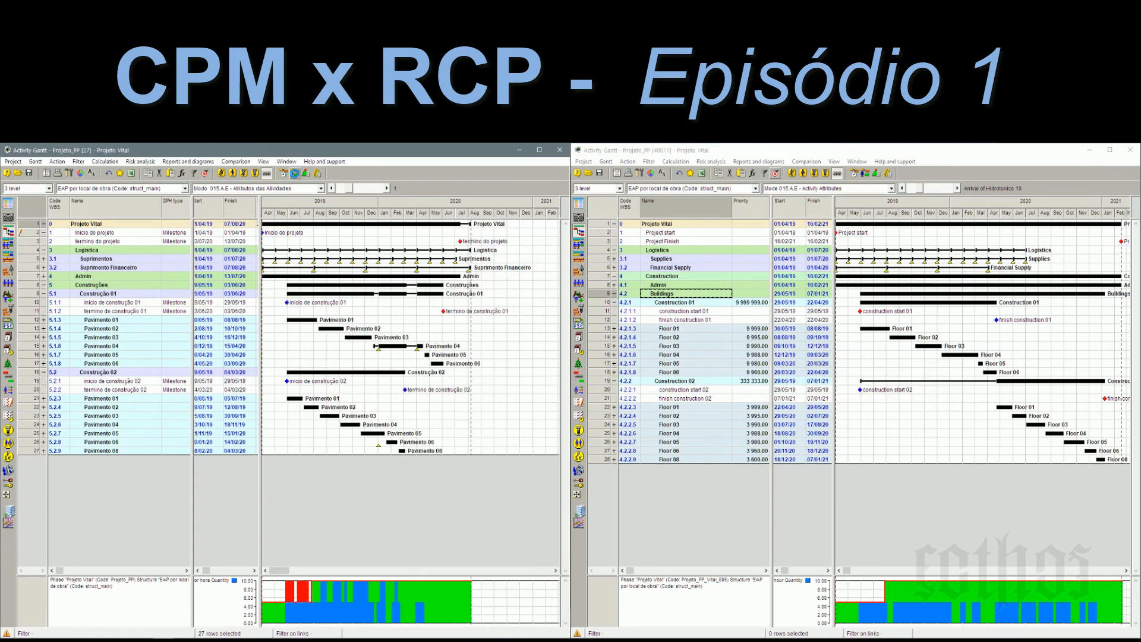
left_click(305, 173)
left_click(874, 177)
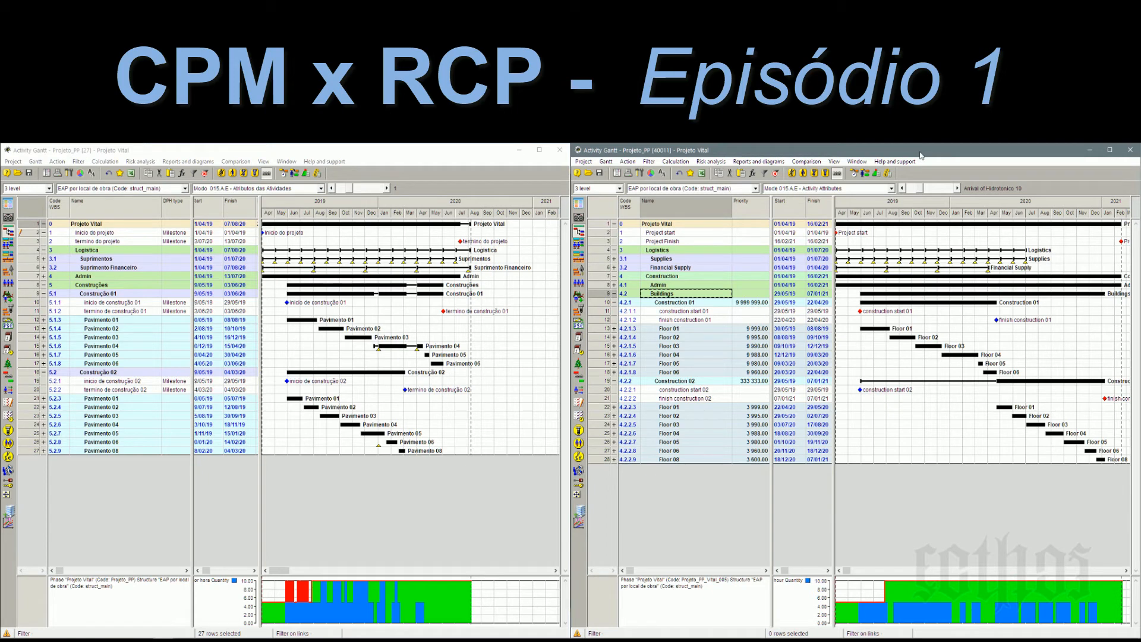
left_click(455, 152)
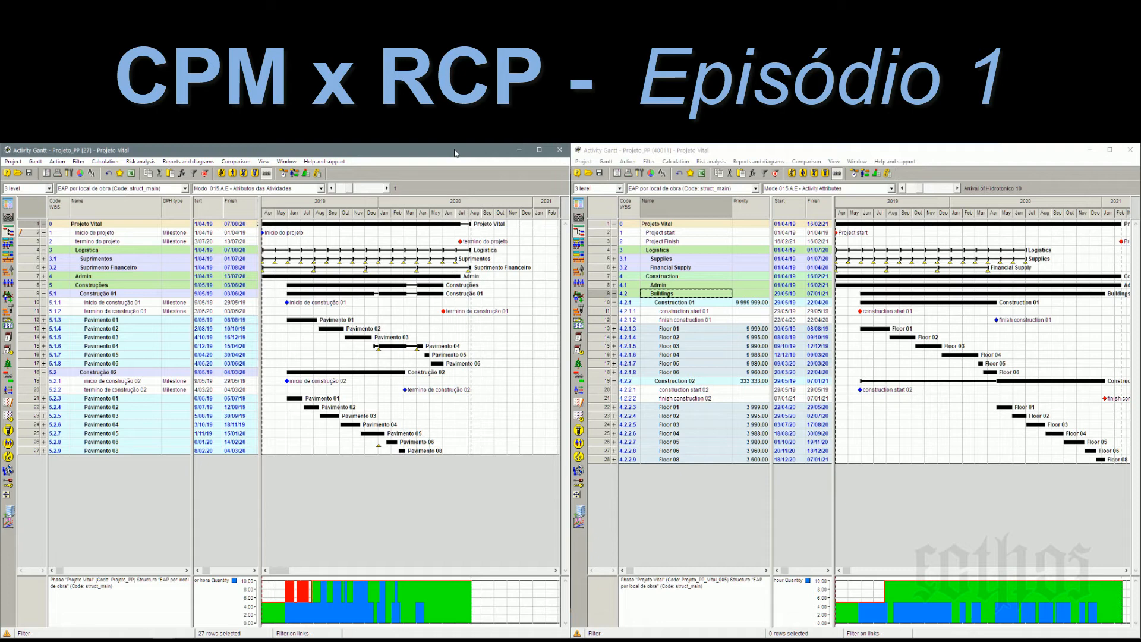
left_click(1021, 159)
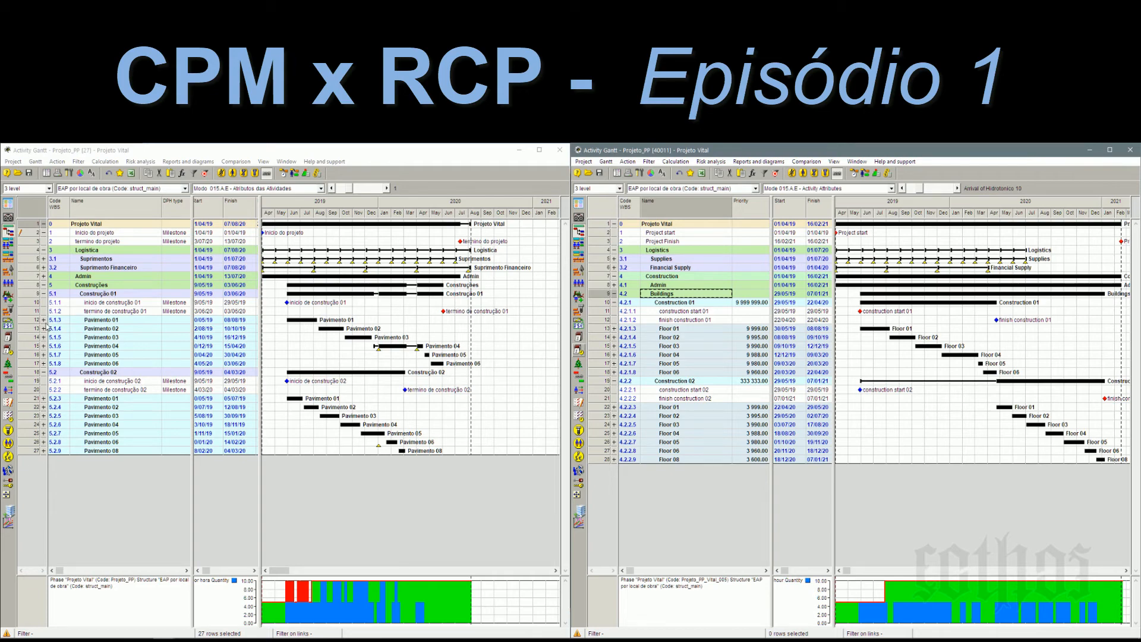
Step: Expand Pavimento 01 and its first three blocks in the Portuguese-language project to examine the Carregar, Transportar and Montar no Pavimento activities
left_click(44, 325)
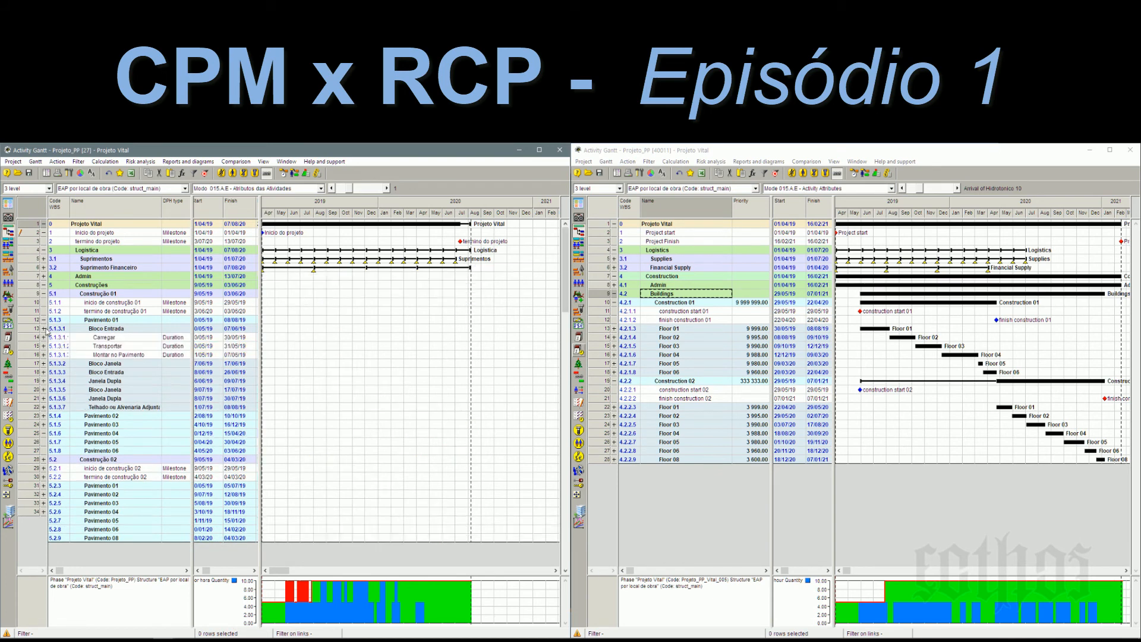
left_click(90, 356)
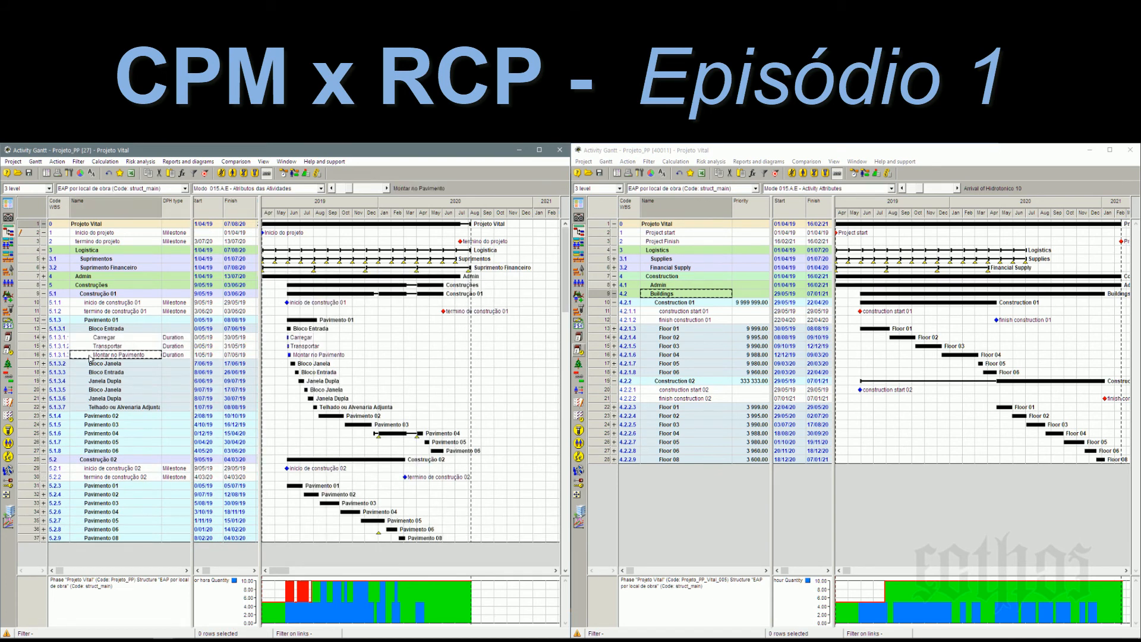
left_click(44, 363)
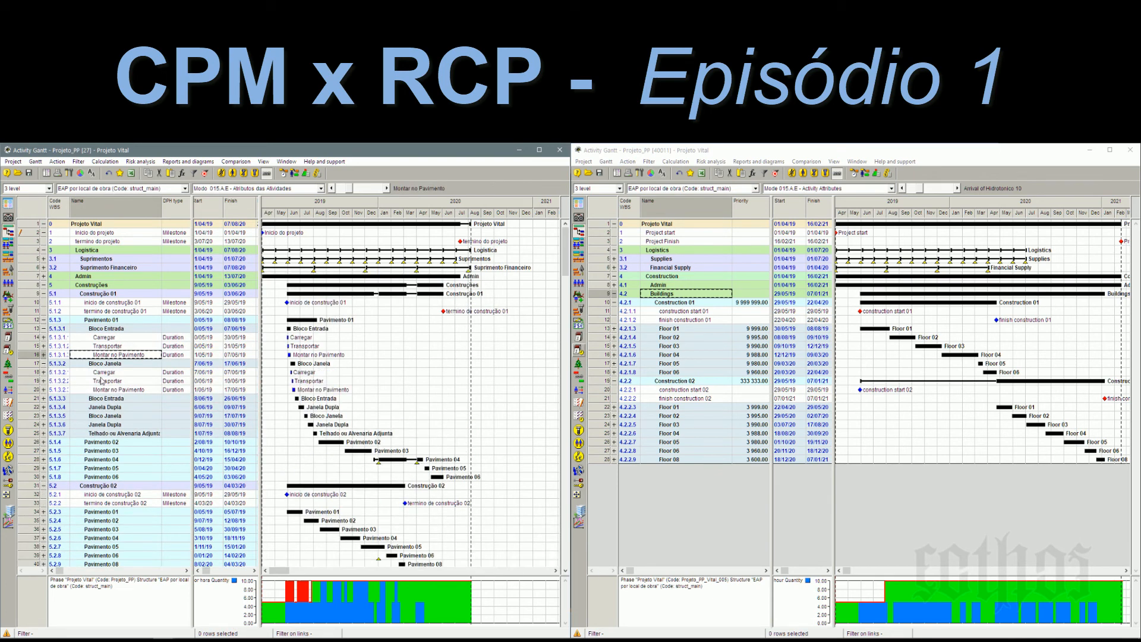
left_click(105, 373)
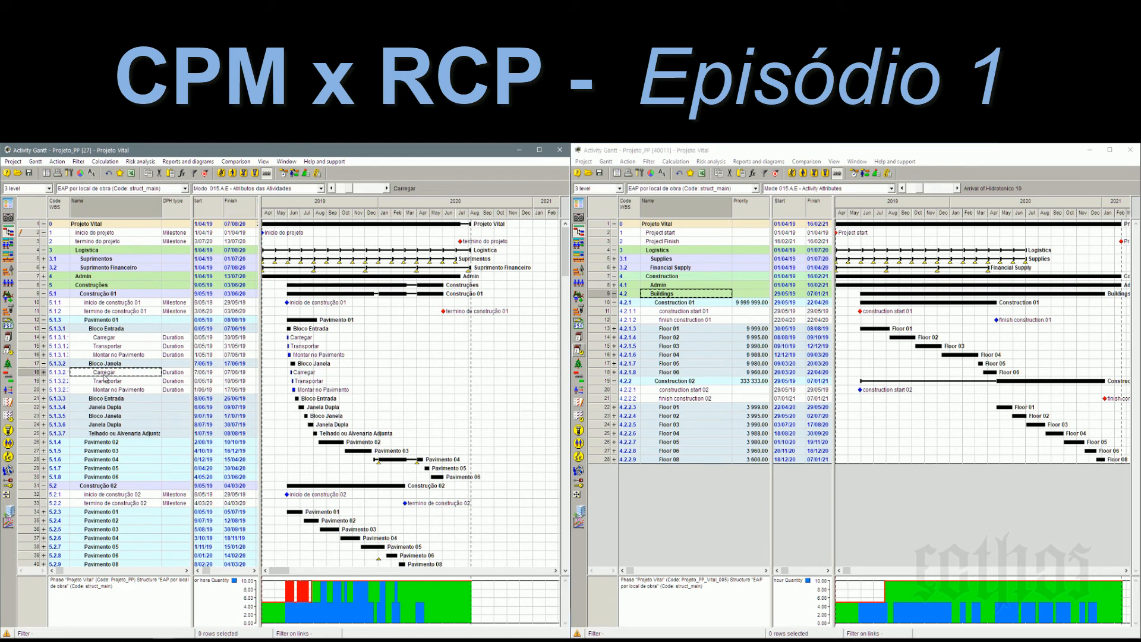
left_click(103, 391)
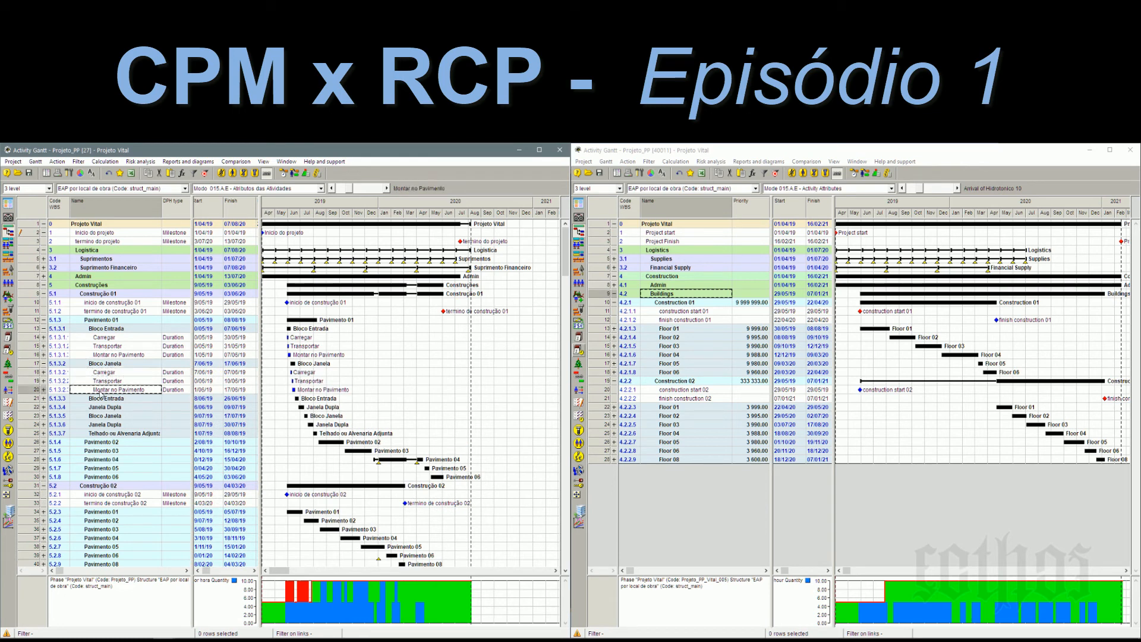
left_click(44, 398)
left_click(95, 408)
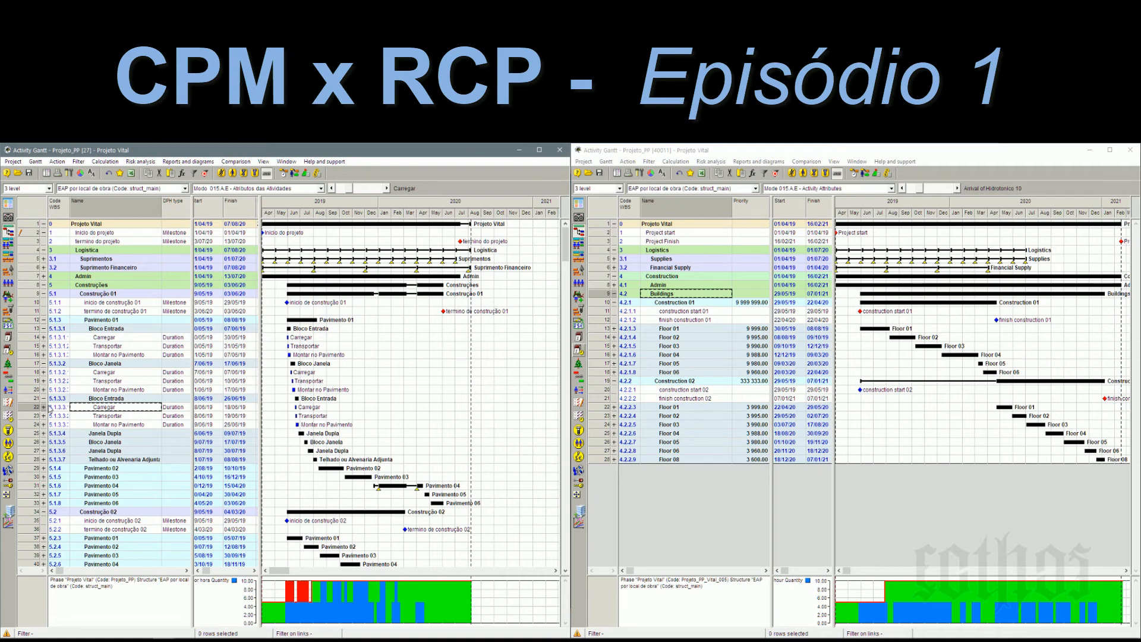
Step: Collapse the expanded Bloco Entrada and Bloco Janela phases and Pavimento 01 back to floor level
left_click(44, 398)
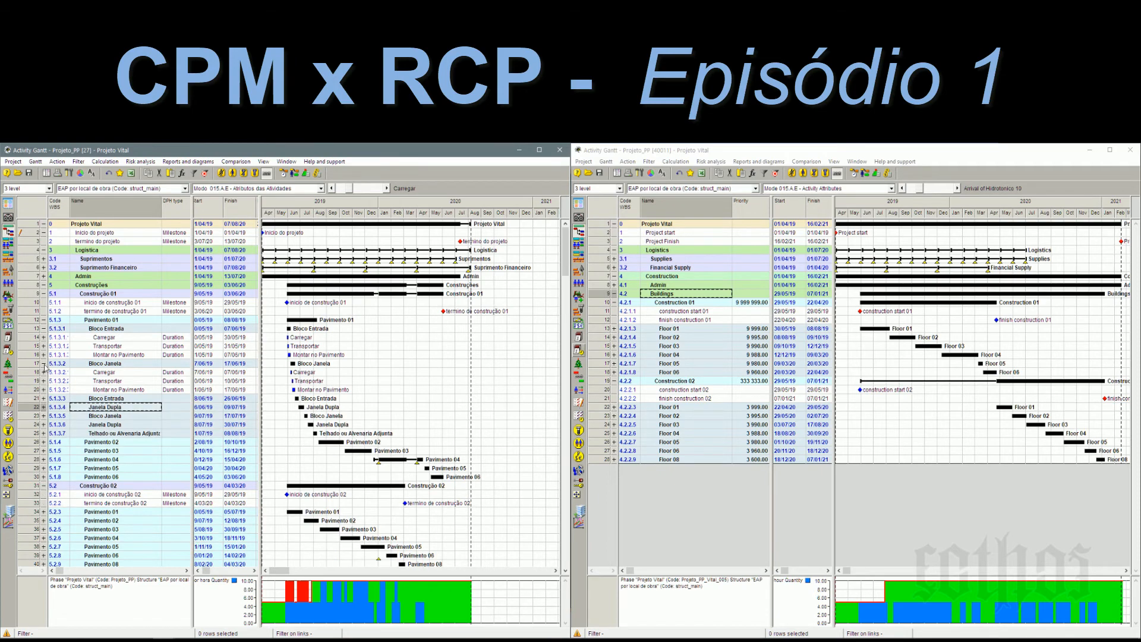
left_click(44, 363)
left_click(44, 328)
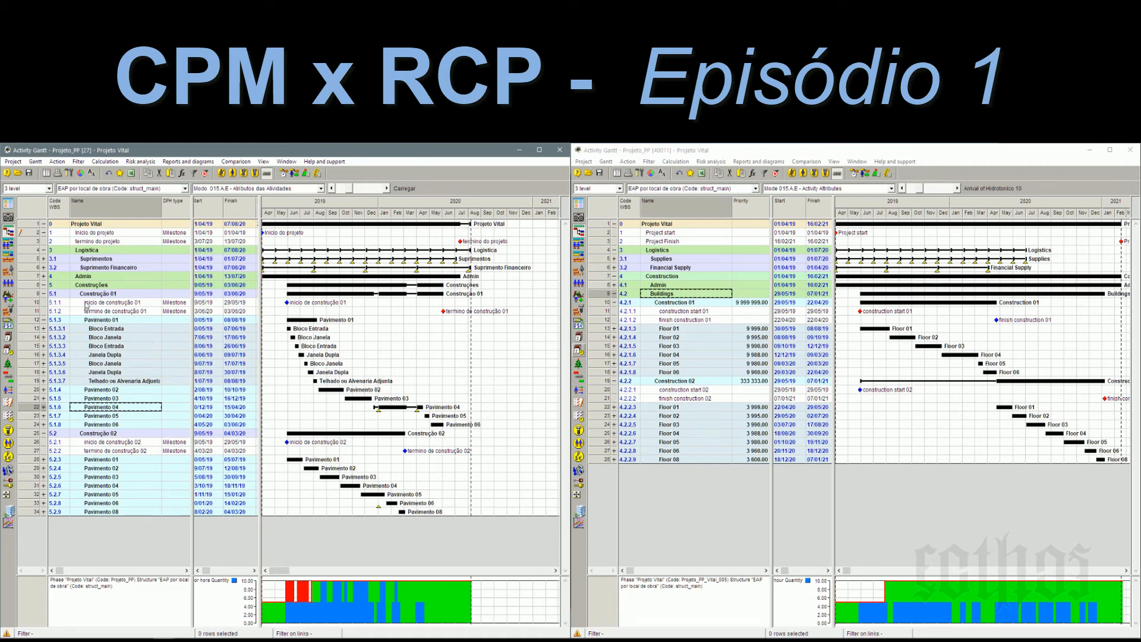
left_click(45, 319)
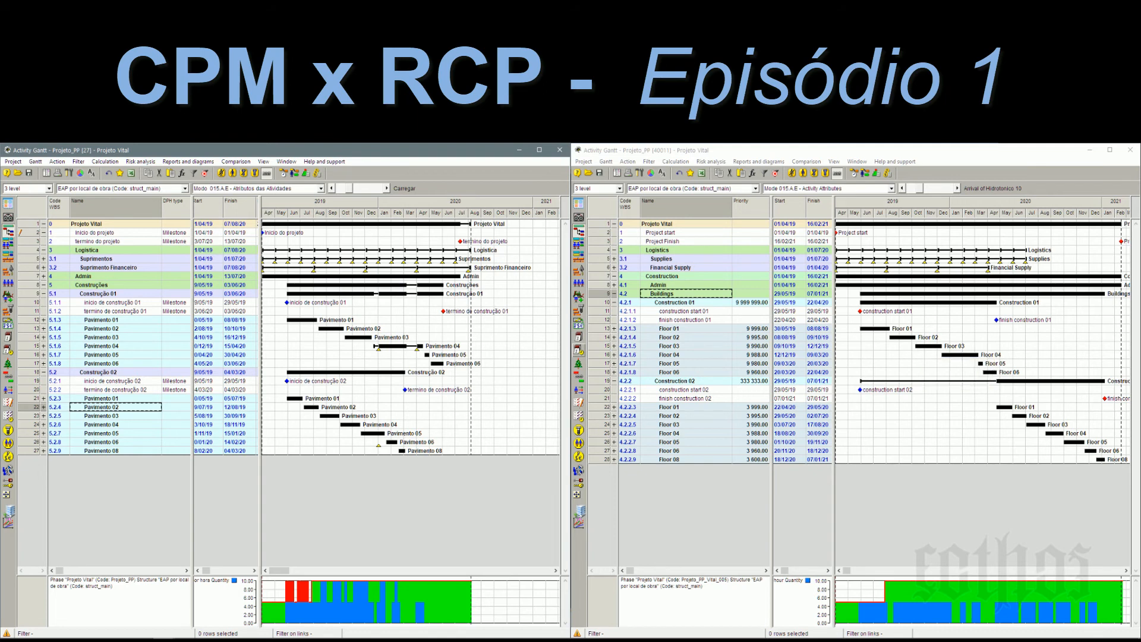
Step: Switch to the Jitsi Meet call in Chrome and dock its window to the left half of the screen
mouse_move(564, 627)
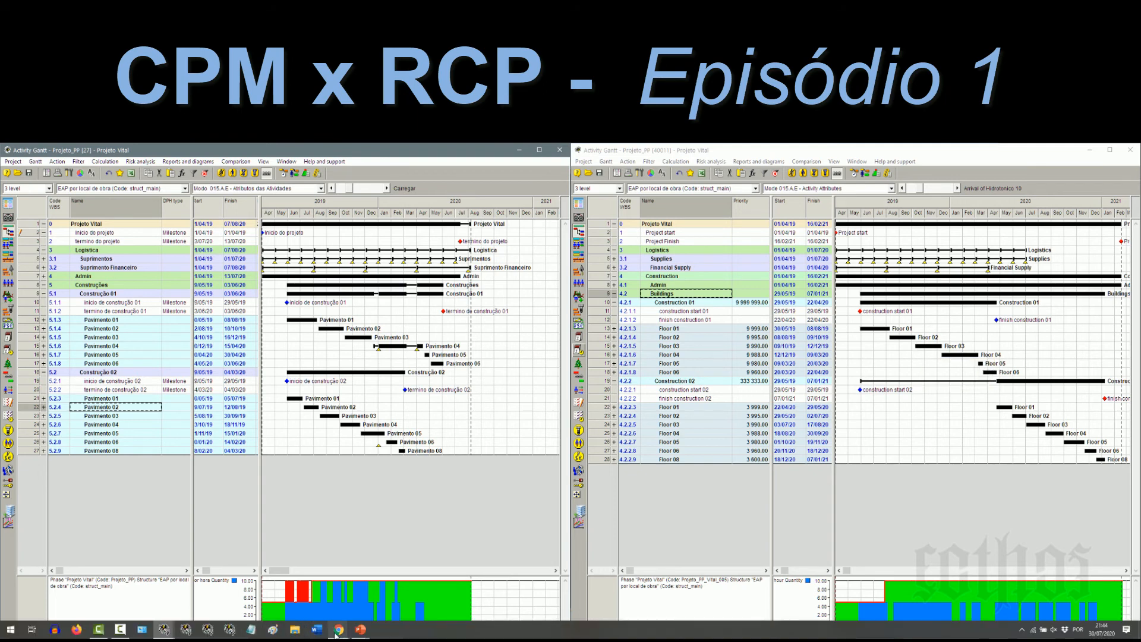
mouse_move(339, 629)
left_click(341, 607)
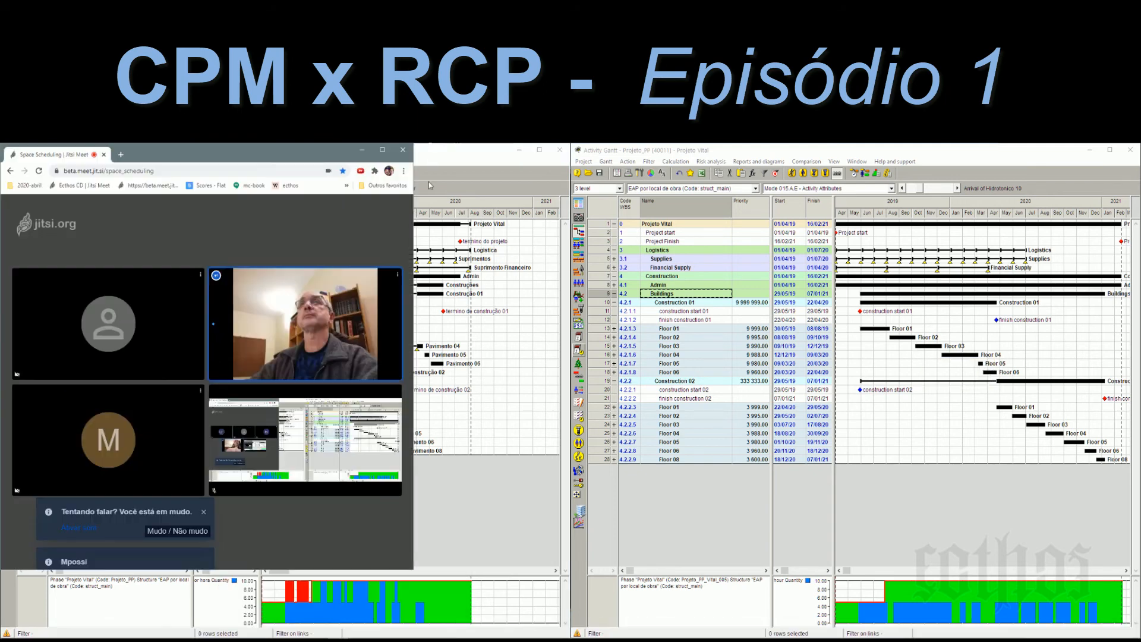
left_click(384, 151)
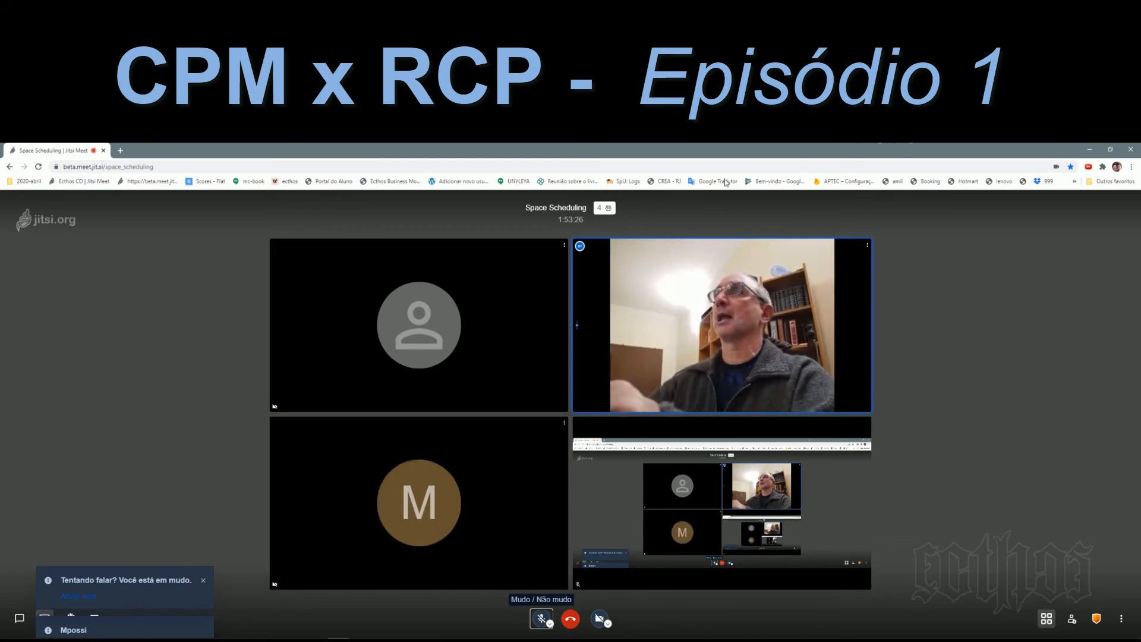
left_click_drag(905, 153, 1, 339)
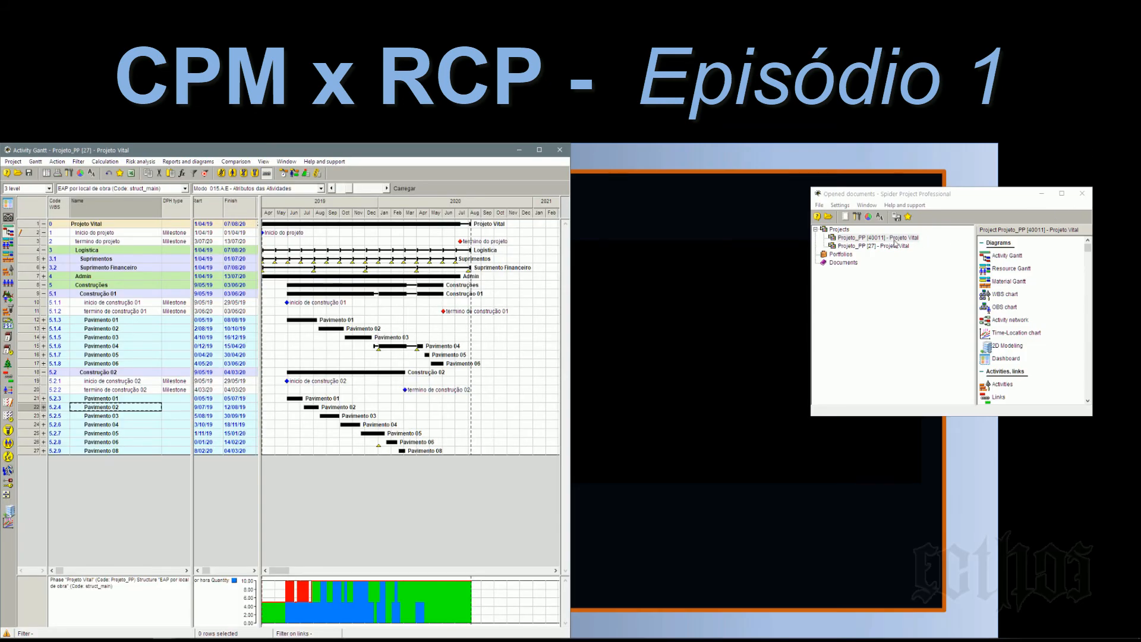
Step: Minimise the Projeto_PP [27] Gantt window and the Opened documents window that lists the two Projeto Vital versions
left_click(862, 246)
left_click(519, 151)
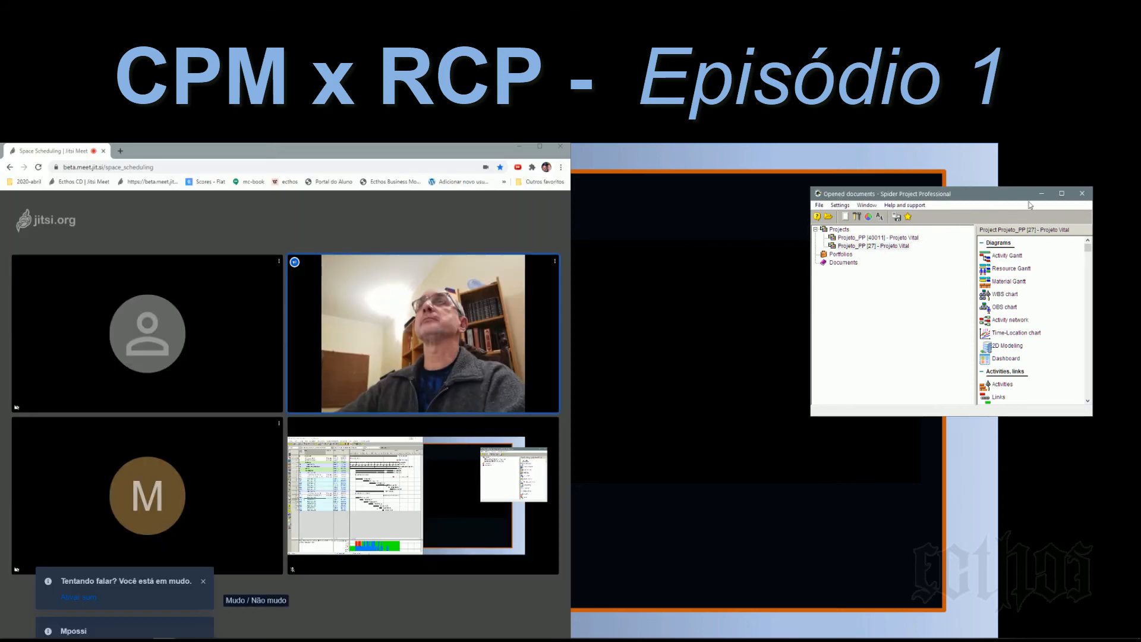
left_click(1042, 194)
Step: Open the trucks_and_boats project's Activity Gantt from the other Opened documents window and dock it beside the call
key("alt+Tab")
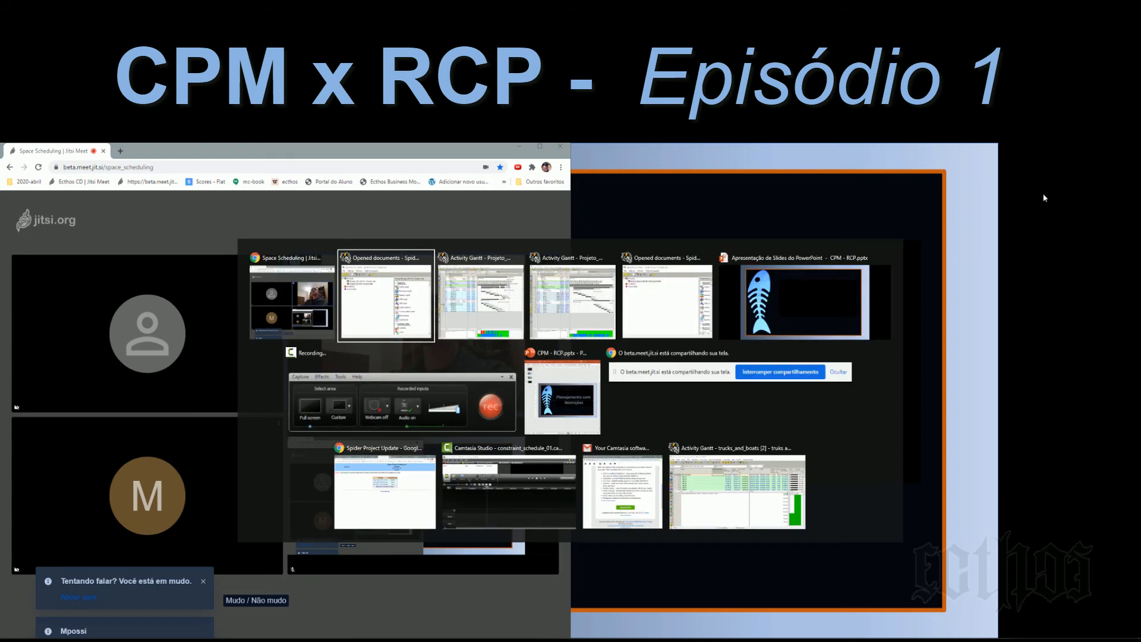
key("alt+Tab")
key("alt+Tab")
key("alt+Tab")
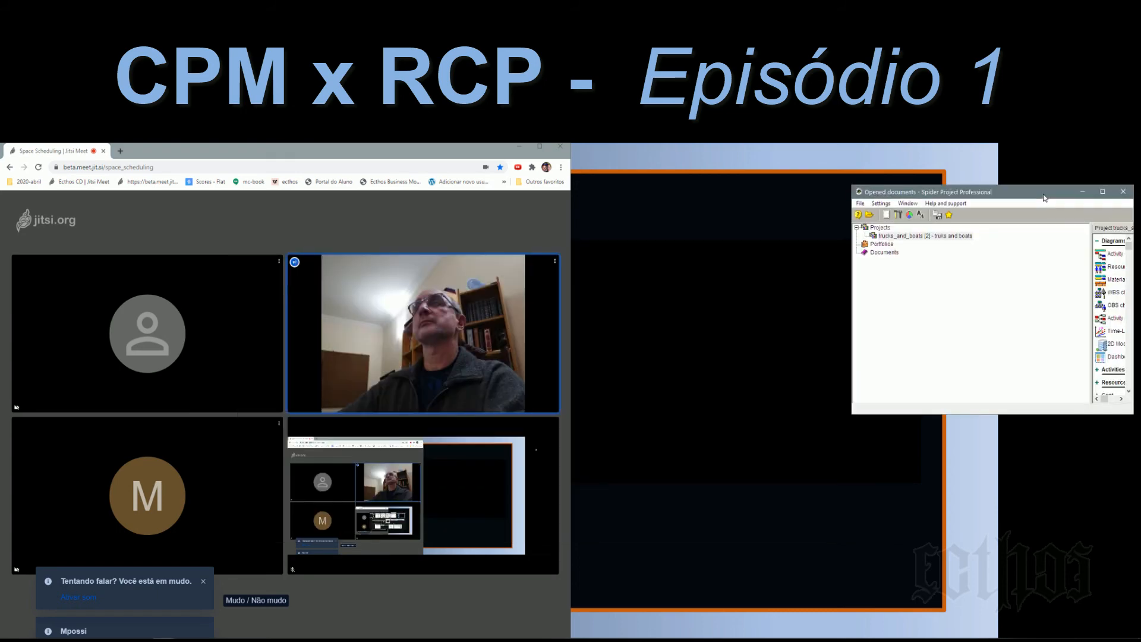
double_click(965, 236)
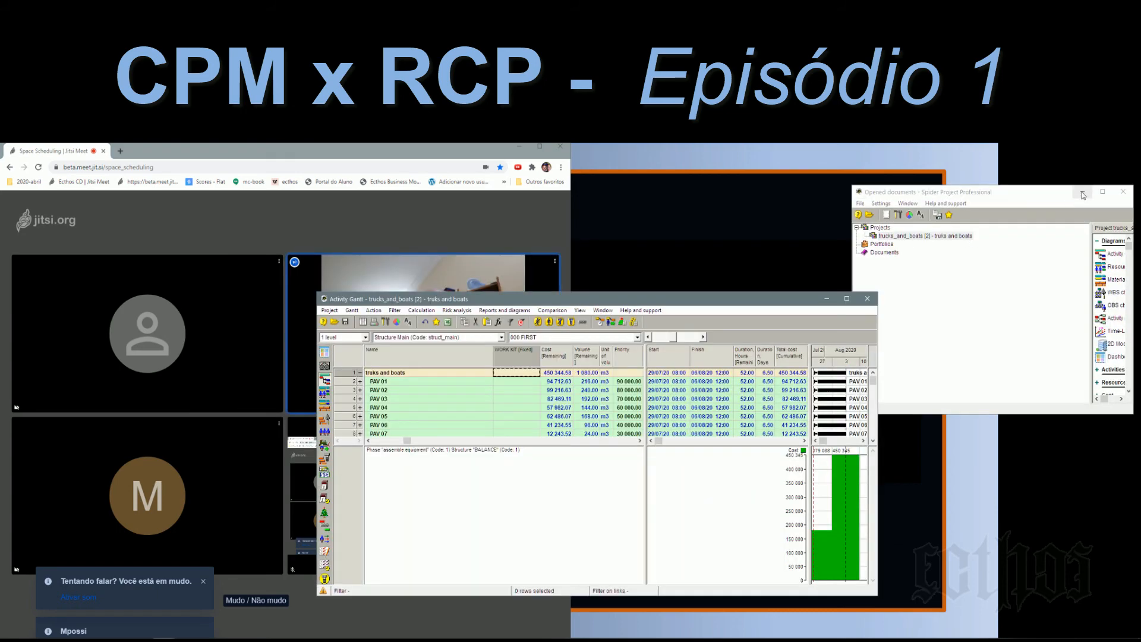
left_click(1083, 191)
key("super+Right")
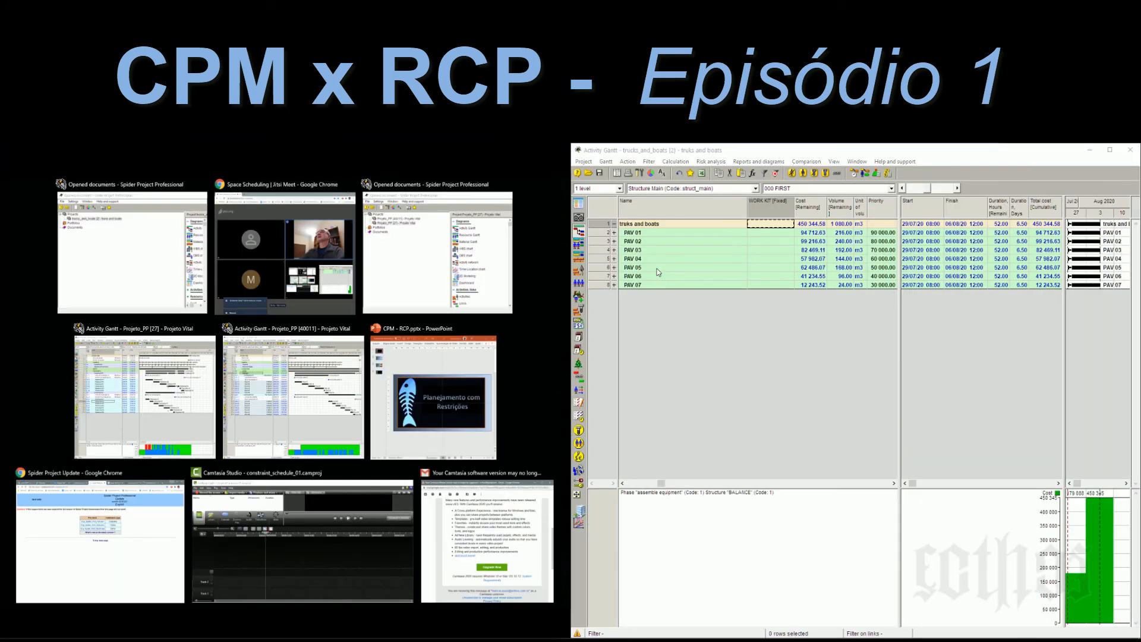
left_click(647, 343)
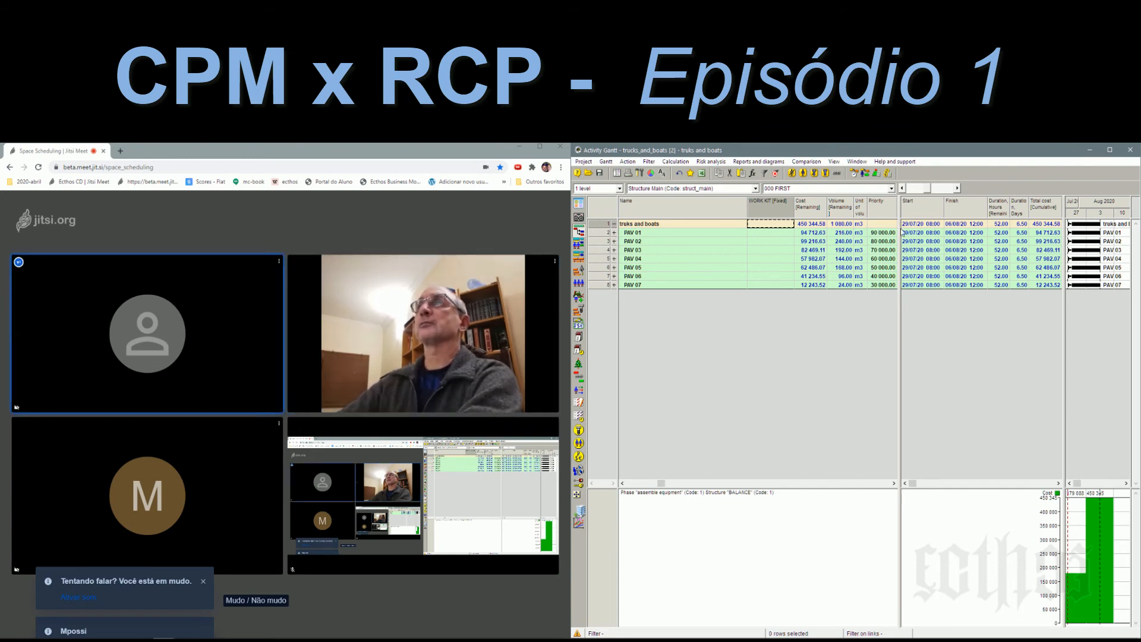
Step: Enlarge the Gantt chart area of trucks_and_boats by narrowing the table panes, and expand PAV 01 and PAV 02 to their equipment
left_click_drag(903, 232, 749, 247)
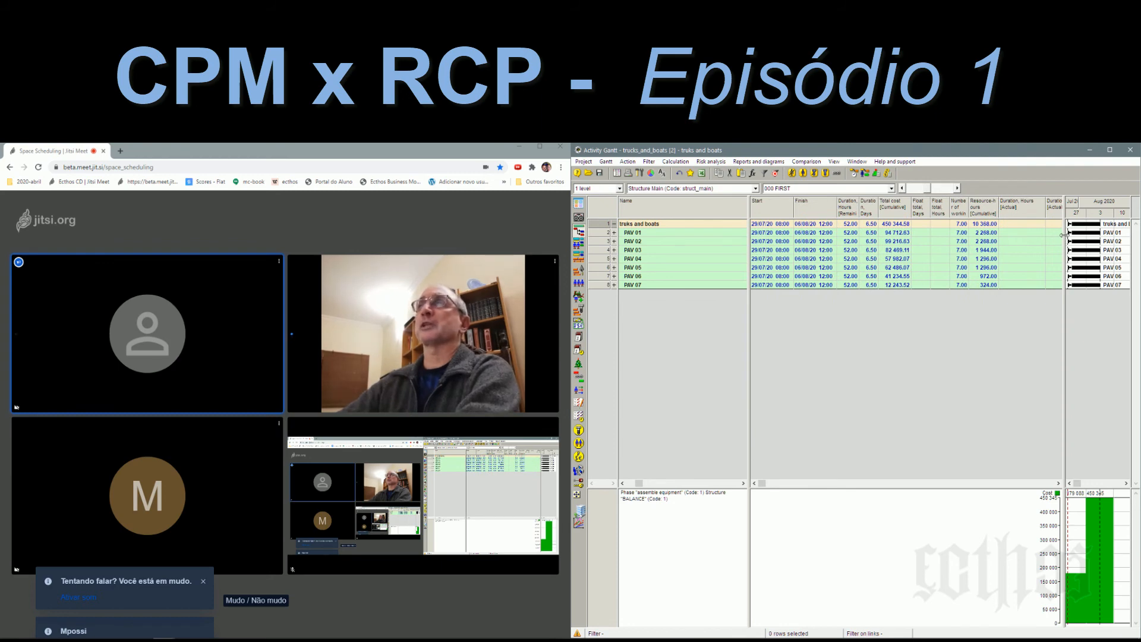
left_click_drag(1064, 237, 832, 252)
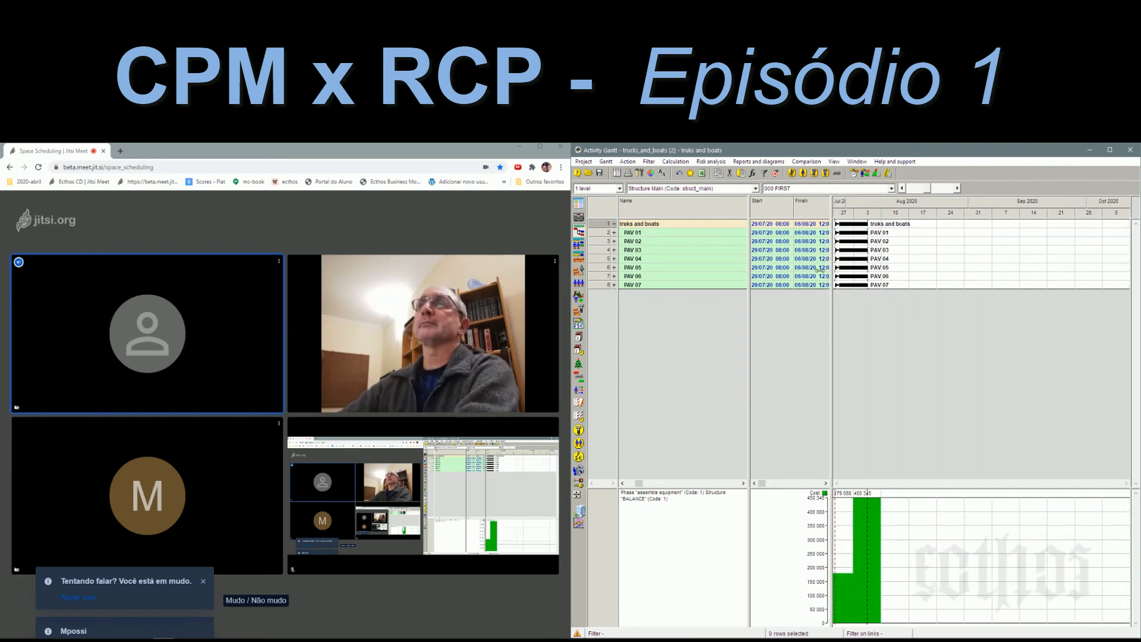
left_click(614, 241)
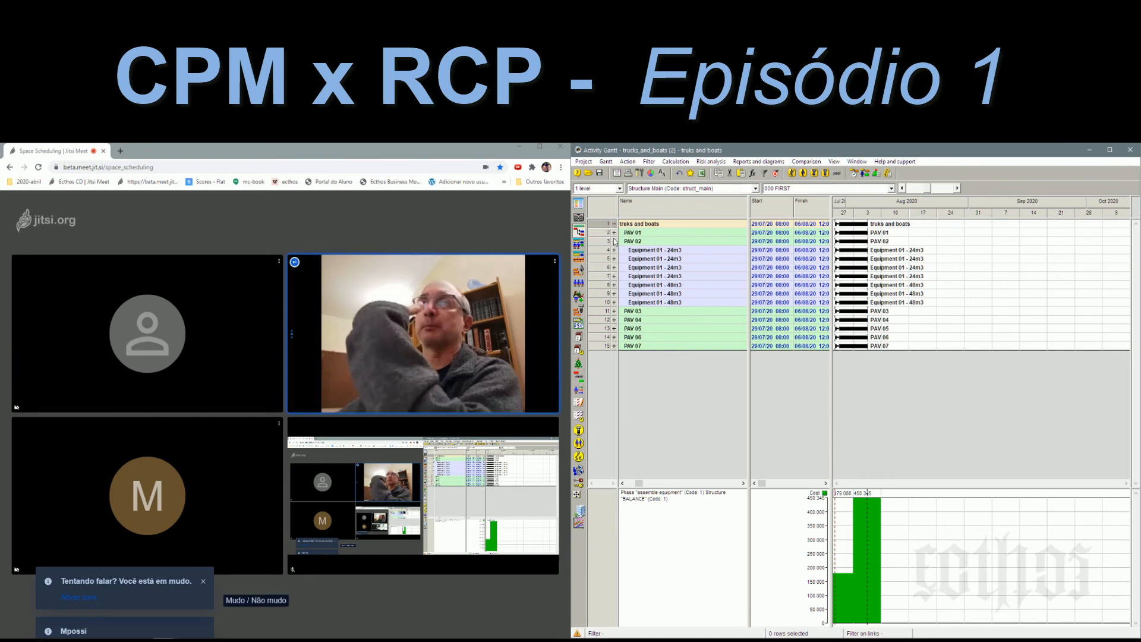
left_click(614, 233)
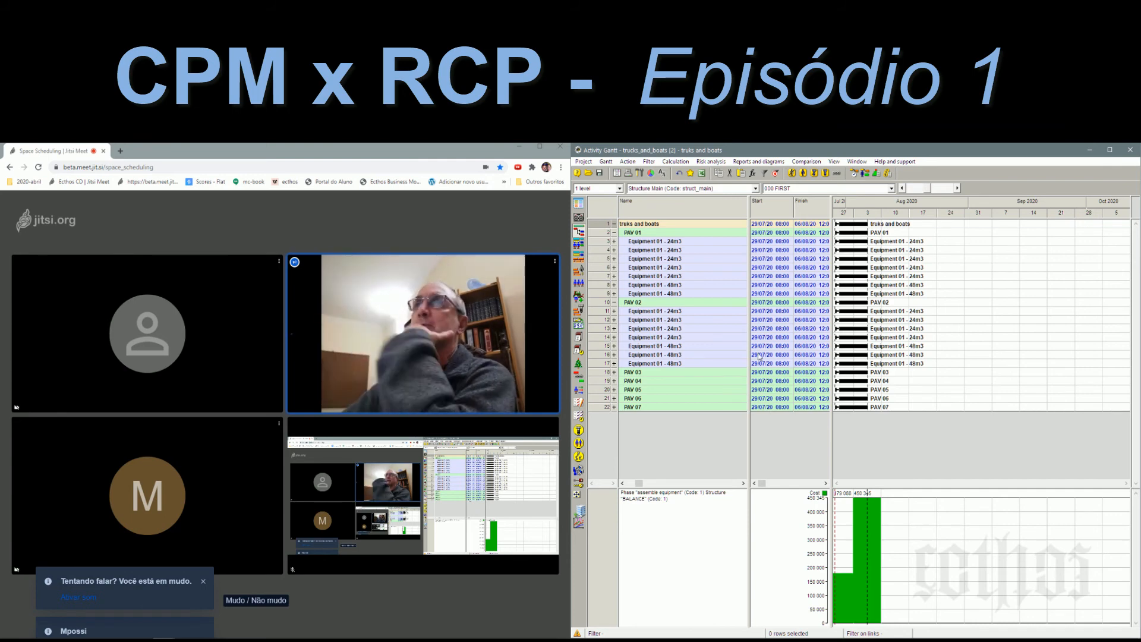
left_click(629, 244)
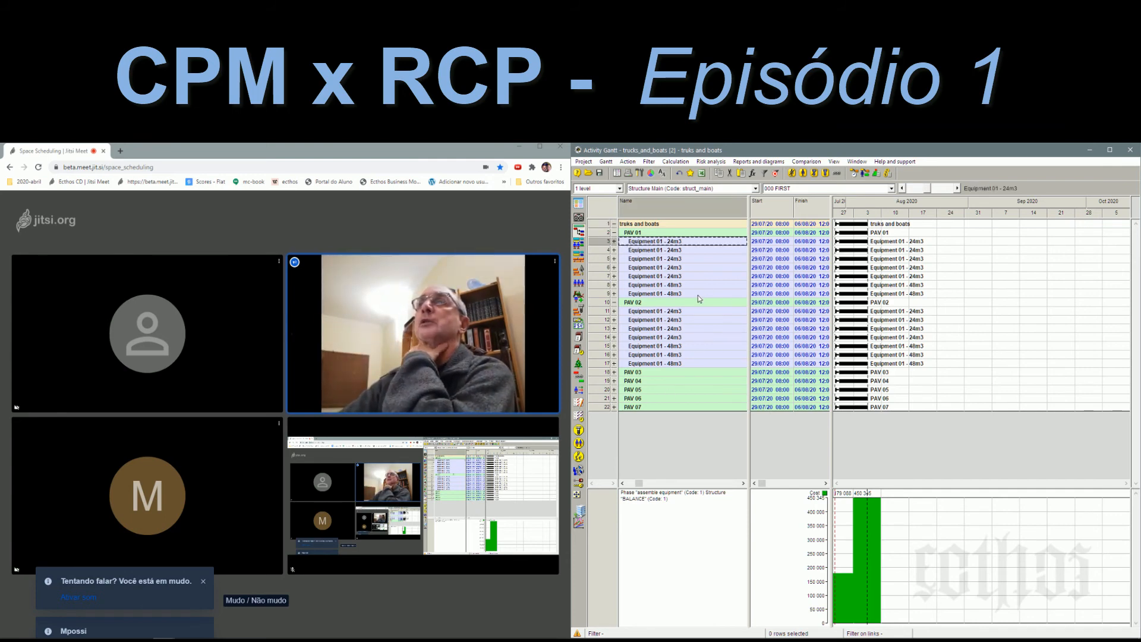
left_click(687, 277)
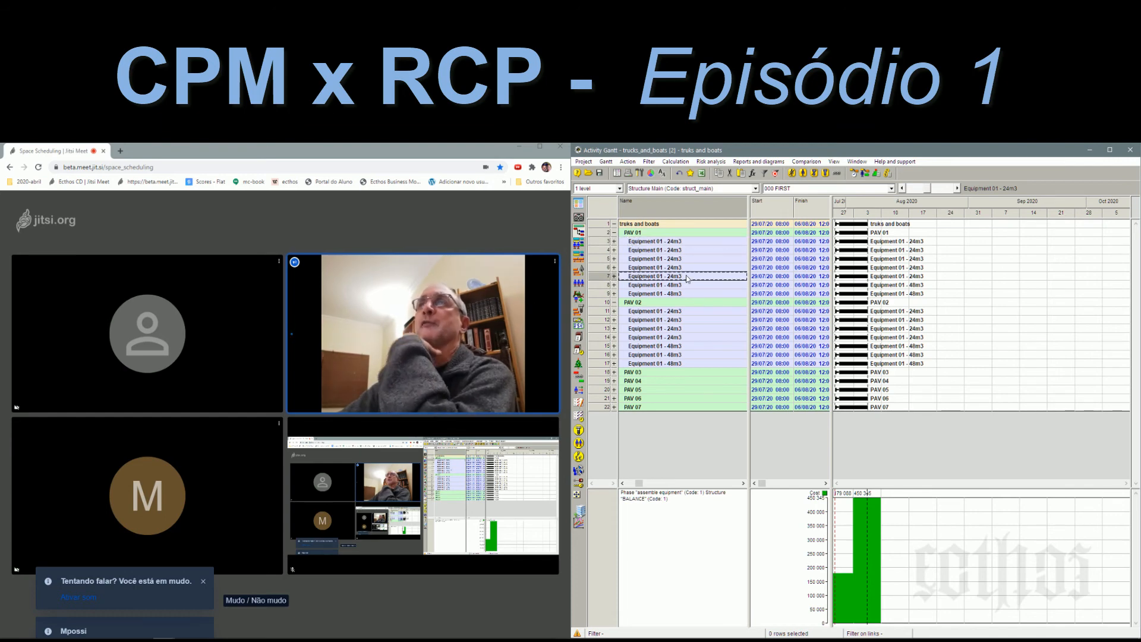
Step: Expand the remaining floors, PAV 03 through PAV 07, to show their equipment
left_click(615, 407)
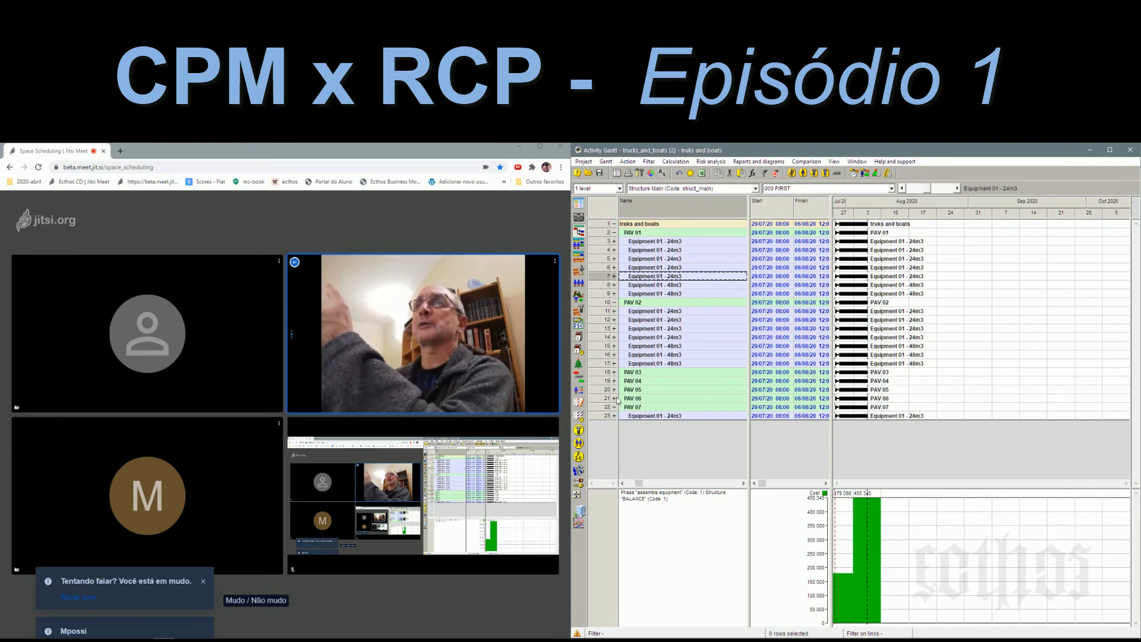
left_click(615, 398)
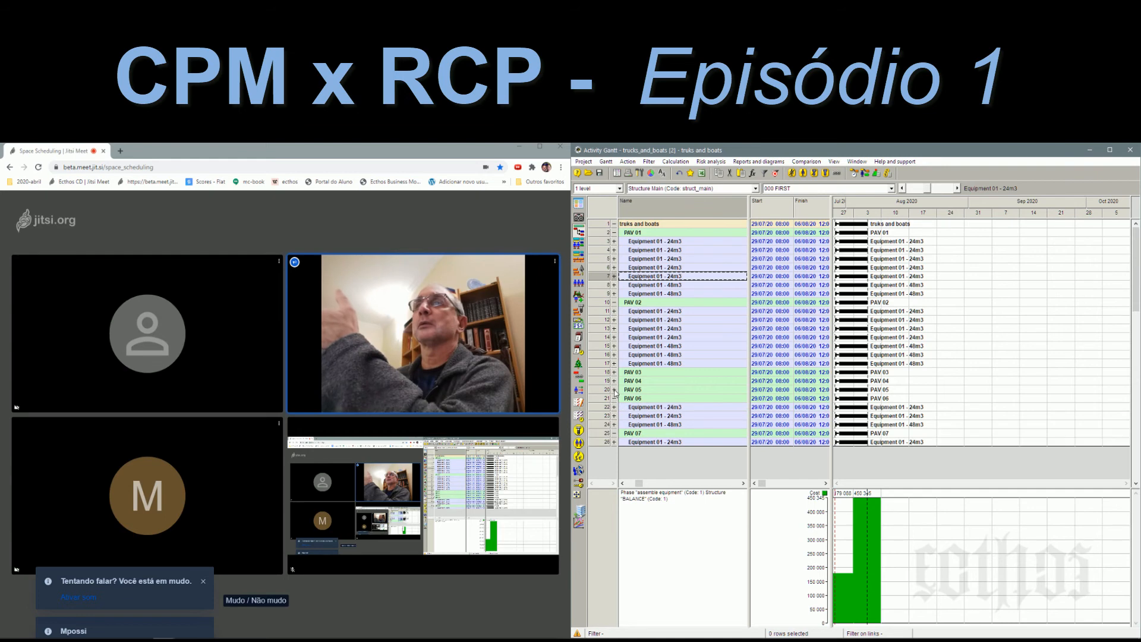
left_click(614, 389)
left_click(615, 381)
left_click(614, 372)
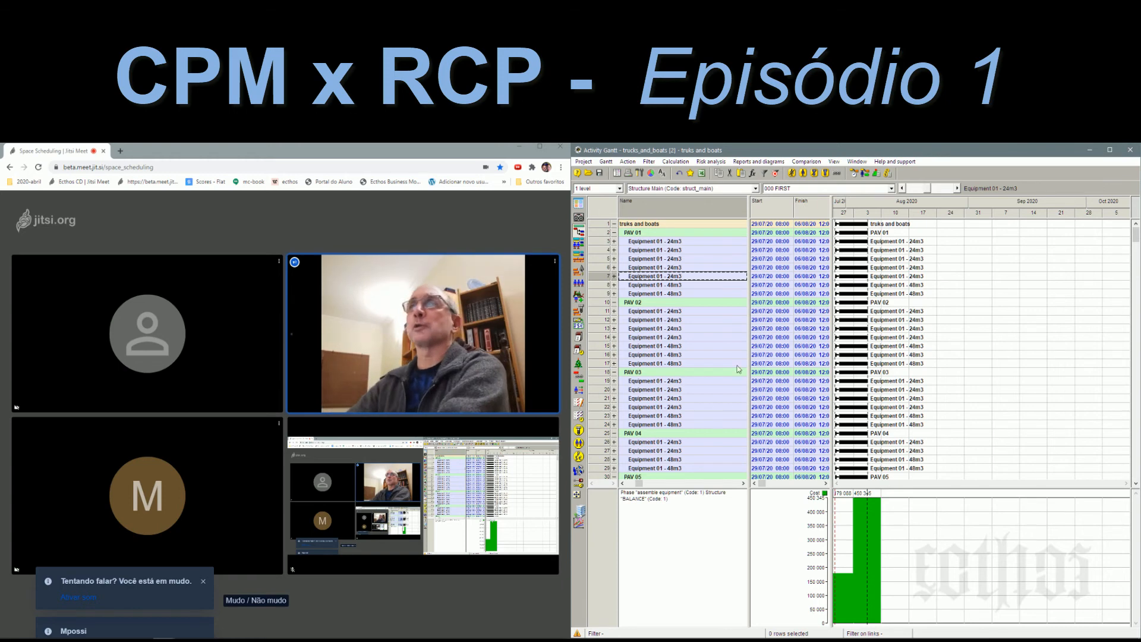
Step: Open the Resources table of trucks_and_boats and dock it beside the call
left_click(579, 284)
key("super+Right")
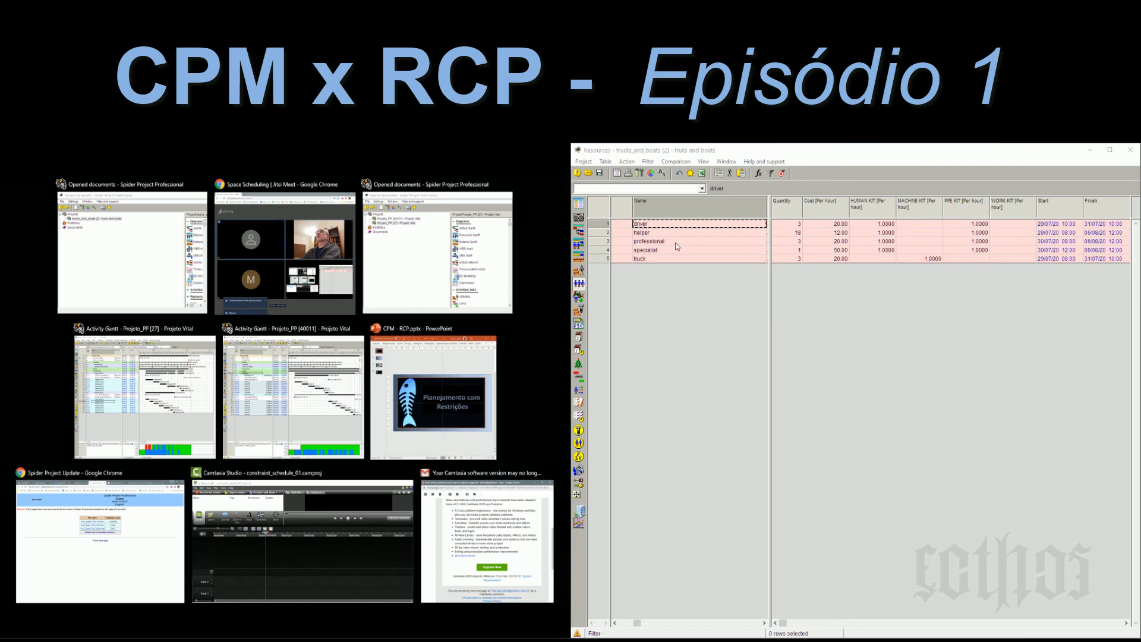
left_click(677, 245)
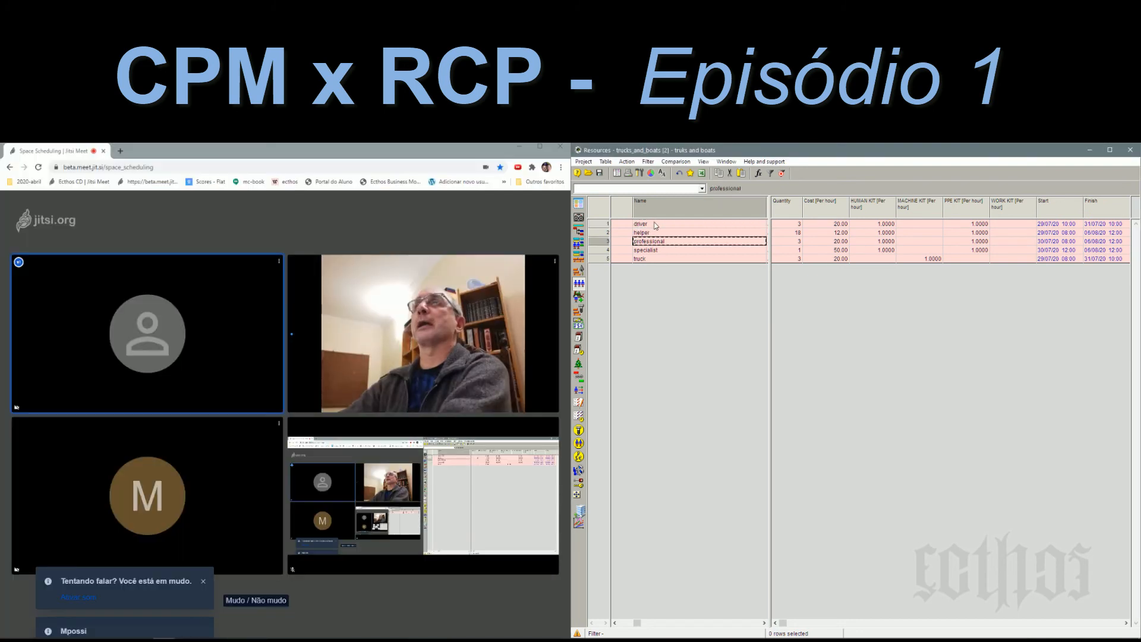
Step: Go through the driver, helper, professional, specialist and truck resources to review their quantities and hourly costs
left_click(655, 224)
left_click(657, 233)
left_click(659, 242)
left_click(661, 250)
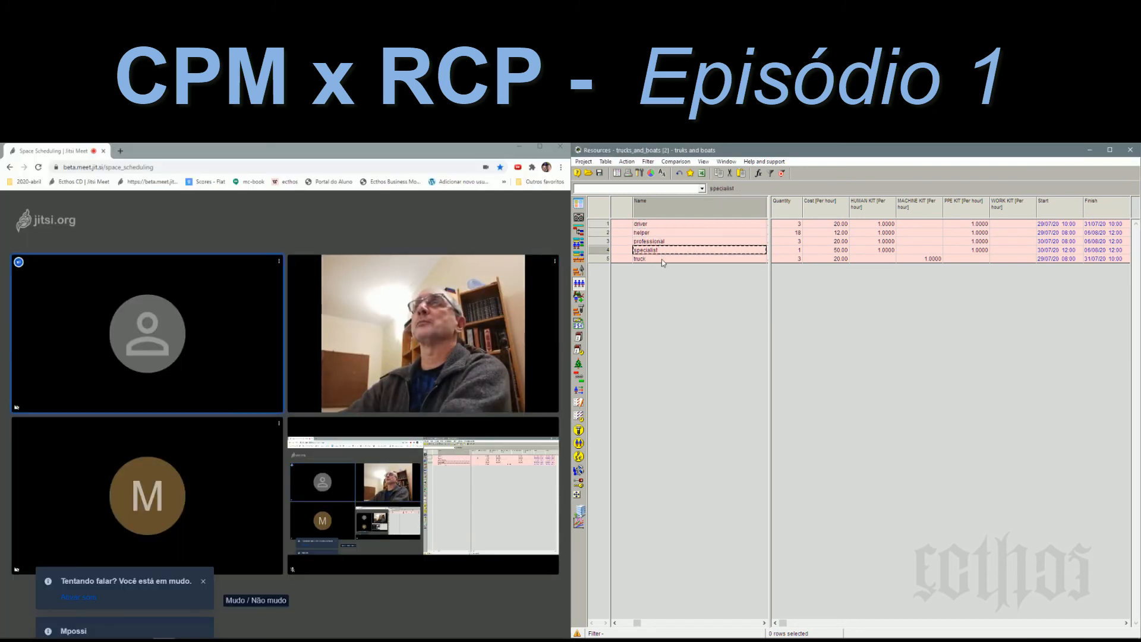
left_click(663, 260)
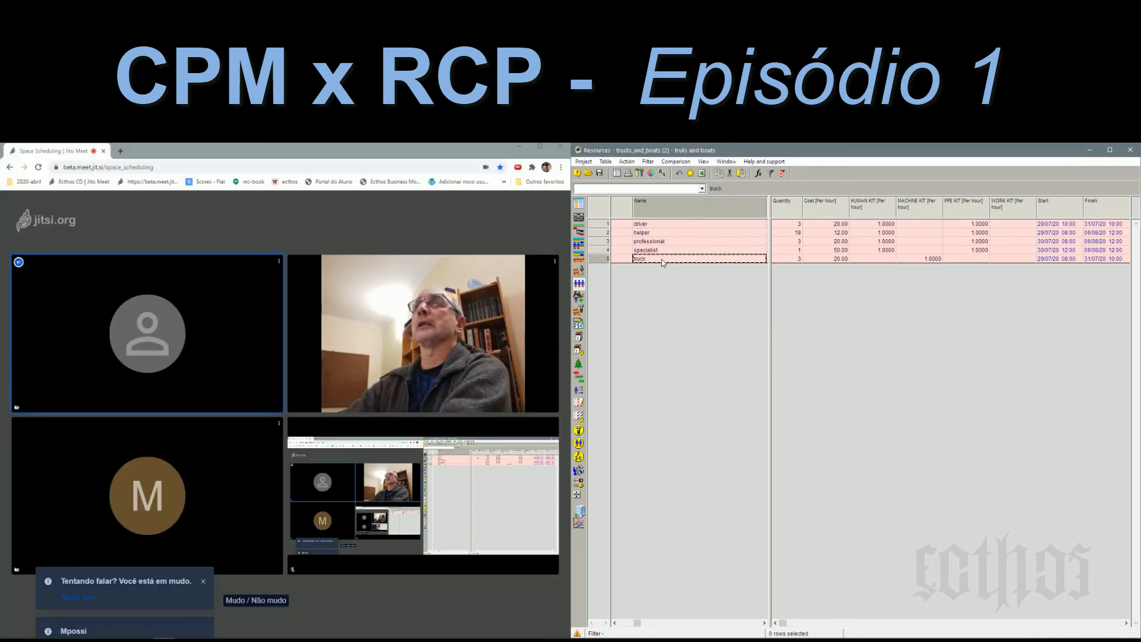
Step: Return to the Activity Gantt of trucks_and_boats and dock it beside the call
left_click(578, 230)
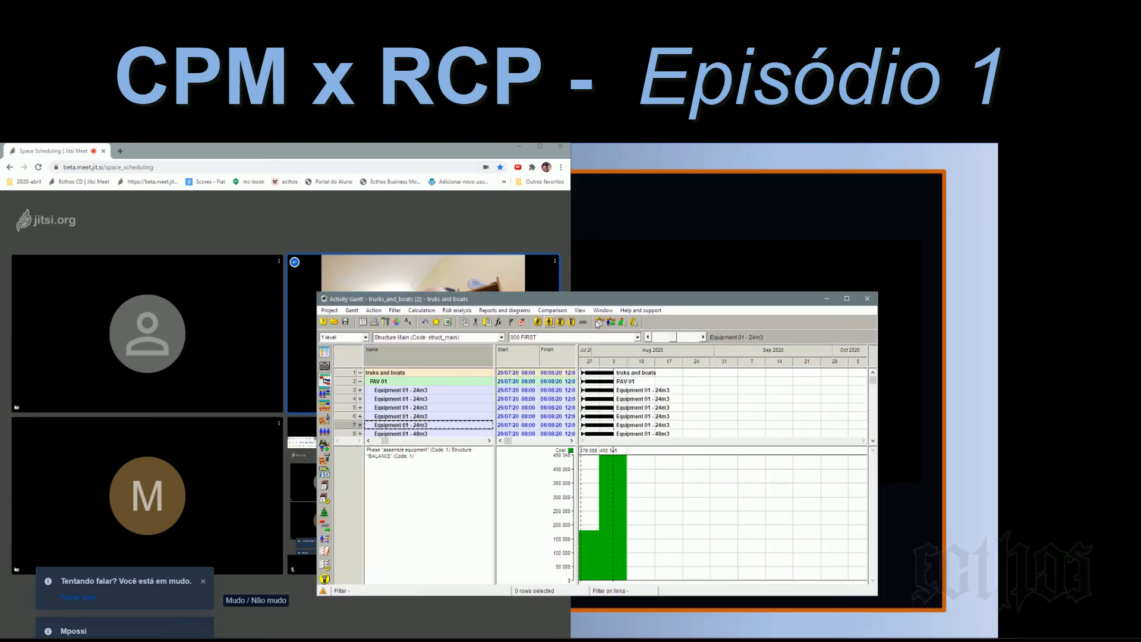
left_click_drag(615, 302, 1140, 312)
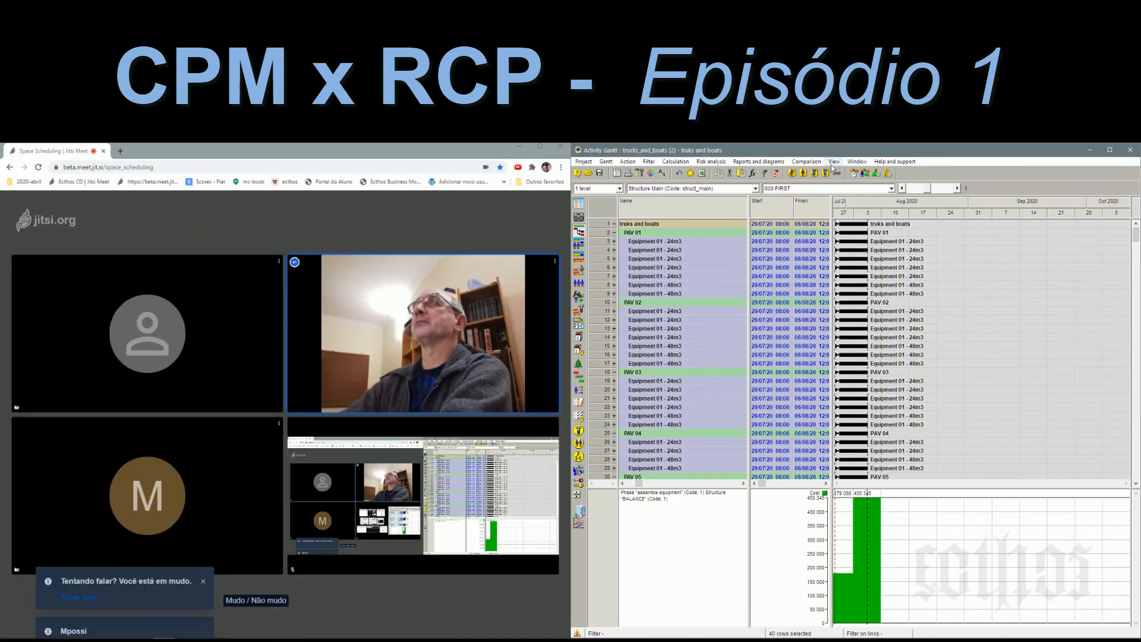
left_click(834, 161)
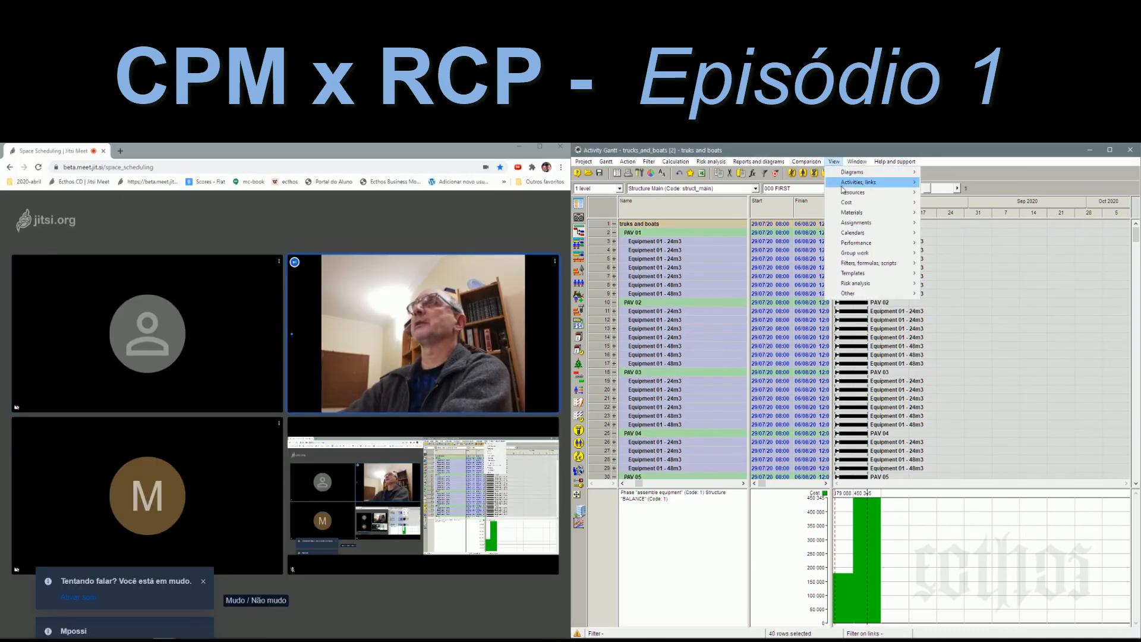
left_click(664, 328)
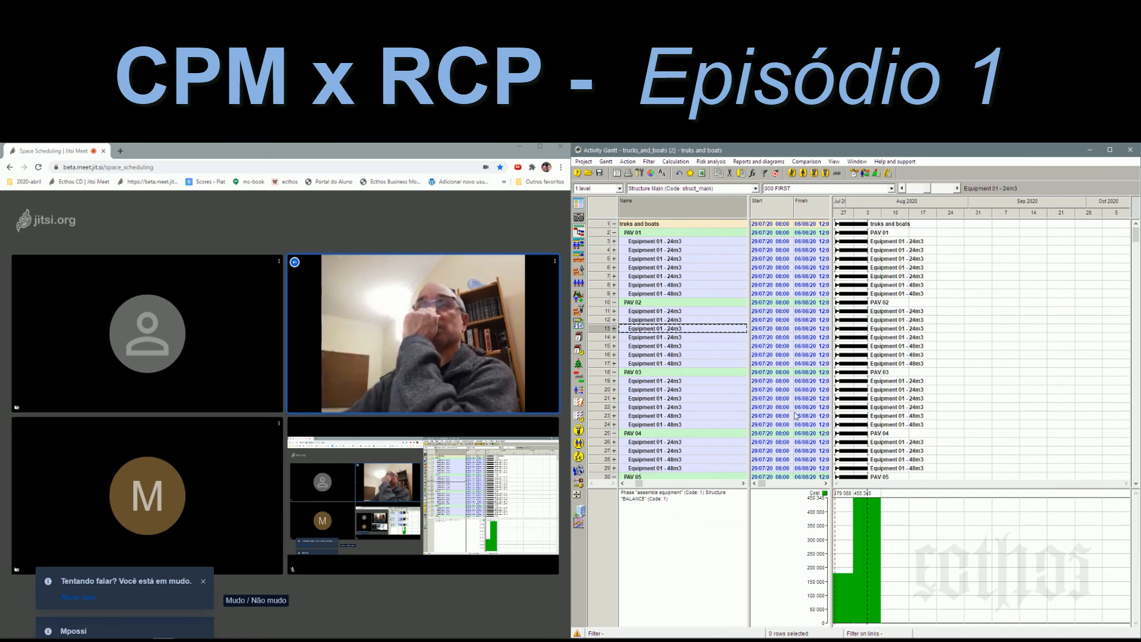
Step: Run resource-constrained scheduling on trucks_and_boats with the Standard forward method, after reviewing driver, helper and professional as the resources to be leveled
left_click(866, 174)
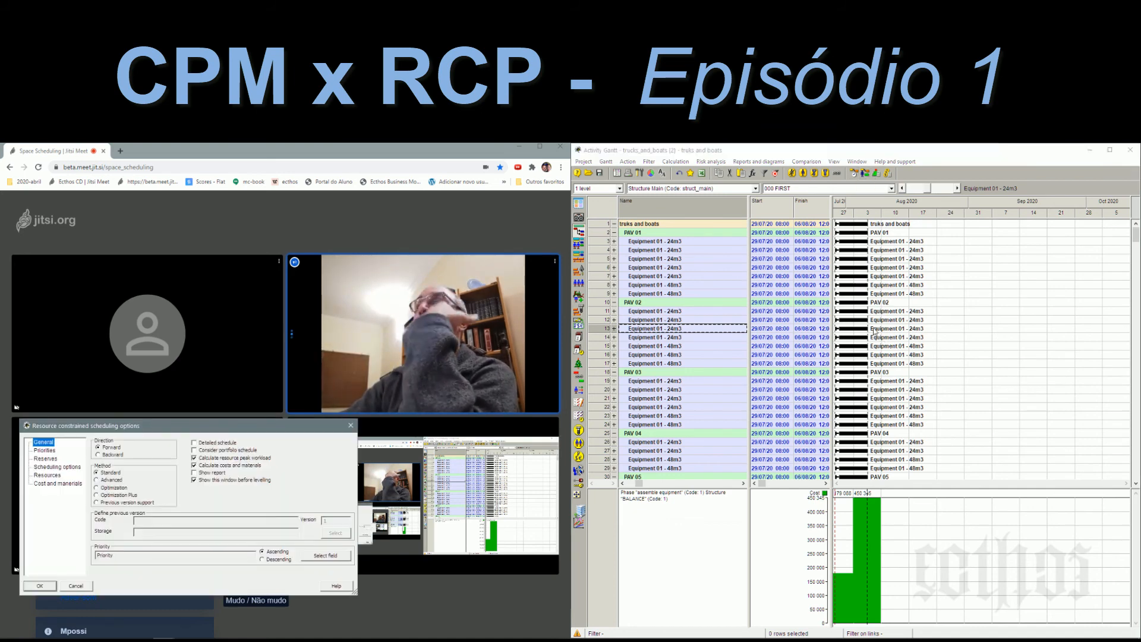
left_click_drag(286, 426, 984, 240)
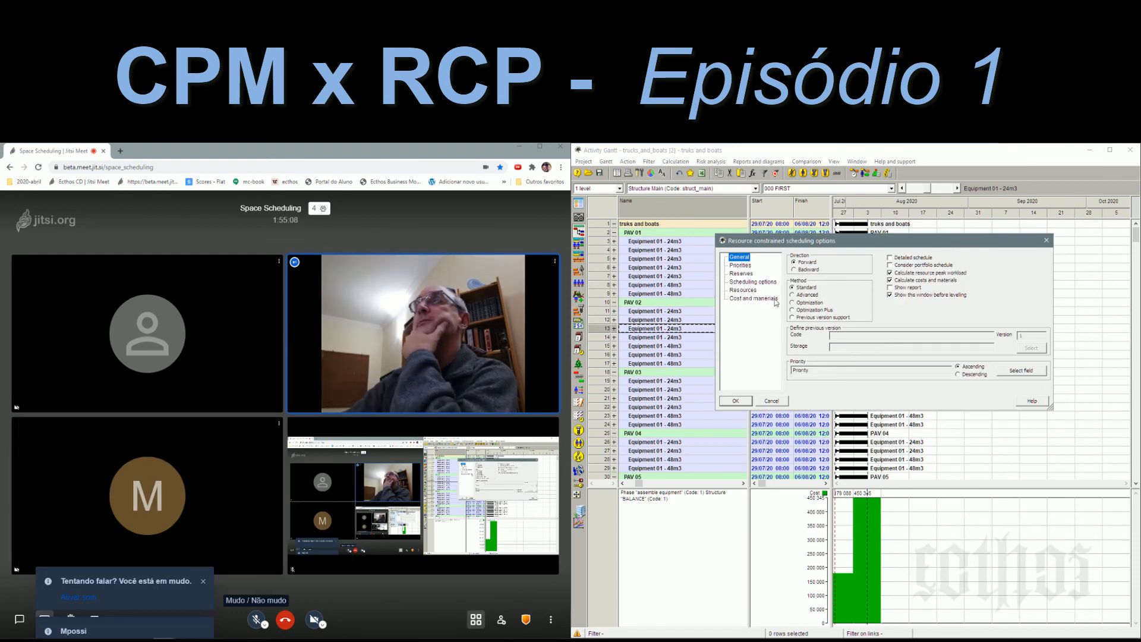
left_click(743, 290)
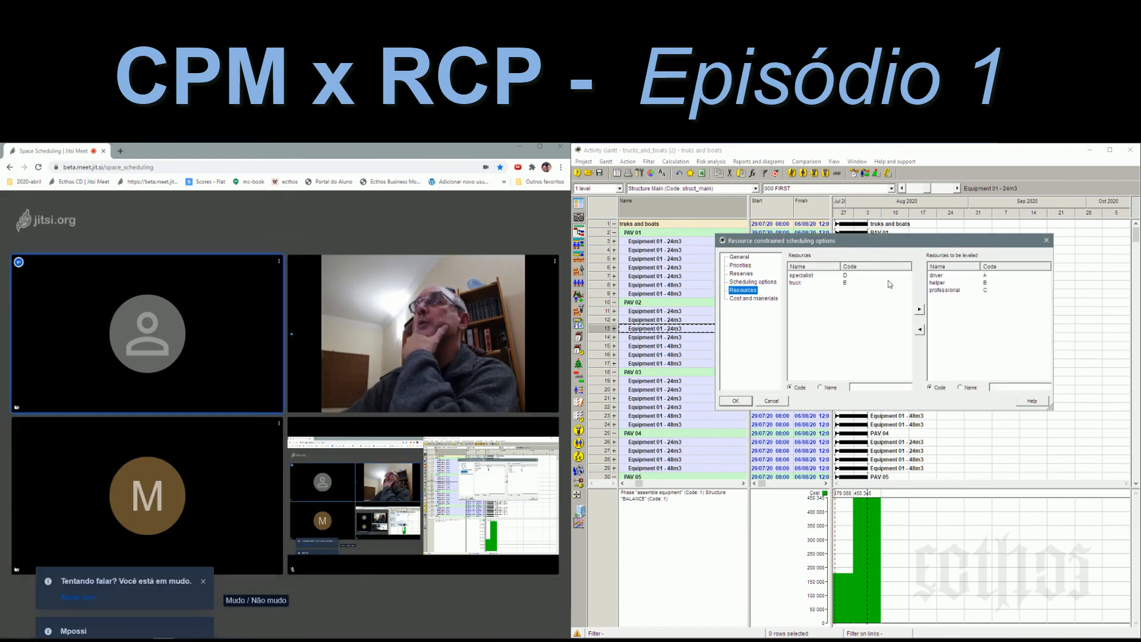
left_click(937, 277)
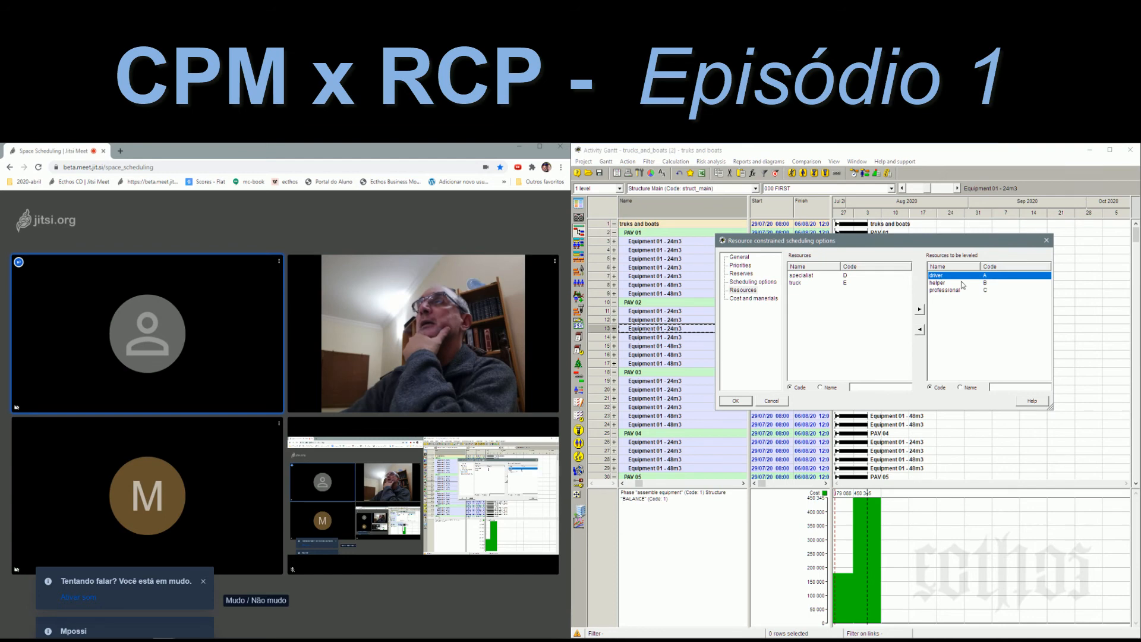
left_click(942, 285)
left_click(943, 294)
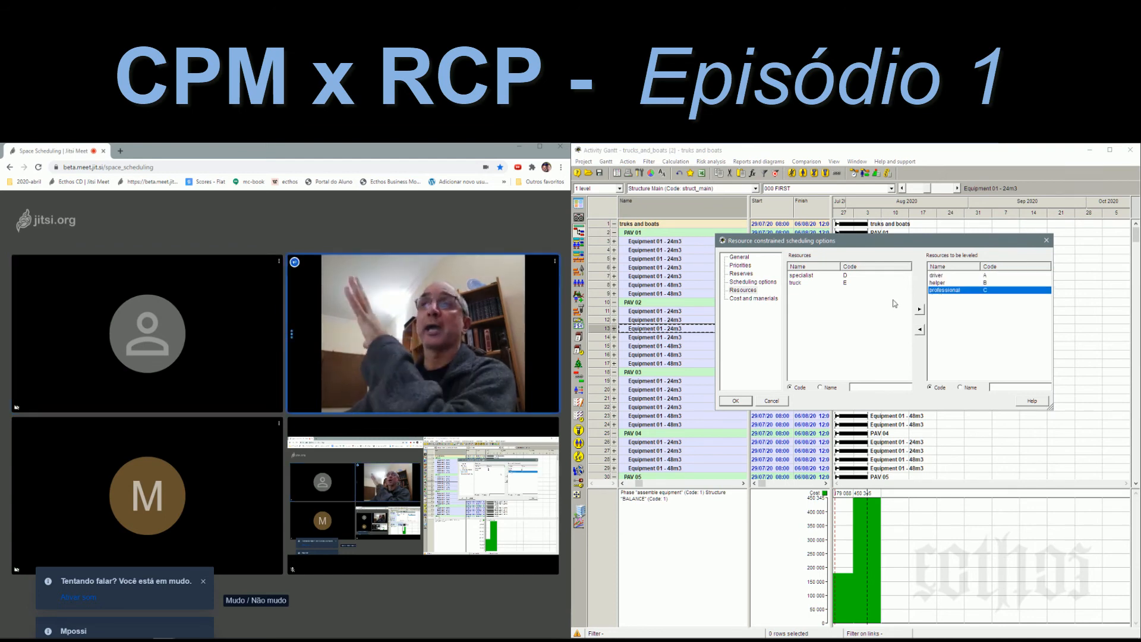
left_click(753, 298)
left_click(736, 402)
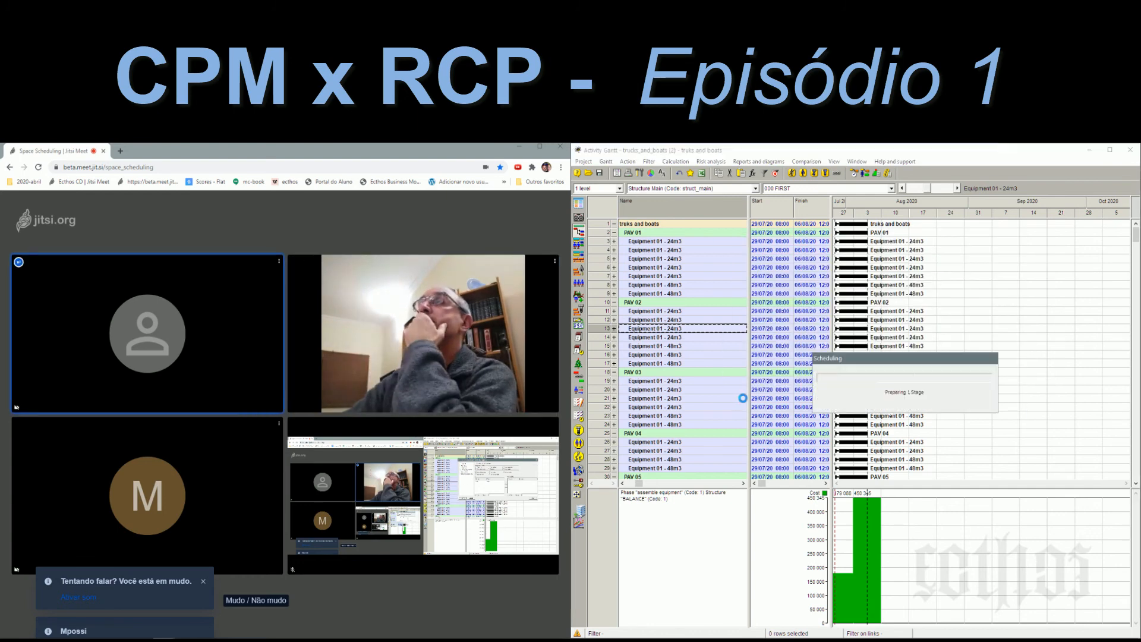
Step: Fit the timescale to the whole project and review the leveled schedule from PAV 01 through PAV 07
right_click(947, 206)
left_click(994, 223)
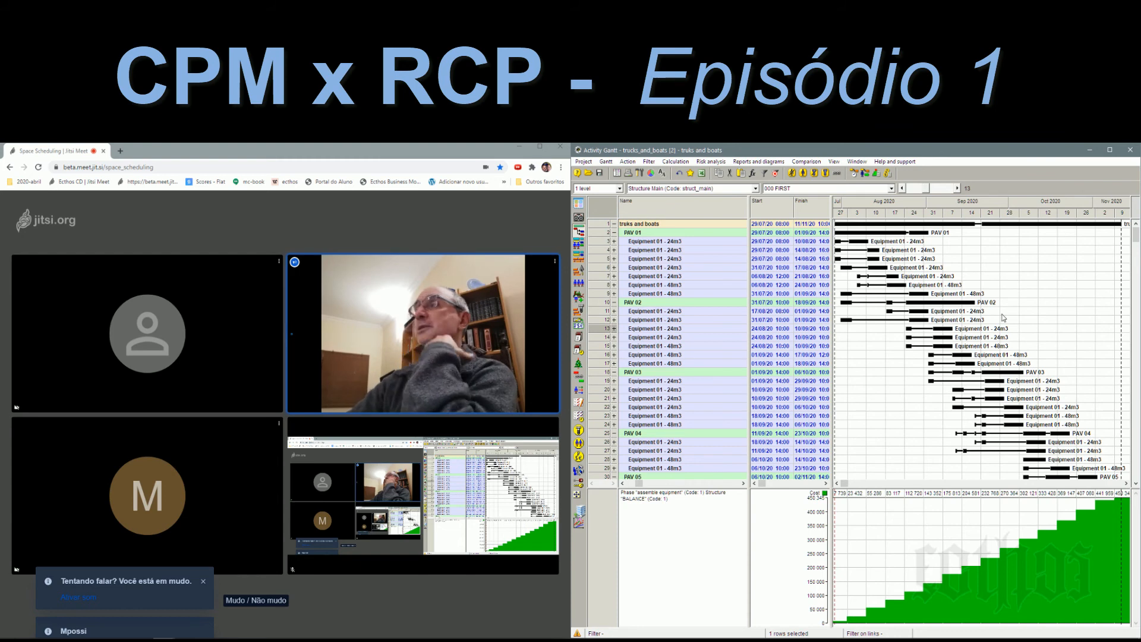
scroll(1003, 318, "down", 5)
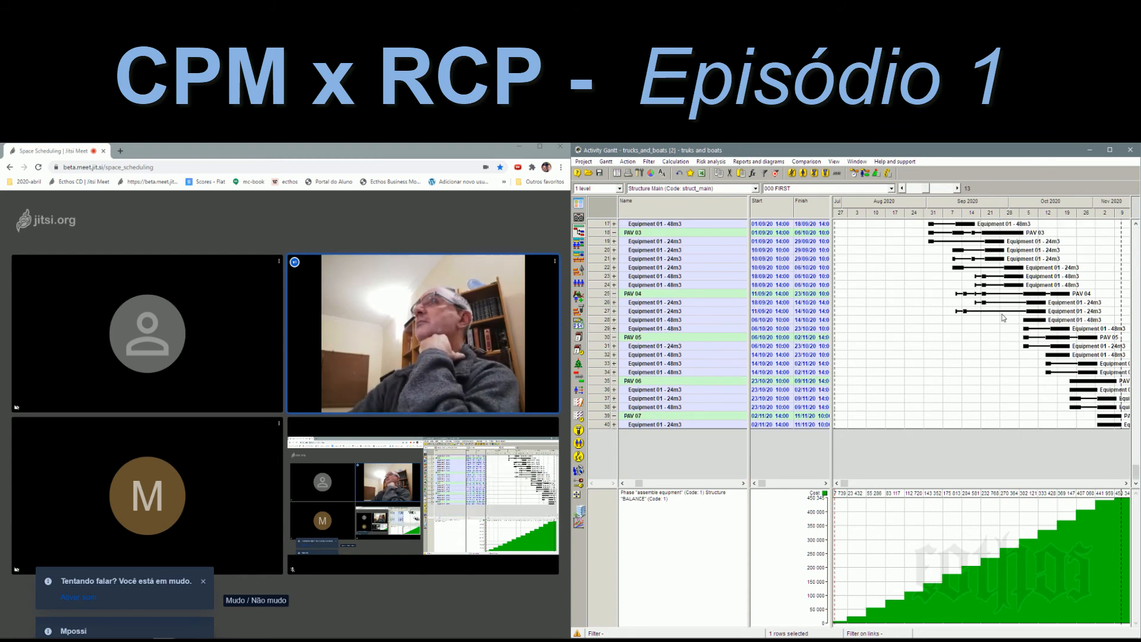
scroll(1004, 317, "up", 5)
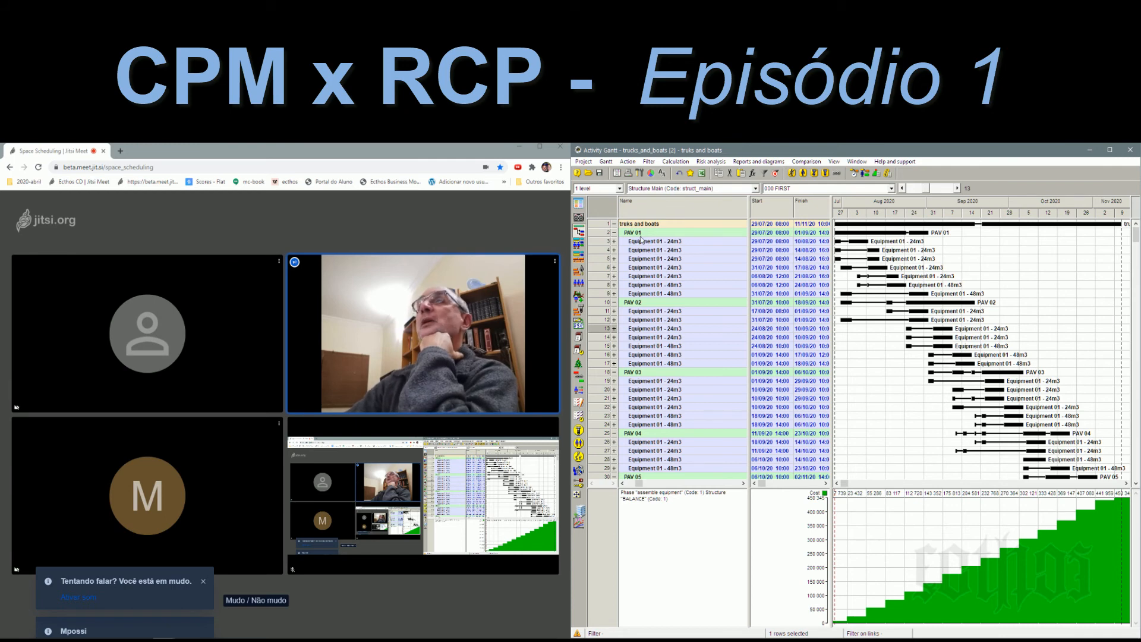
Step: Expand the first Equipment 01 - 24m3 under PAV 01 and examine the timing of its cargo, return and assembly activities
left_click(615, 242)
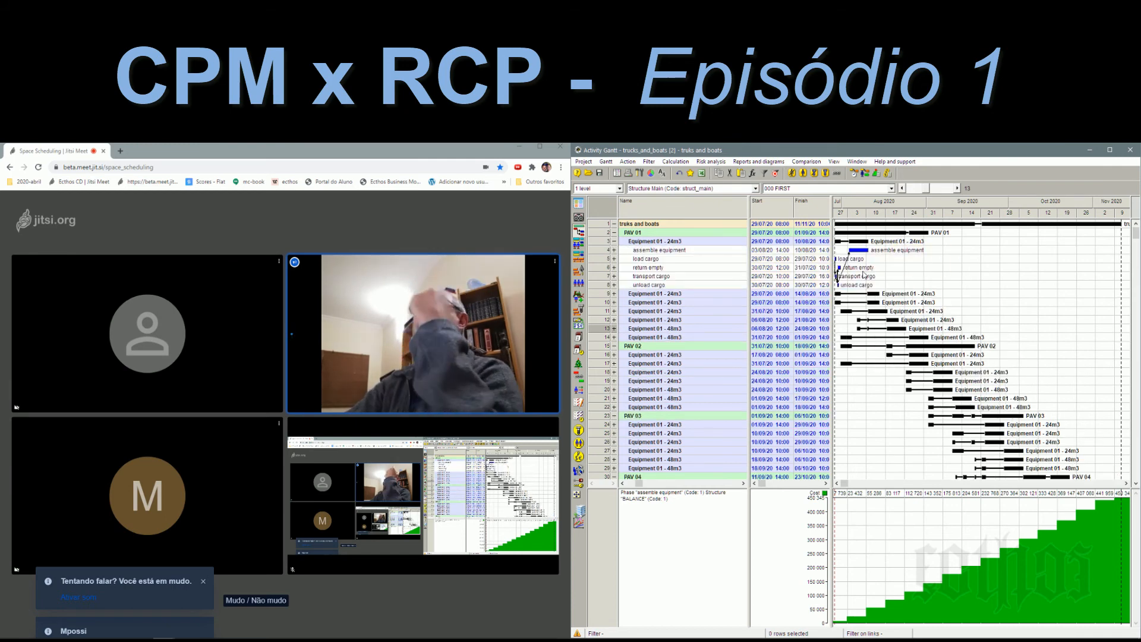
scroll(864, 275, "up", 2)
scroll(863, 276, "up", 4)
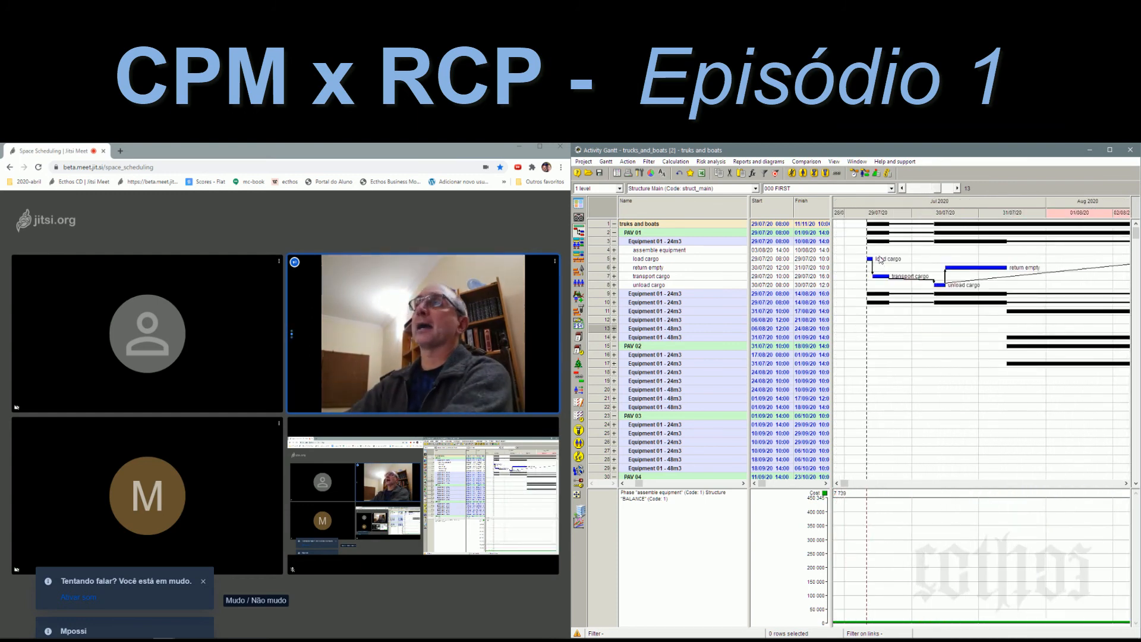
mouse_move(886, 276)
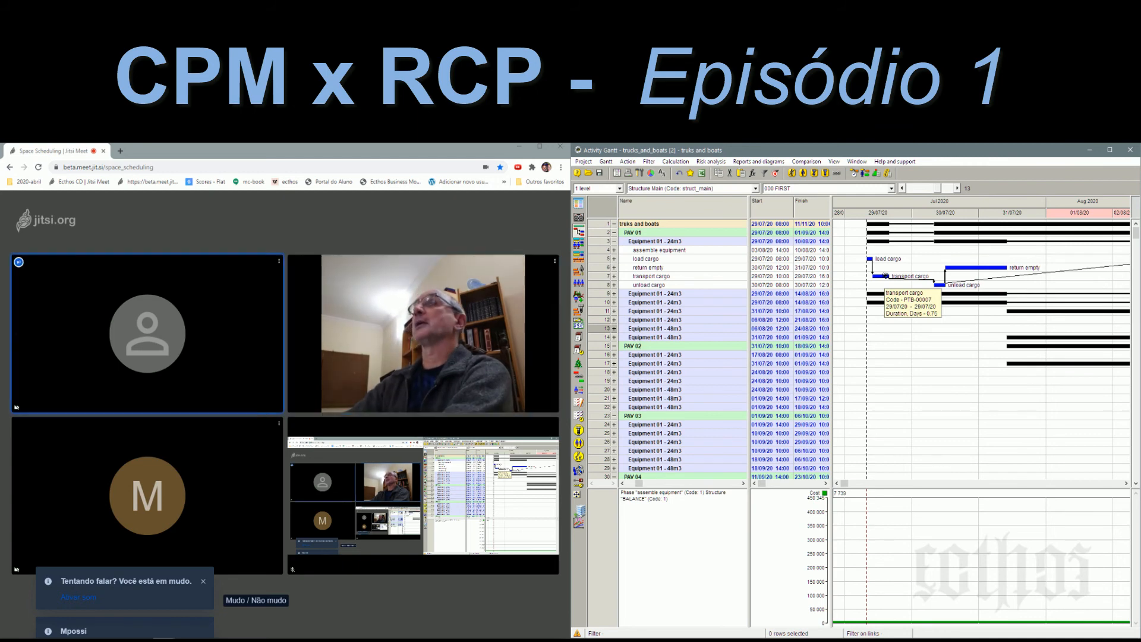
mouse_move(943, 293)
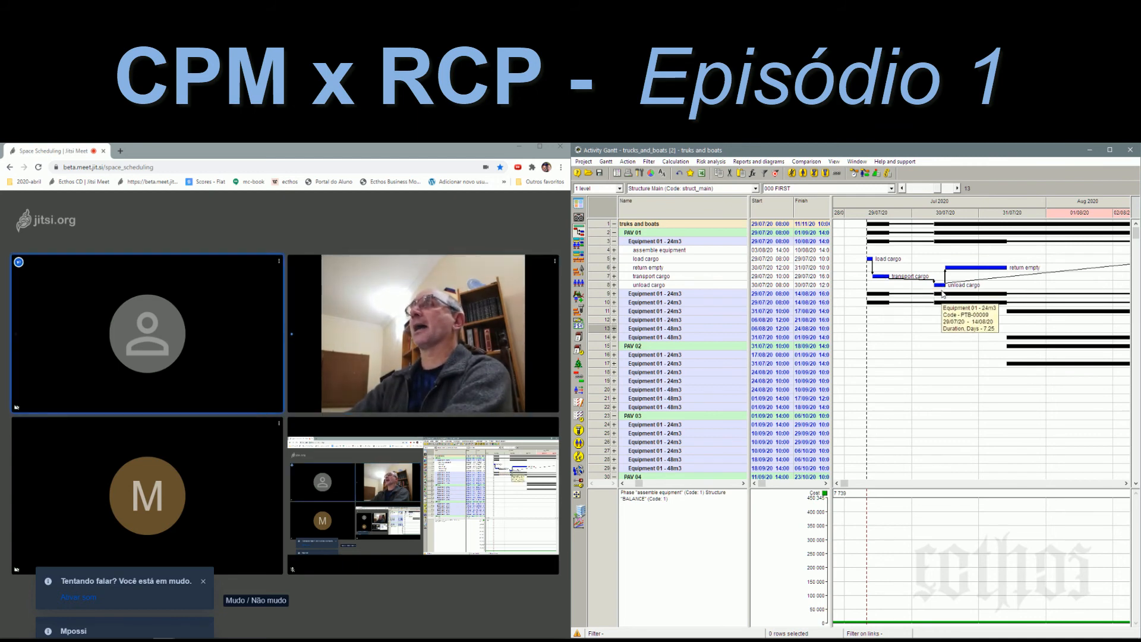
mouse_move(961, 265)
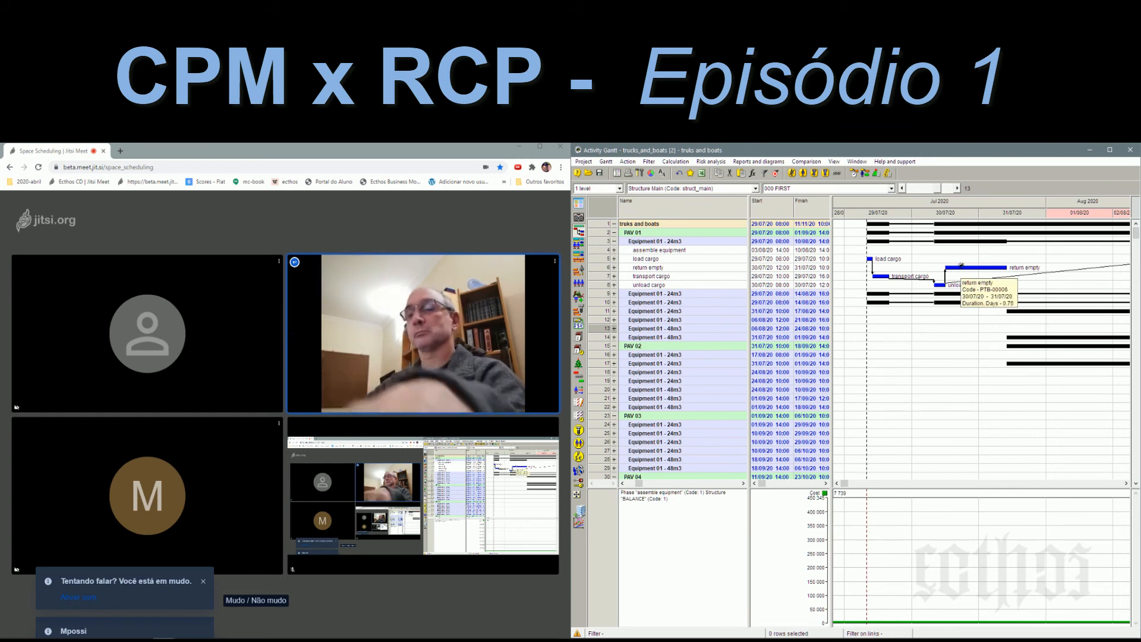
scroll(961, 265, "down", 3)
scroll(961, 265, "down", 4)
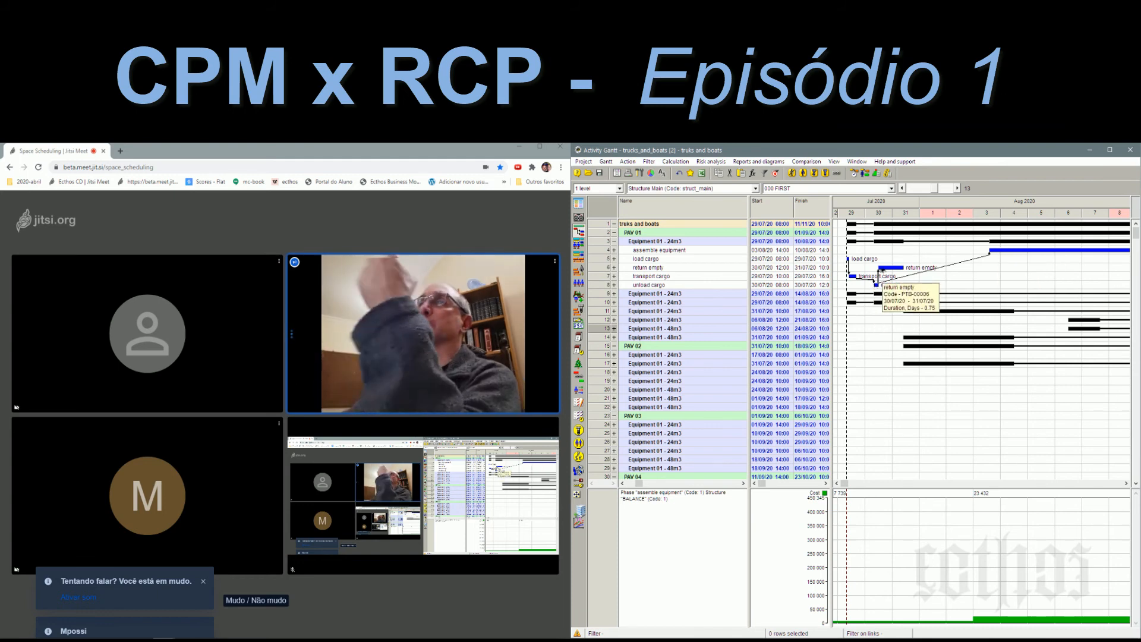
mouse_move(1004, 249)
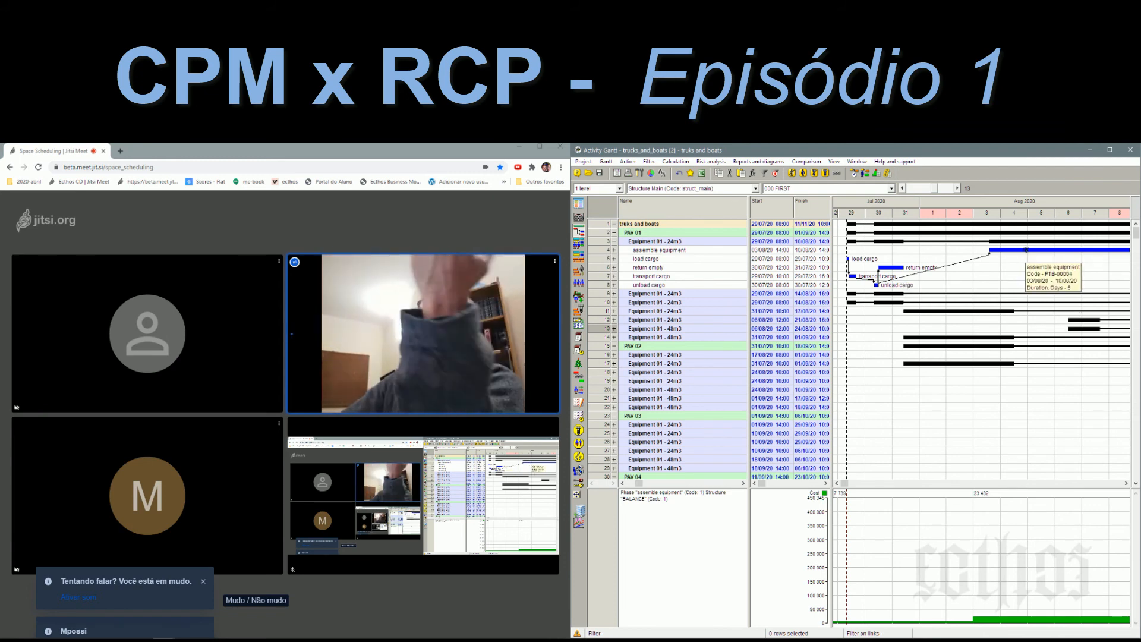
mouse_move(909, 305)
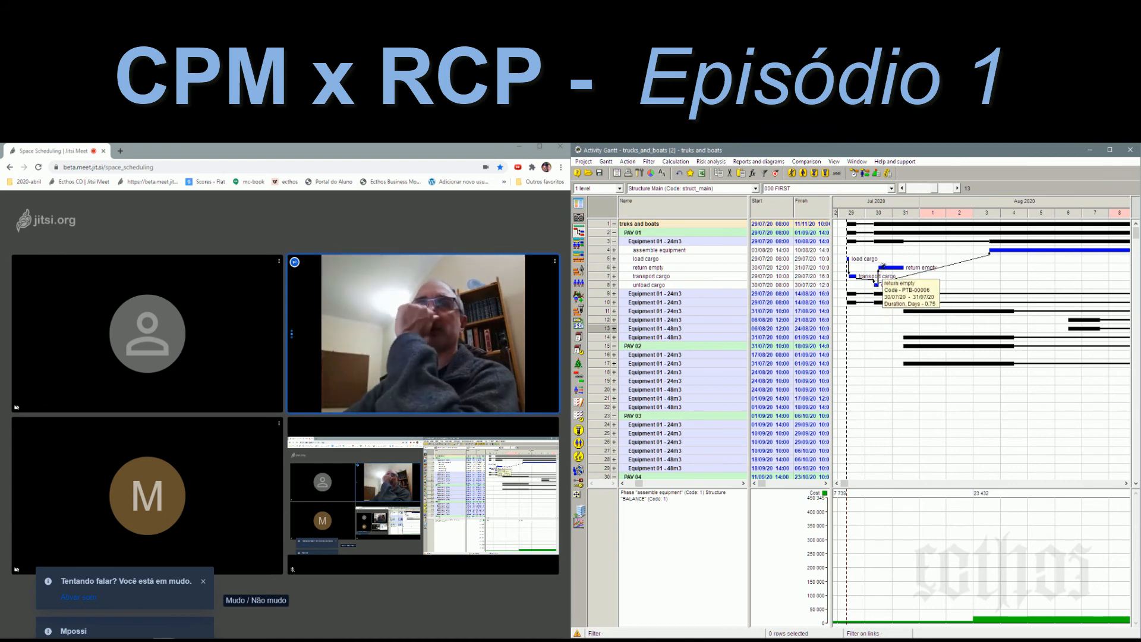
Step: Display the project with the 001 - BALANCE view and enlarge its Gantt chart area by narrowing the table panes
left_click(859, 191)
left_click(856, 218)
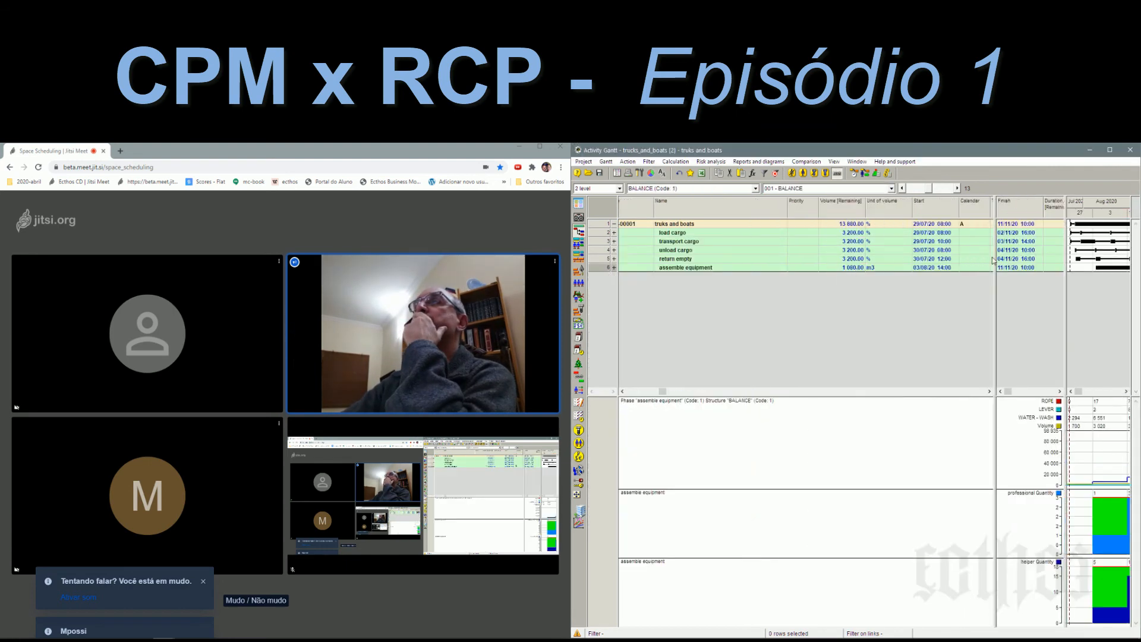
left_click_drag(994, 257, 755, 257)
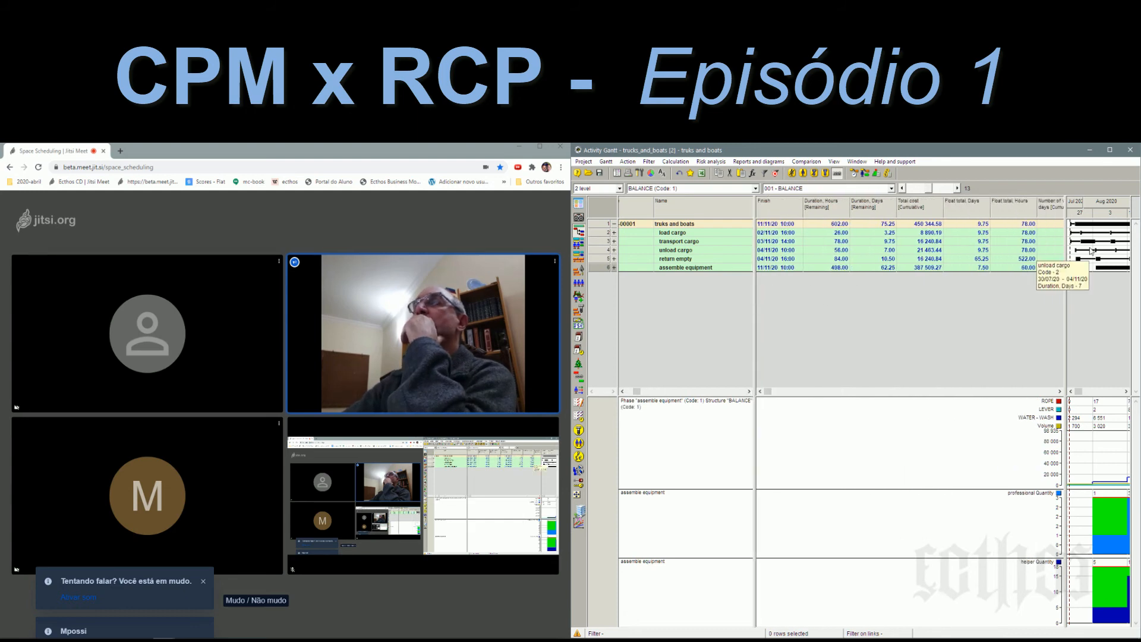
left_click_drag(1065, 250, 828, 303)
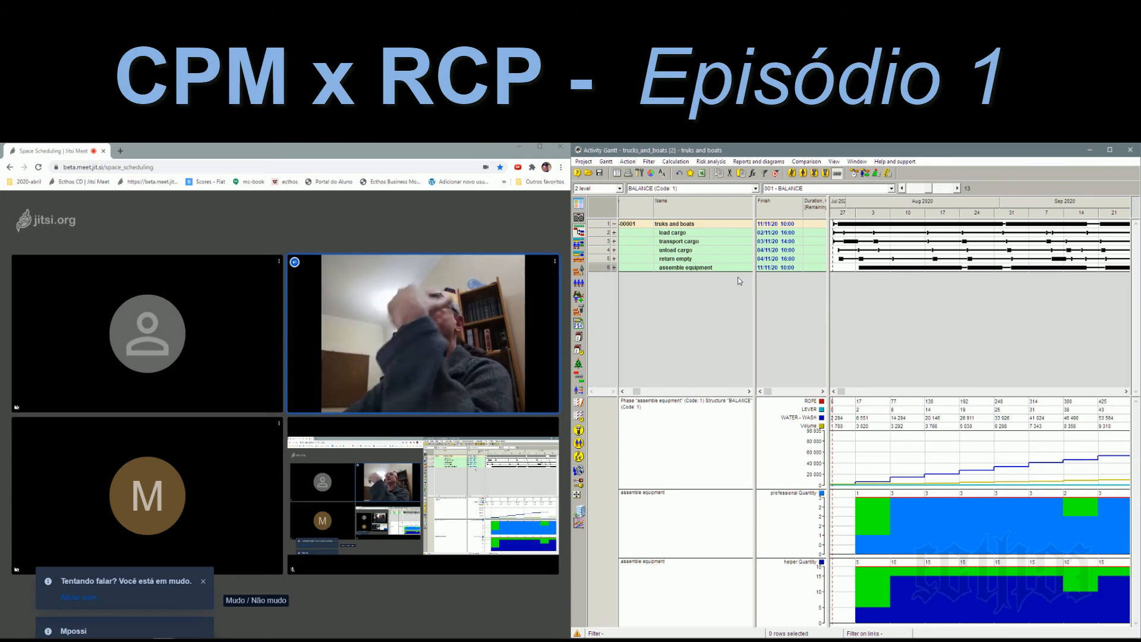
Step: Check the activities under load cargo, and expand the assemble equipment phase with the timescale fitted to the whole project
left_click(615, 233)
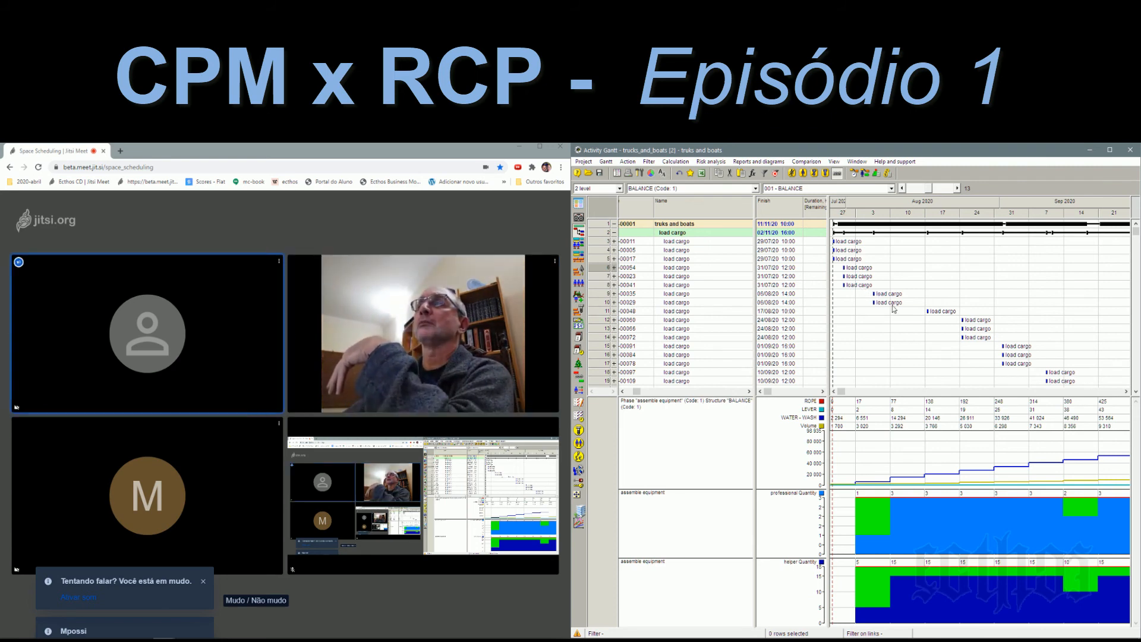
left_click(615, 233)
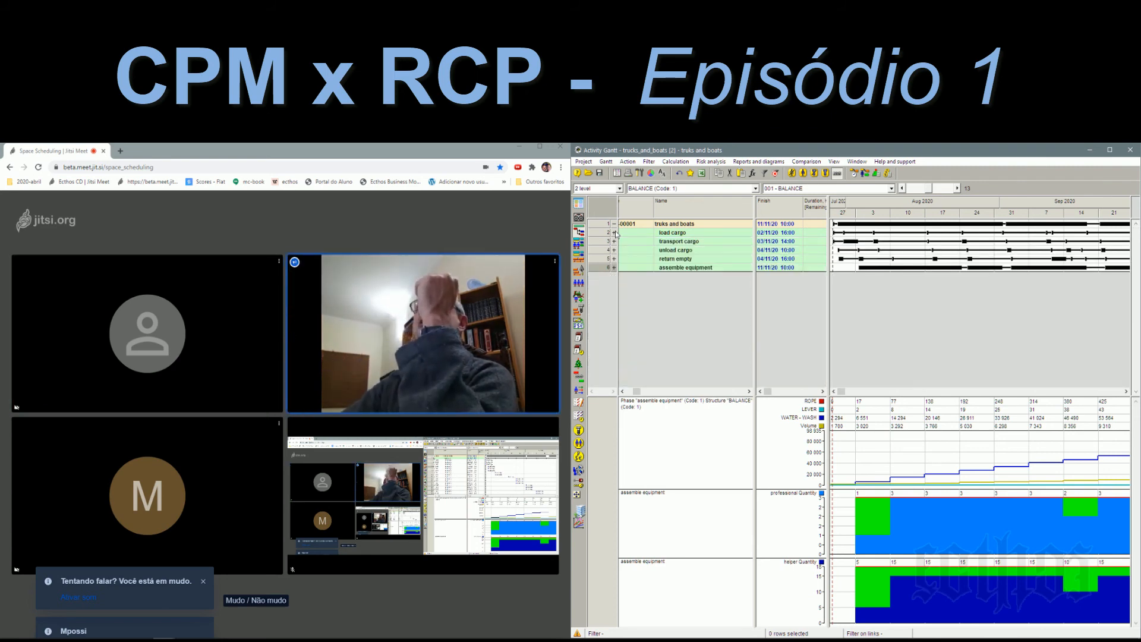
left_click(615, 267)
right_click(882, 205)
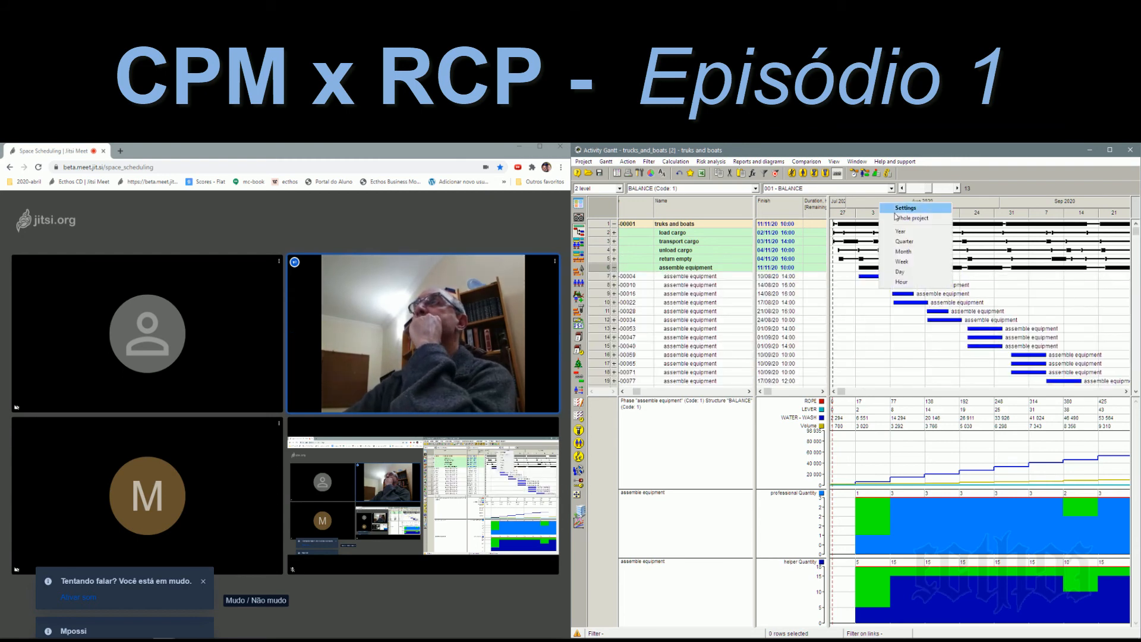
left_click(897, 218)
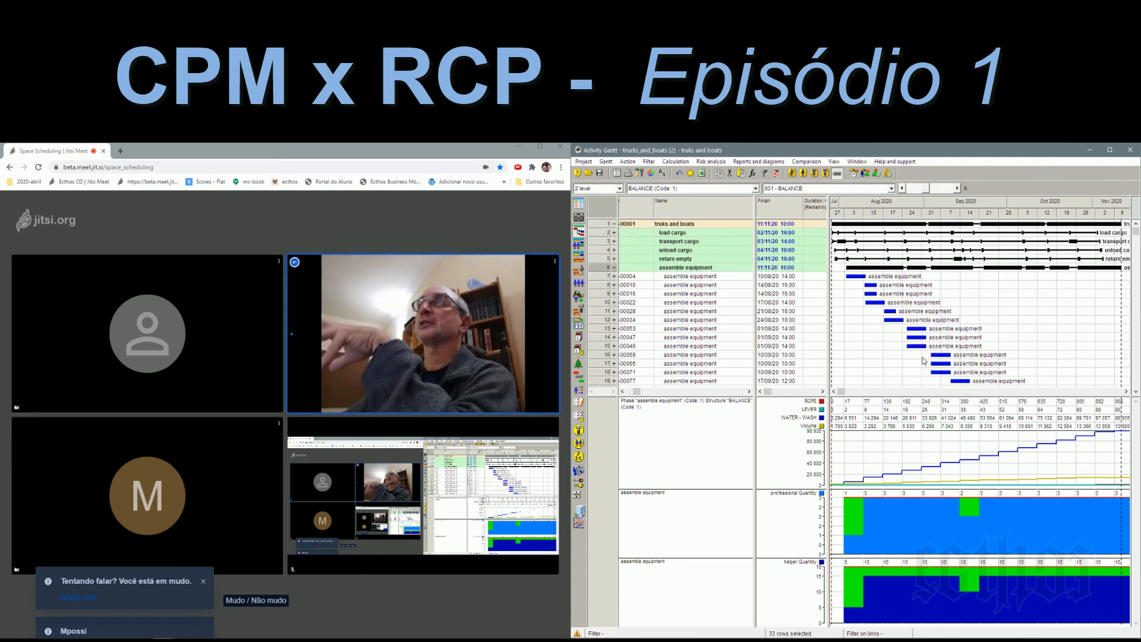
Step: Examine how the assemble equipment activities are staggered over time against the professional and helper histograms
mouse_move(951, 355)
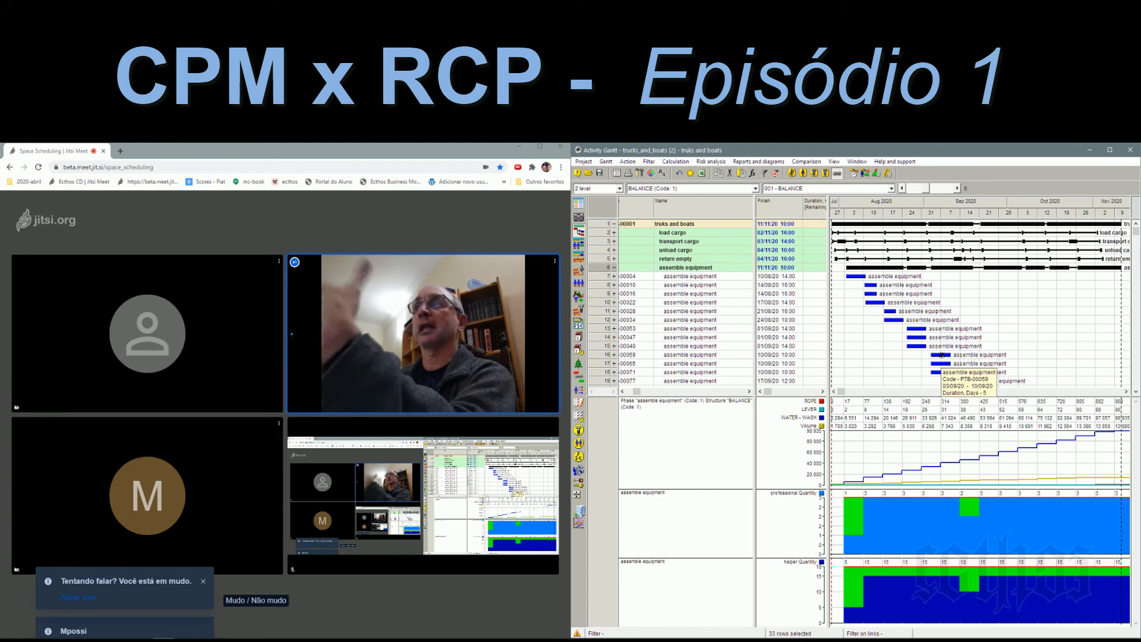
scroll(942, 355, "down", 3)
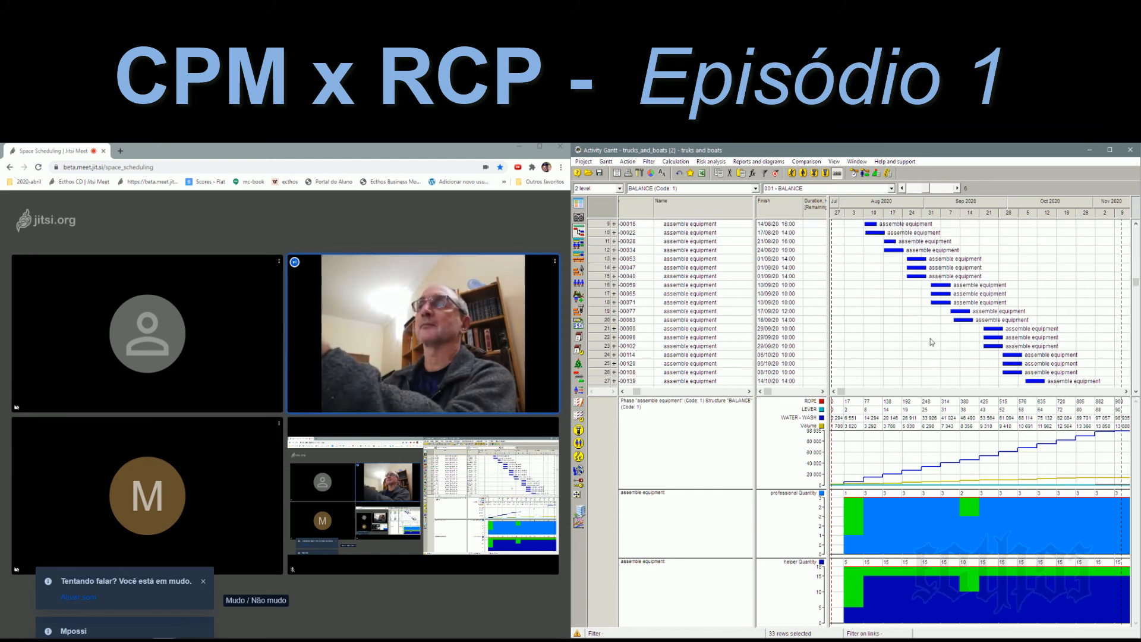
scroll(932, 342, "up", 3)
scroll(981, 350, "down", 3)
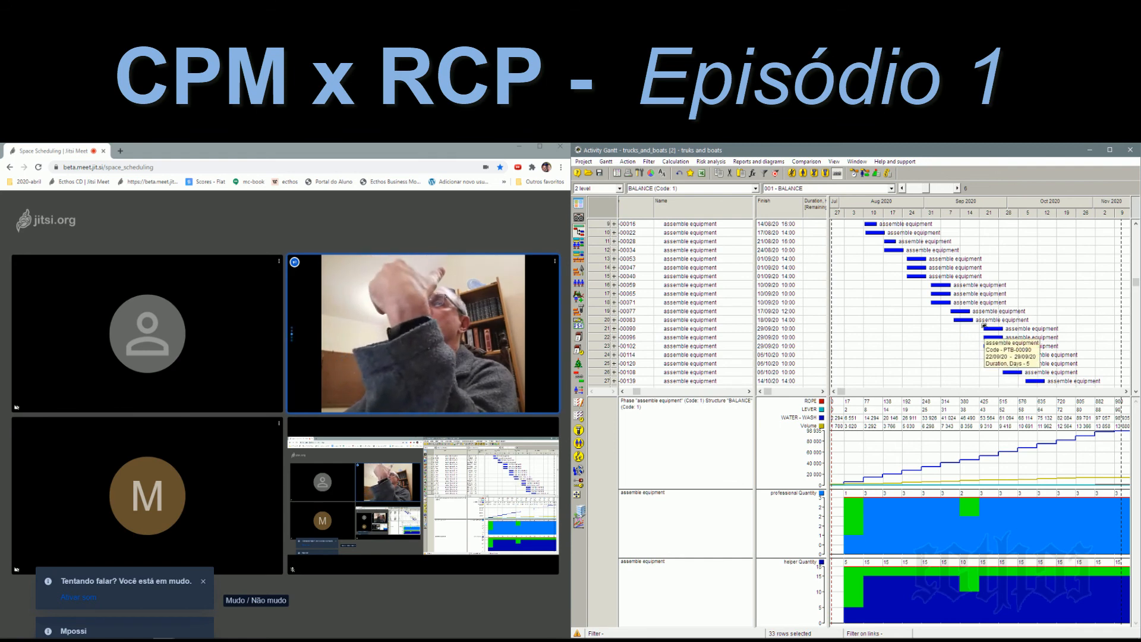
mouse_move(985, 327)
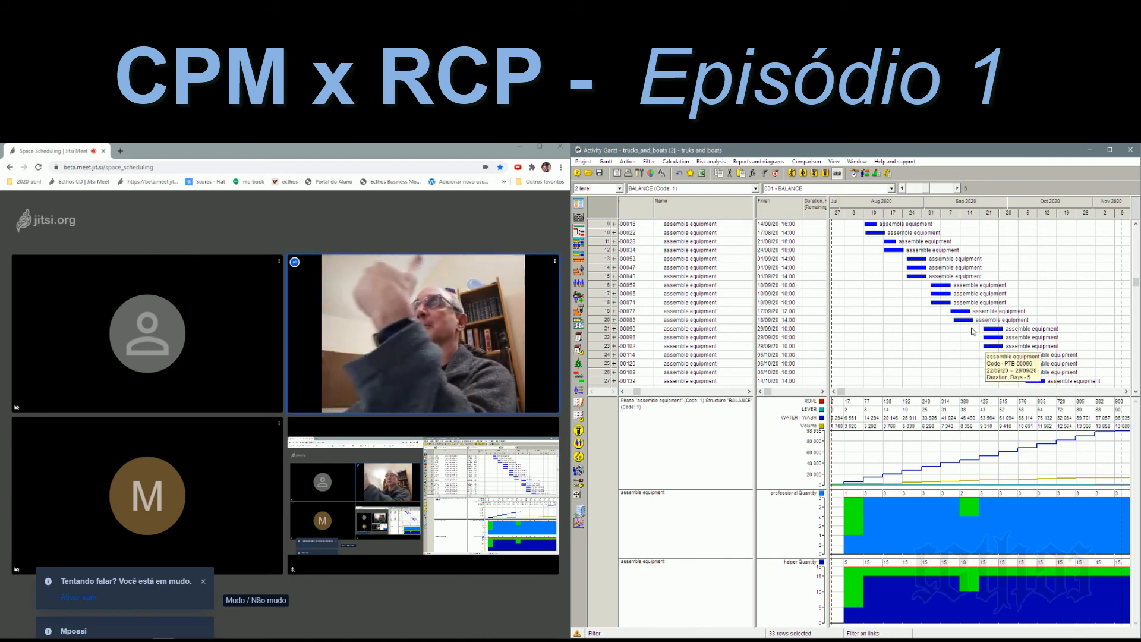
scroll(918, 315, "up", 3)
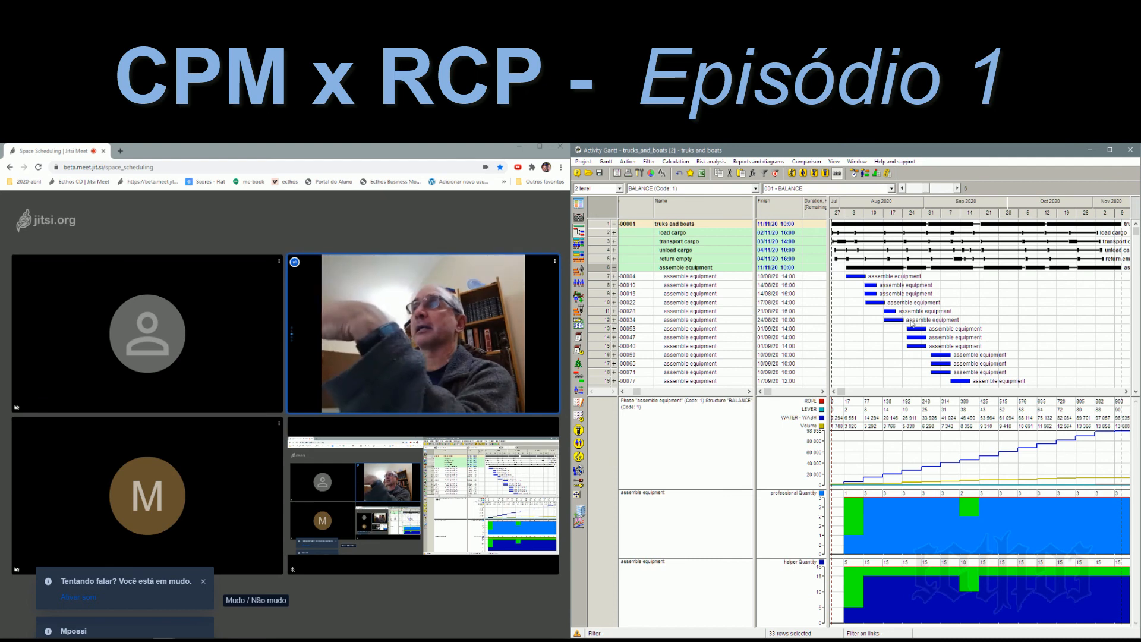
Step: Display the project with the 000 FIRST view and enlarge its Gantt chart area by narrowing the table panes
left_click(844, 188)
left_click(832, 197)
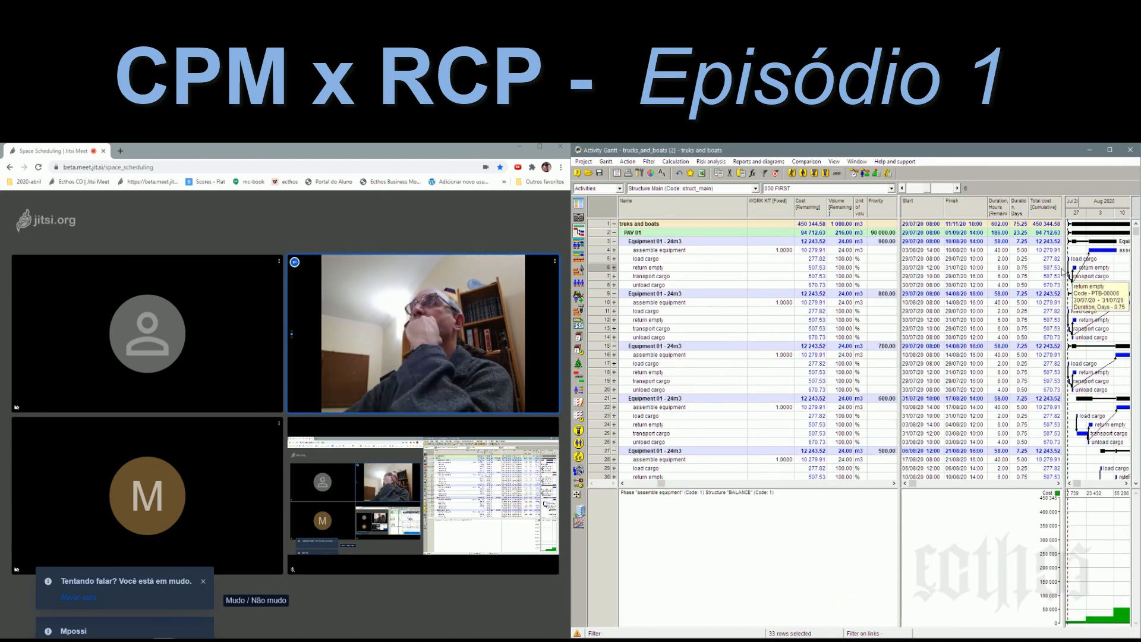
left_click_drag(898, 281, 744, 282)
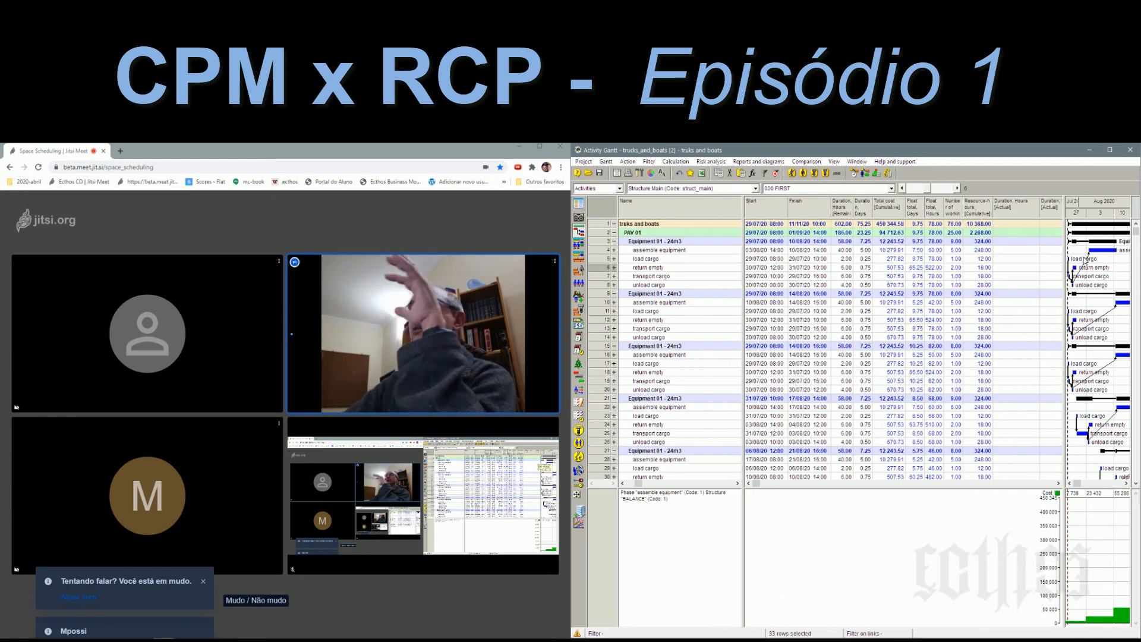
left_click_drag(1064, 268, 748, 268)
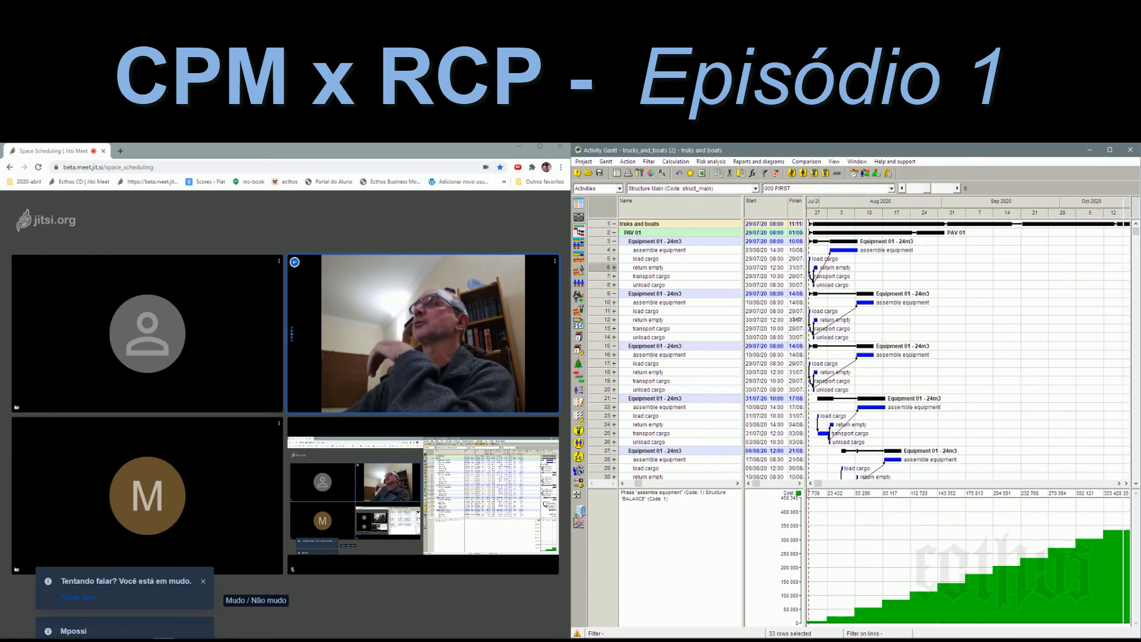
Step: Recalculate the project with forward simple scheduling and examine the cargo, return and assembly activities of the first Equipment 01 - 24m3 in detail
left_click(855, 178)
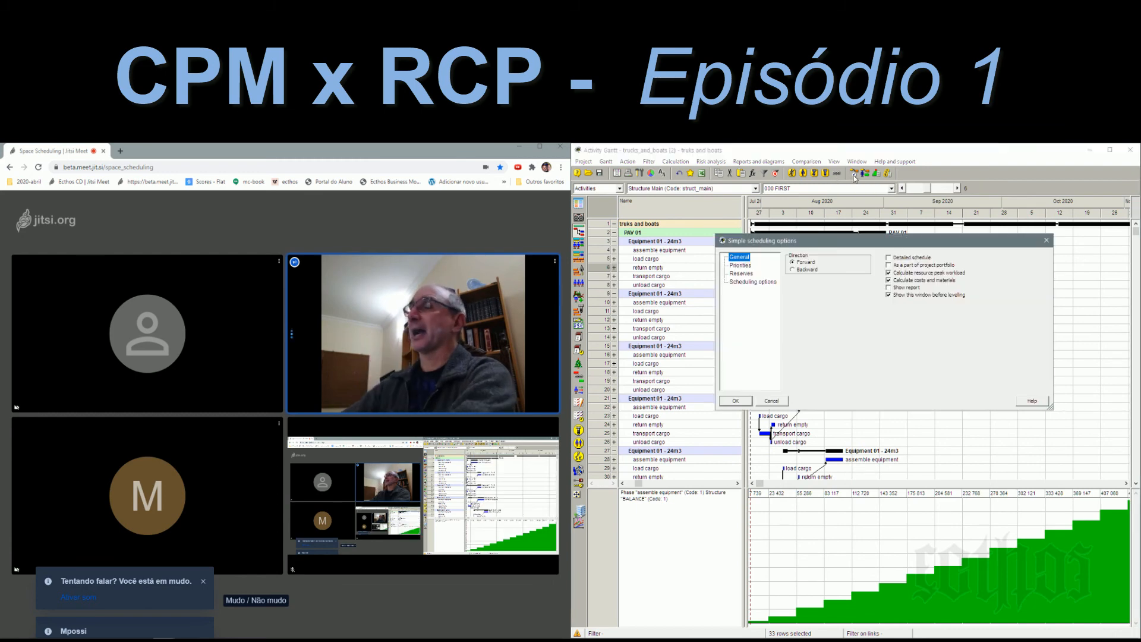
left_click(866, 274)
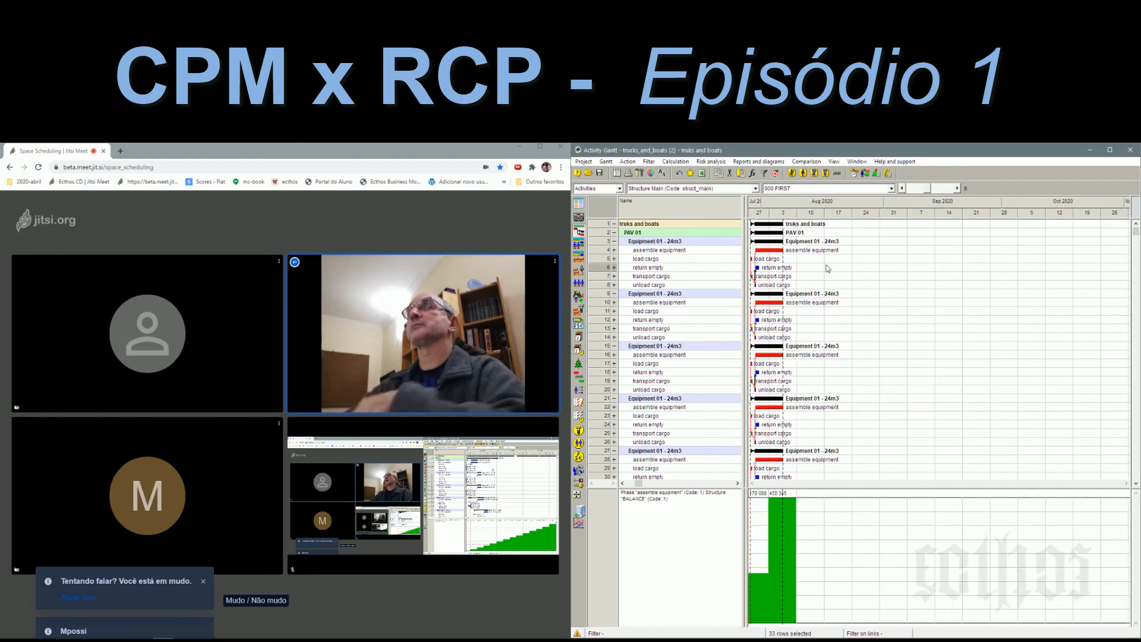
scroll(862, 299, "up", 4)
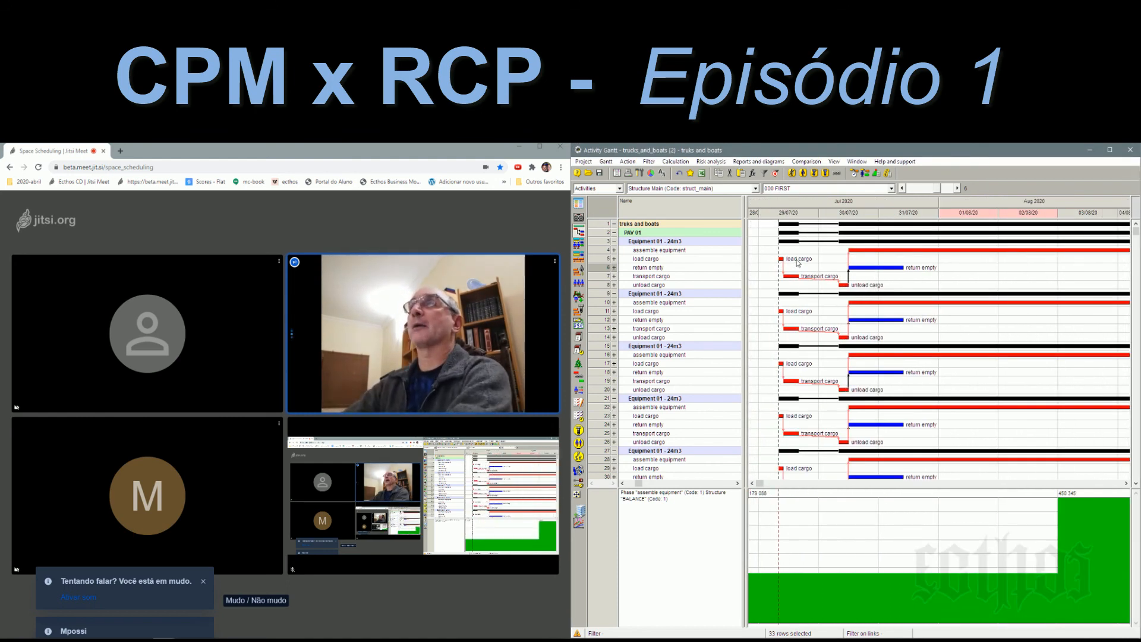
mouse_move(797, 277)
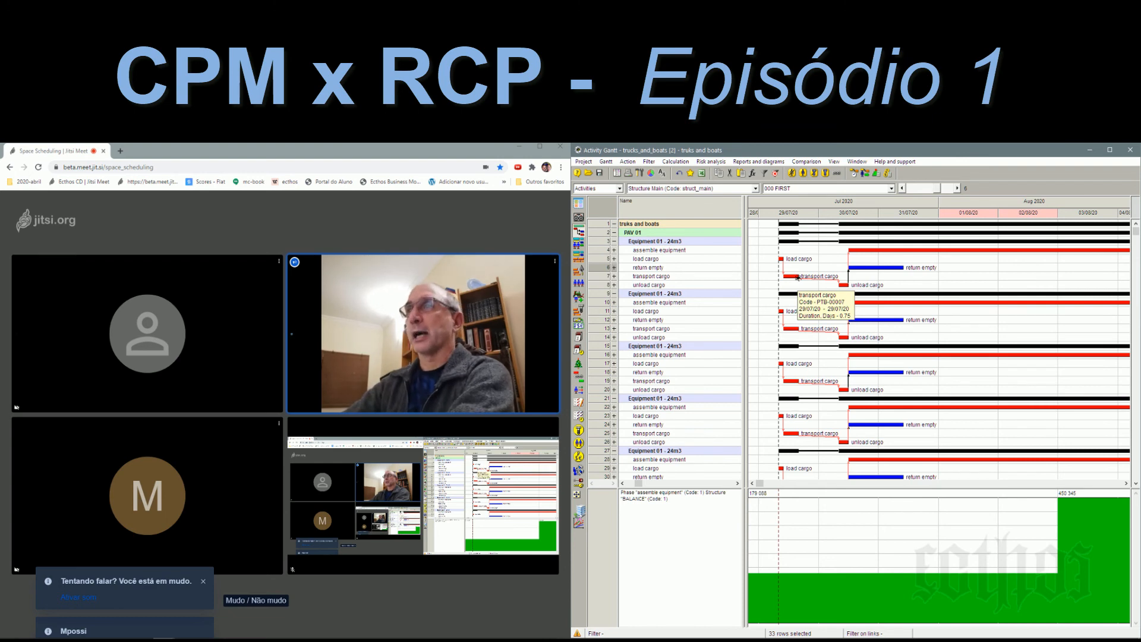
mouse_move(847, 286)
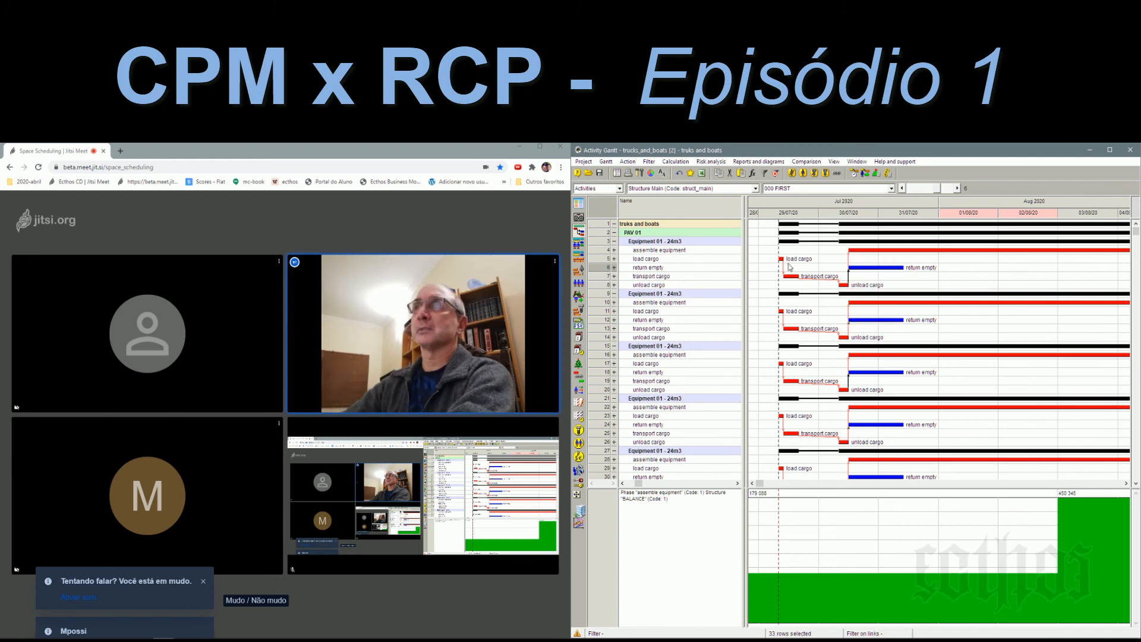
mouse_move(877, 268)
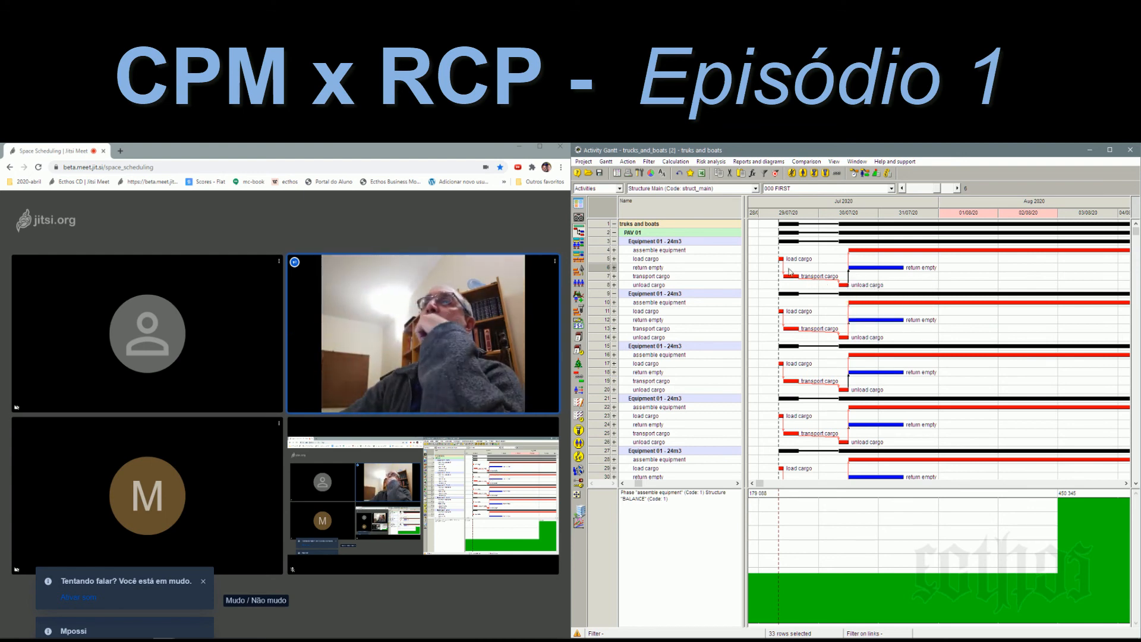
mouse_move(857, 249)
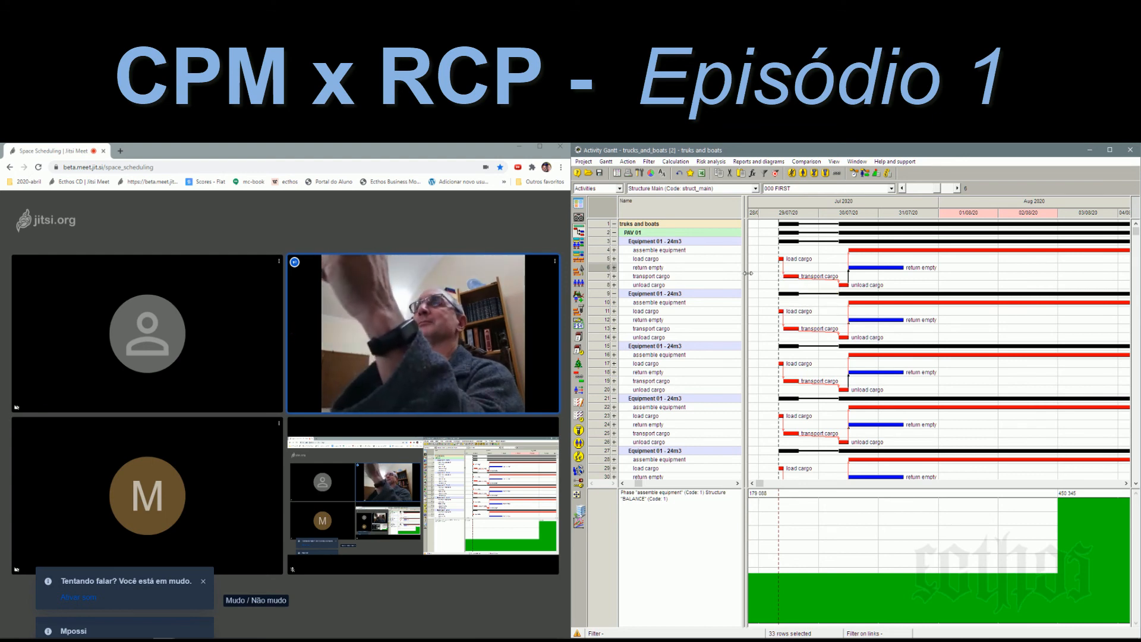
Step: Inspect the Finish-Start link from load cargo to transport cargo, try clearing its Strict option, and close its properties without saving
left_click_drag(745, 276, 860, 273)
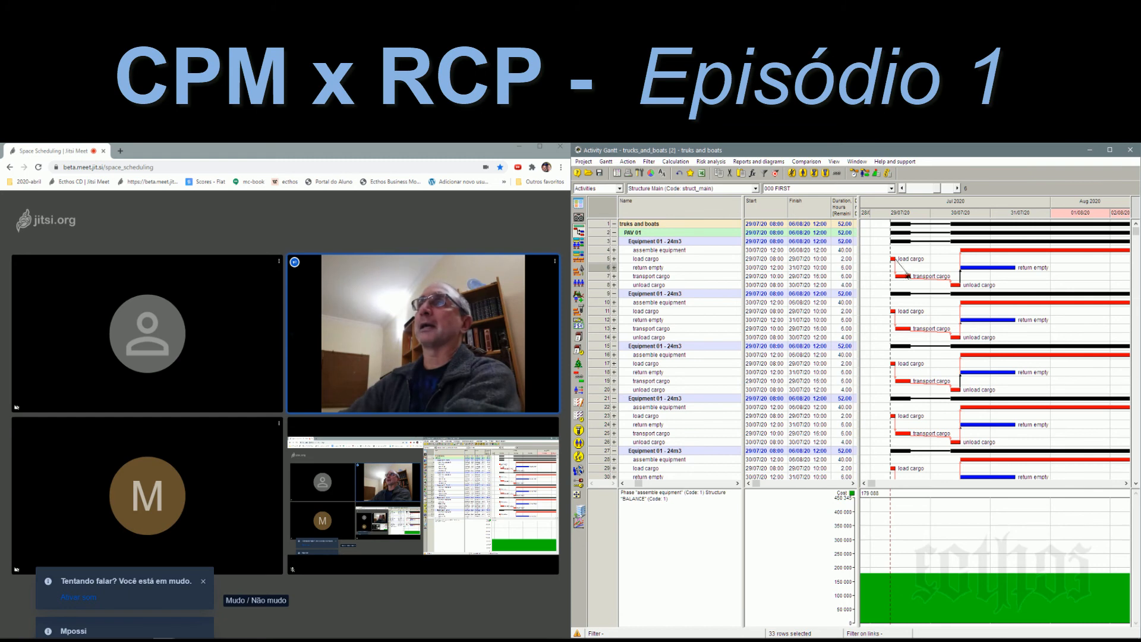
double_click(908, 276)
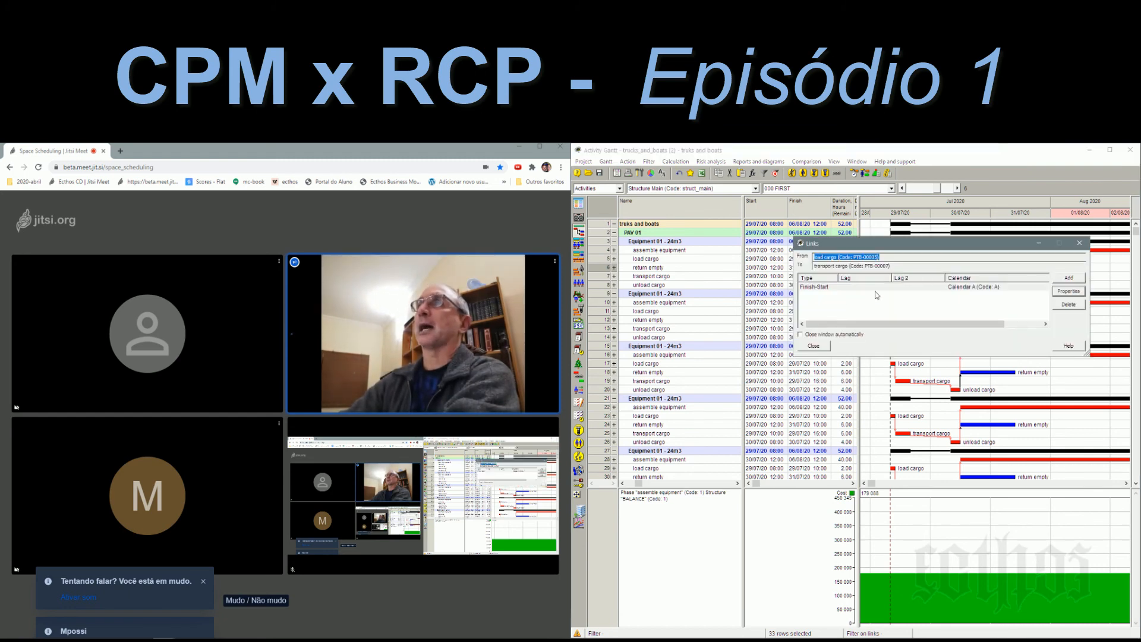
left_click(821, 288)
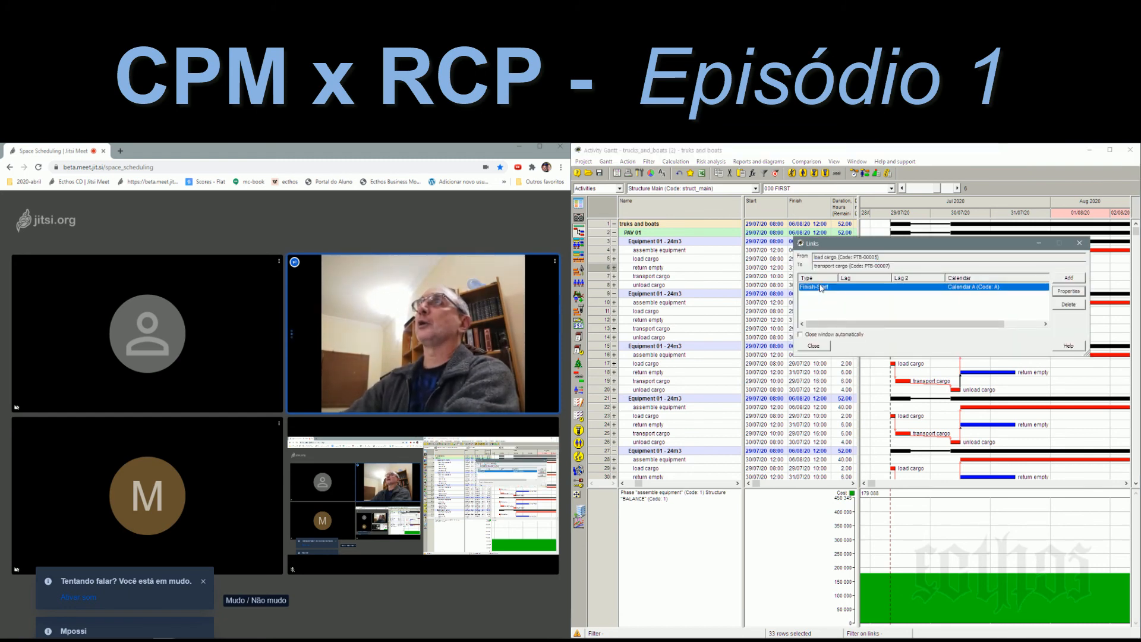
left_click(1068, 291)
left_click_drag(945, 270, 809, 270)
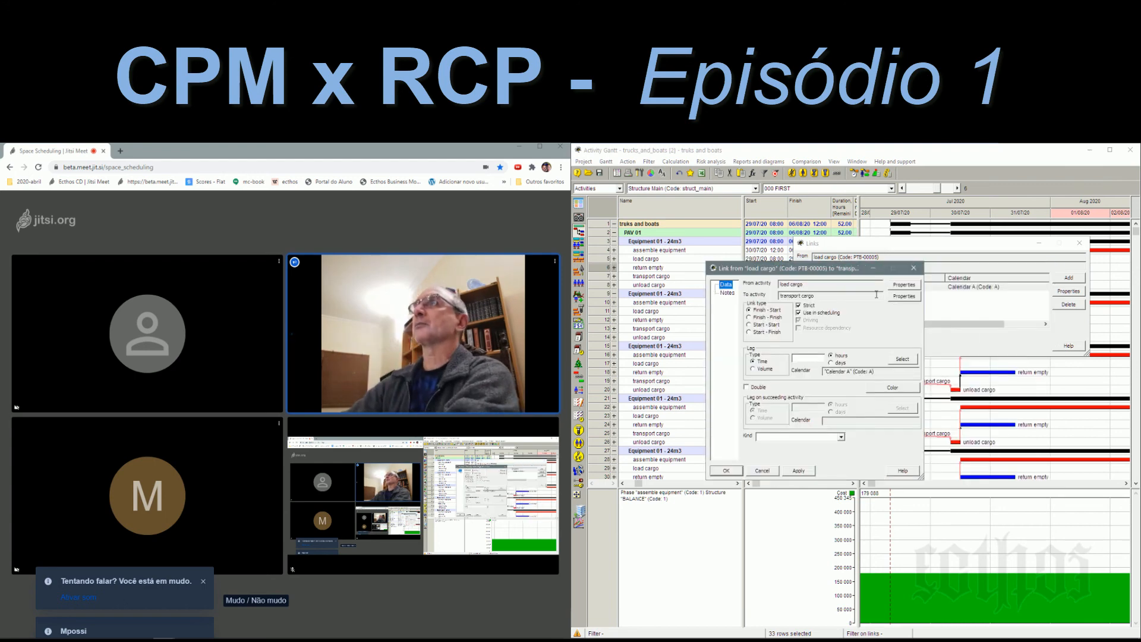
left_click(812, 308)
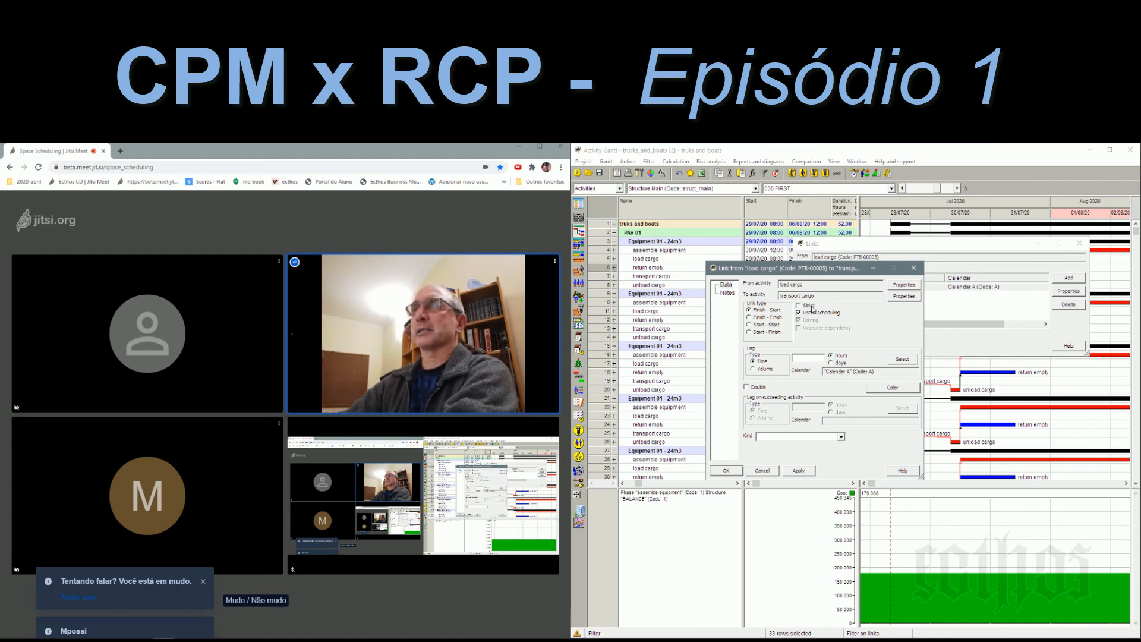
left_click(914, 267)
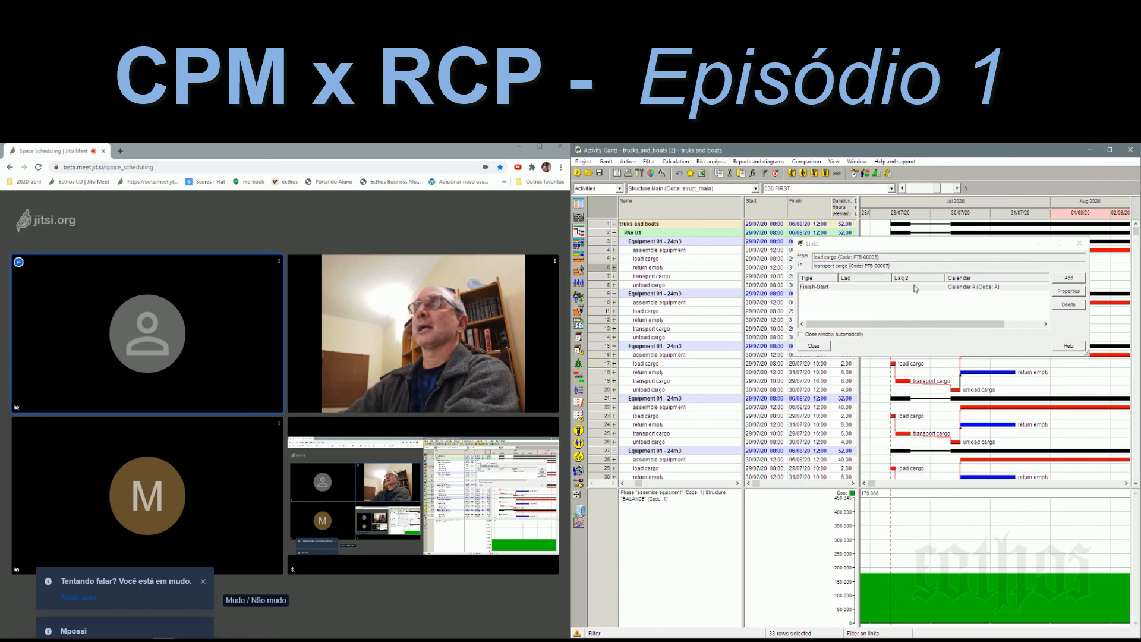
left_click(1080, 243)
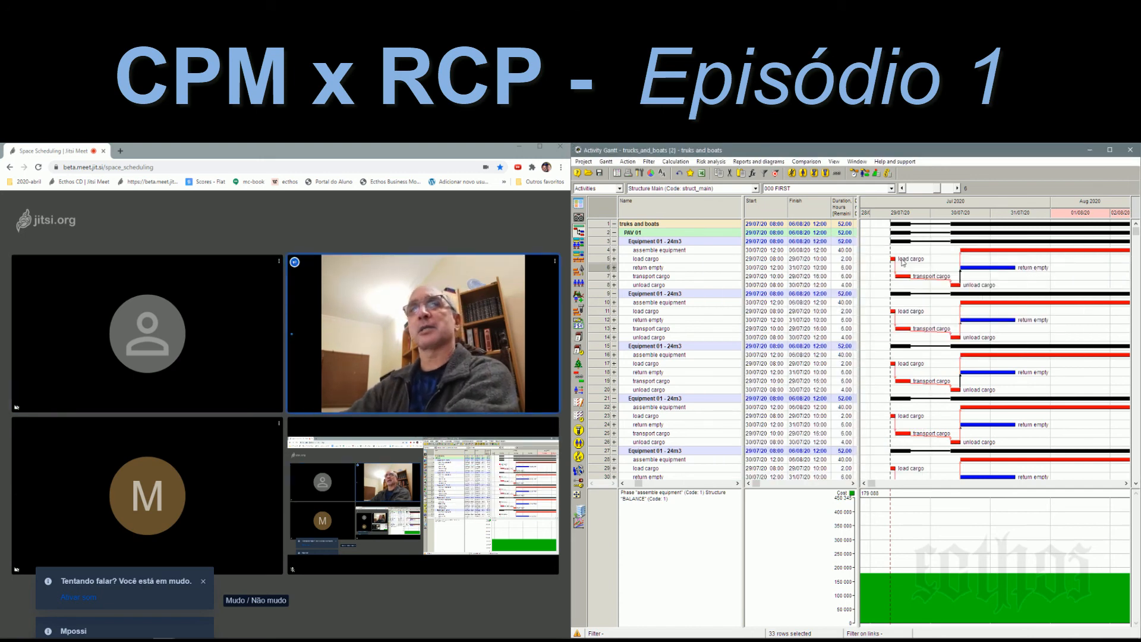
Step: Review the Strict setting of the link from load cargo to transport cargo once more and close the link windows
mouse_move(902, 277)
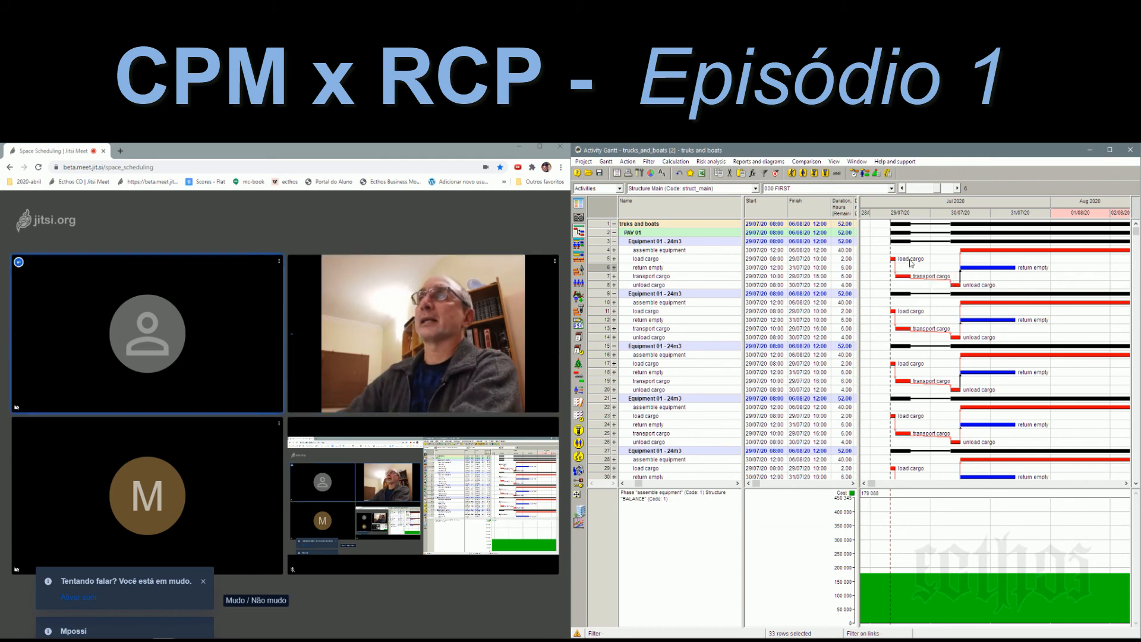
left_click_drag(909, 259, 907, 277)
left_click(840, 289)
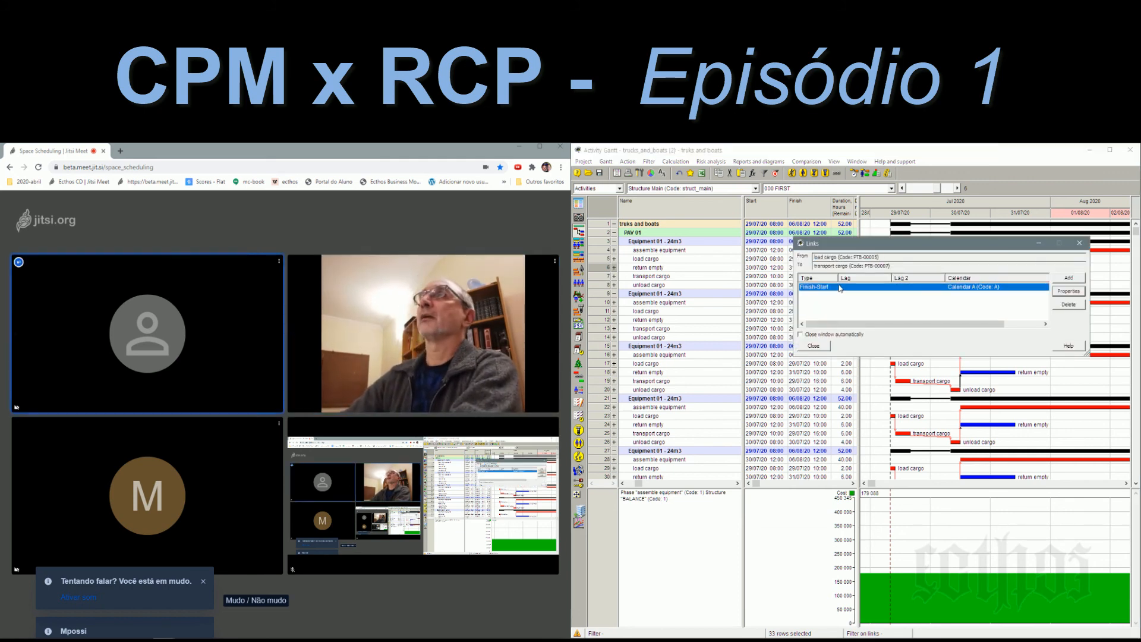
left_click(1069, 292)
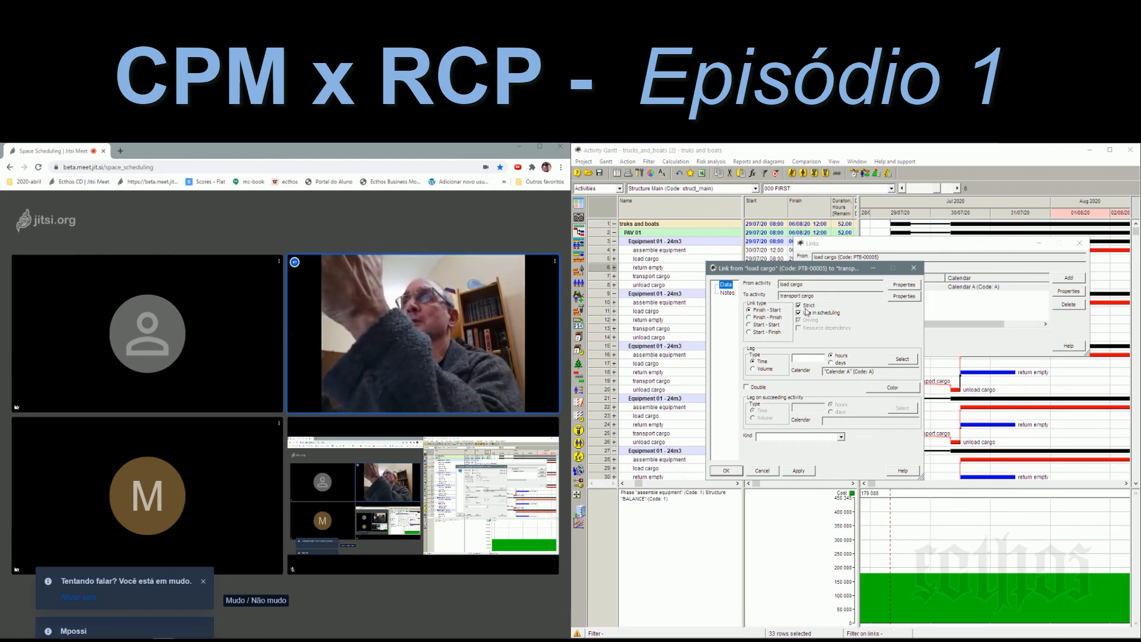
left_click(913, 269)
left_click(1080, 243)
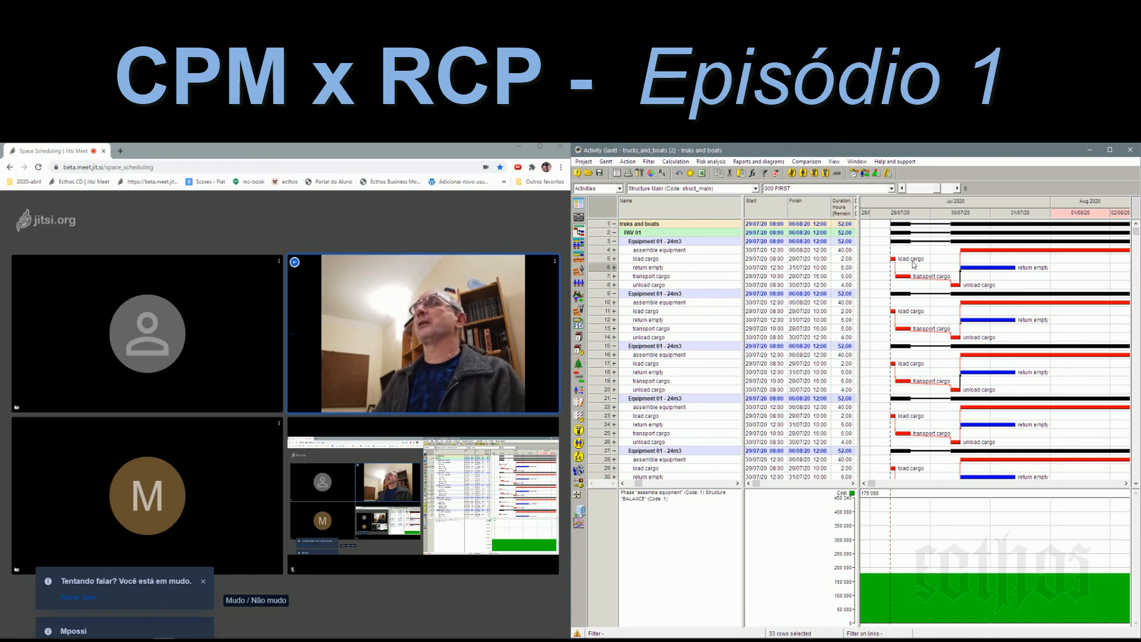
Step: Fit the Gantt timescale to the whole project, and compress it to show the weeks from July through October 2020
right_click(945, 210)
left_click(974, 220)
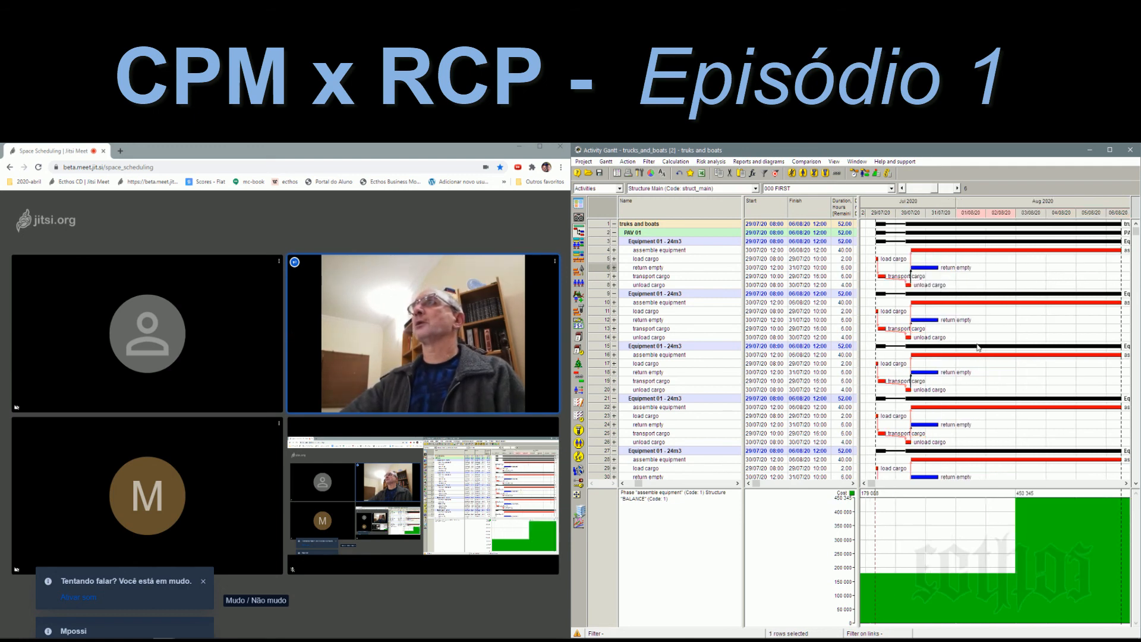
right_click(950, 210)
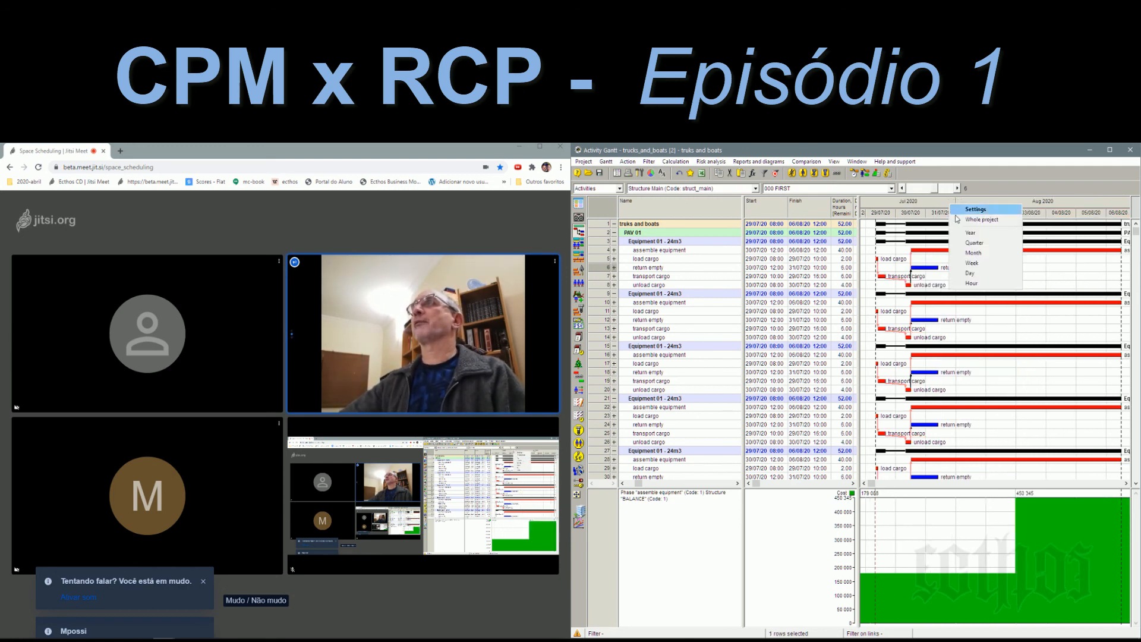
left_click(959, 222)
left_click_drag(930, 188, 915, 190)
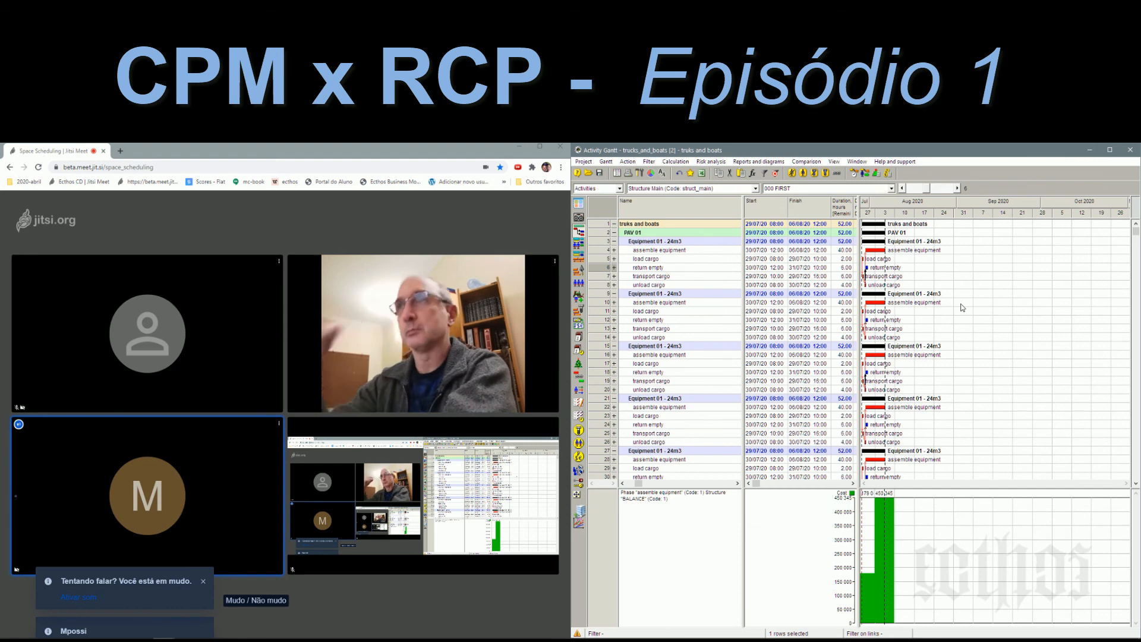
Step: Show the activity structure at 3 level with a wider name pane, briefly expanding and collapsing the first equipment under PAV 01
left_click(593, 188)
left_click(588, 212)
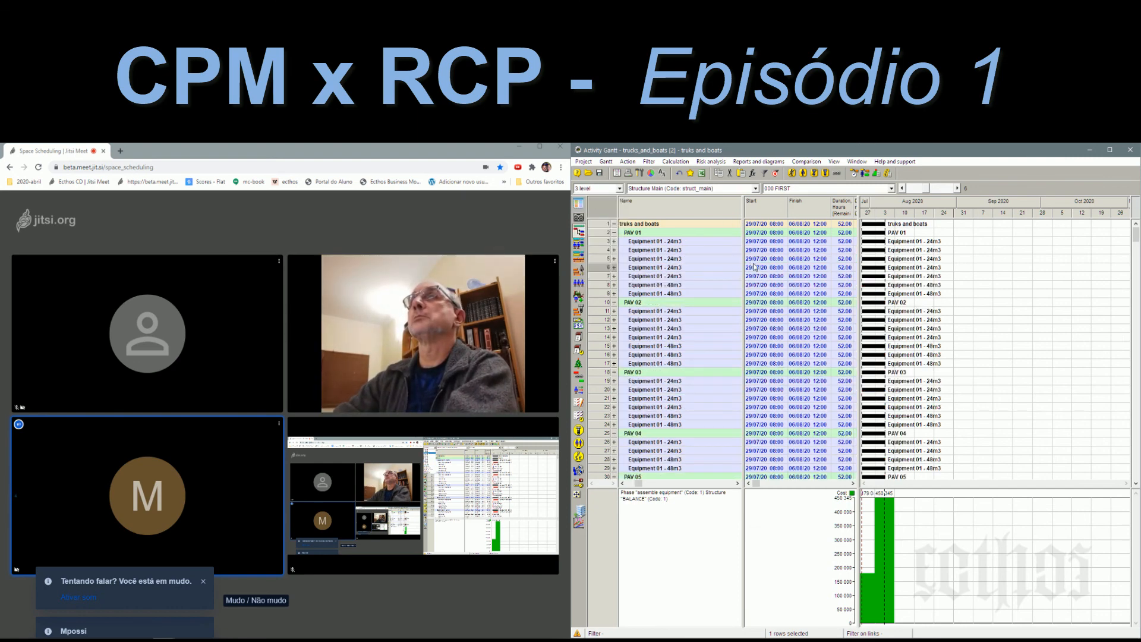
left_click_drag(742, 273, 774, 273)
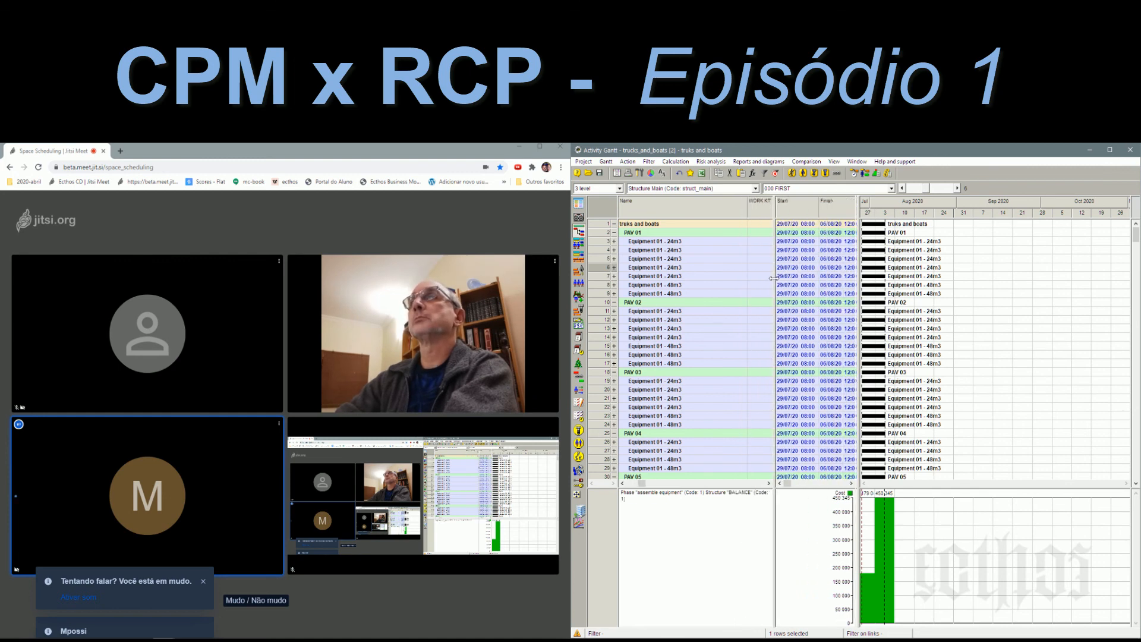
left_click(615, 241)
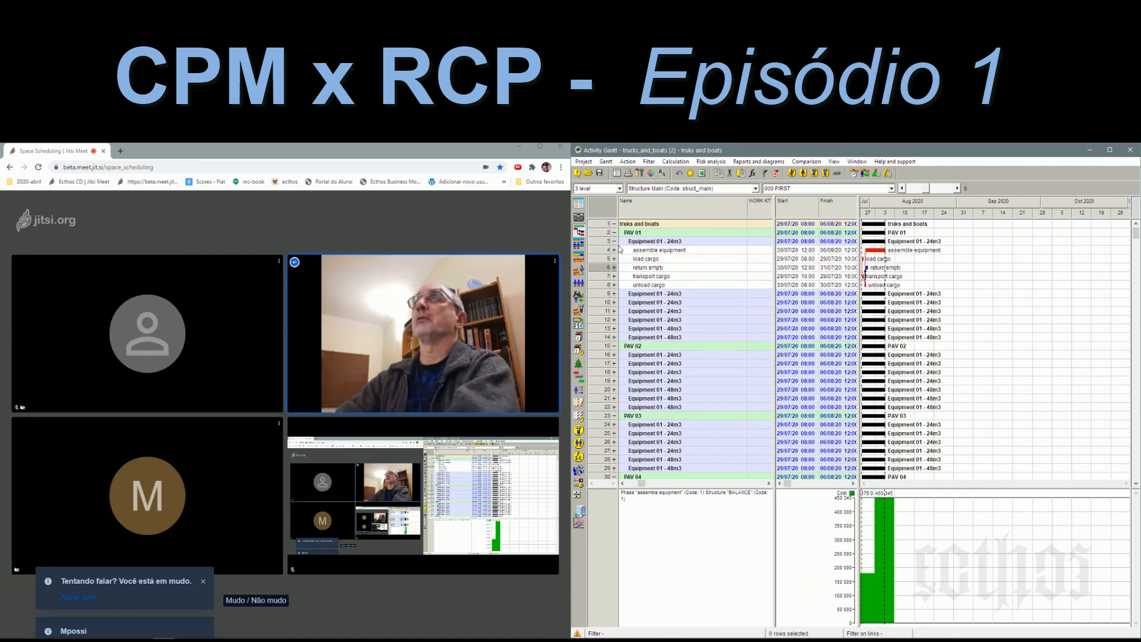
left_click(622, 248)
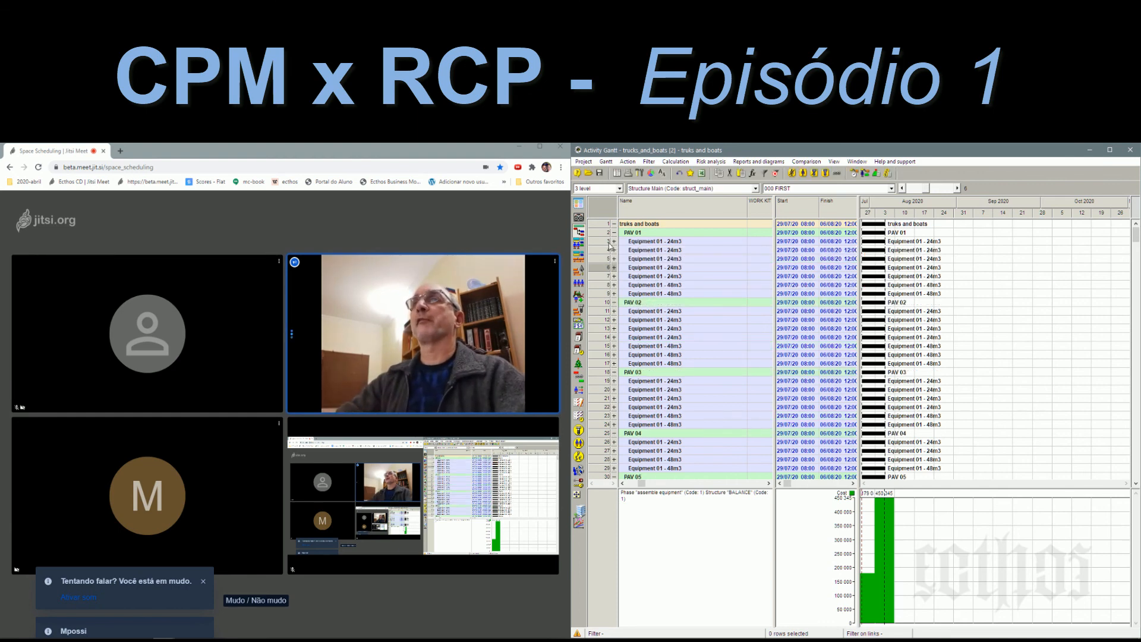
Step: Compare the equipment groups listed under PAV 01 with the first Equipment 01 - 24m3 under PAV 02
left_click(635, 243)
left_click(645, 294, "shift")
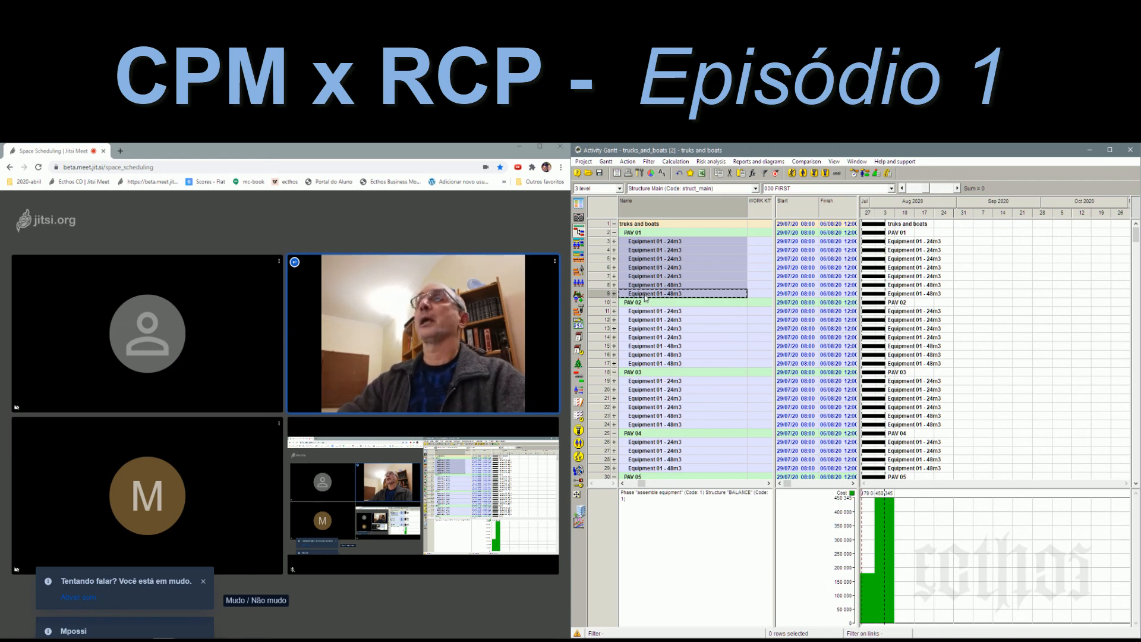
left_click(648, 315)
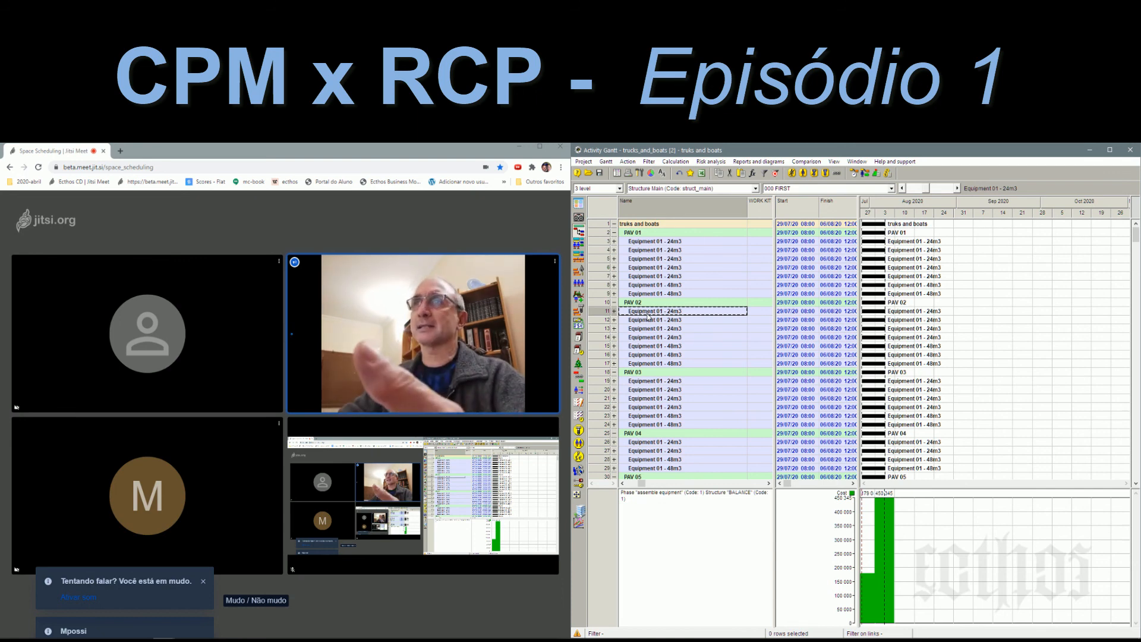
left_click(676, 243)
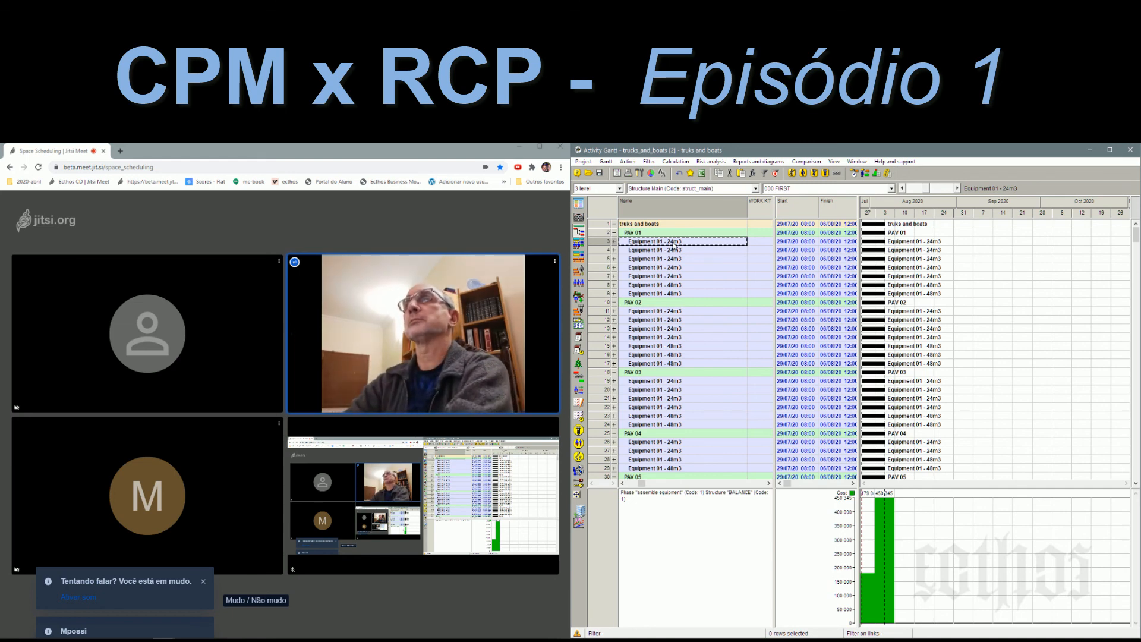
Step: Expand the first Equipment 01 - 24m3 under both PAV 01 and PAV 02, and compare PAV 01's unload cargo with PAV 02's assemble equipment
left_click(614, 241)
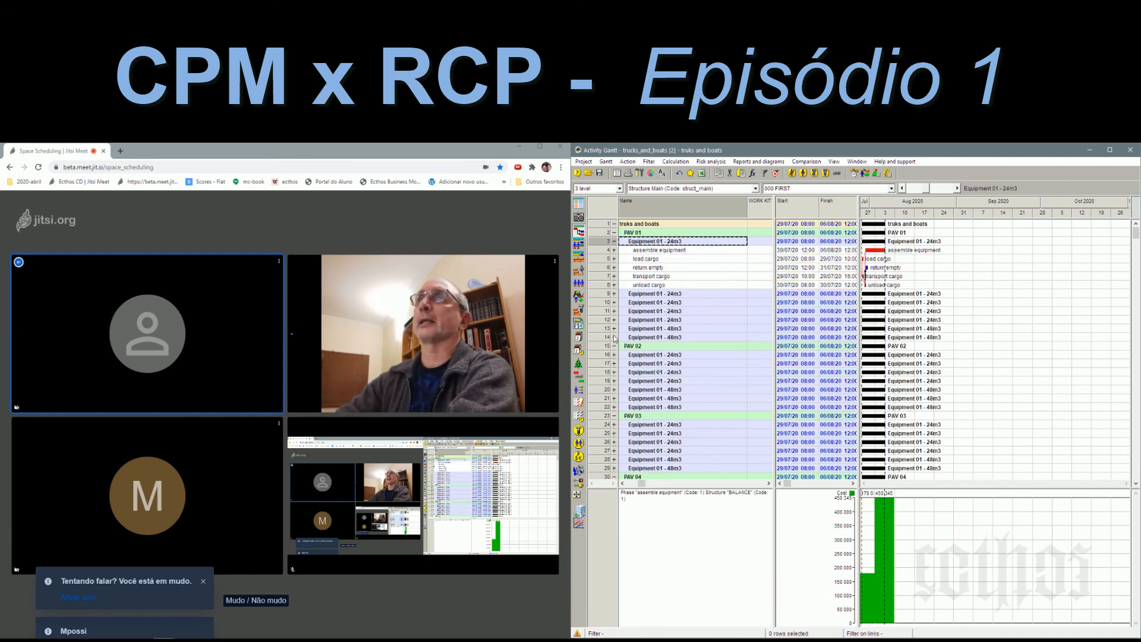
left_click(614, 356)
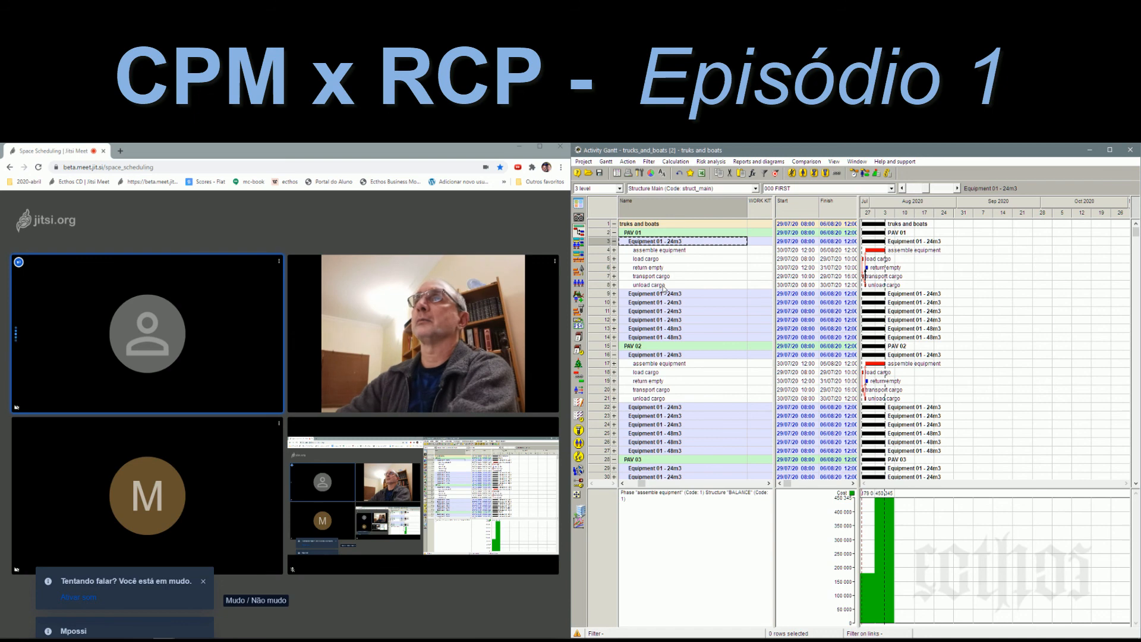
left_click(601, 286)
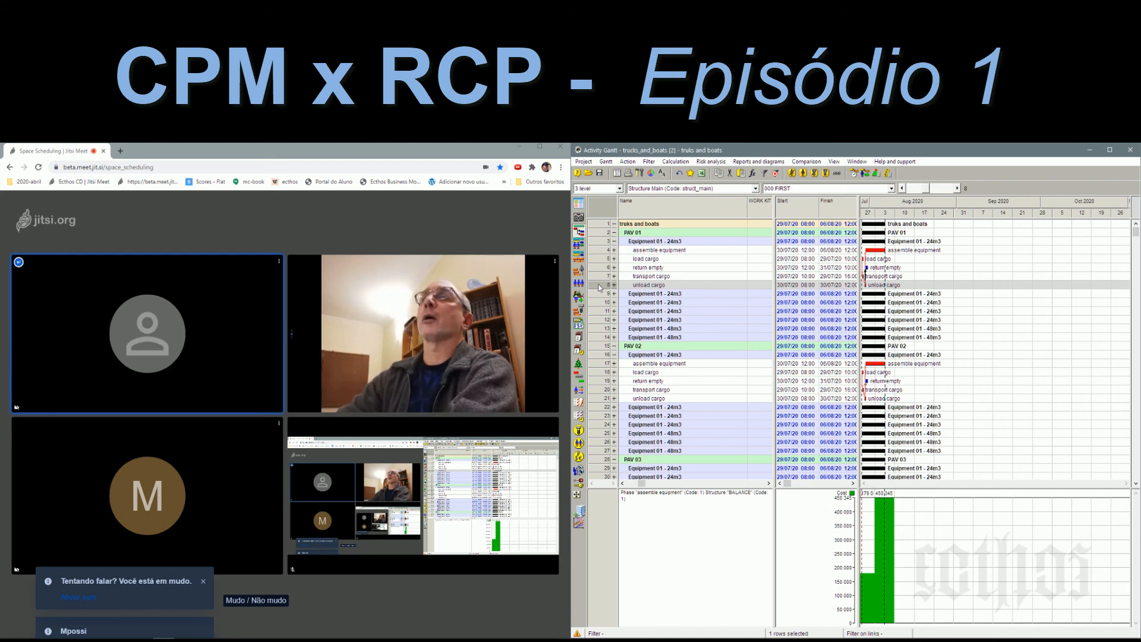
left_click(601, 364)
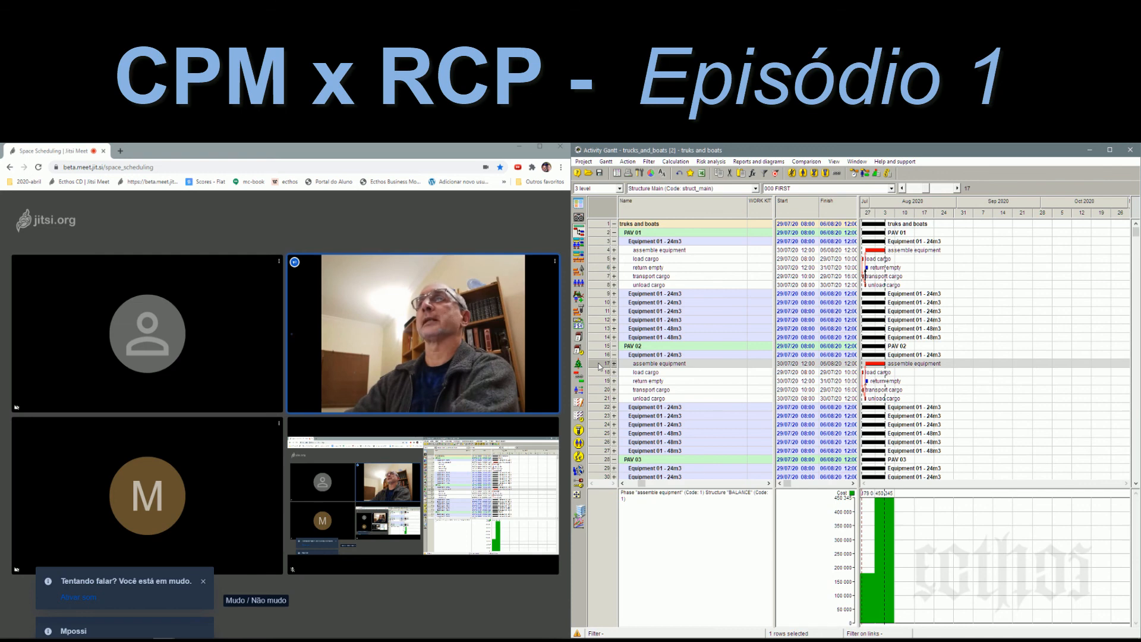
Step: Collapse the first equipment under PAV 02, and add two new activities directly under PAV 02, above its equipment groups
double_click(600, 346)
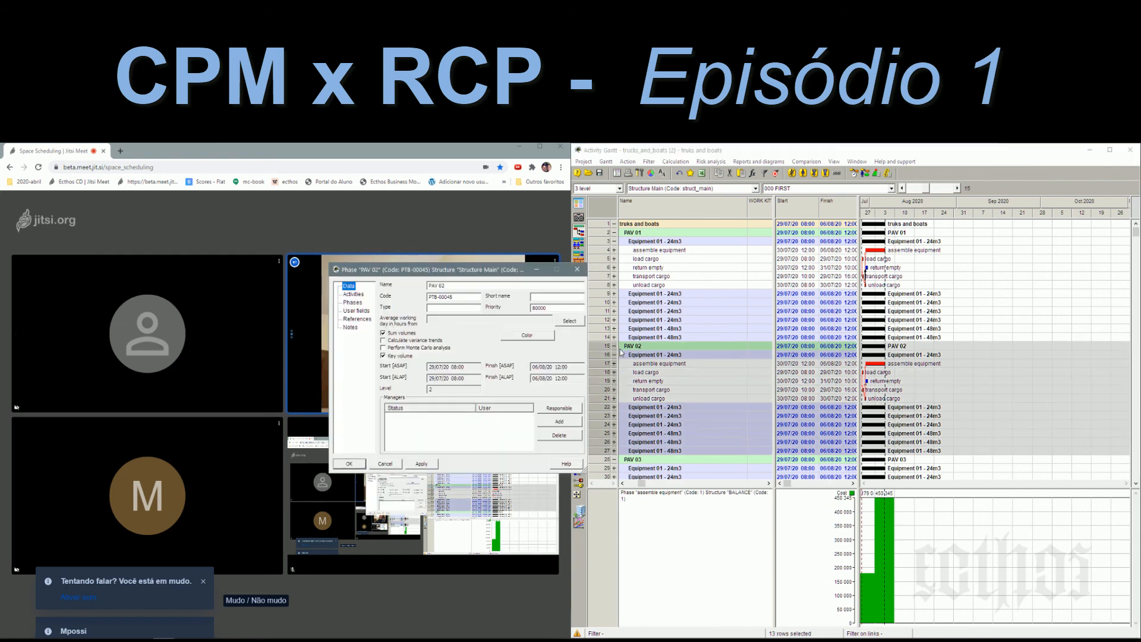
key("Escape")
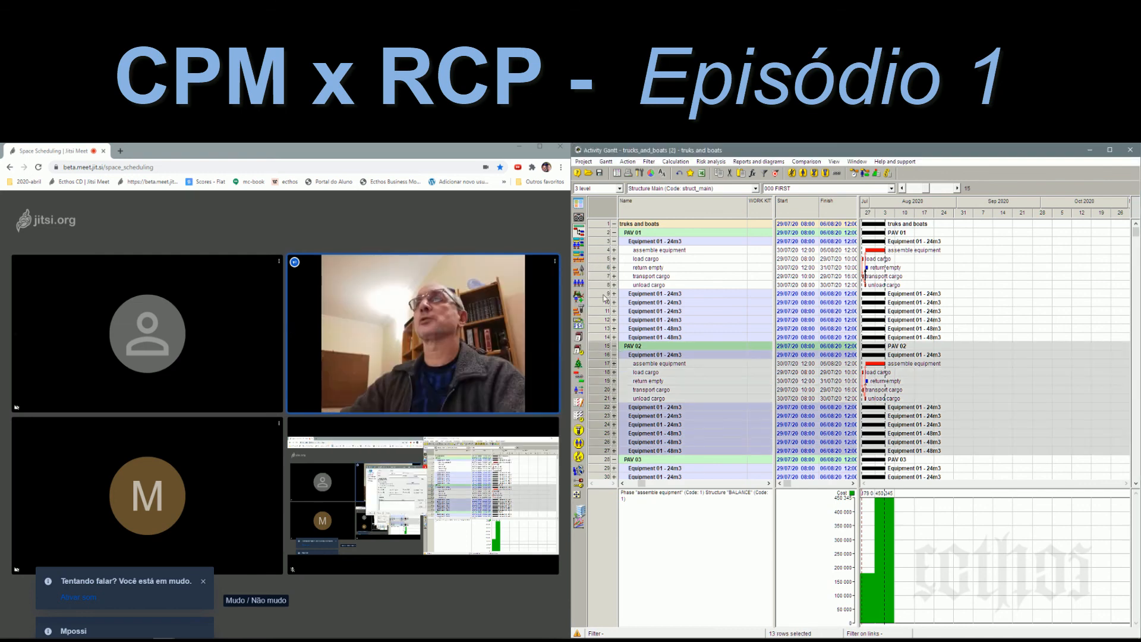
left_click(614, 355)
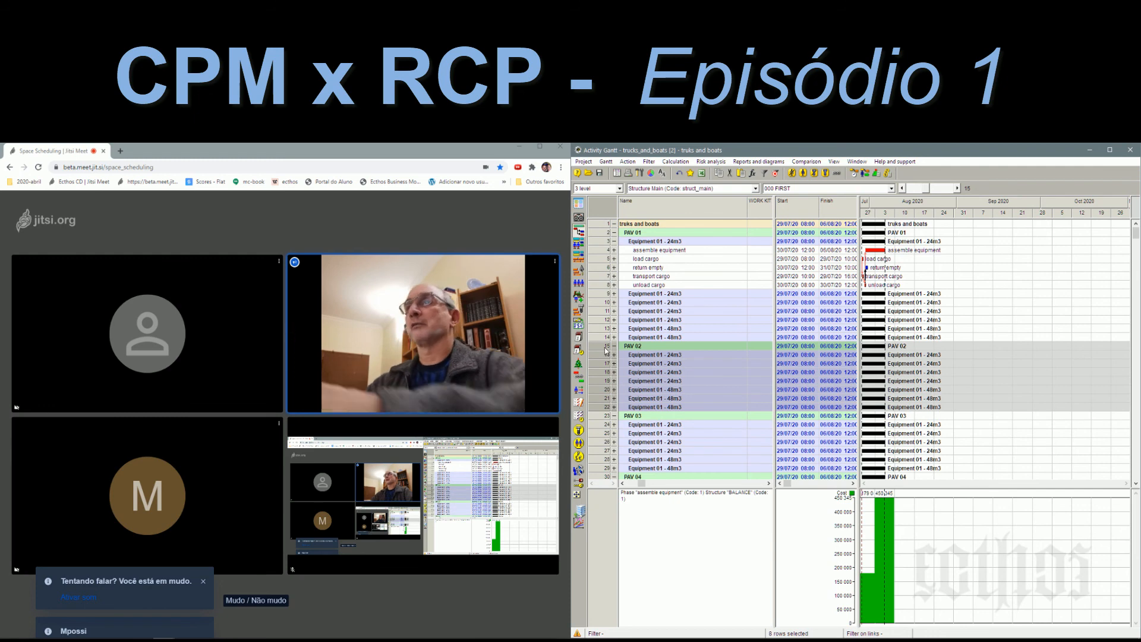
key("Insert")
key("Insert")
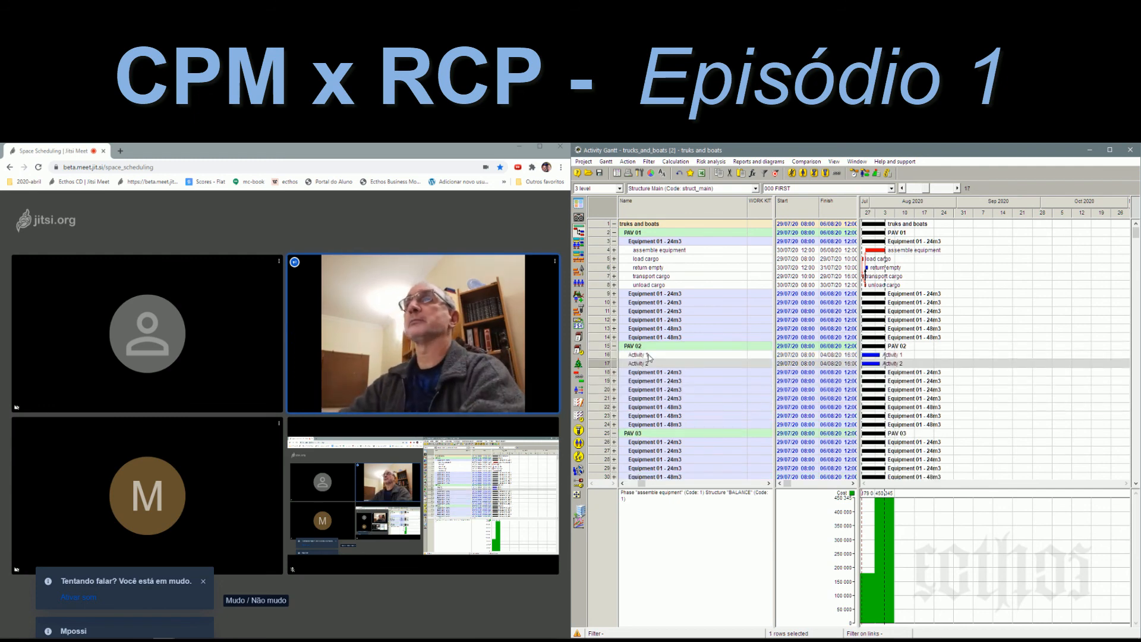
left_click(645, 373)
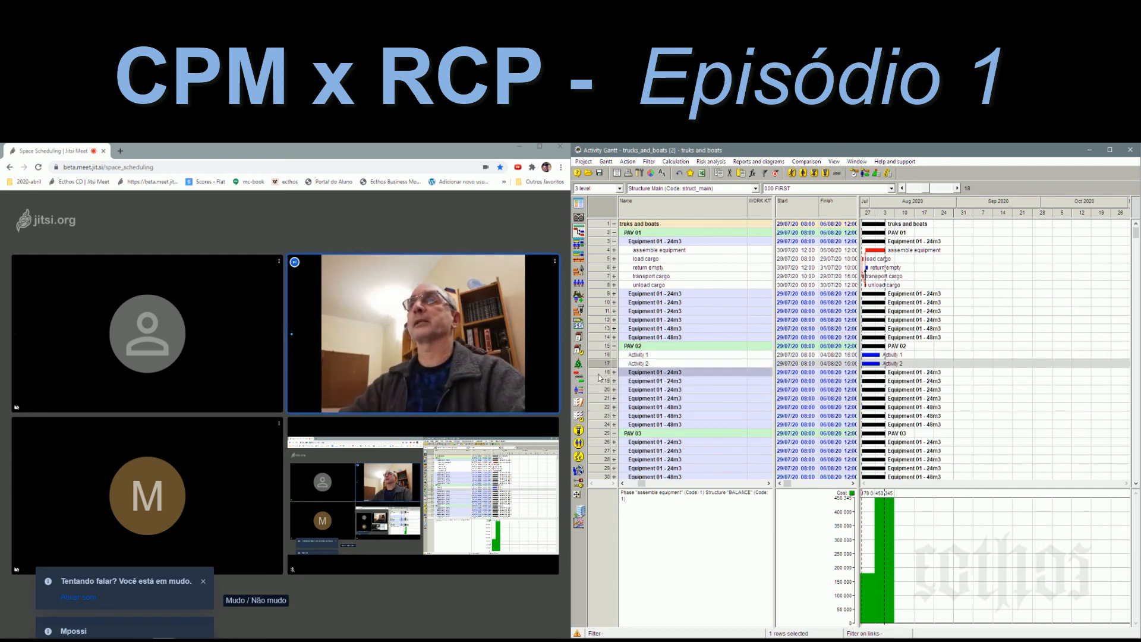
left_click(601, 424, "shift")
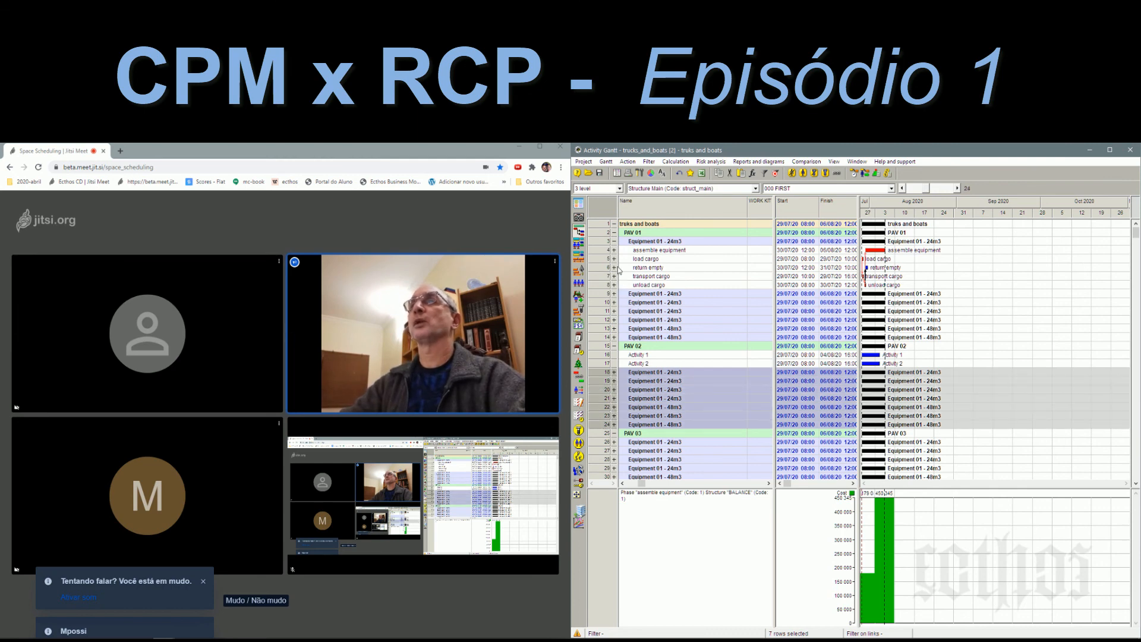
Step: Collapse the first equipment under PAV 01, and add two new activities directly under PAV 01, above its equipment groups
left_click(614, 240)
left_click(605, 237)
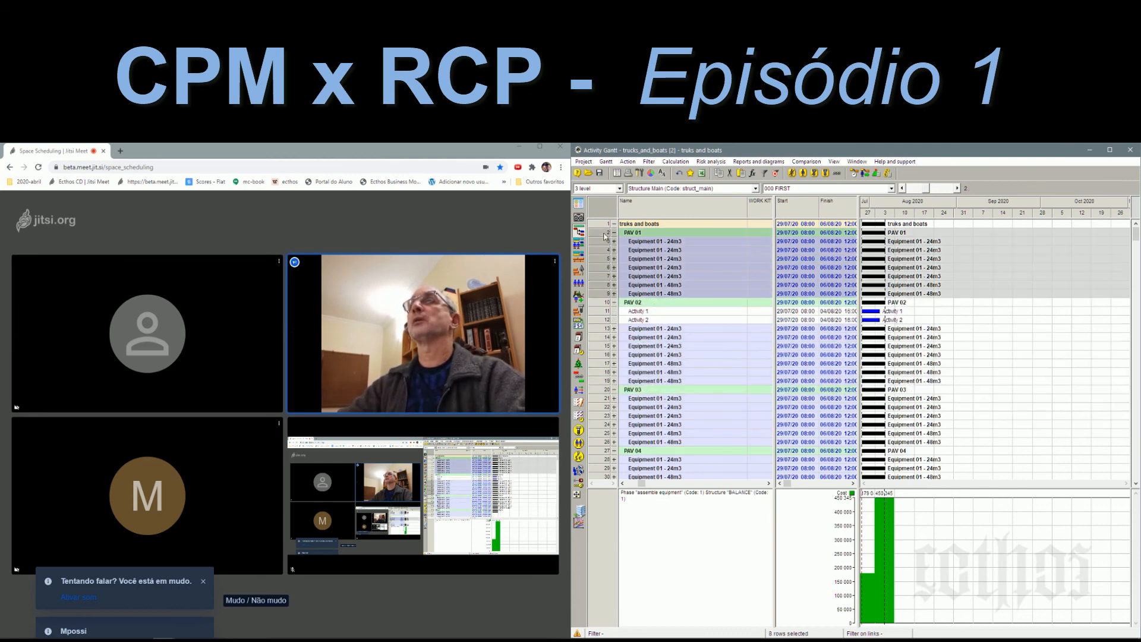
key("Insert")
key("Insert")
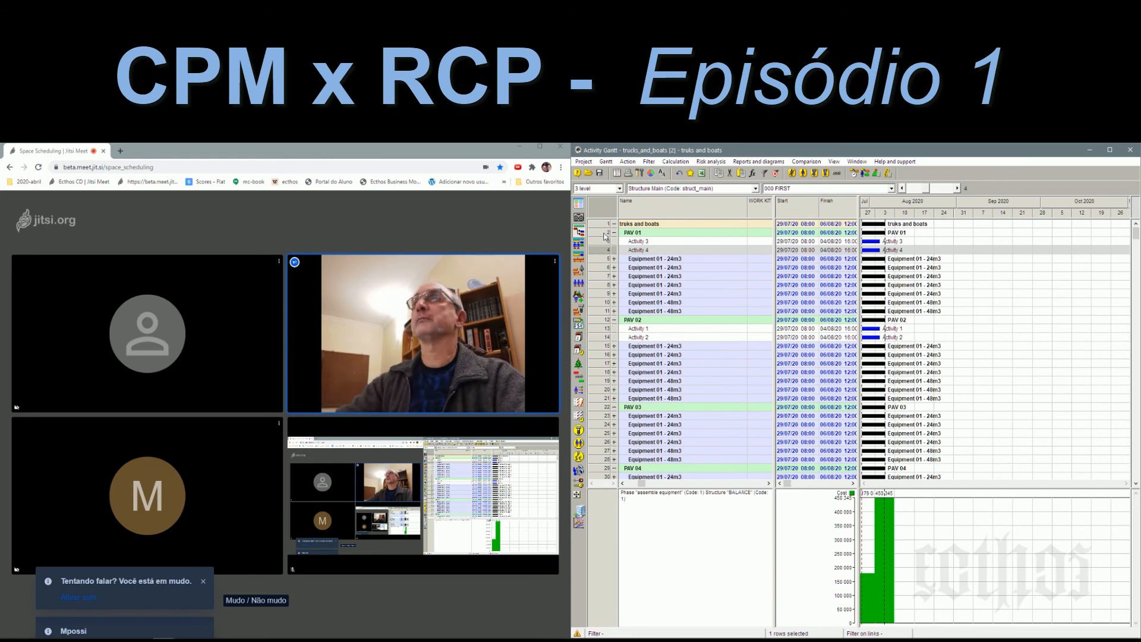
left_click(607, 260)
left_click(607, 311, "shift")
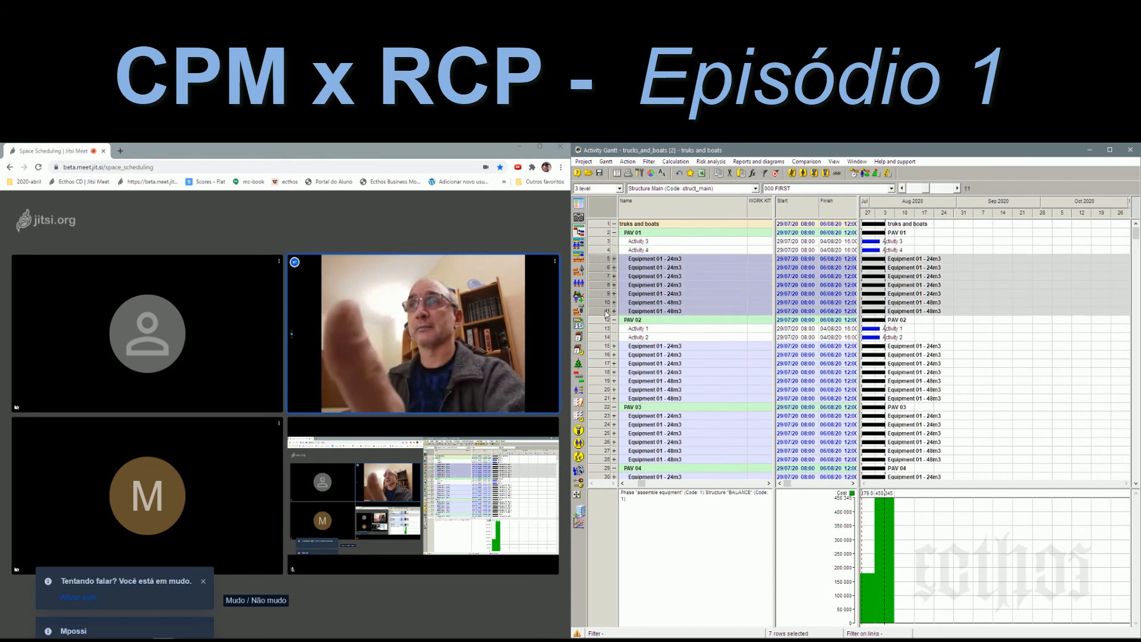
Step: Compare the new activities under PAV 01 and PAV 02 with the equipment groups listed under PAV 01
left_click(638, 332)
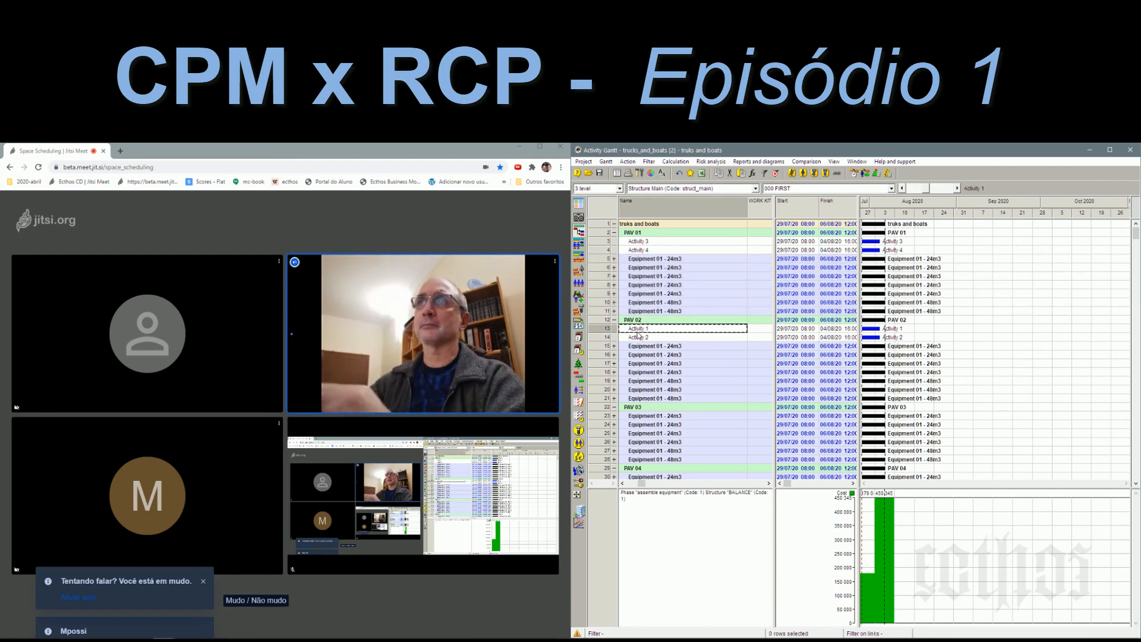
left_click(690, 259)
left_click(685, 312, "shift")
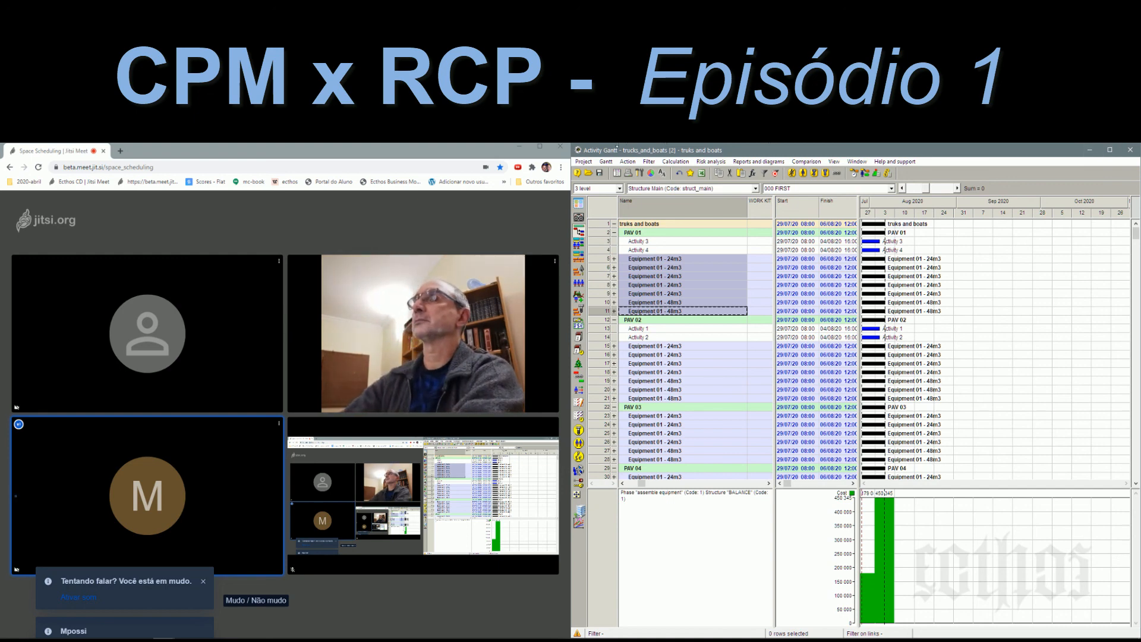
mouse_move(574, 145)
left_mouse_down()
mouse_move(716, 188)
mouse_move(644, 156)
mouse_move(542, 146)
mouse_move(575, 146)
left_mouse_up()
left_click(713, 242)
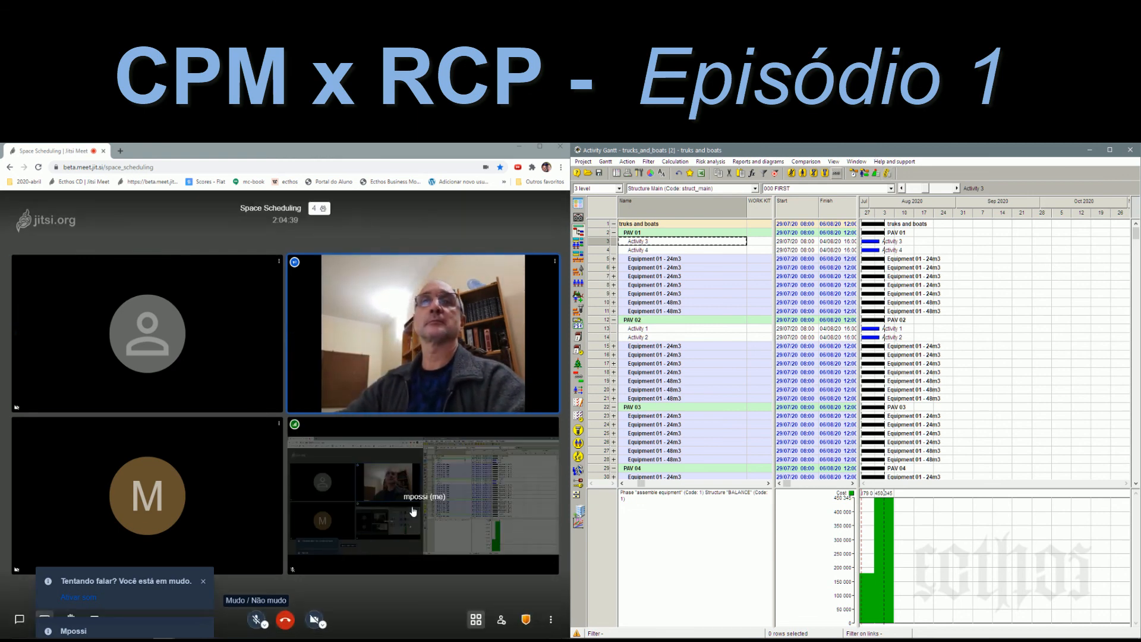
Step: Switch to the Jitsi Meet call and dismiss all of its pending notifications
left_click(202, 583)
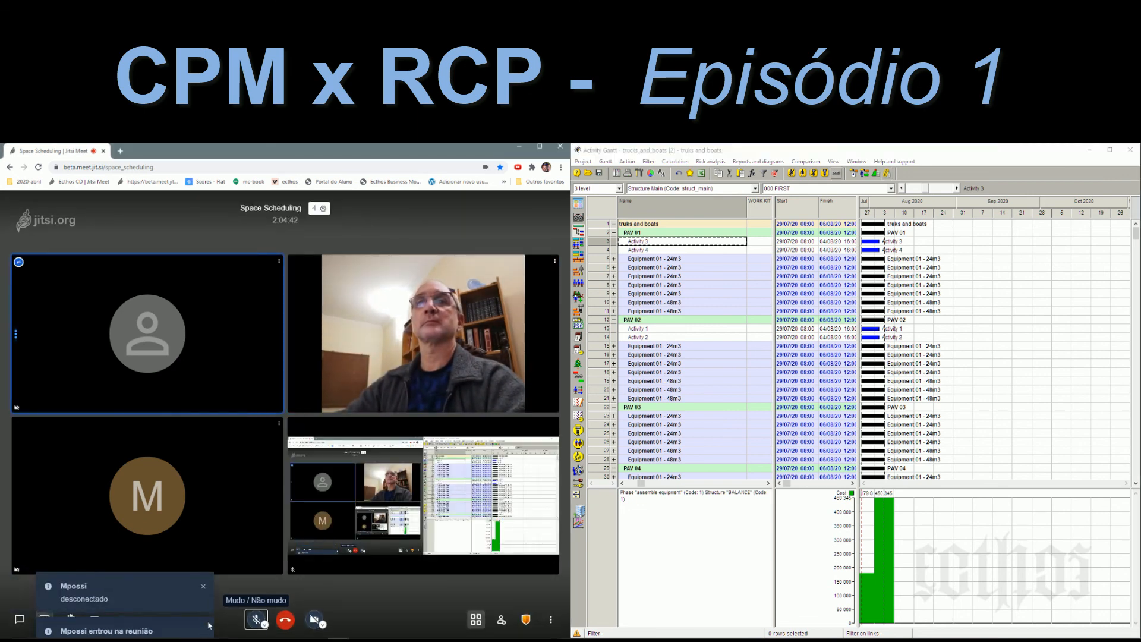
left_click(204, 585)
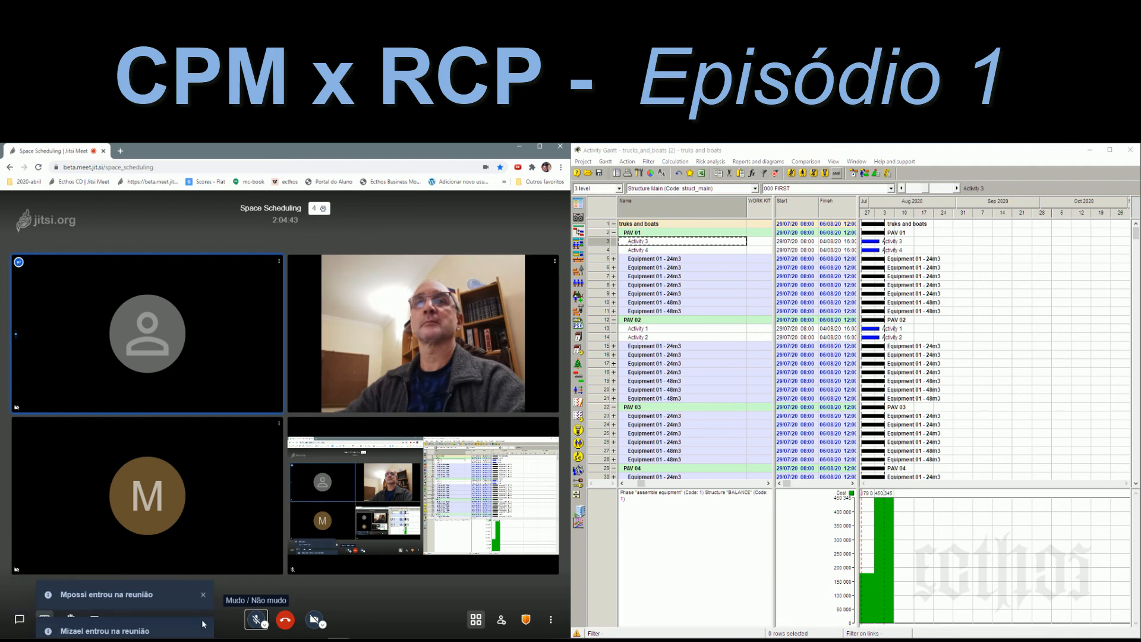
left_click(203, 585)
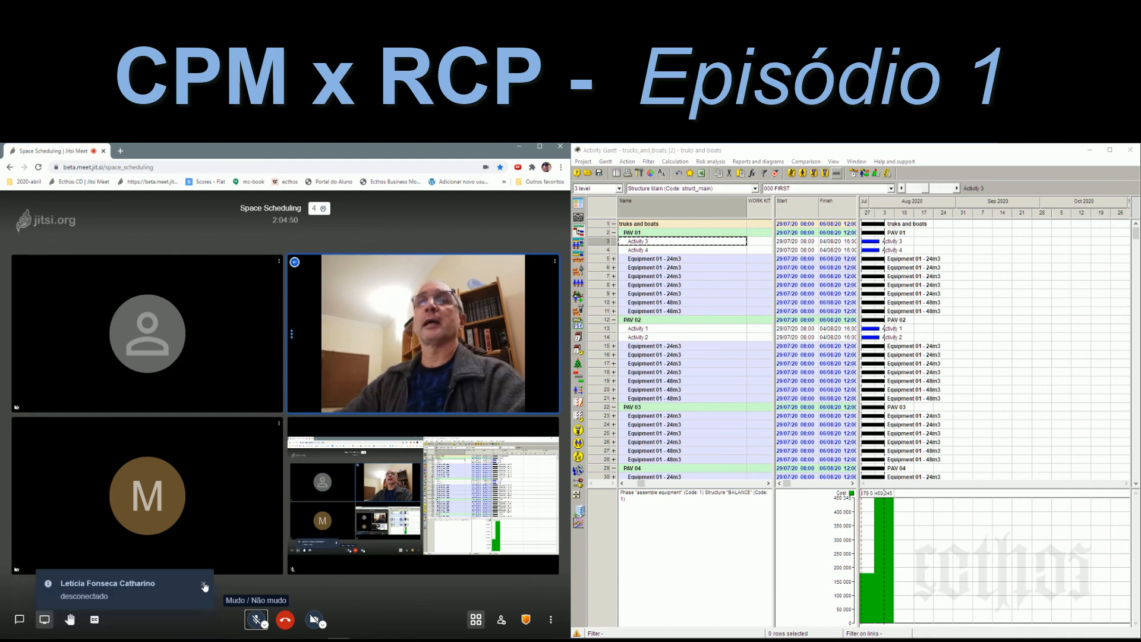
left_click(204, 585)
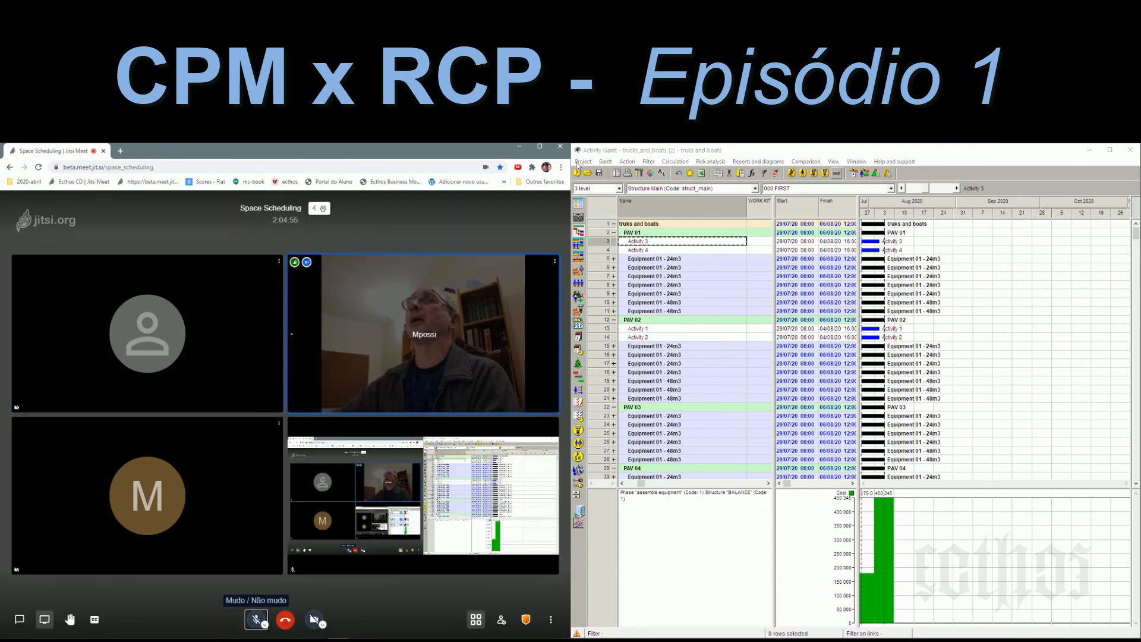
Step: Switch back to Activity Gantt and review the resource-constrained scheduling options for priorities, reserves, resources, and cost and materials
left_click(868, 172)
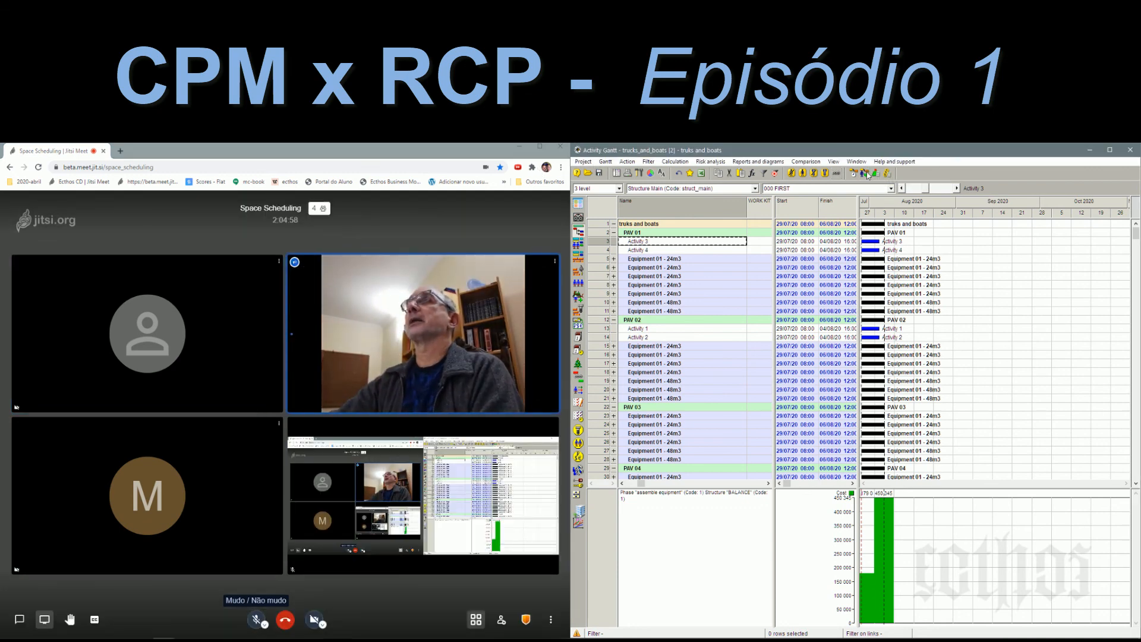
left_click_drag(851, 242, 855, 235)
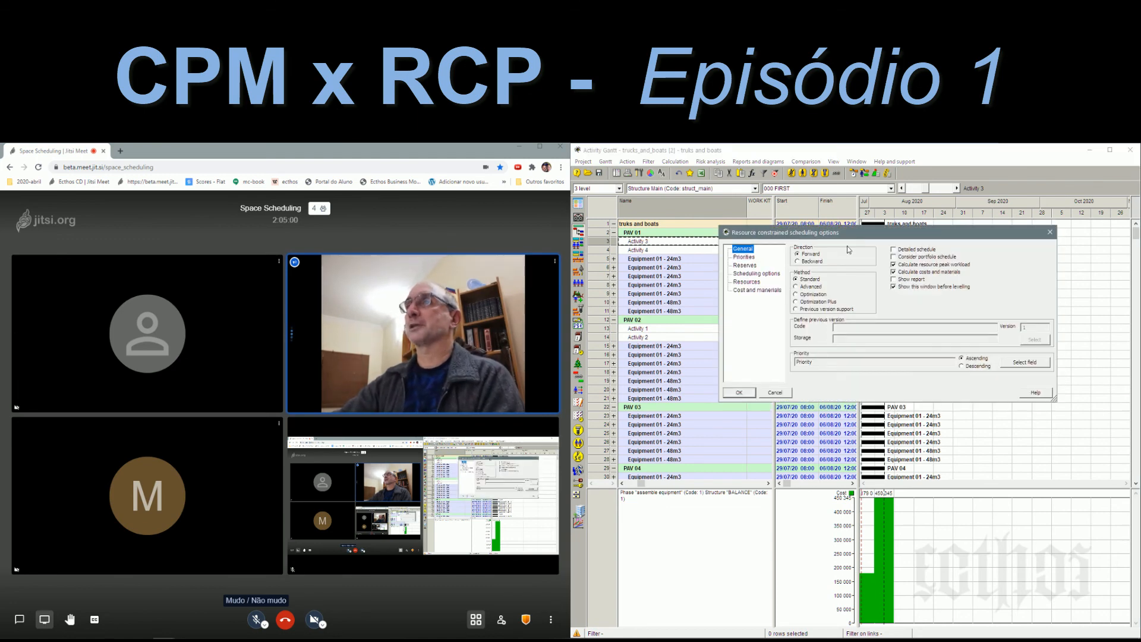
left_click(747, 257)
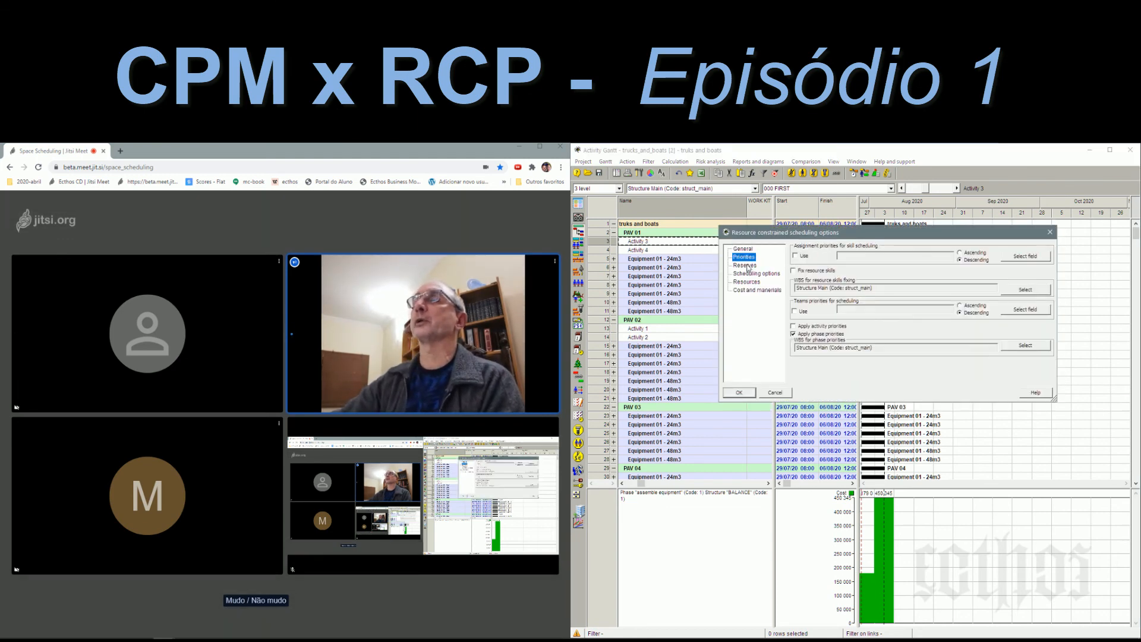
left_click(746, 266)
left_click(747, 281)
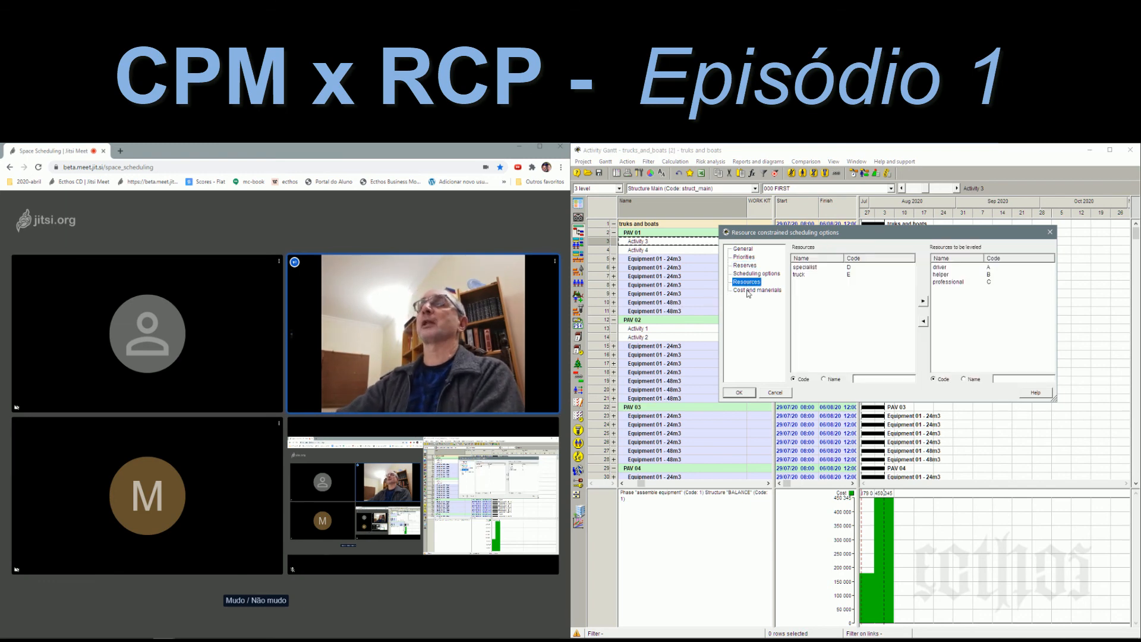
left_click(748, 292)
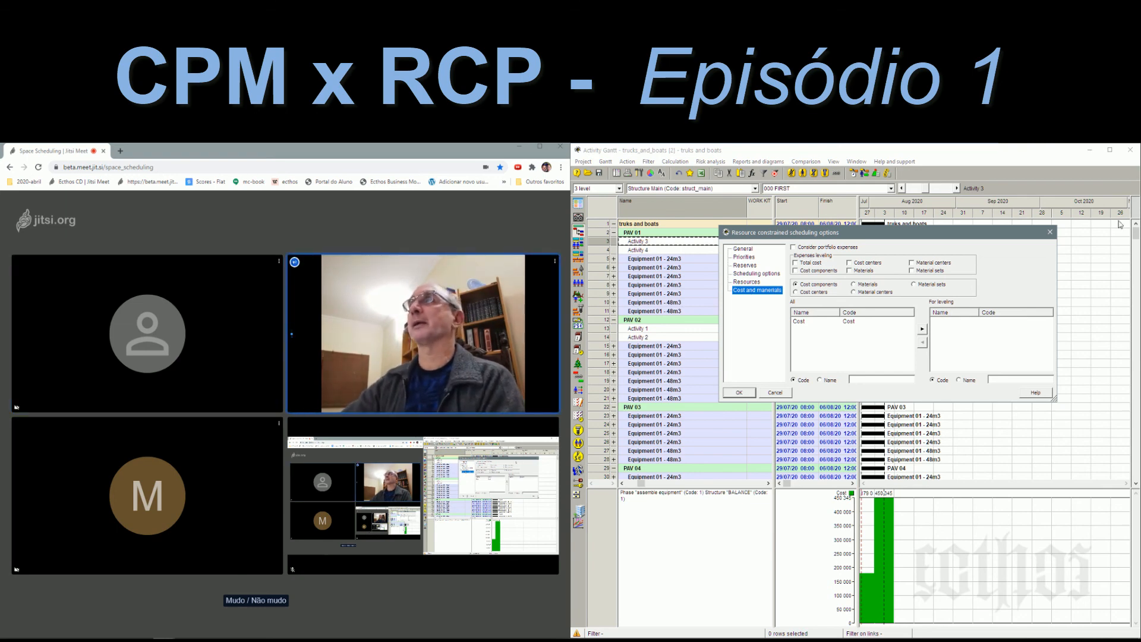
left_click(1056, 236)
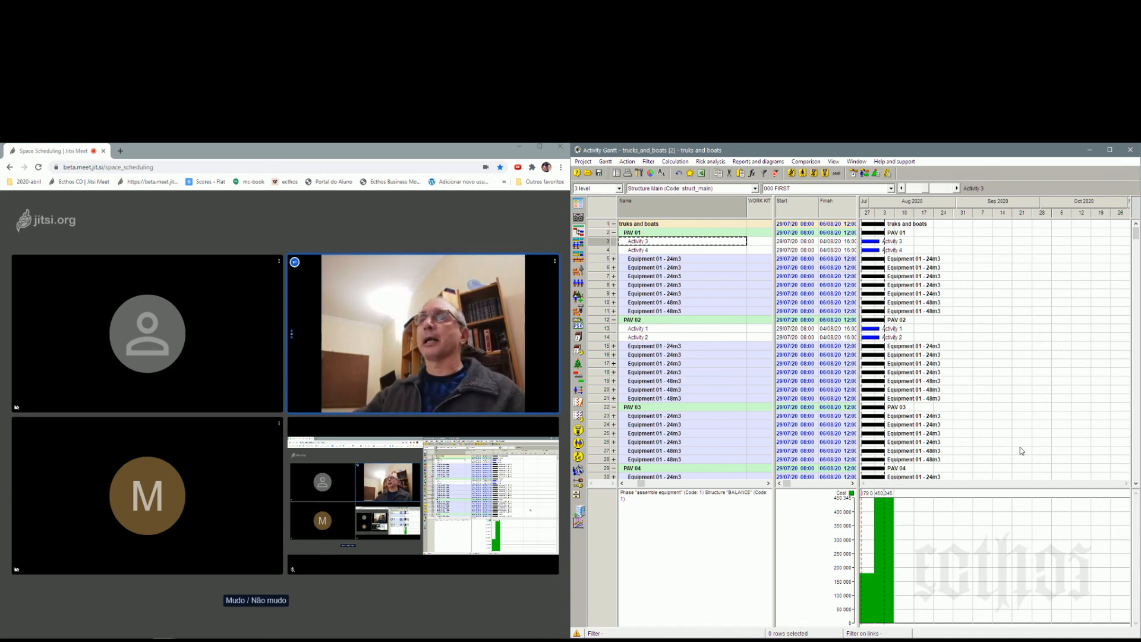
Step: Switch to Jitsi Meet and leave the Space Scheduling meeting
mouse_move(282, 634)
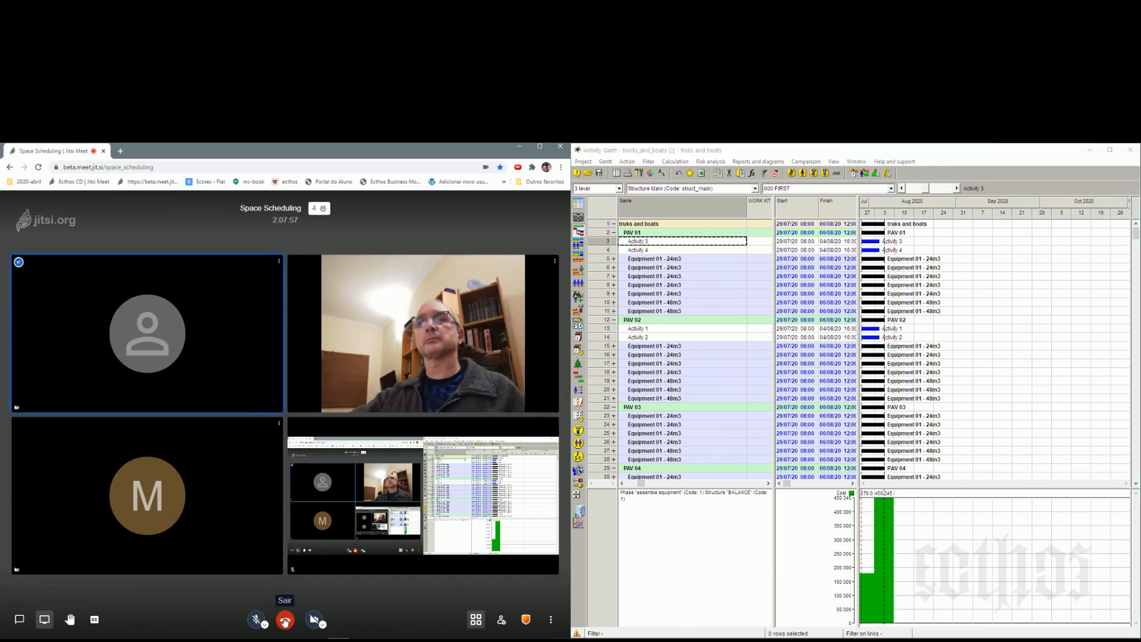
left_click(285, 622)
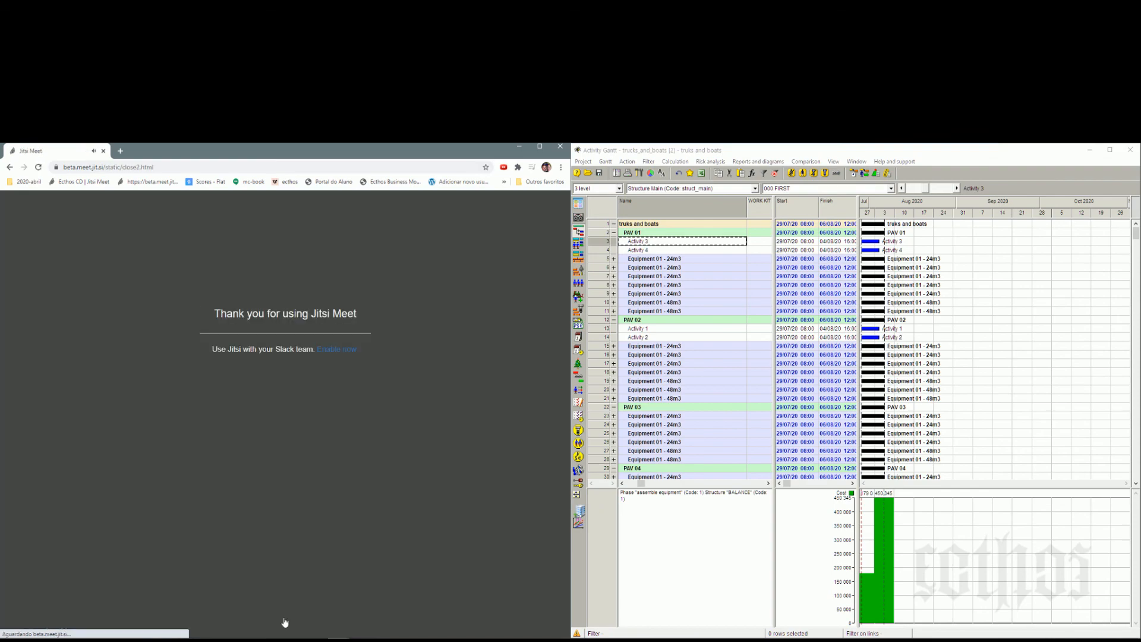